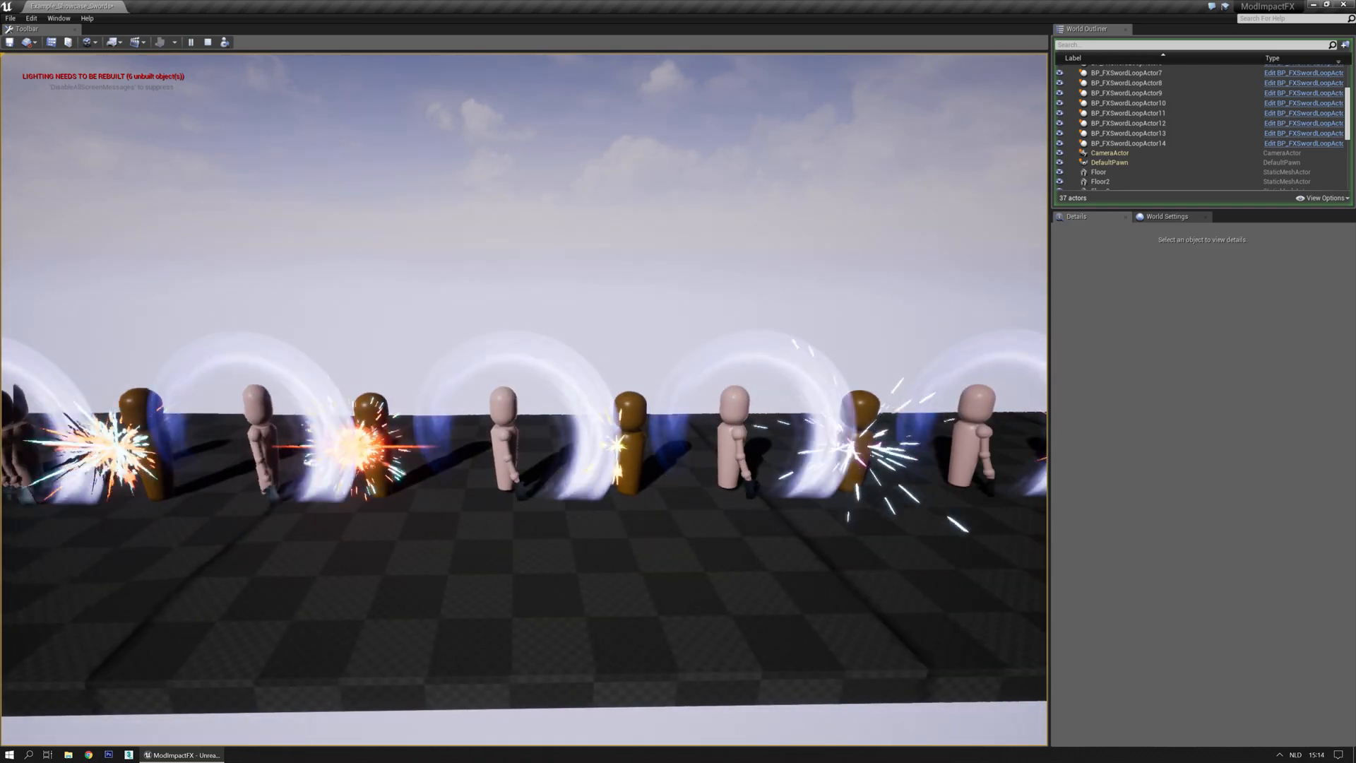
Fly through the running level to examine the sword impact effects on the practice dolls, and end the play session.
key("w")
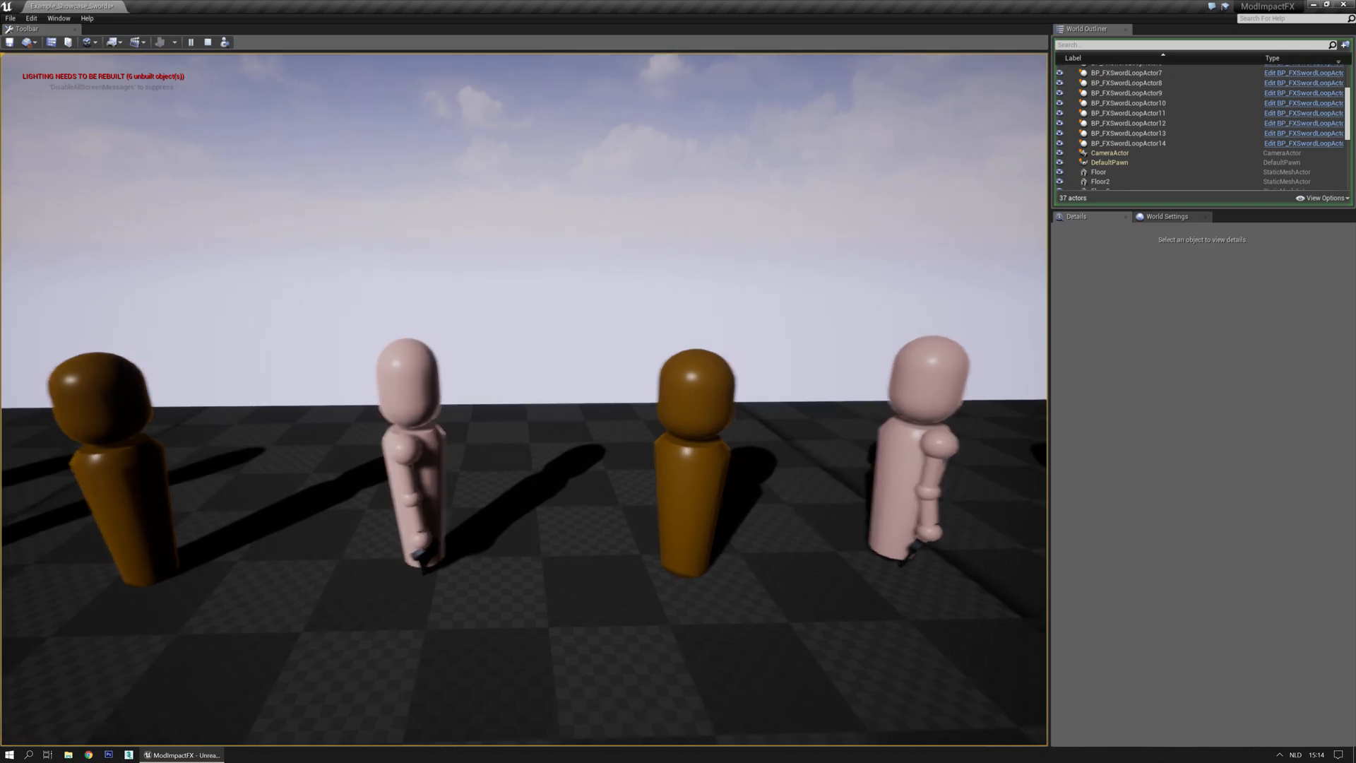
key("s")
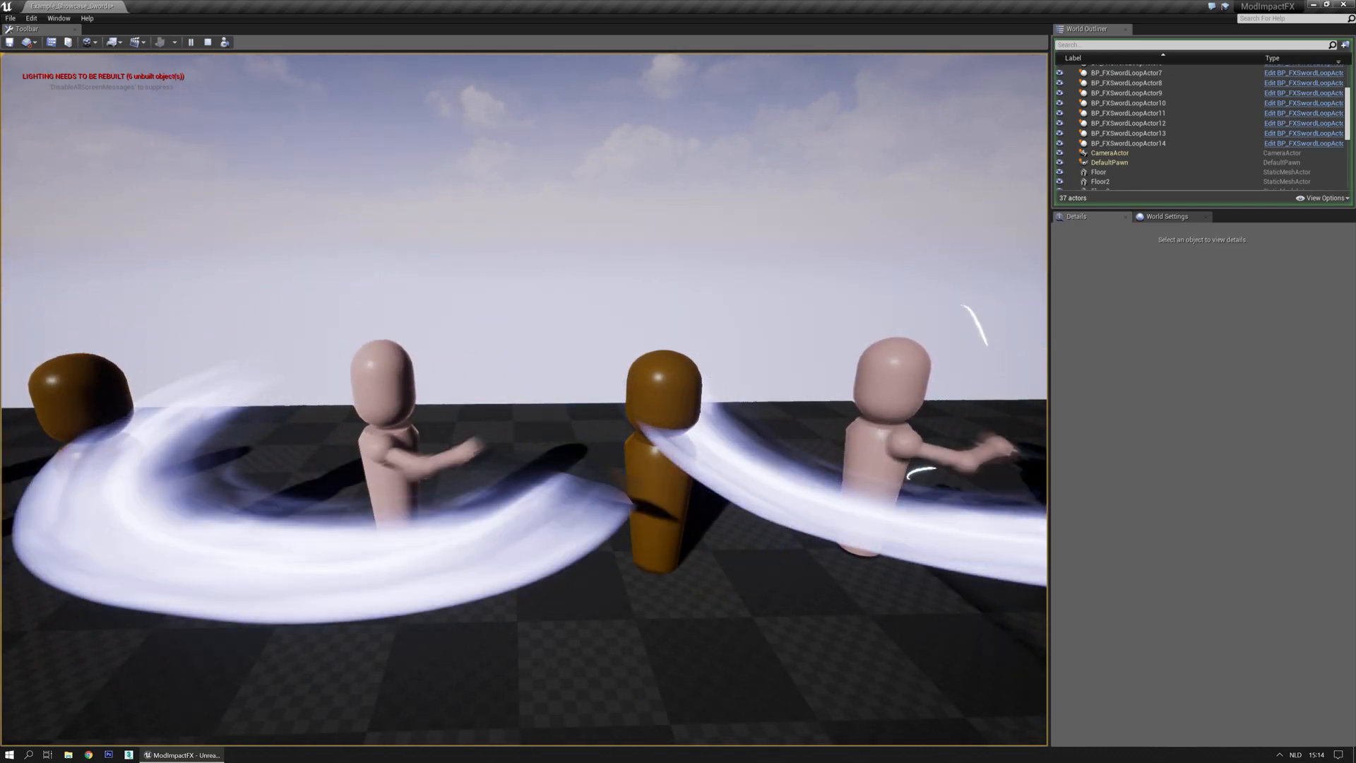
key("s")
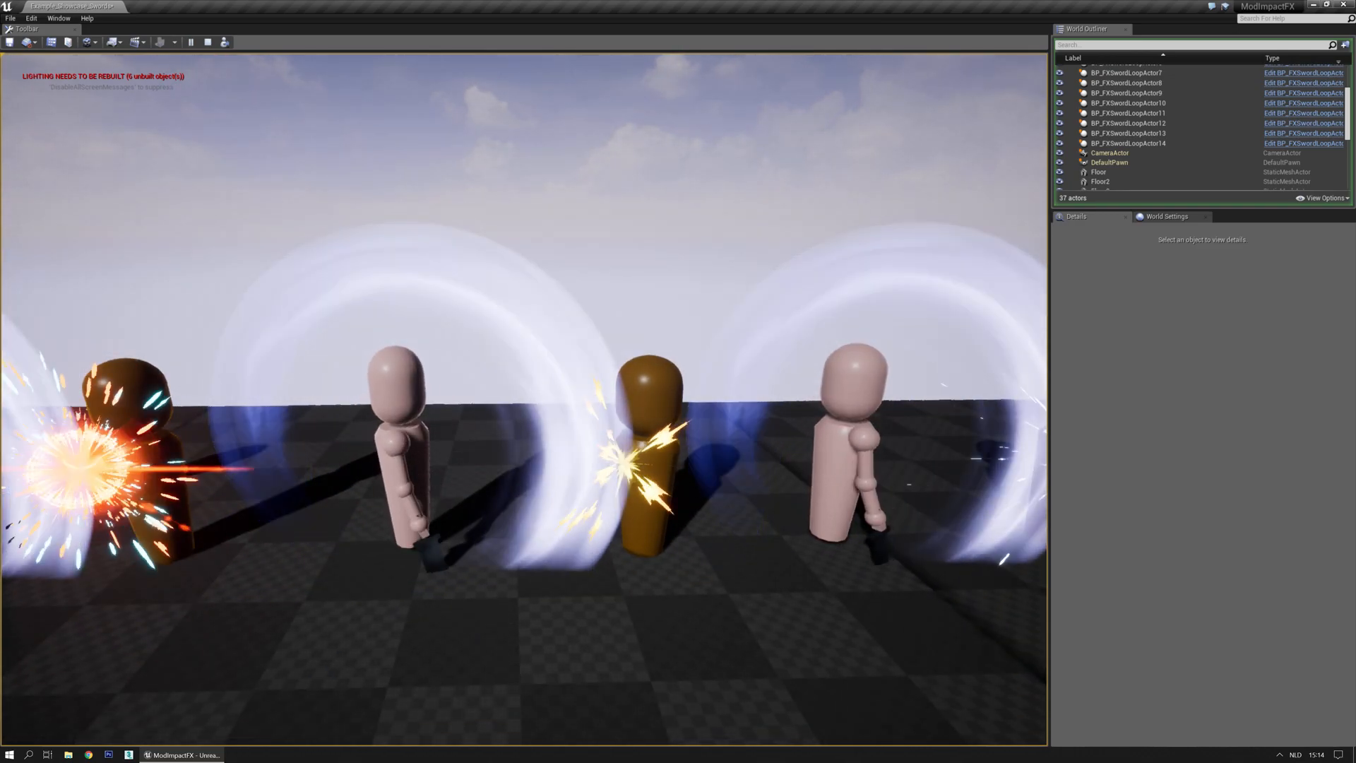
key("s")
key("s")
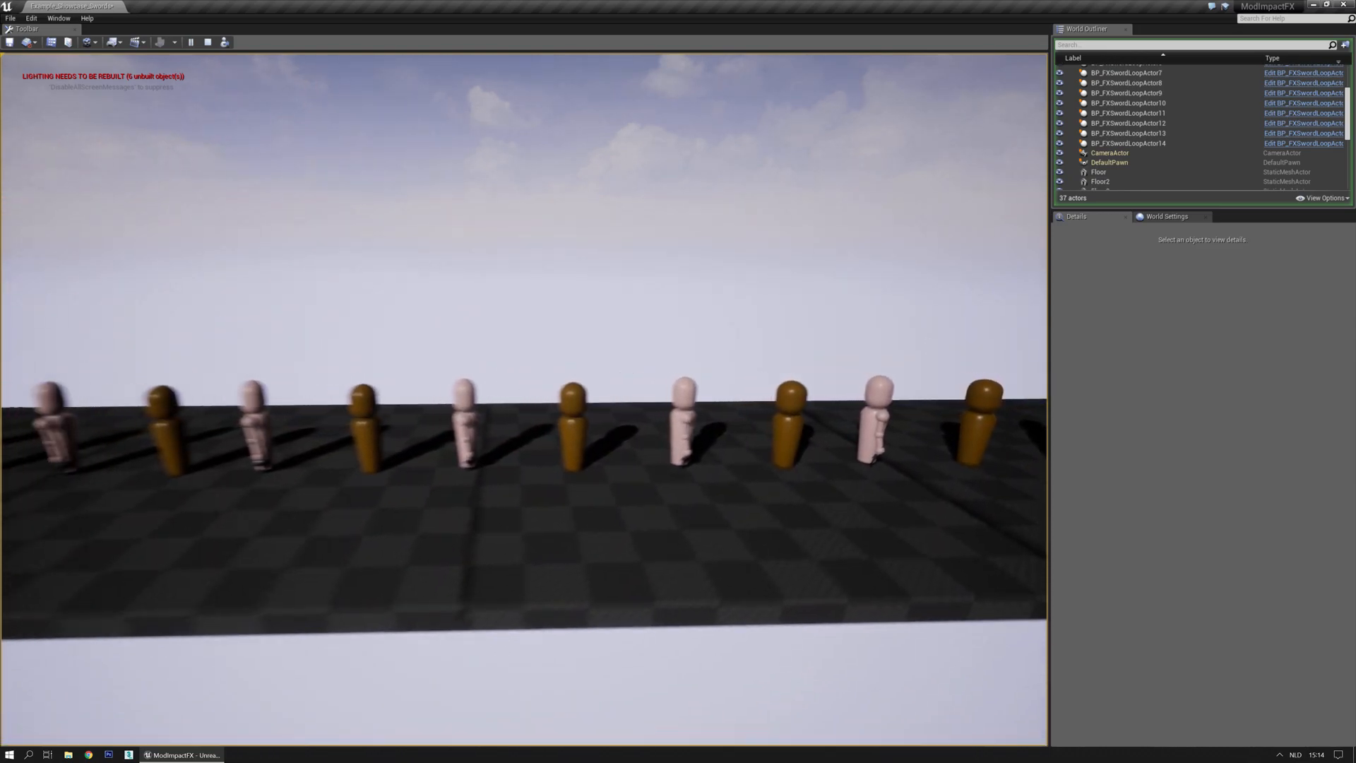
key("w")
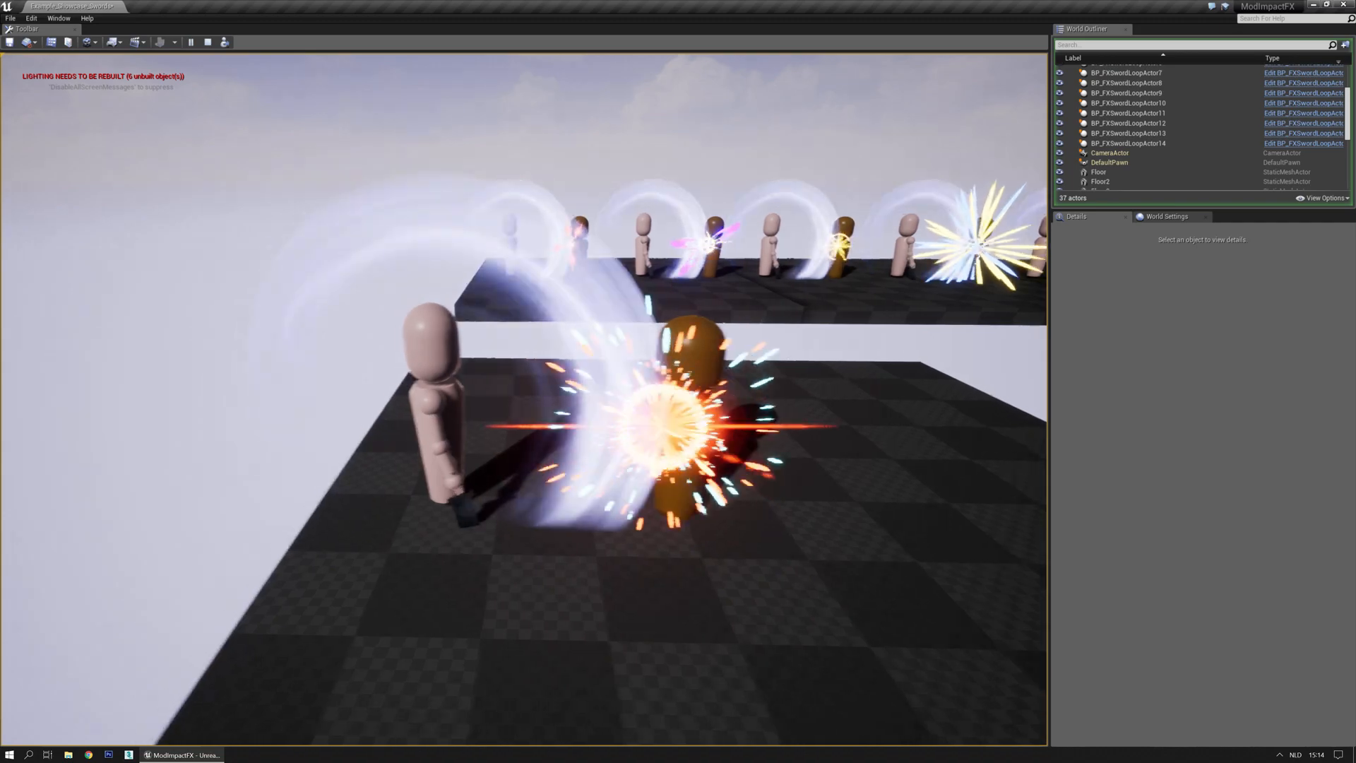
key("Escape")
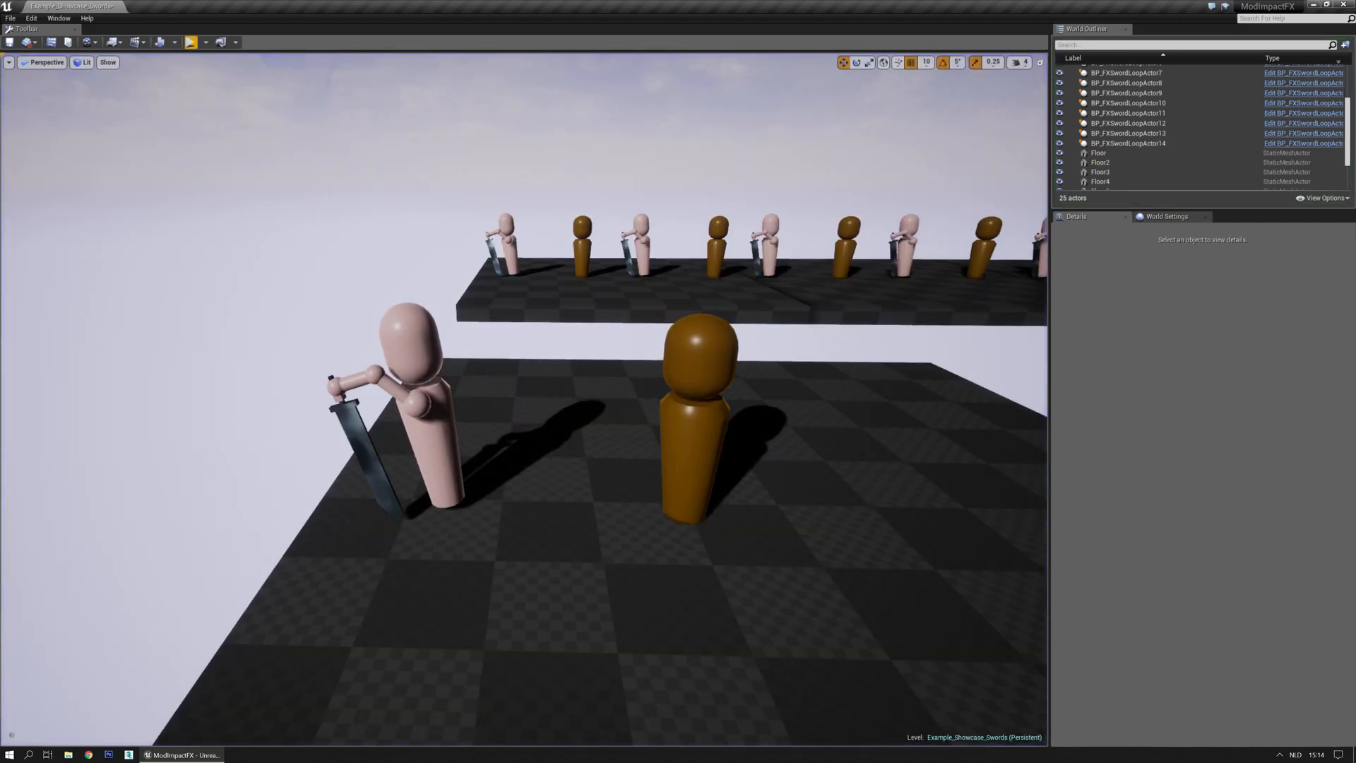
Assign Par_ImpactFX_13 to Template, Template B and Template C of the front swordsman actor, and test it in play mode.
key("ctrl+shift+f")
left_click_drag(486, 121, 0, 59)
left_click(424, 395)
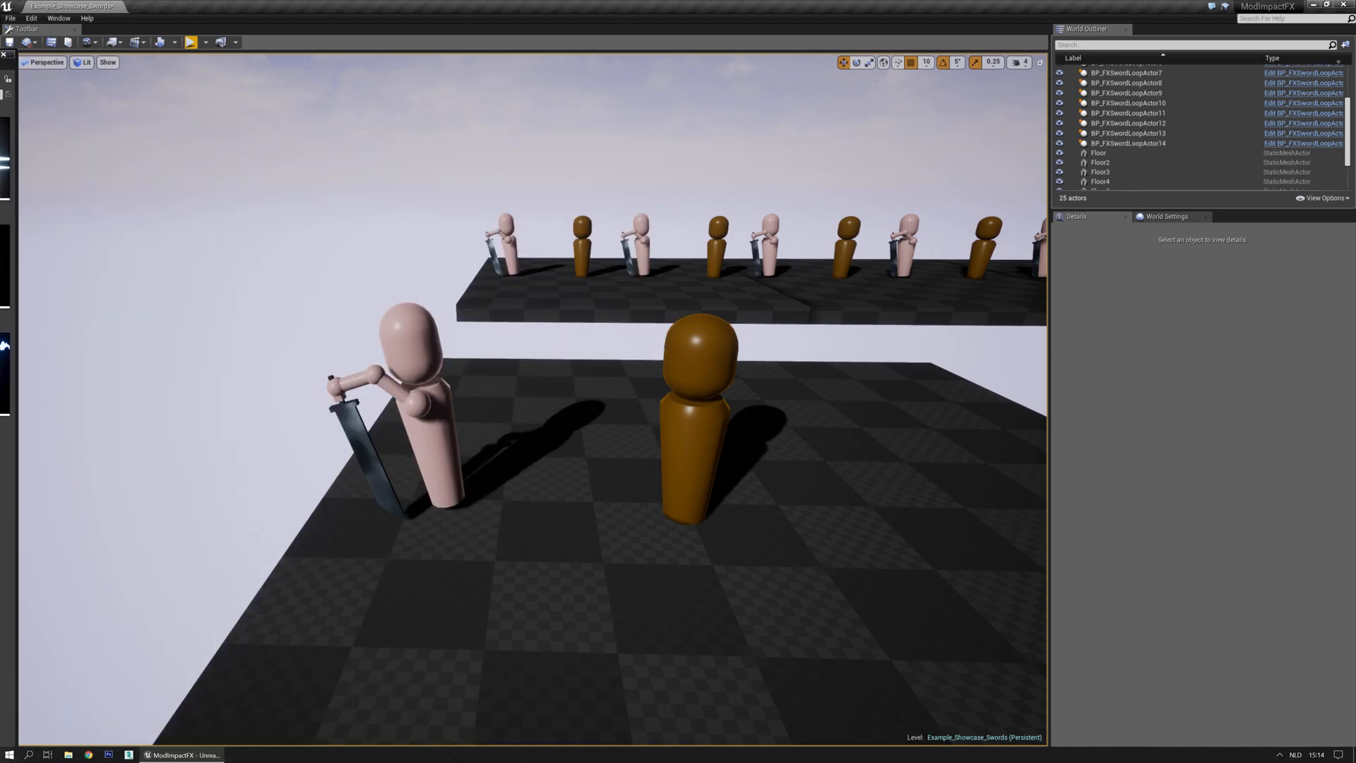
left_click(1203, 495)
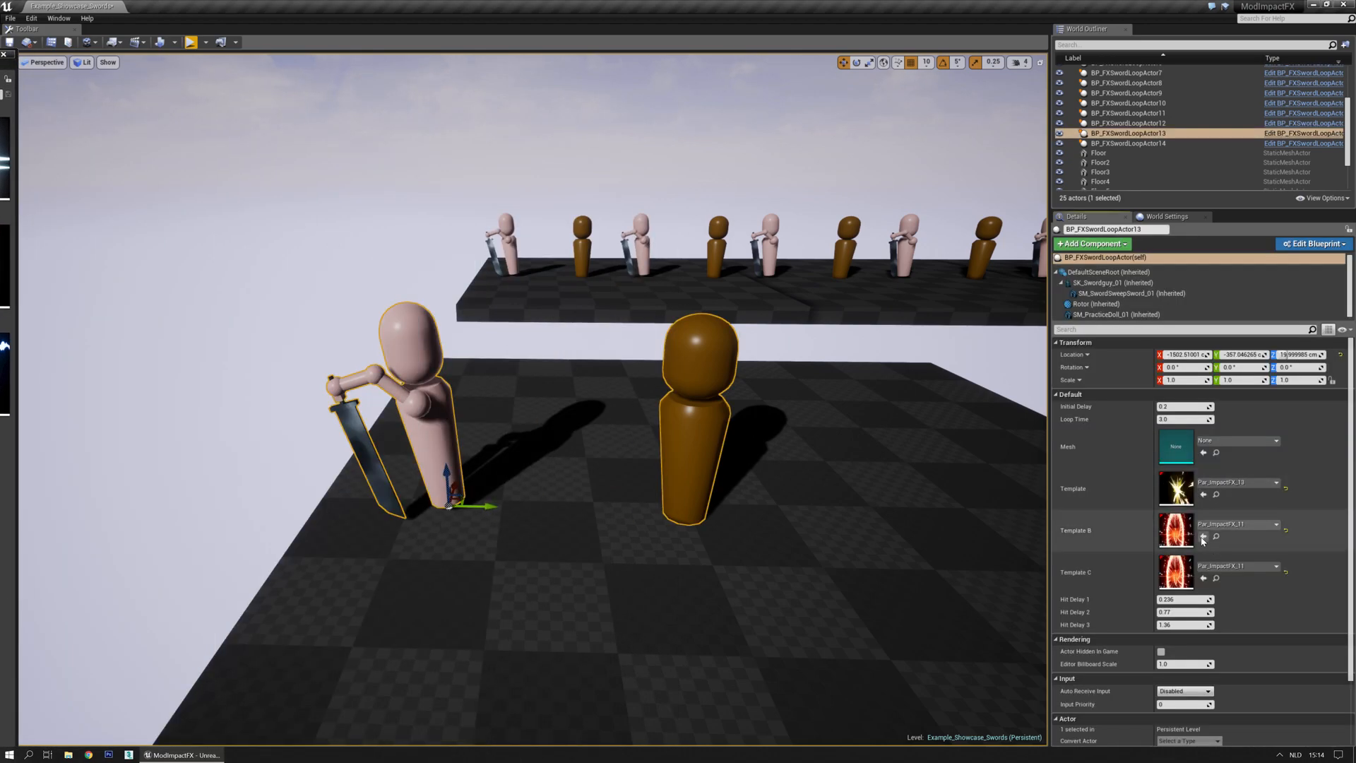
left_click(1203, 536)
left_click(1202, 578)
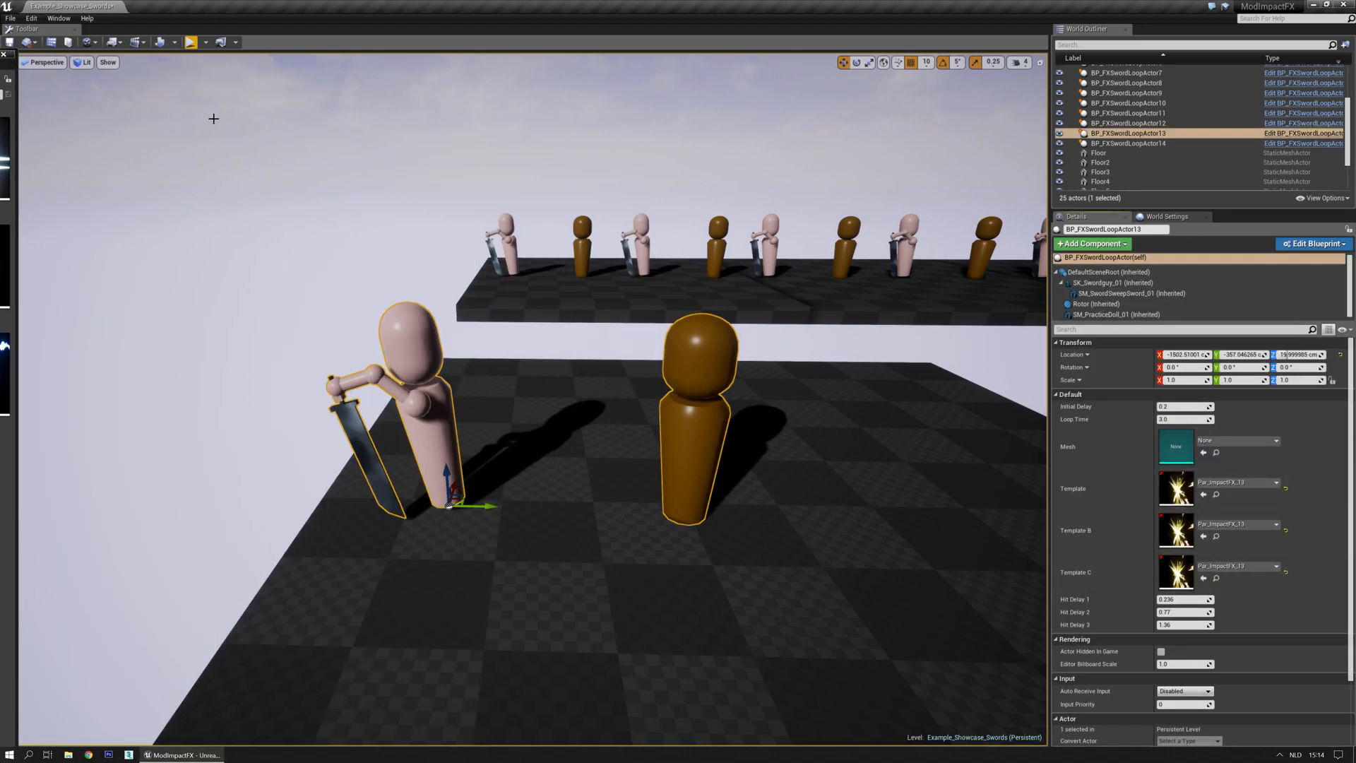
left_click(192, 42)
key("Escape")
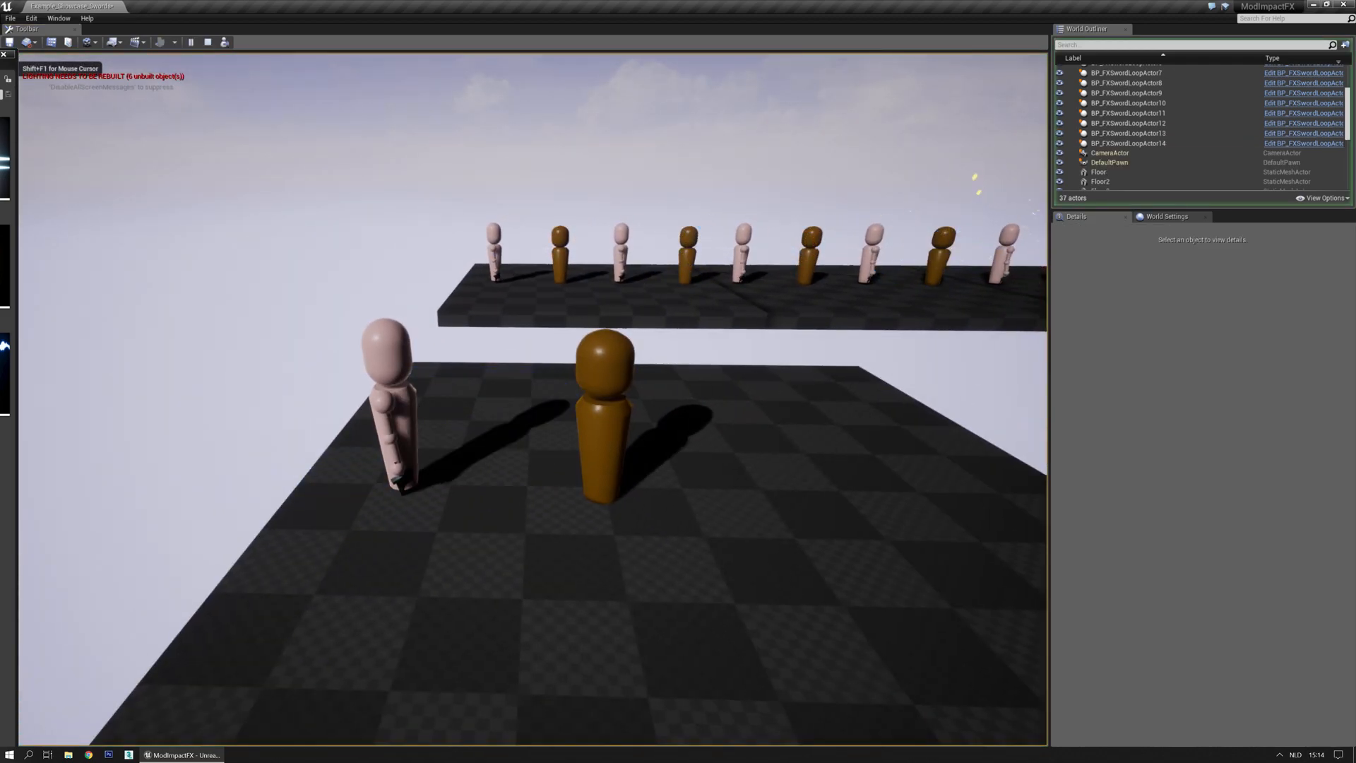
Duplicate the Par_ImpactFX_13 particle system as Par_ImpactFX_17.
left_click_drag(0, 62, 673, 112)
right_click(722, 206)
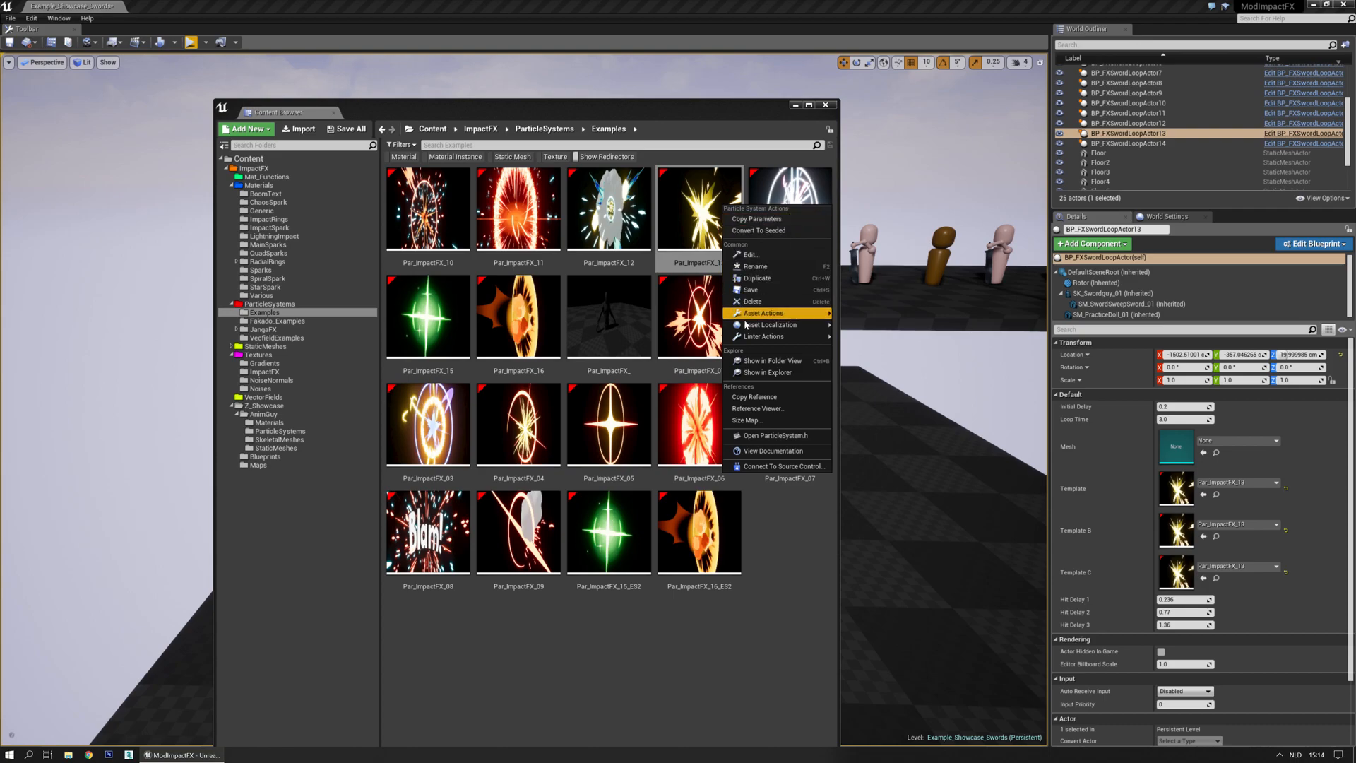
left_click(756, 277)
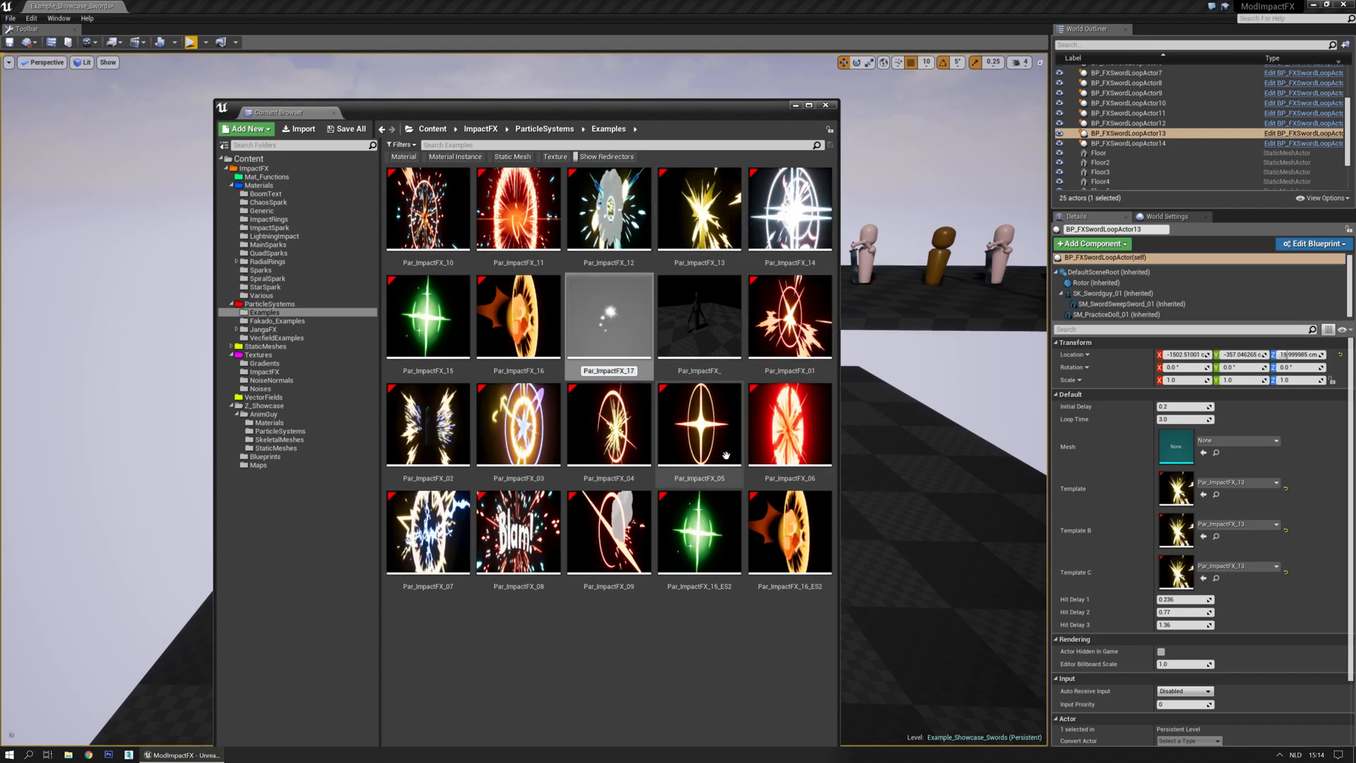
key("Return")
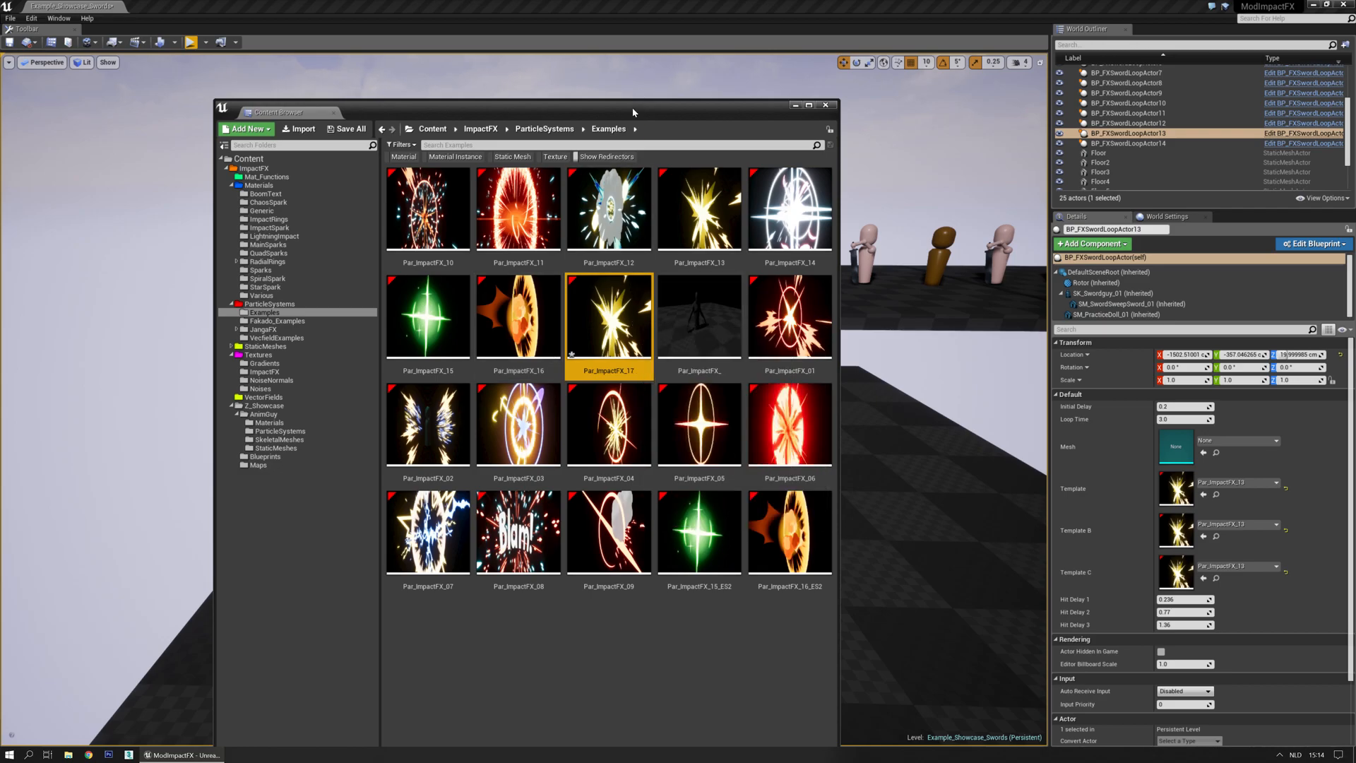
left_click_drag(634, 113, 0, 77)
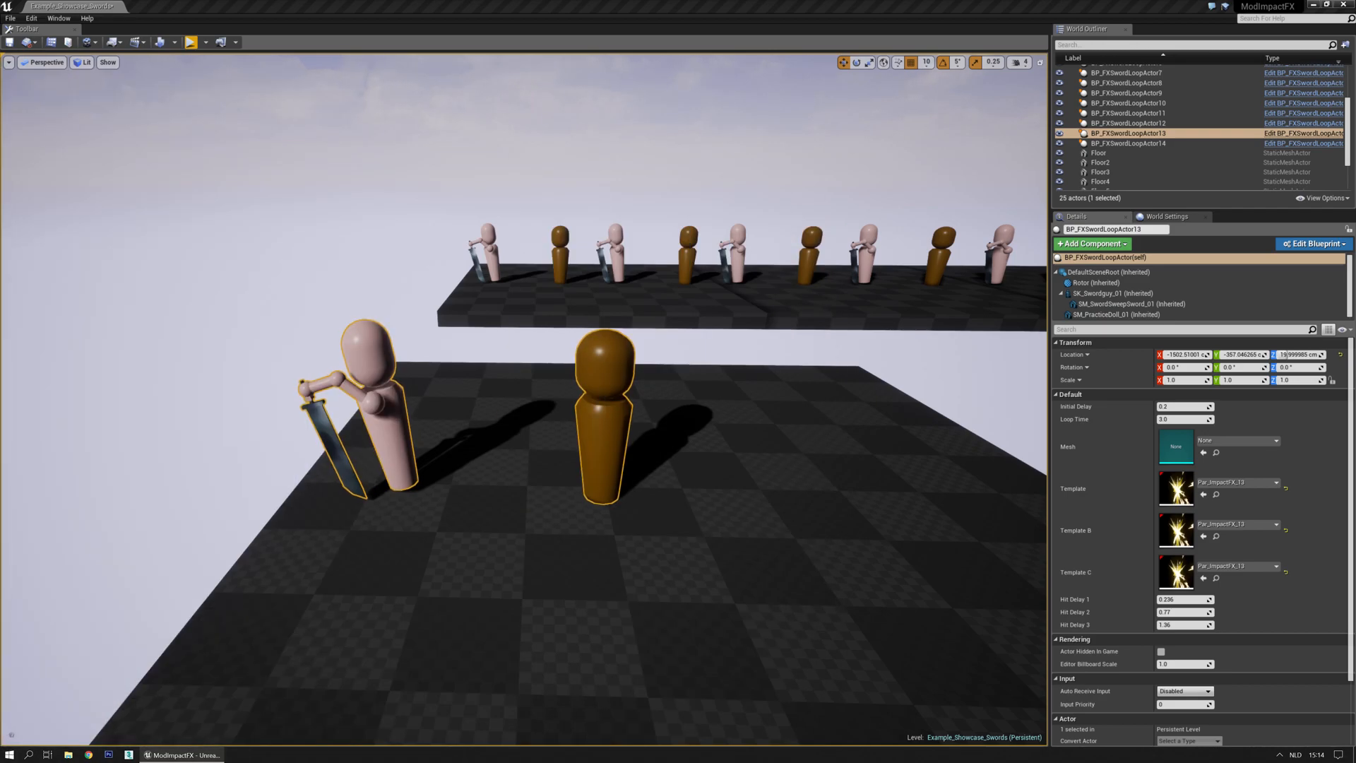
Bring up Par_ImpactFX_17 in a maximized particle editor and solo the Flash 1d emitter.
left_click_drag(0, 191, 738, 206)
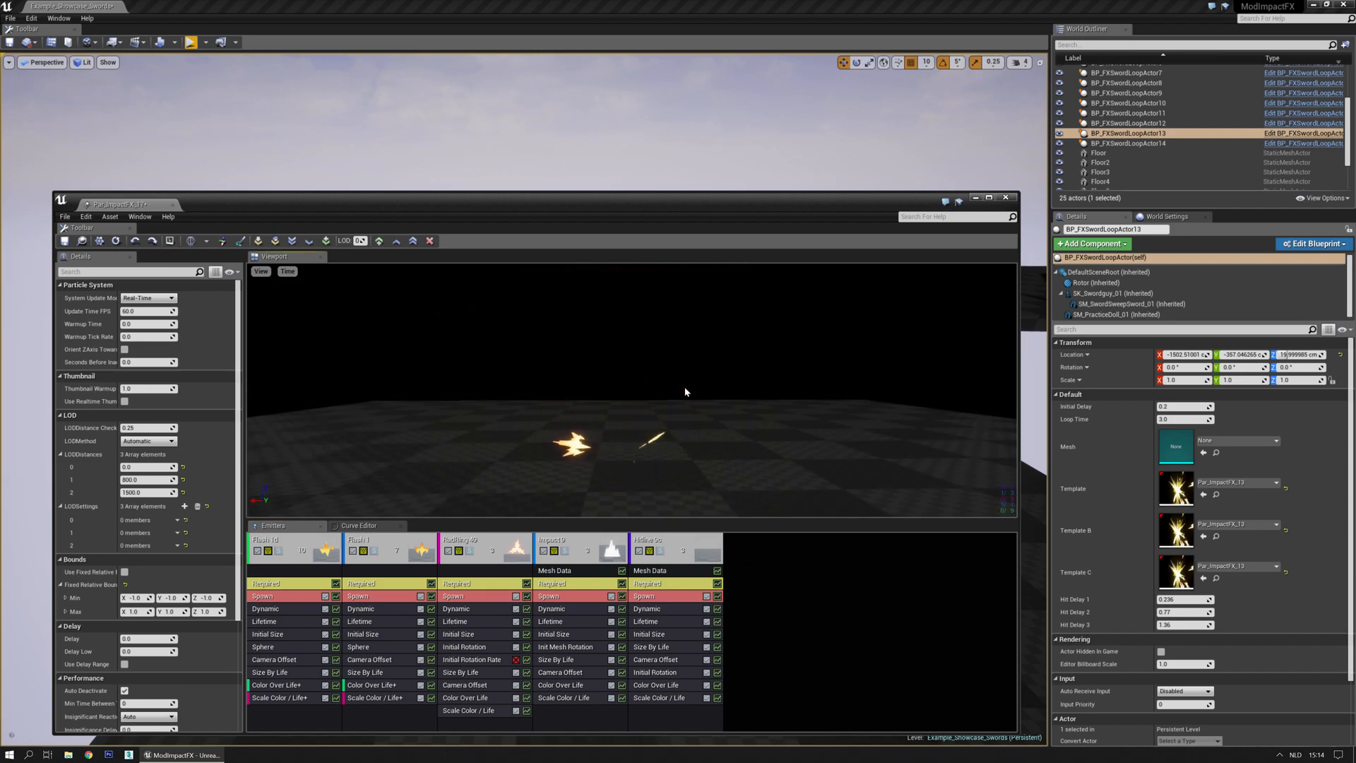
left_click_drag(670, 206, 865, 171)
double_click(864, 171)
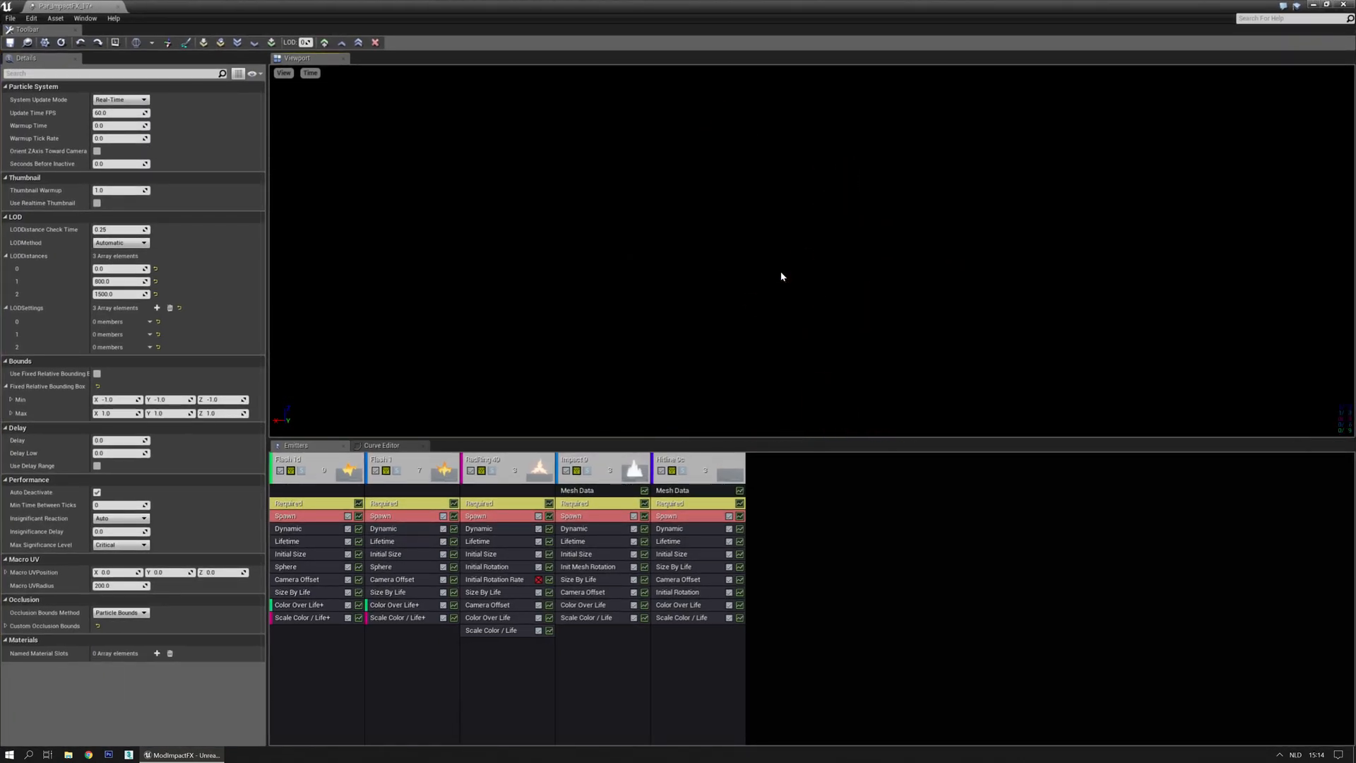
left_click(301, 471)
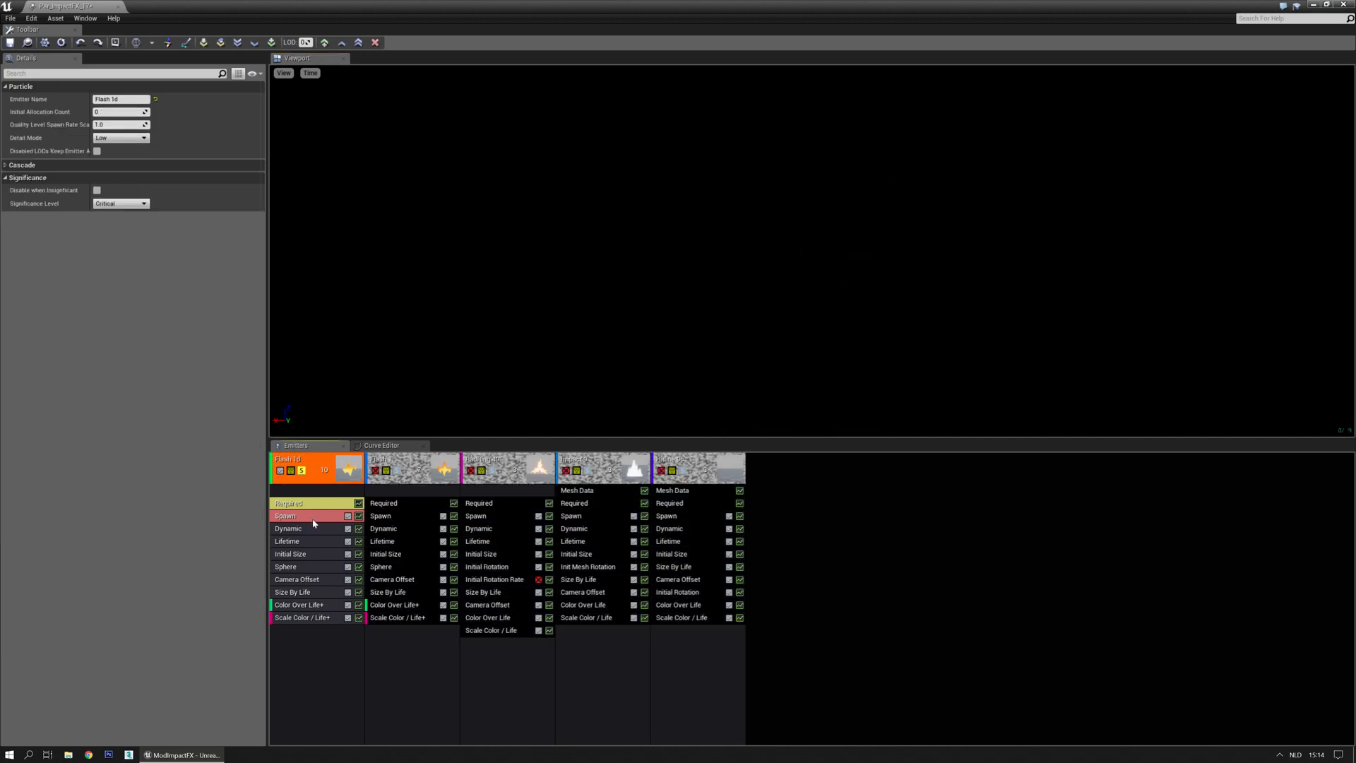
Double the Flash 1d emitter's initial size to Max 15, 70, 70 and Min 25, 60, 60.
left_click(299, 542)
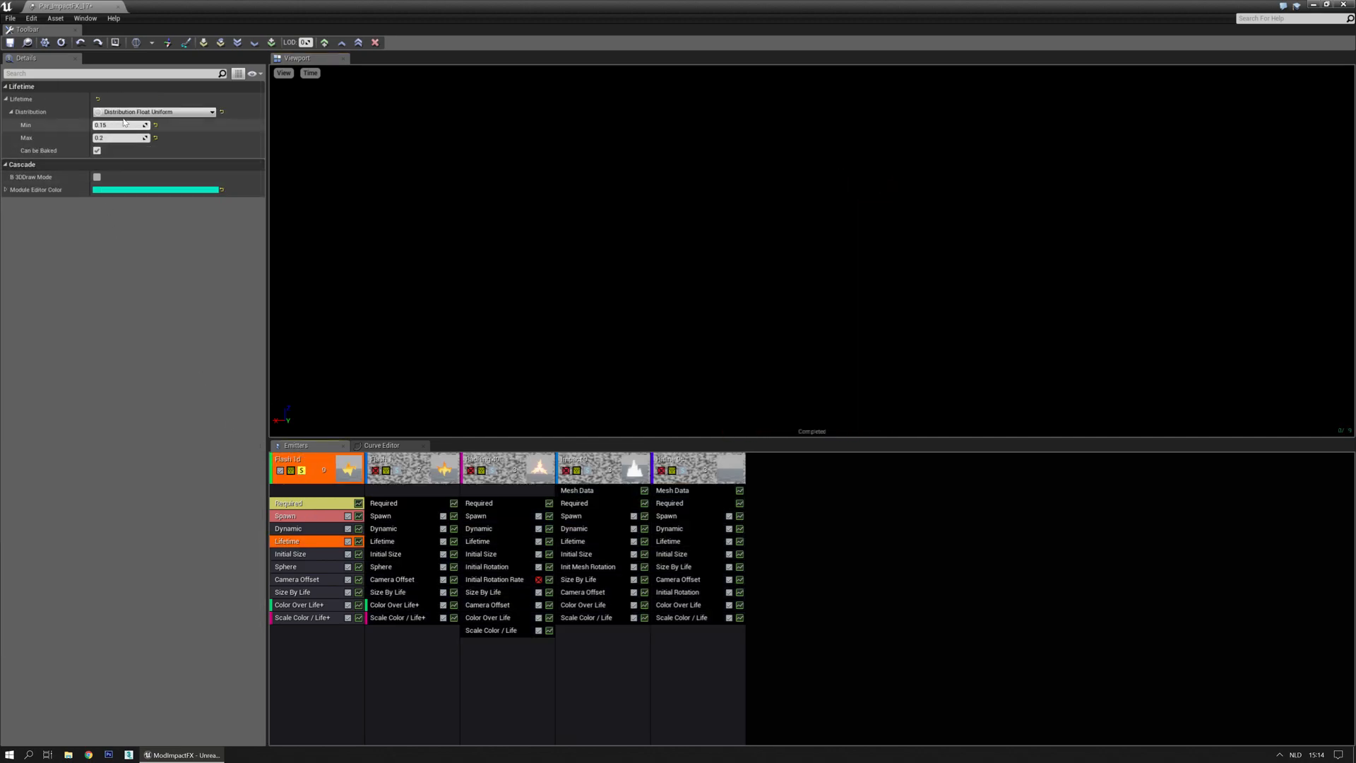
left_click(306, 554)
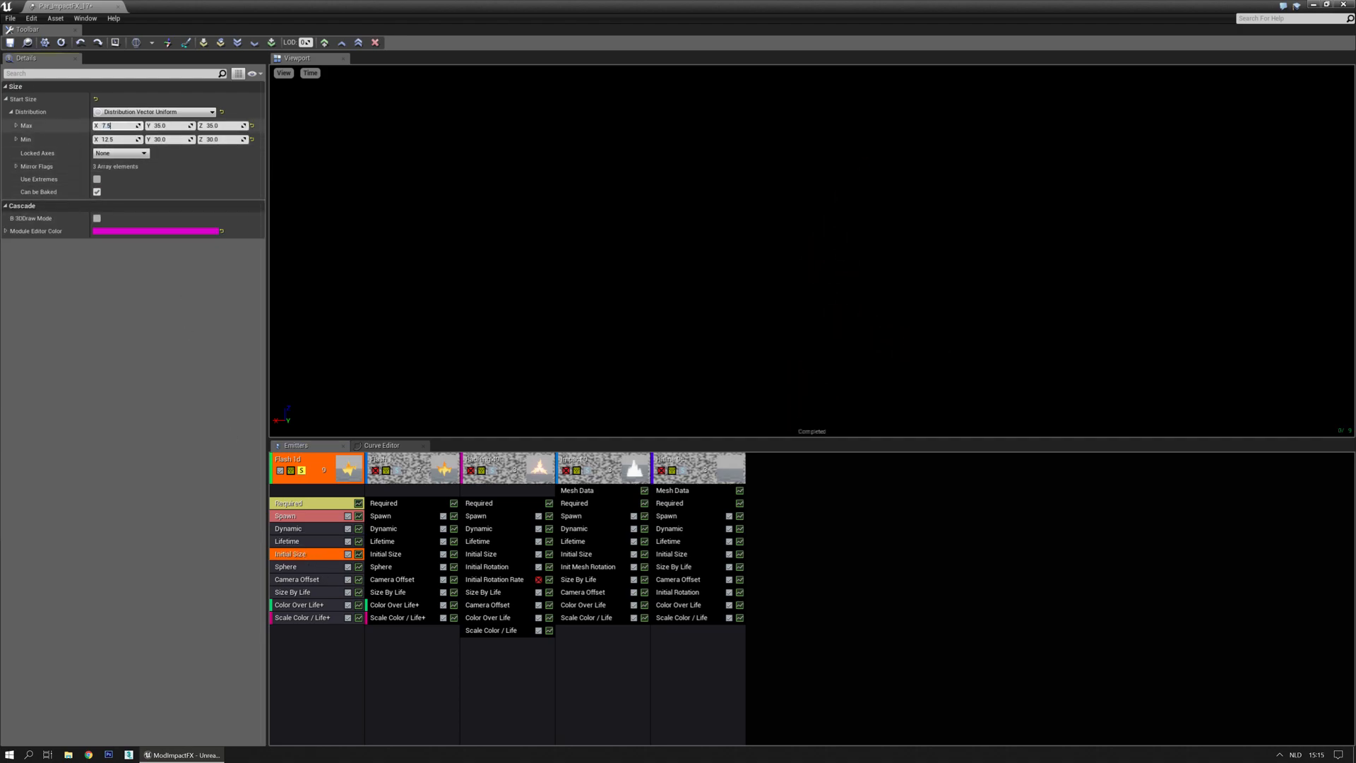
left_click(112, 126)
key("Return")
type("*2*2")
key("Return")
key("Return")
key("Return")
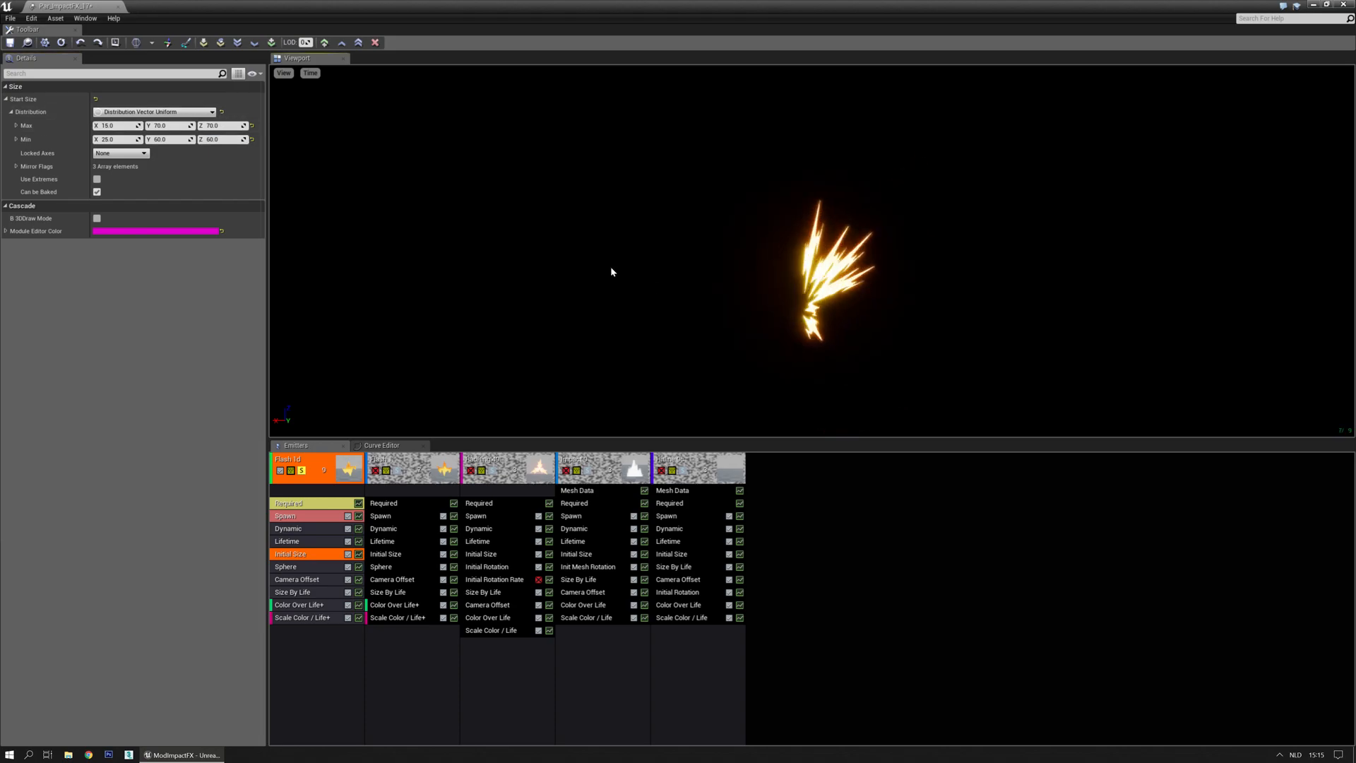
Assign Par_ImpactFX_17 to Template and Template B of the front swordsman actor and test it in play mode.
left_click(25, 43)
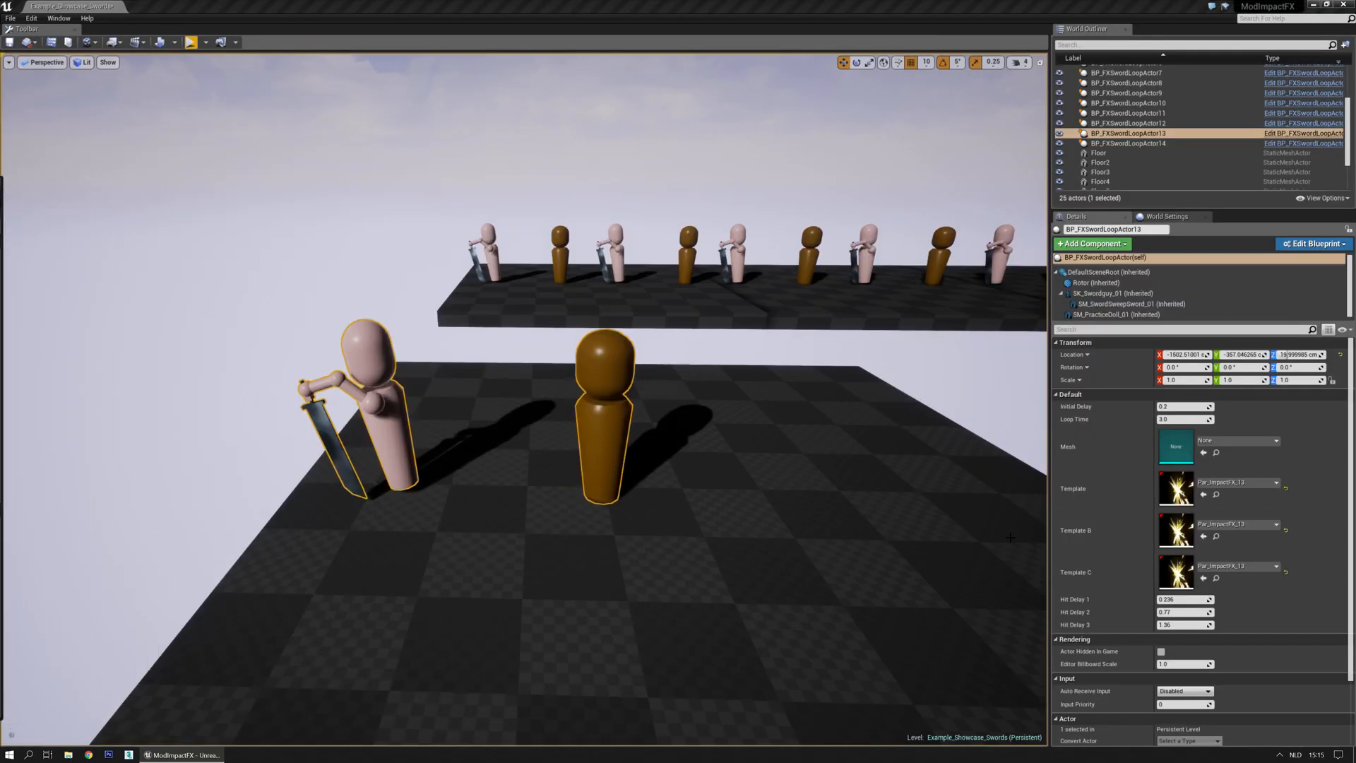
left_click(1204, 494)
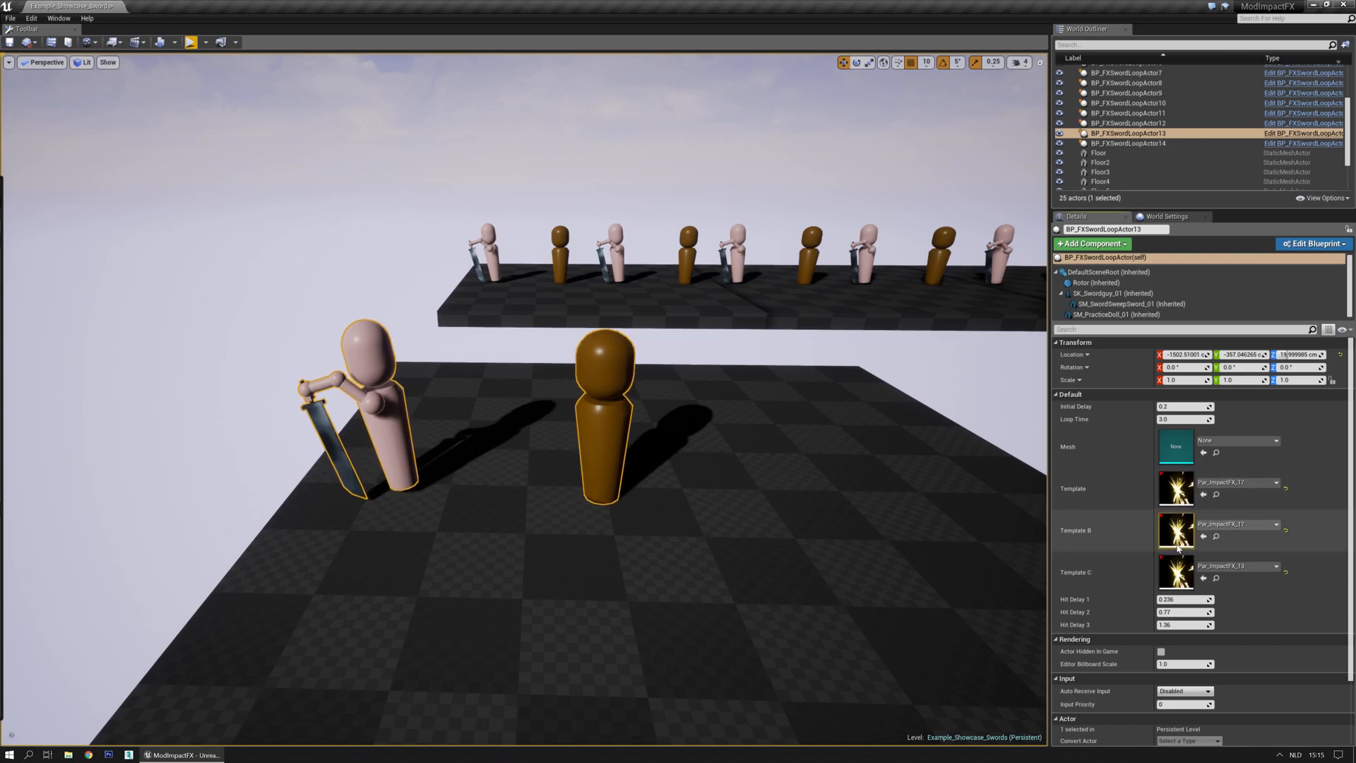
right_click_drag(777, 438, 763, 413)
key("w")
left_click(191, 44)
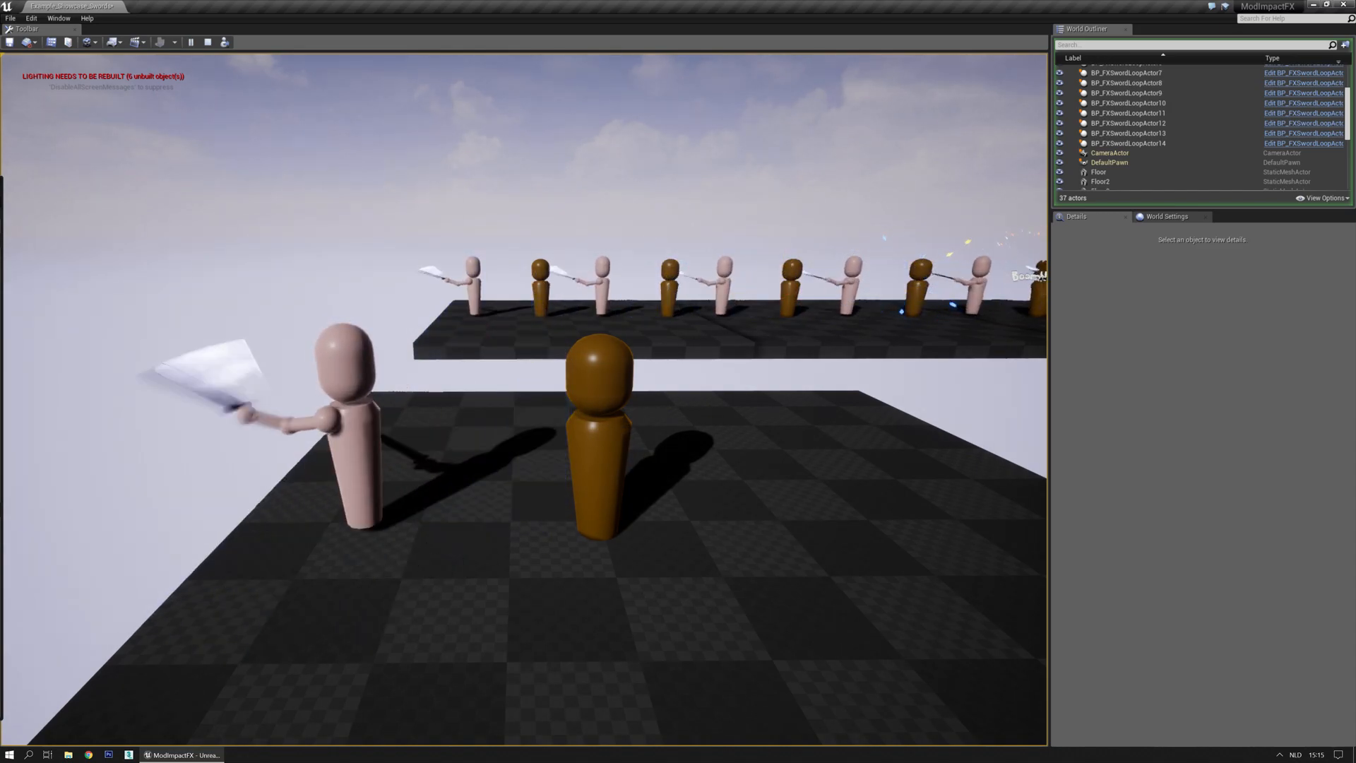
key("Escape")
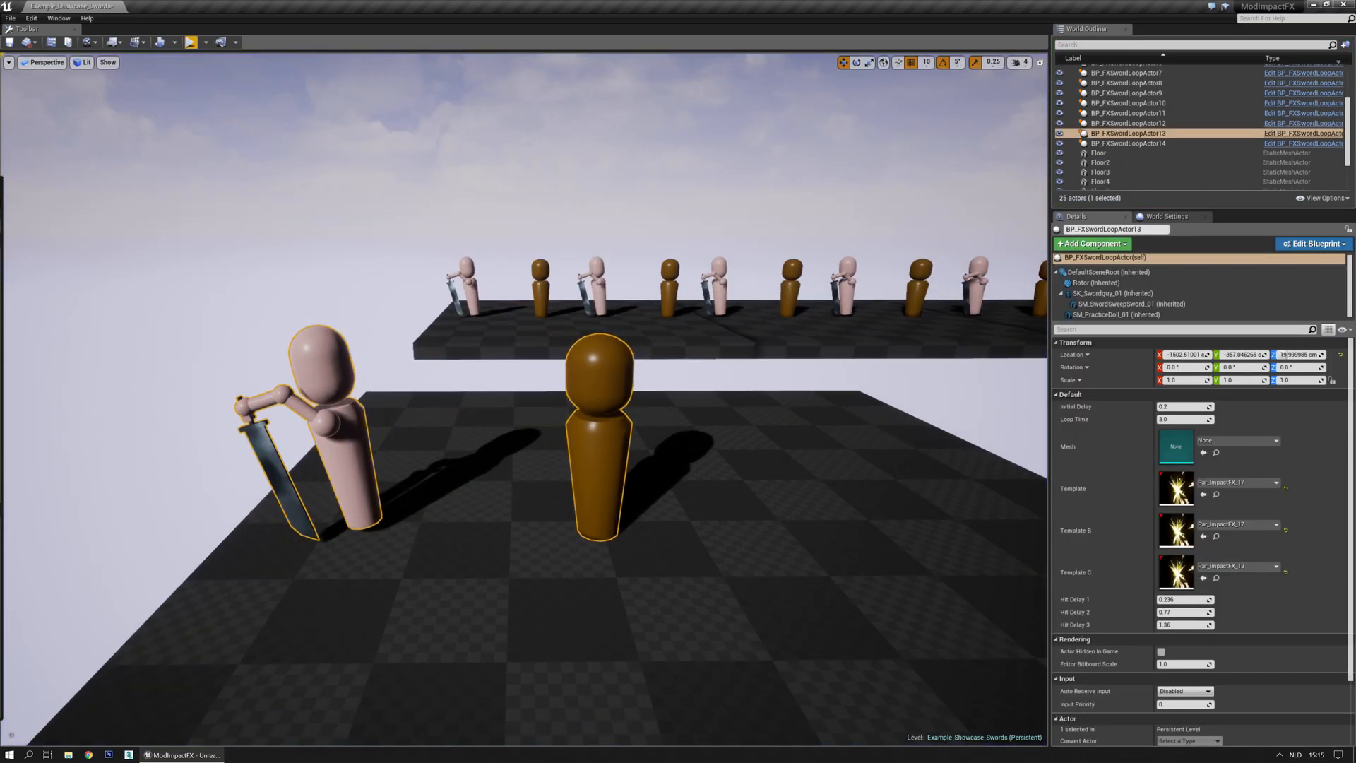
Set the Flash 1d emitter's initial size in Par_ImpactFX_17 to Max 30, 140, 140 and Min 50, 120, 120.
left_click_drag(0, 182, 558, 207)
double_click(558, 207)
left_click(106, 125)
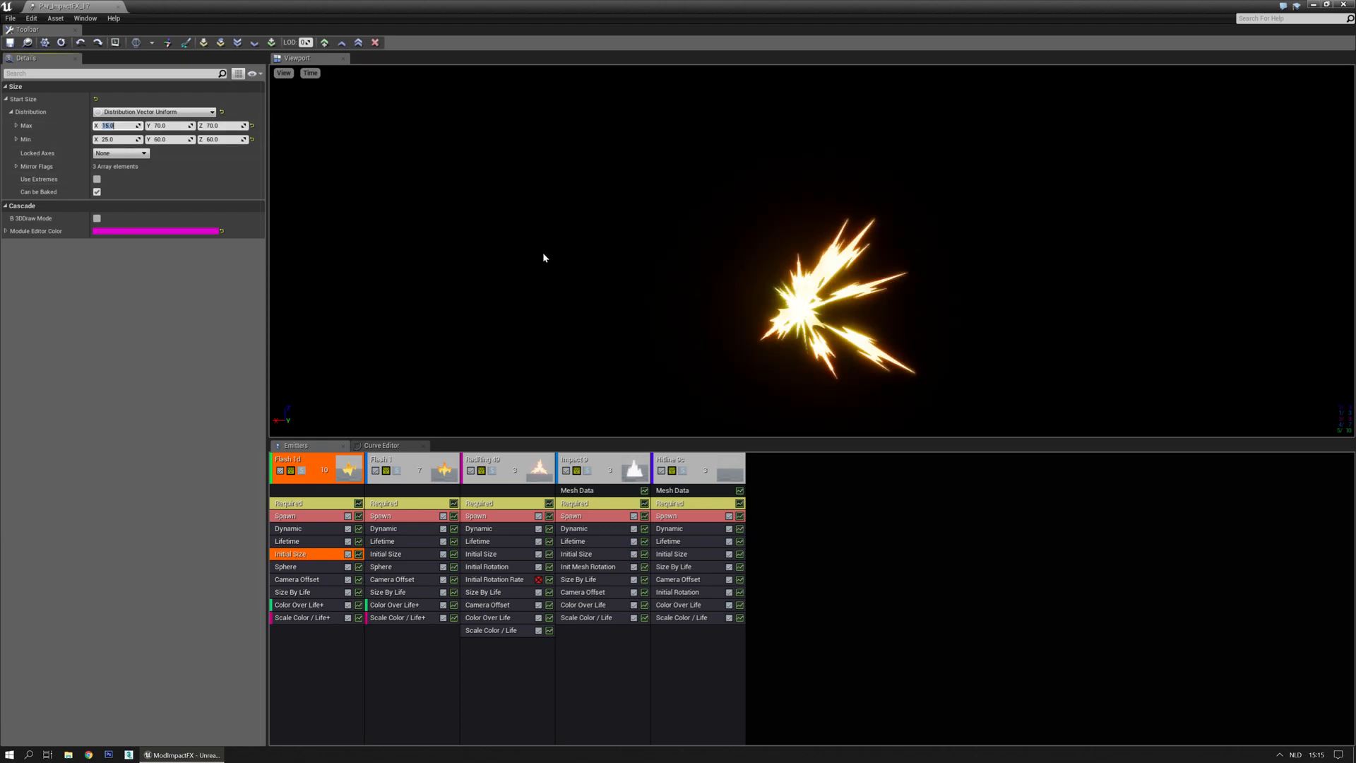
key("Tab")
type("140")
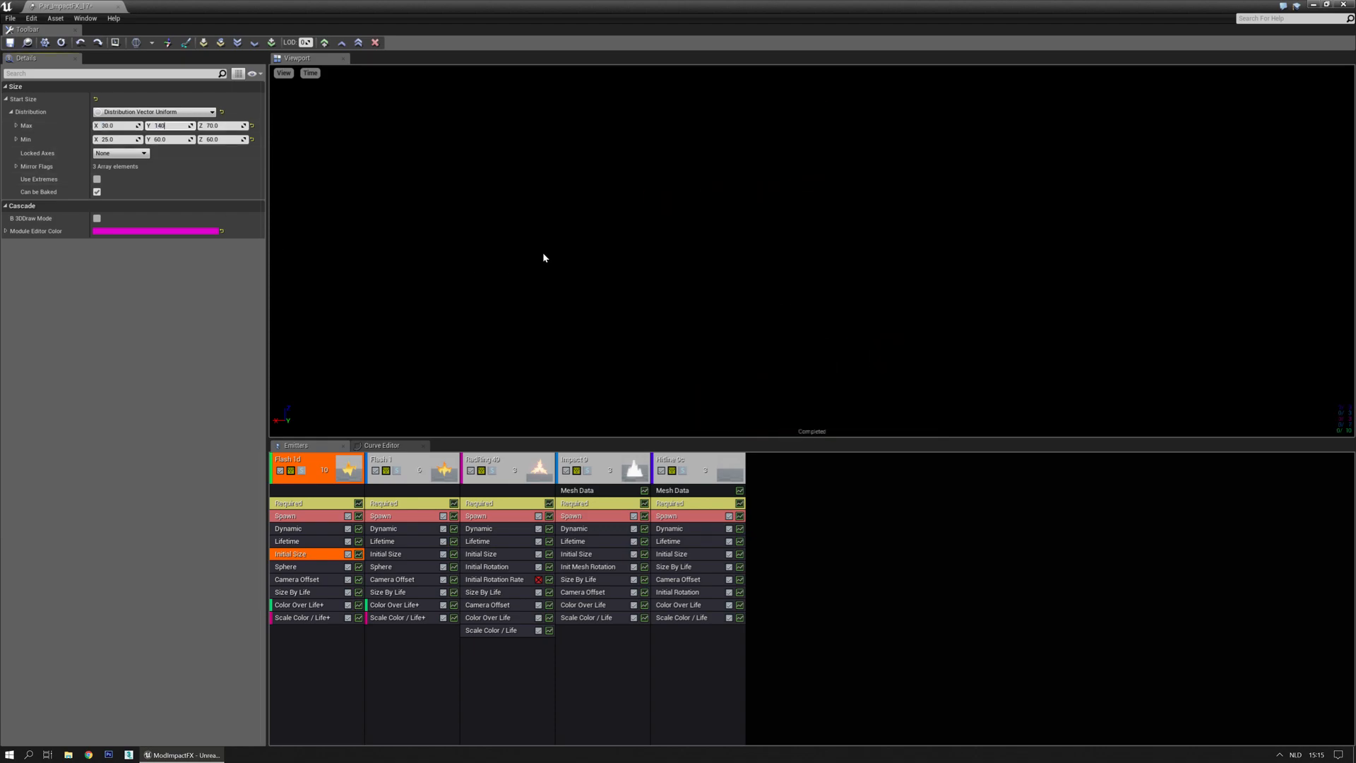
key("Tab")
type("140")
key("Tab")
type("50")
key("Tab")
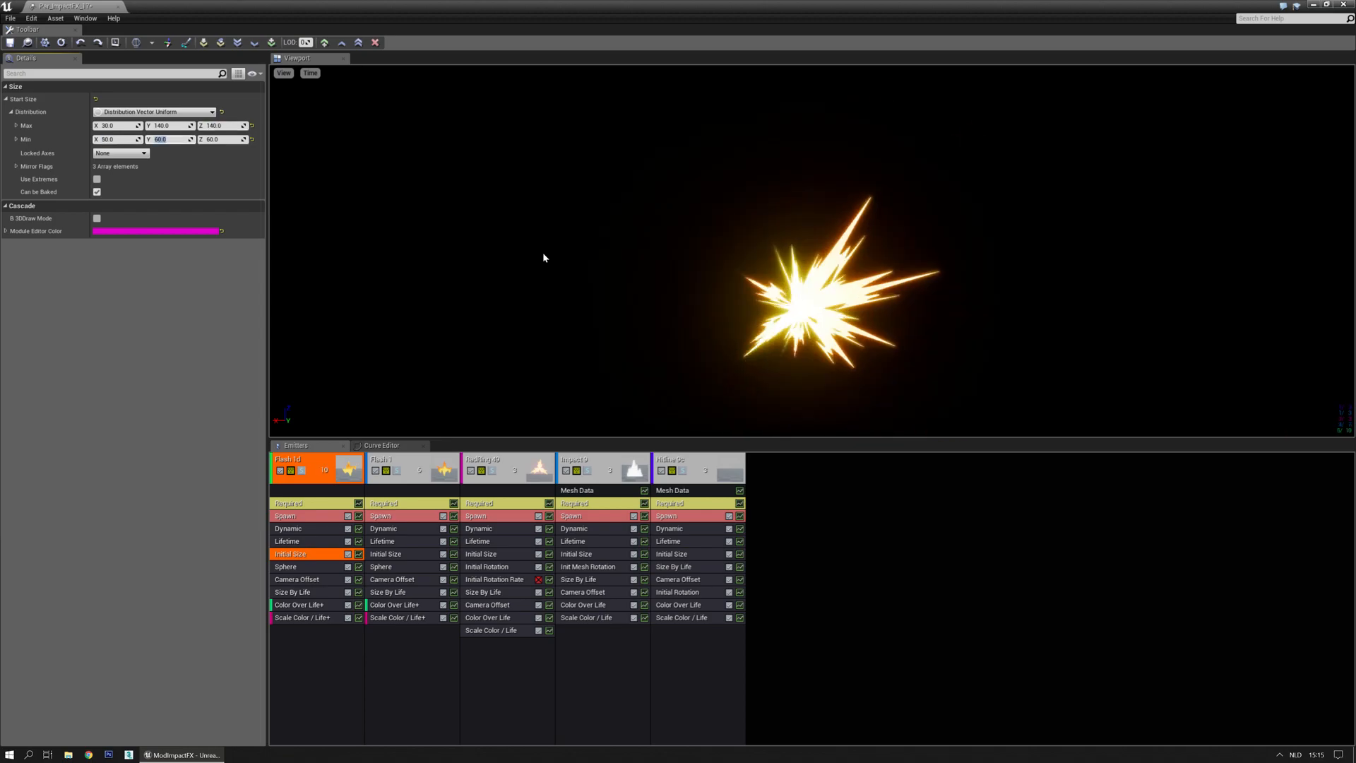
type("120")
key("Tab")
type("120")
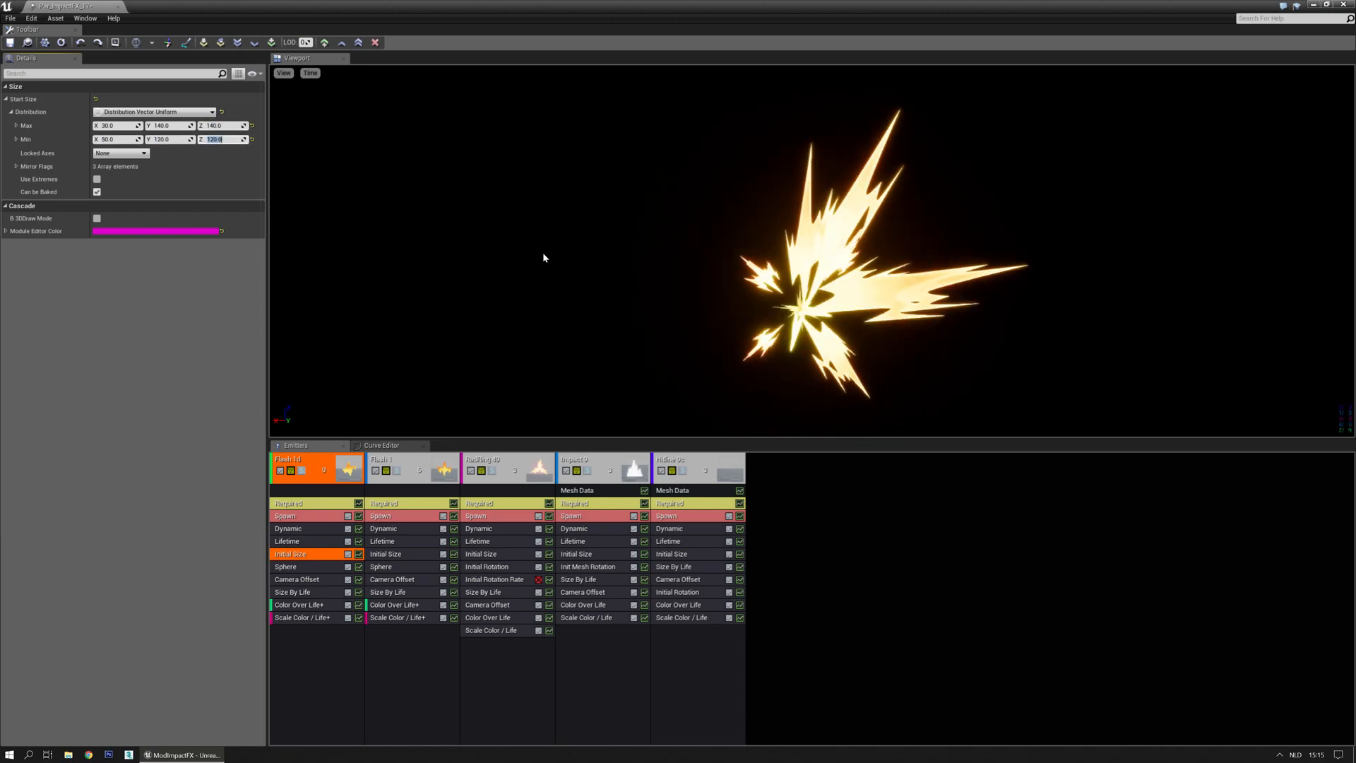
Replay the enlarged flash several times in the particle preview and save the particle system.
left_click(616, 251)
key("space")
key("space")
key("space")
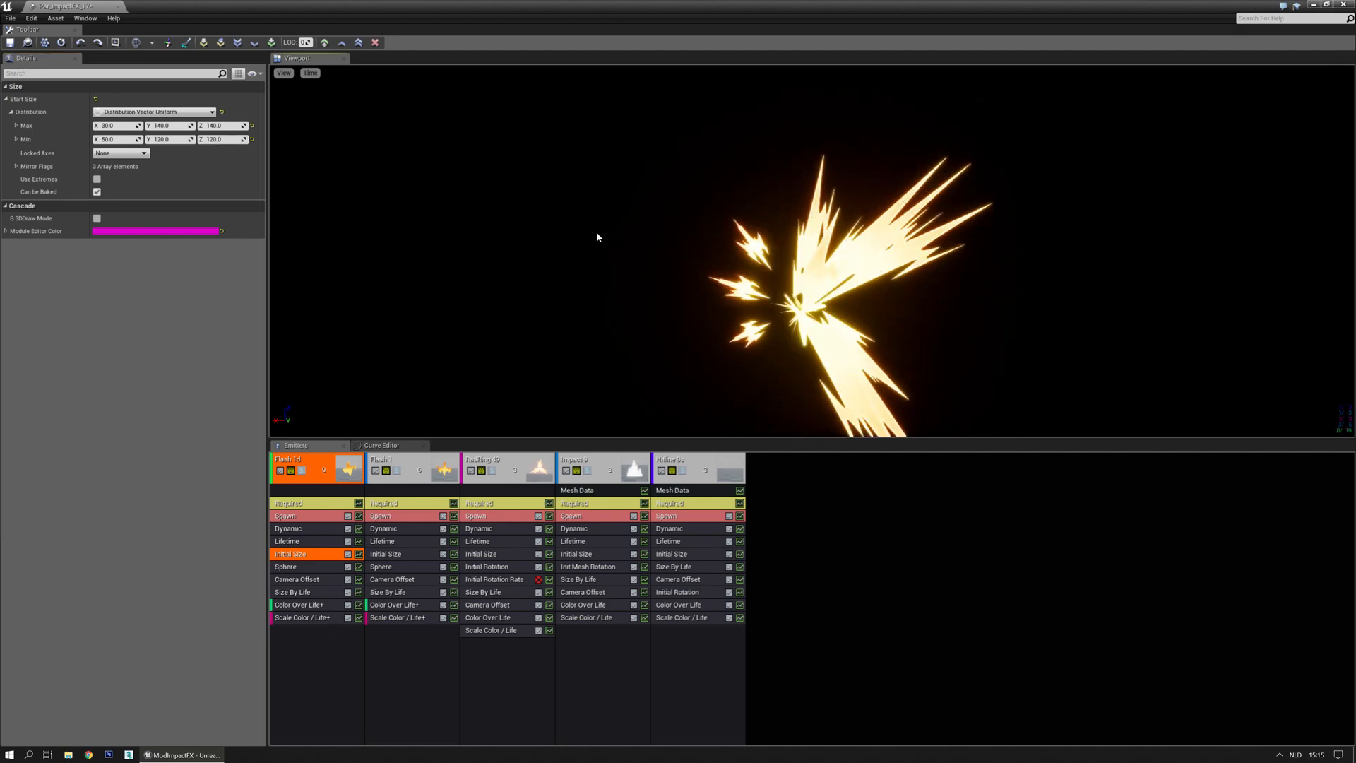
left_click(9, 42)
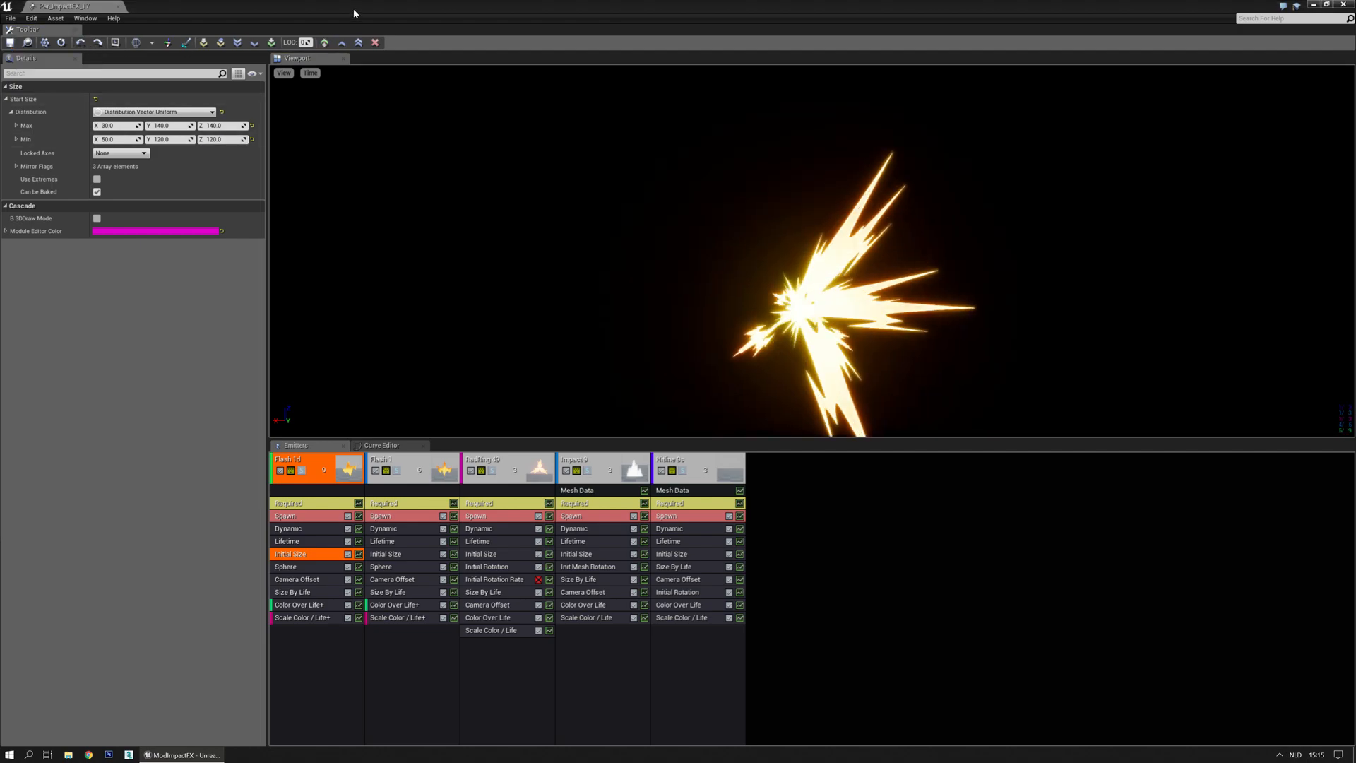
Return to the level and play it to check the enlarged impact flash on the front practice doll.
left_click(1313, 6)
left_click(192, 42)
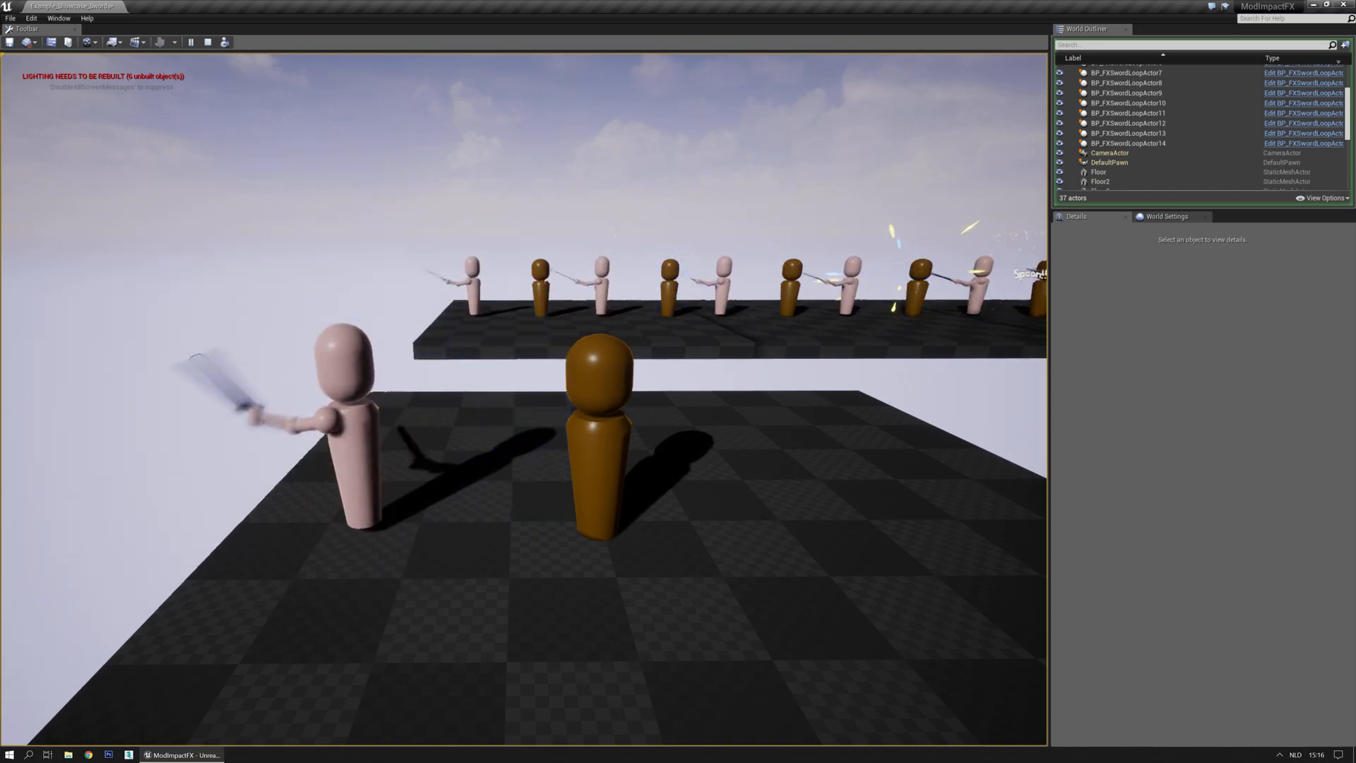
key("Escape")
Change the Color Over Life constant shared by the Flash 1d and Flash 1 emitters to orange, hex sRGB FF8300FF.
left_click_drag(0, 152, 867, 166)
double_click(867, 170)
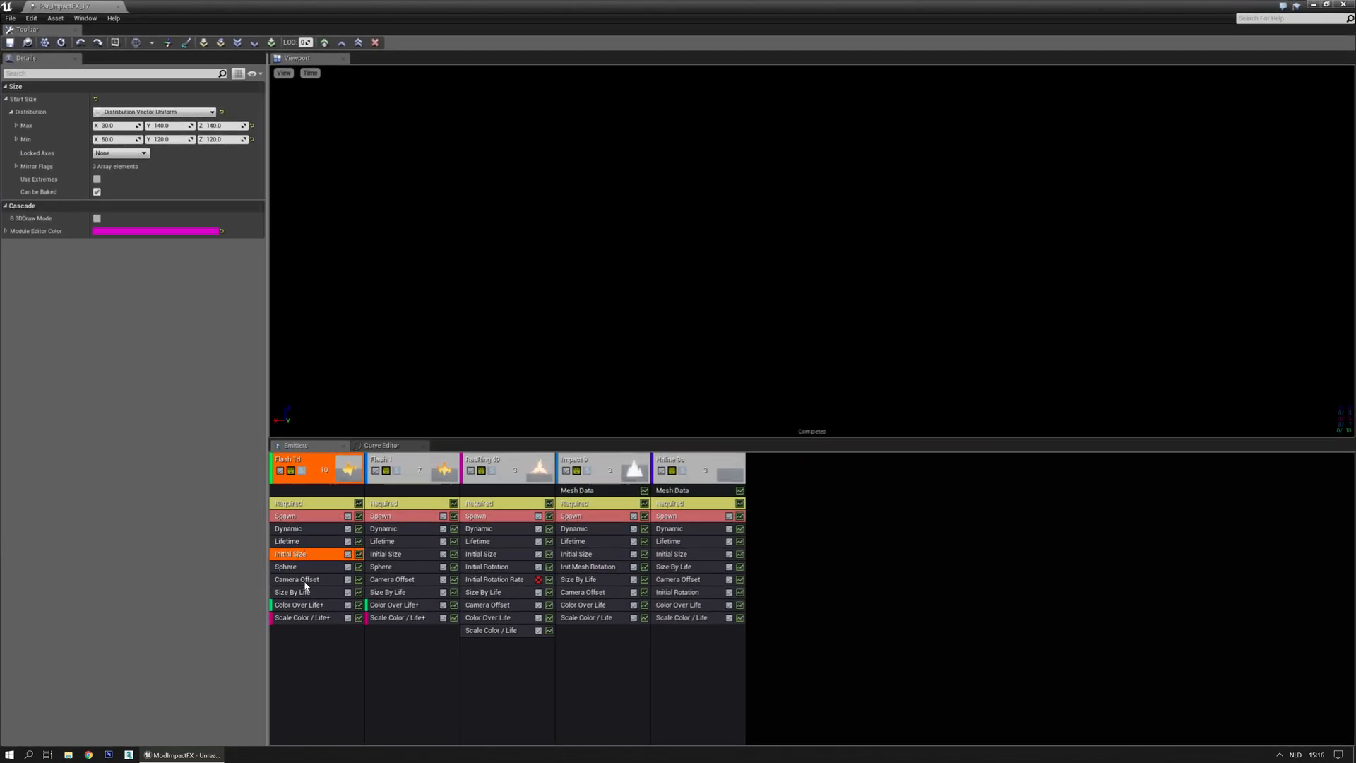
left_click(300, 604)
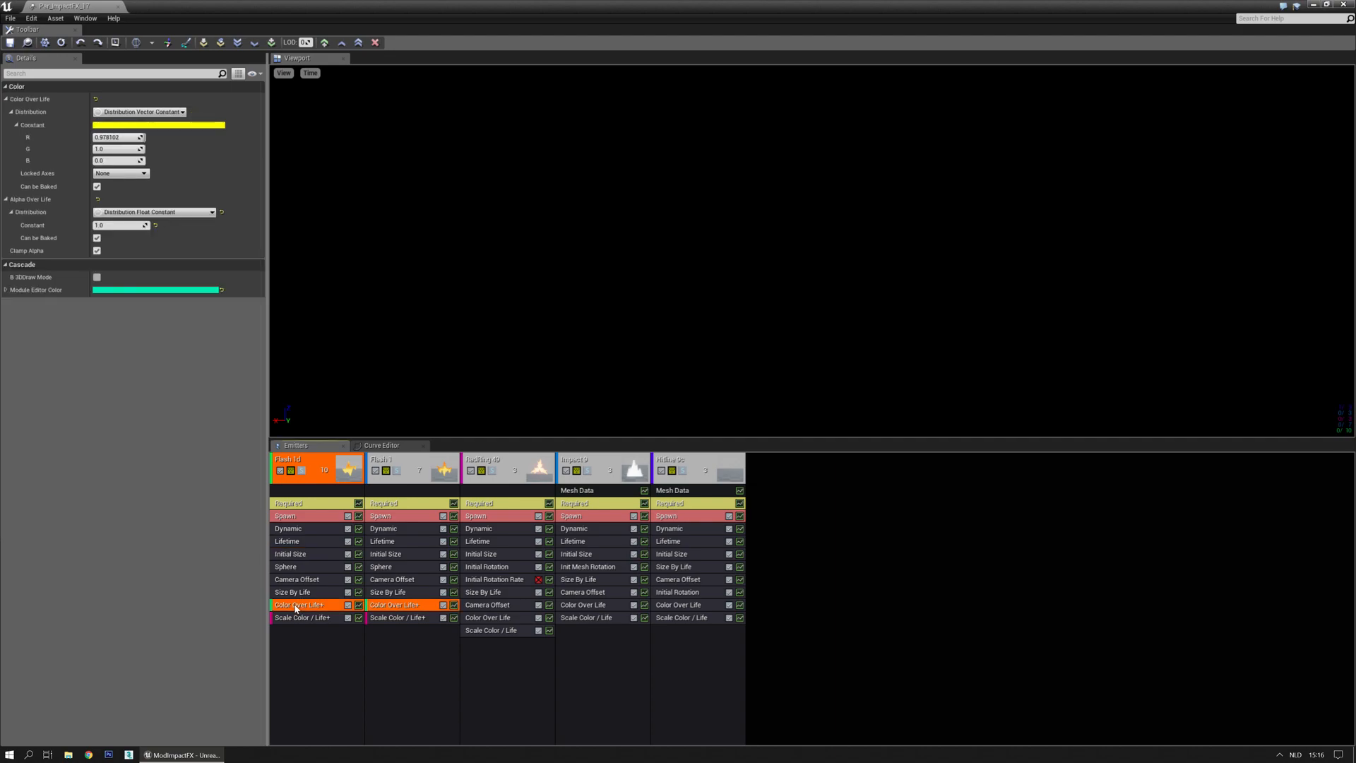
left_click(181, 130)
left_click(289, 246)
left_click_drag(296, 252, 328, 241)
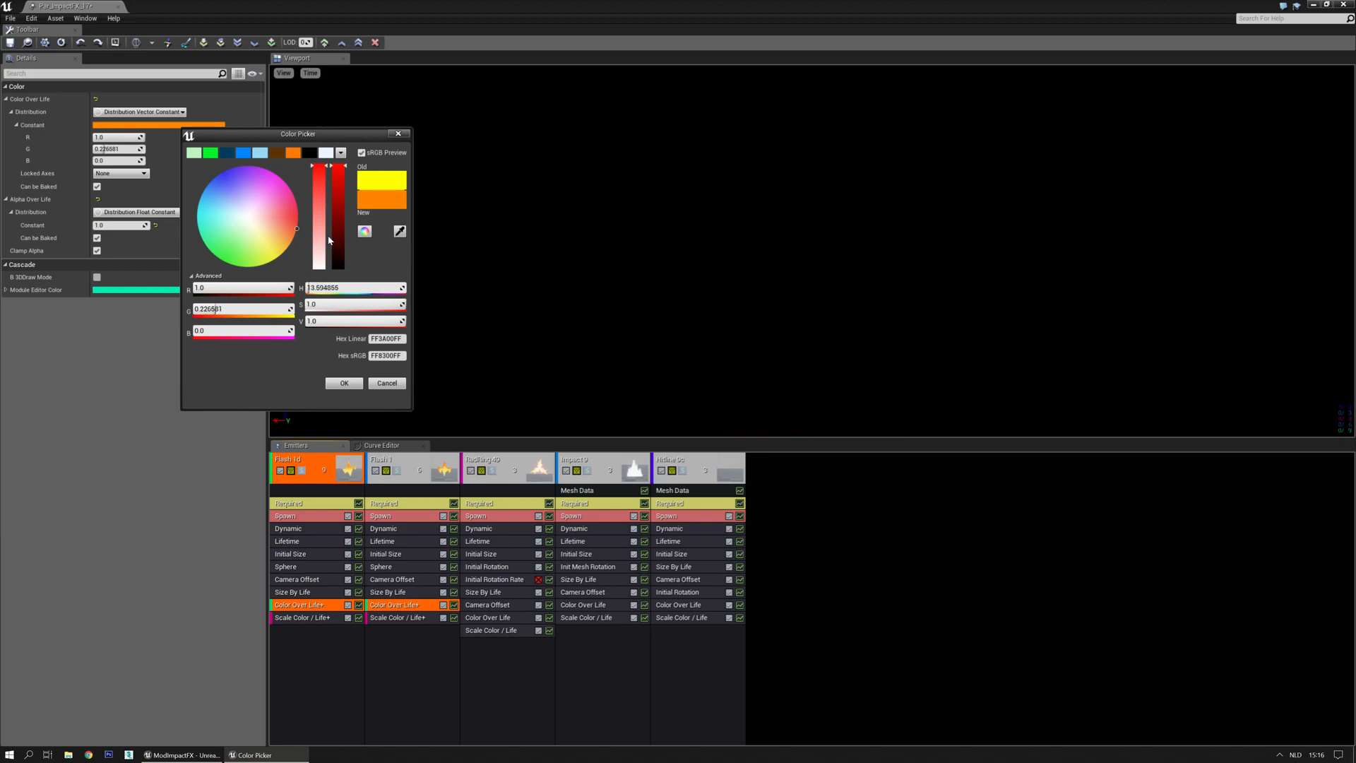
left_click(343, 382)
Set the green output of the flashes' shared Scale Color/Life curve to 10 at the first point and 3 at the second, and save.
left_click(318, 618)
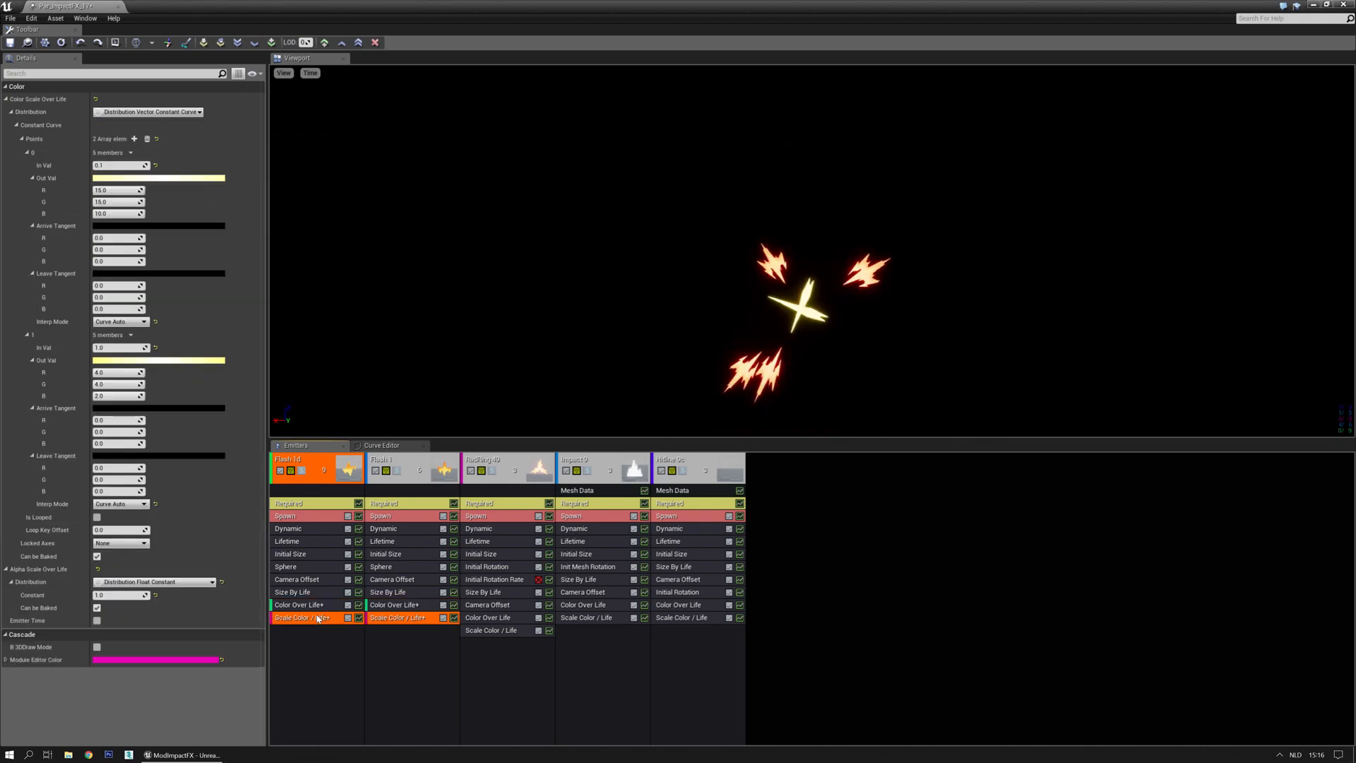
left_click(115, 203)
type("10")
key("Return")
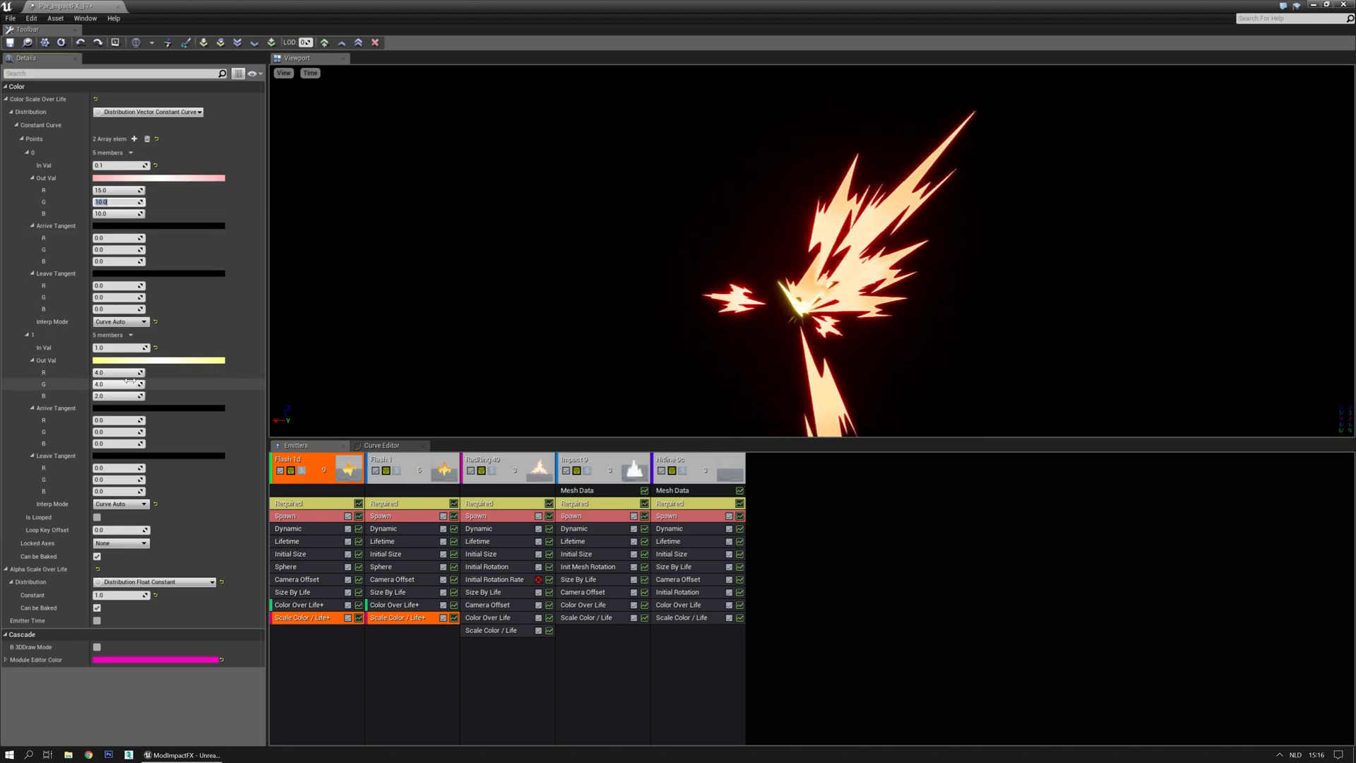
type("3")
key("Return")
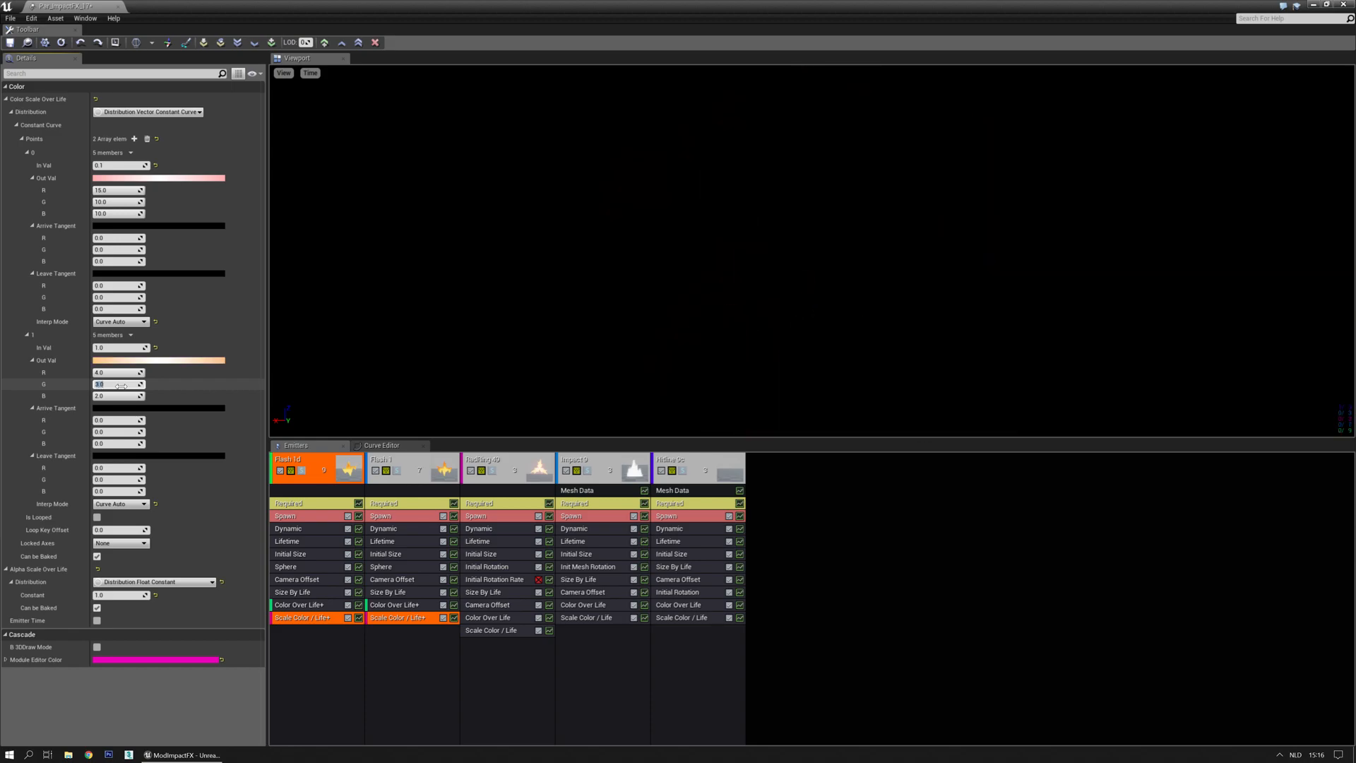
left_click(540, 310)
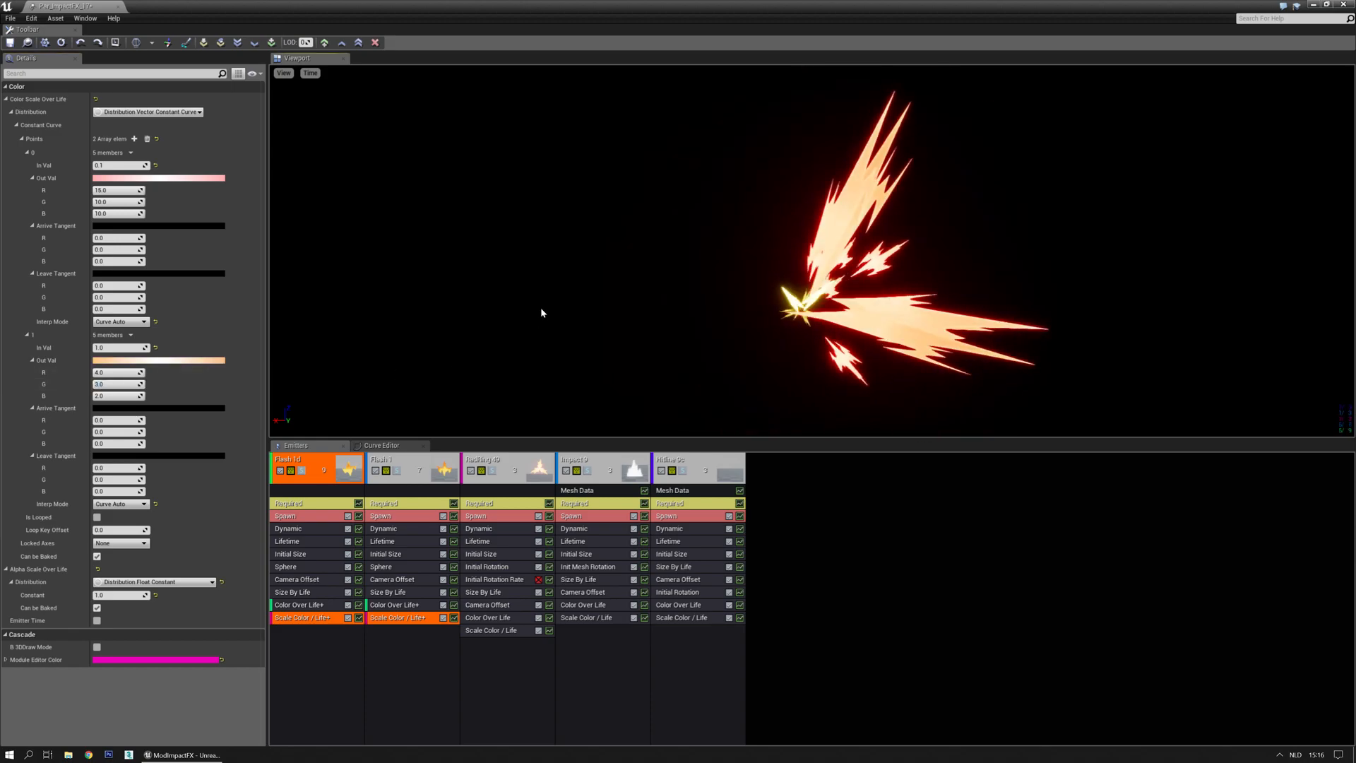
left_click(10, 44)
Return to the level and play it to check the recoloured impact flash on the front practice doll.
left_click(1343, 5)
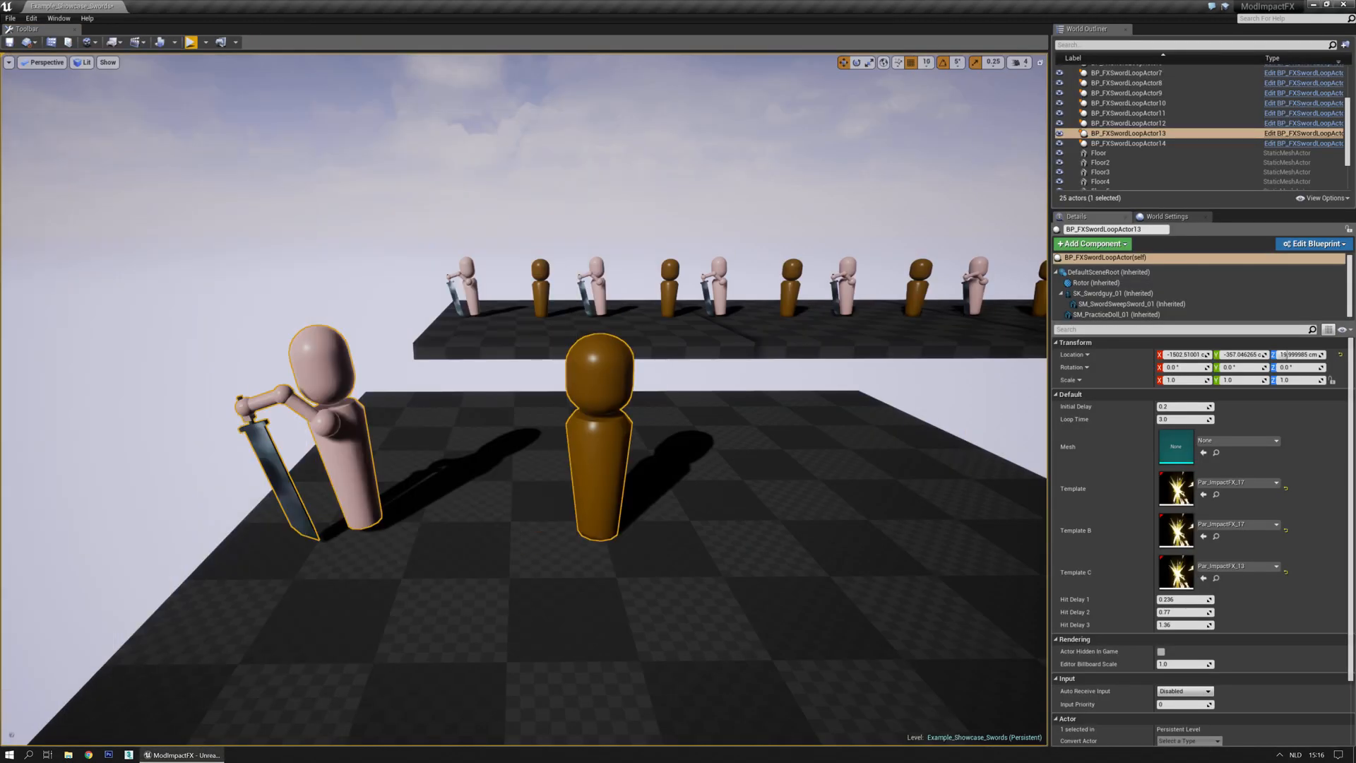
left_click(190, 41)
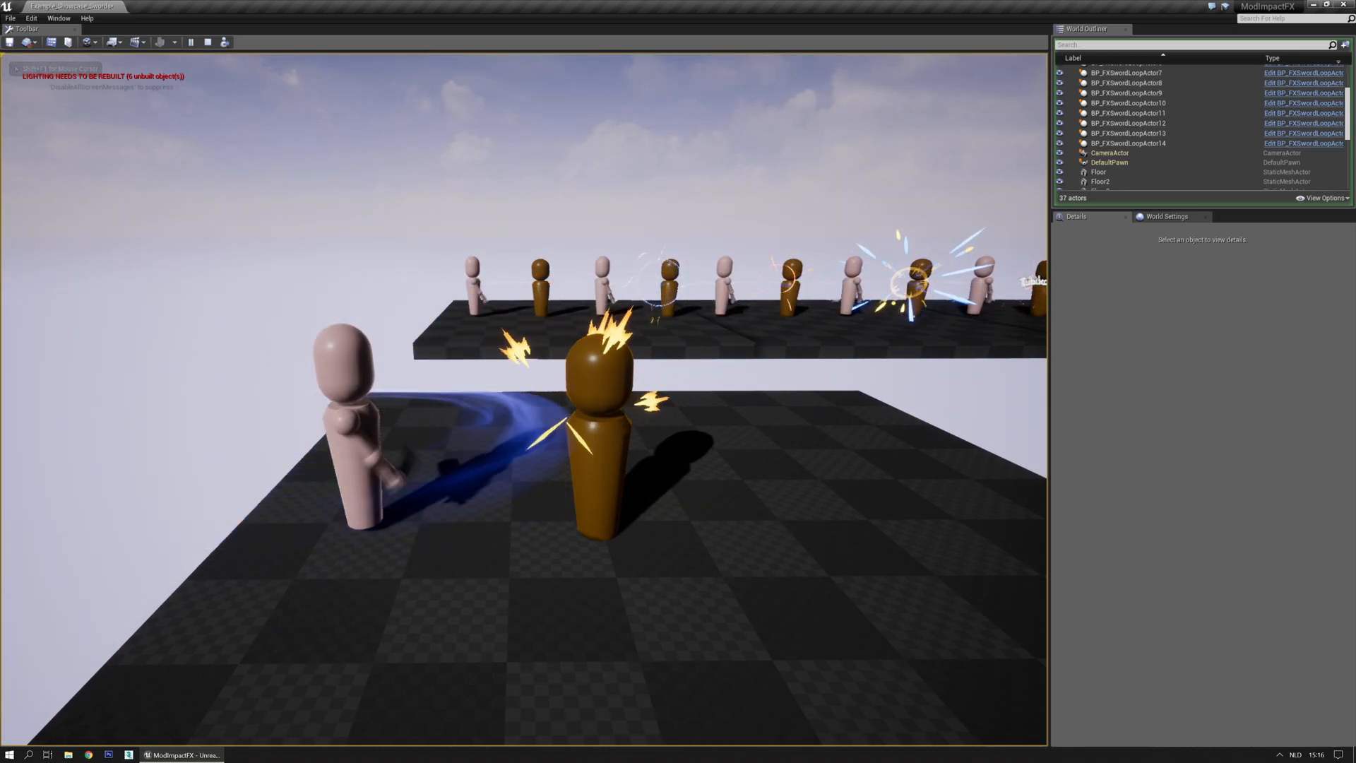
key("Escape")
Set the velocity scale in the Flash 1d emitter's Sphere module to Min 50 and Max 70, and save the particle system.
double_click(1175, 488)
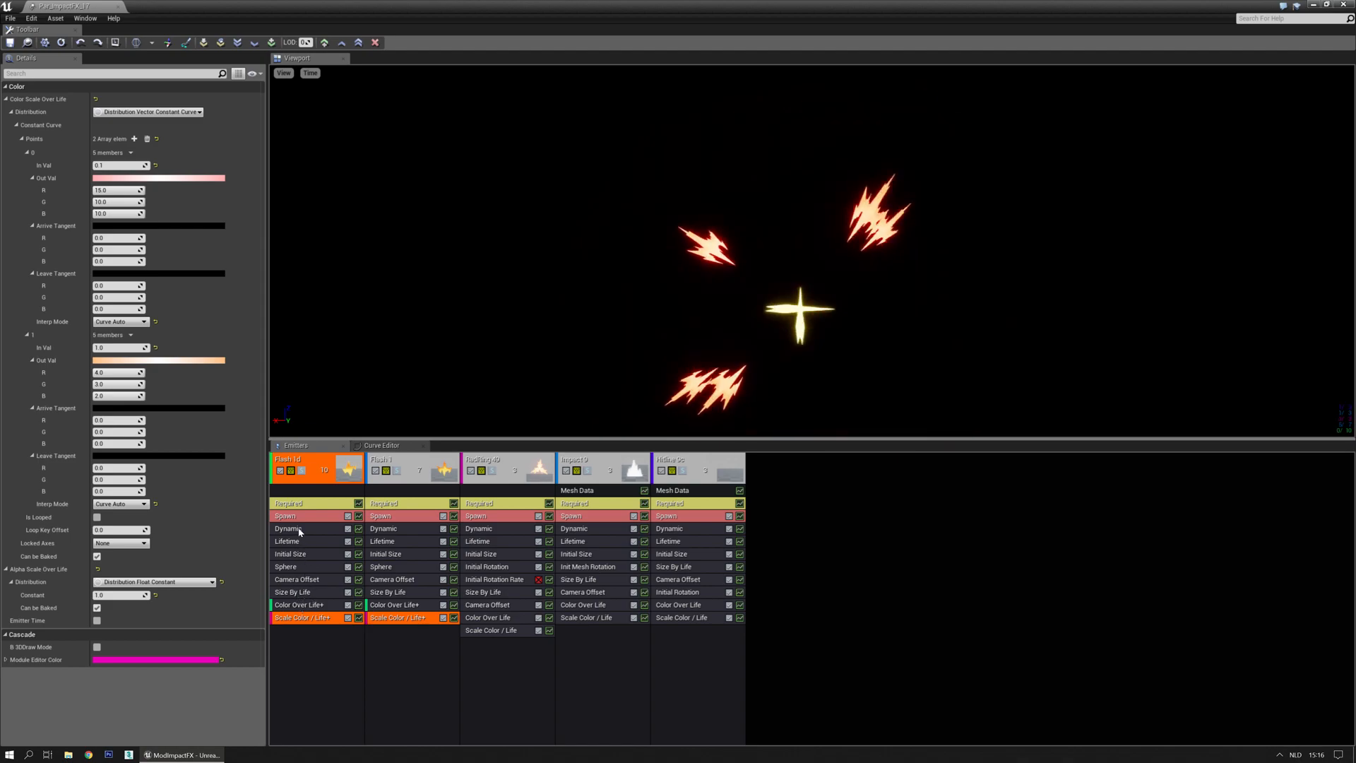
left_click(298, 567)
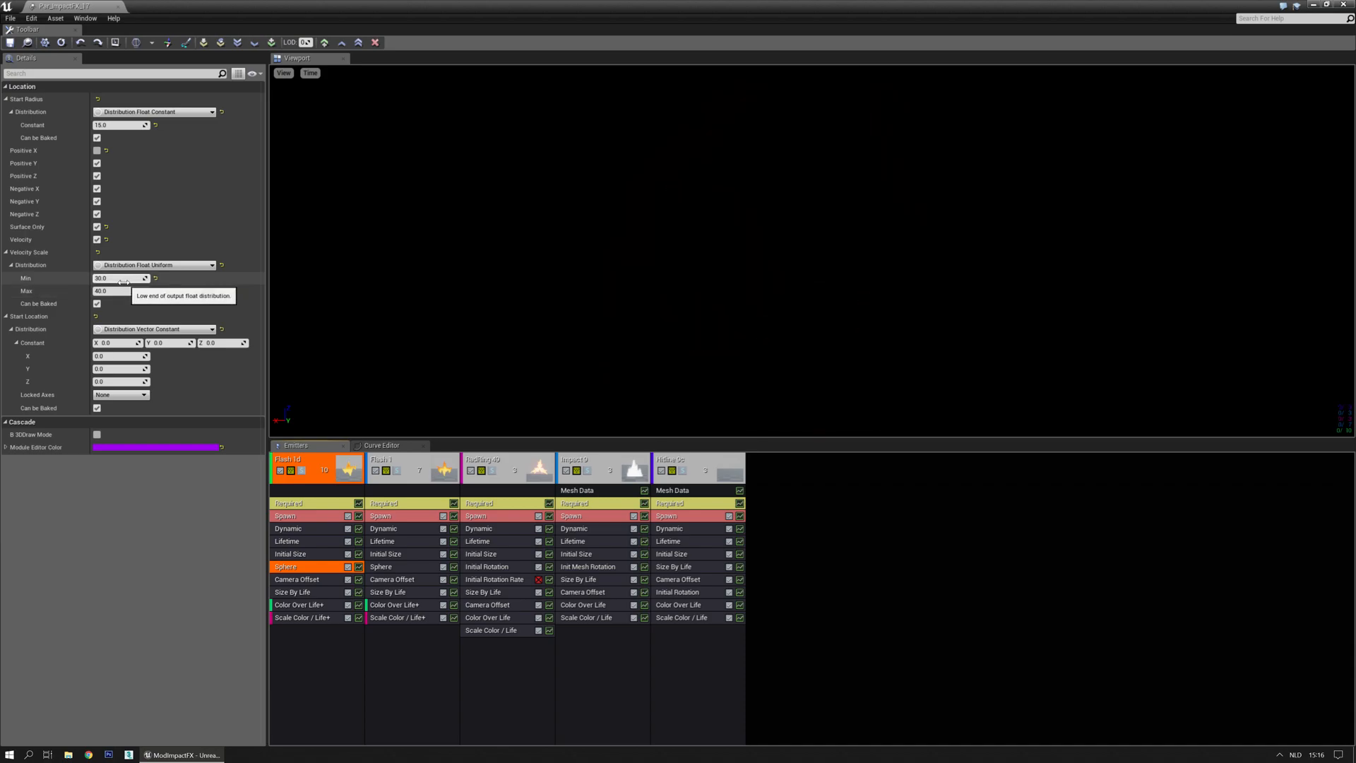
type("50")
key("Tab")
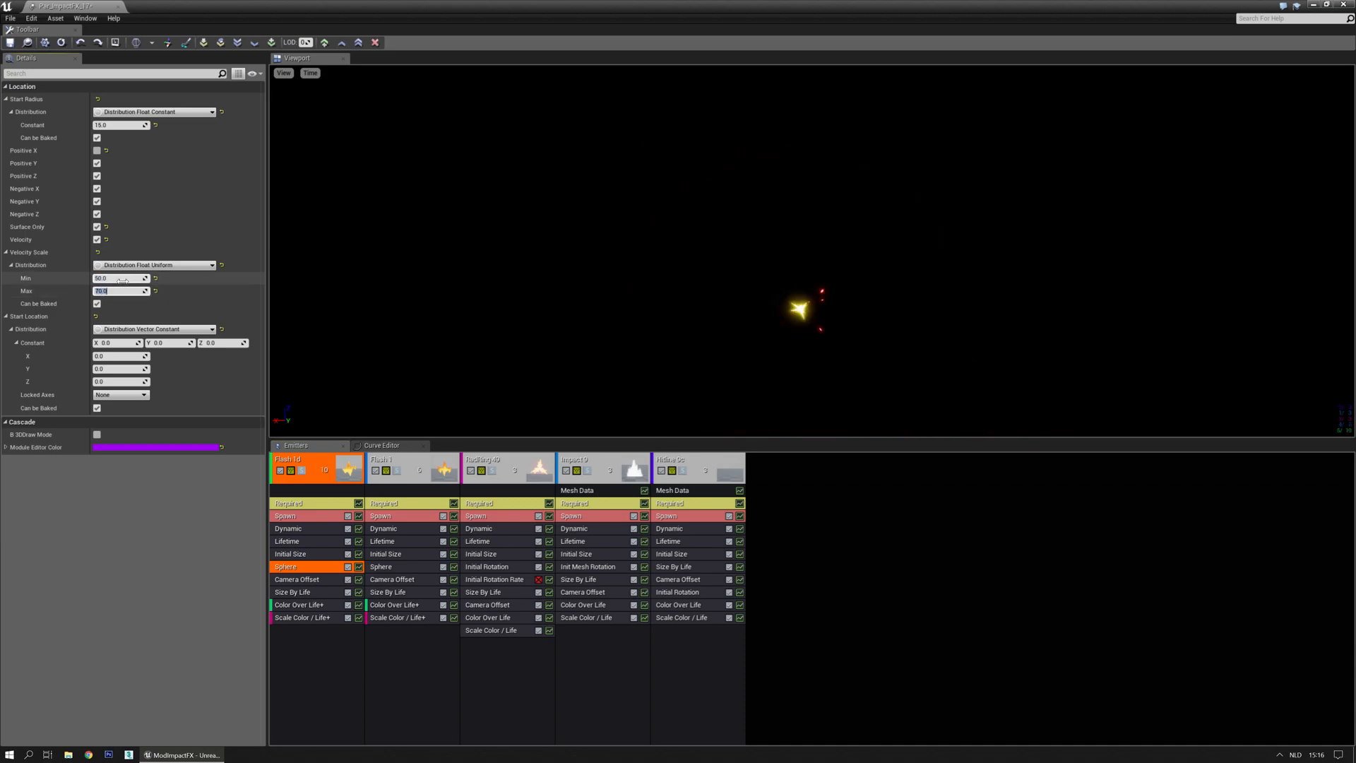
left_click(626, 348)
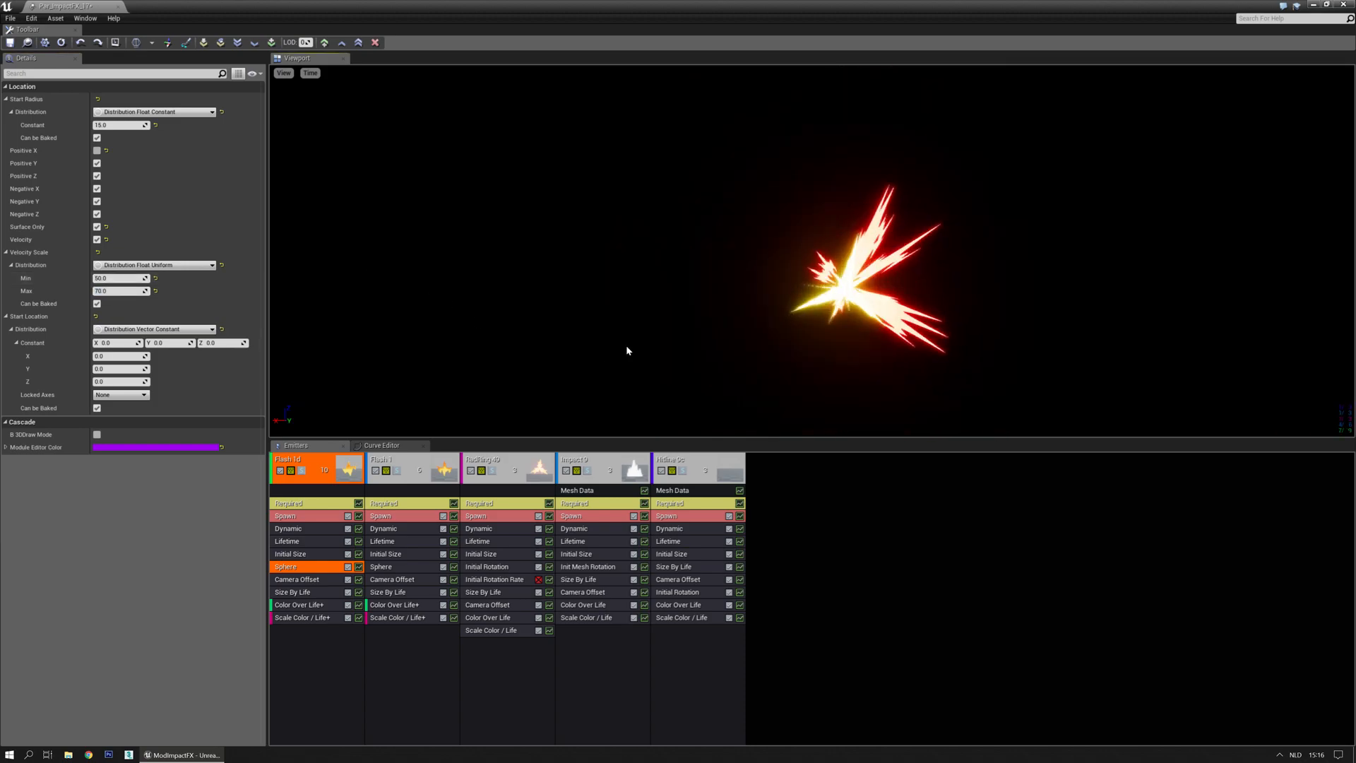
left_click(14, 43)
Return to the level and play it to check the faster flash particles on the front swordsman.
left_click_drag(118, 66, 0, 85)
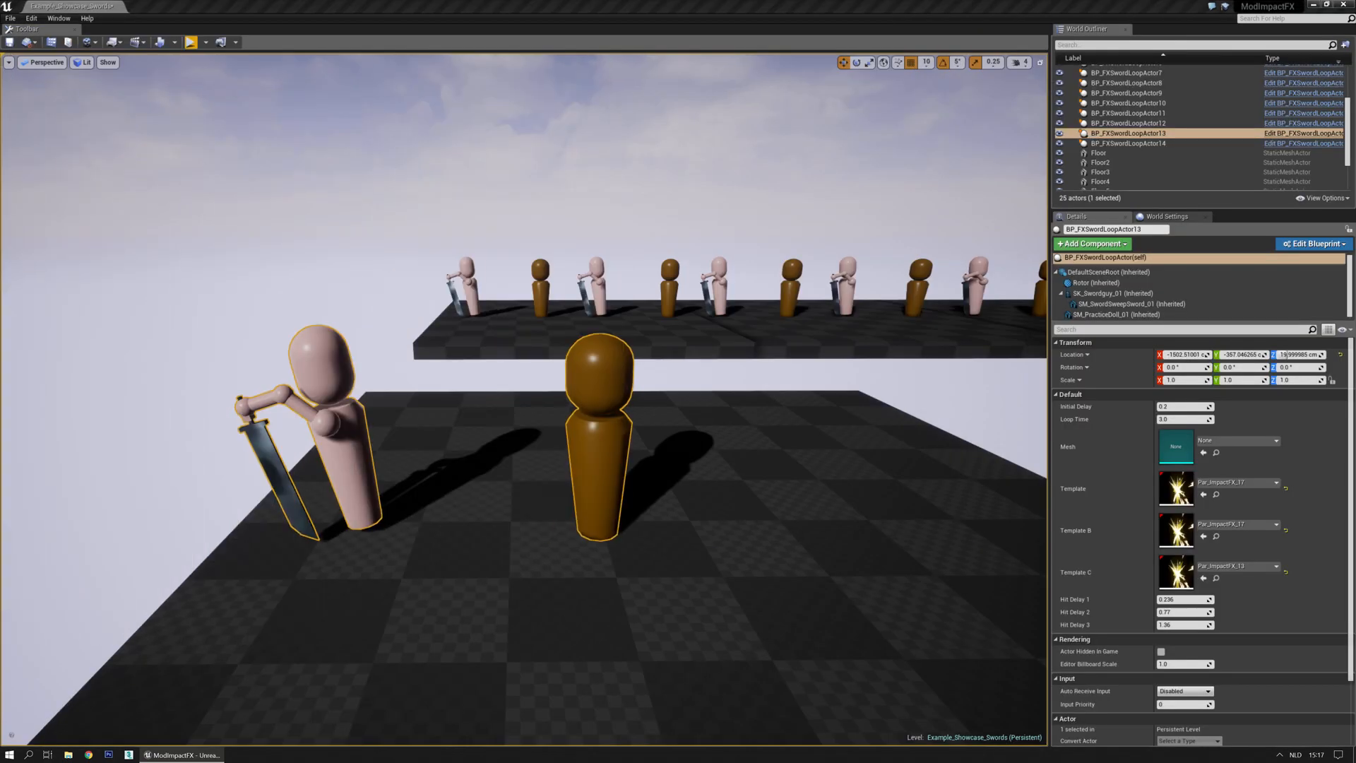
left_click(183, 41)
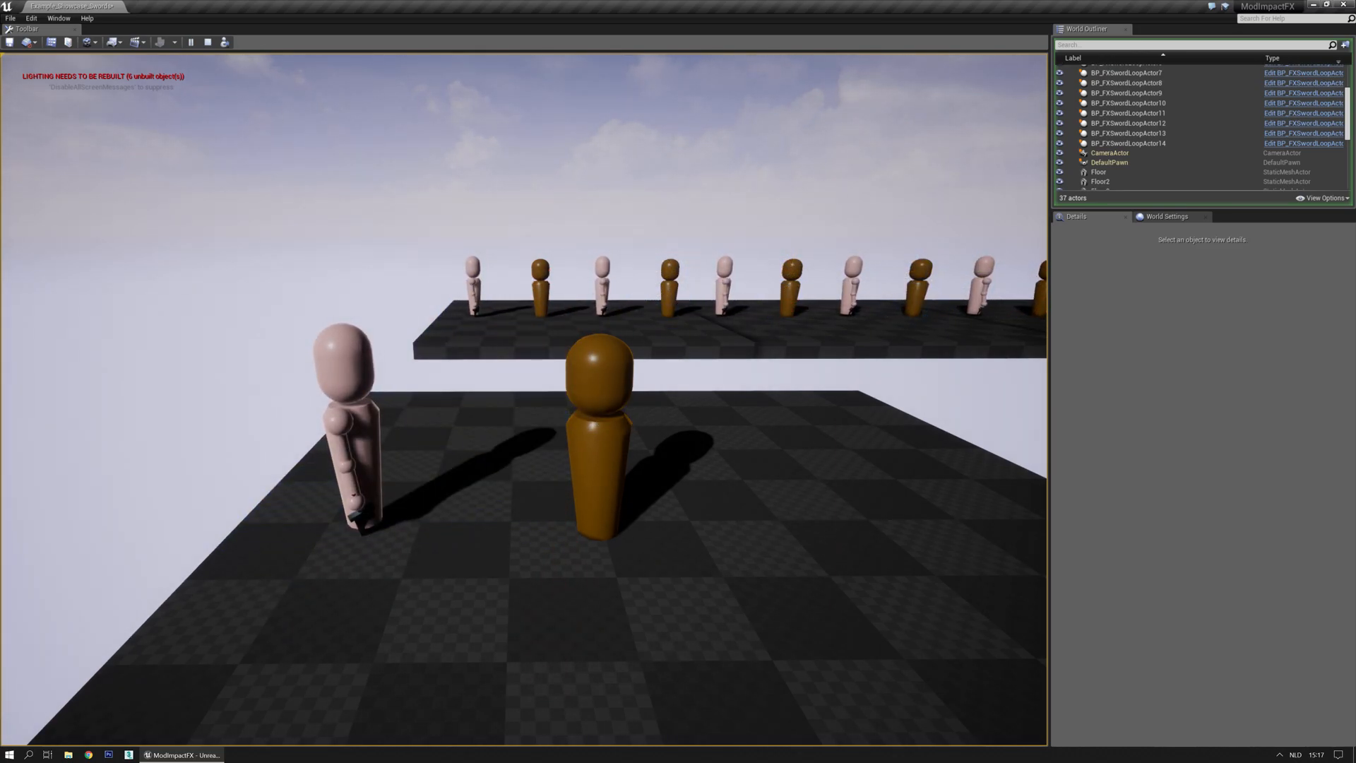
key("Escape")
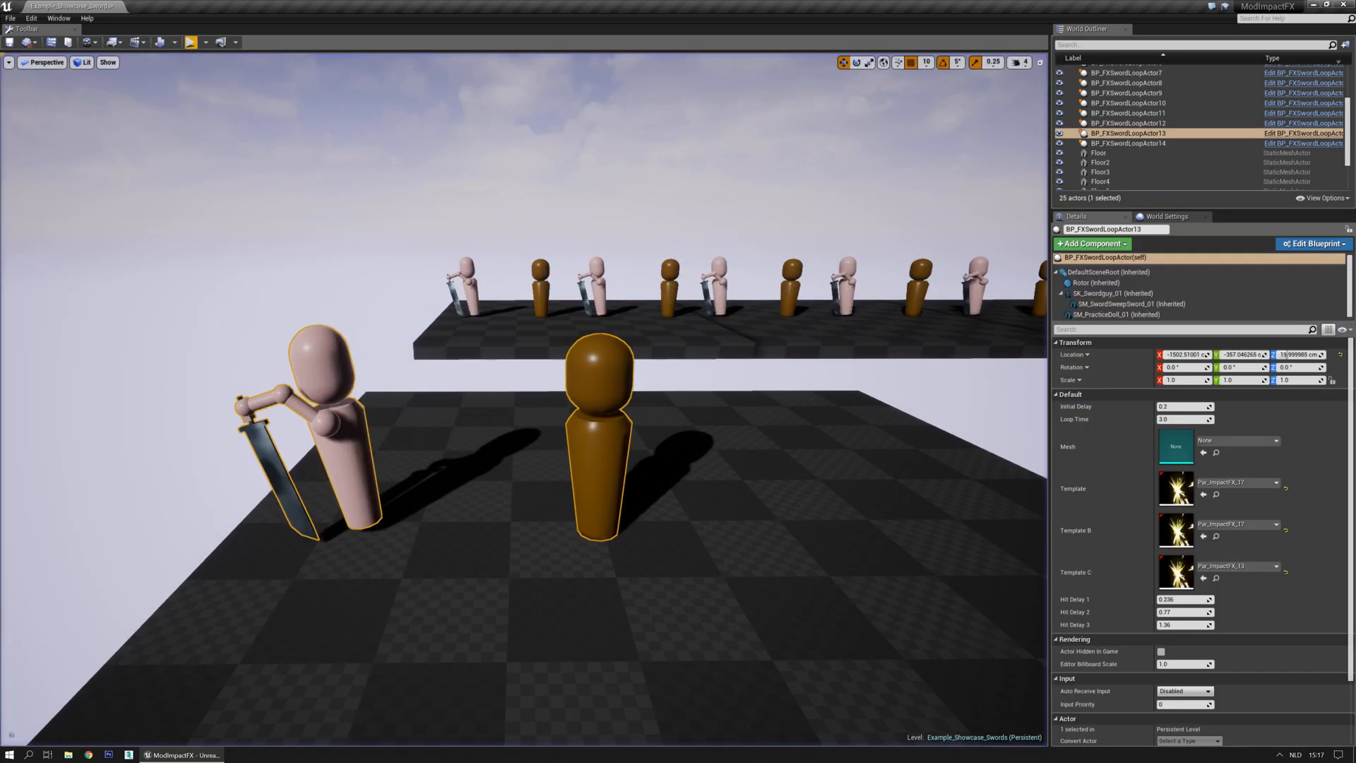
Enable Positive X and disable Negative X in the Flash 1d emitter's Sphere module, and save the particle system.
left_click_drag(0, 162, 1011, 158)
double_click(1011, 158)
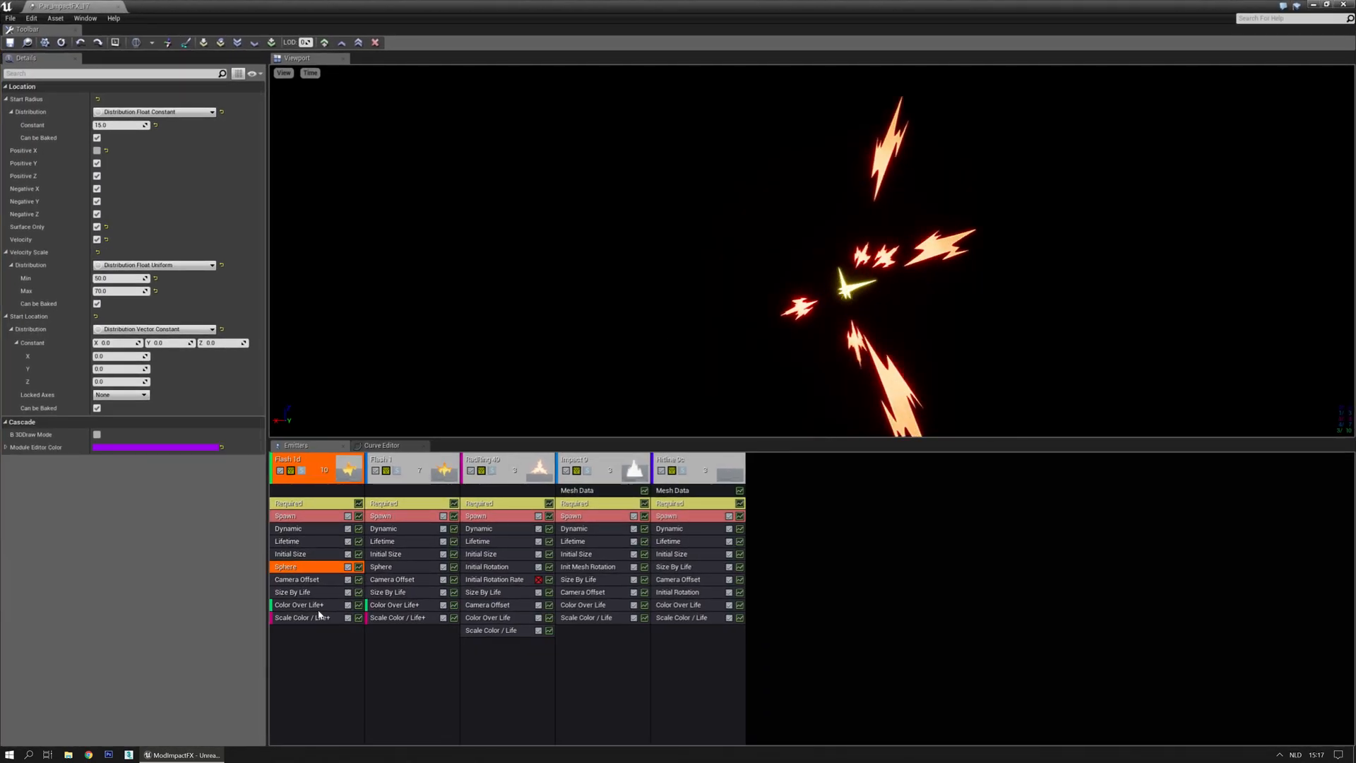
left_click(97, 151)
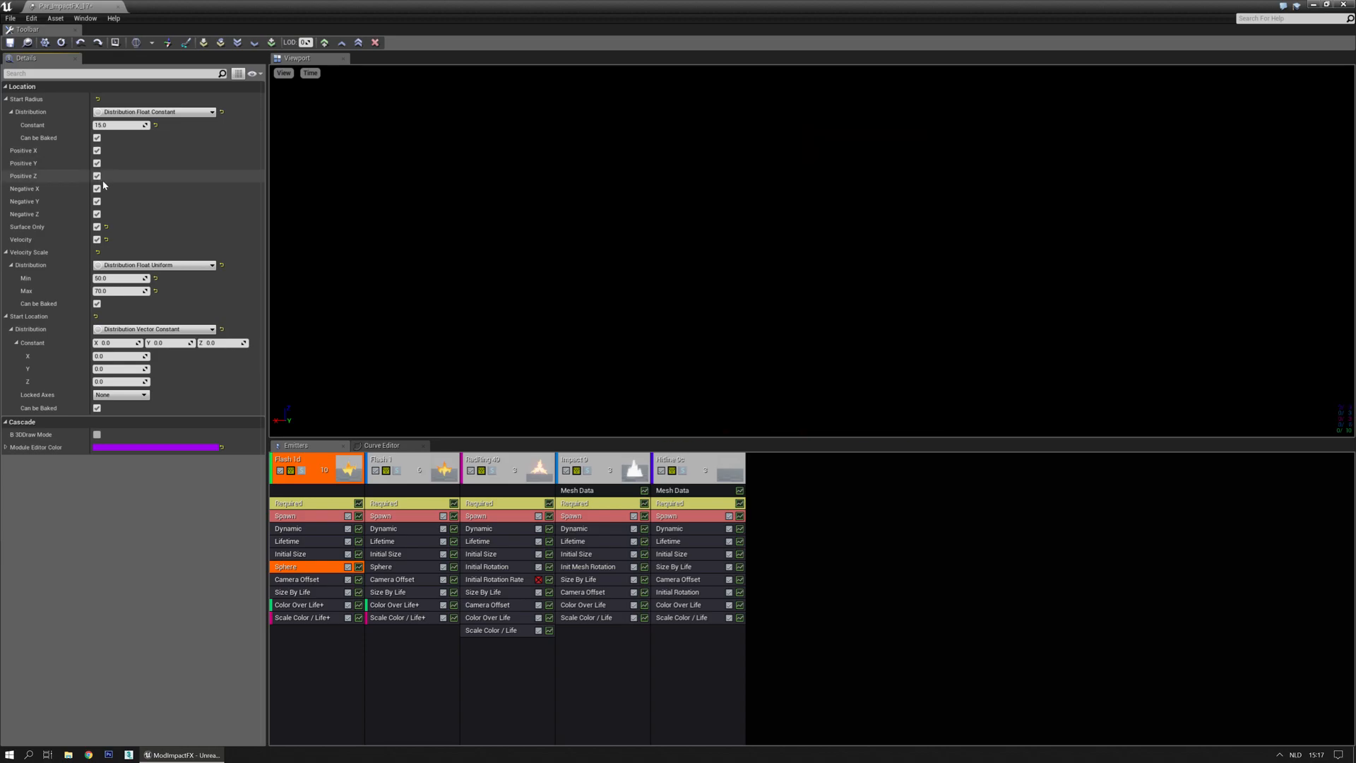
left_click(96, 189)
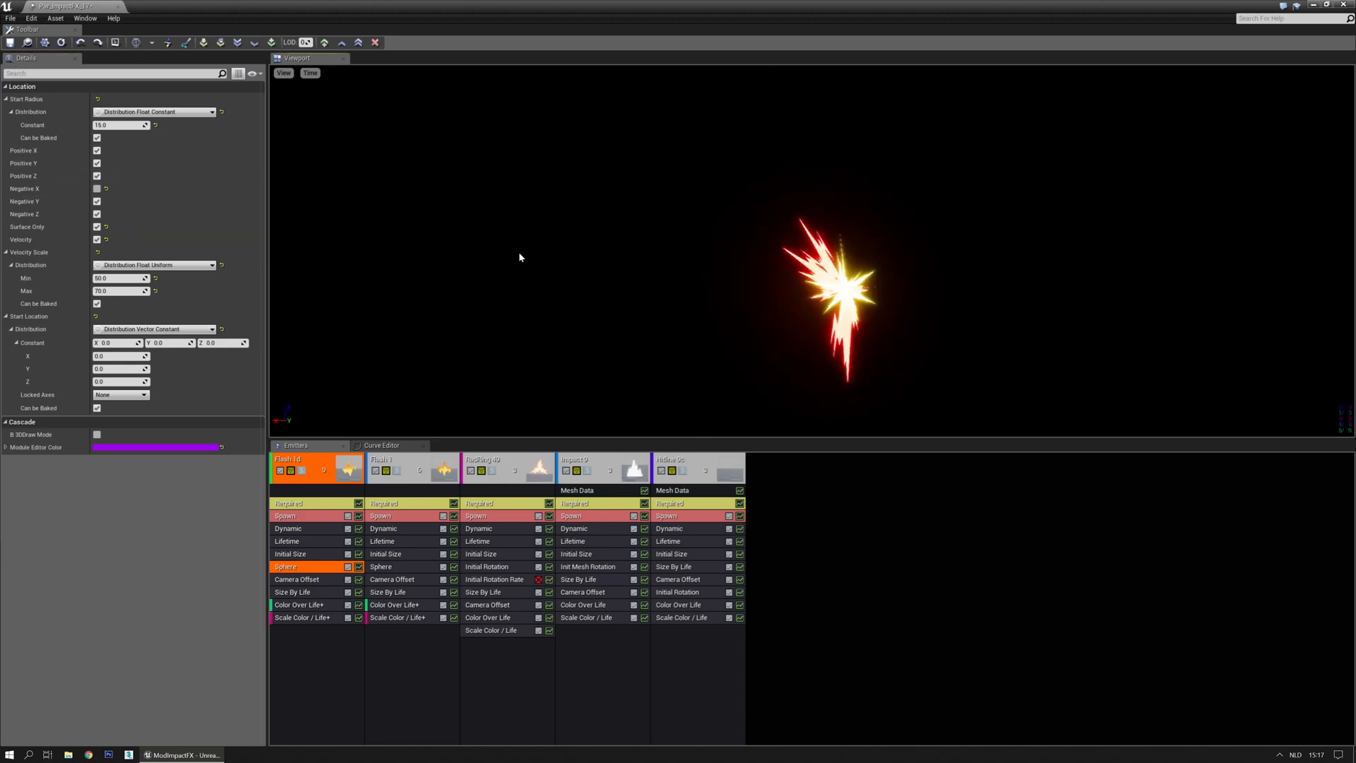
left_click(10, 42)
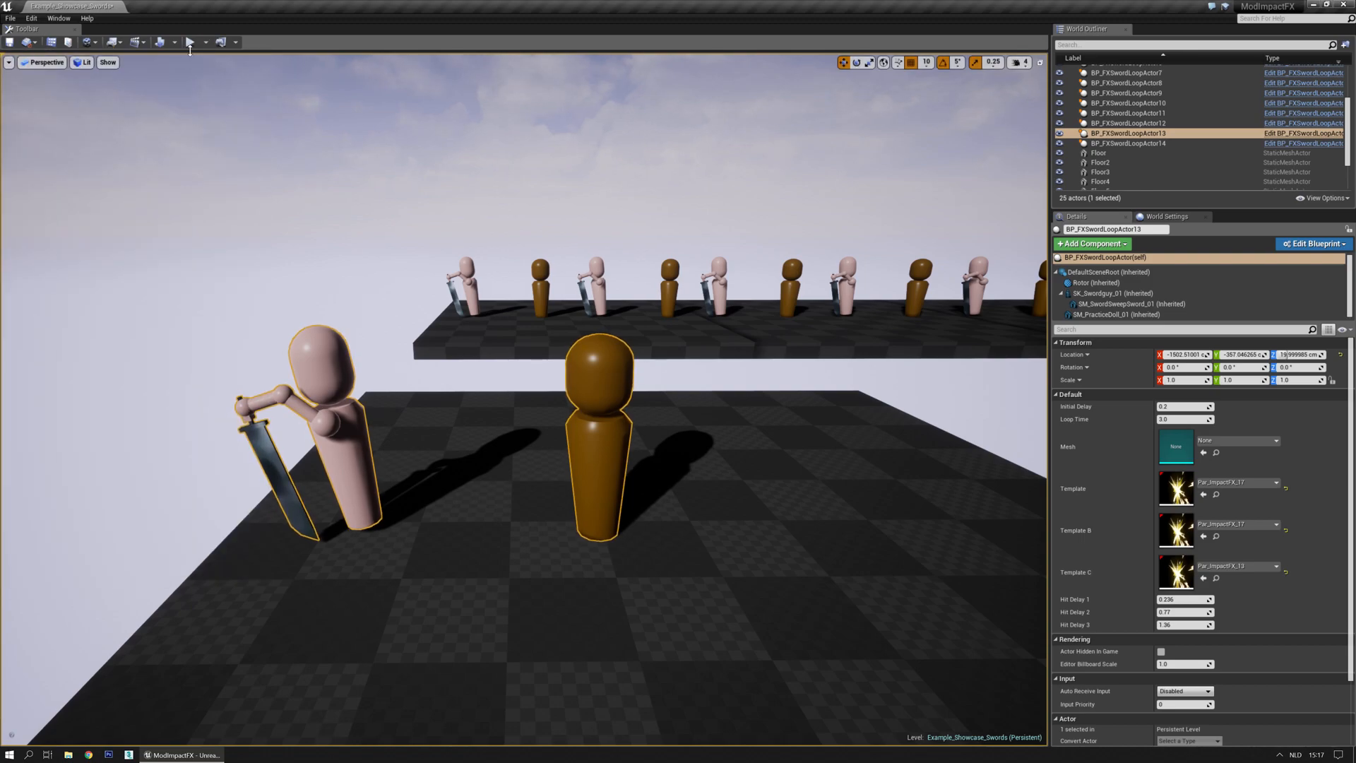
Play the level and view the front practice doll from several angles to check the direction of the impact flashes.
left_click(191, 43)
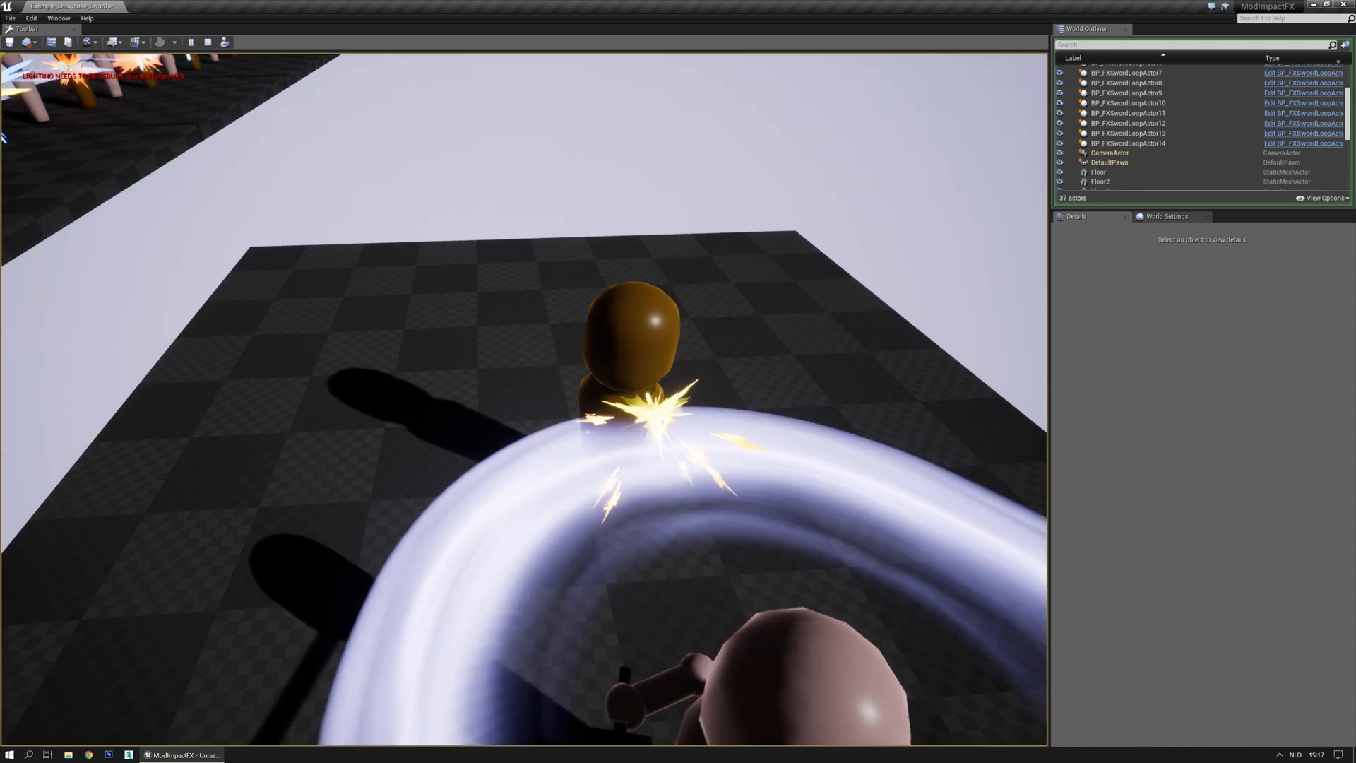
key("d")
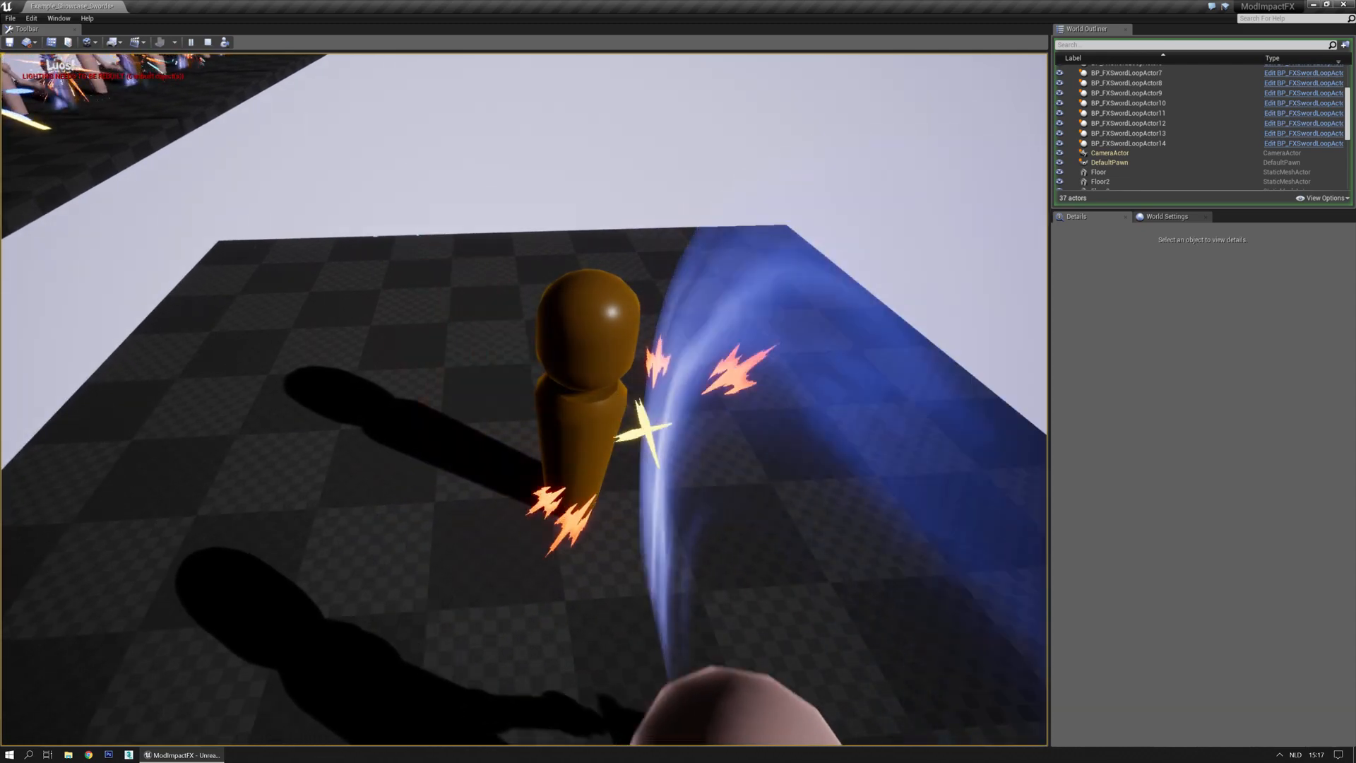
key("d")
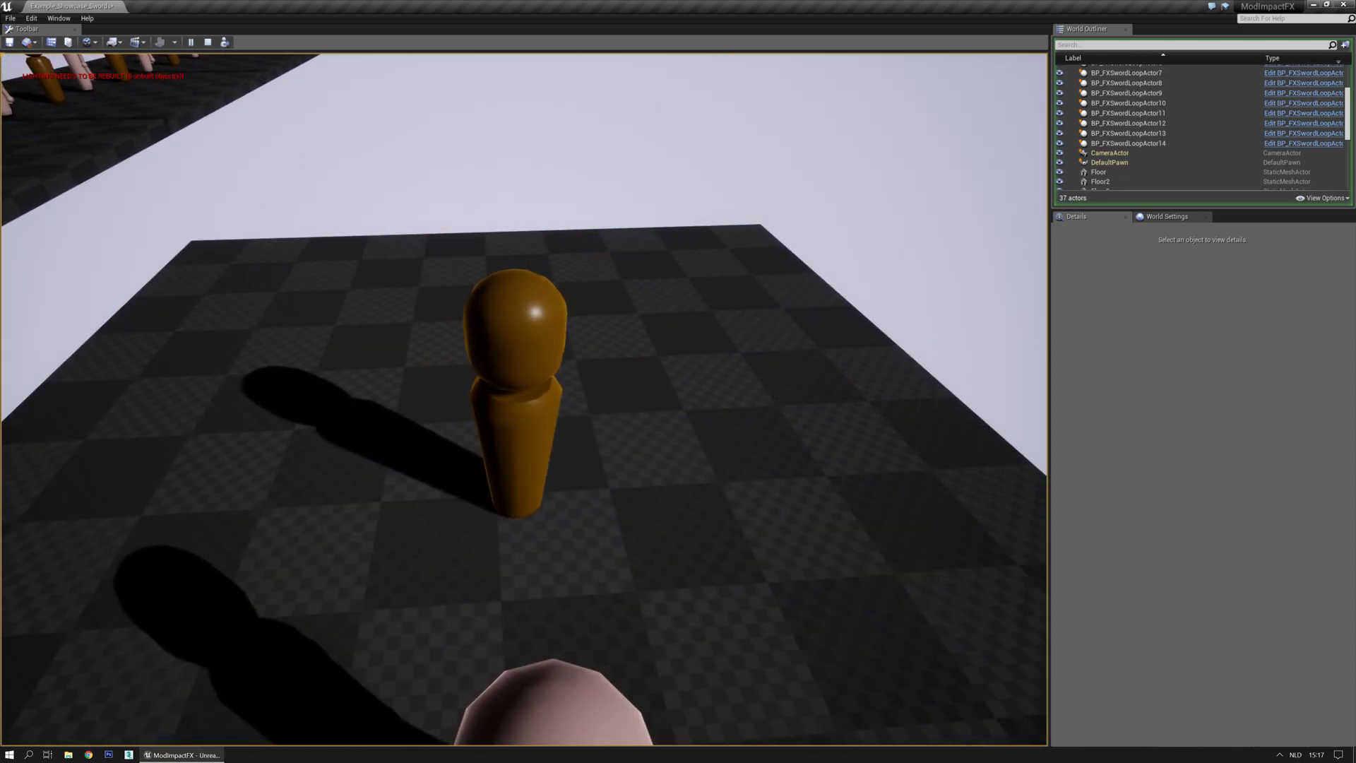
key("d")
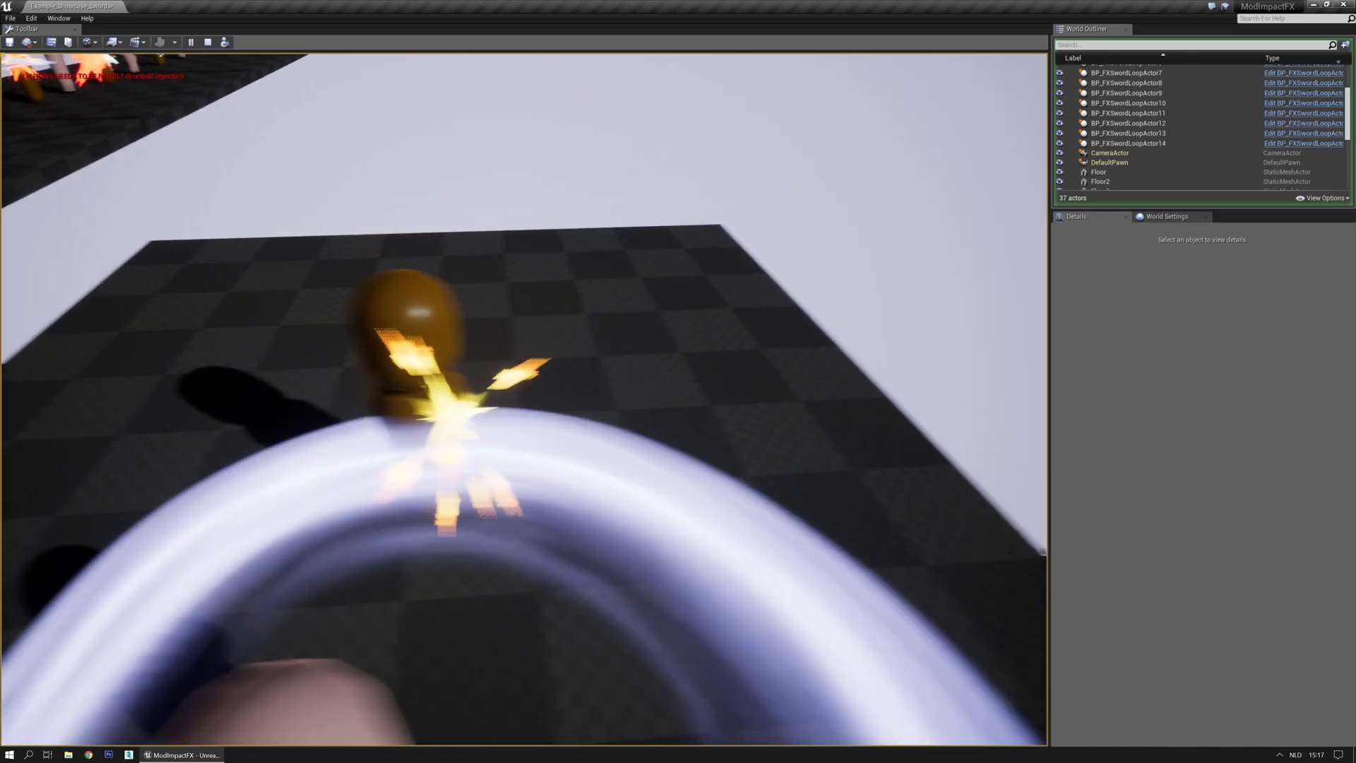
key("a")
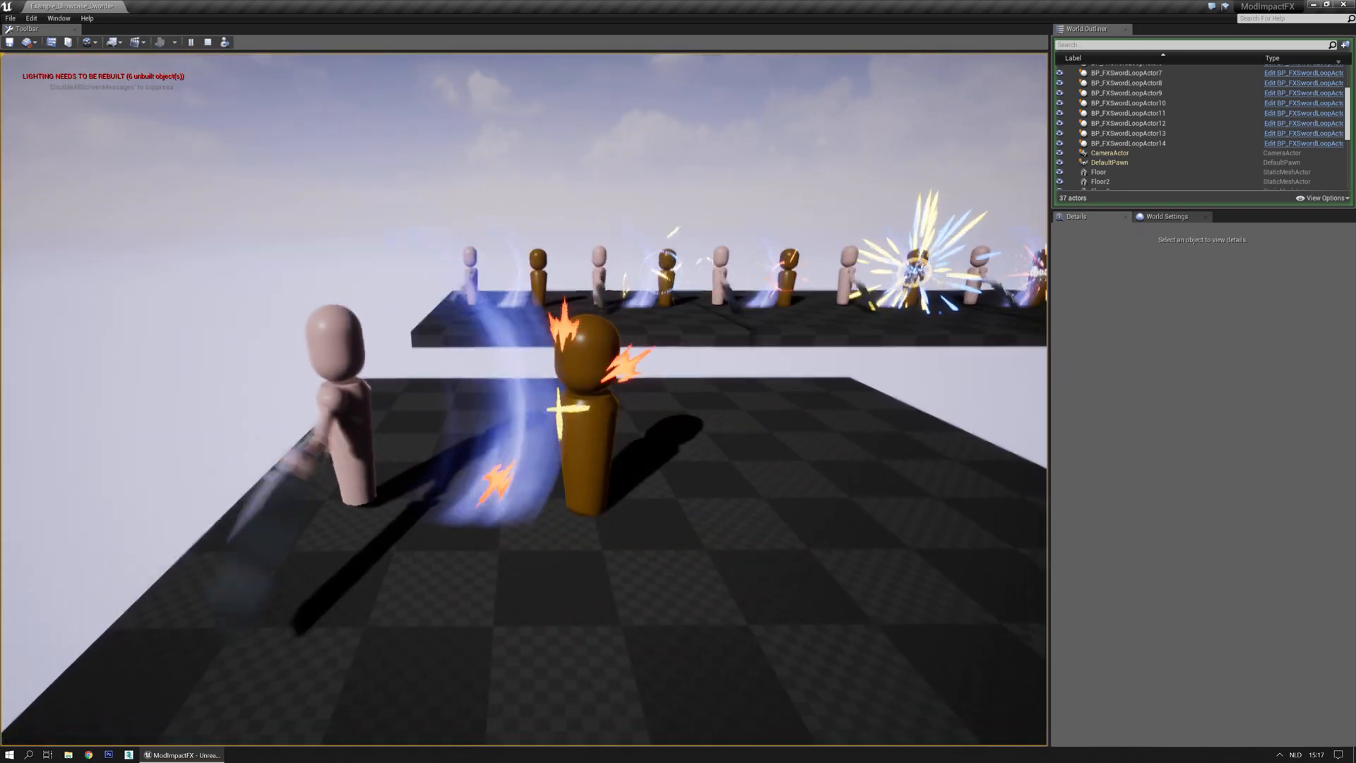
key("Escape")
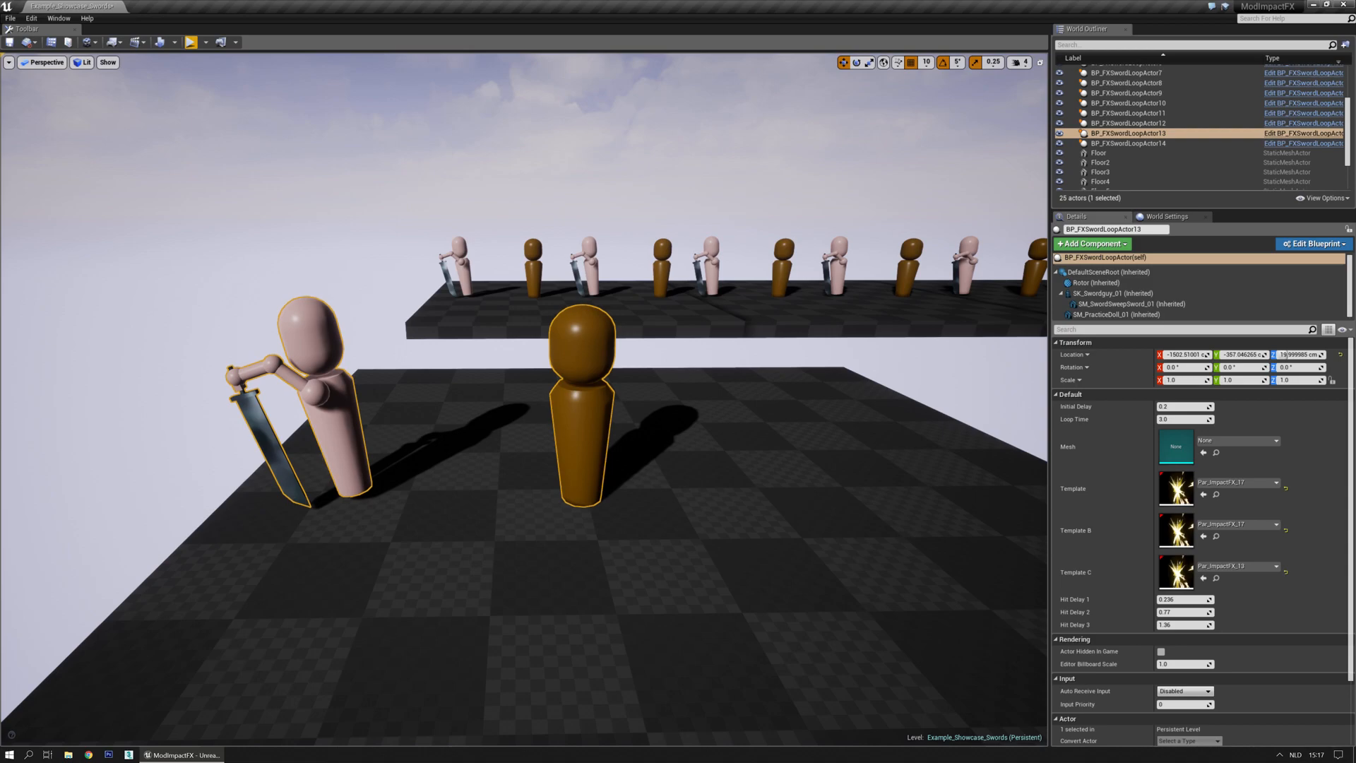
Set the Flash 1d emitter's Camera Offset constant to 50.
double_click(1176, 488)
double_click(681, 222)
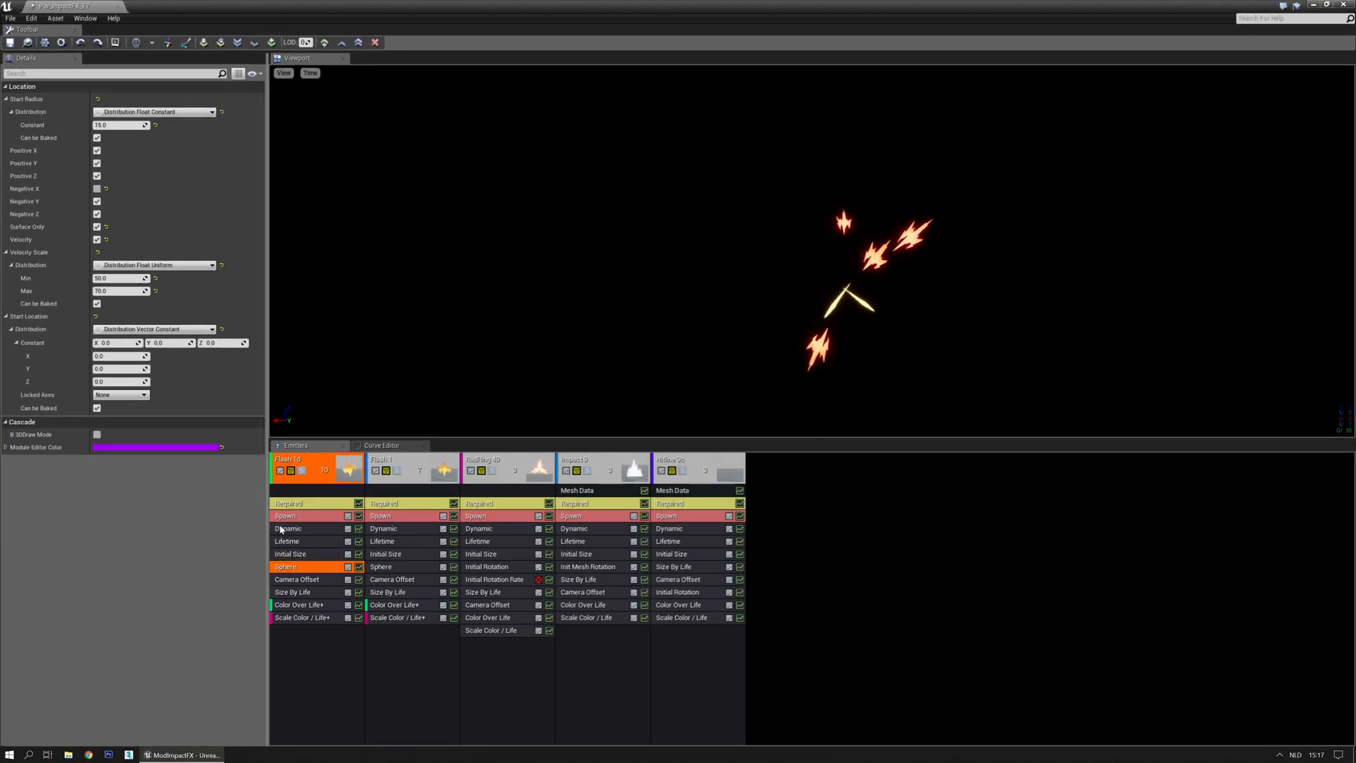
left_click(298, 579)
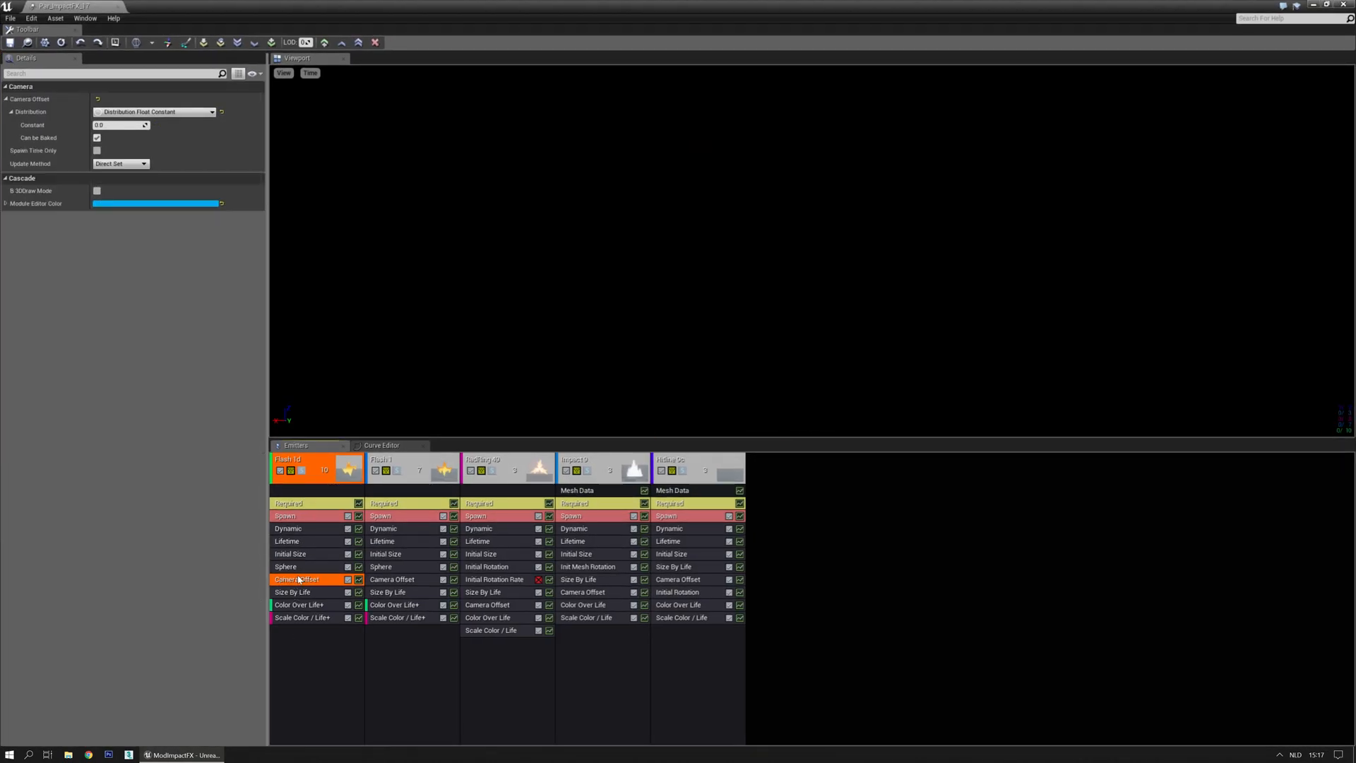
left_click(113, 123)
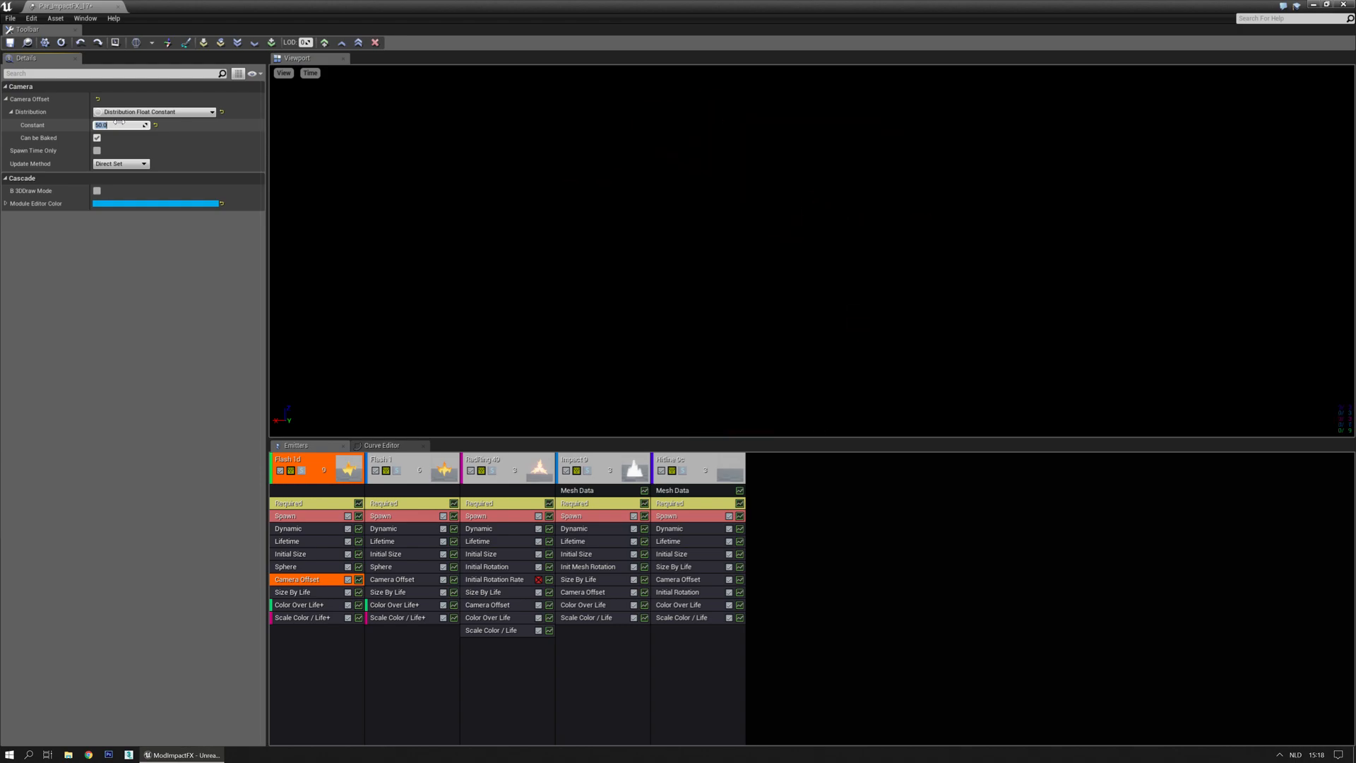
Return to the level and play it to check the camera offset of the impact flashes.
left_click_drag(268, 6, 0, 121)
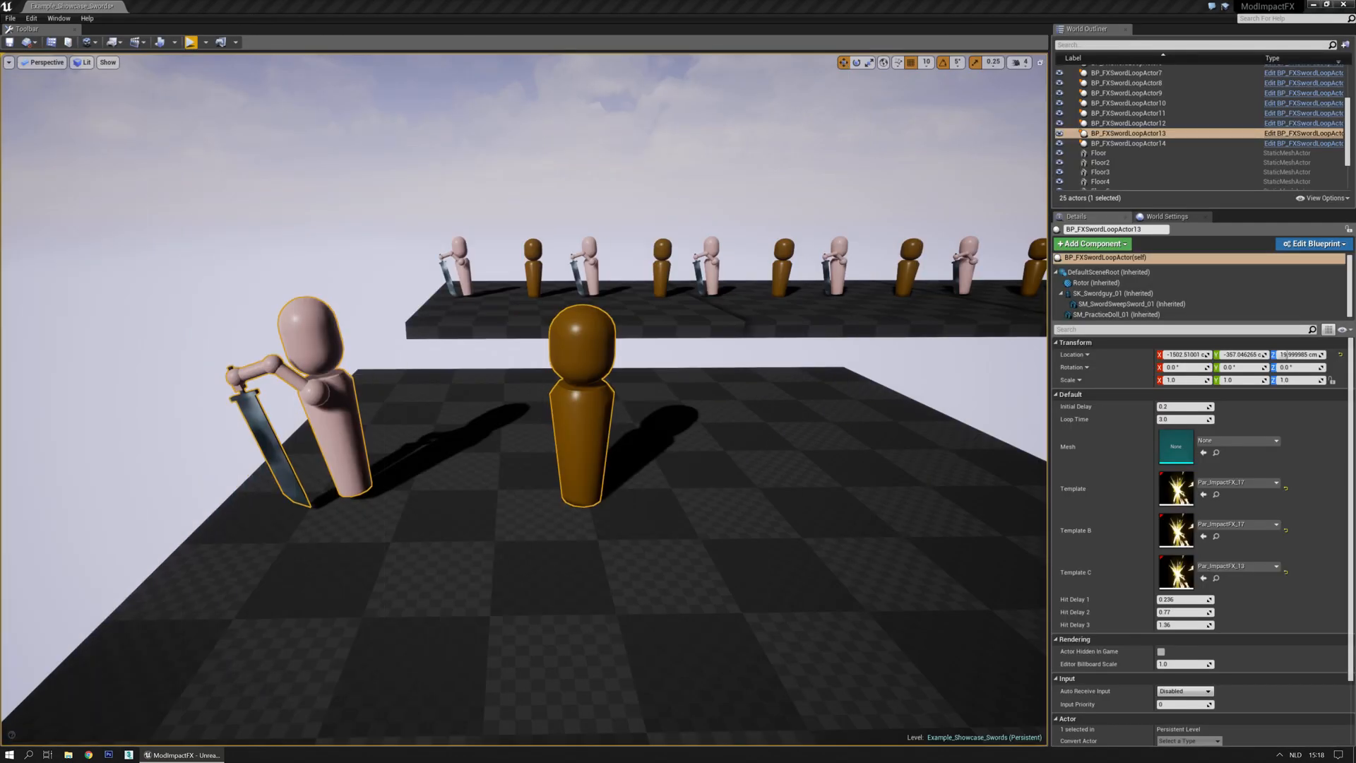
left_click(190, 42)
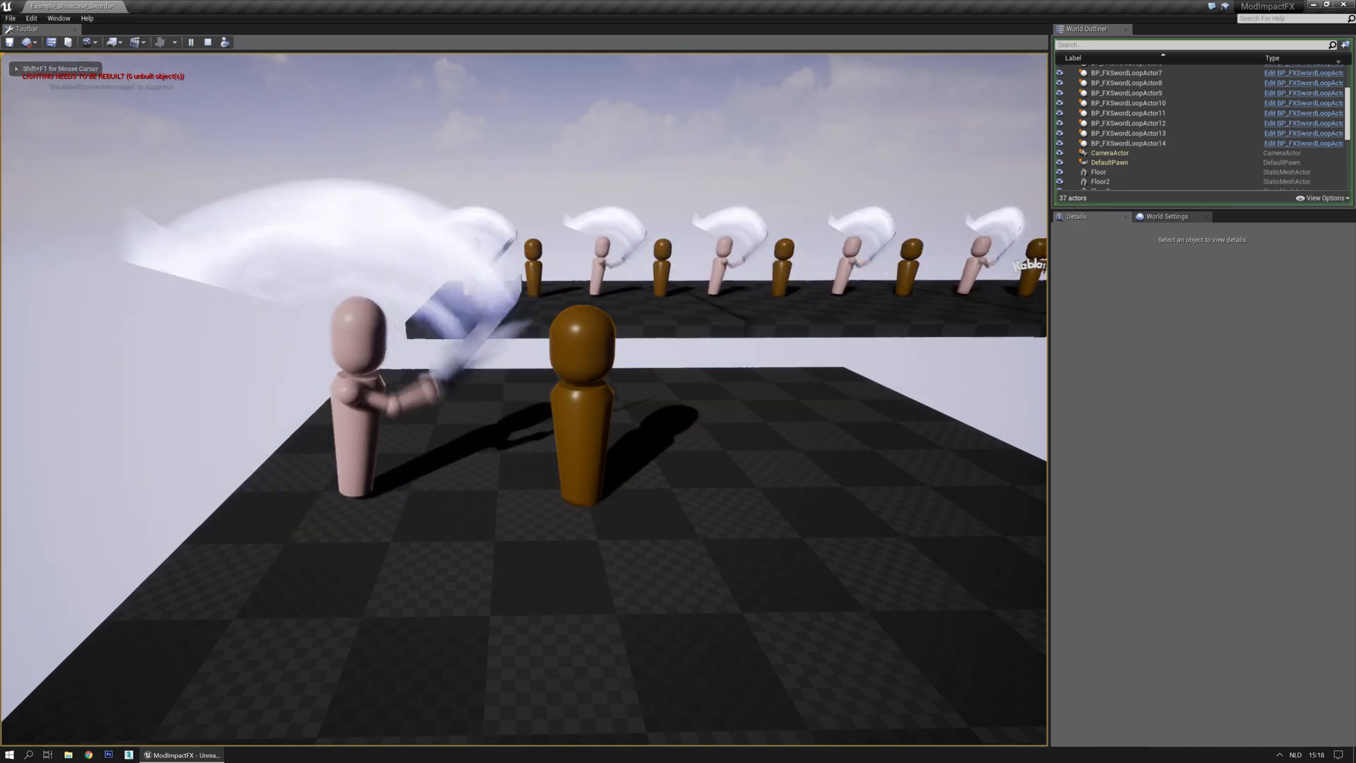
key("Escape")
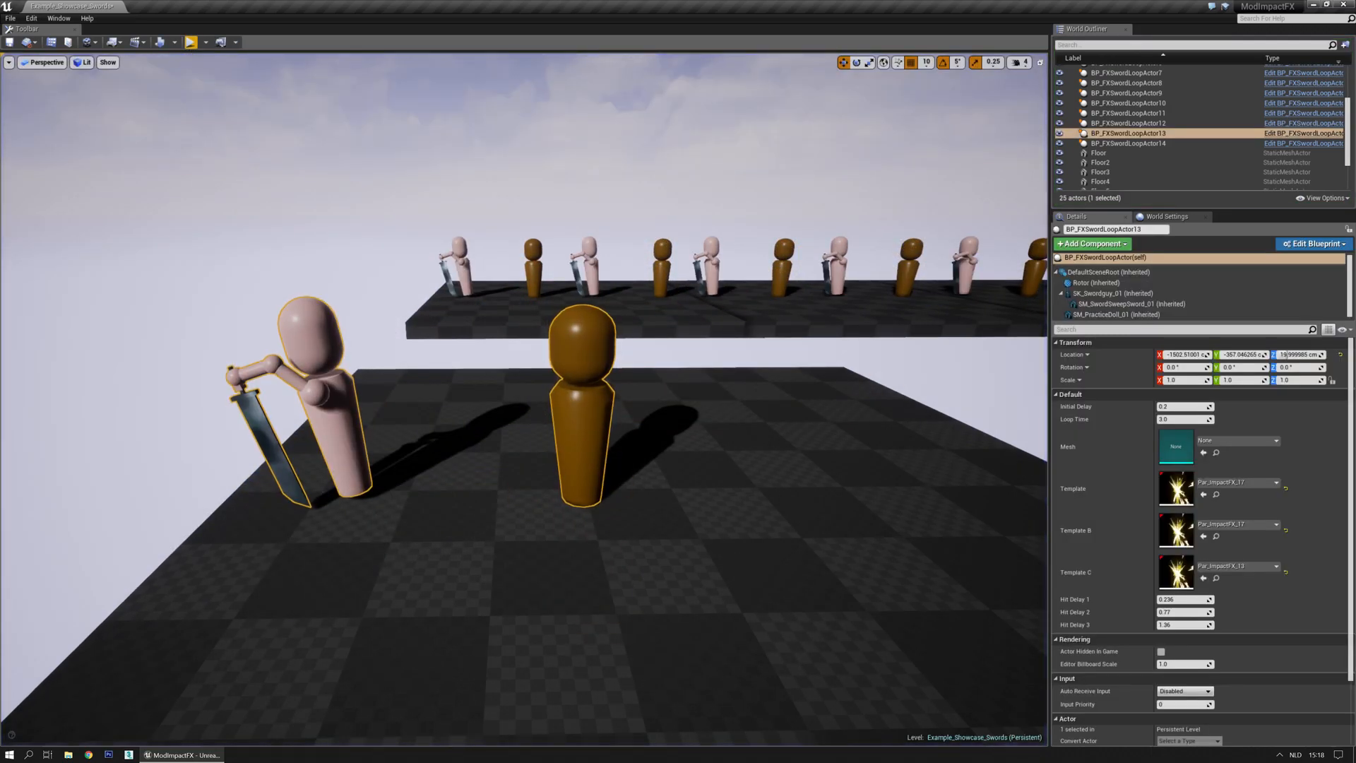
Set the Flash 1d emitter's Camera Offset constant to 200 and save the particle system.
left_click_drag(702, 184, 1007, 171)
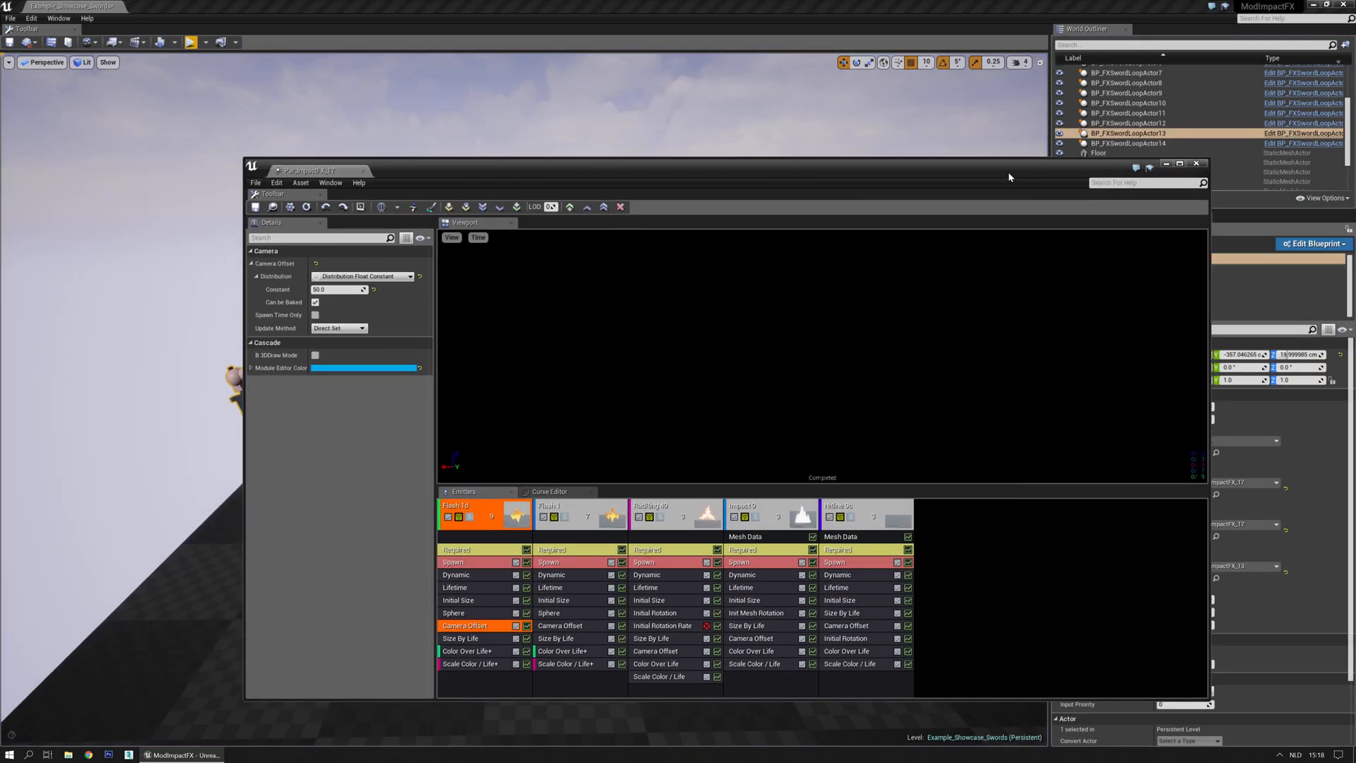
double_click(1007, 171)
left_click(111, 124)
type("200")
key("Return")
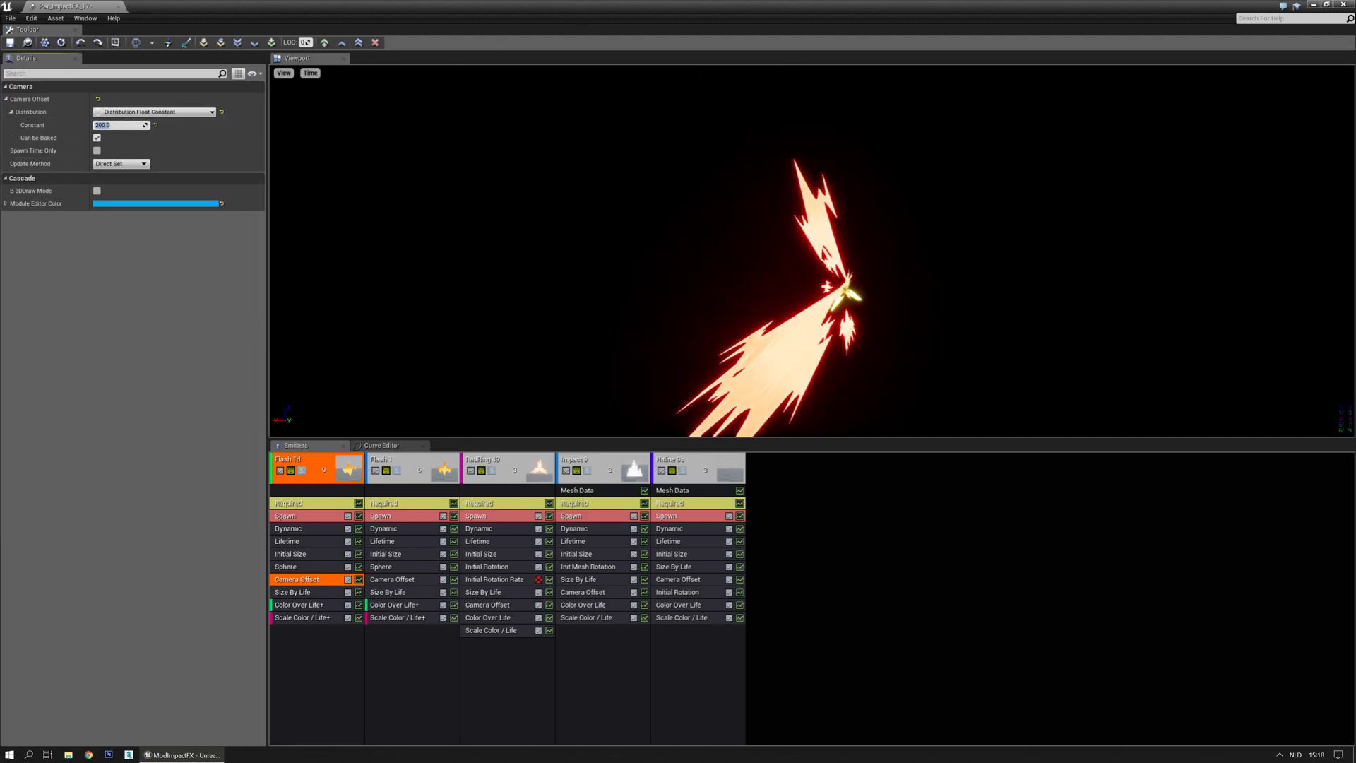
left_click(10, 43)
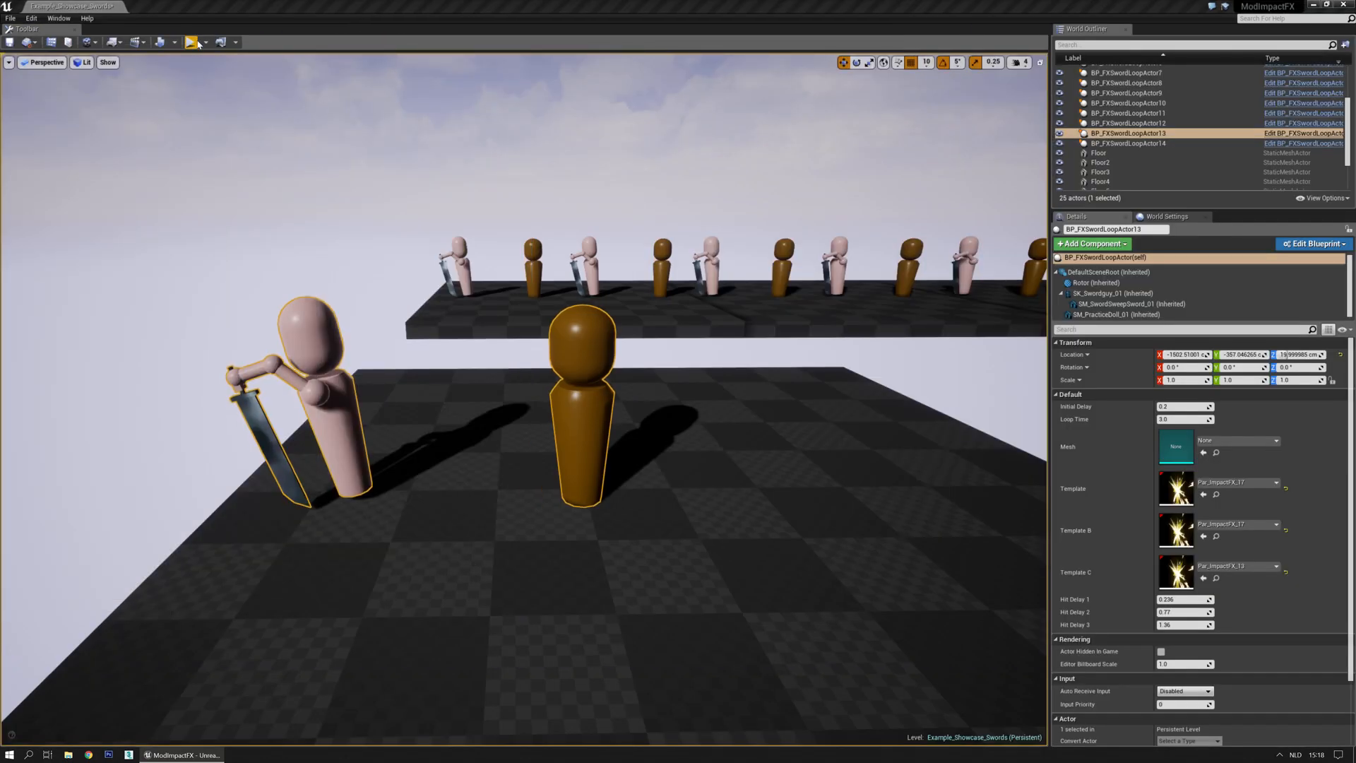
Play the level and view the front practice doll from different distances to check the impact flashes' camera offset.
left_click(197, 43)
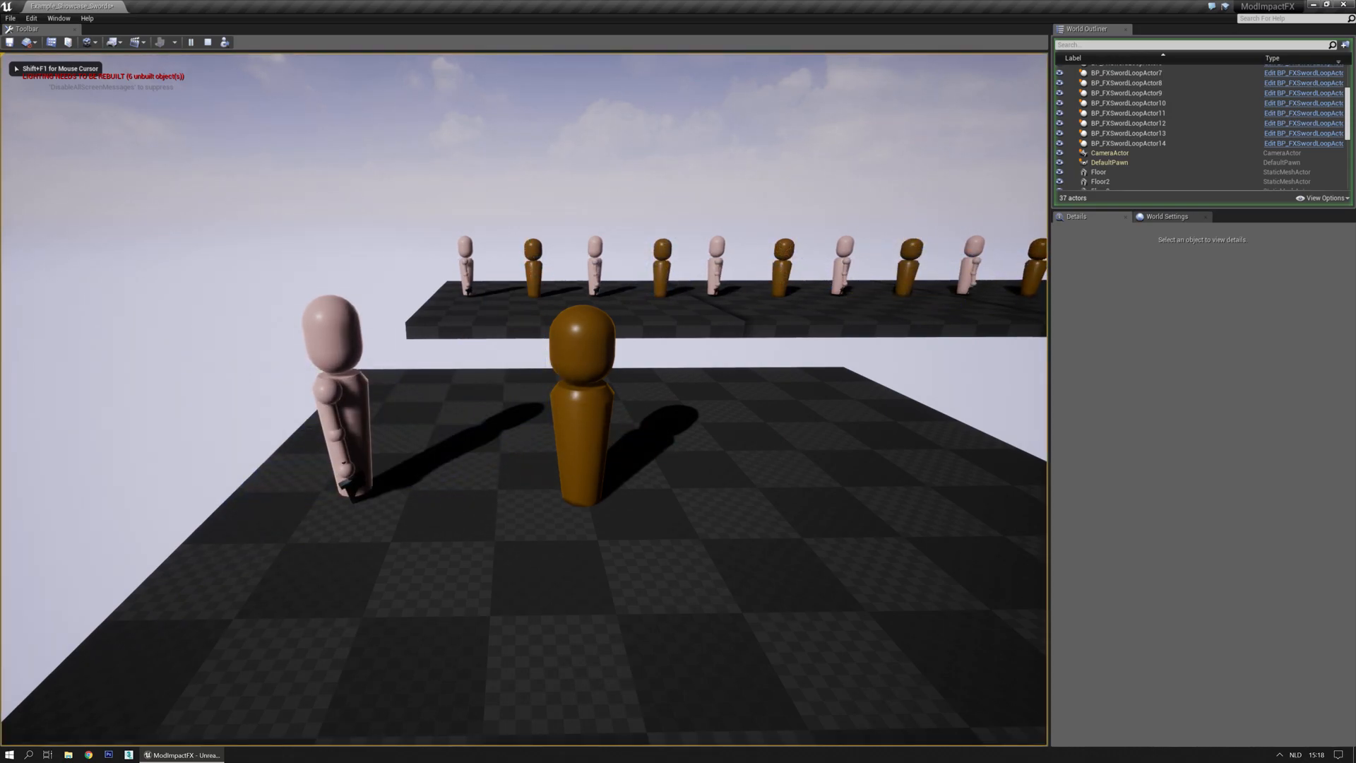
key("s")
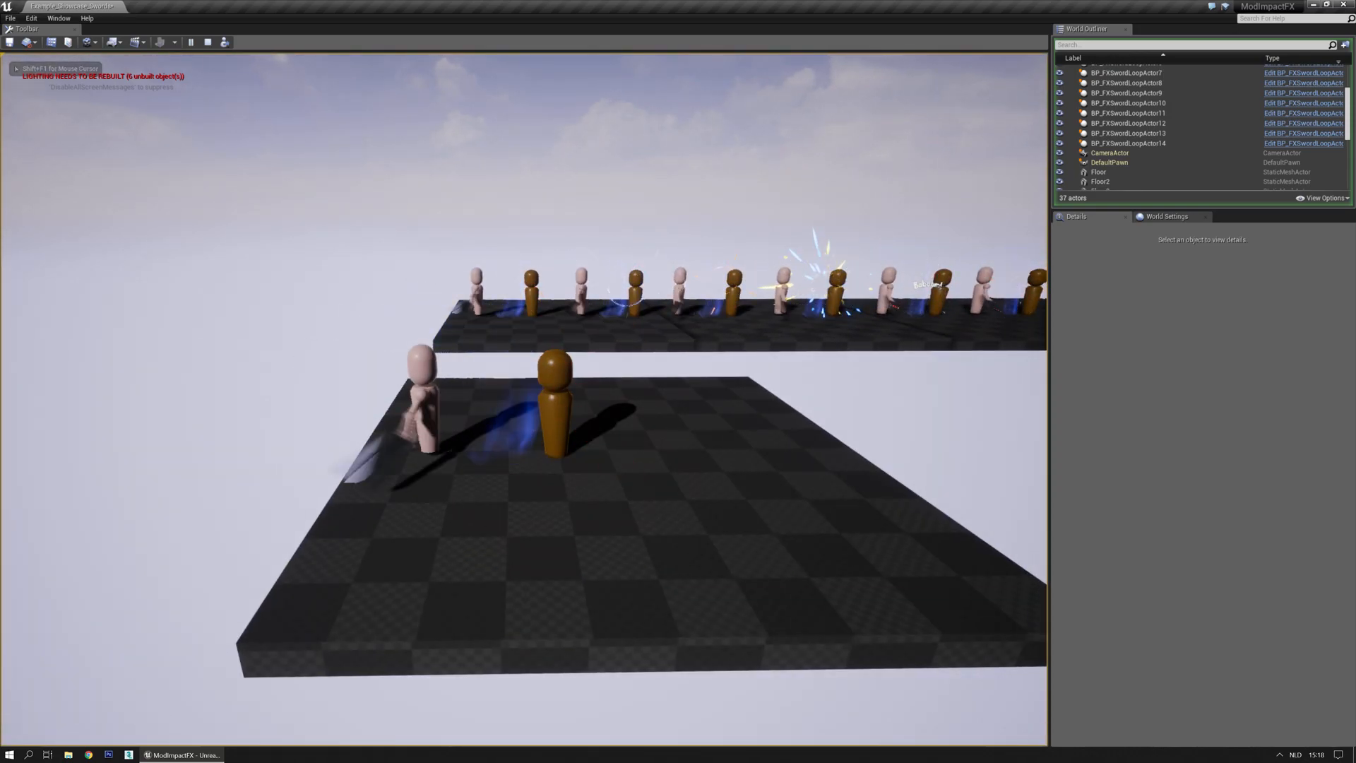
key("w")
key("s")
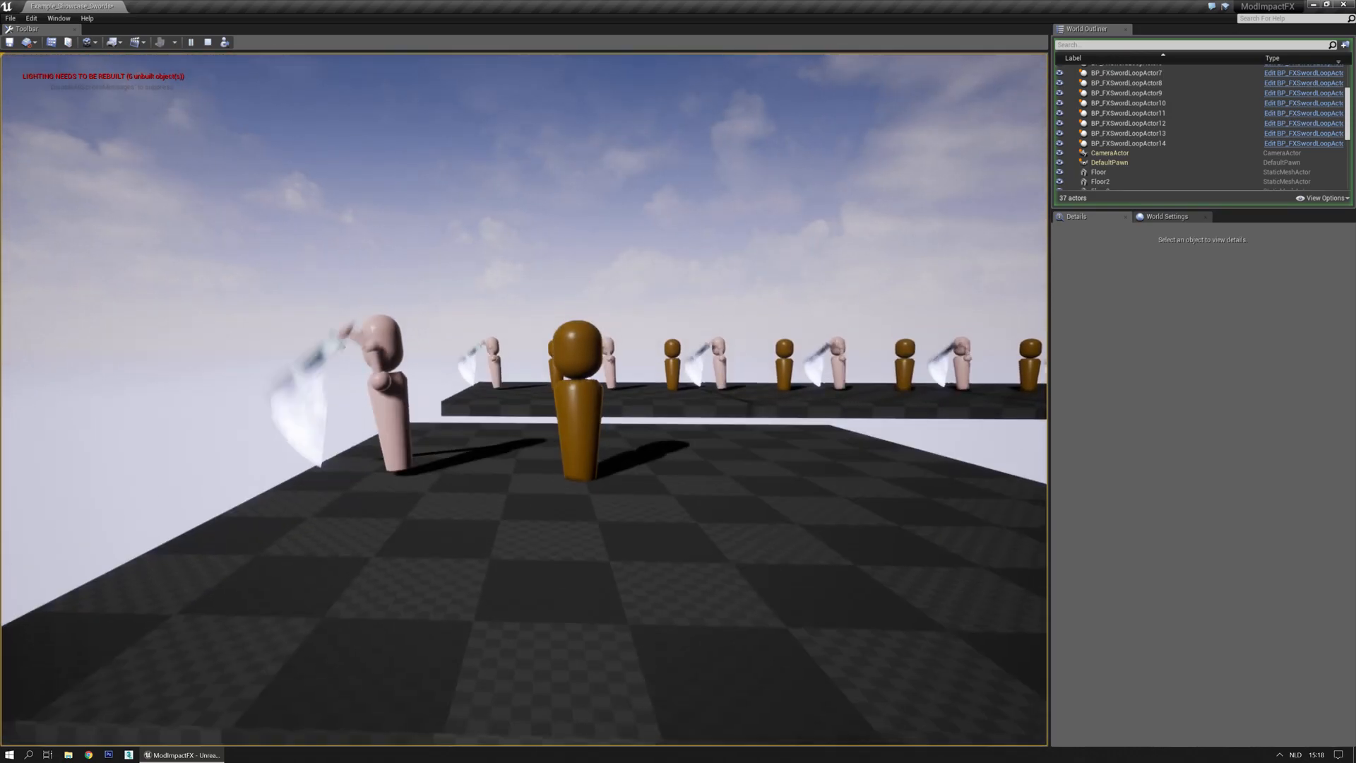
key("Escape")
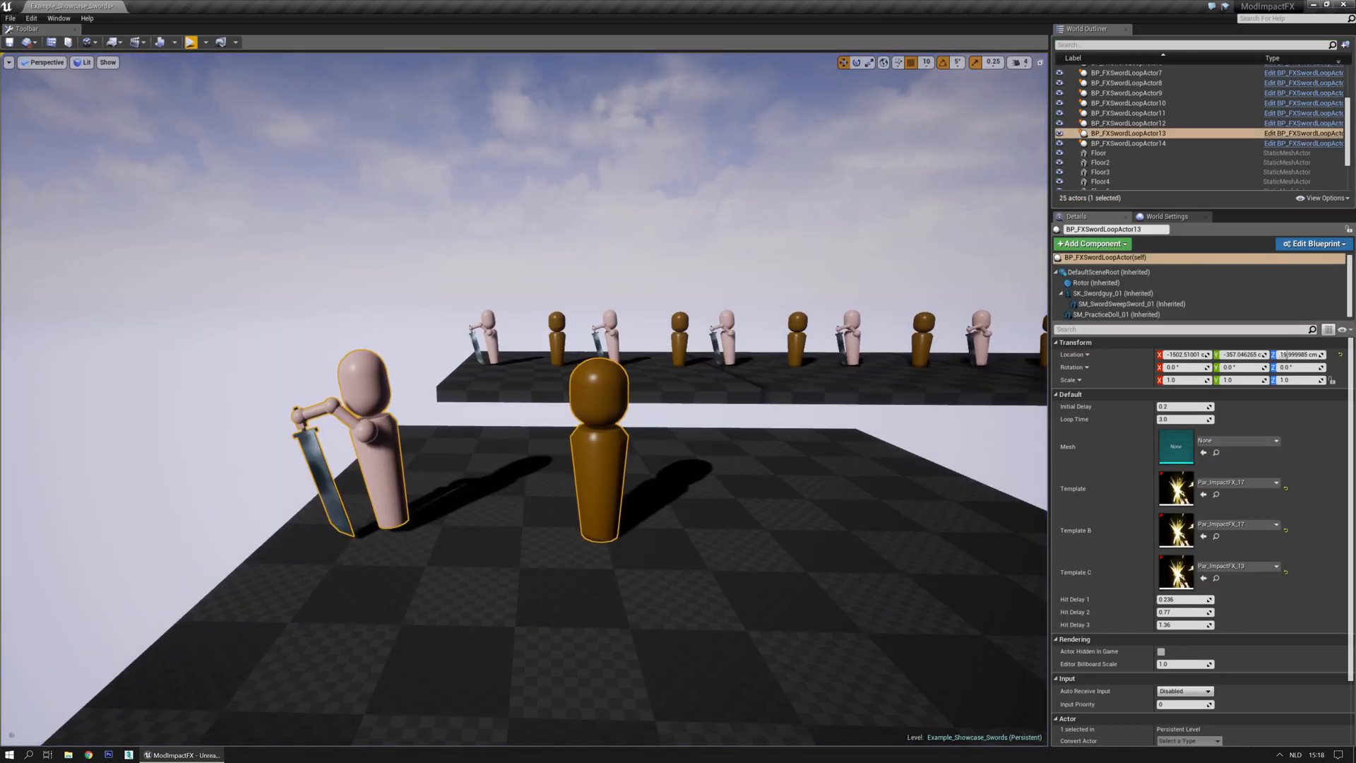
Set the Flash 1d emitter's Camera Offset constant to 100.
key("alt+Tab")
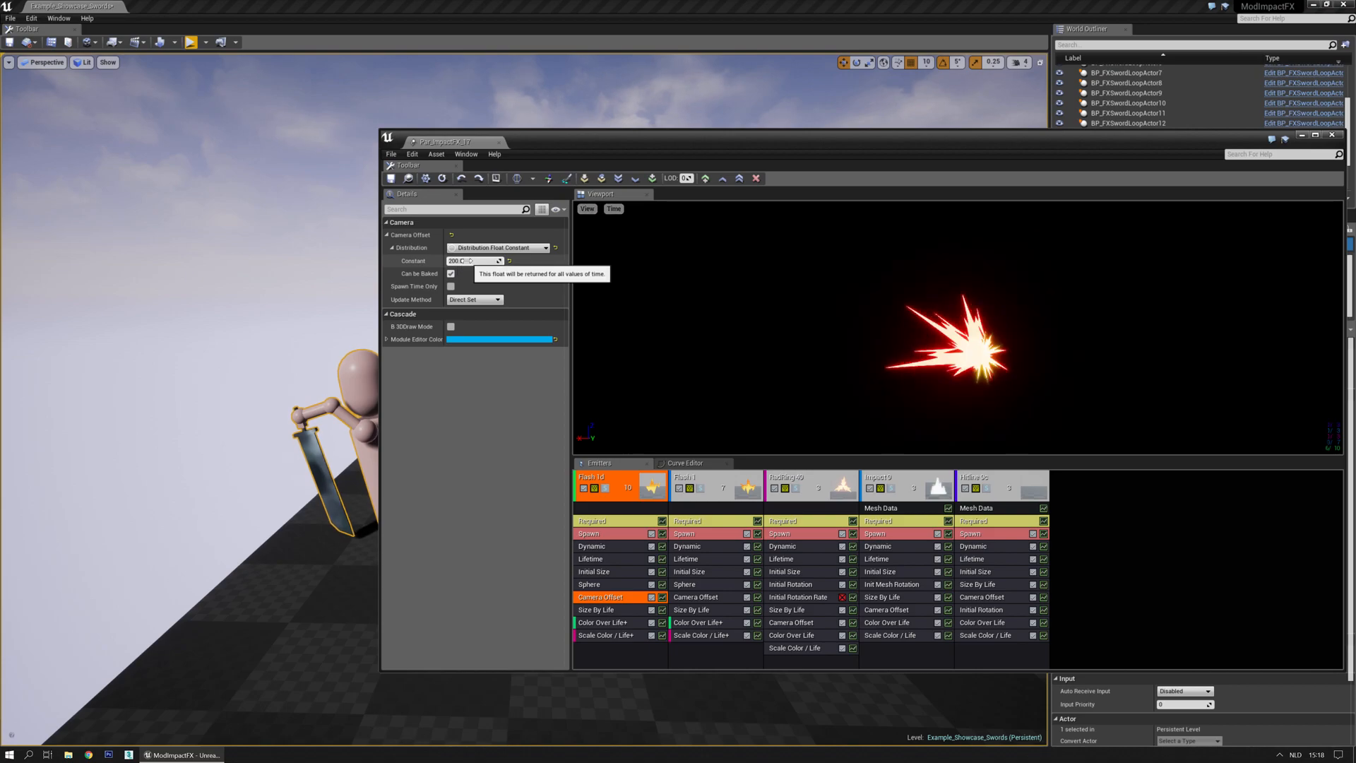
key("Return")
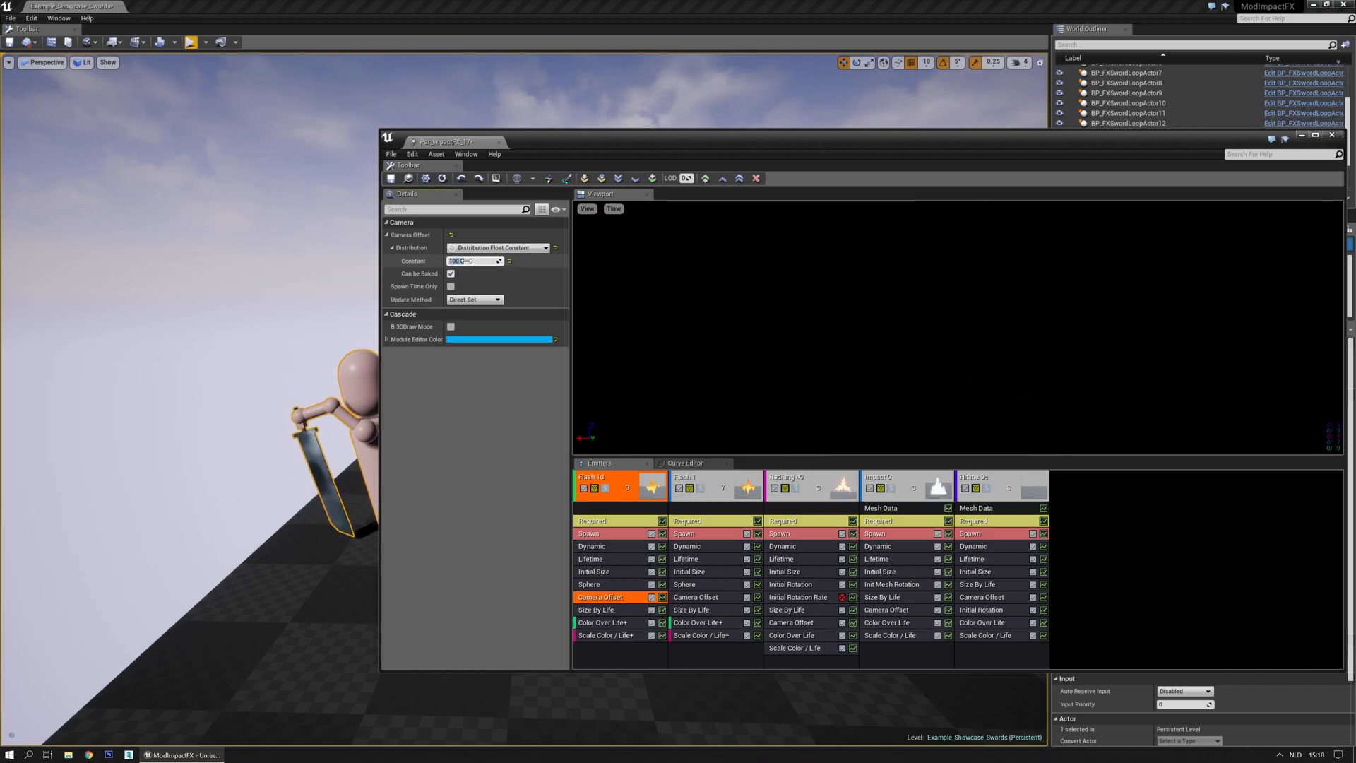
left_click_drag(759, 141, 552, 144)
key("alt+Tab")
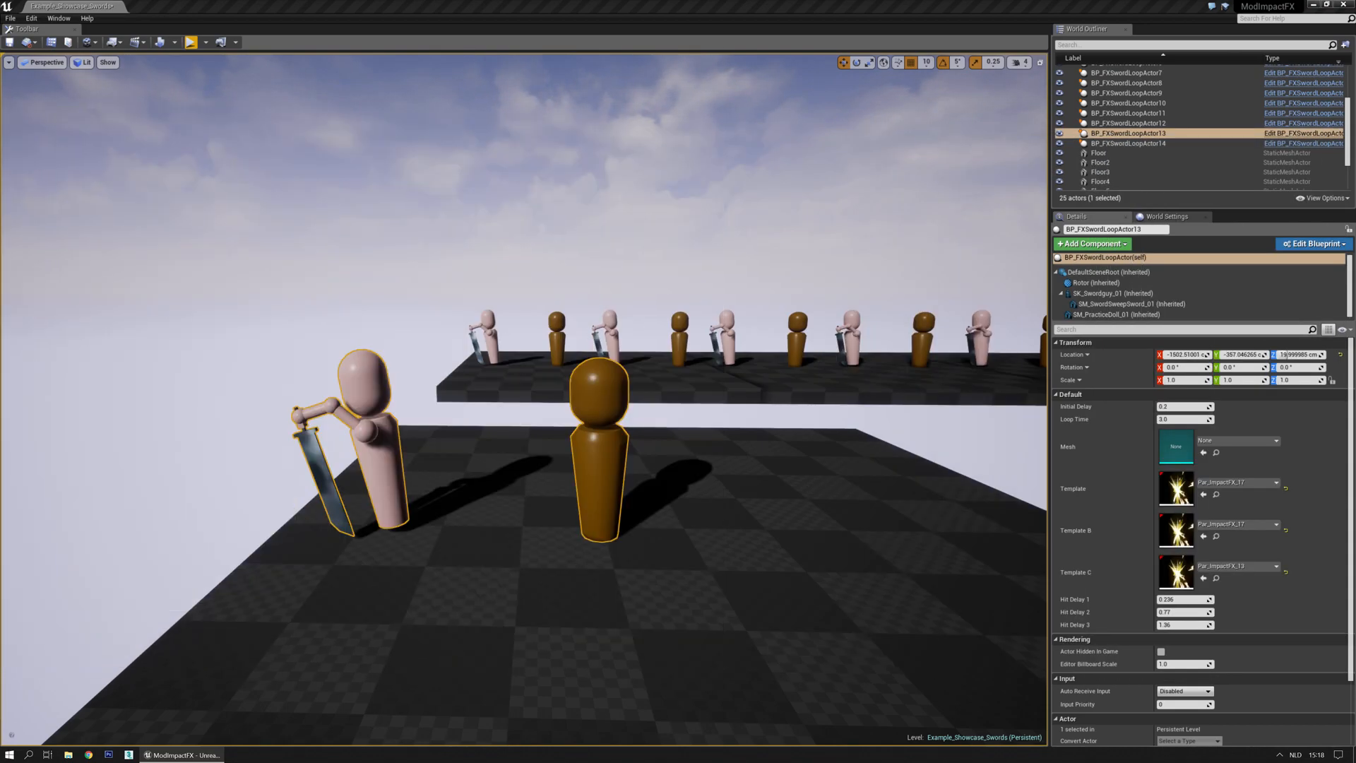
Play the level again to check how the impact flashes sit around the front practice doll.
left_click(190, 42)
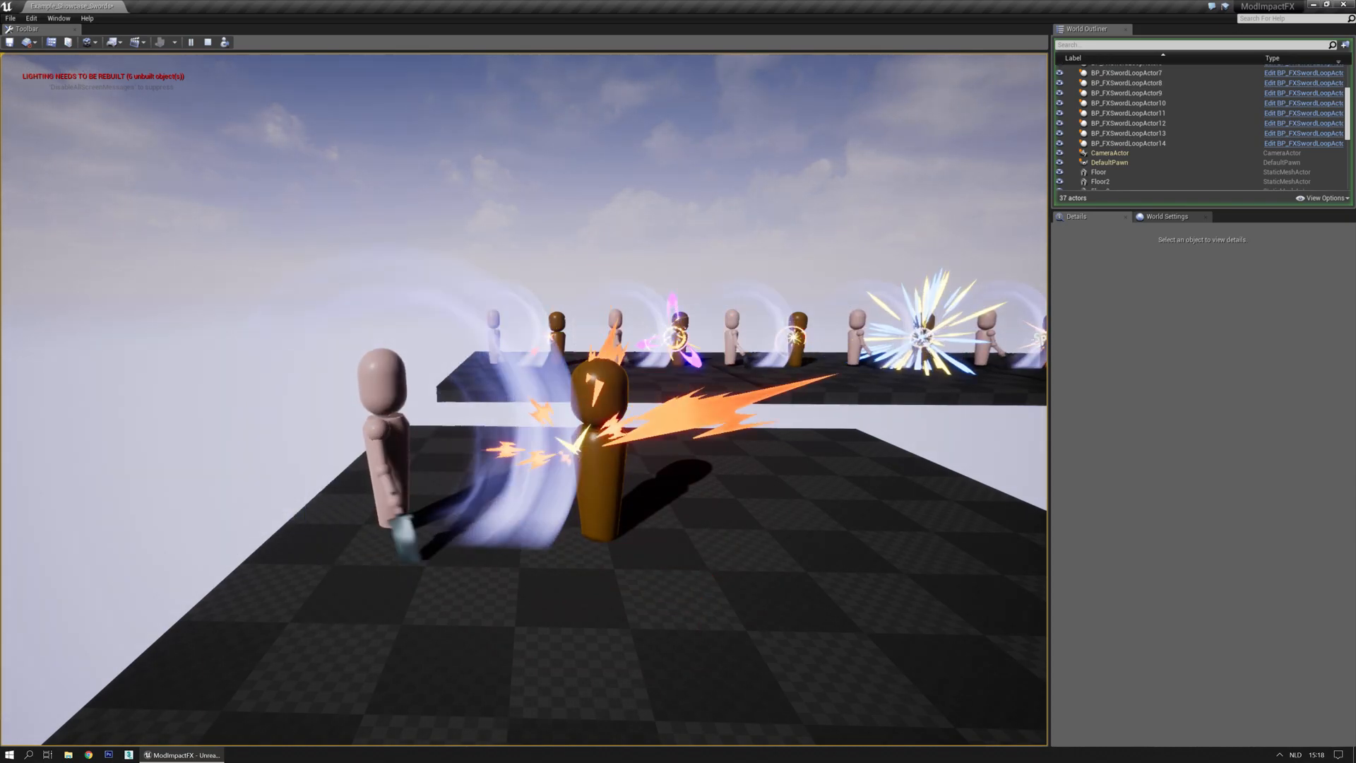
key("d")
key("w")
key("Escape")
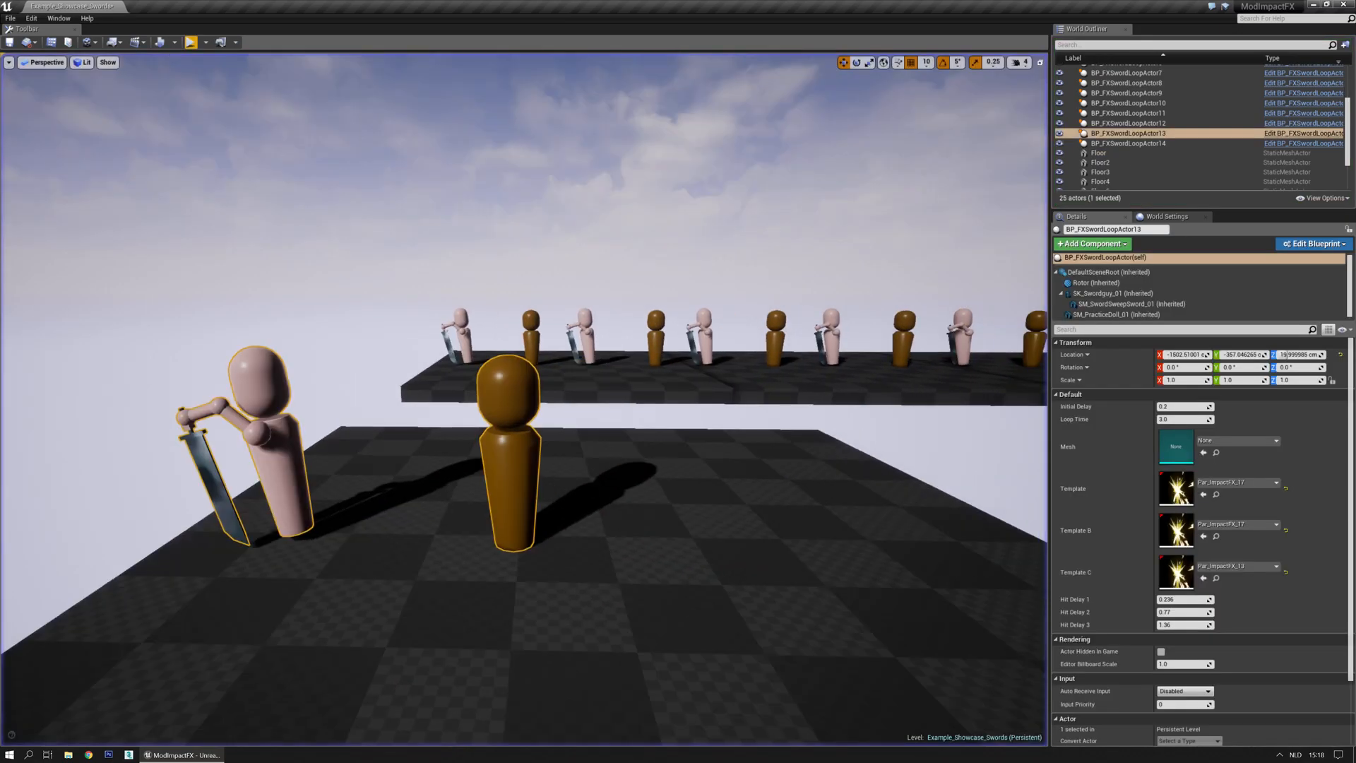
Set the Flash 1d emitter's Lifetime to Min 0.125 and Max 0.15, and save the particle system.
left_click_drag(0, 138, 603, 139)
double_click(603, 138)
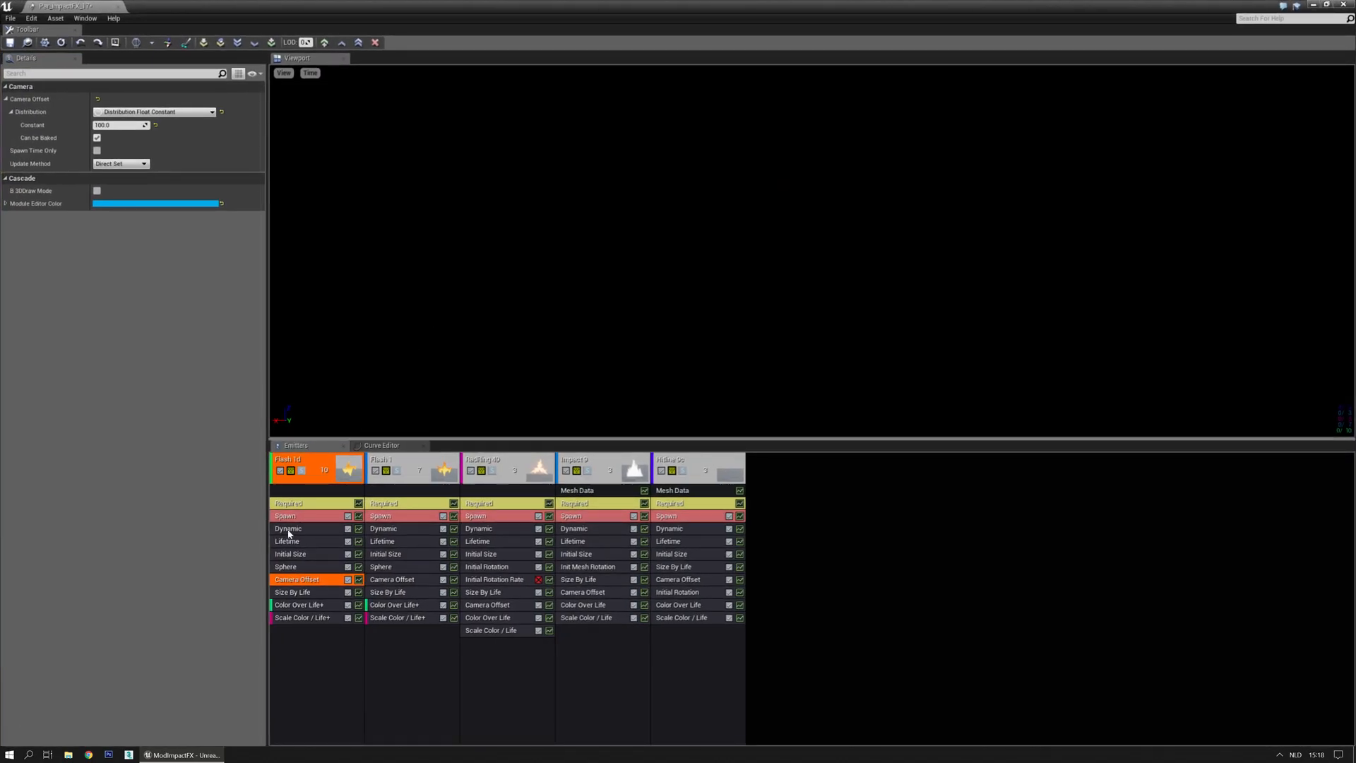
left_click(292, 541)
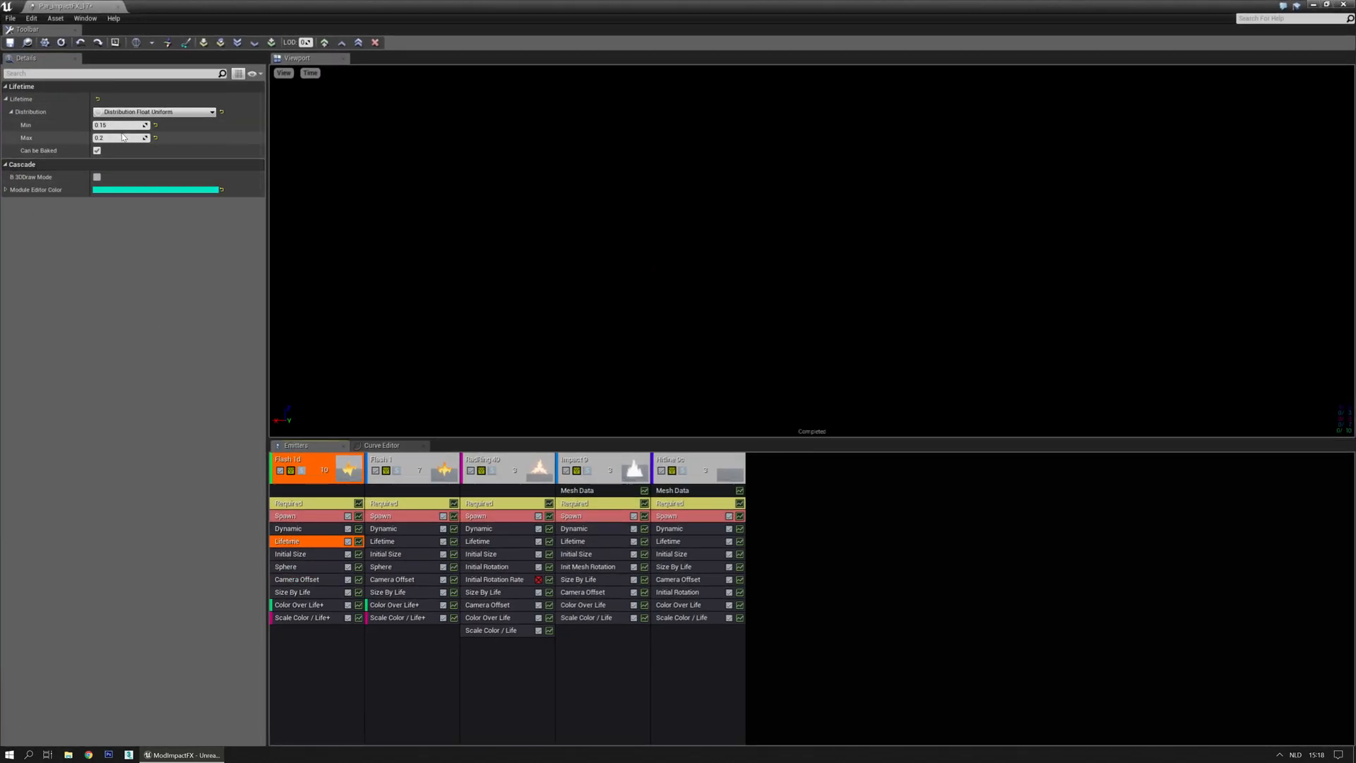
left_click(132, 112)
left_click(130, 113)
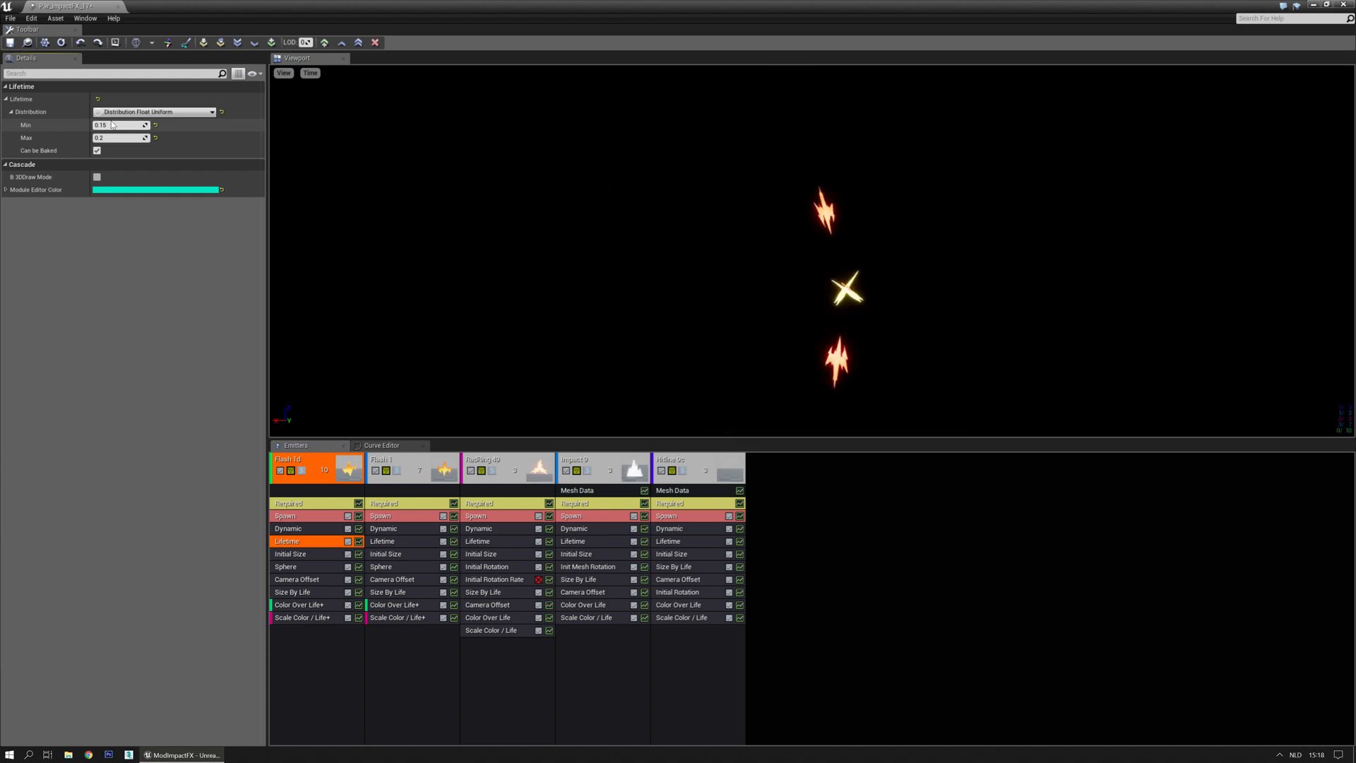
left_click(103, 125)
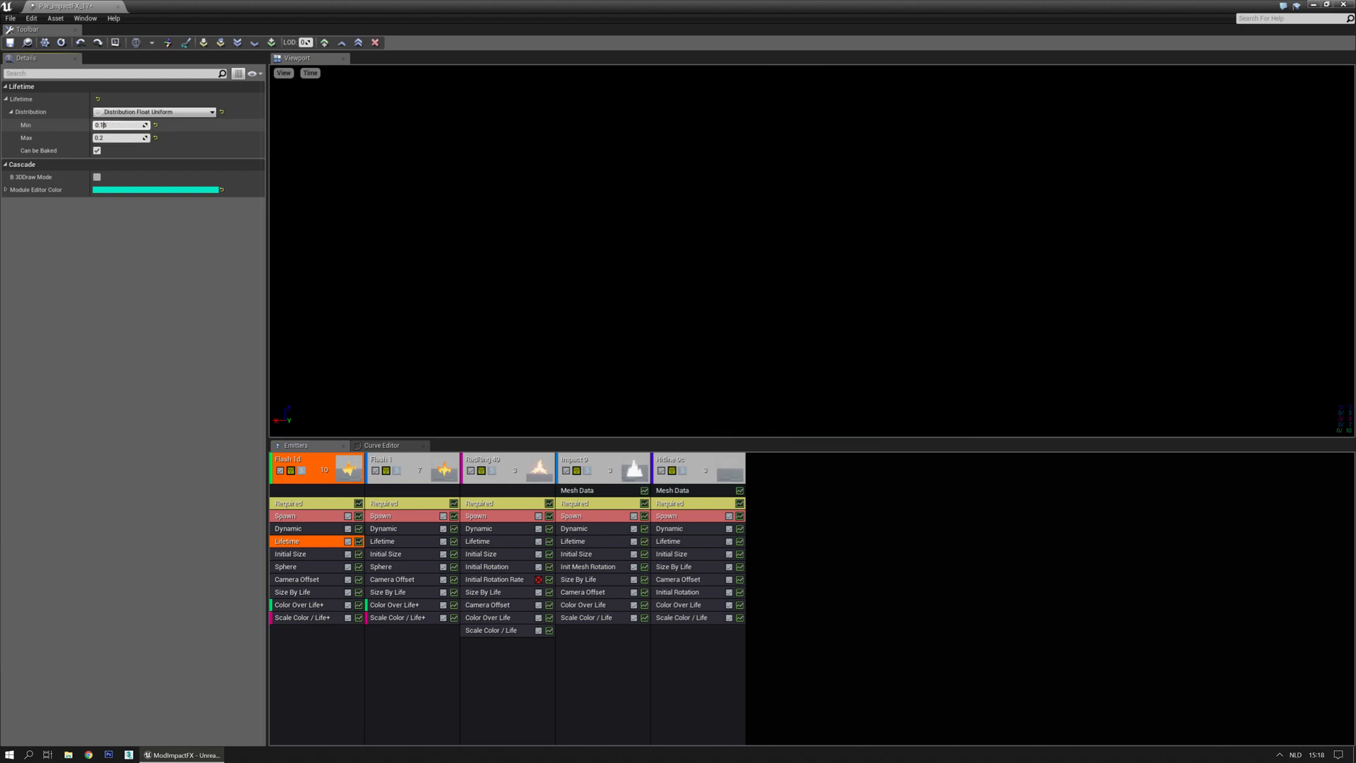
type("5")
key("Return")
left_click(555, 229)
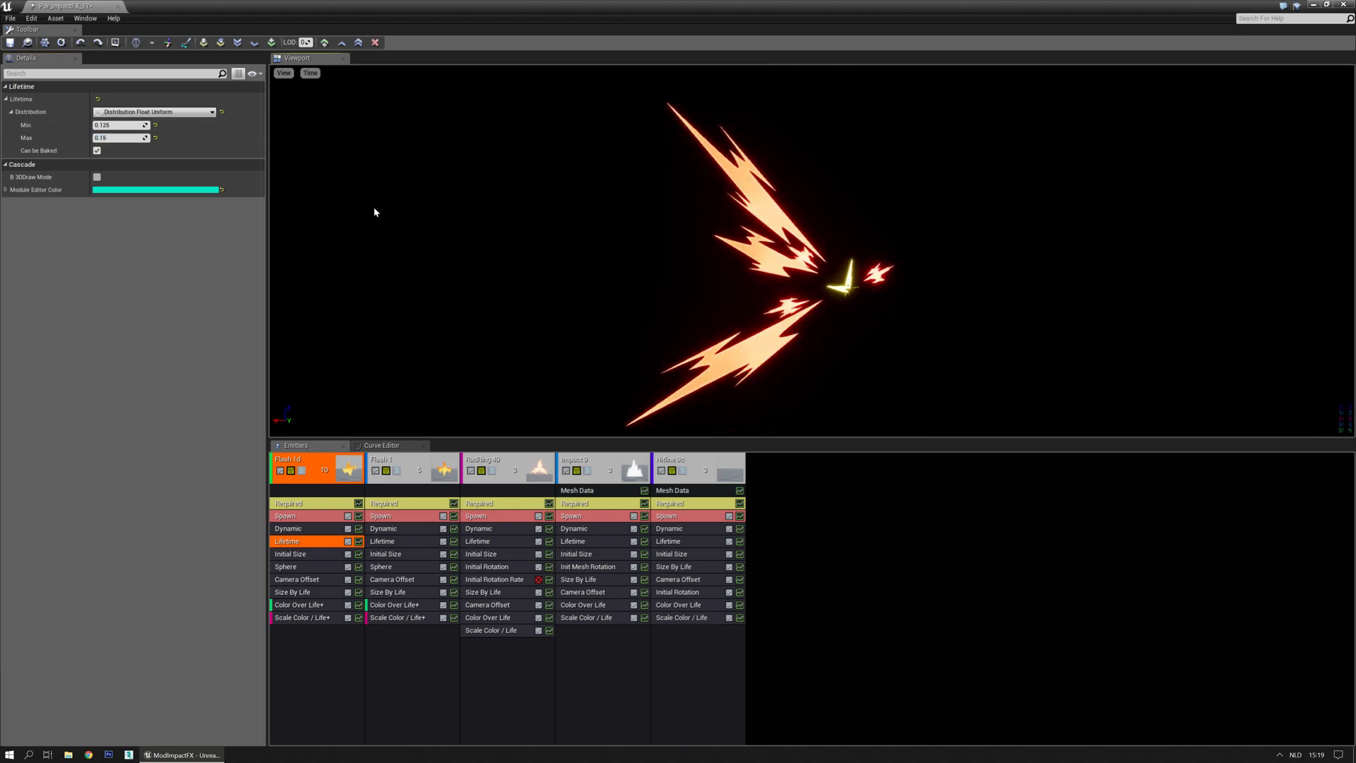
left_click(11, 43)
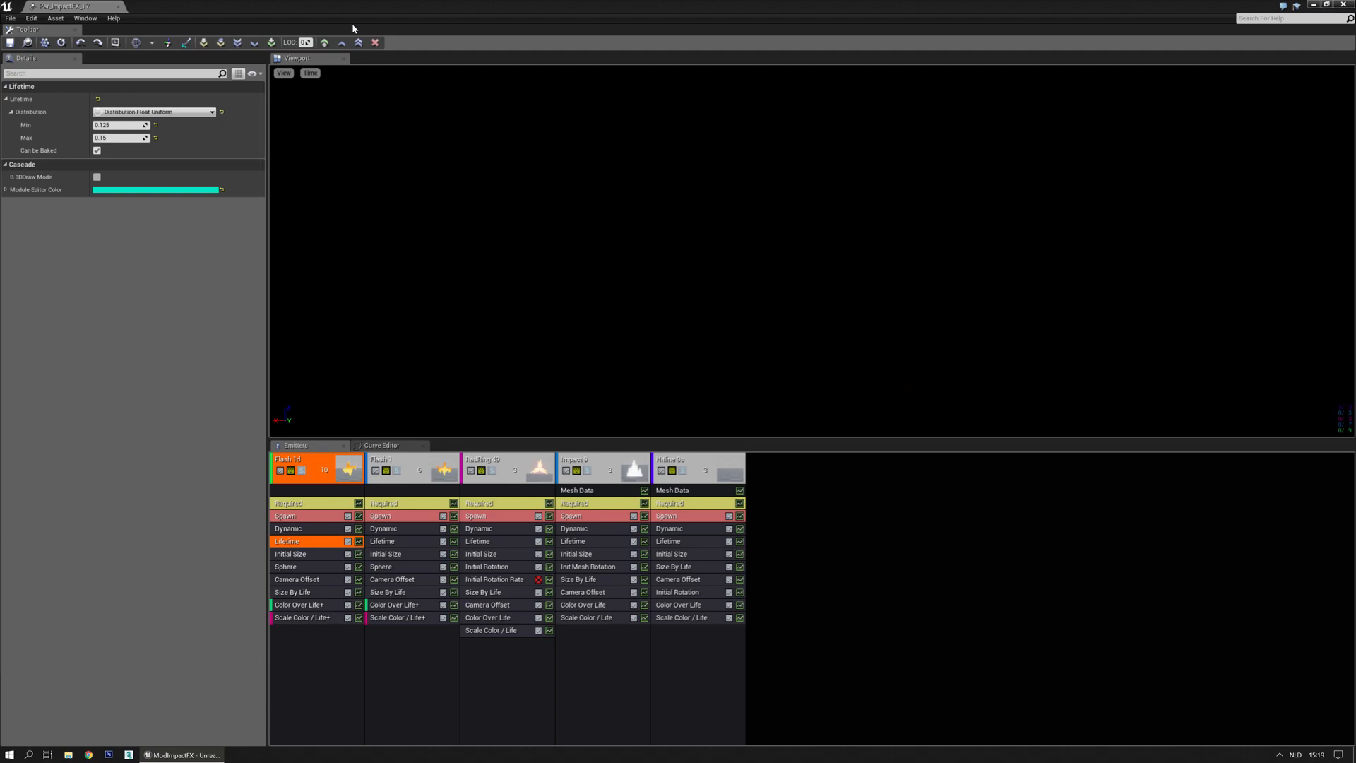
Return to the level and play it to check the shorter lifetime of the impact flashes.
left_click(1343, 5)
left_click(190, 43)
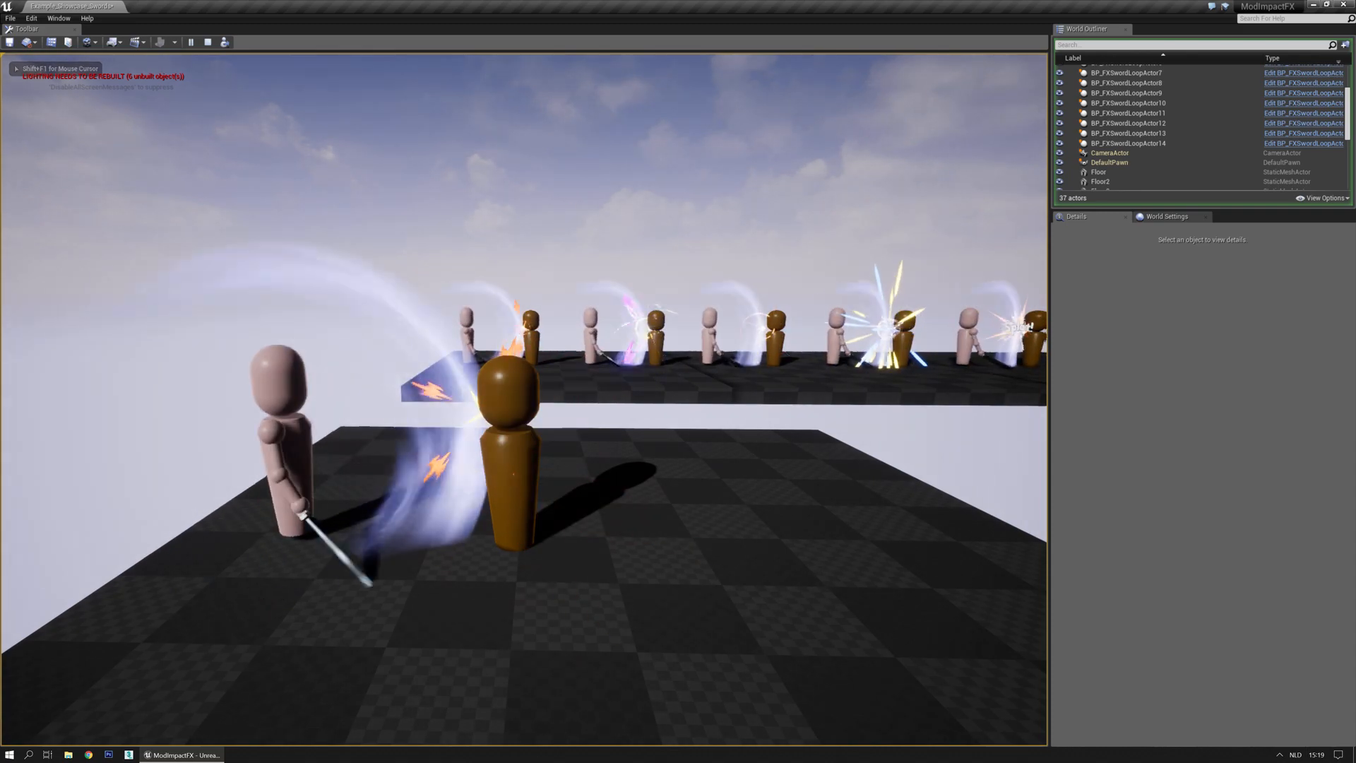
key("Escape")
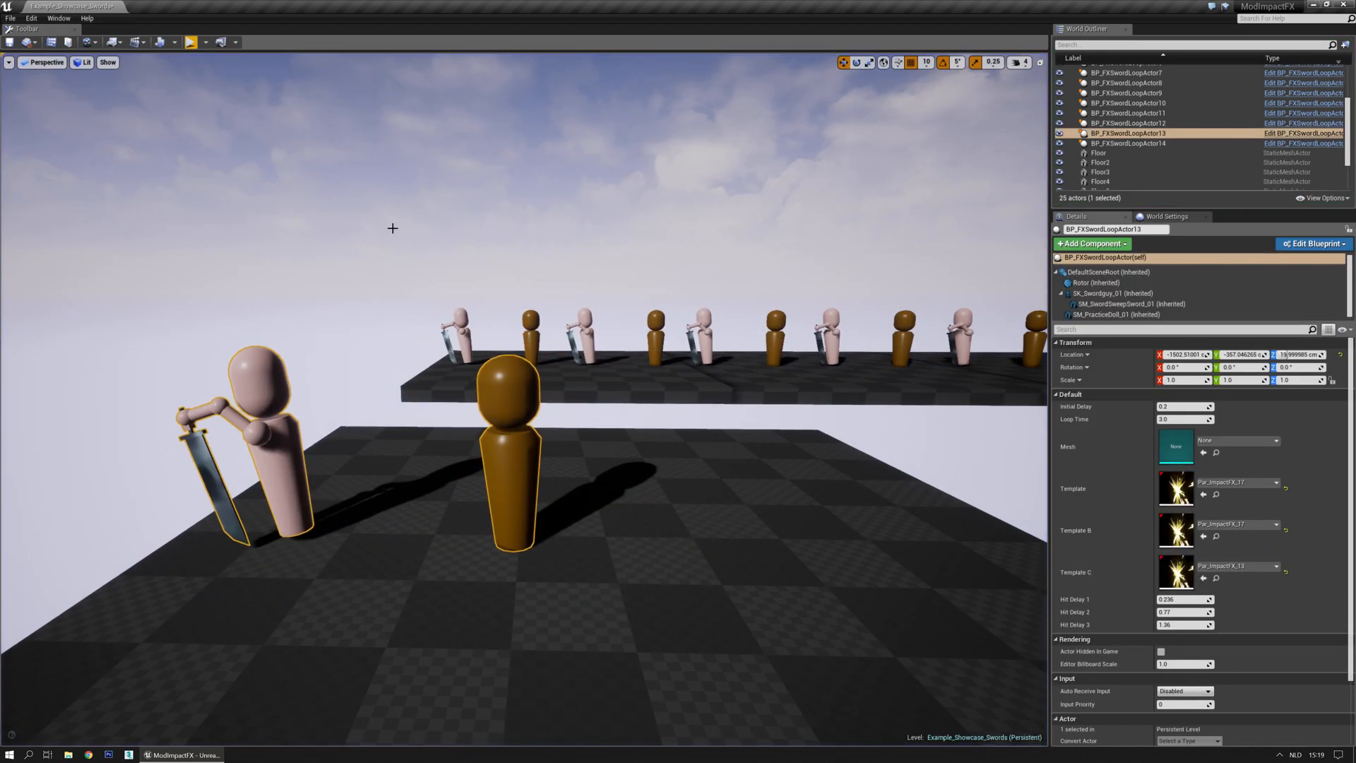
left_click(189, 42)
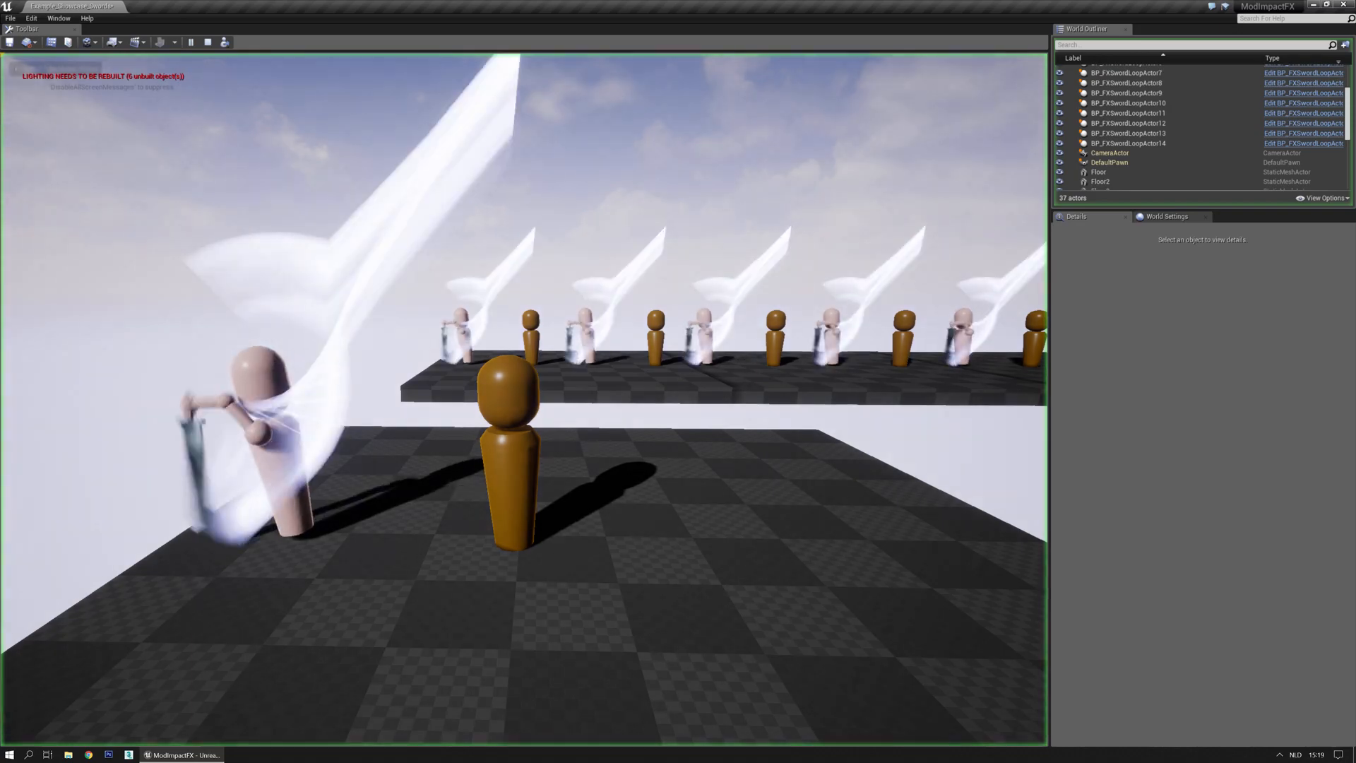
key("a")
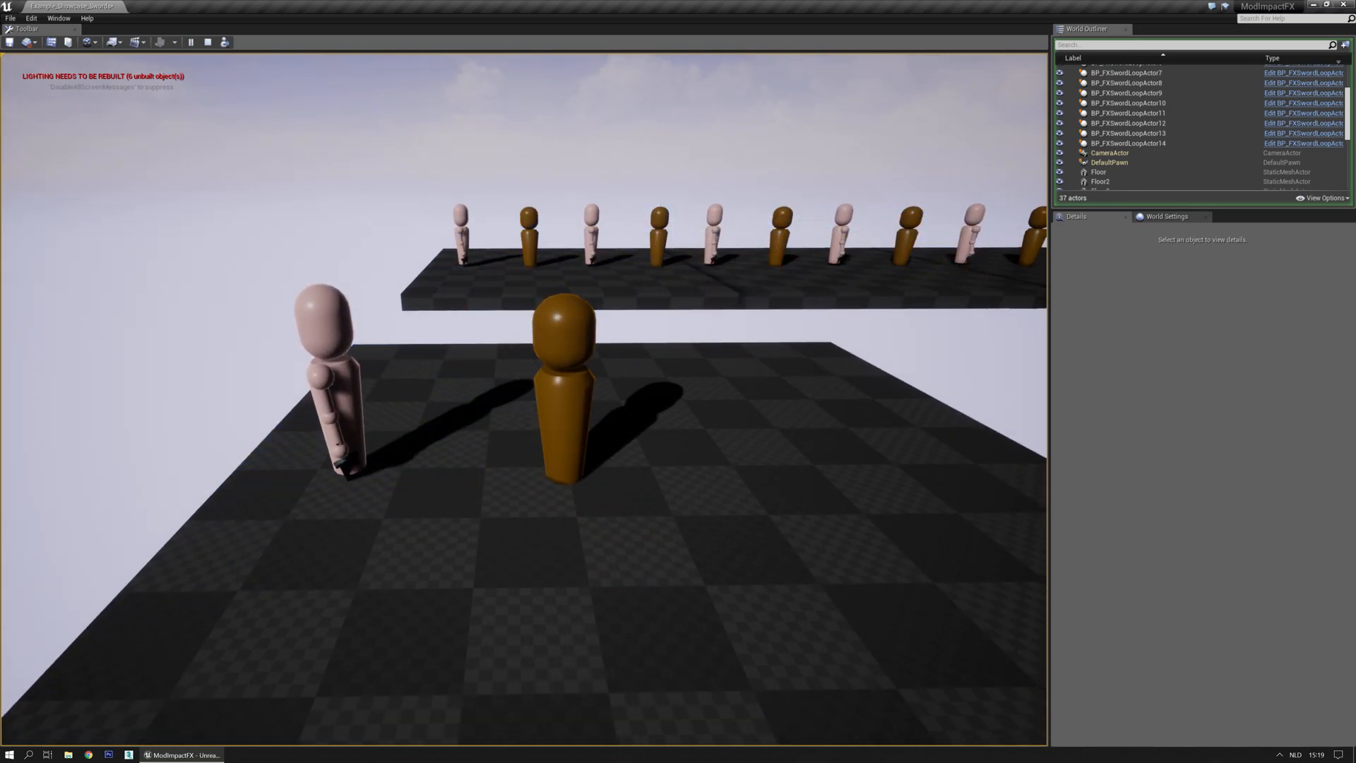
key("Escape")
Solo the Flash 1 emitter and set its Initial Size Y values to Max 50 and Min 90.
left_click_drag(0, 87, 790, 130)
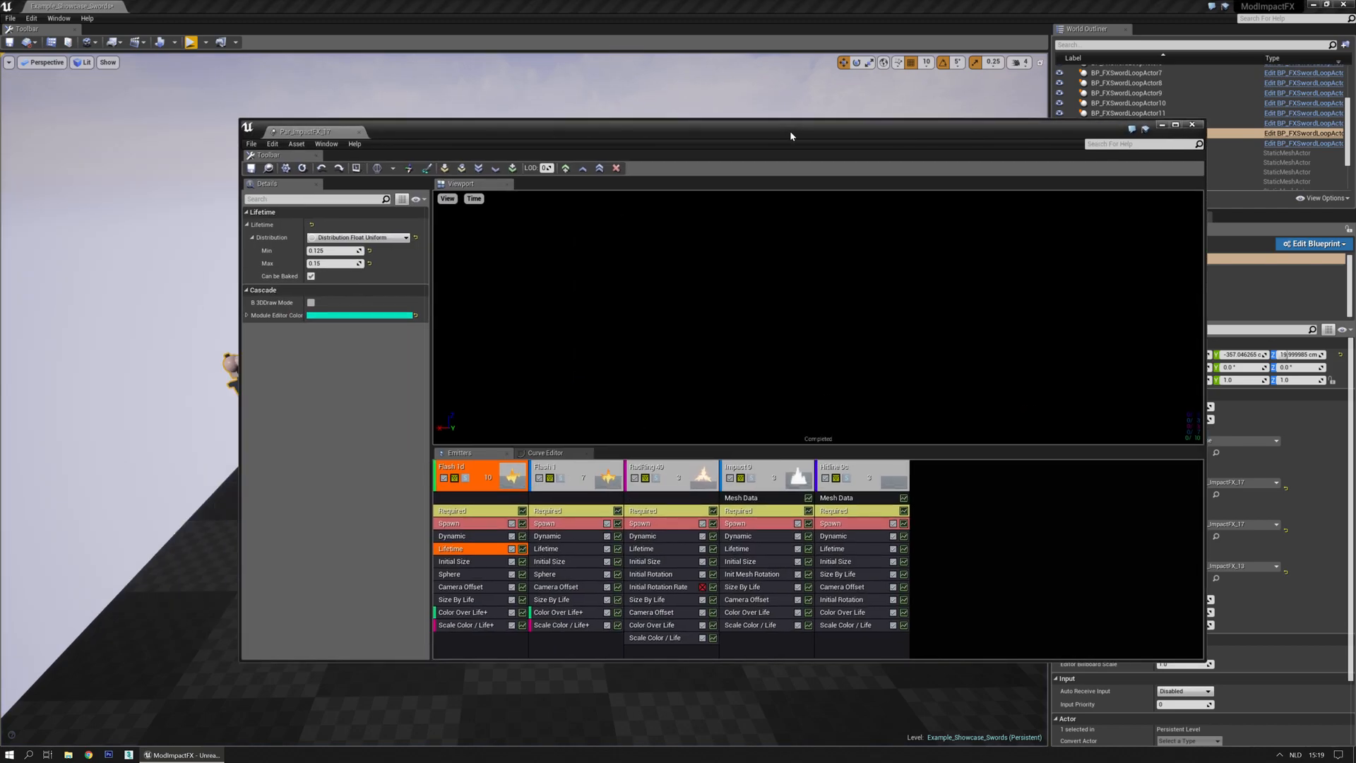
double_click(790, 130)
left_click(396, 471)
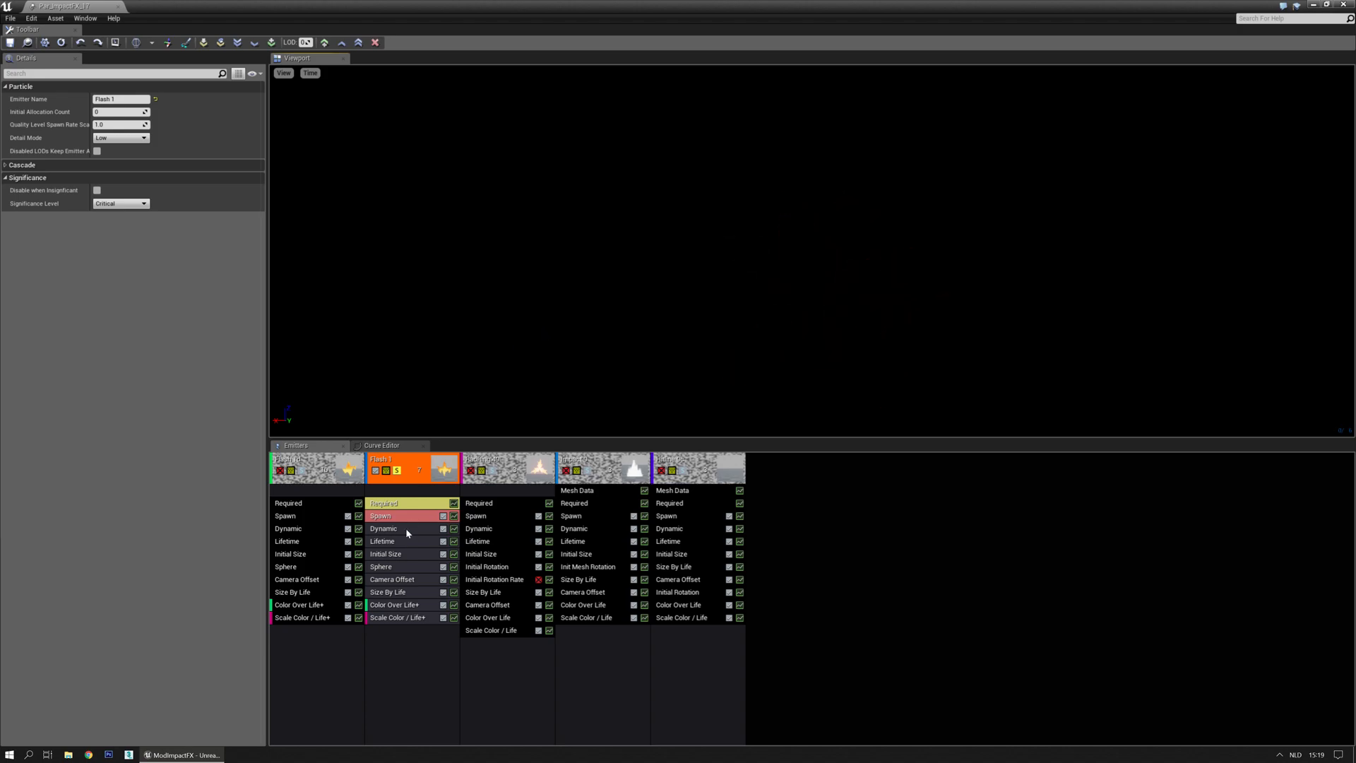
left_click(399, 592)
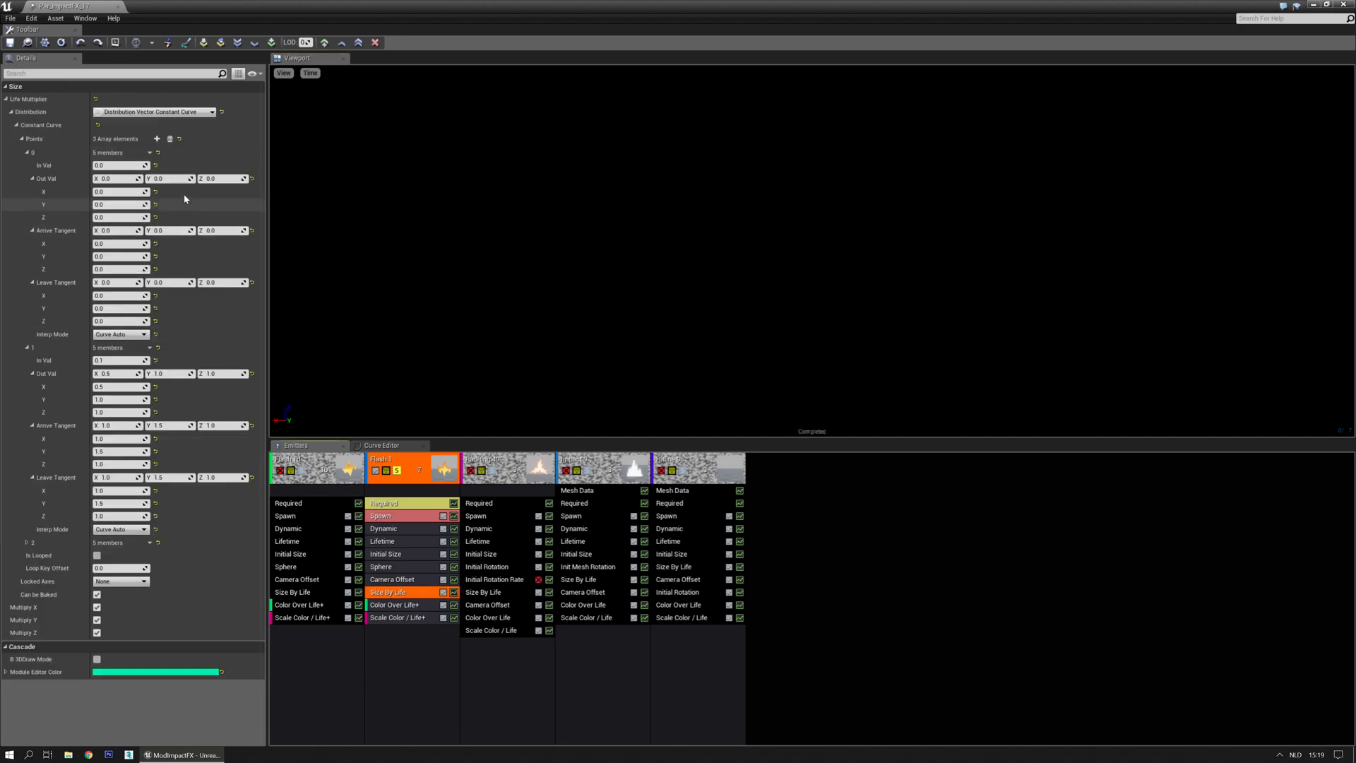
left_click(386, 555)
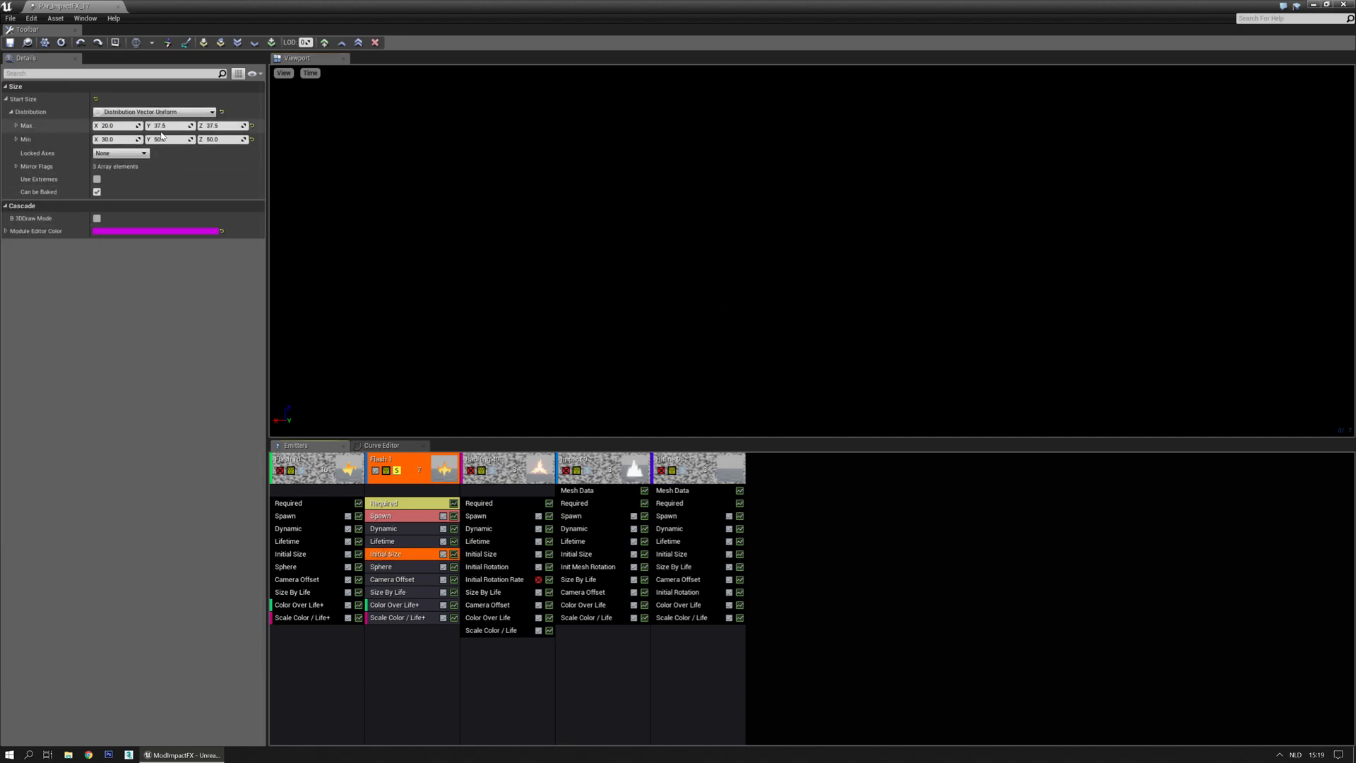
key("Tab")
key("Tab")
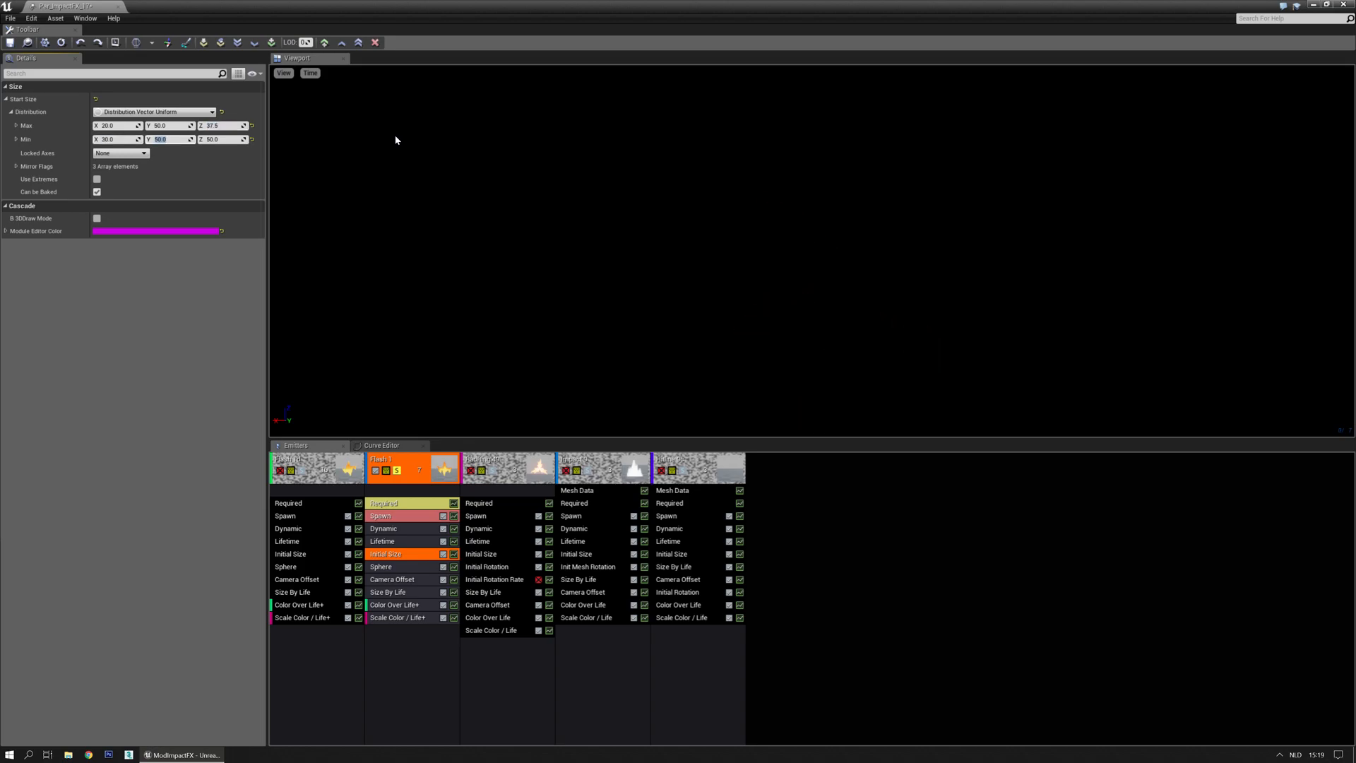
type("90")
key("Return")
left_click(596, 274)
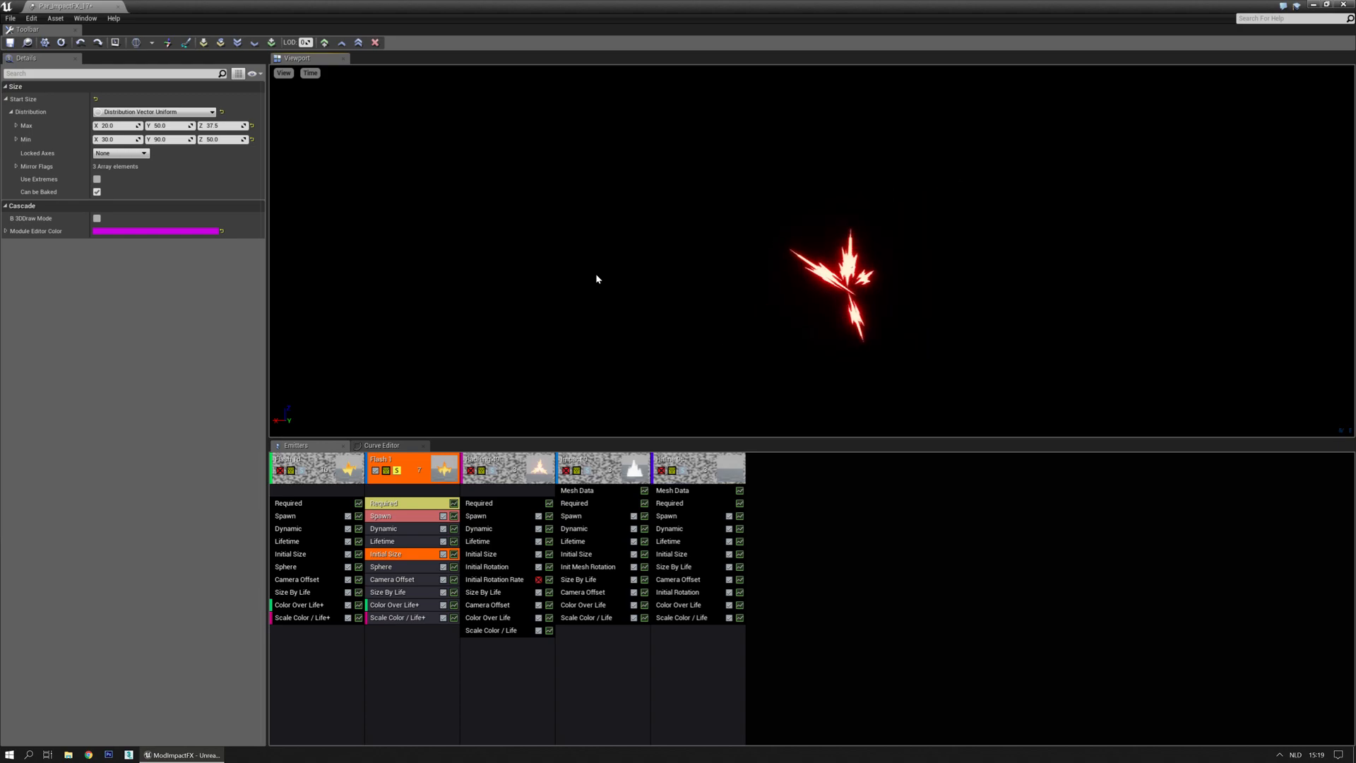
Set the Flash 1 emitter's Sphere Velocity Scale to Min 25 and Max 45.
left_click(414, 570)
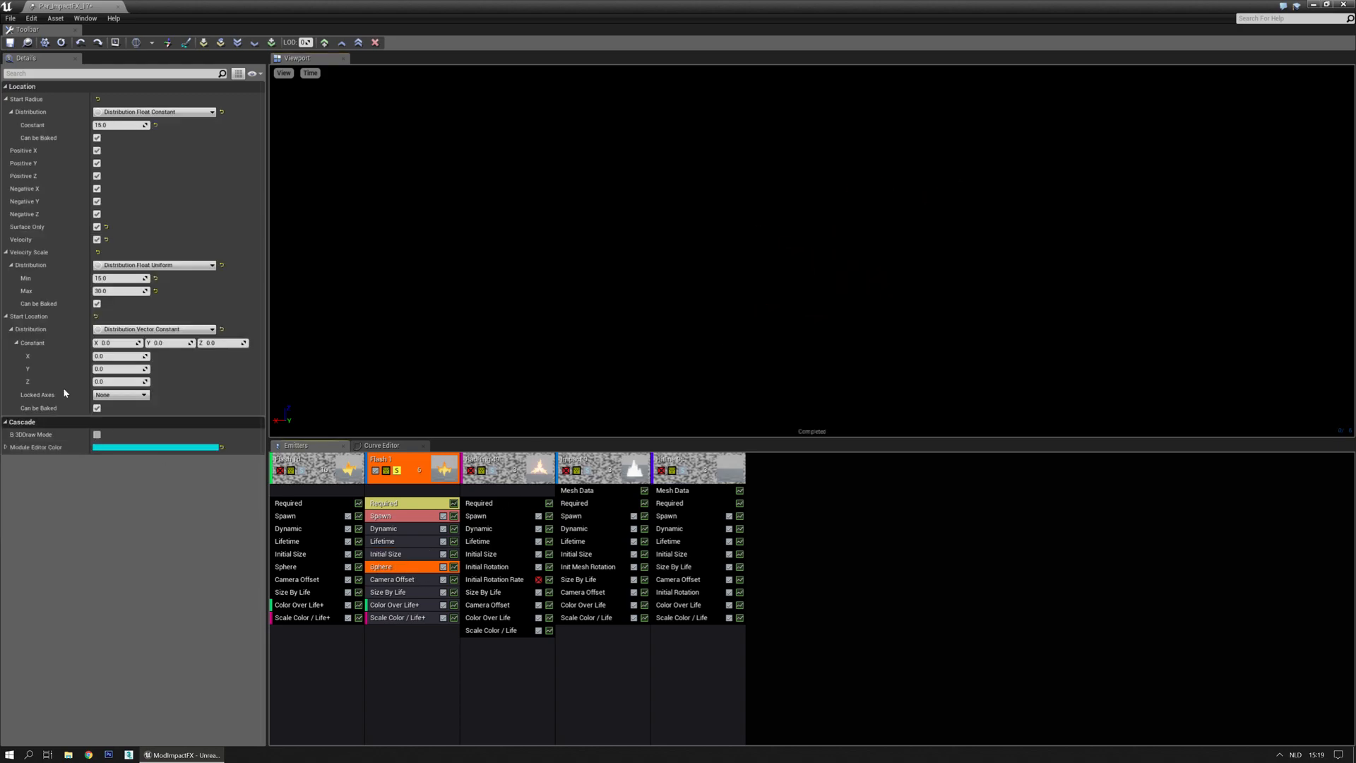
type("25")
key("Tab")
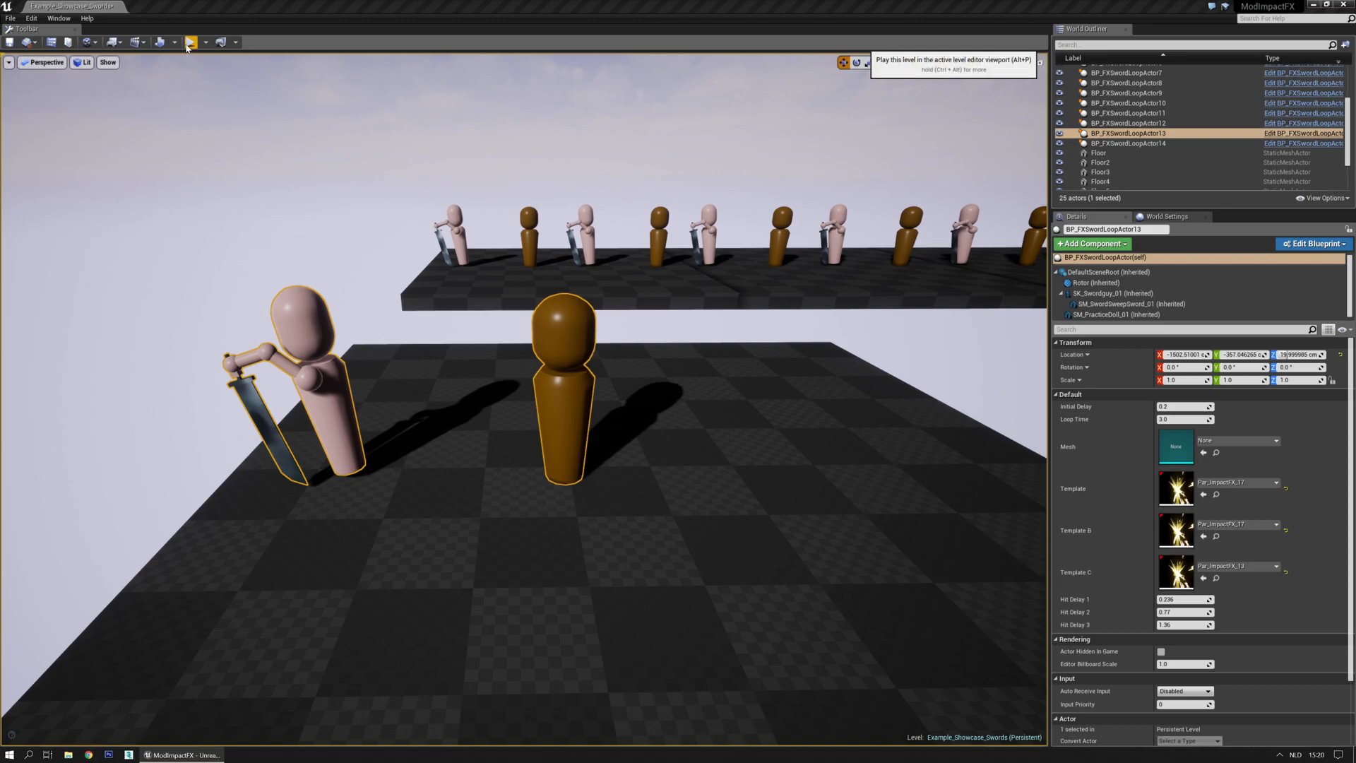
Play the level to check the Flash 1 emitter's size and velocity, and return to the particle system.
left_click(190, 42)
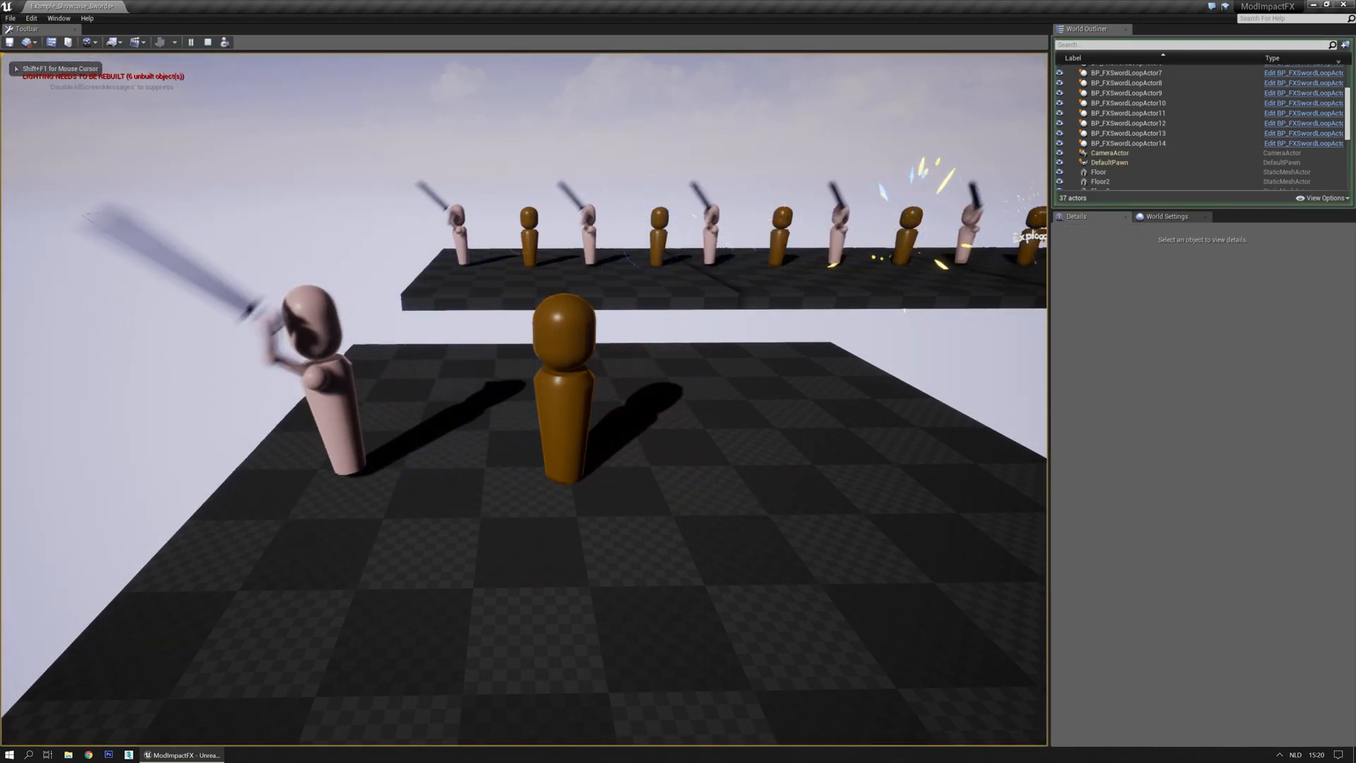
key("Escape")
left_click_drag(0, 157, 913, 147)
double_click(912, 145)
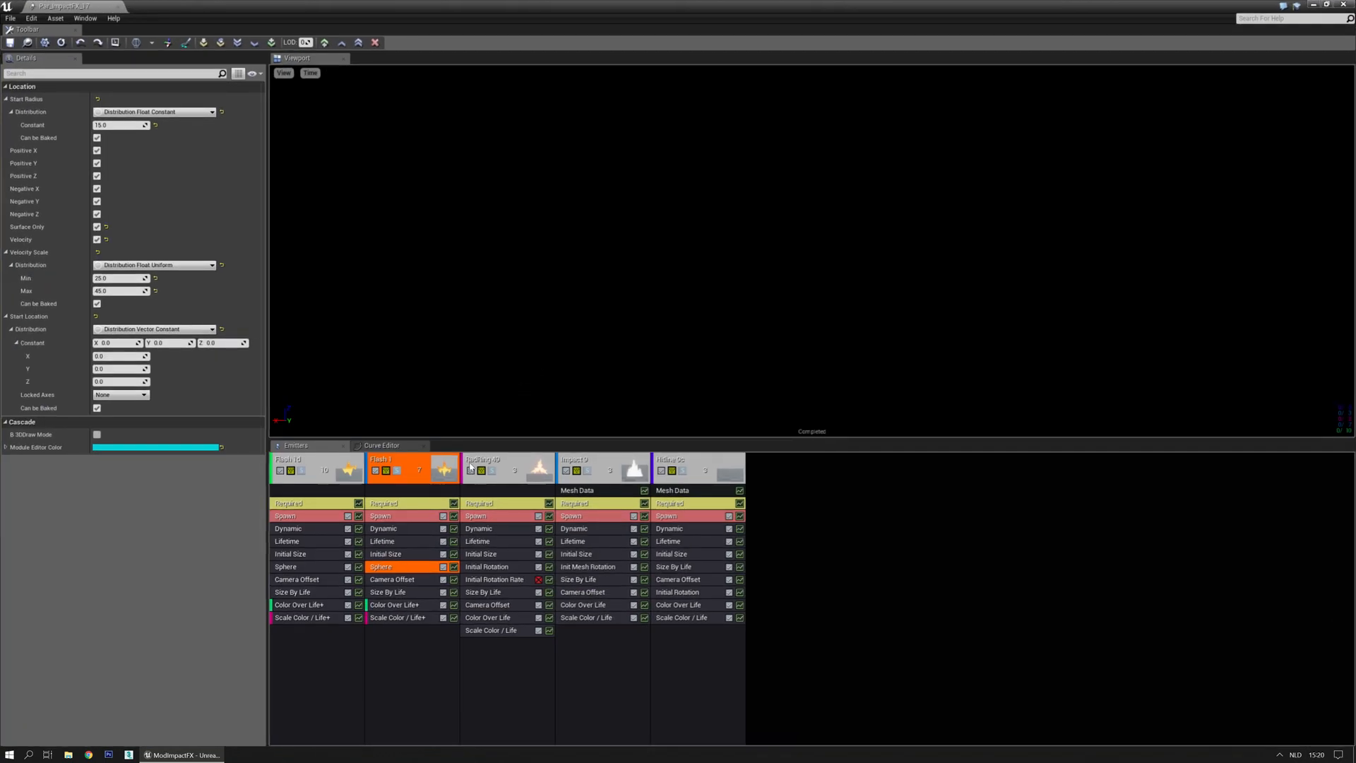
Replace the Flash 1 emitter's Lifetime module with a copy of the Flash 1d emitter's Lifetime module.
left_click(390, 542)
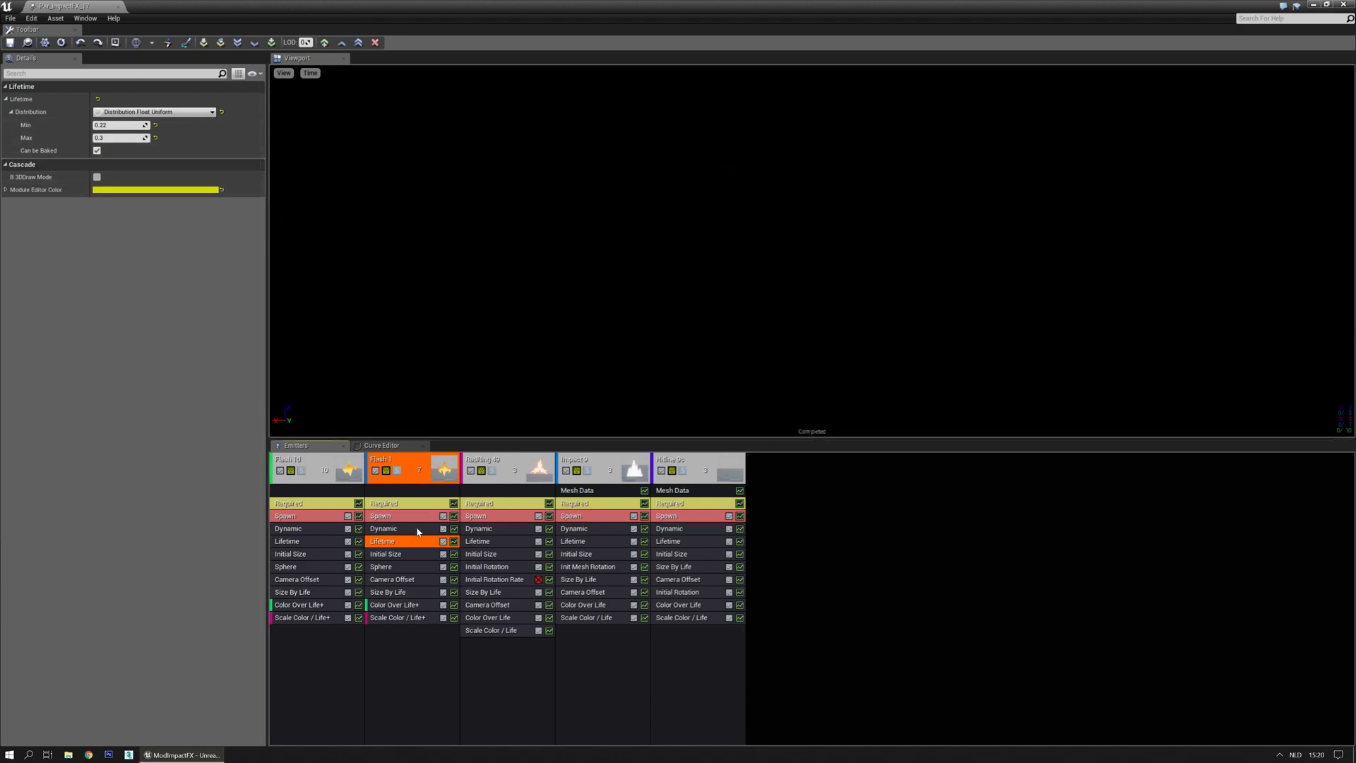
key("Delete")
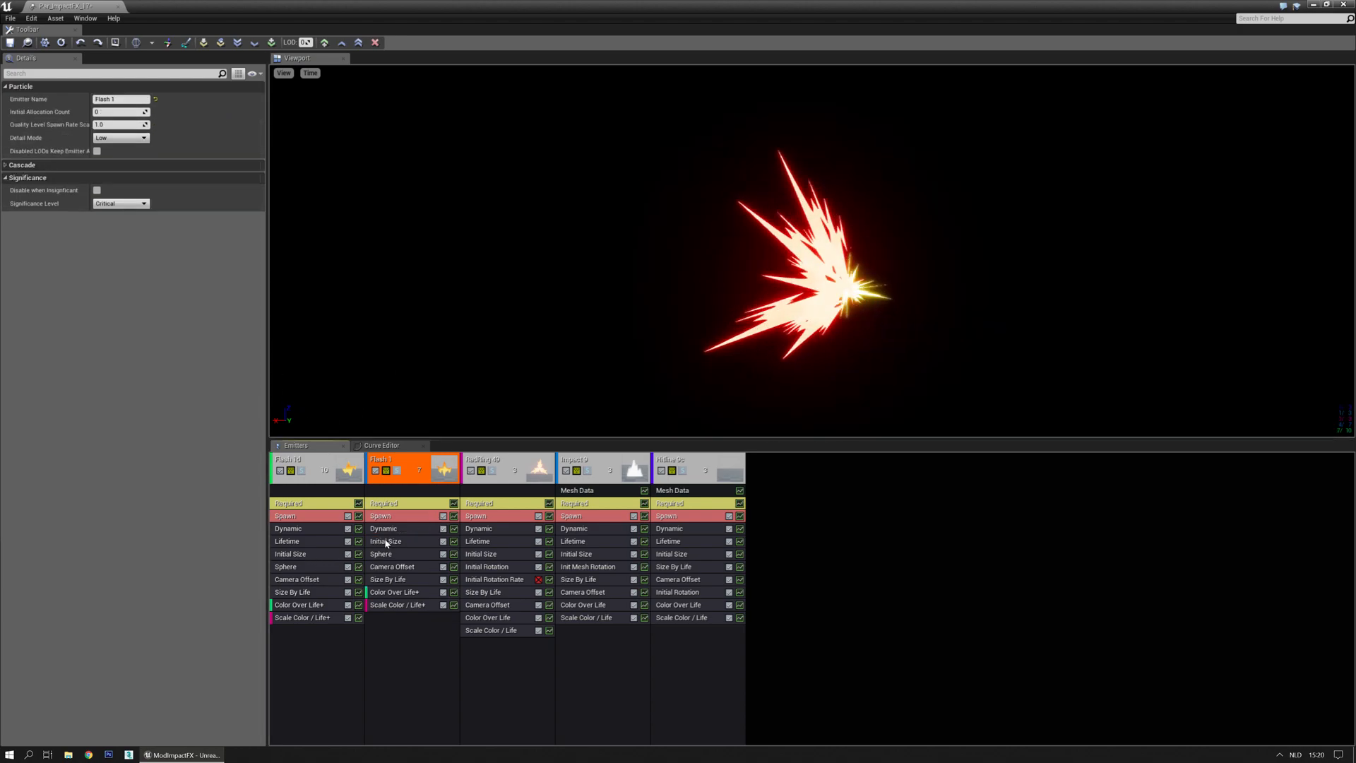
left_click(290, 542)
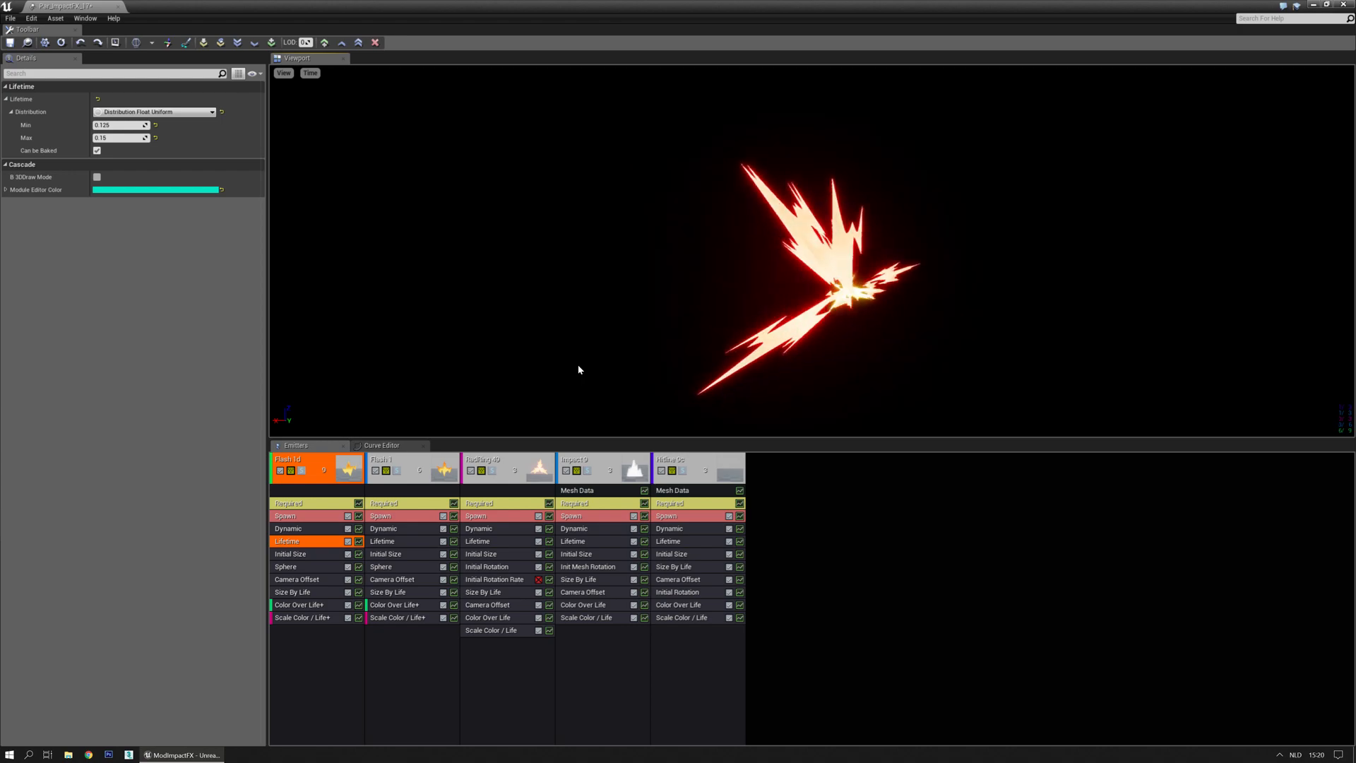
Solo the RadRing emitter and set its Initial Size constant to 120.
left_click(492, 471)
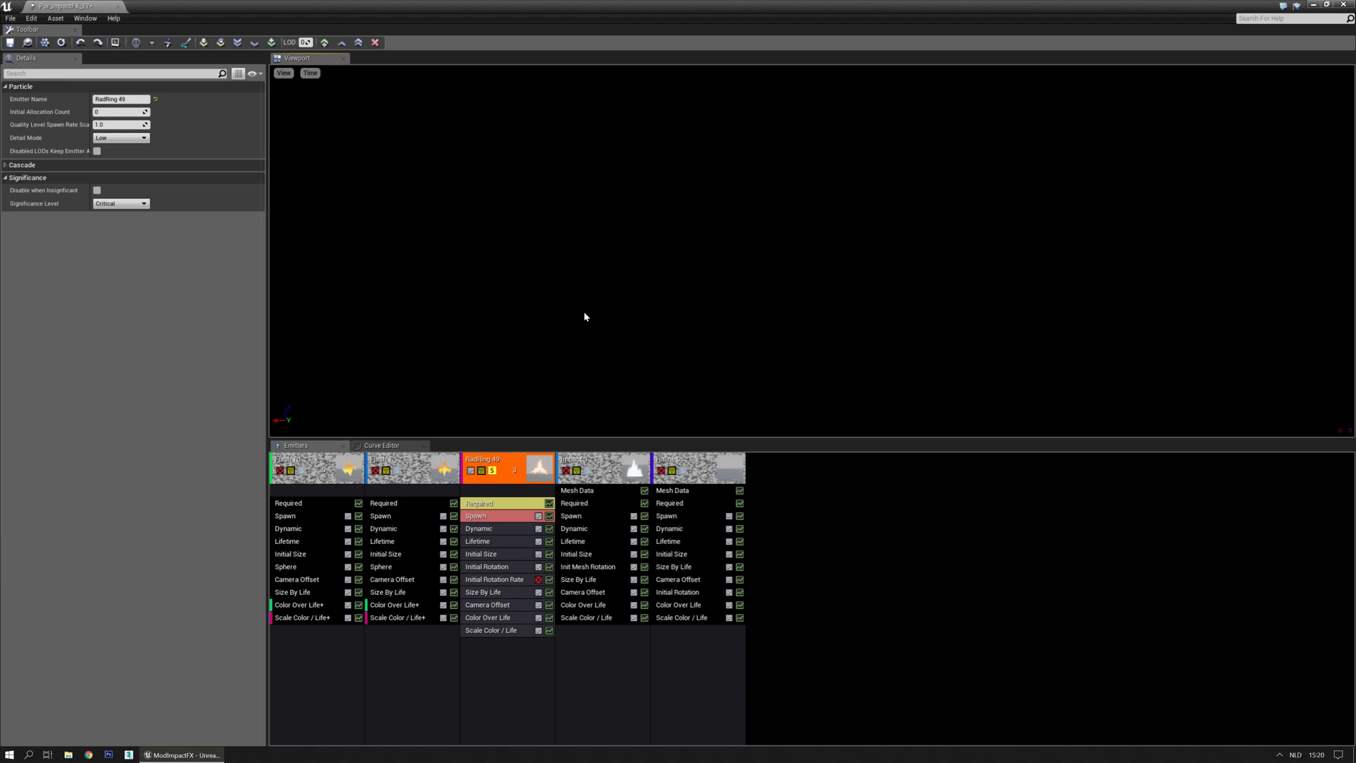
left_click(492, 555)
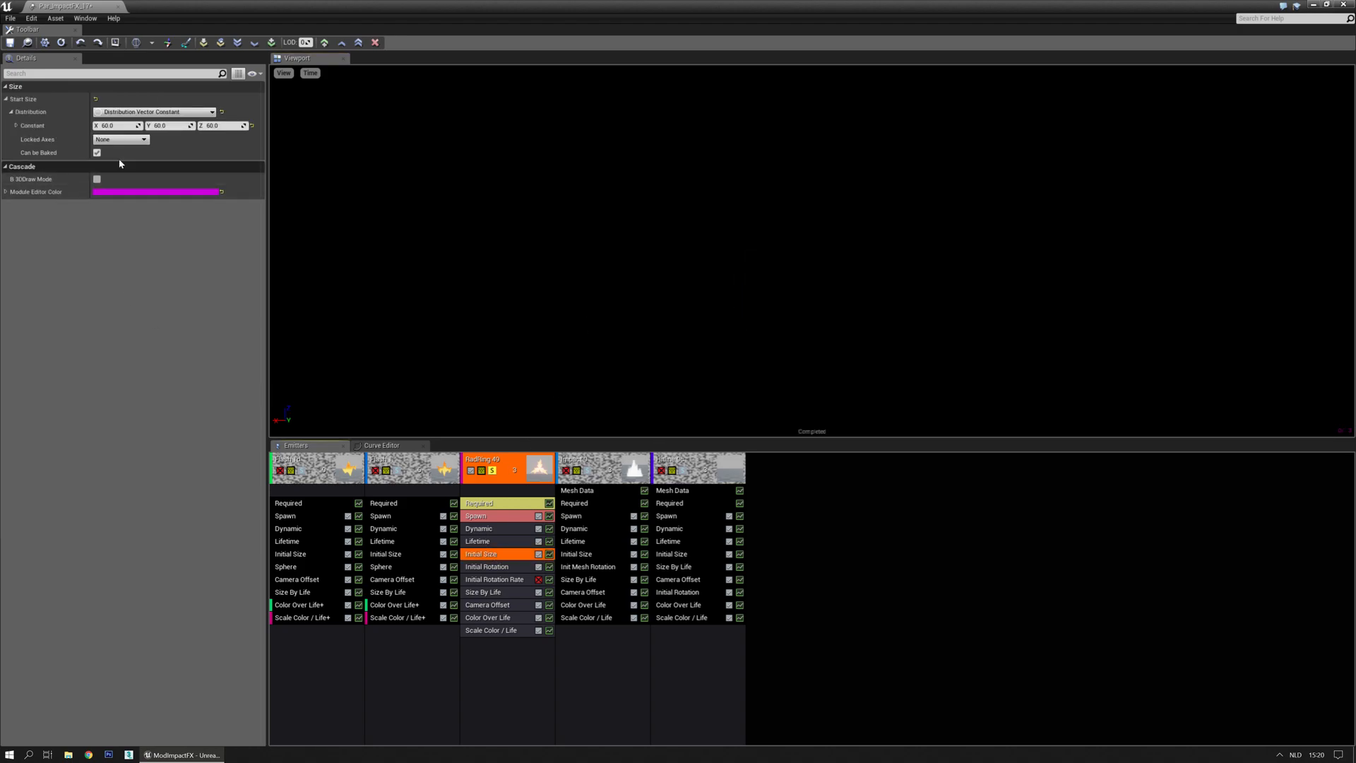
type("120")
left_click(472, 259)
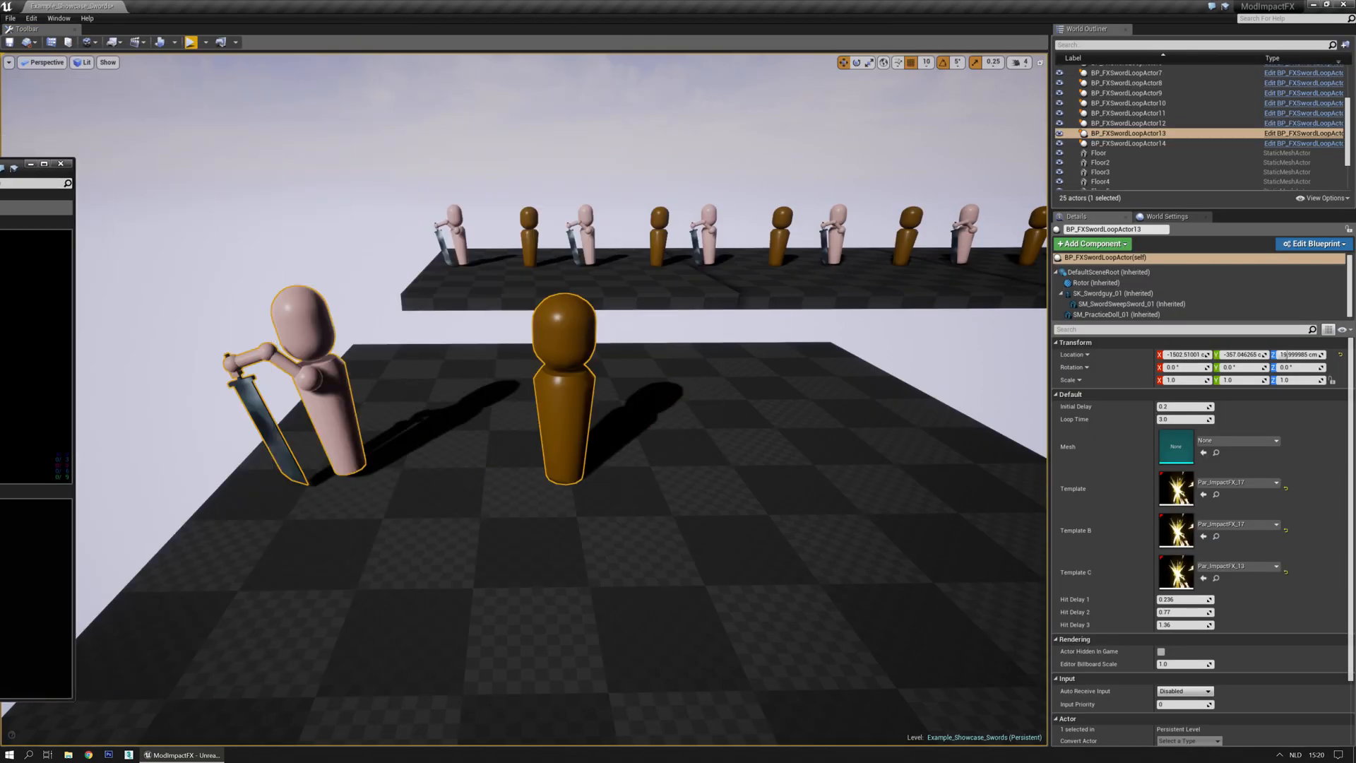
Play the level to check the ring, and try the RadRing emitter's Color Over Life constant with R 0 and G 0 in a solo preview.
key("alt+p")
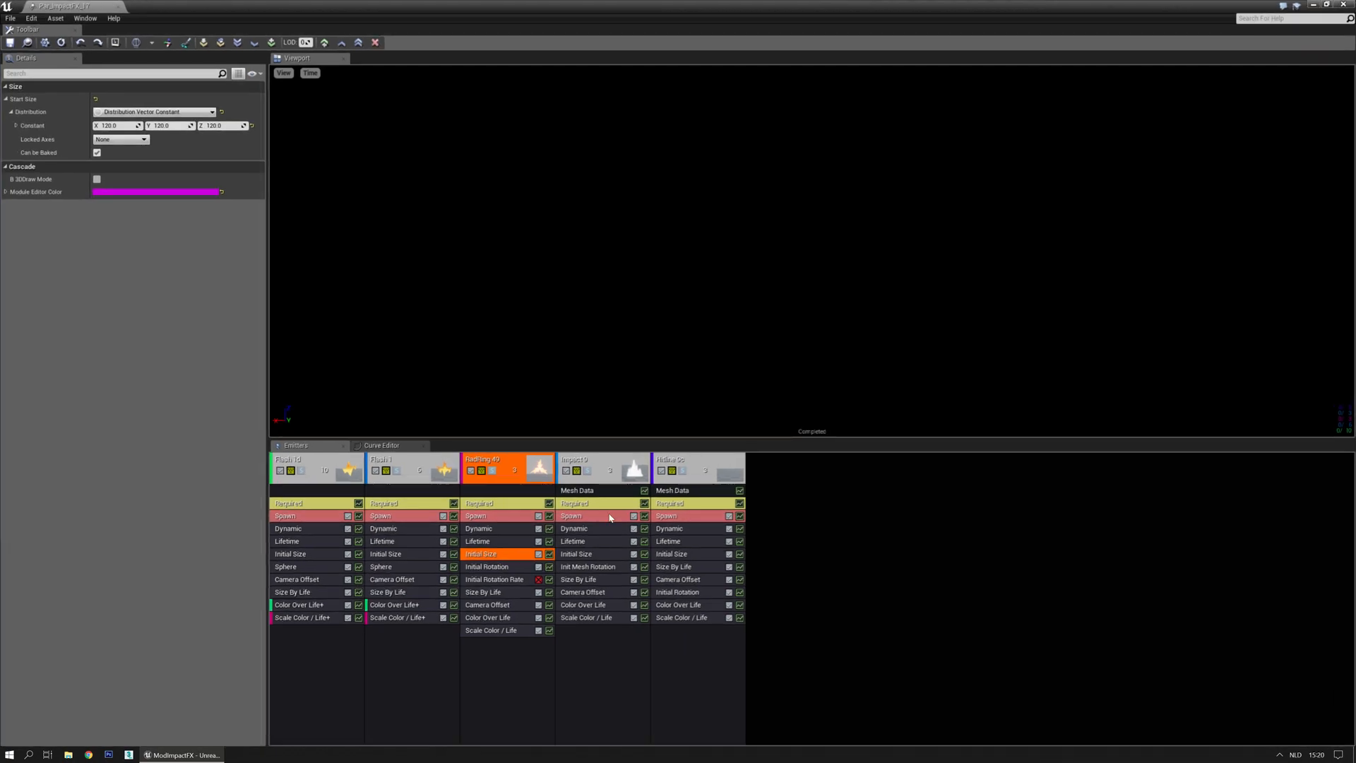
left_click(488, 617)
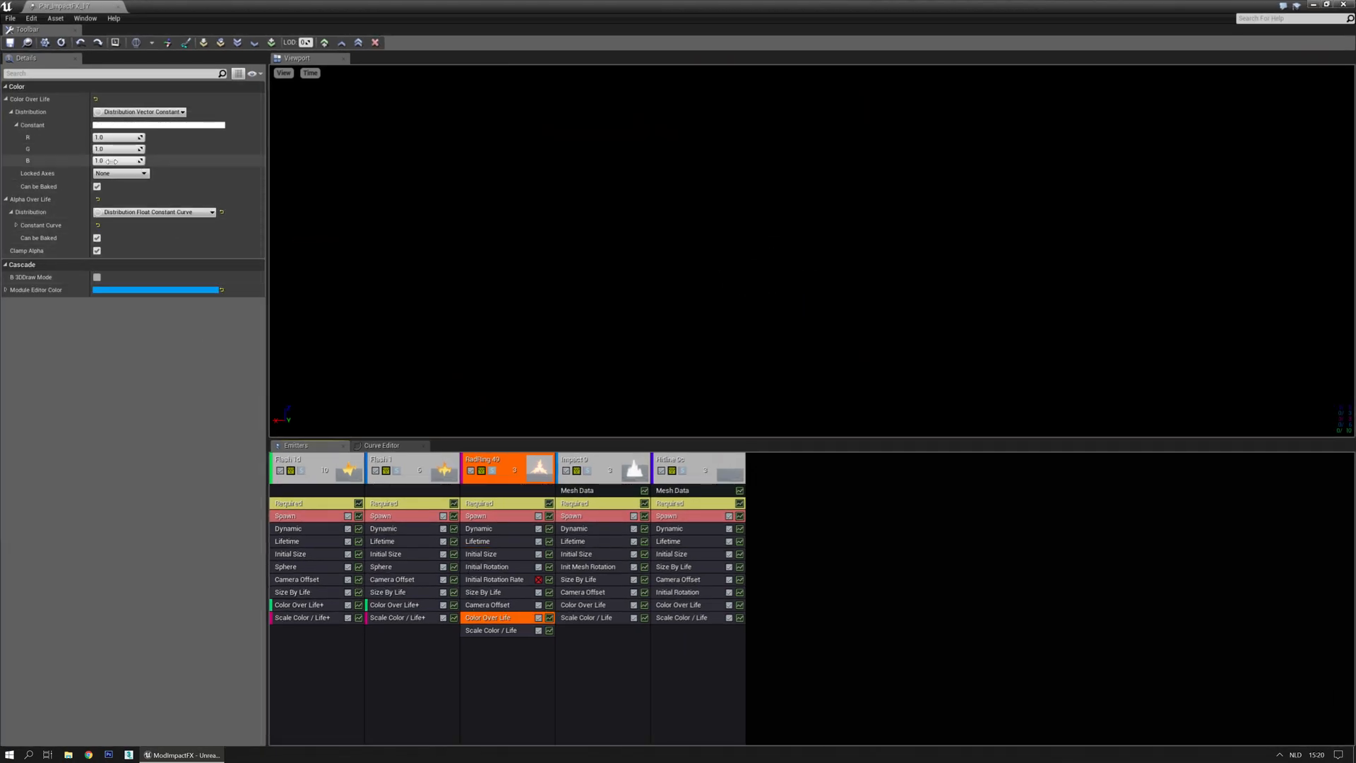
left_click(99, 137)
type("0")
key("Tab")
type("0")
key("Return")
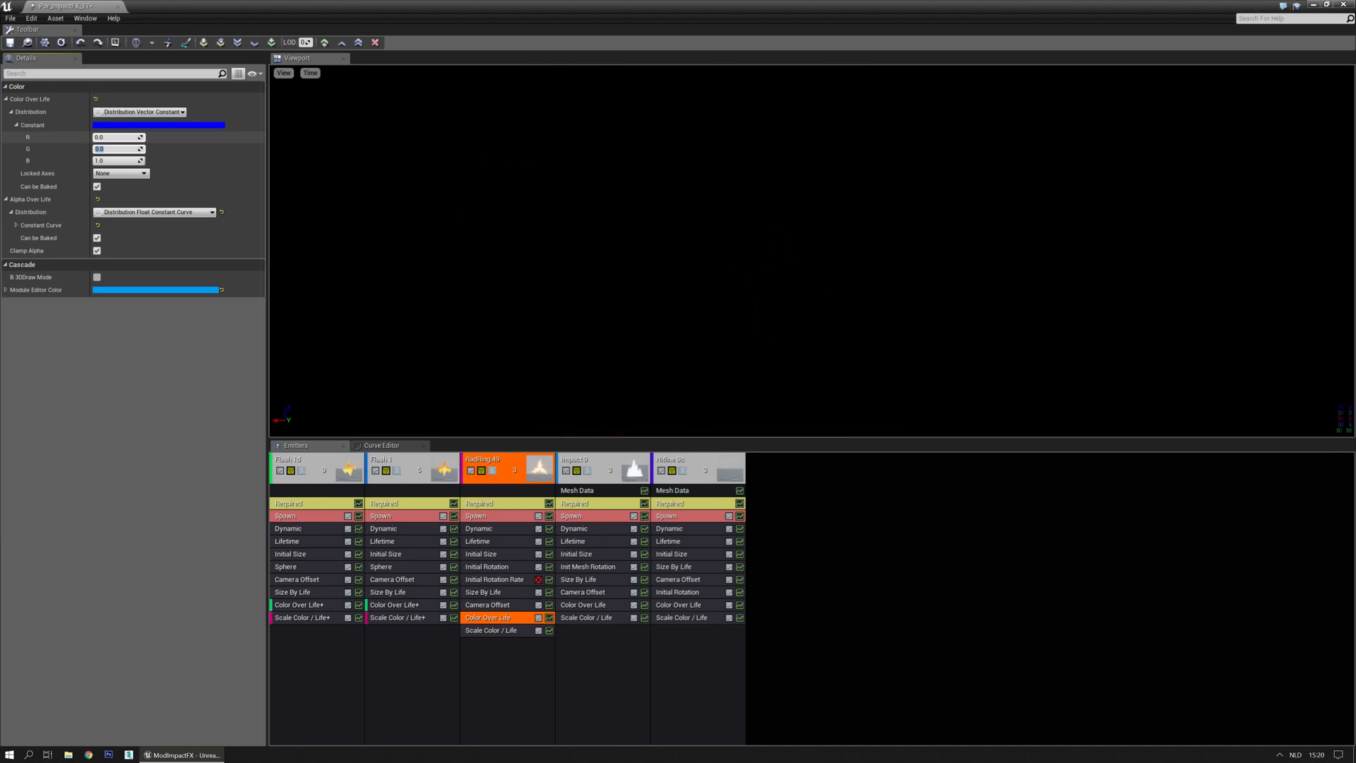
left_click(492, 471)
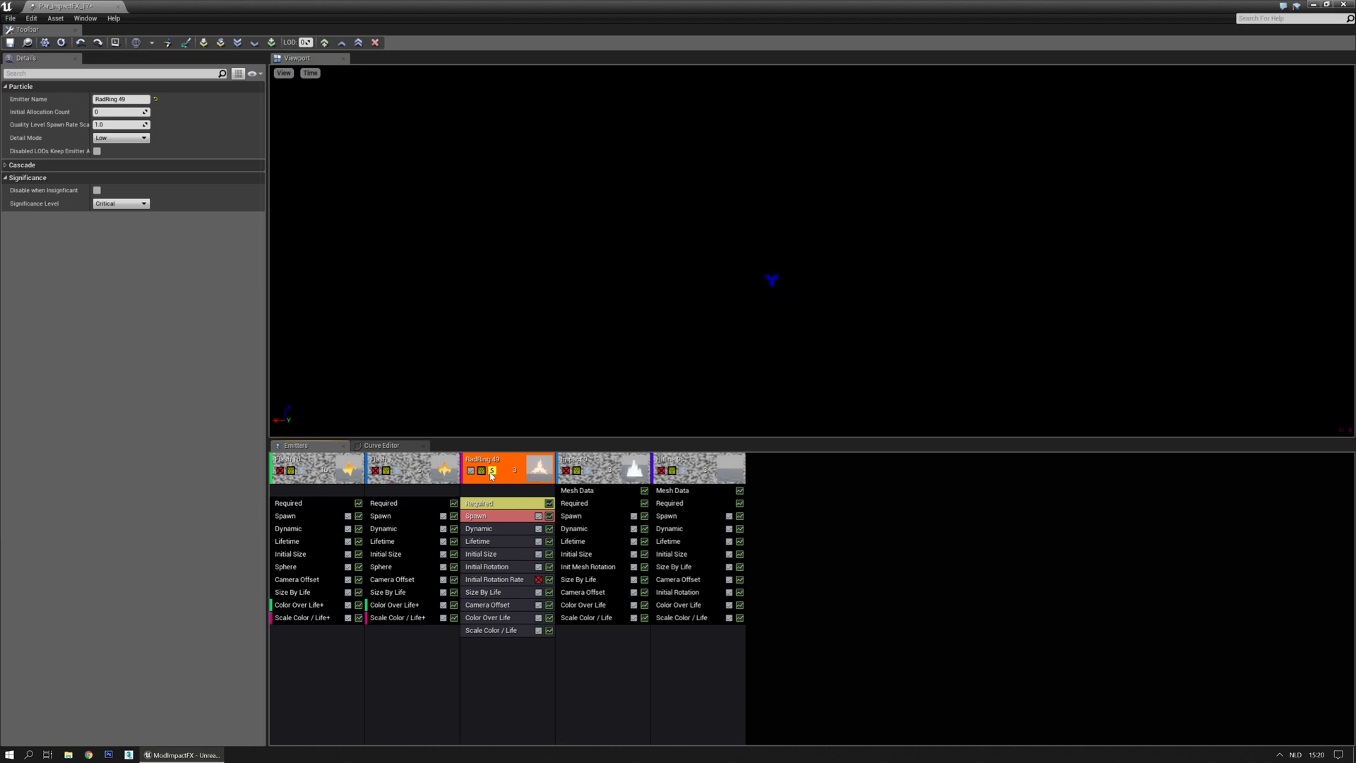
left_click(491, 471)
Try an Out Val of R 1, G 1, B 5 for the first Scale Color / Life point of the RadRing emitter.
left_click(507, 631)
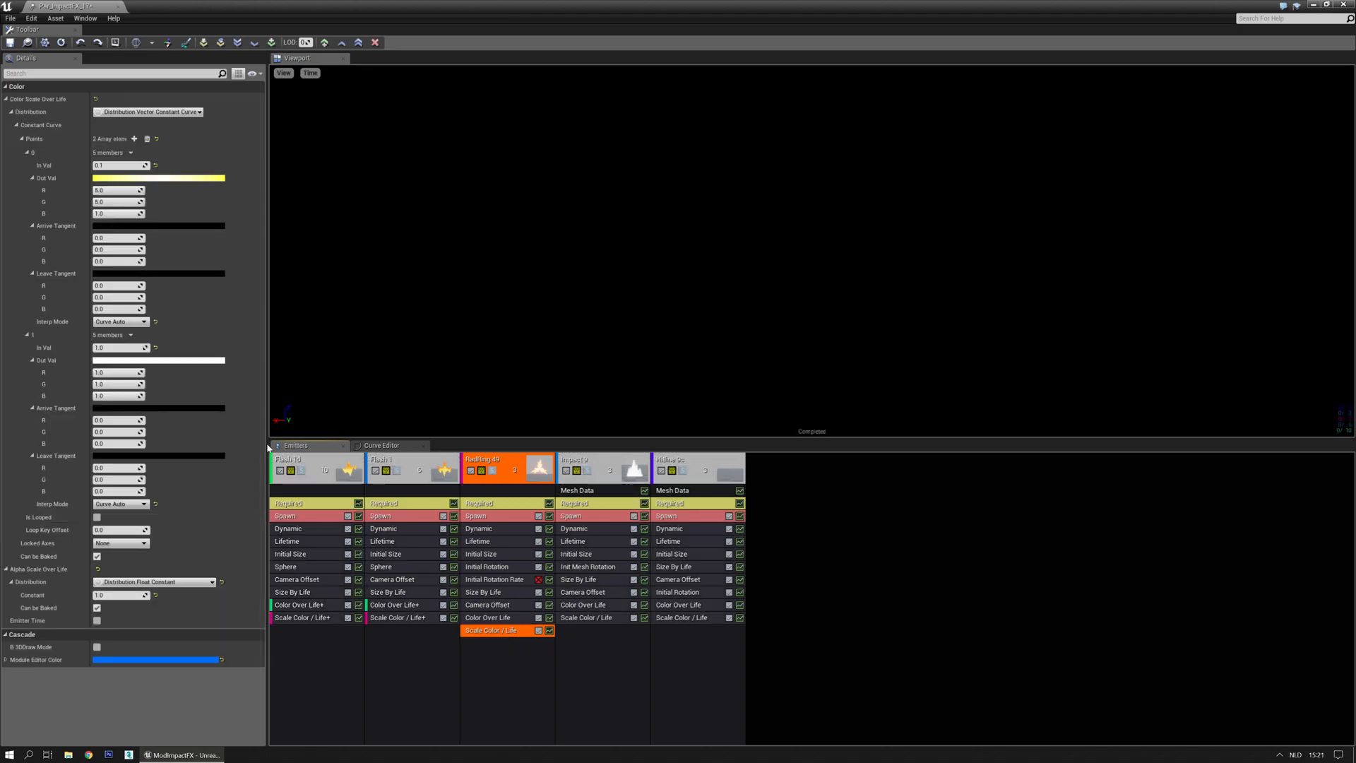
left_click(109, 189)
type("1")
key("Tab")
type("1")
key("Tab")
type("5")
key("Return")
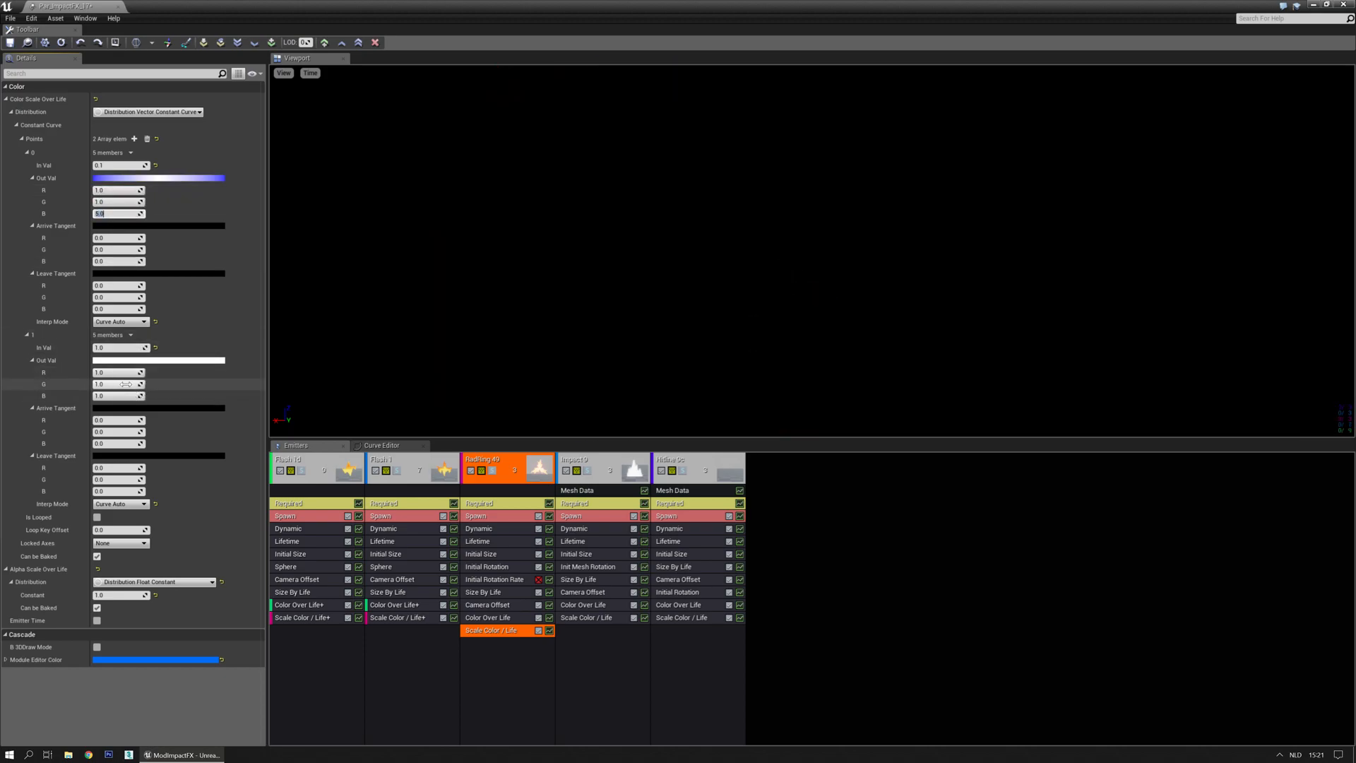
left_click(540, 372)
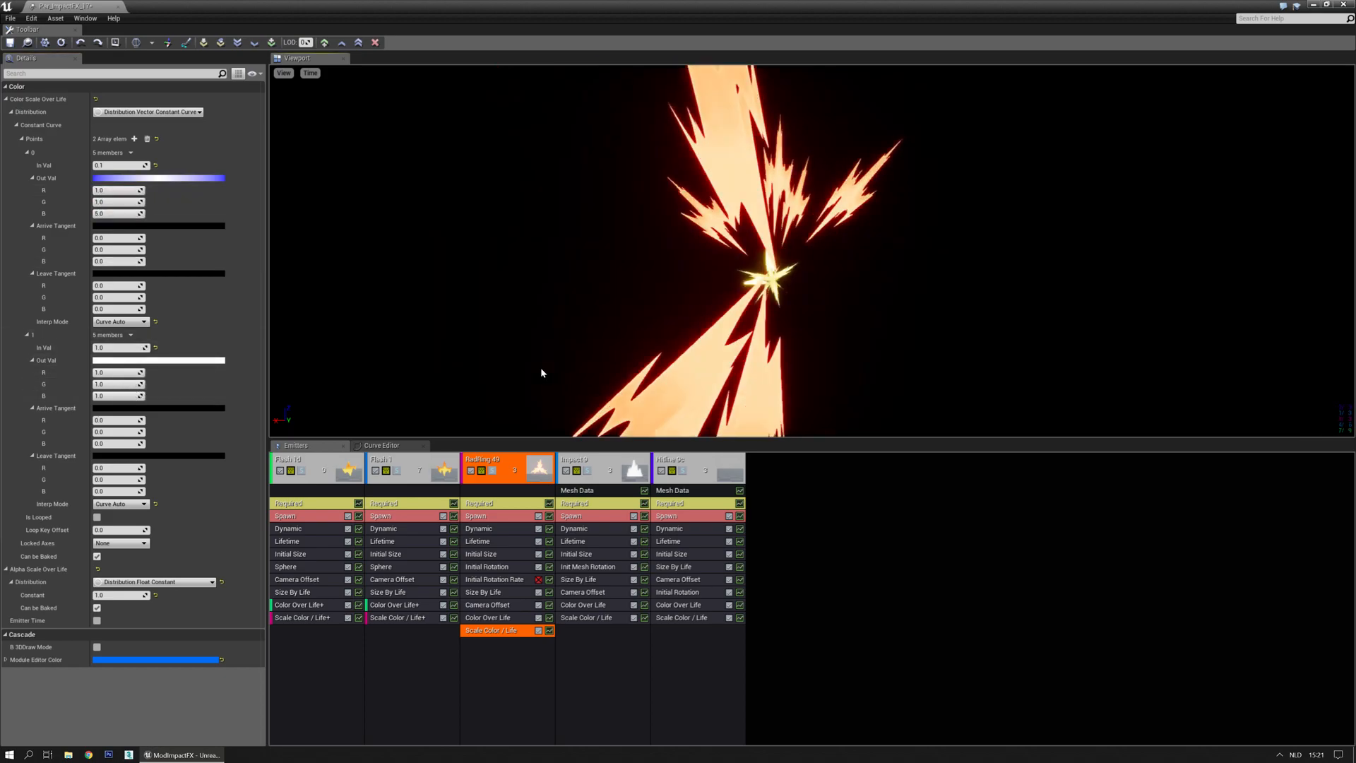
Solo the RadRing emitter and set its Color Over Life constant to R 0.3 and G 0.3.
left_click(492, 471)
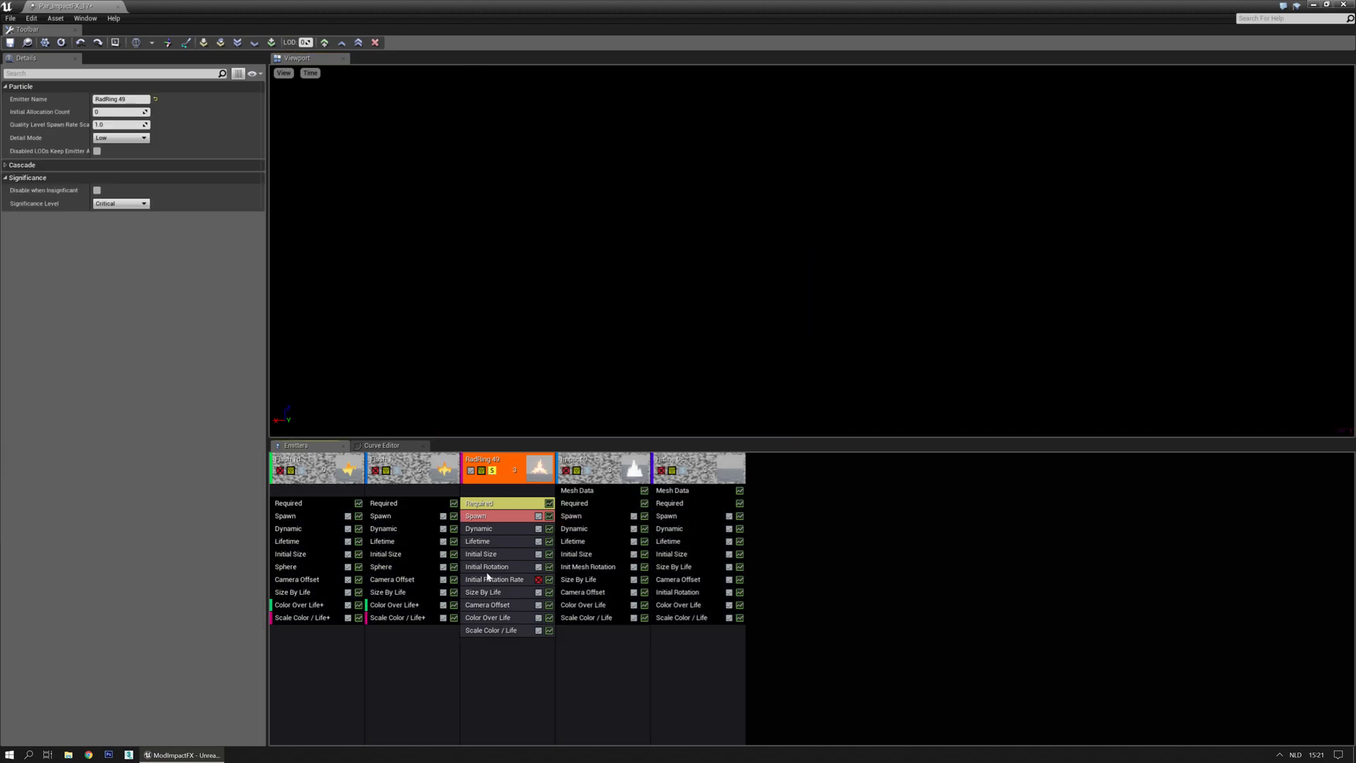
left_click(486, 618)
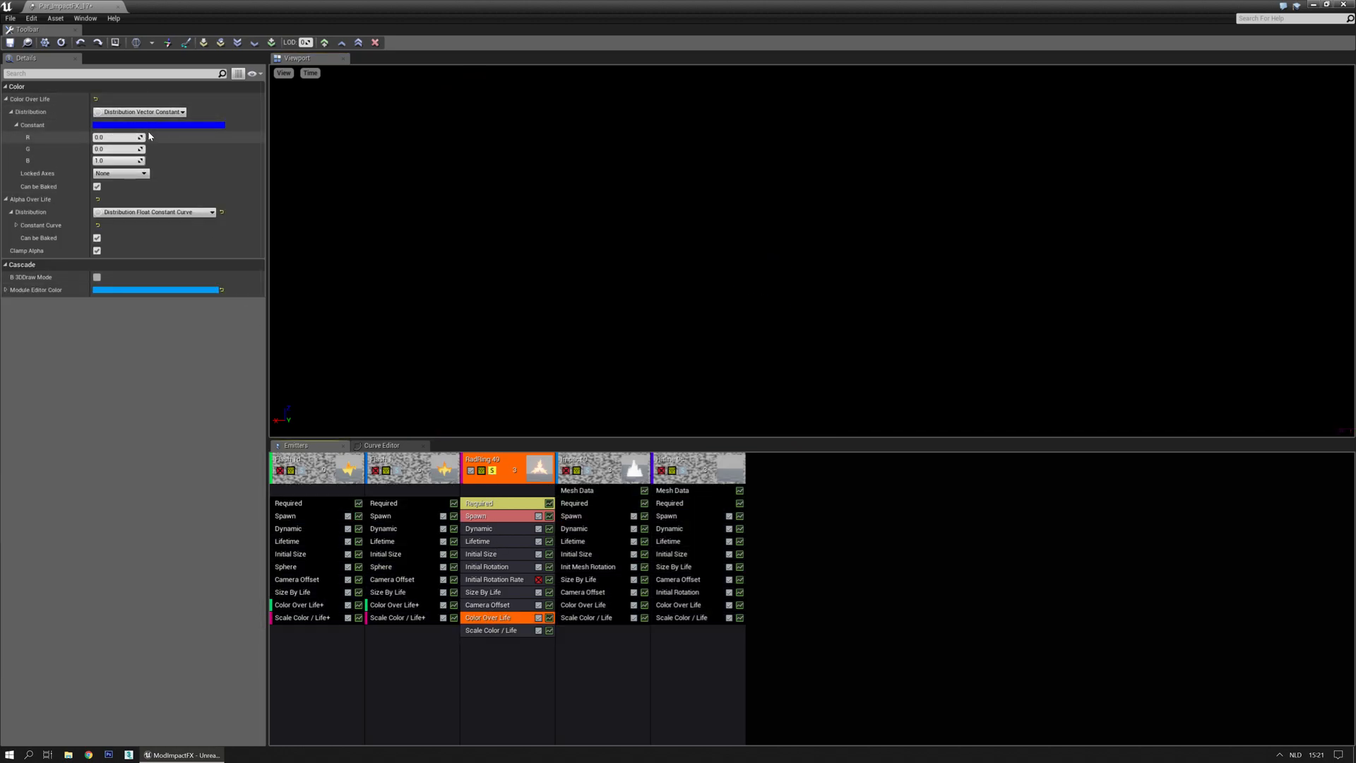
left_click(113, 137)
type("0.3")
key("Tab")
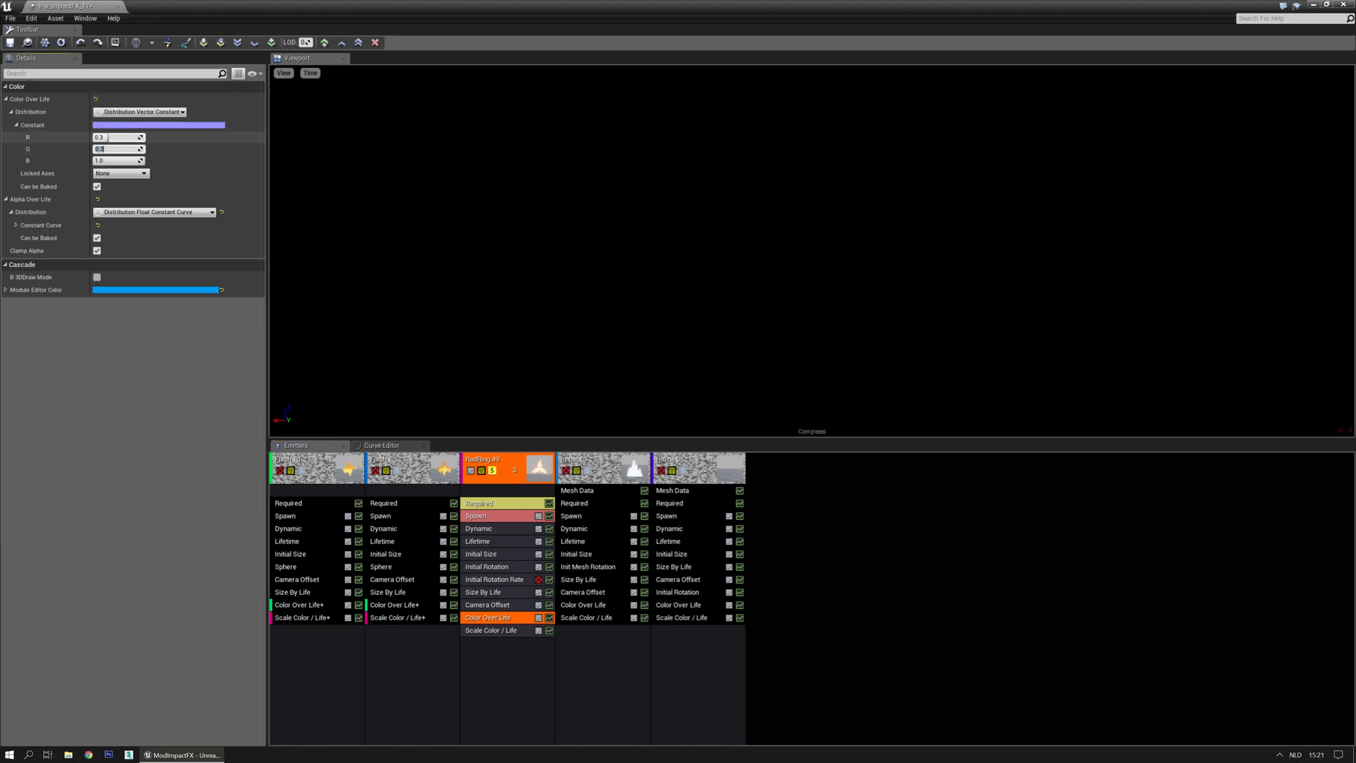
key("Return")
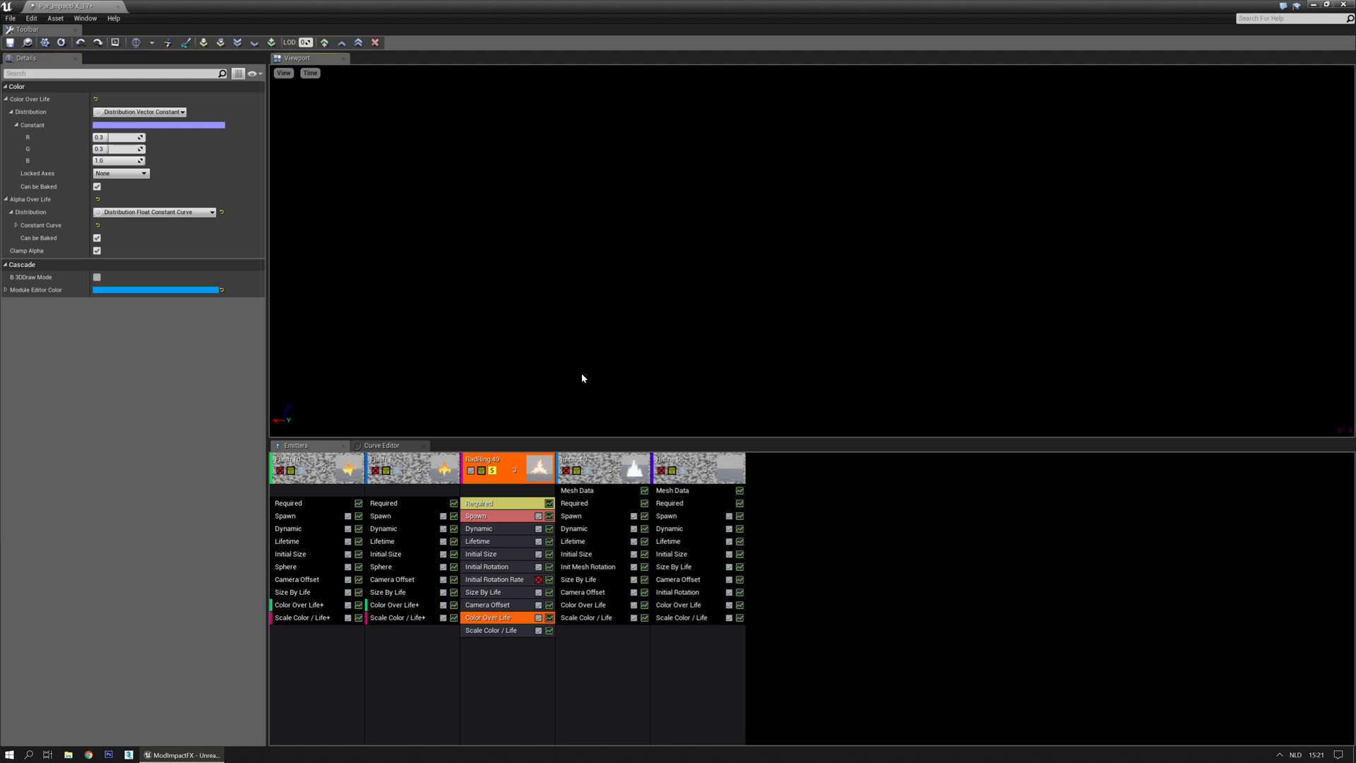
Try a constant of 0.6 for the HueShift parameter in the RadRing emitter's Dynamic module.
left_click(489, 630)
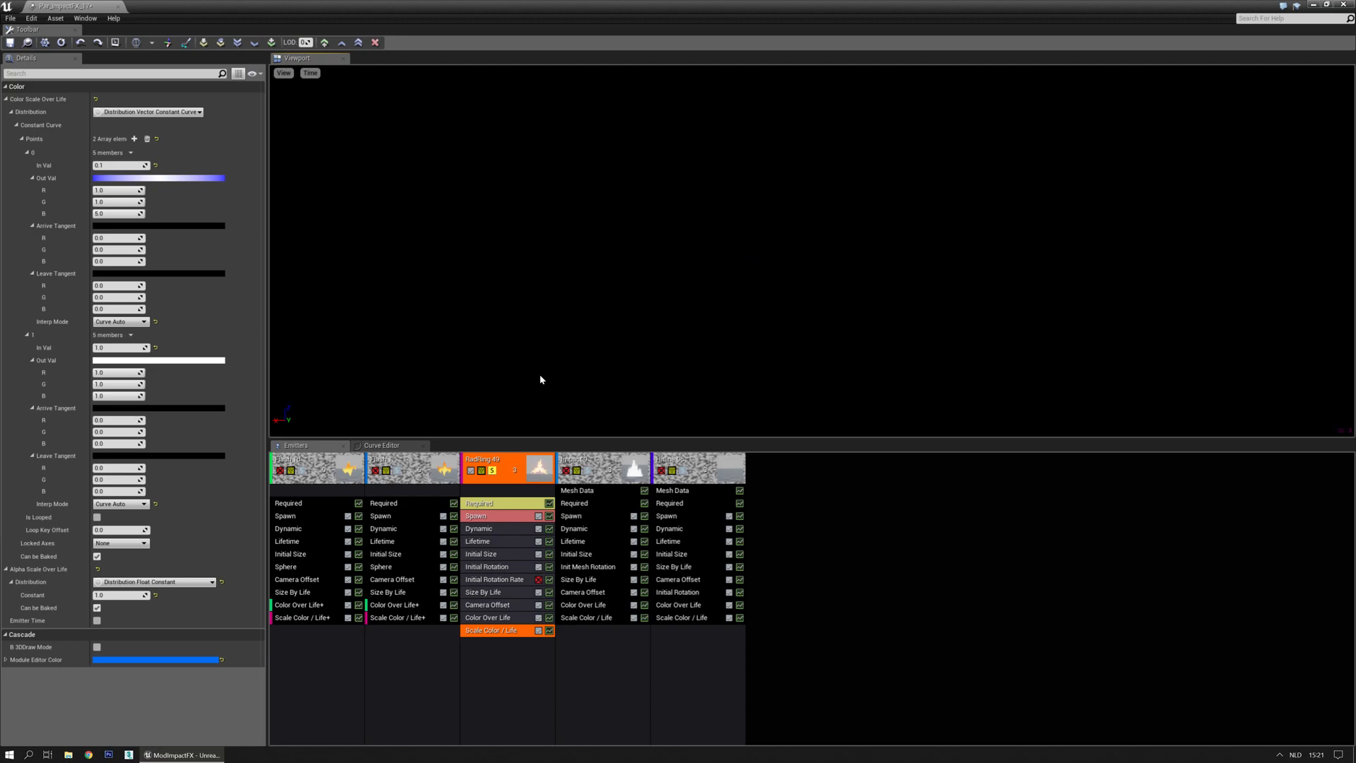
left_click(489, 529)
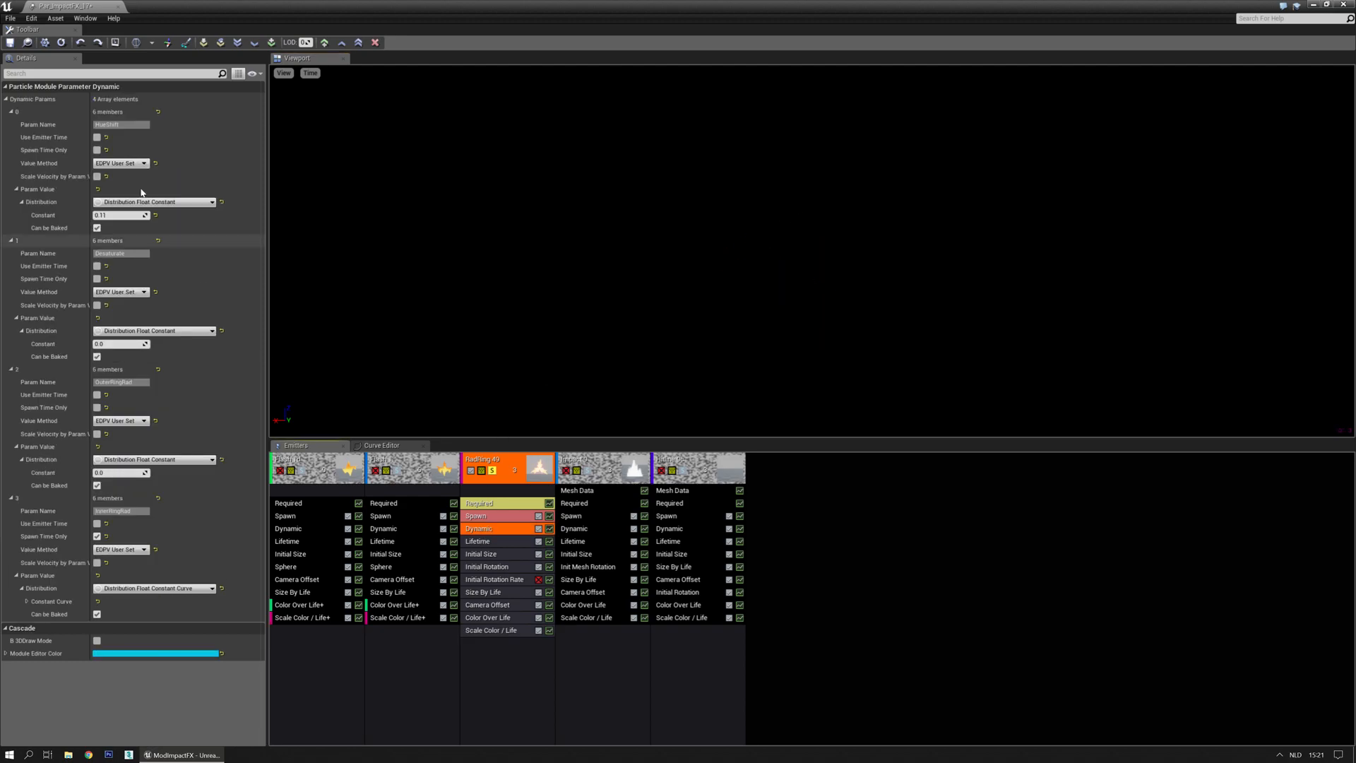
left_click(120, 215)
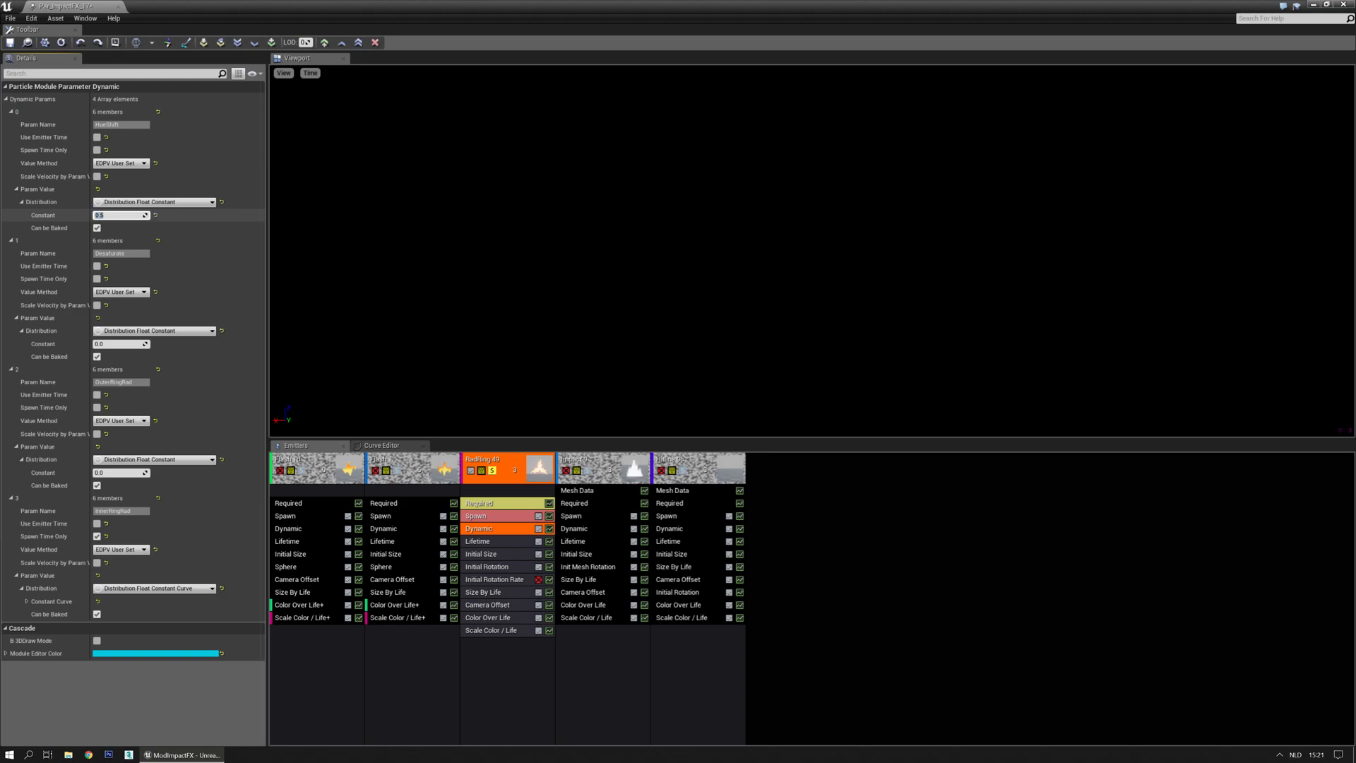
type("0.6")
left_click(416, 320)
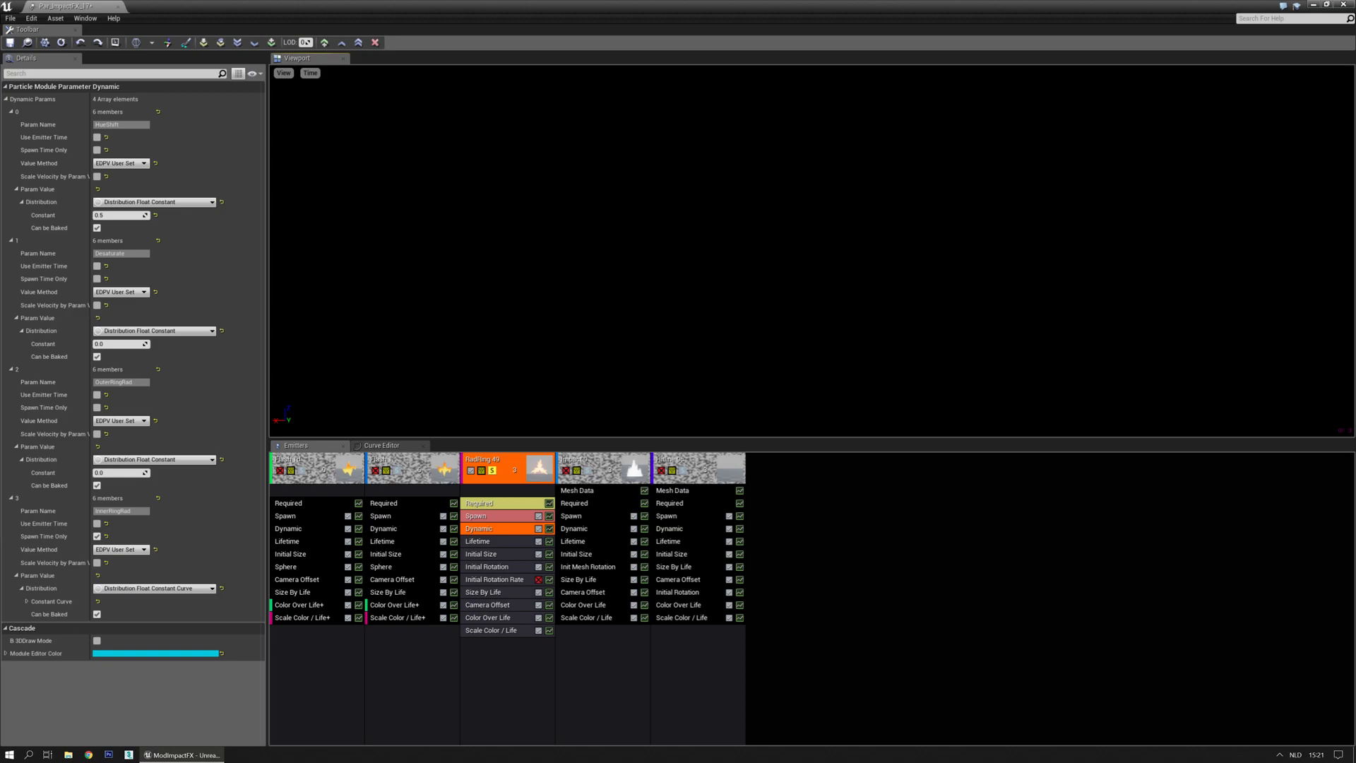
Save the particle system, play the level to check the ring's colour, and reopen the particle system in a maximized window.
left_click(9, 43)
left_click_drag(348, 12, 0, 155)
left_click(191, 43)
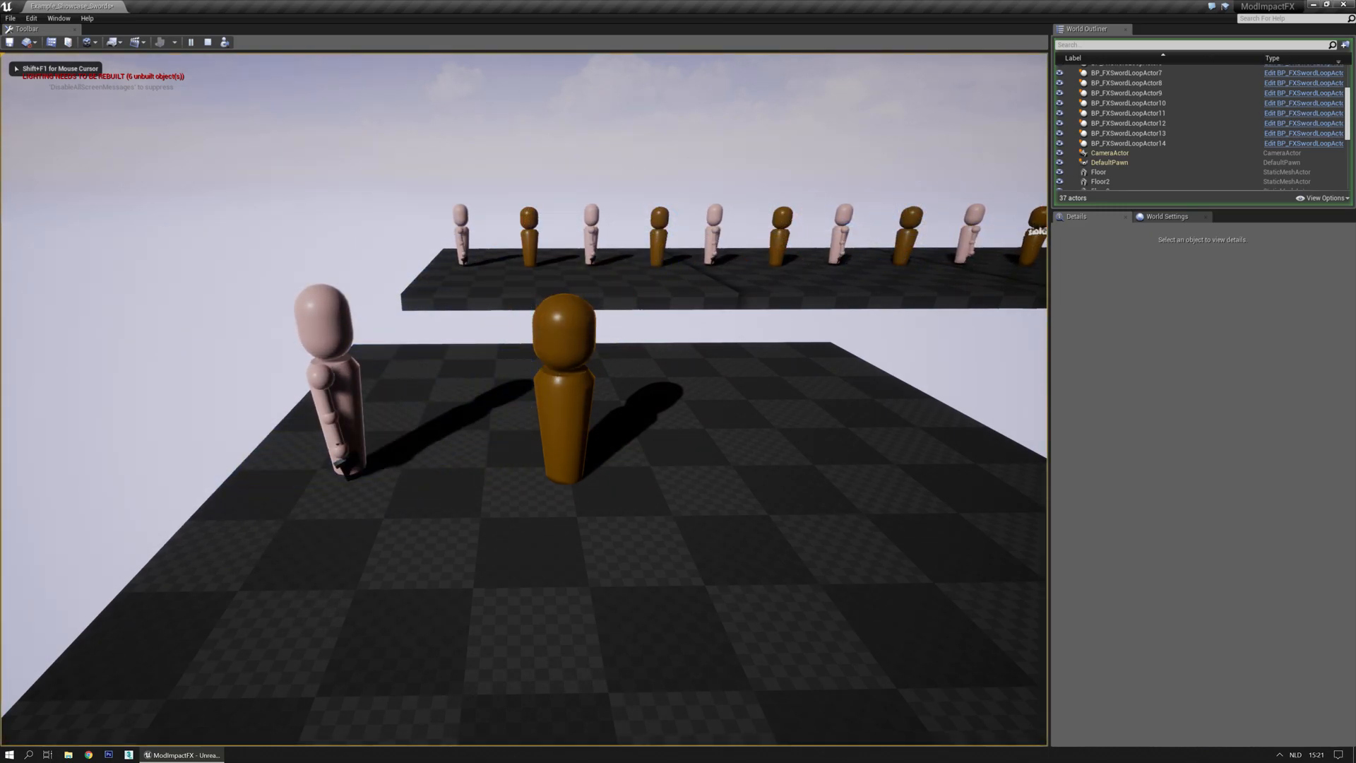
key("Escape")
double_click(1176, 488)
double_click(888, 112)
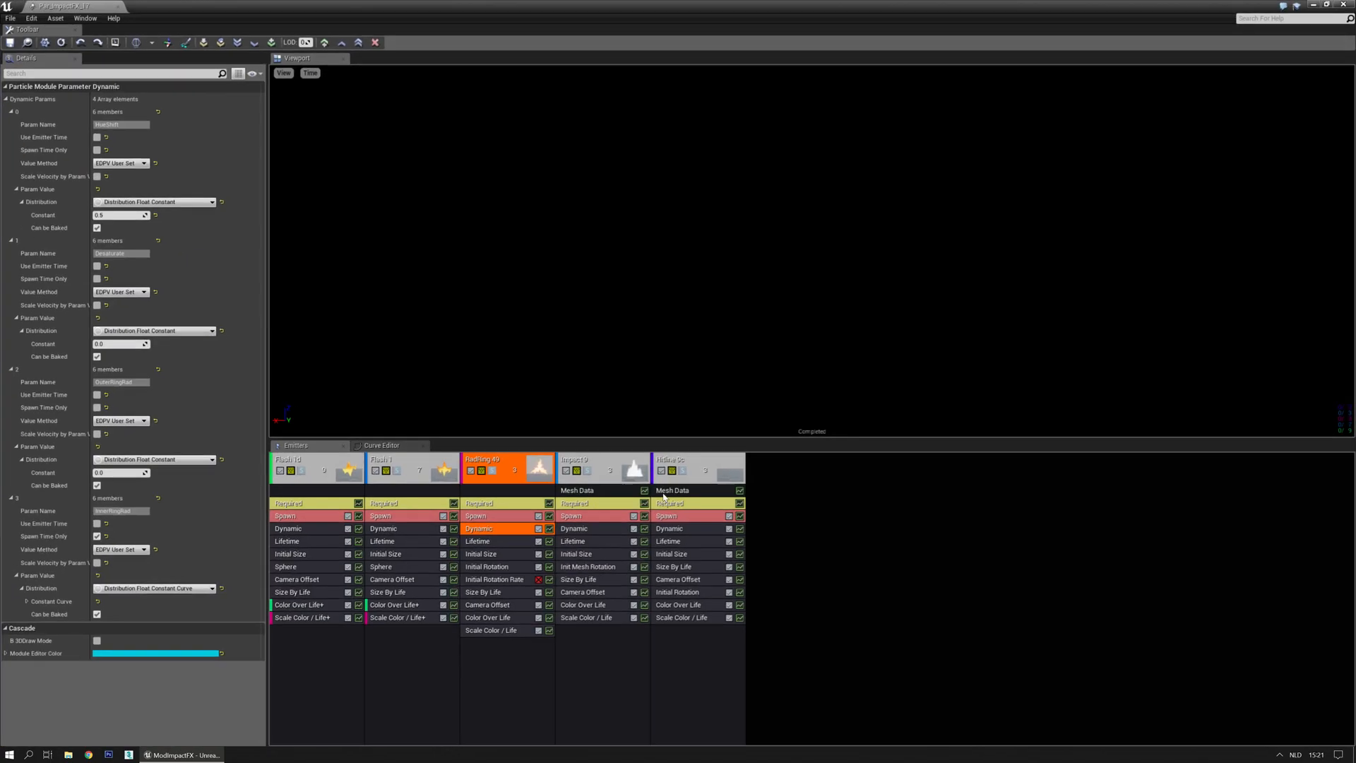
Examine the Impact and RadRing emitters' camera offsets, and inspect the ring's material instance and its parent material before closing both.
left_click(569, 593)
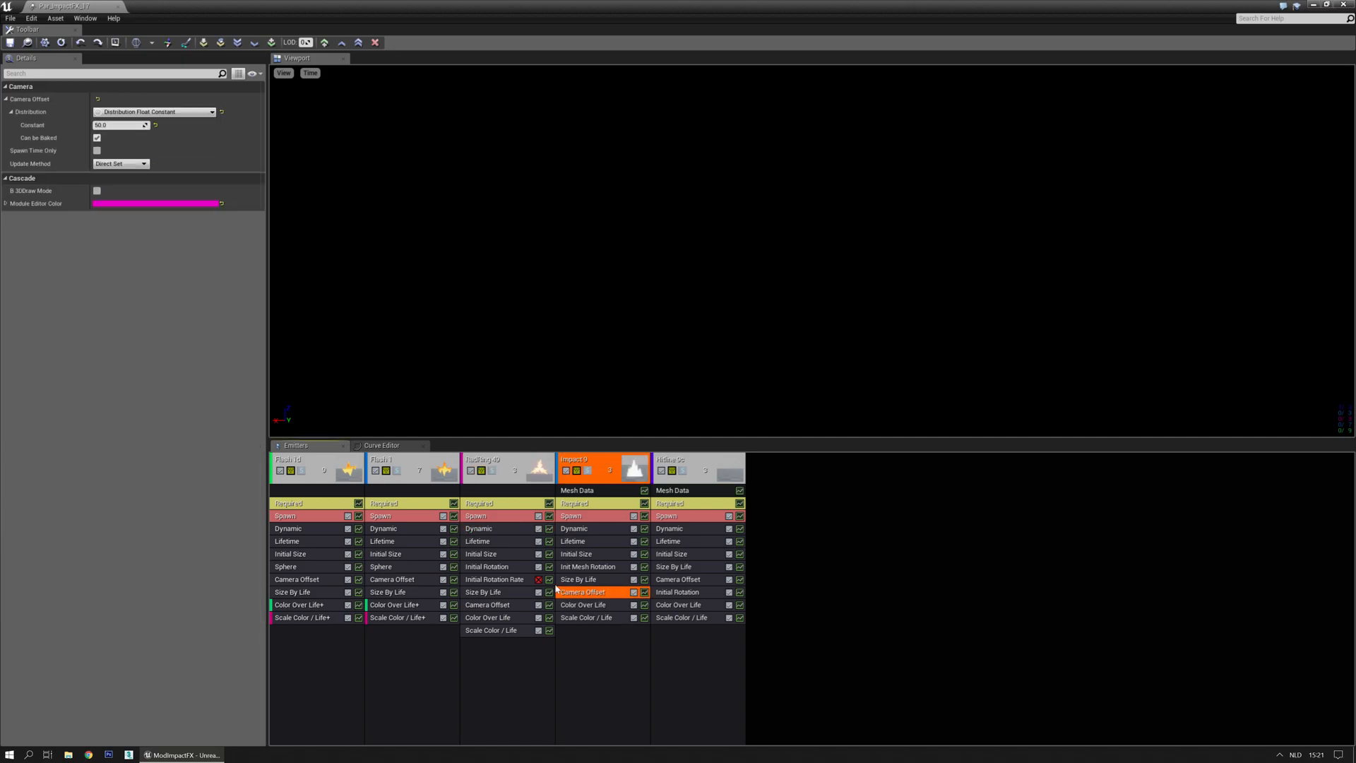
left_click(475, 604)
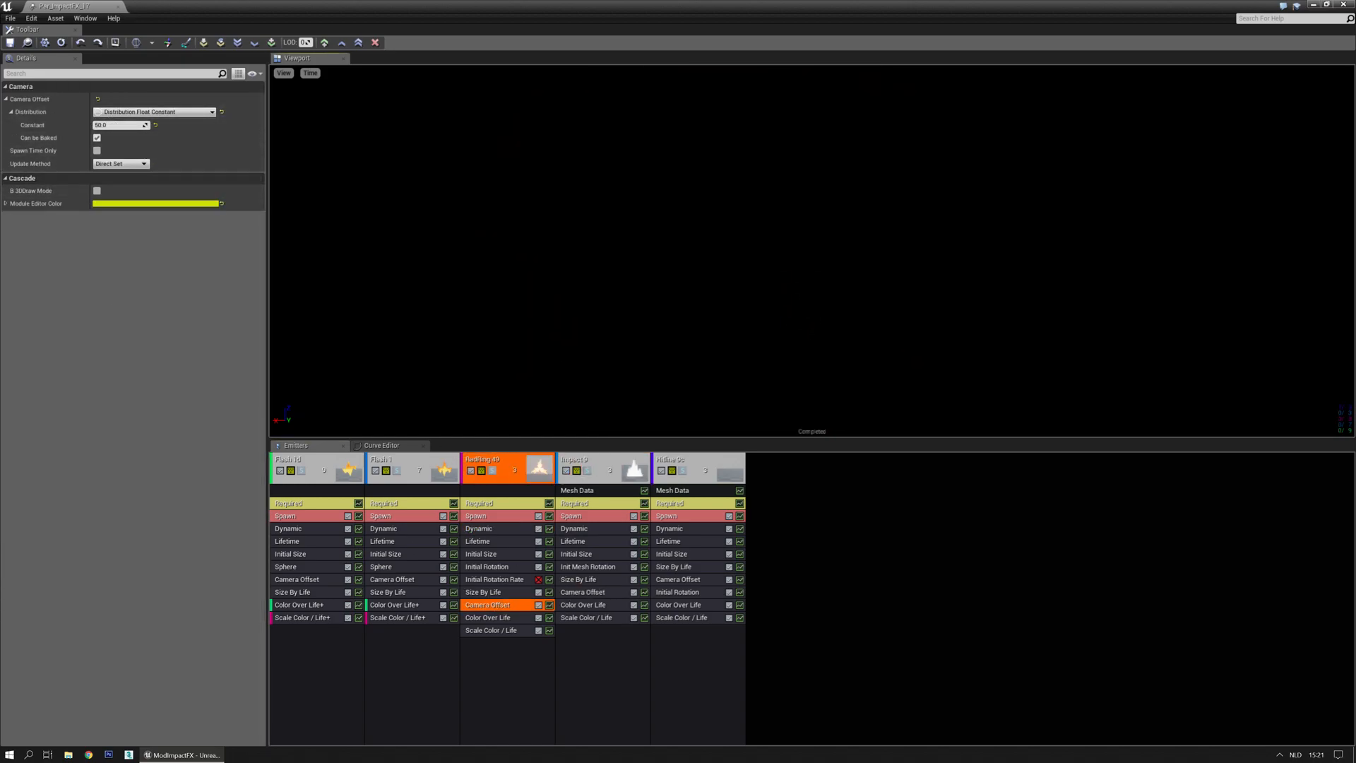
left_click(467, 505)
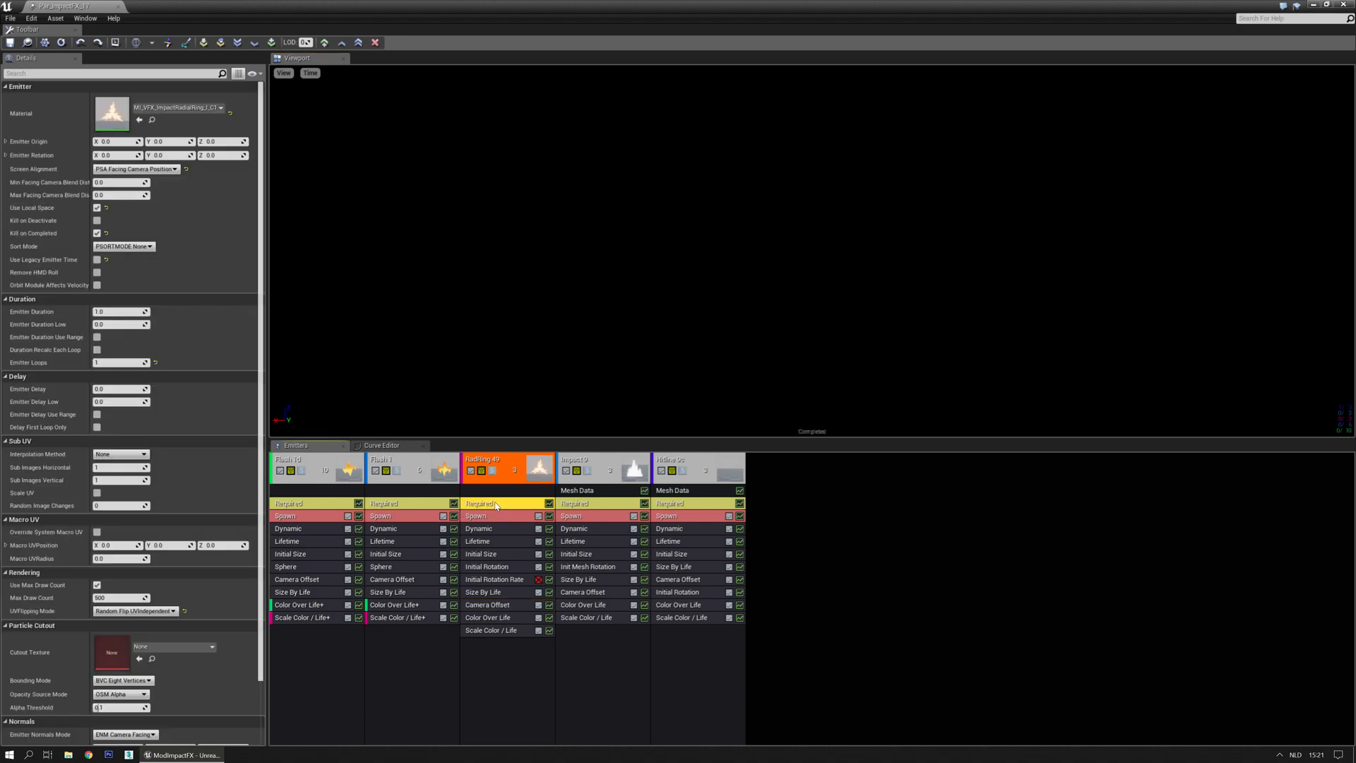
double_click(133, 118)
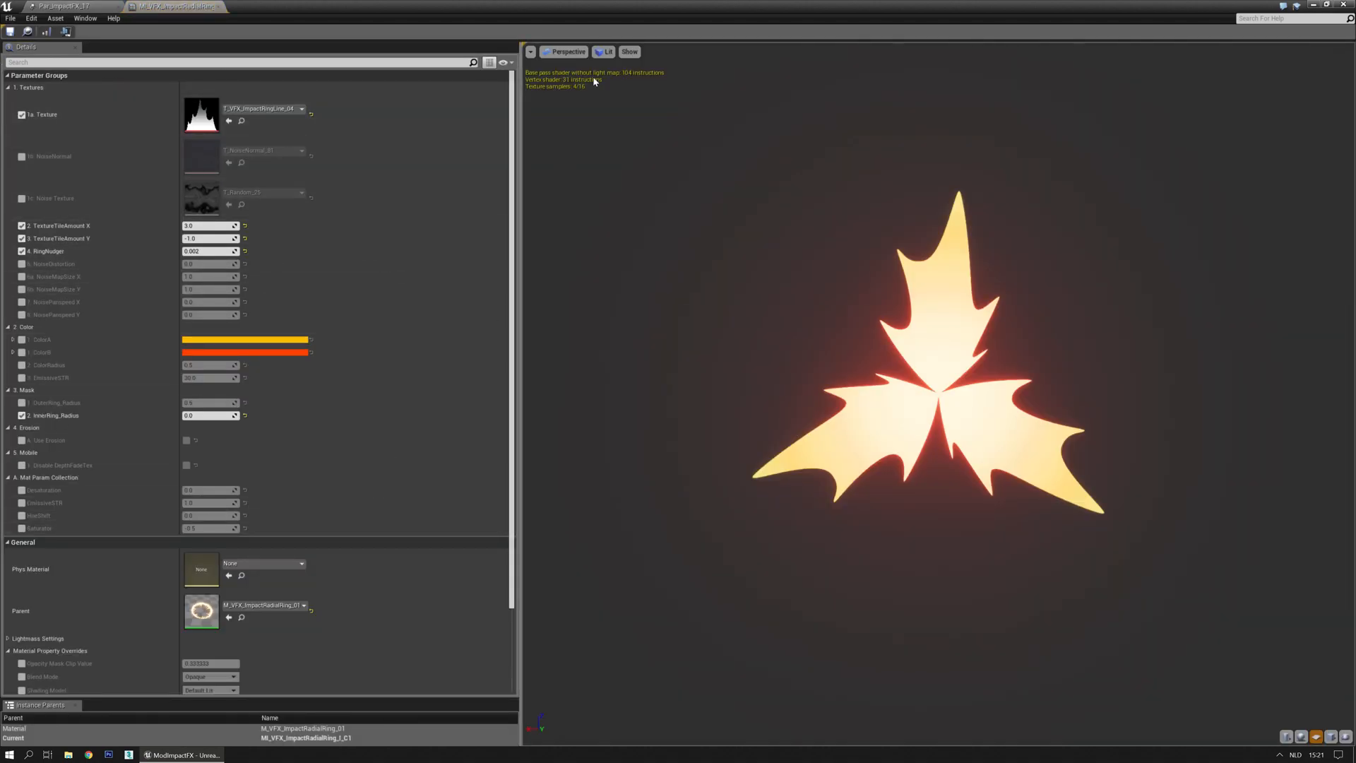
double_click(210, 614)
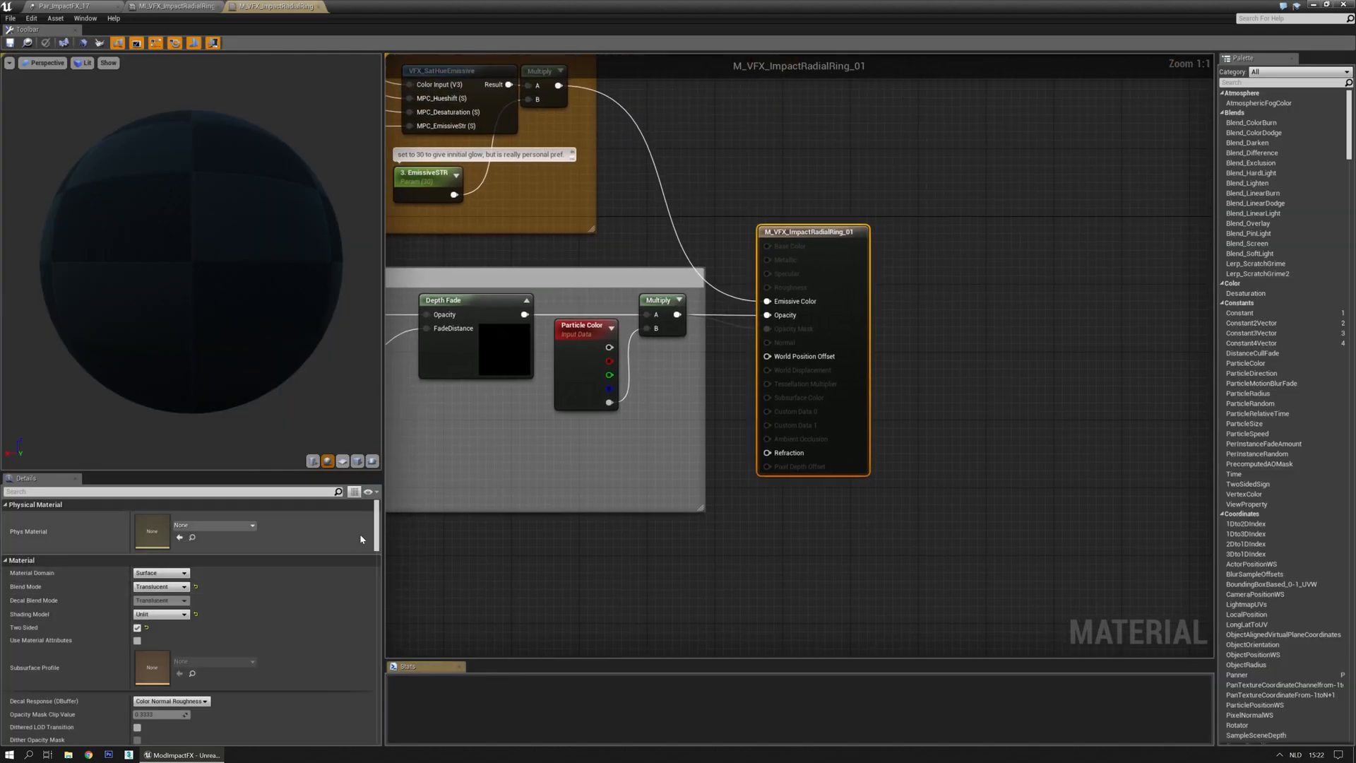
right_click_drag(604, 608, 844, 563)
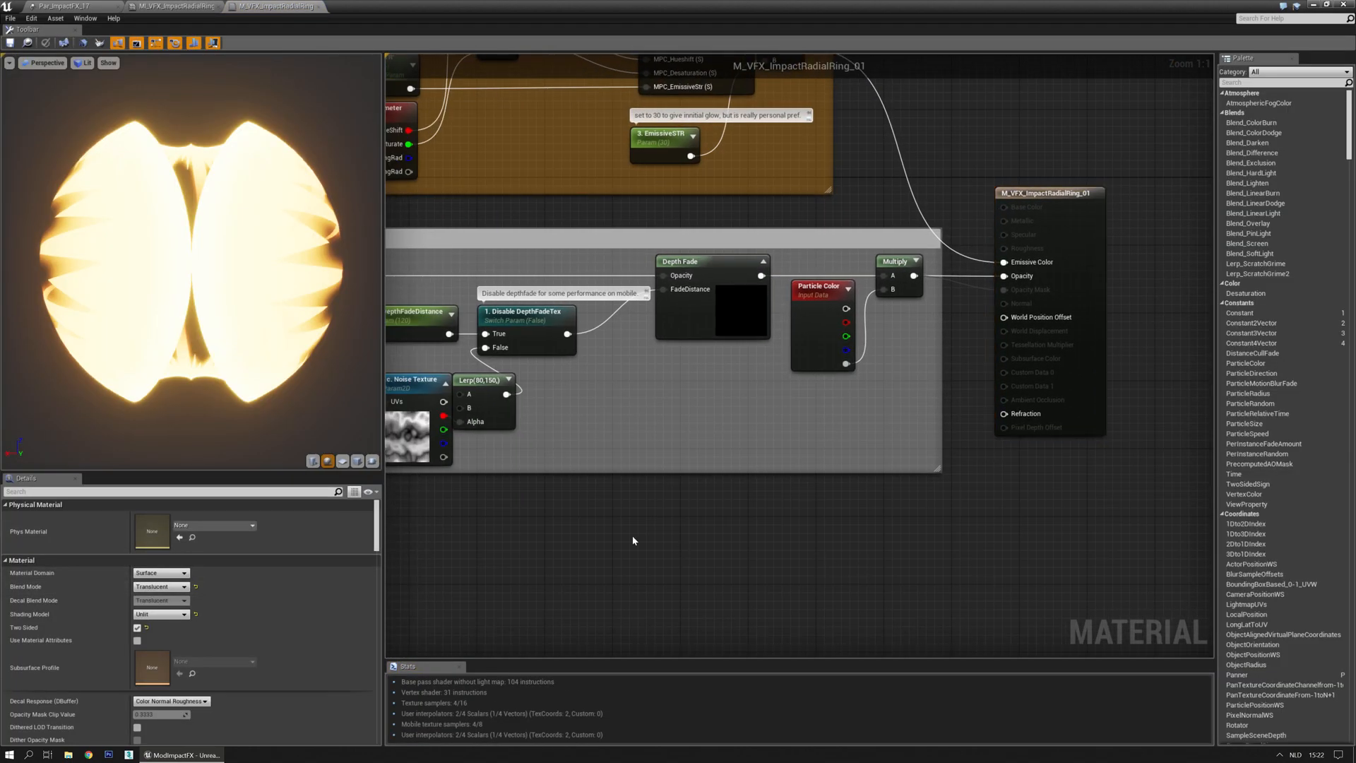
left_click(319, 7)
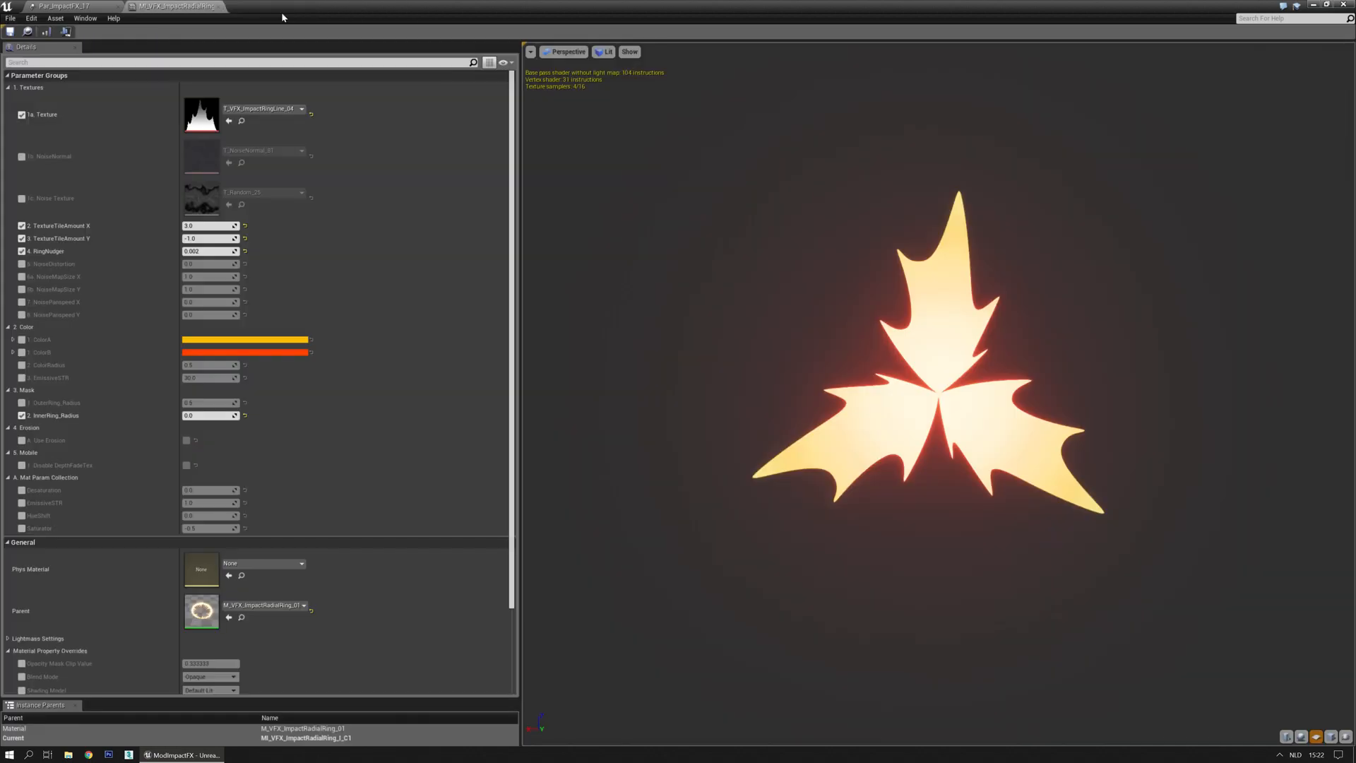
left_click(218, 7)
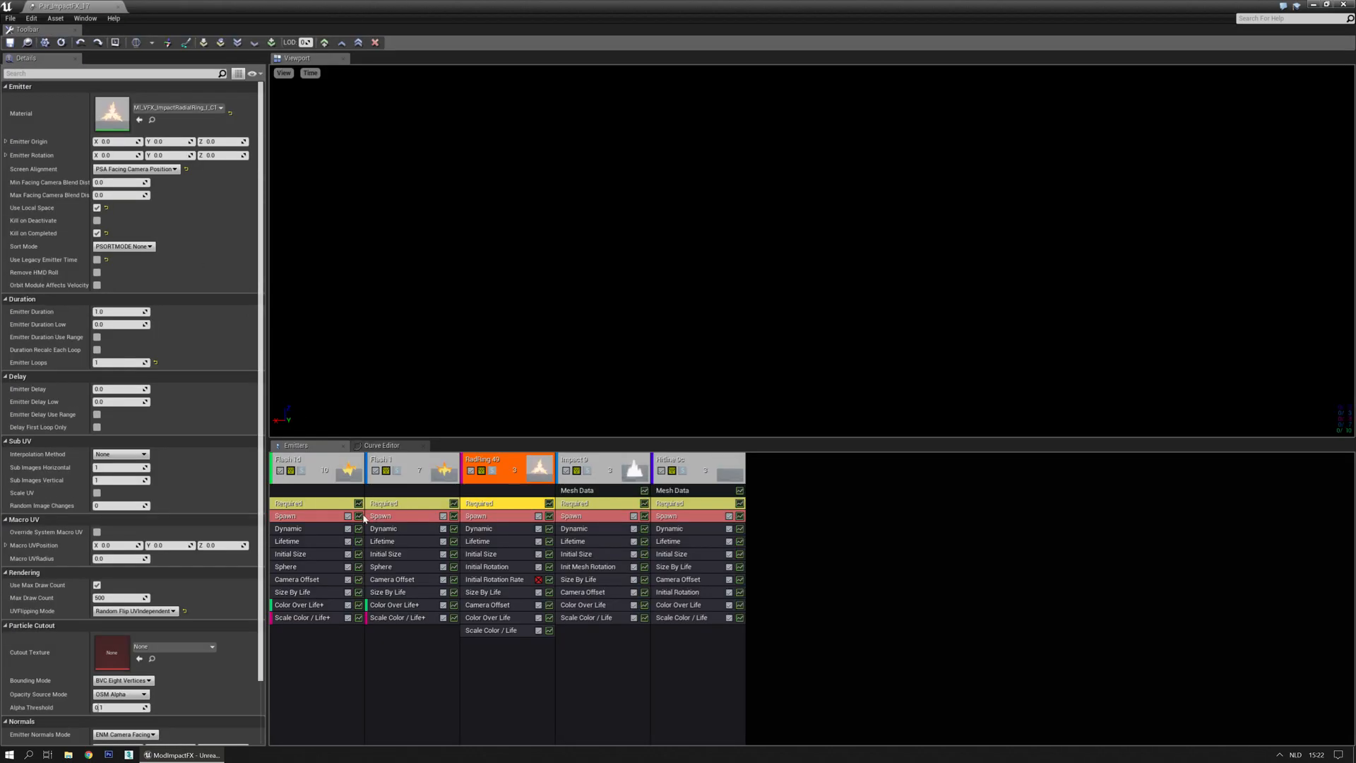
Try a first Scale Color / Life point Out Val of R 10, G 10, B 50 on the RadRing emitter and replay the effect.
left_click(487, 630)
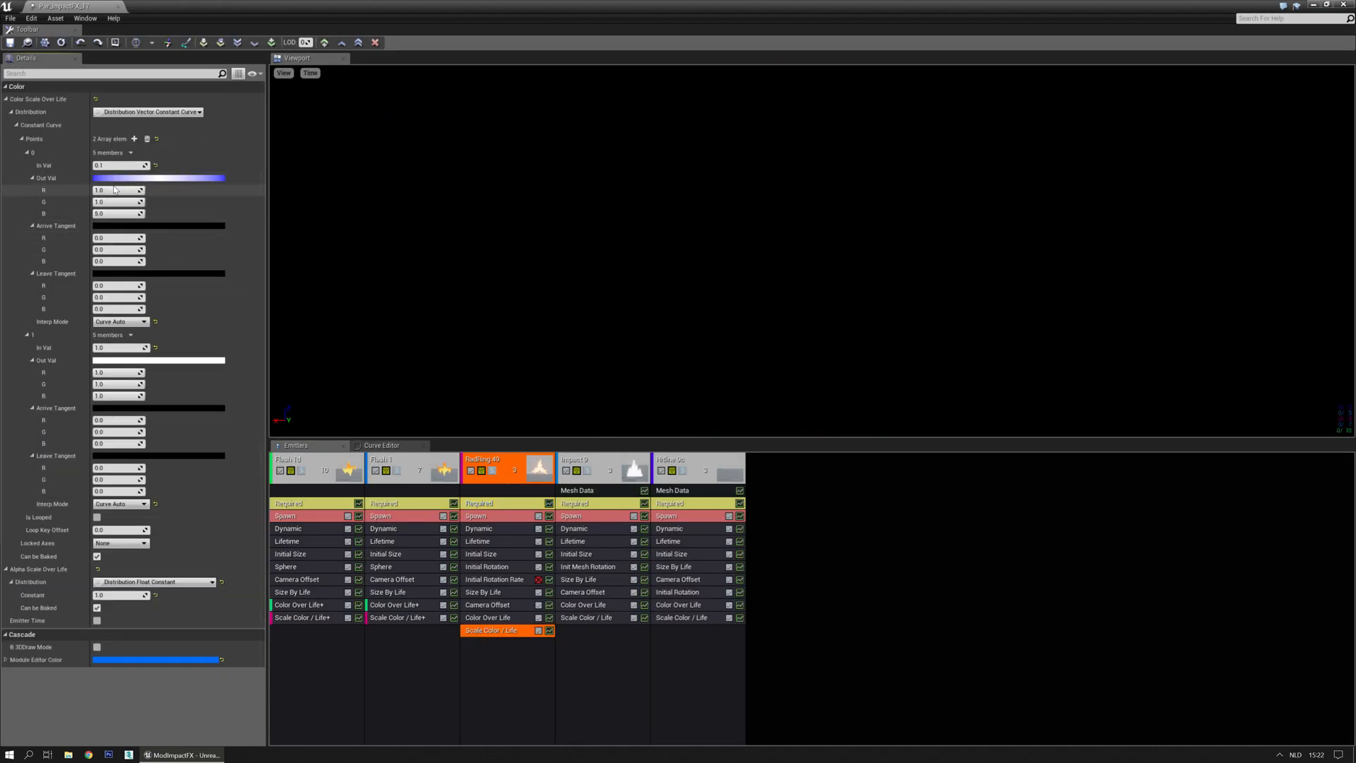
type("10")
key("Tab")
type("10")
key("Tab")
type("50")
key("Return")
left_click(484, 276)
key("space")
key("space")
key("space")
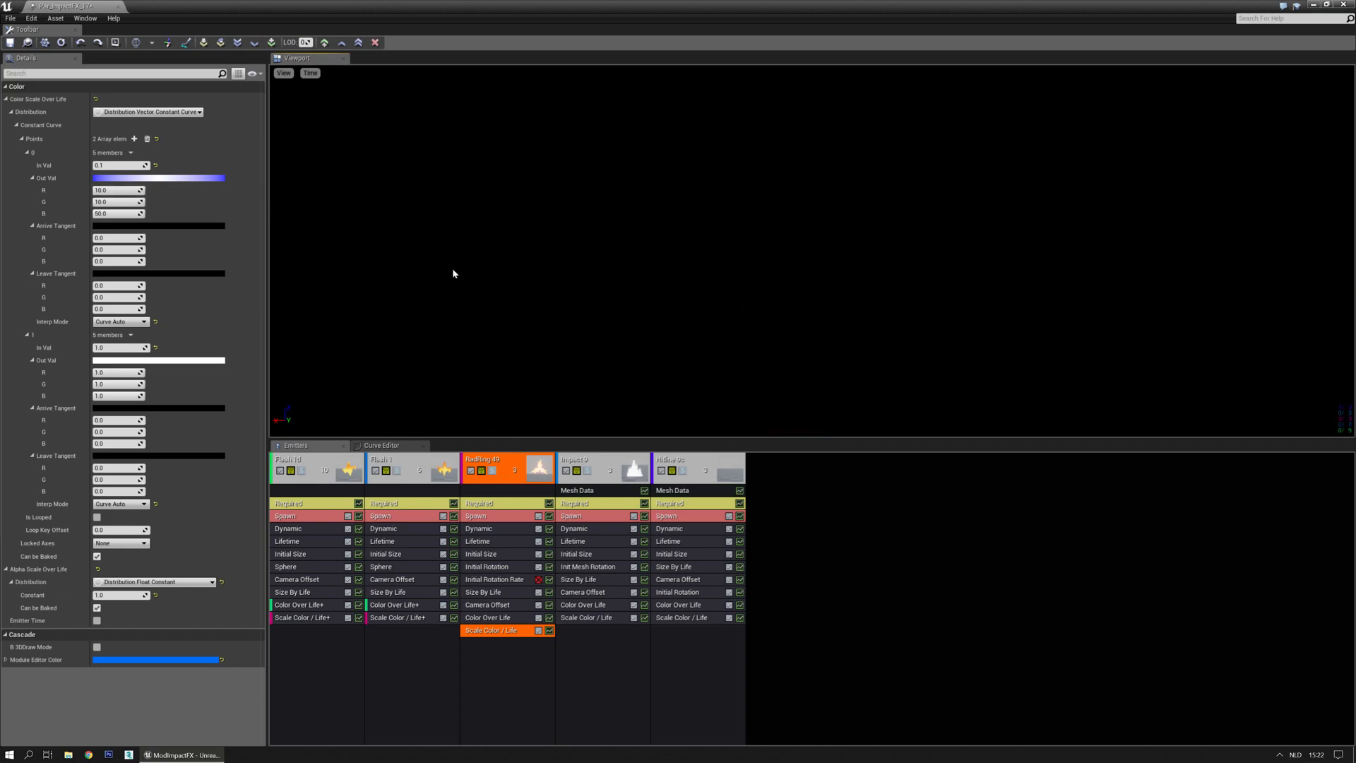
Solo the RadRing emitter and adjust the HueShift constant in its Dynamic module.
left_click(495, 617)
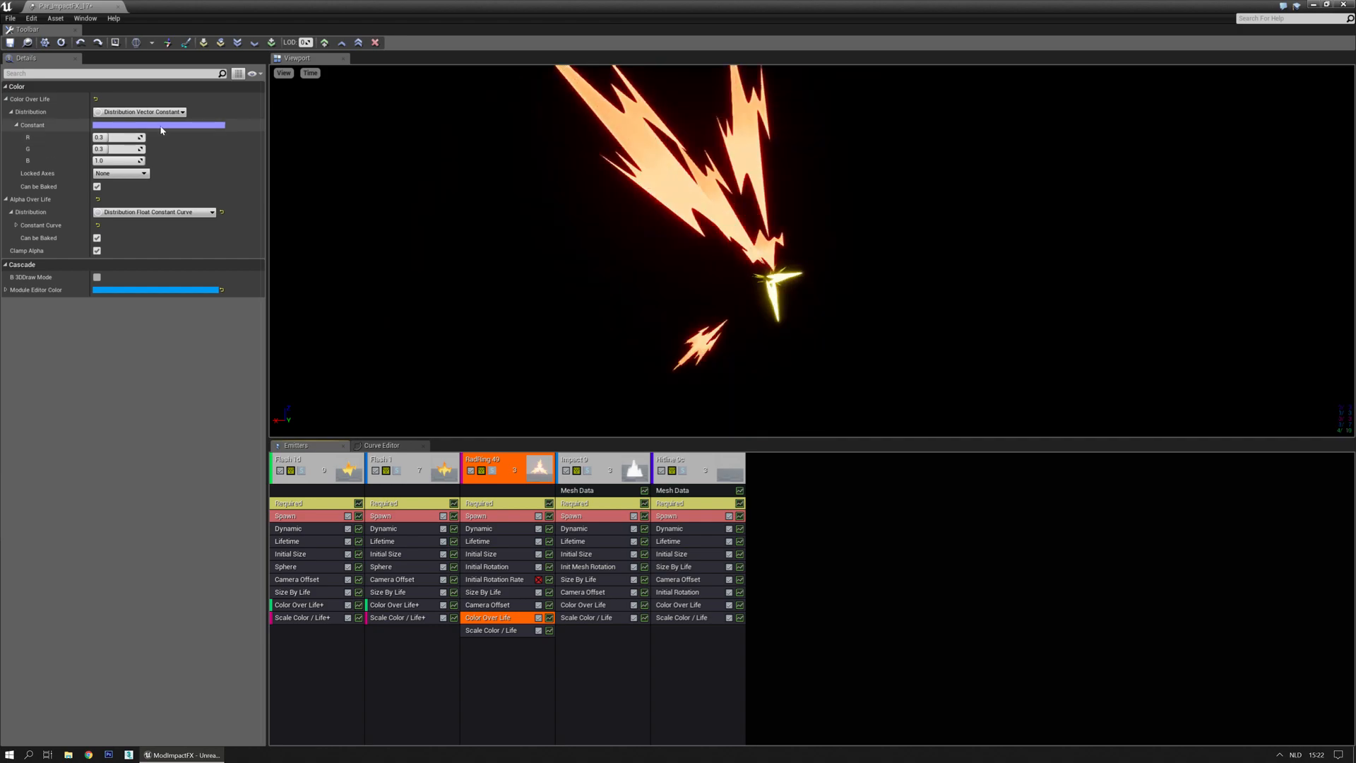
left_click(500, 530)
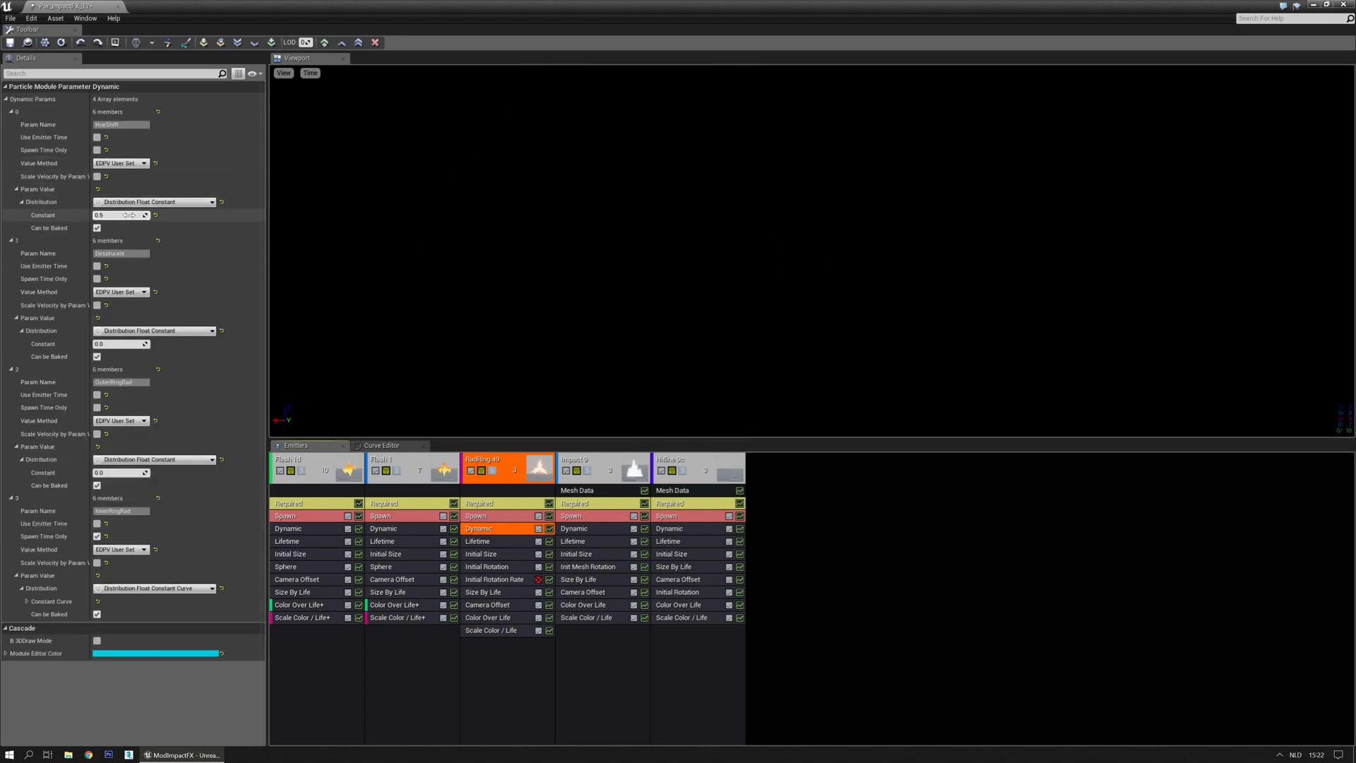
mouse_move(105, 216)
left_mouse_down()
mouse_move(136, 215)
mouse_move(113, 215)
left_mouse_up()
left_click(110, 215)
left_click(493, 470)
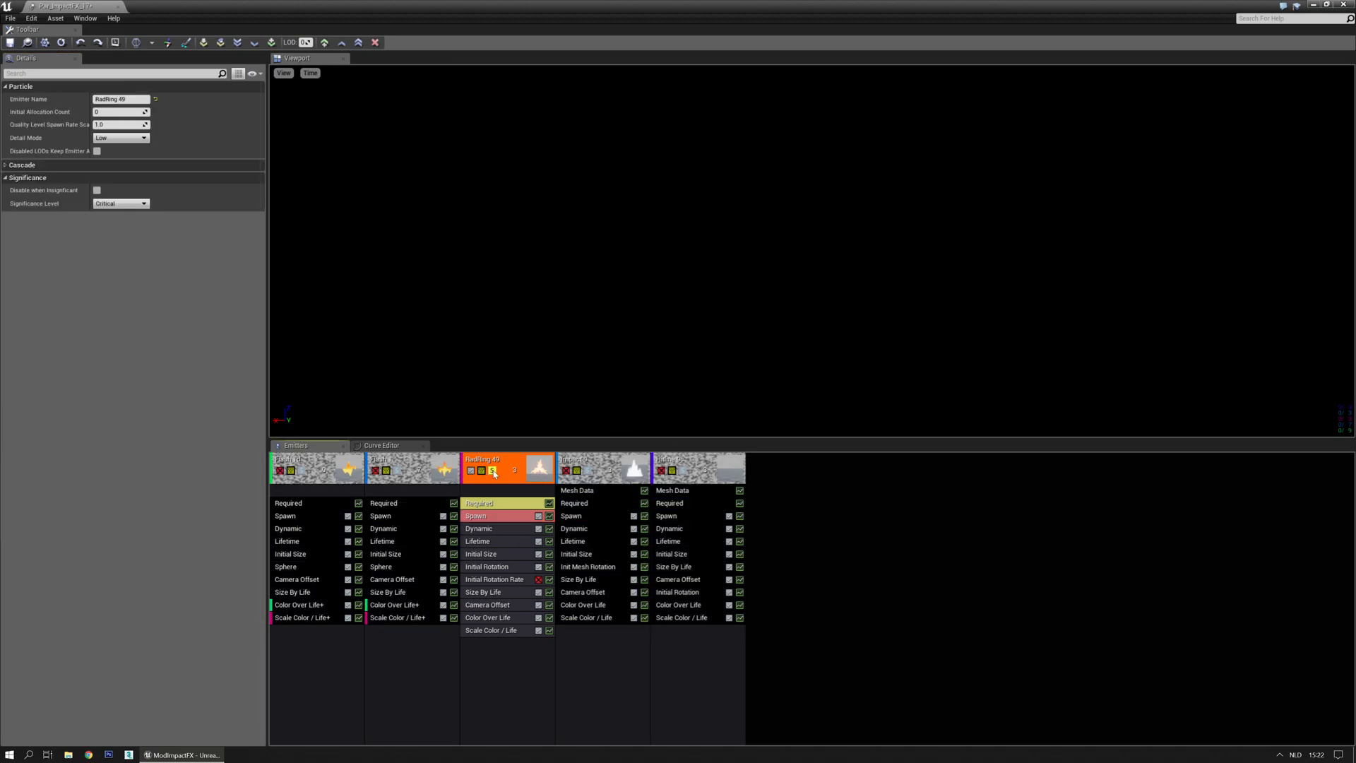
left_click(487, 528)
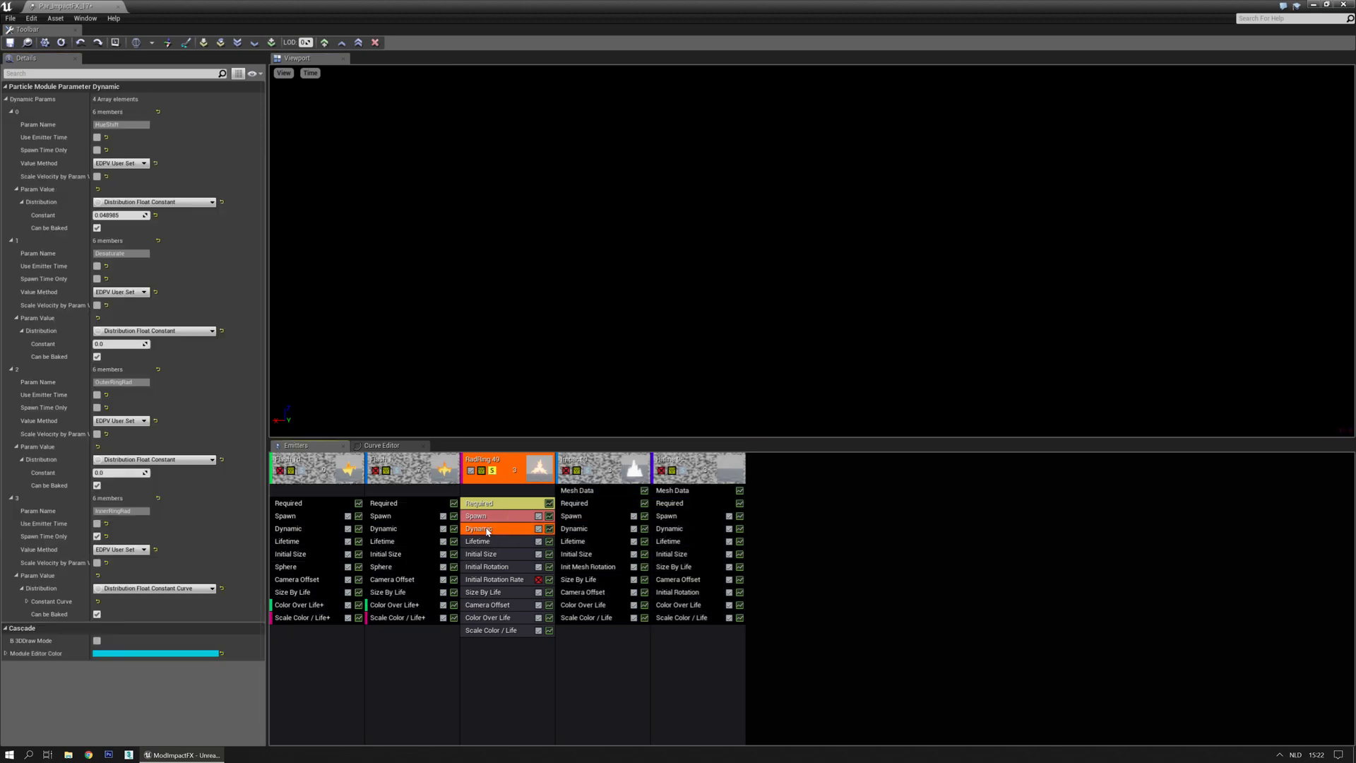
left_click(122, 215)
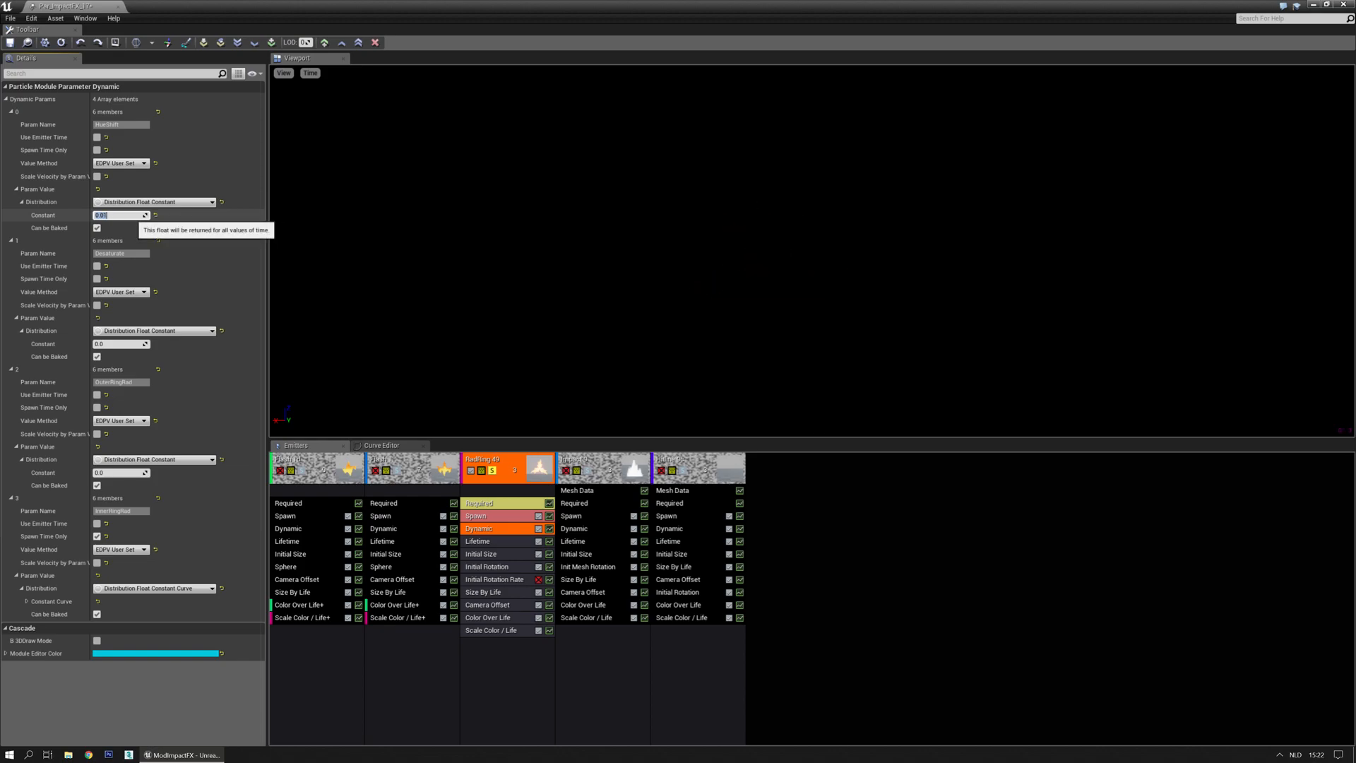
Set the Out Val of the RadRing emitter's first Scale Color / Life point to R 100, G 100, B 0.
left_click(494, 632)
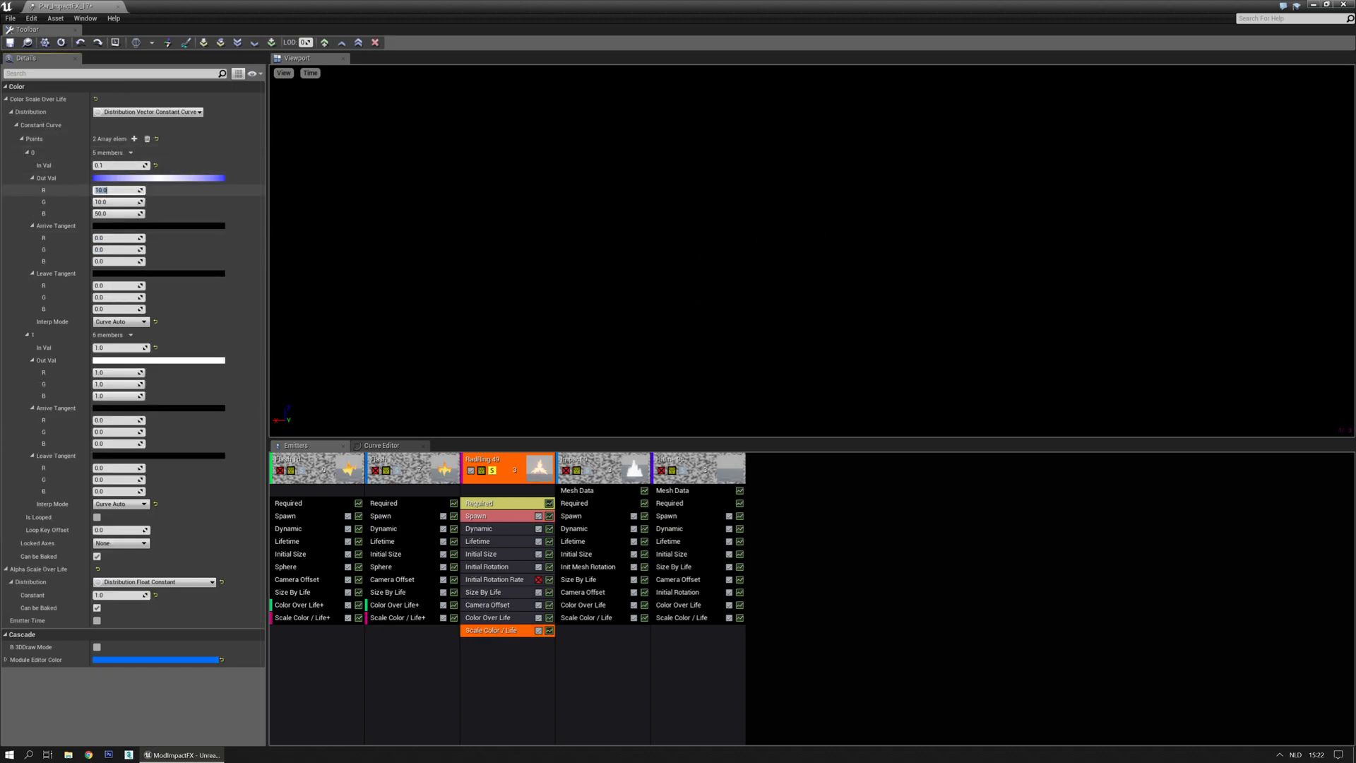
key("Return")
type("10")
key("Return")
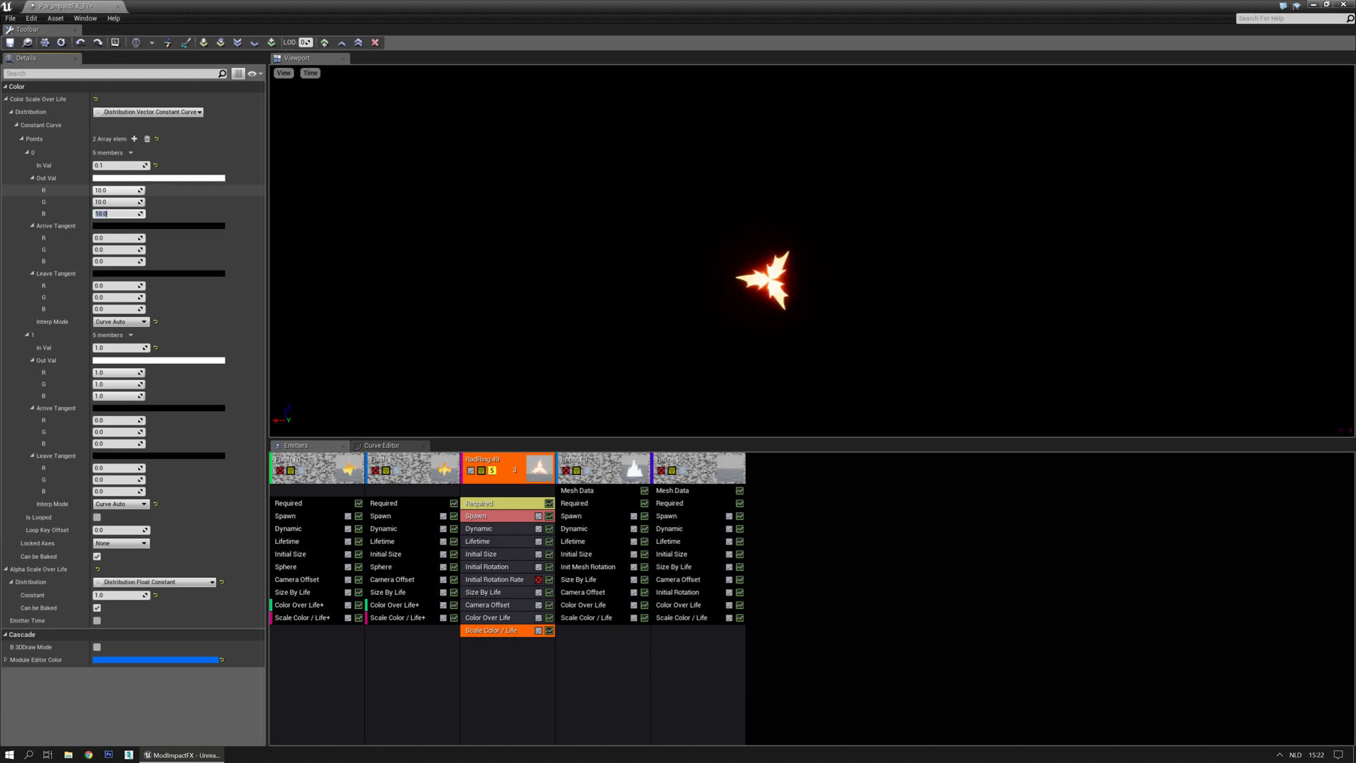
type("0")
key("Return")
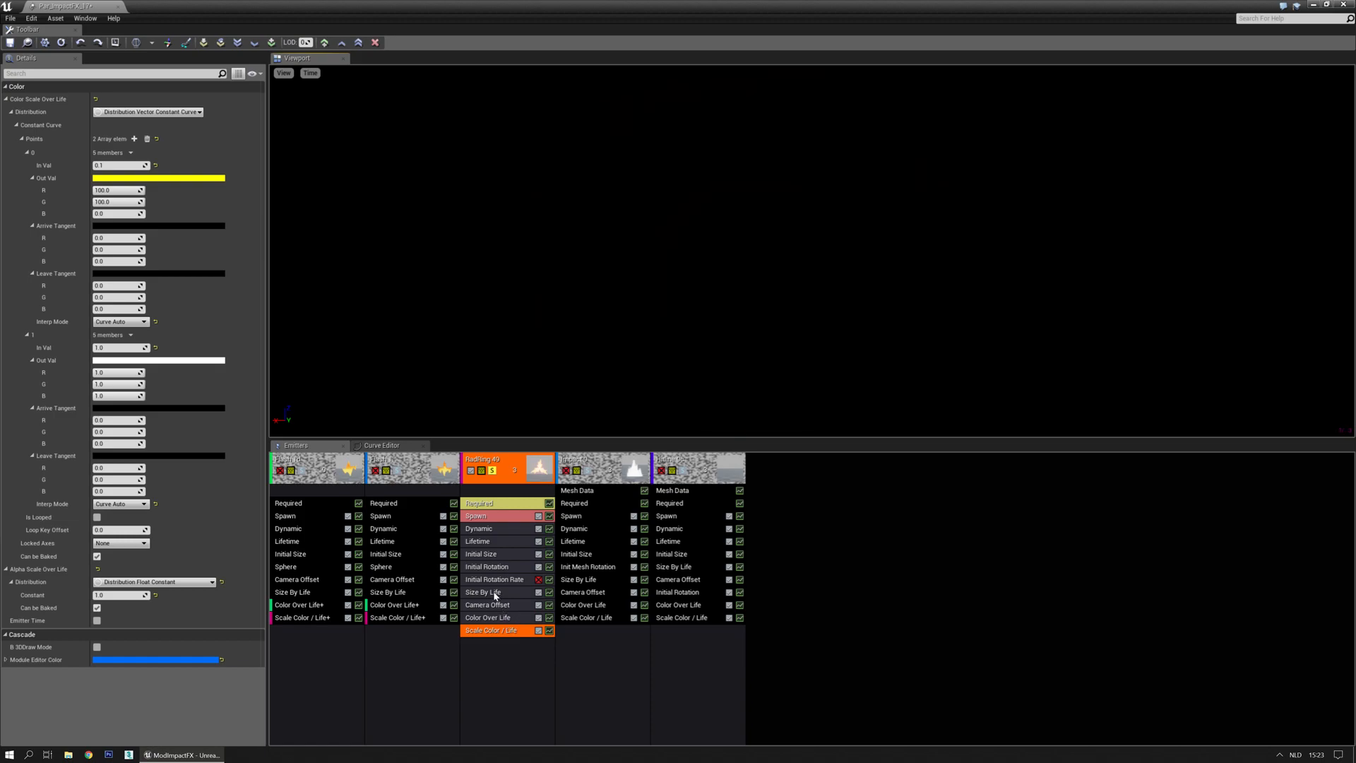
Set the RadRing emitter's Initial Size constant to 150 on X, Y and Z, and save the particle system.
left_click(495, 555)
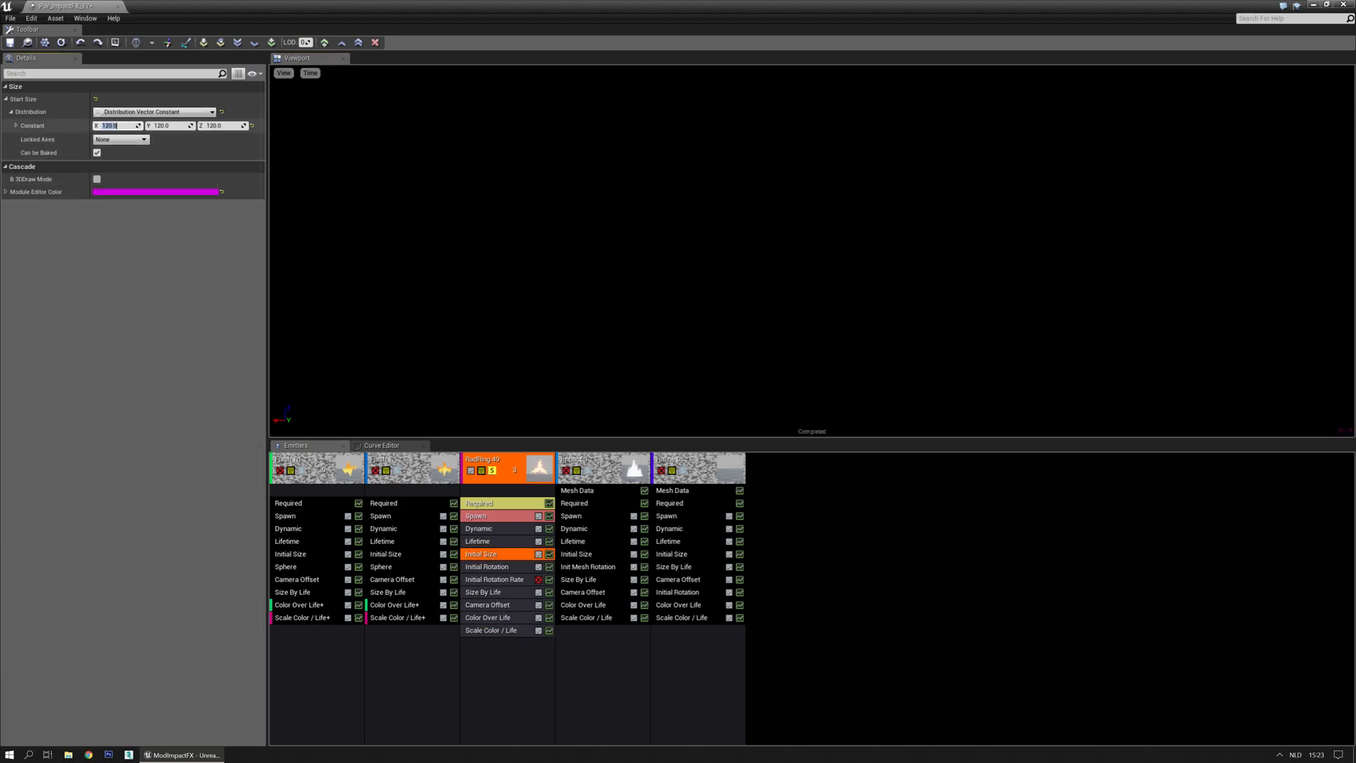
type("150")
key("Tab")
type("1")
key("Return")
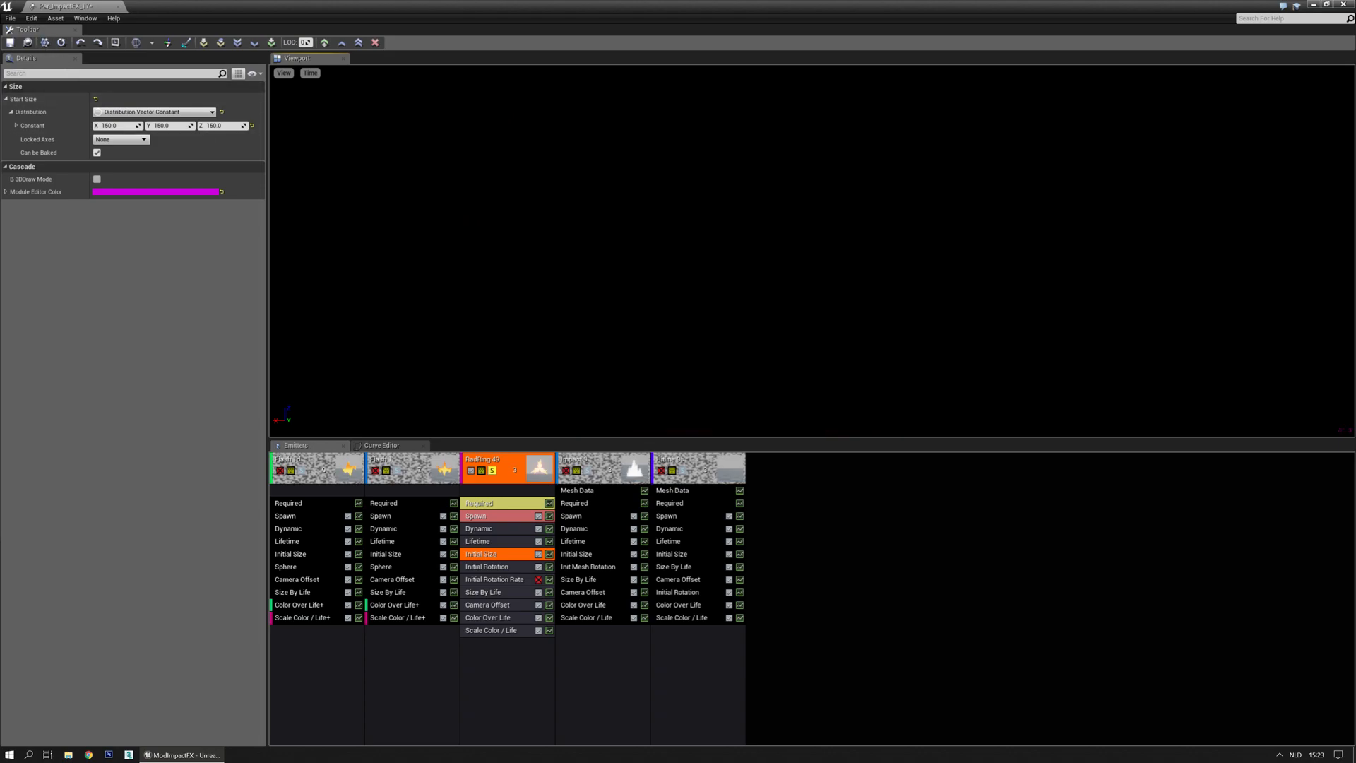
left_click(9, 44)
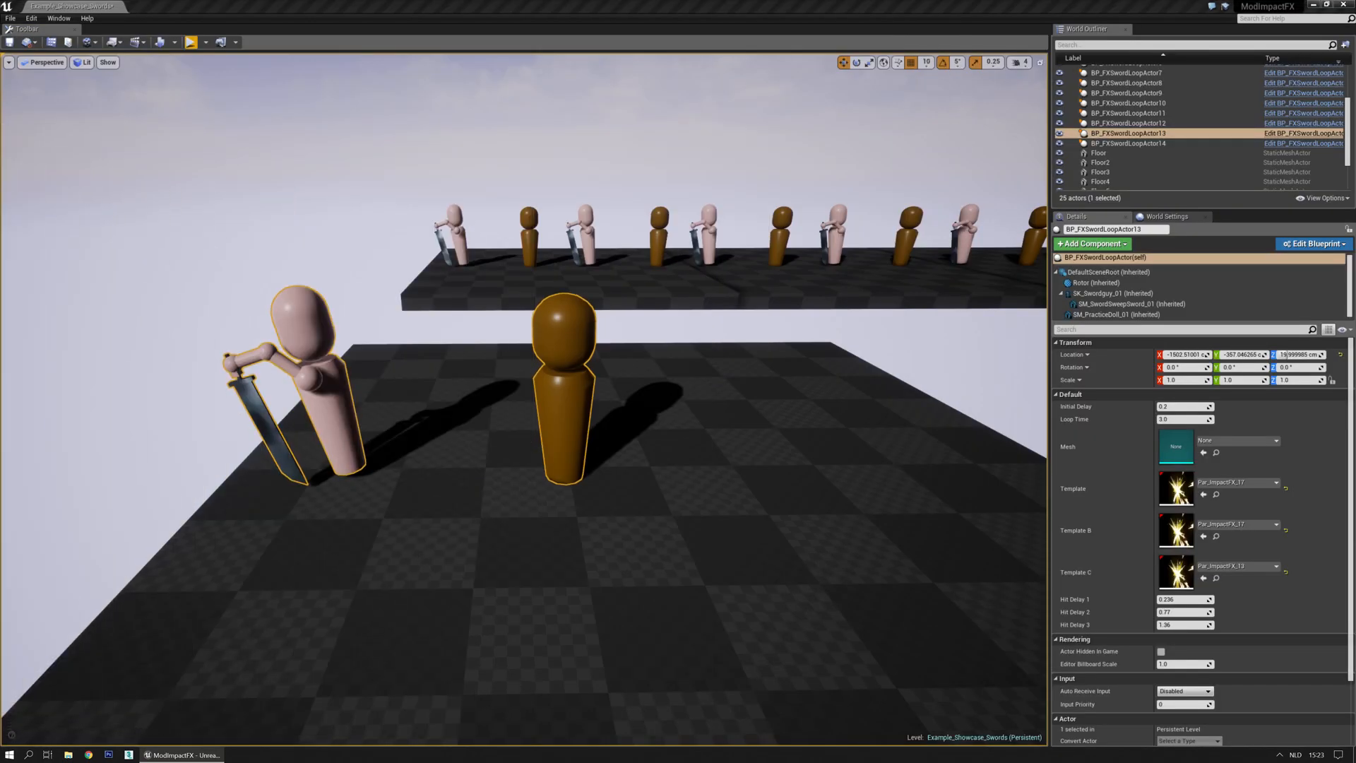
Play the level and move around the practice doll to examine the sword impact effect up close.
left_click(185, 44)
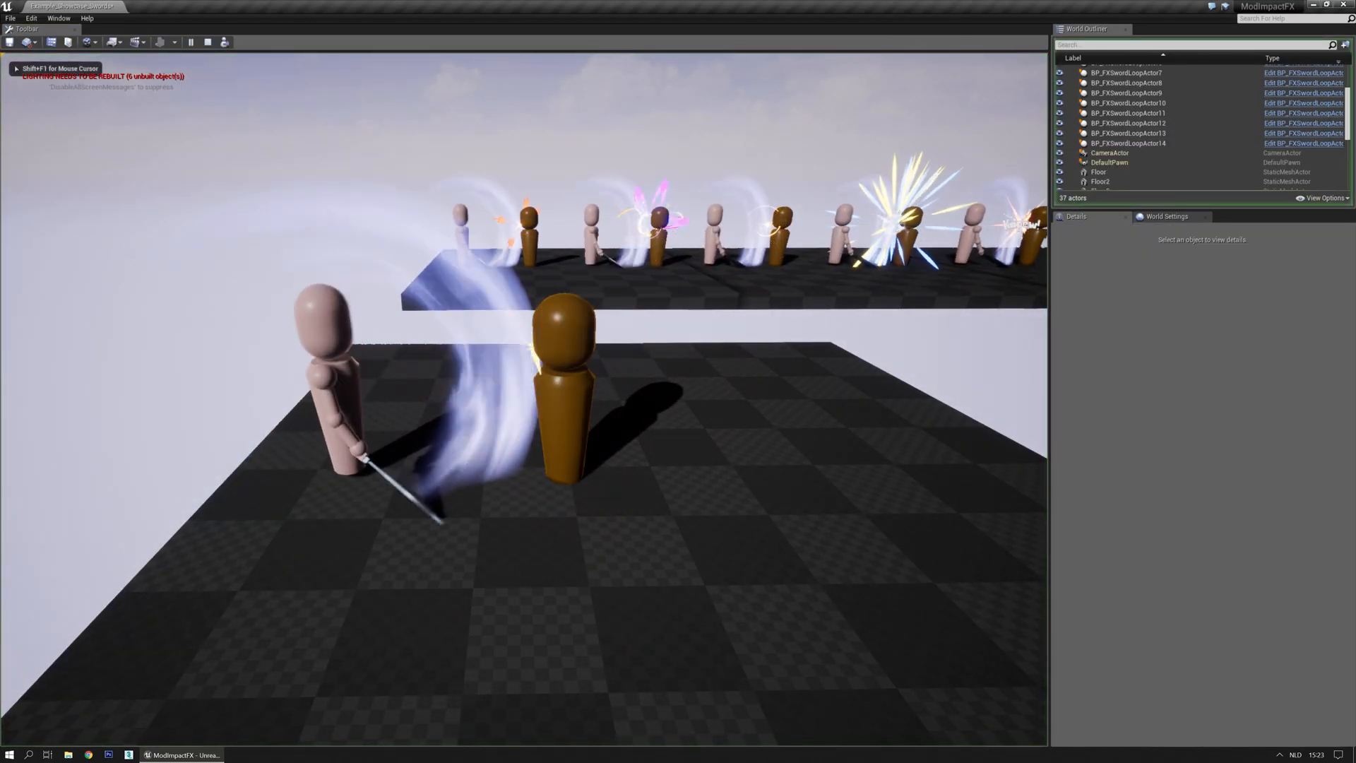
key("w")
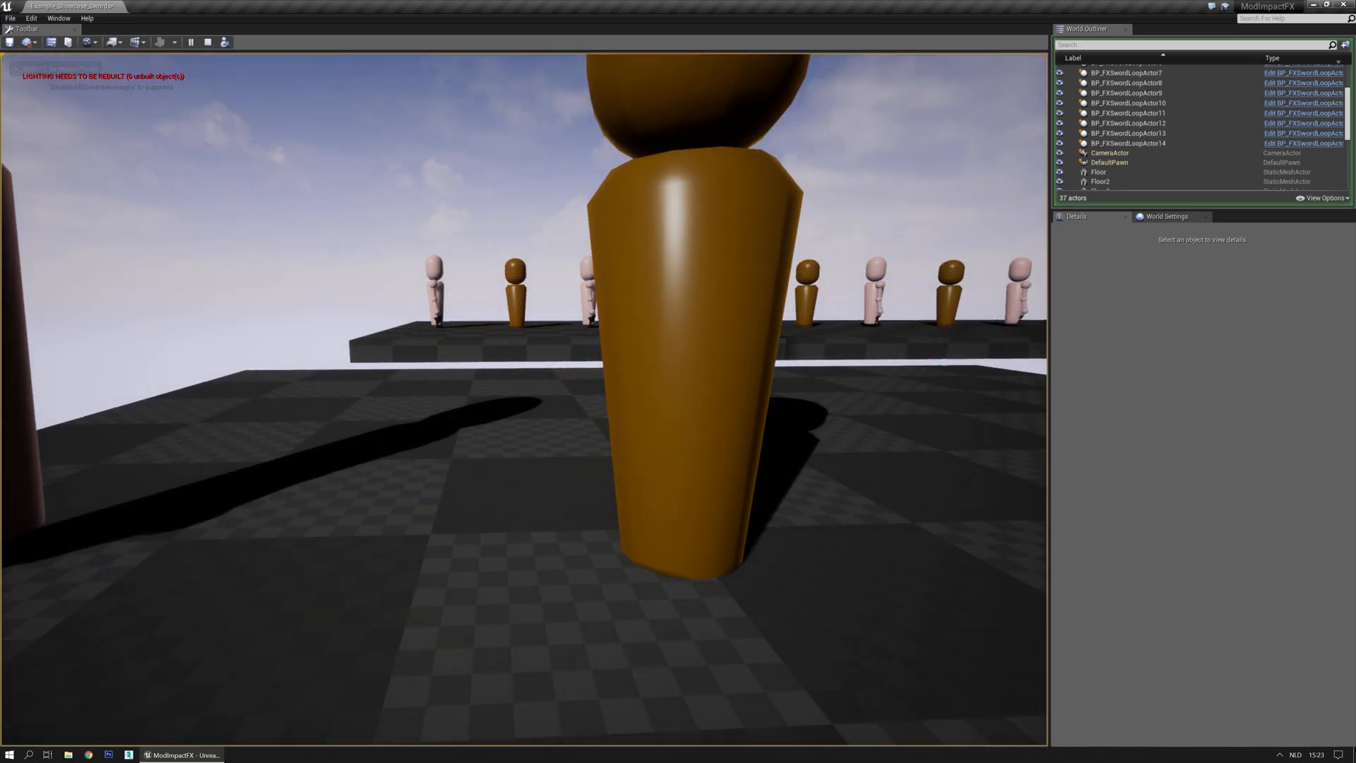
key("s")
key("w")
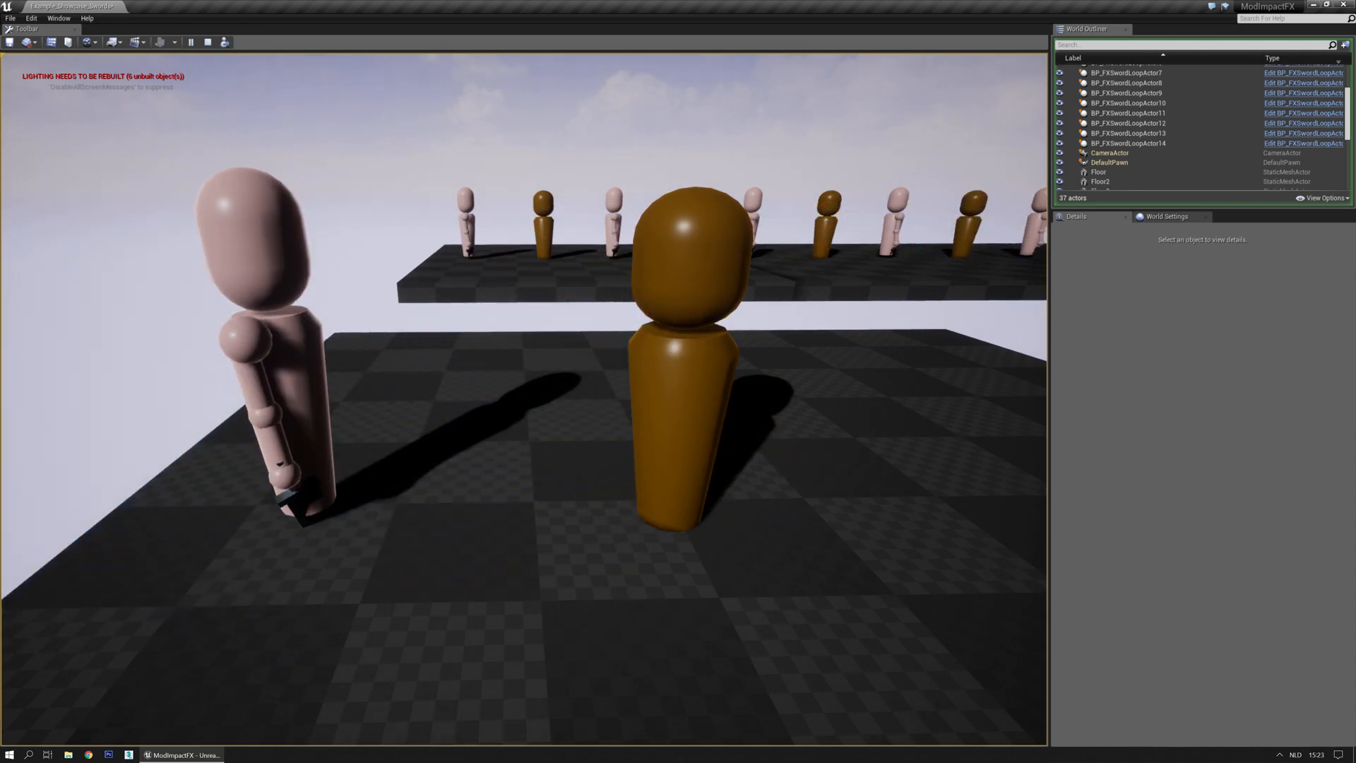
Switch the keyboard input language to English and slow the running level with the console command slomo 0.5.
key("super")
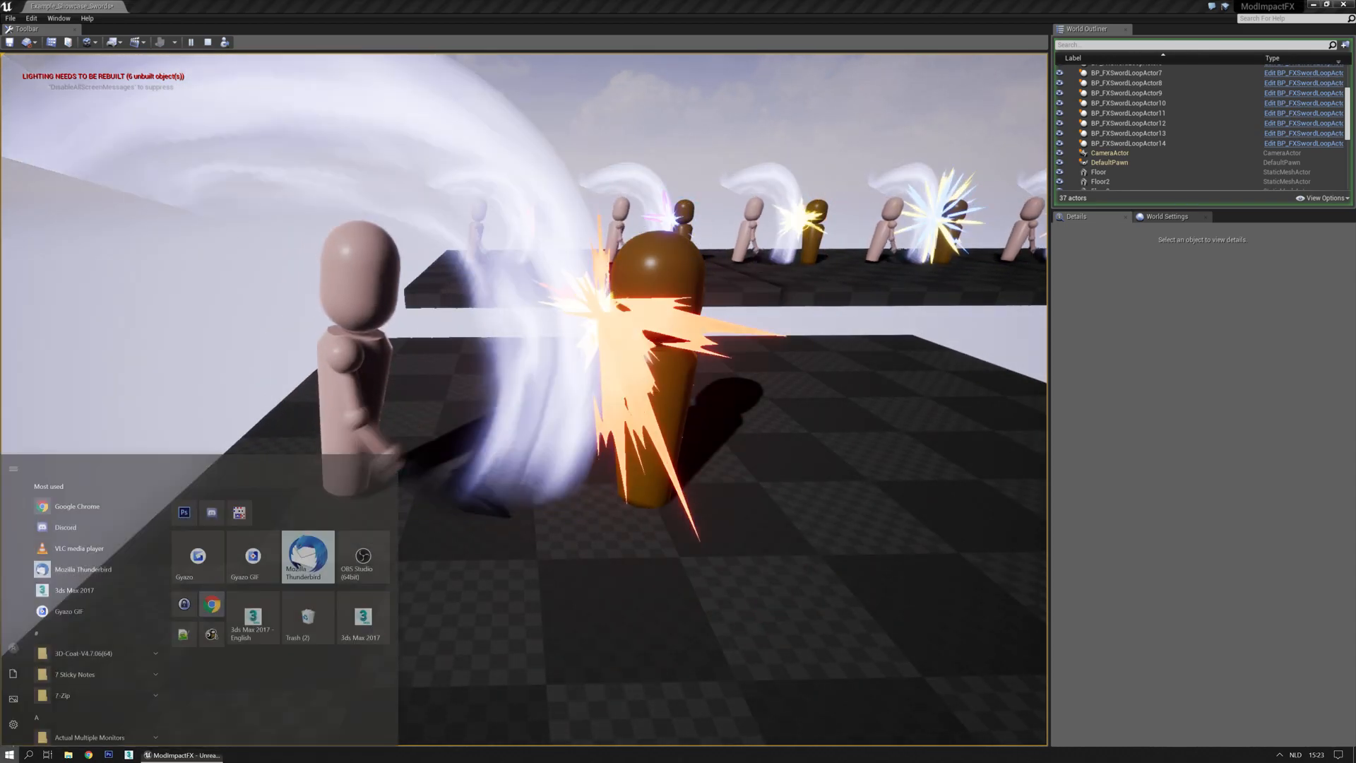
left_click(1294, 754)
left_click(1271, 695)
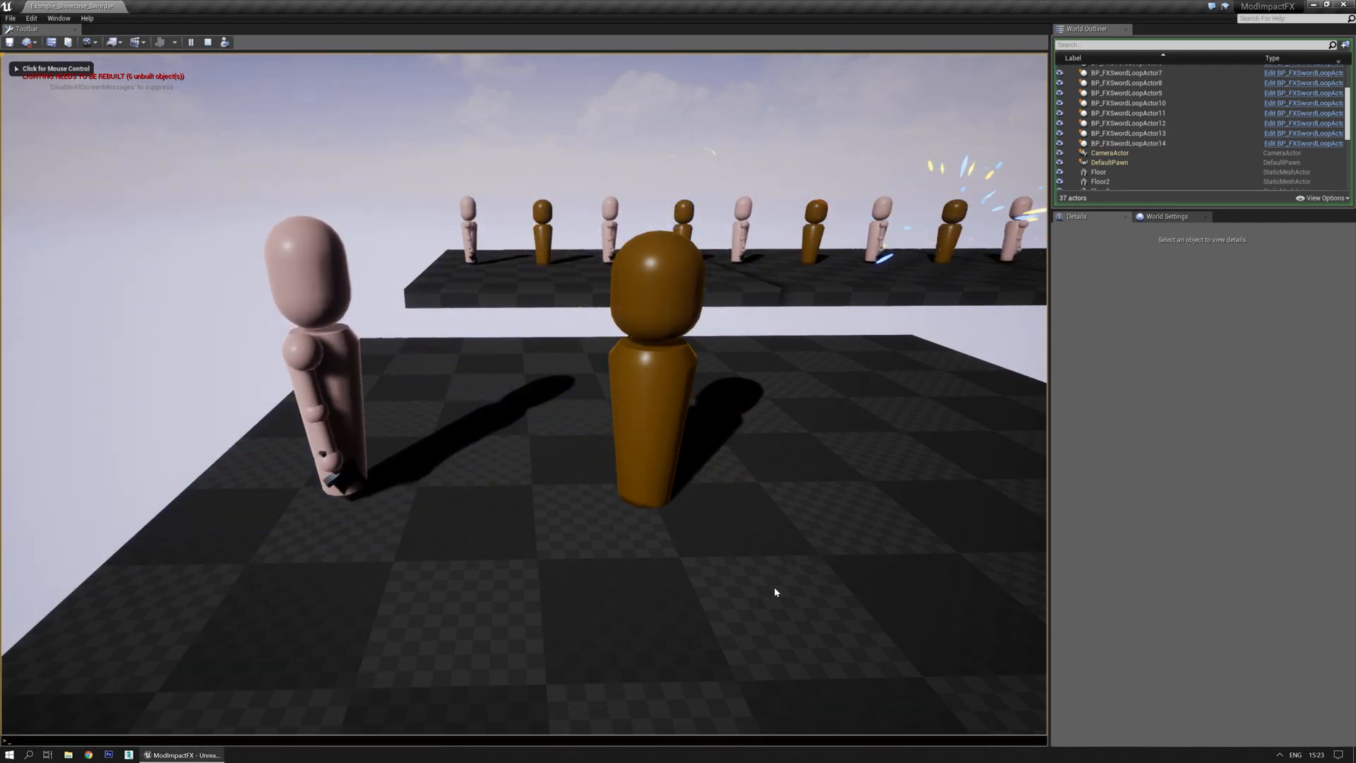
type("s")
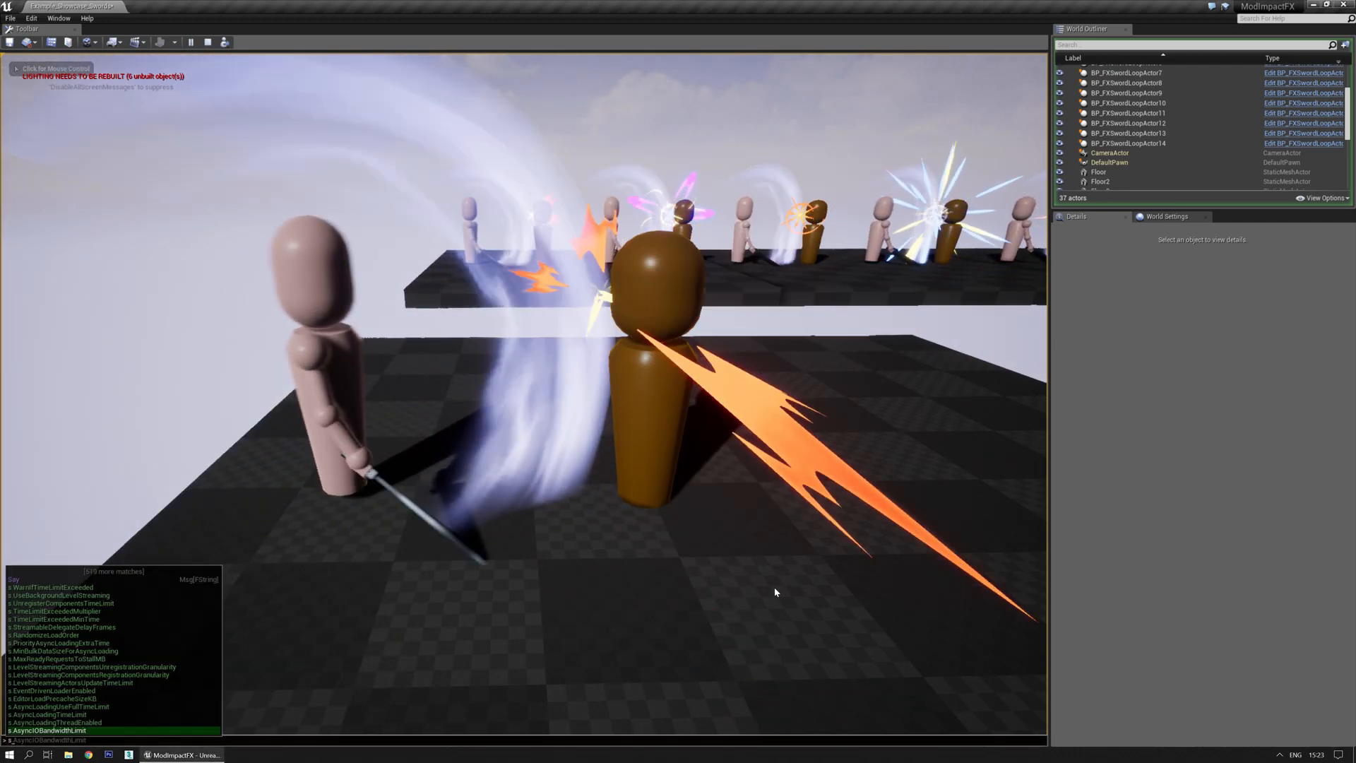
type("lomo 0.")
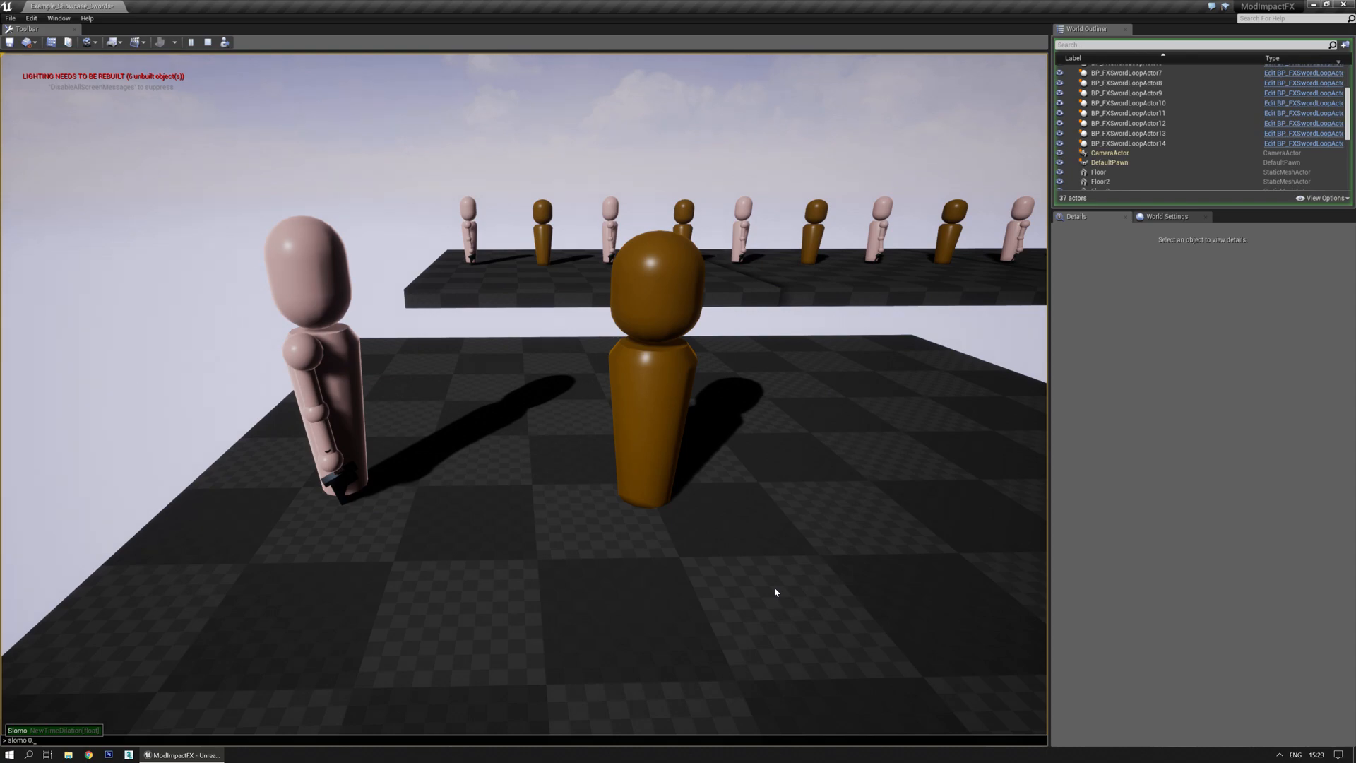
type("5")
key("Return")
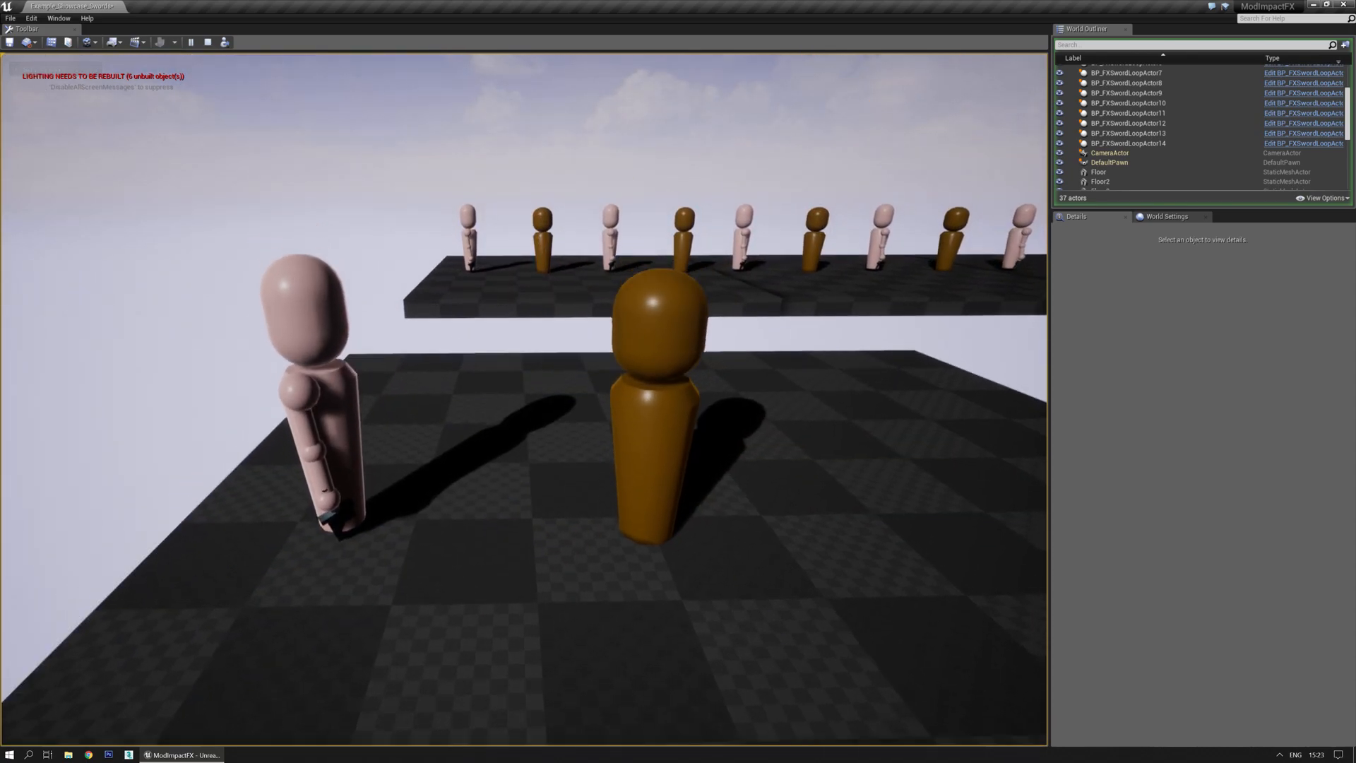
Examine the slowed-down impact effect from several angles around the doll, and stop the play session.
key("s")
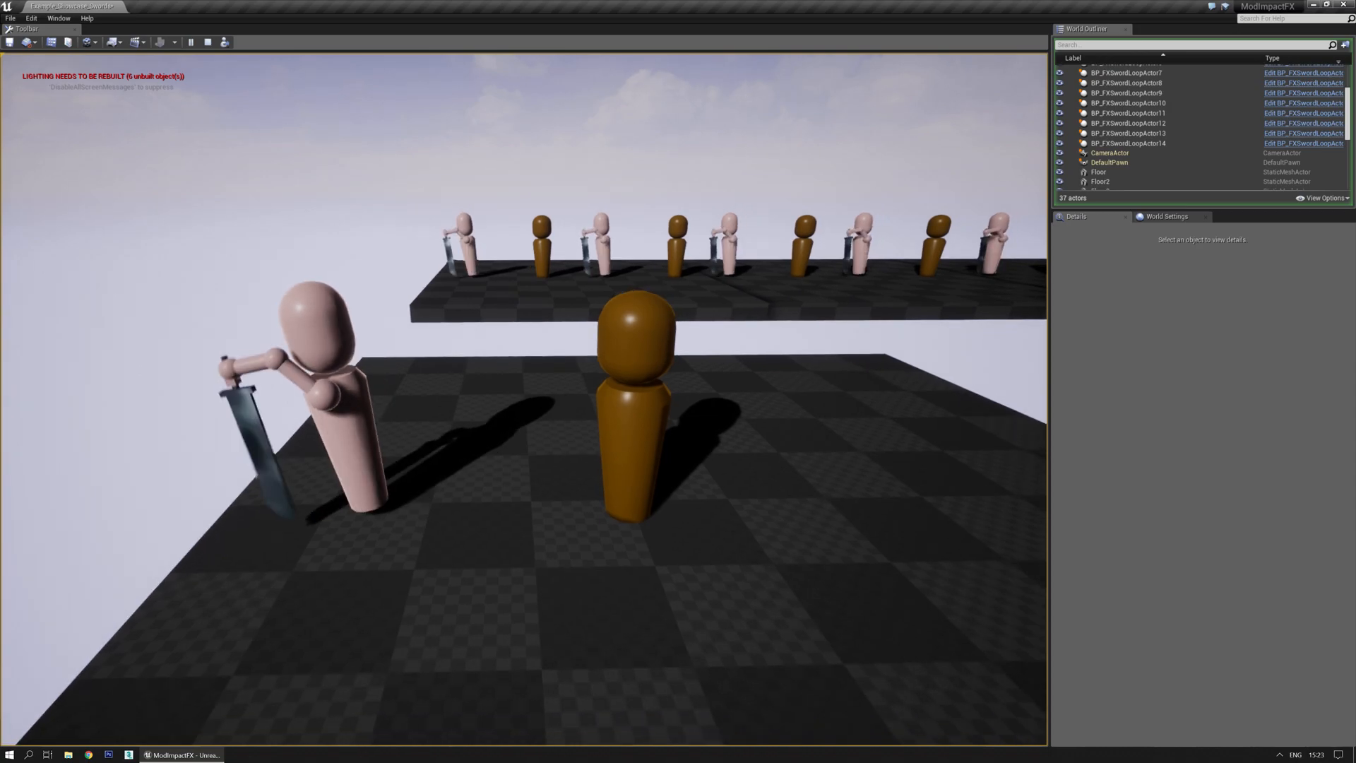
key("a")
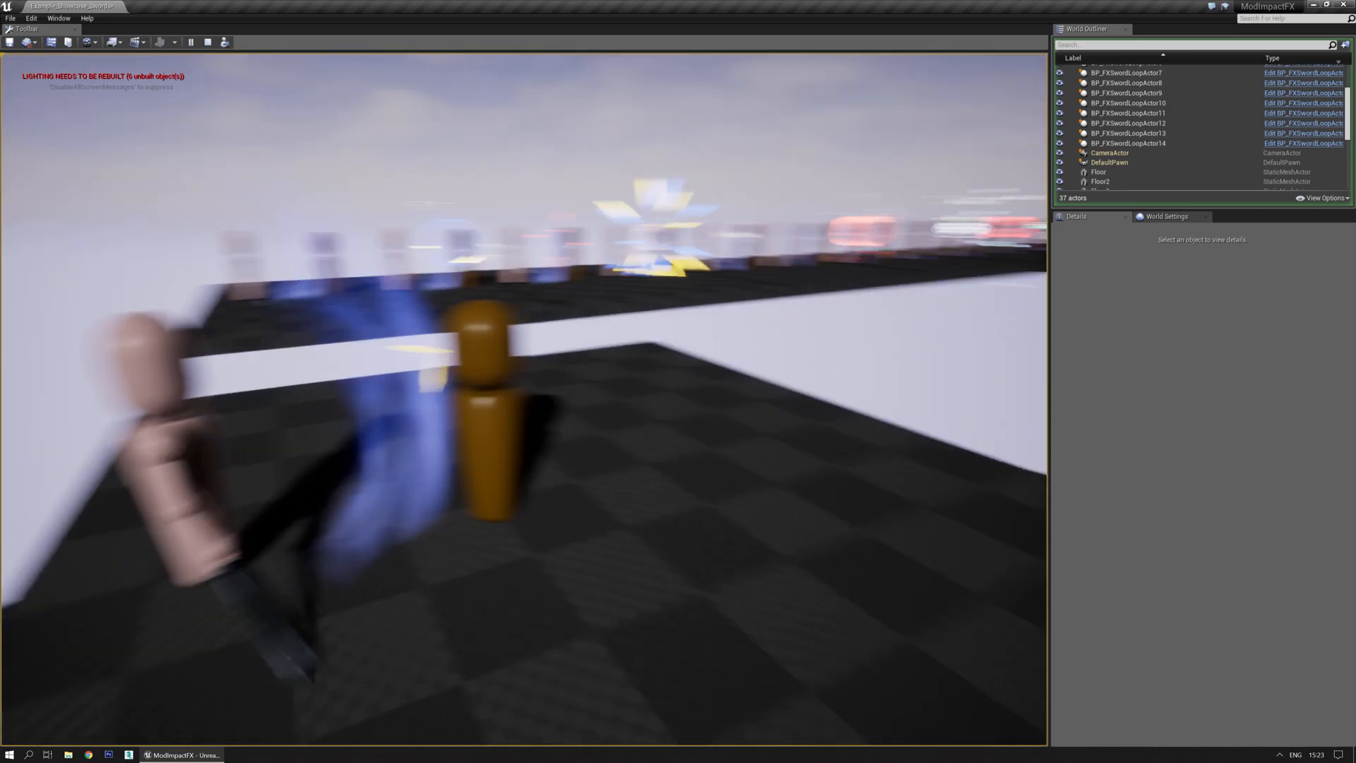
key("w")
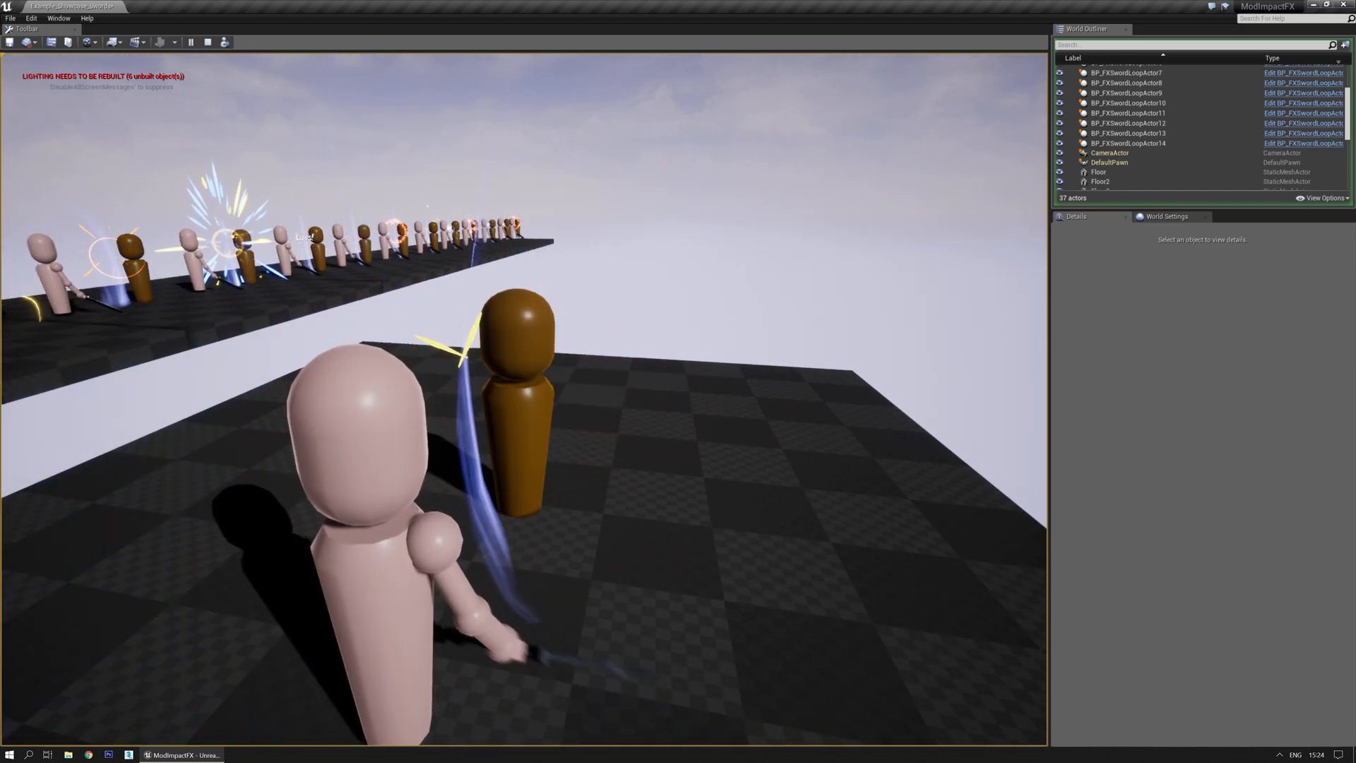
key("d")
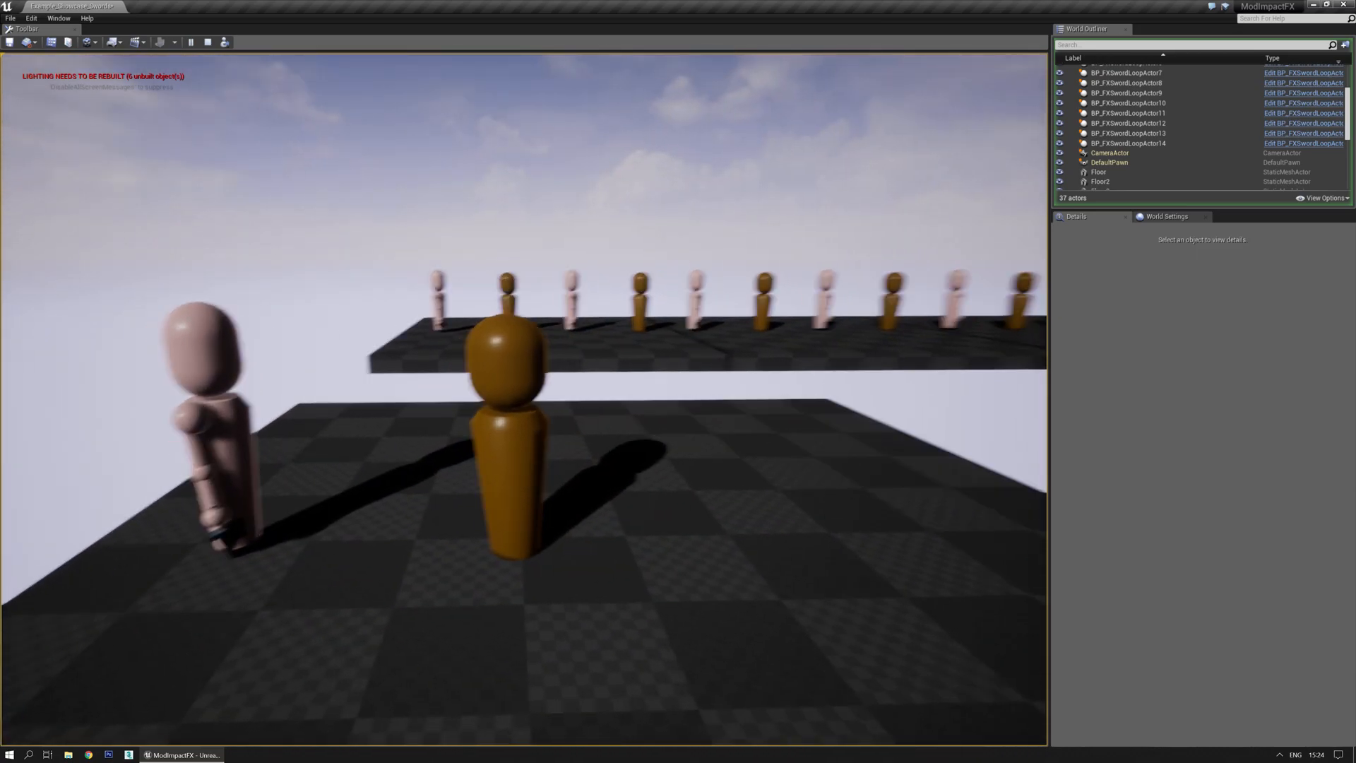
key("Escape")
Disable both Flash emitters in the particle system assigned to Template and play the level to test the effect without them.
double_click(1176, 488)
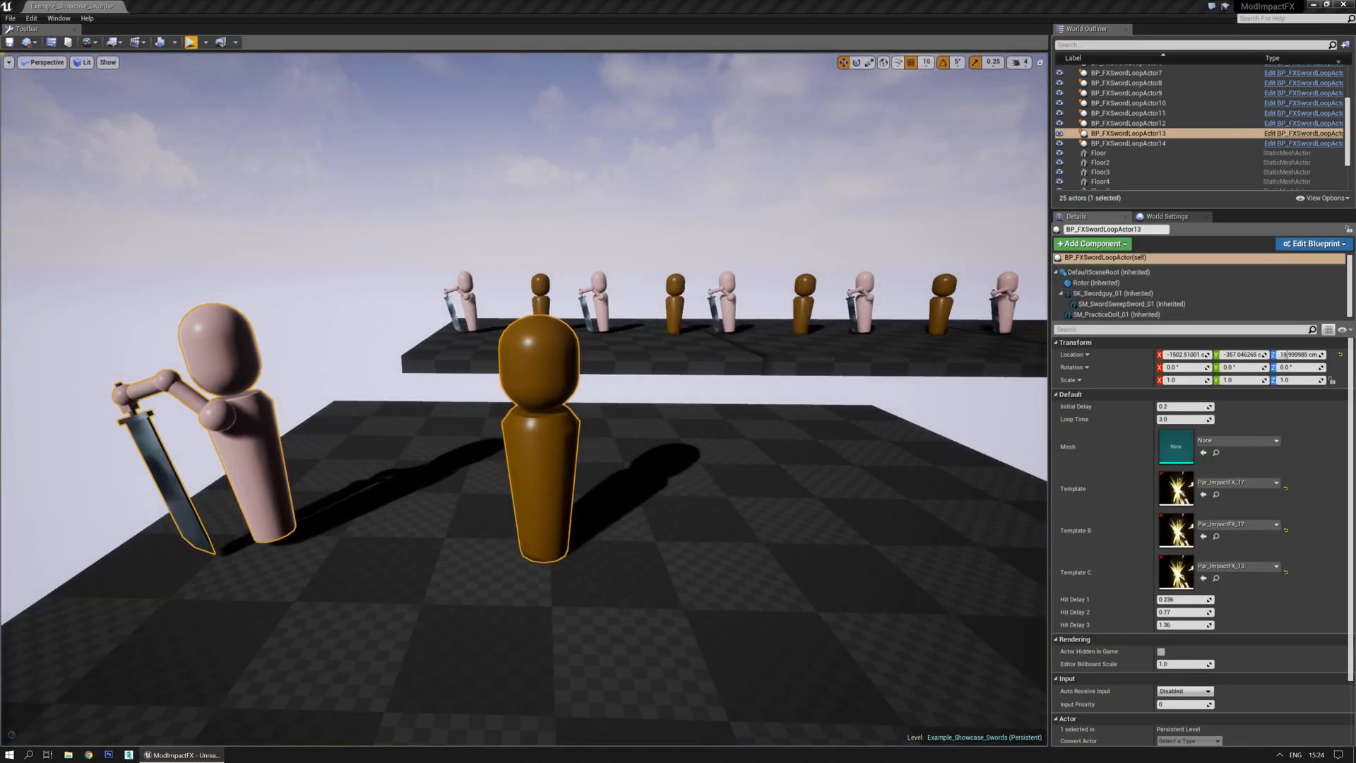
double_click(774, 168)
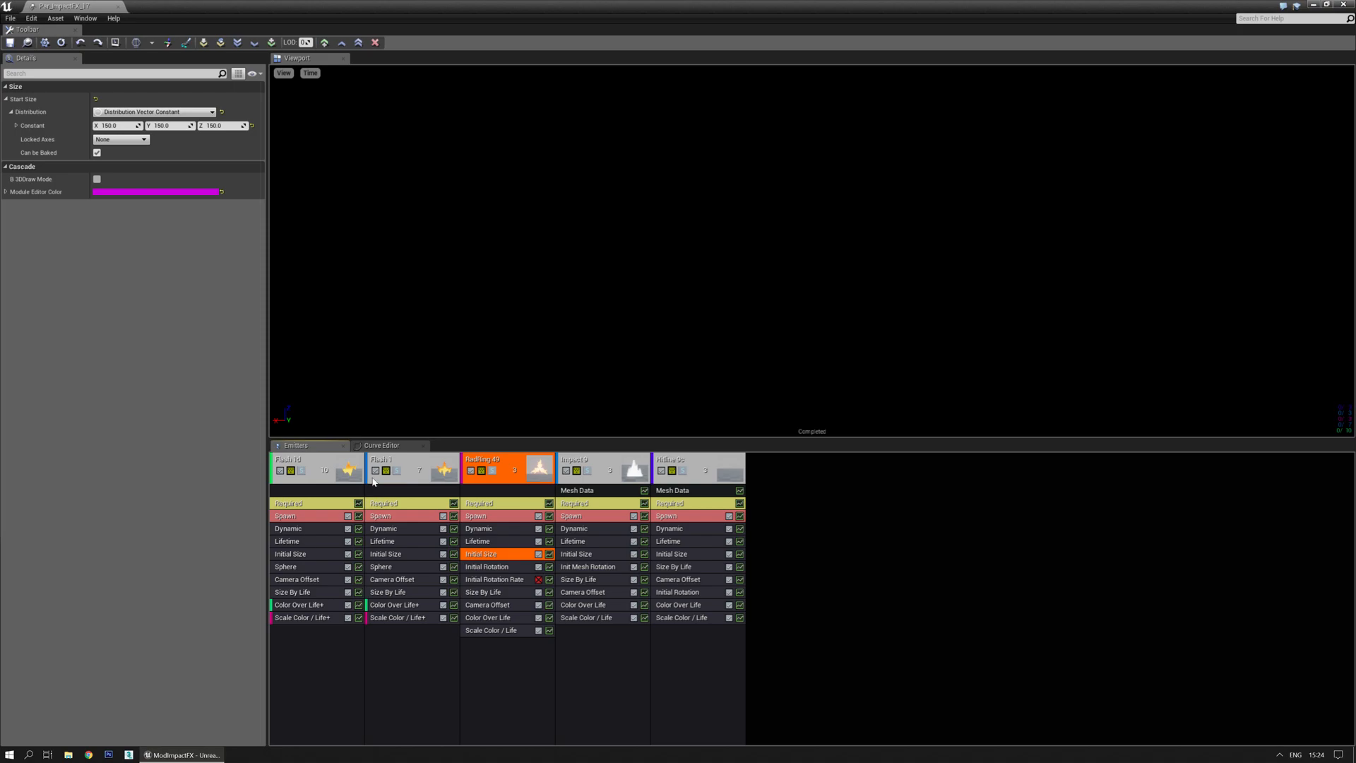
left_click(375, 471)
left_click(280, 471)
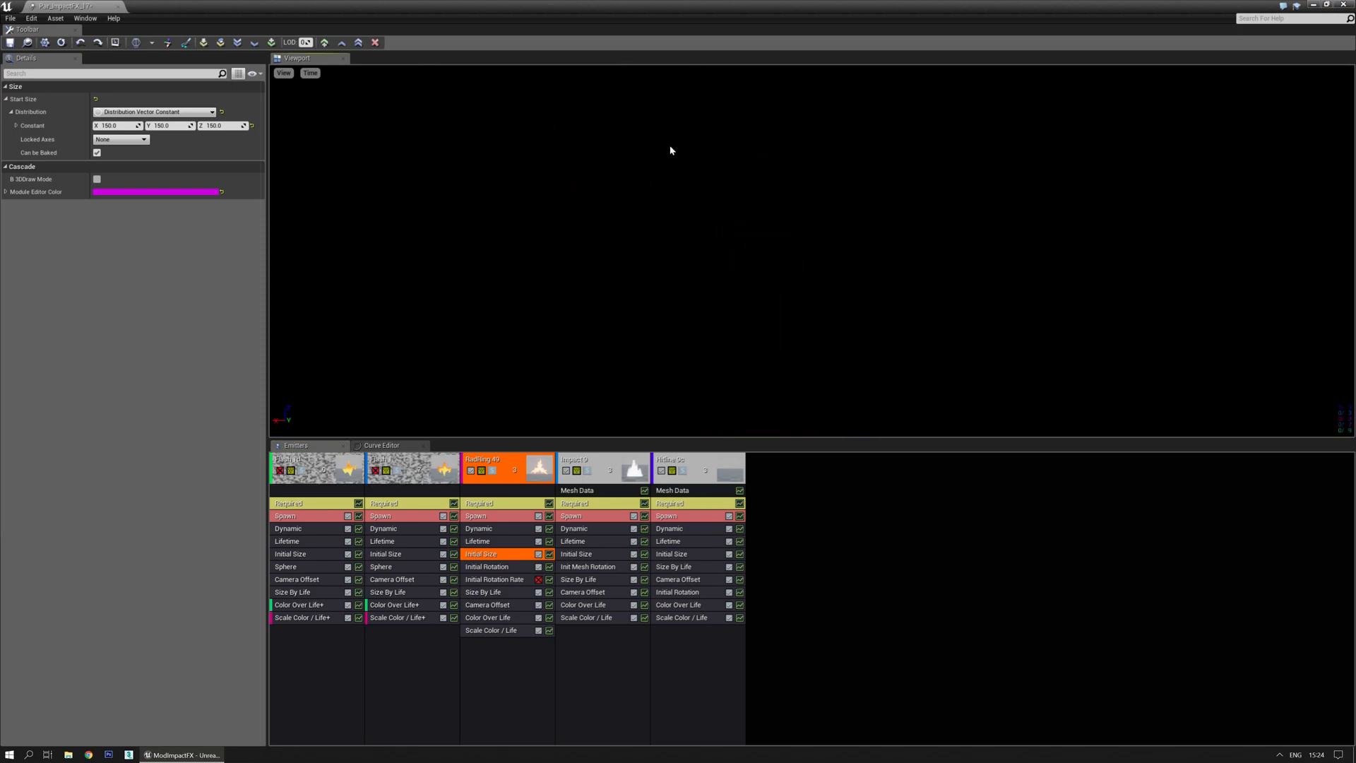
left_click_drag(746, 14, 0, 106)
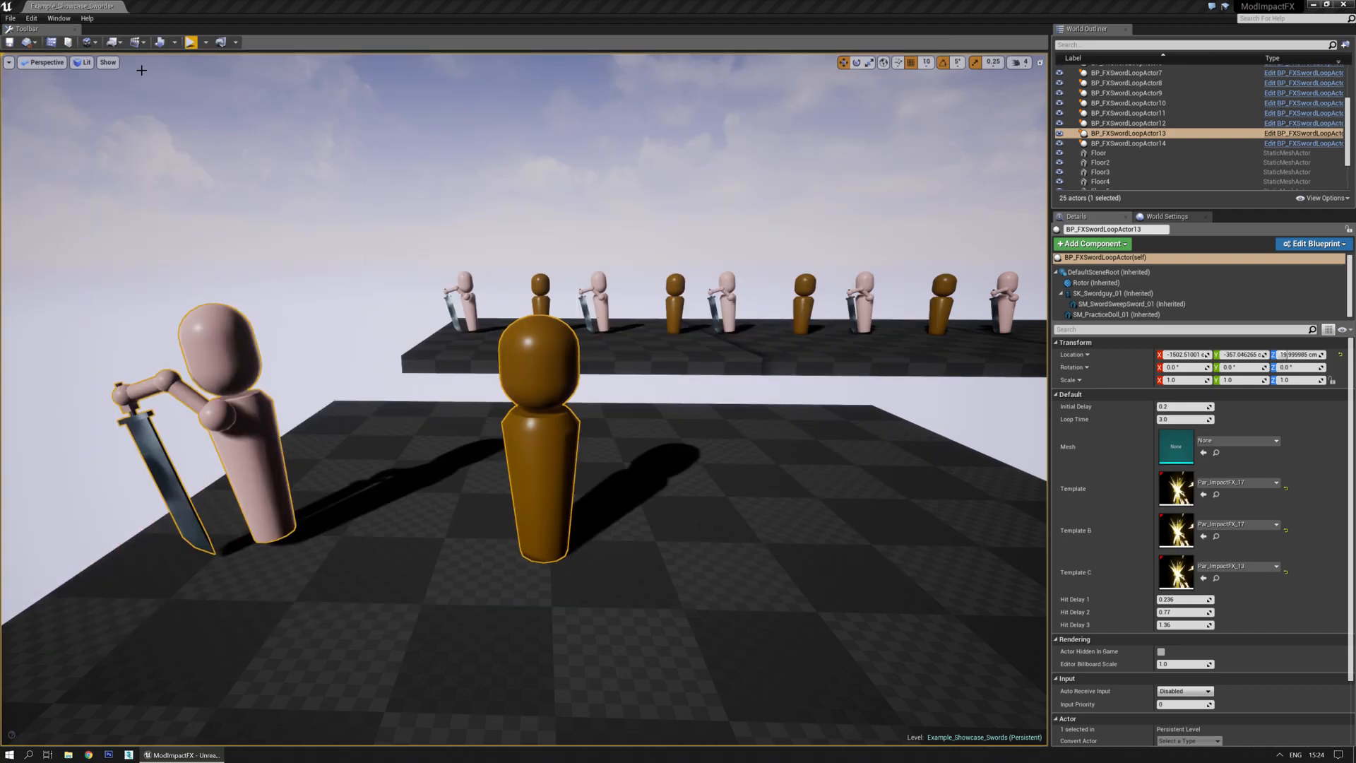
left_click(193, 43)
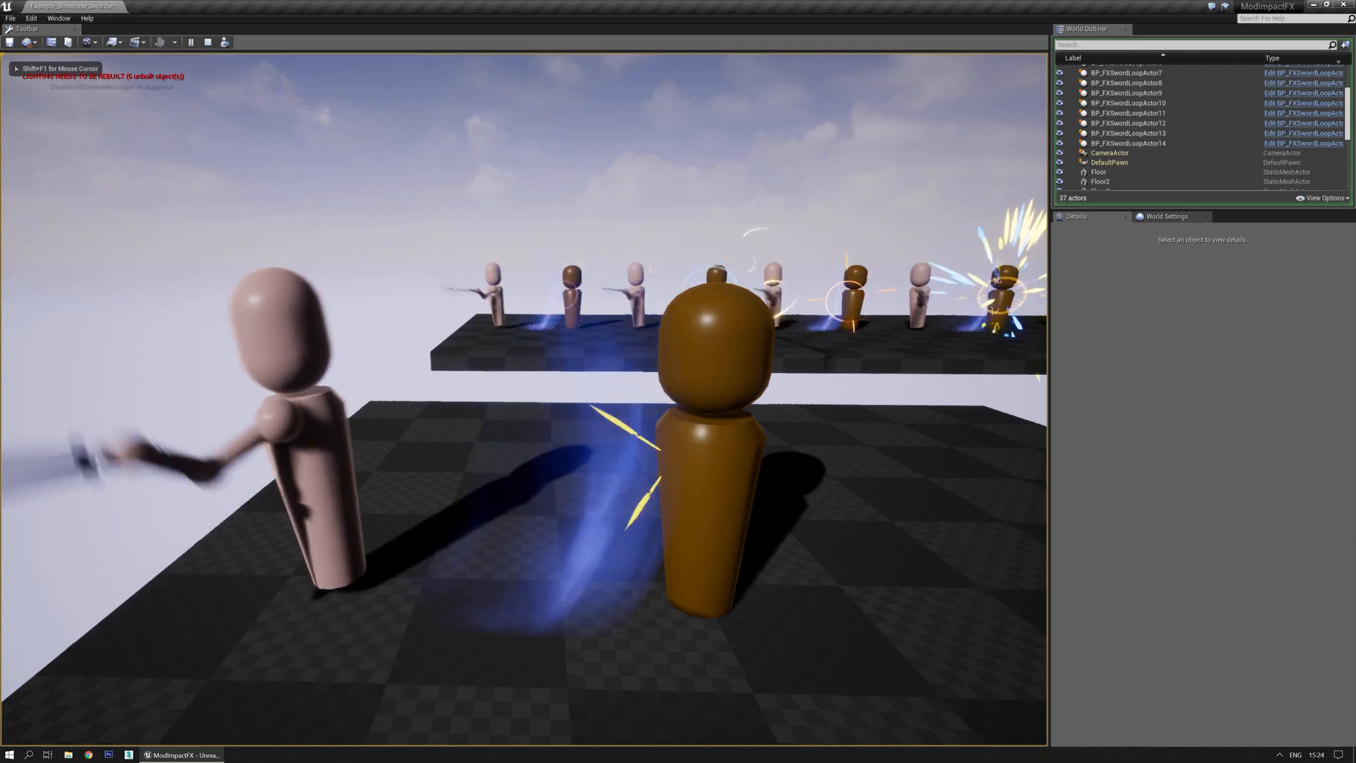
key("Escape")
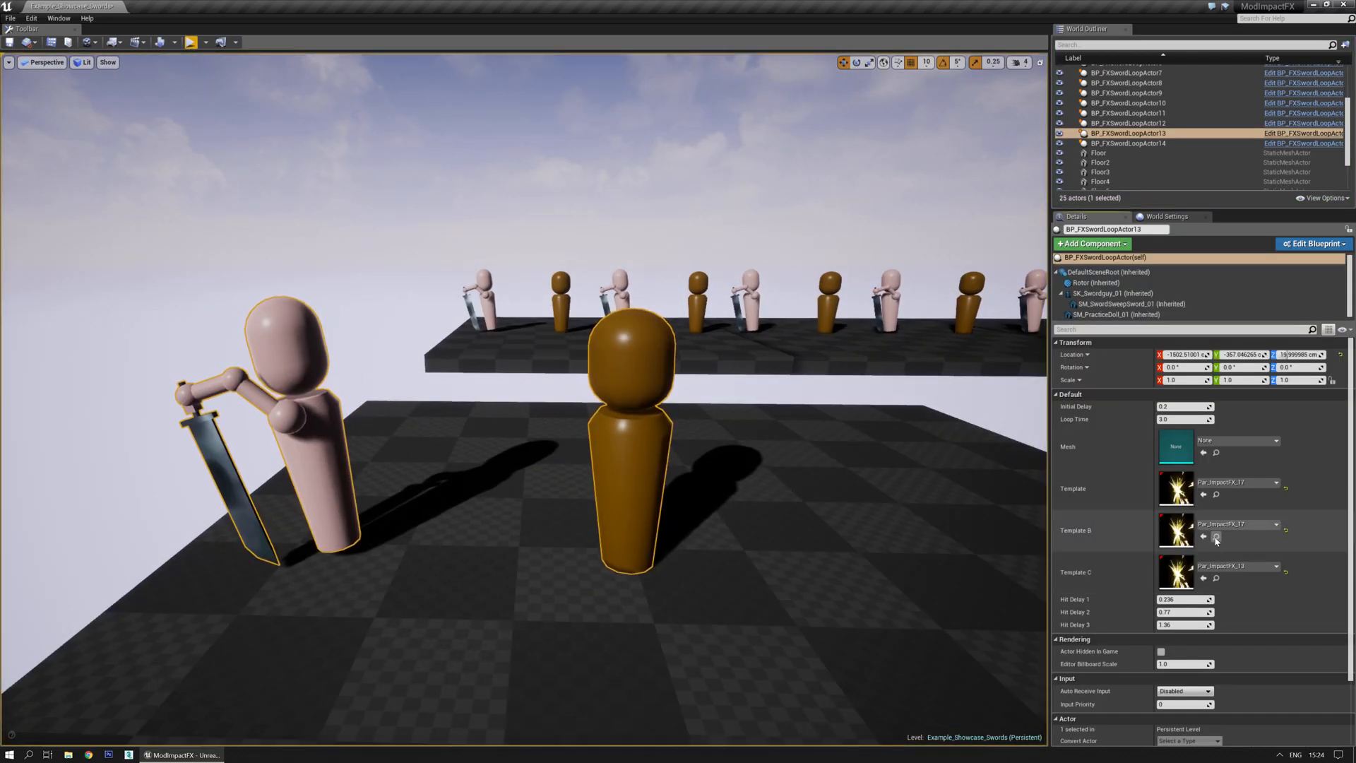
Assign Par_ImpactFX_11 to Template C of the selected sword loop actor and test all its hits in the level.
left_click(1203, 578)
left_click(191, 42)
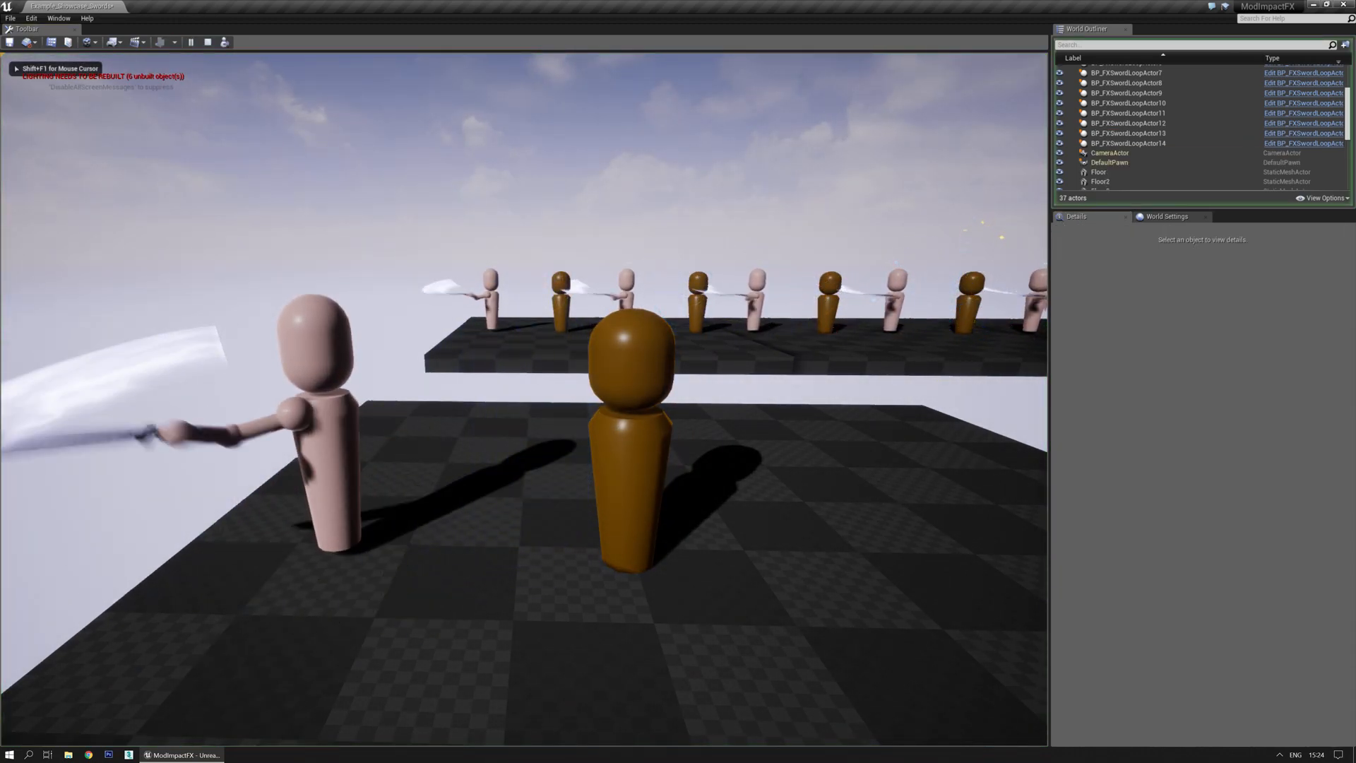
key("w")
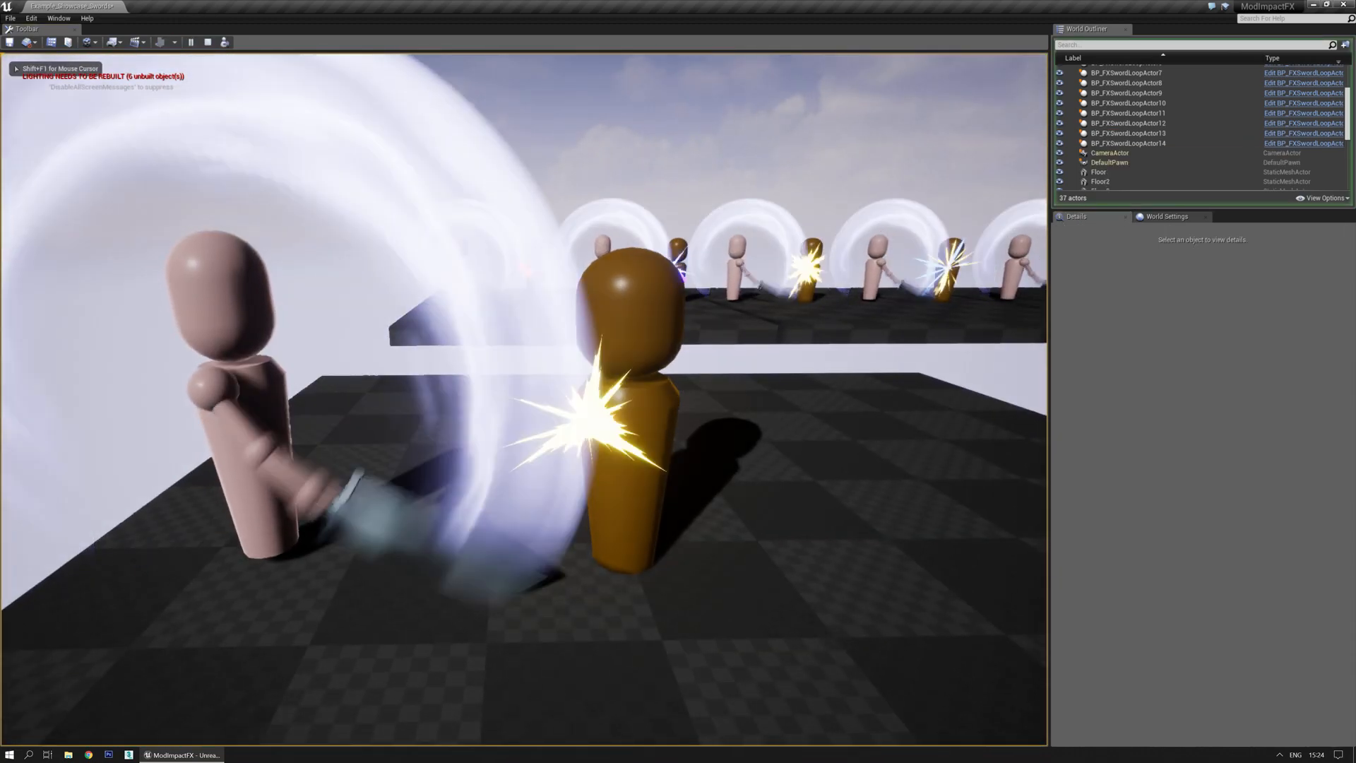
key("s")
key("Escape")
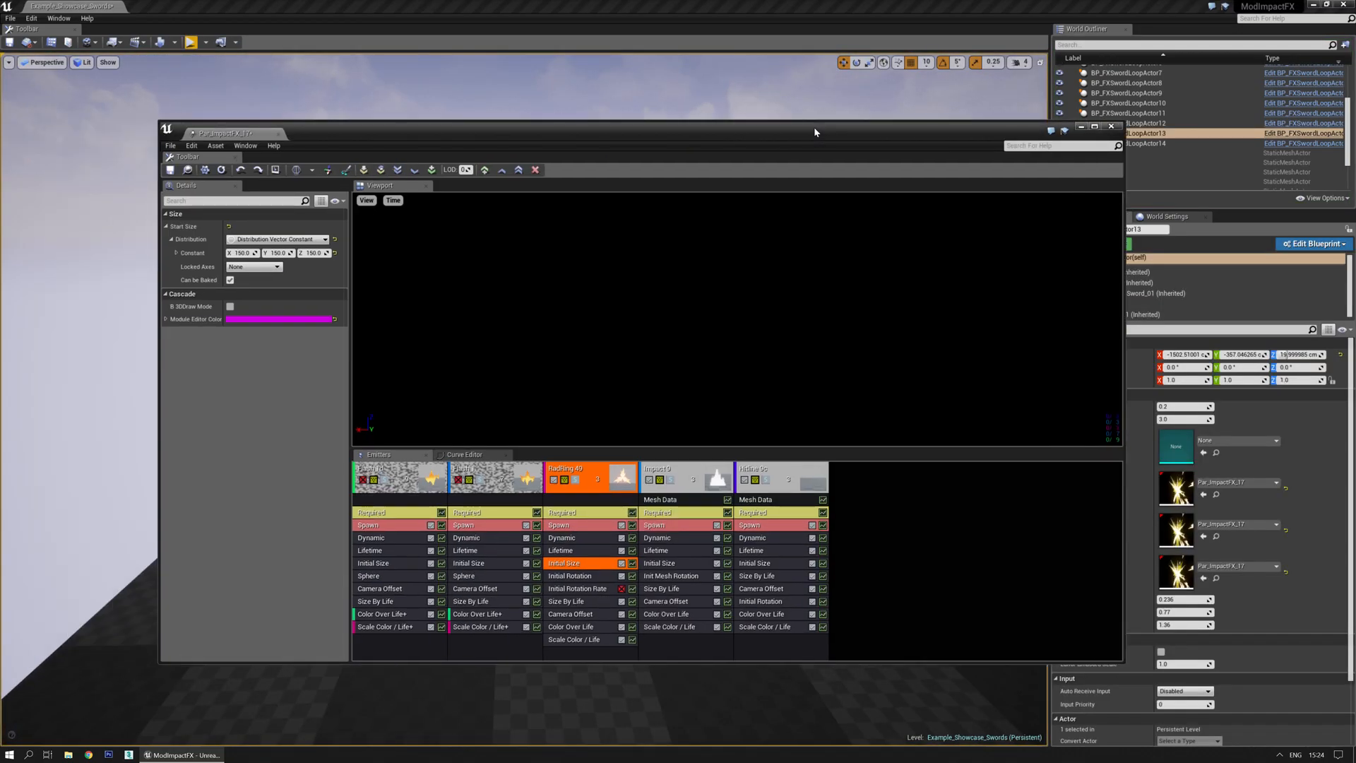
Set the RadRing emitter's Initial Size constant to 220 on X, Y and Z.
double_click(814, 126)
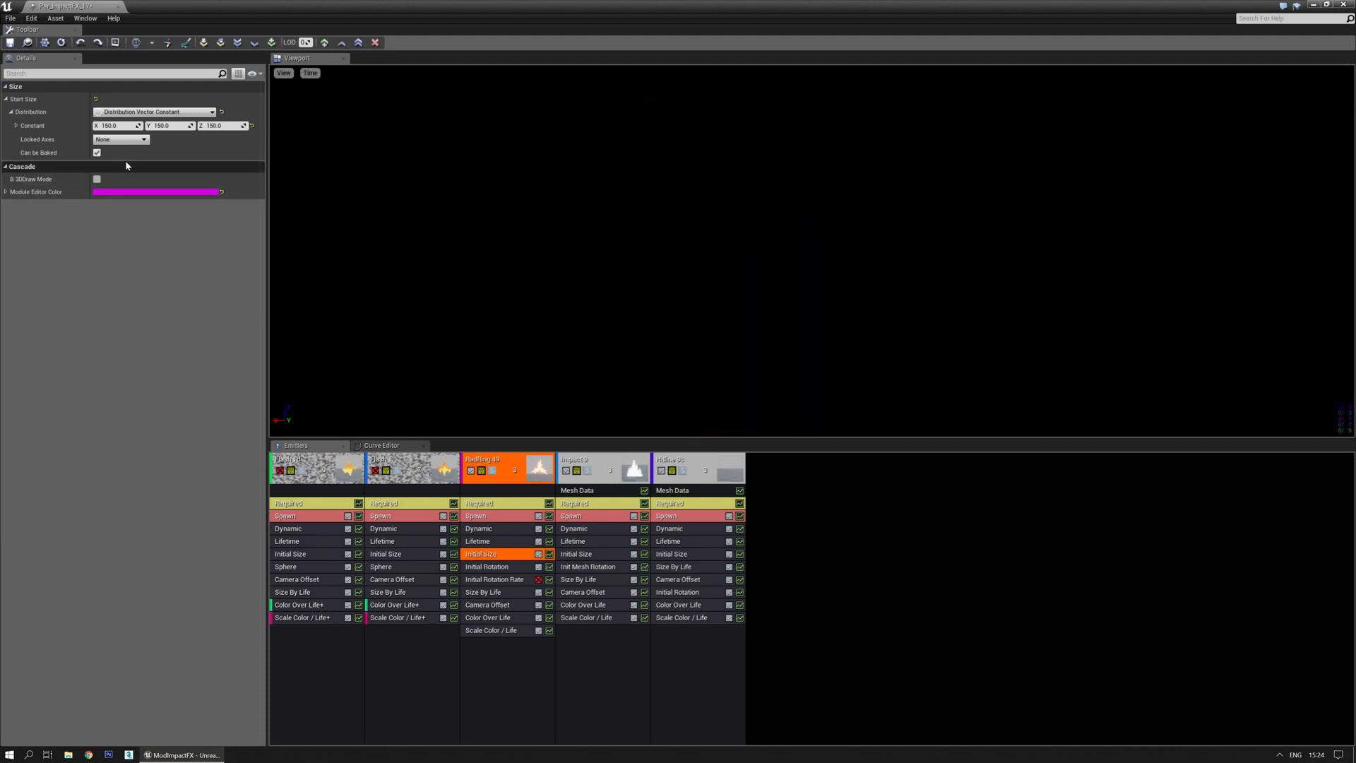
left_click(130, 125)
type("220")
key("Tab")
type("220")
key("Tab")
type("220")
key("Return")
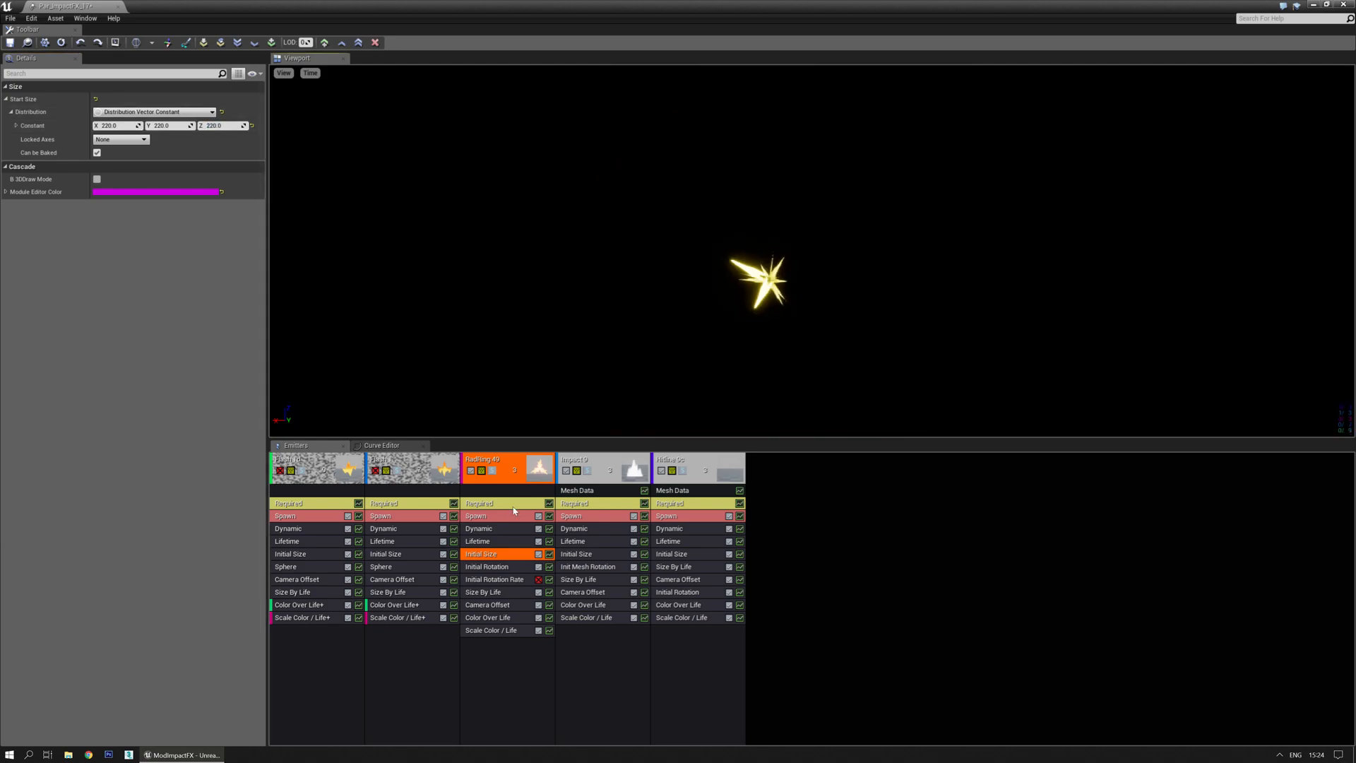
Set the RadRing emitter's Lifetime constant to 0.155 and save the particle system.
left_click(487, 541)
left_click(133, 126)
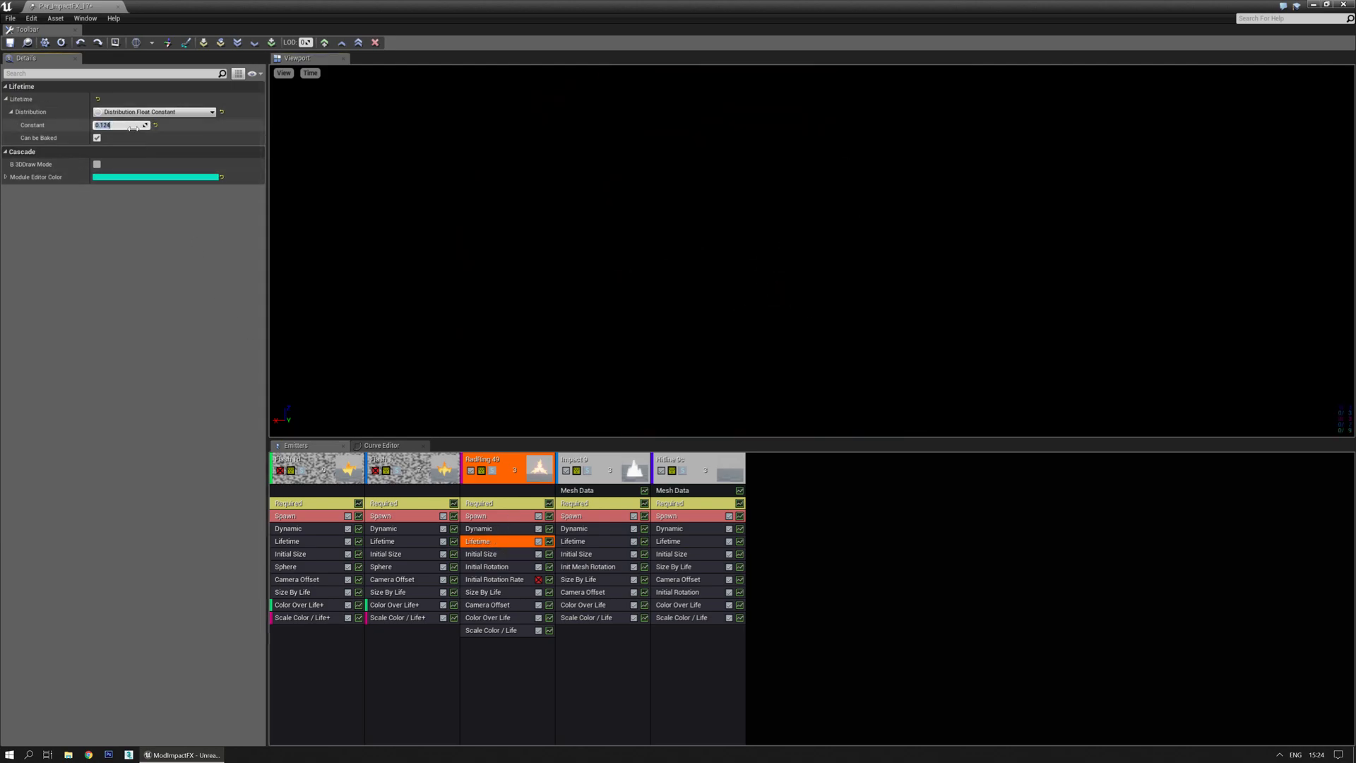
key("Return")
type("0.15")
key("Return")
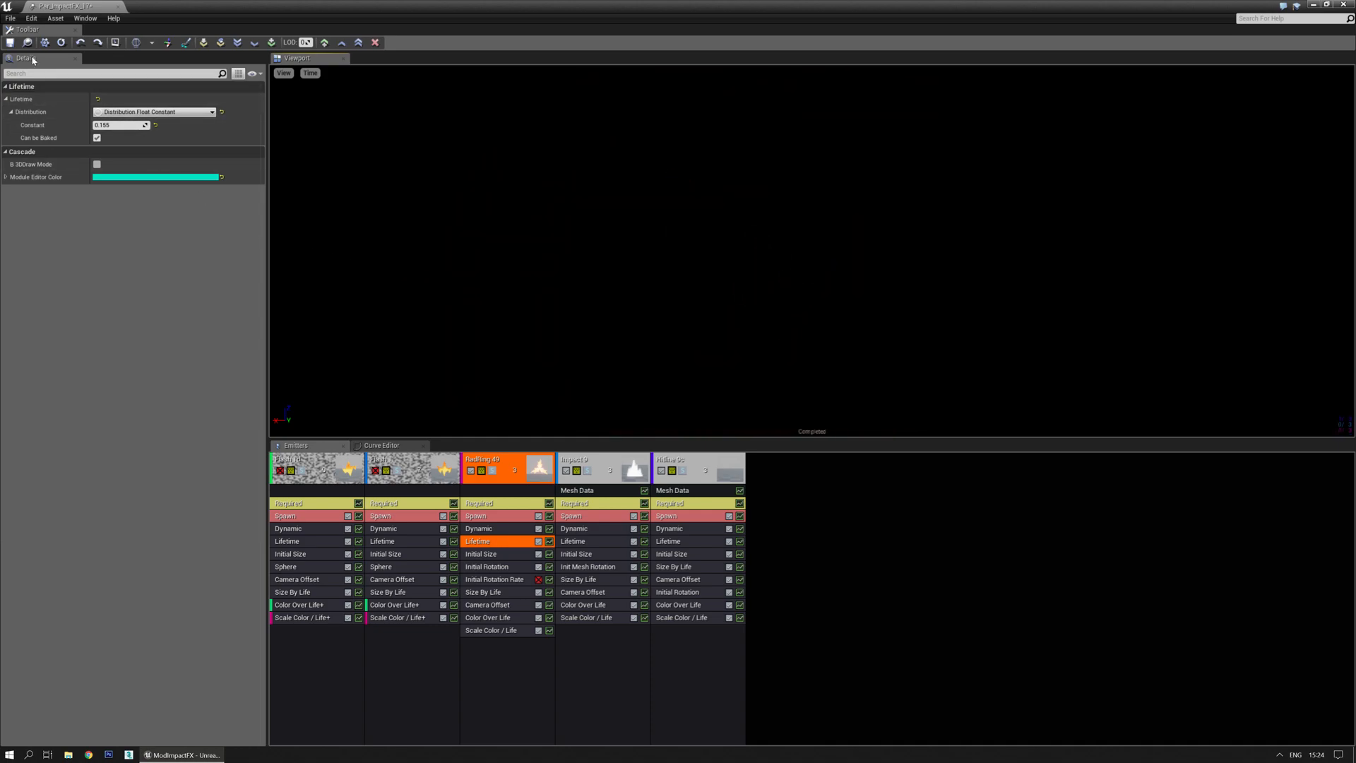
left_click(10, 42)
Play the level to check the ring's new size and lifetime with the flashes disabled.
double_click(316, 15)
left_click(315, 15)
left_click(161, 42)
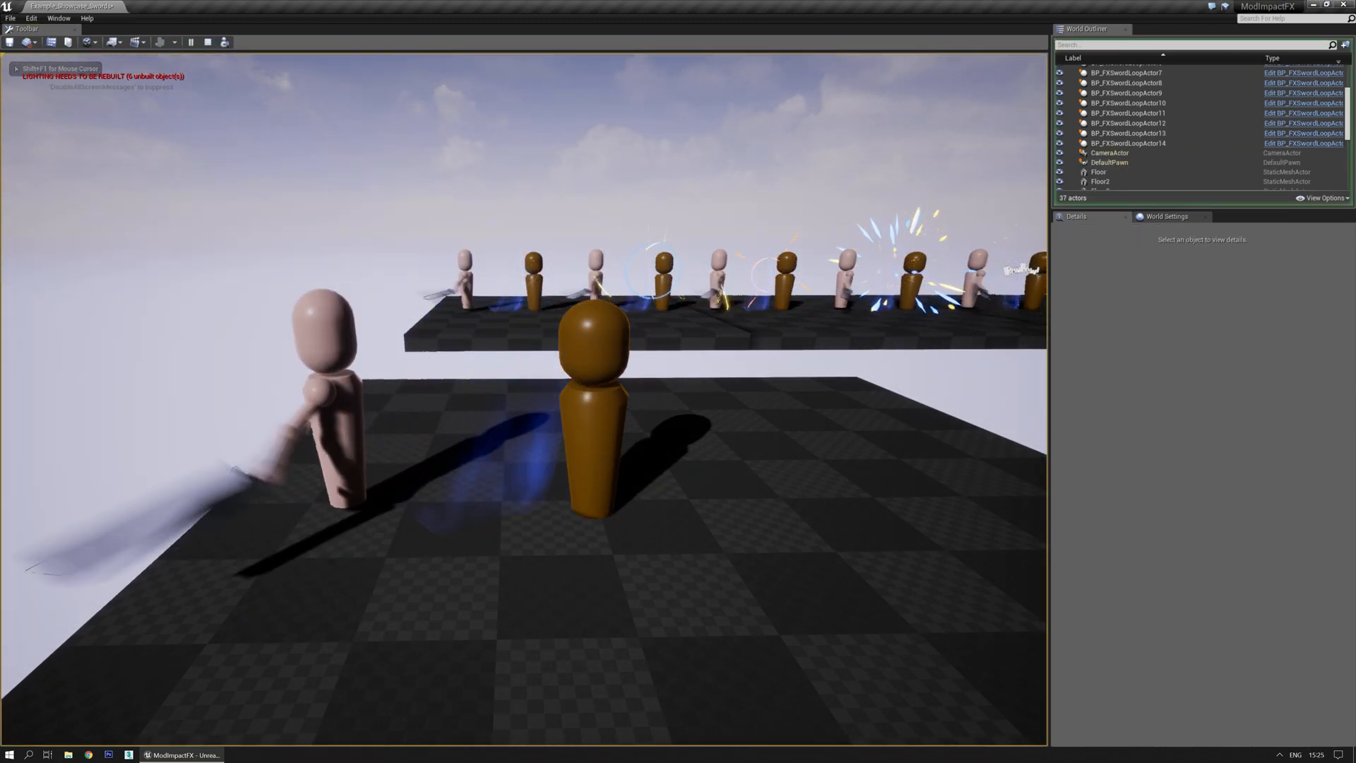
key("Escape")
Re-enable both Flash emitters in the particle system and save it.
left_click_drag(0, 183, 876, 183)
double_click(876, 183)
left_click(375, 471)
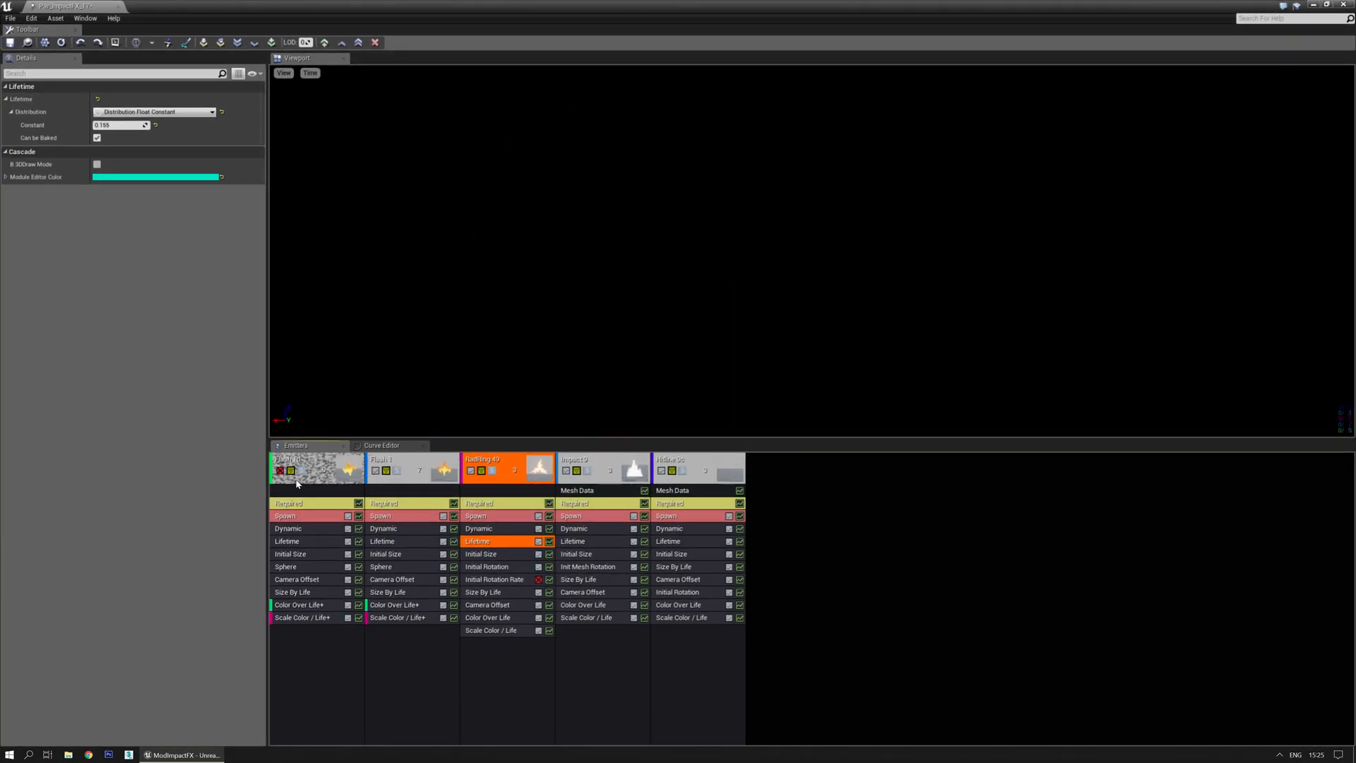
left_click(280, 471)
left_click(11, 45)
Play the level and move around the doll to check the complete impact effect, and return to the particle editor.
left_click_drag(433, 17, 0, 42)
left_click(191, 41)
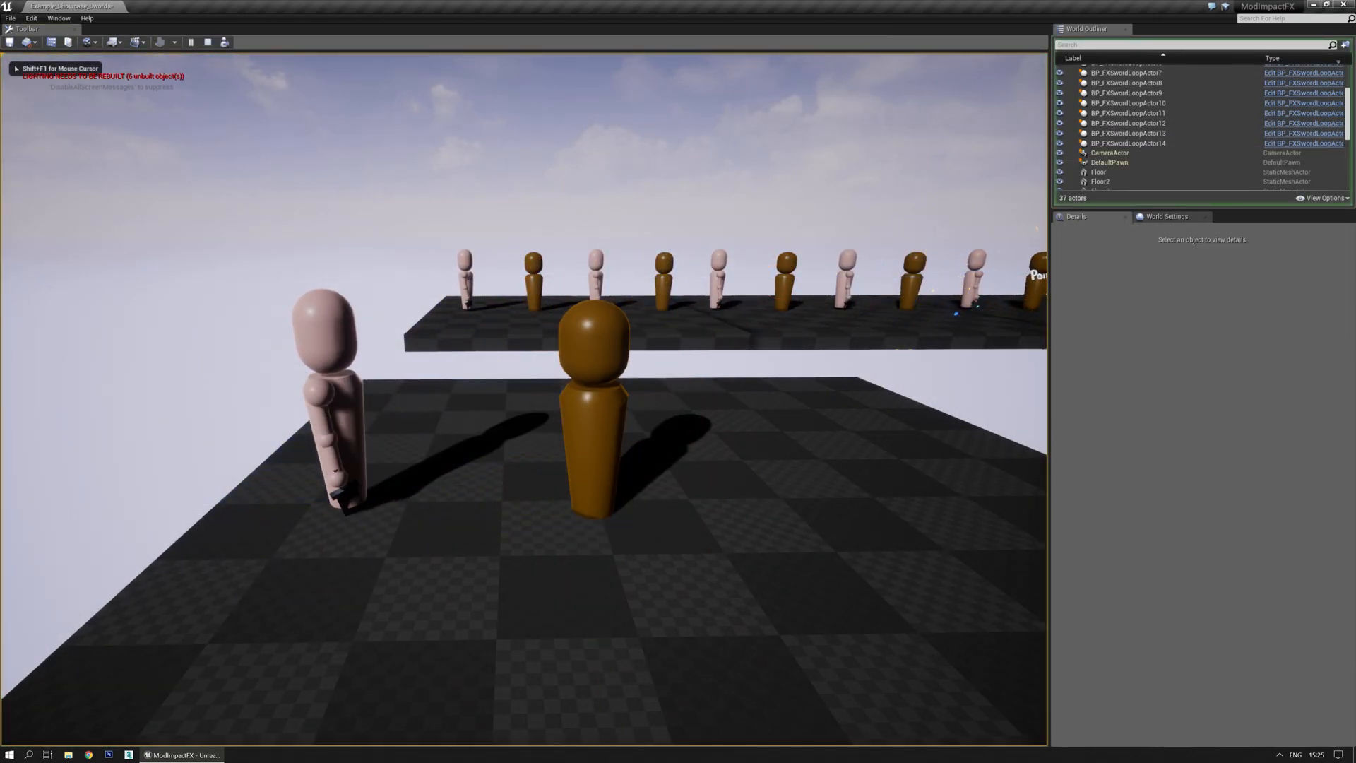
key("s")
key("d")
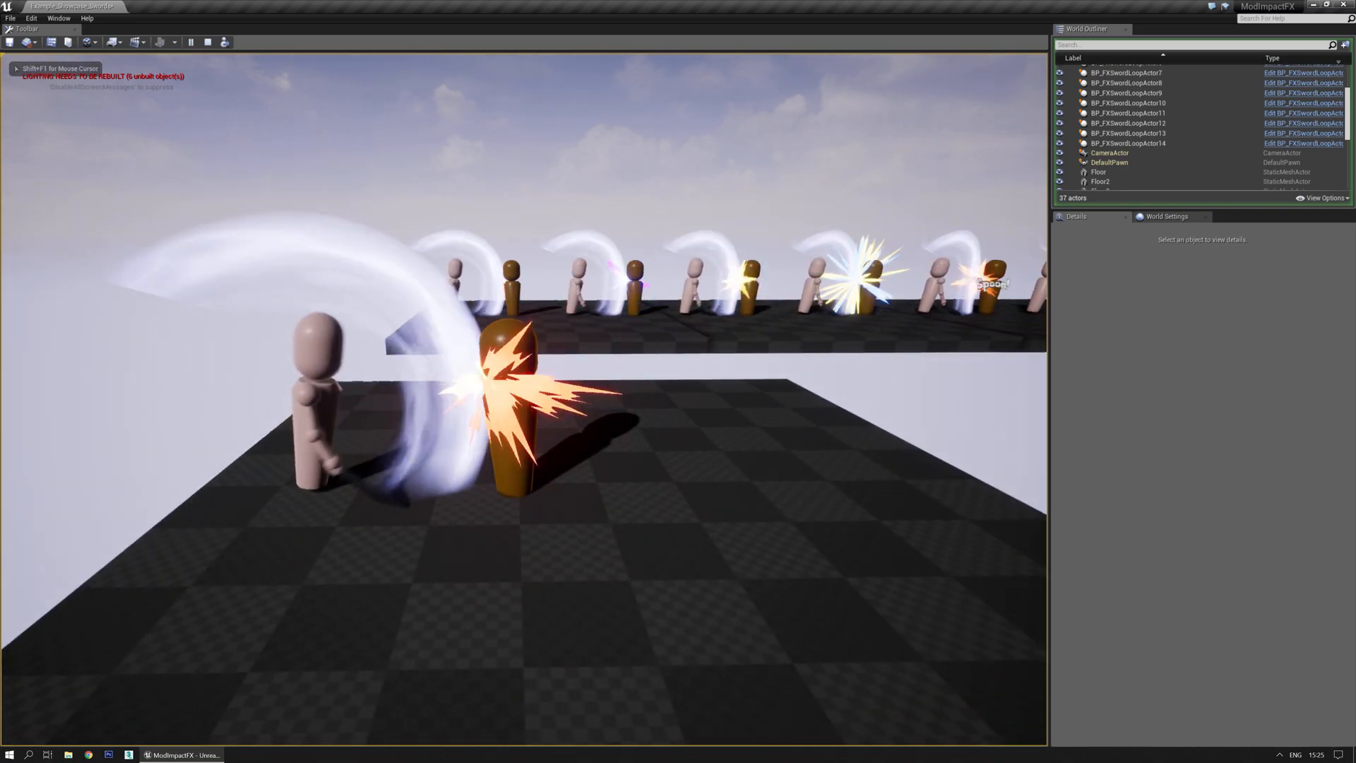
key("a")
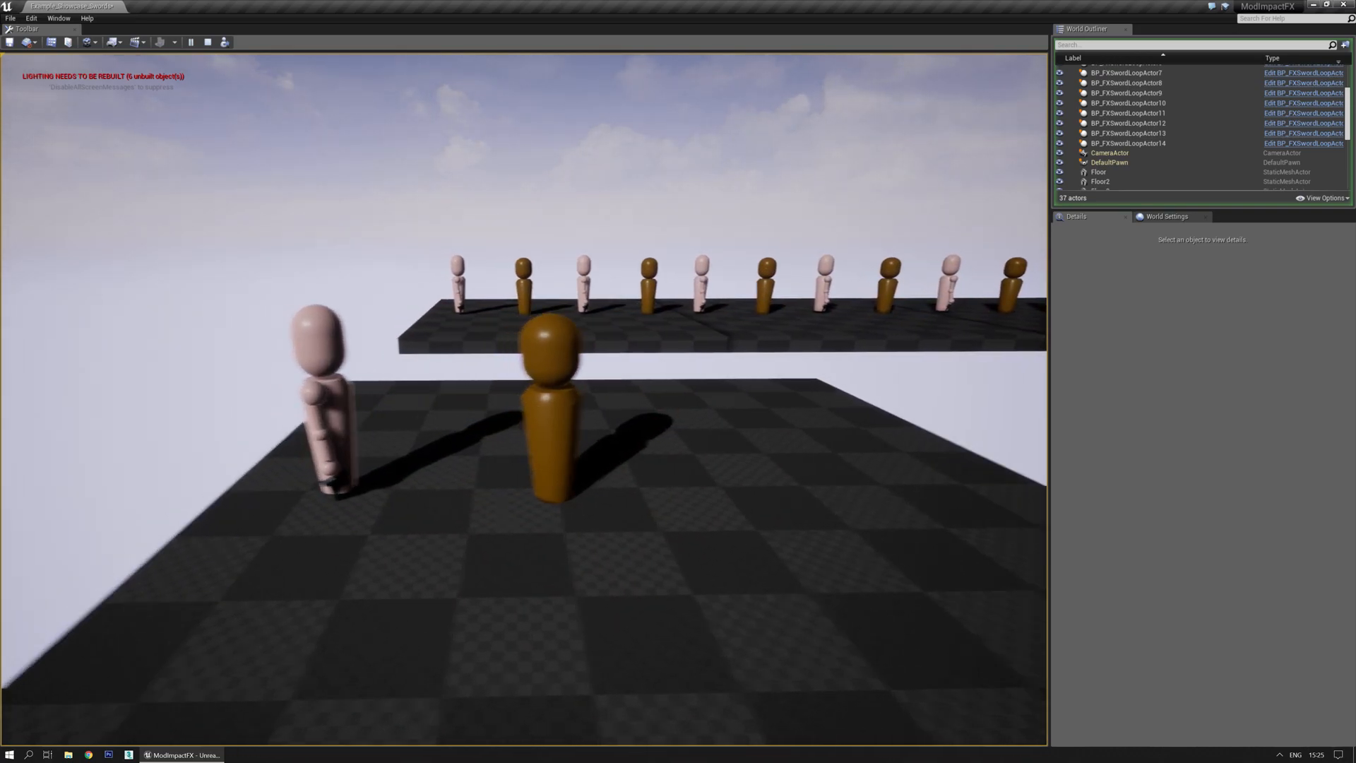
key("w")
key("Escape")
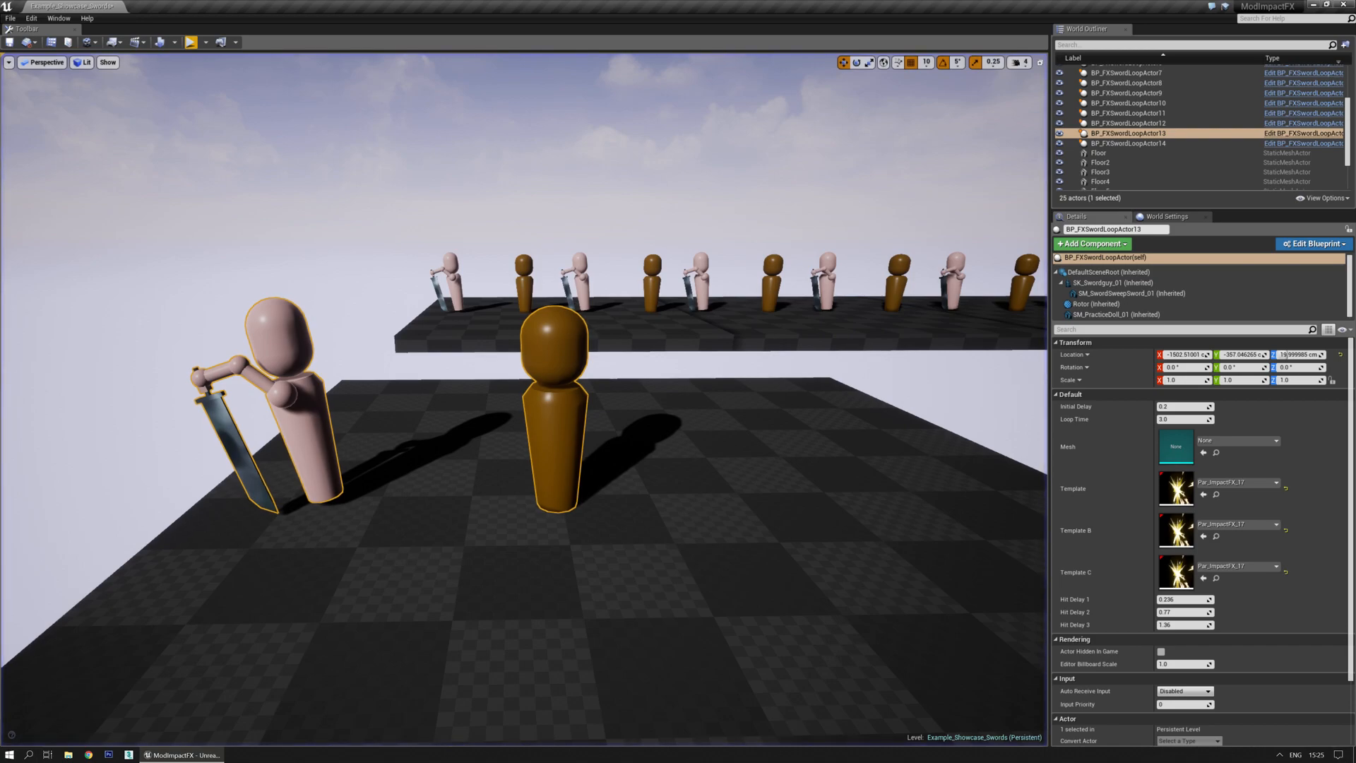
left_click_drag(0, 199, 839, 199)
double_click(839, 199)
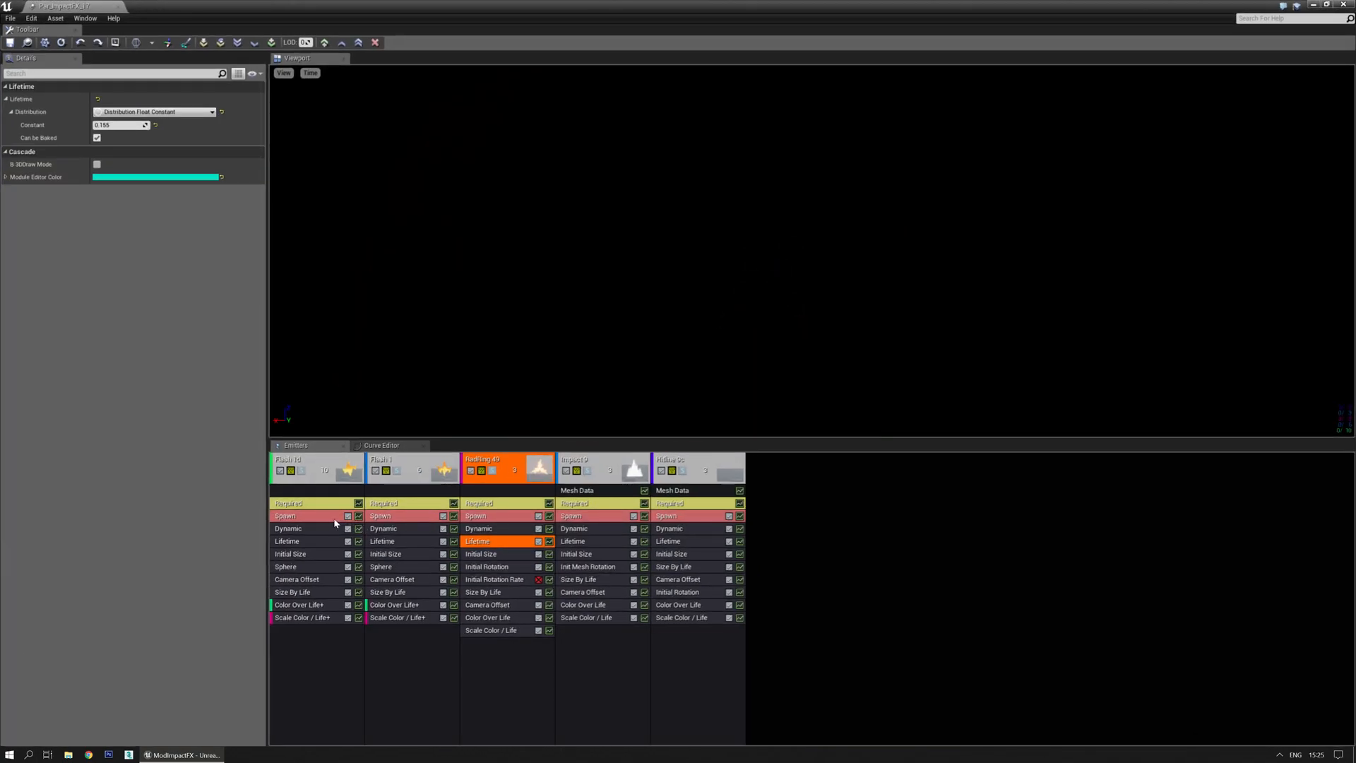
Set the spawn burst Count to 6 in the first Flash emitter, and to Count 4 with Count Low 3 in the second.
left_click(297, 516)
left_click(10, 269)
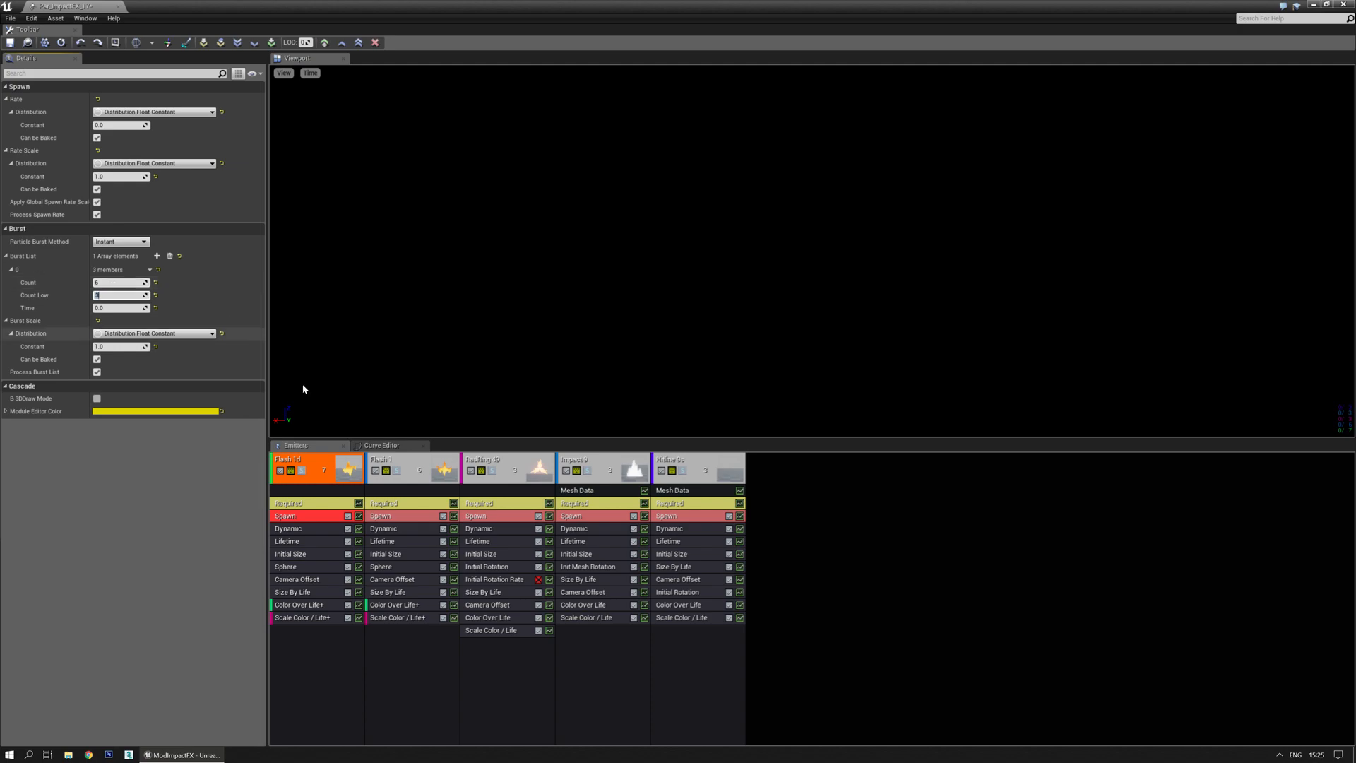
left_click(407, 516)
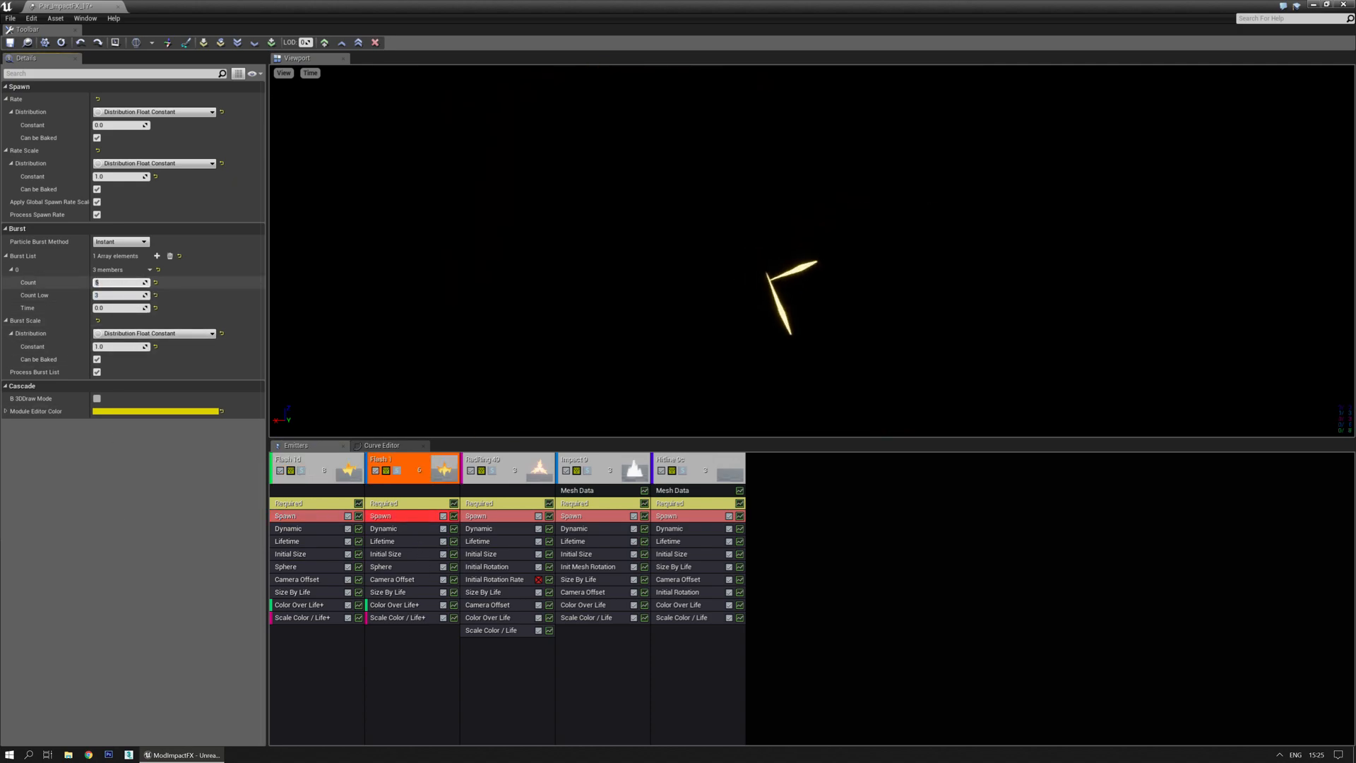
key("Tab")
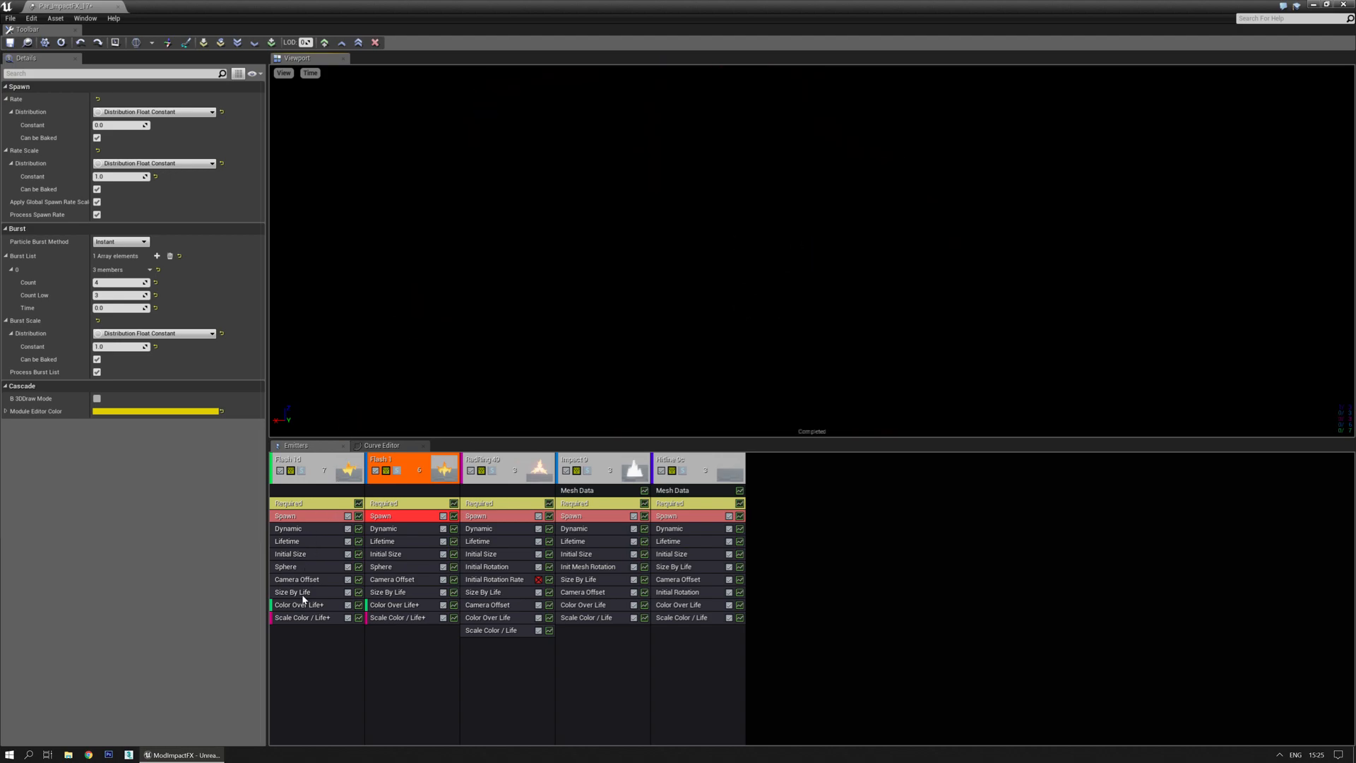
Set the Sphere module's Velocity Scale in the first Flash emitter to a minimum of 70 and a maximum of 90.
left_click(301, 567)
left_click(117, 279)
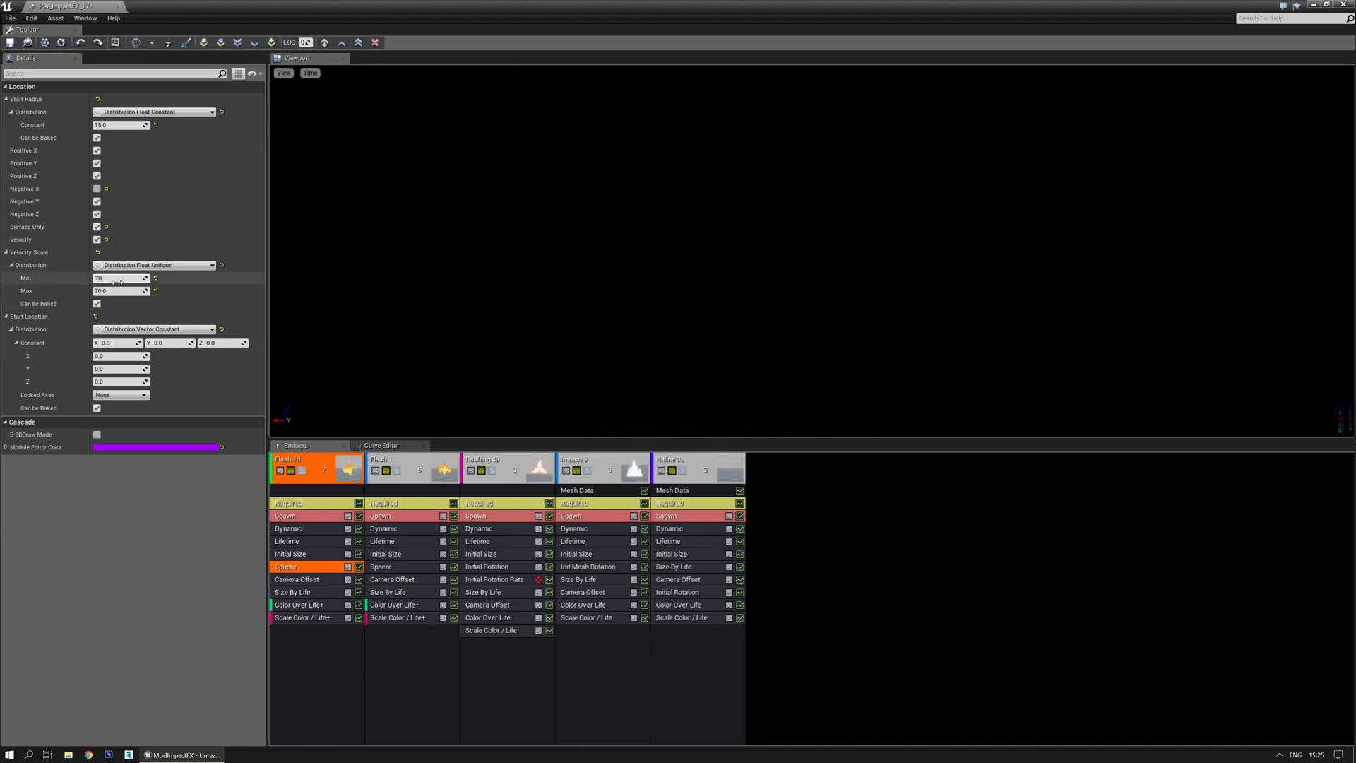
type("90")
key("Return")
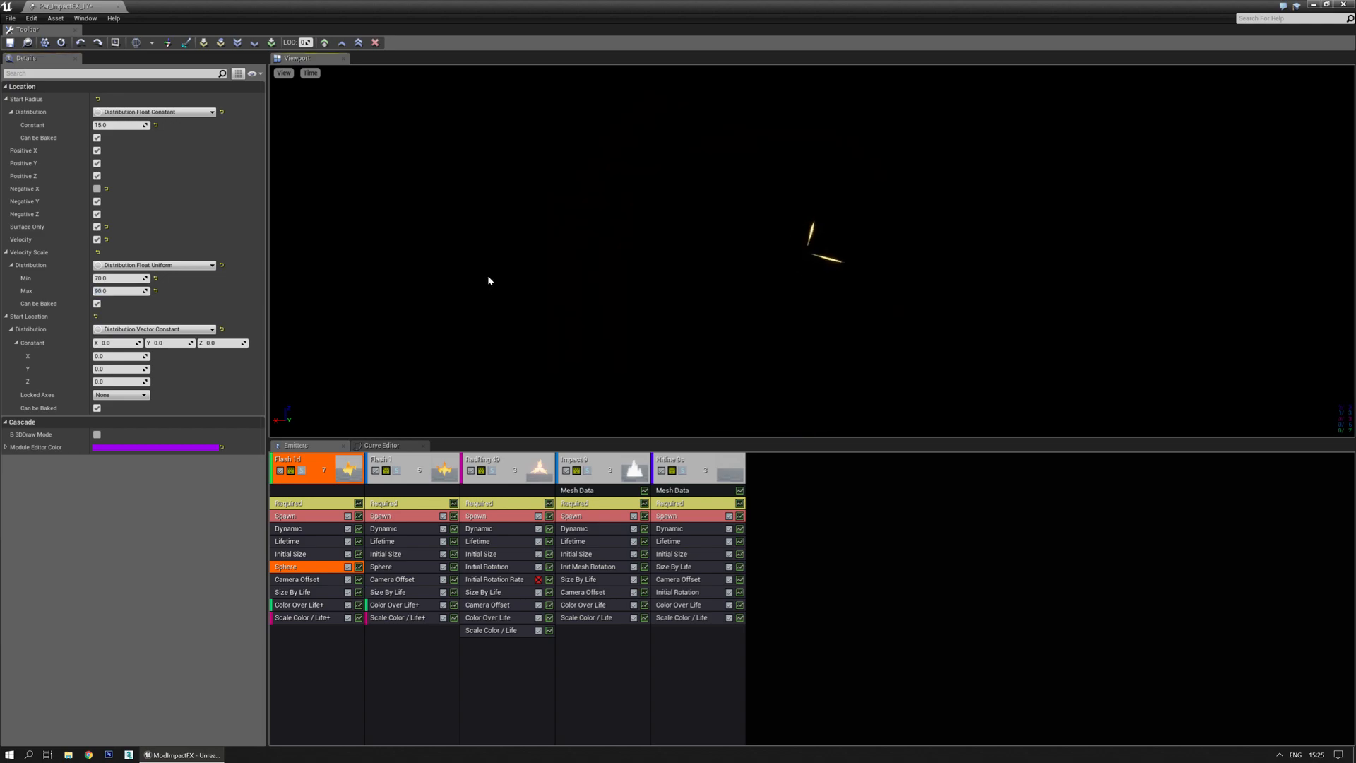
Set the second Flash emitter's Sphere Velocity Scale to a minimum of 30 and a maximum of 50, and save the particle system.
left_click(398, 570)
left_click(116, 278)
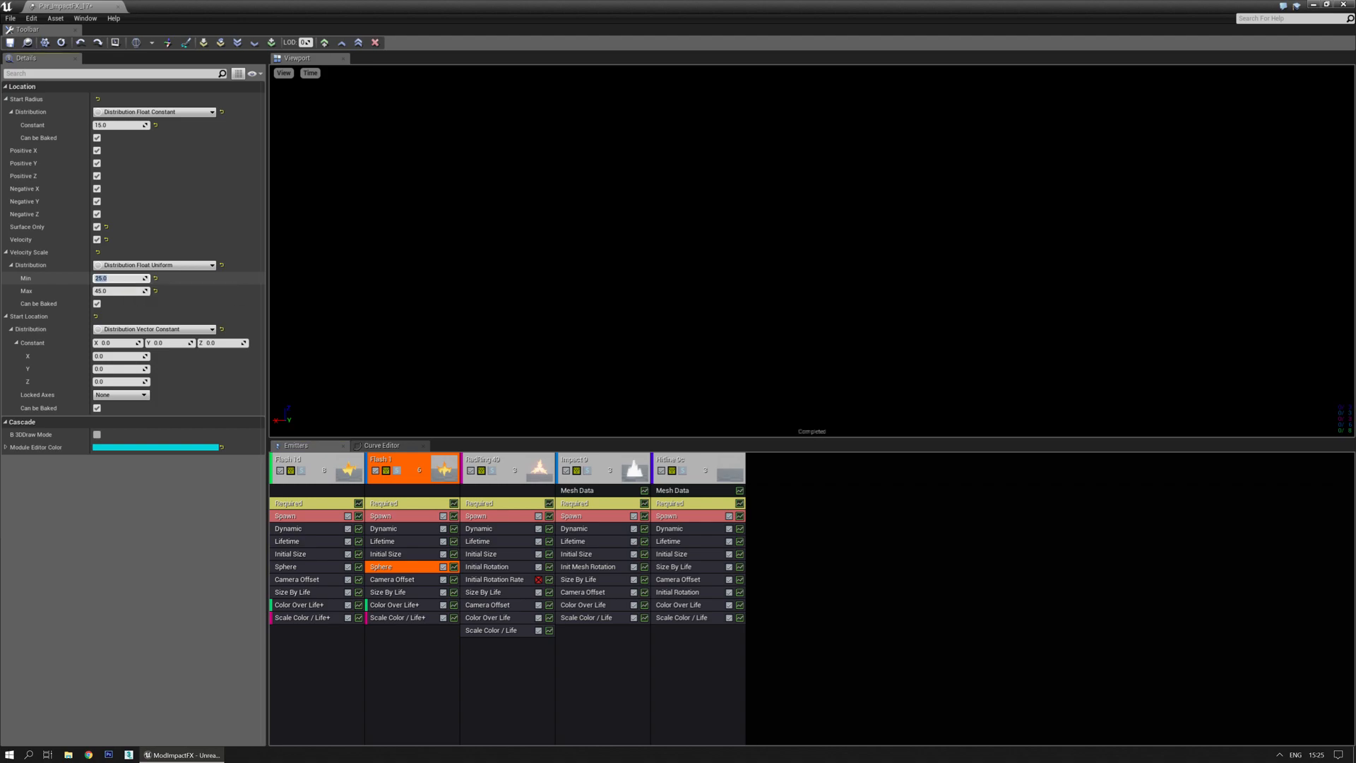
type("50")
key("Return")
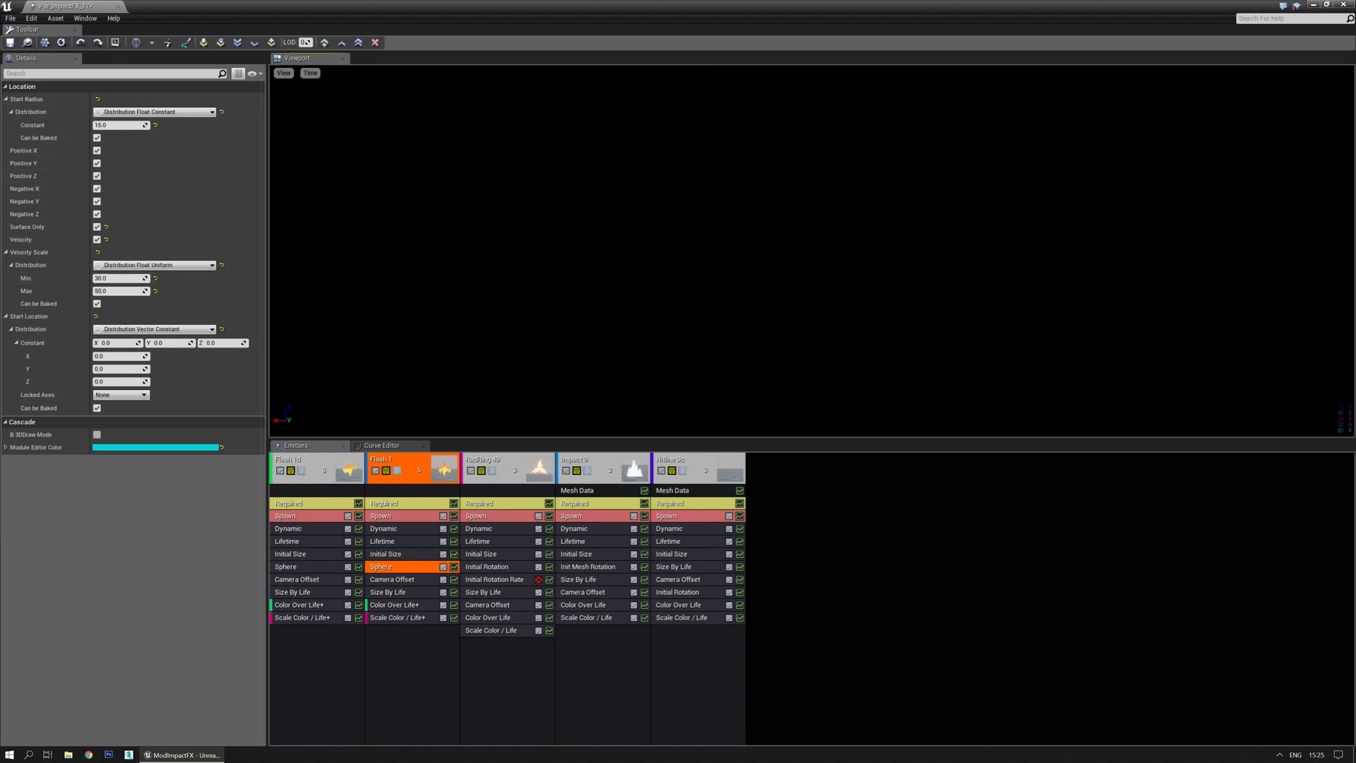
left_click(12, 46)
Play the level to check the flashes' new burst counts and velocities from several positions, and return to the particle editor.
left_click_drag(339, 12, 0, 134)
left_click(191, 42)
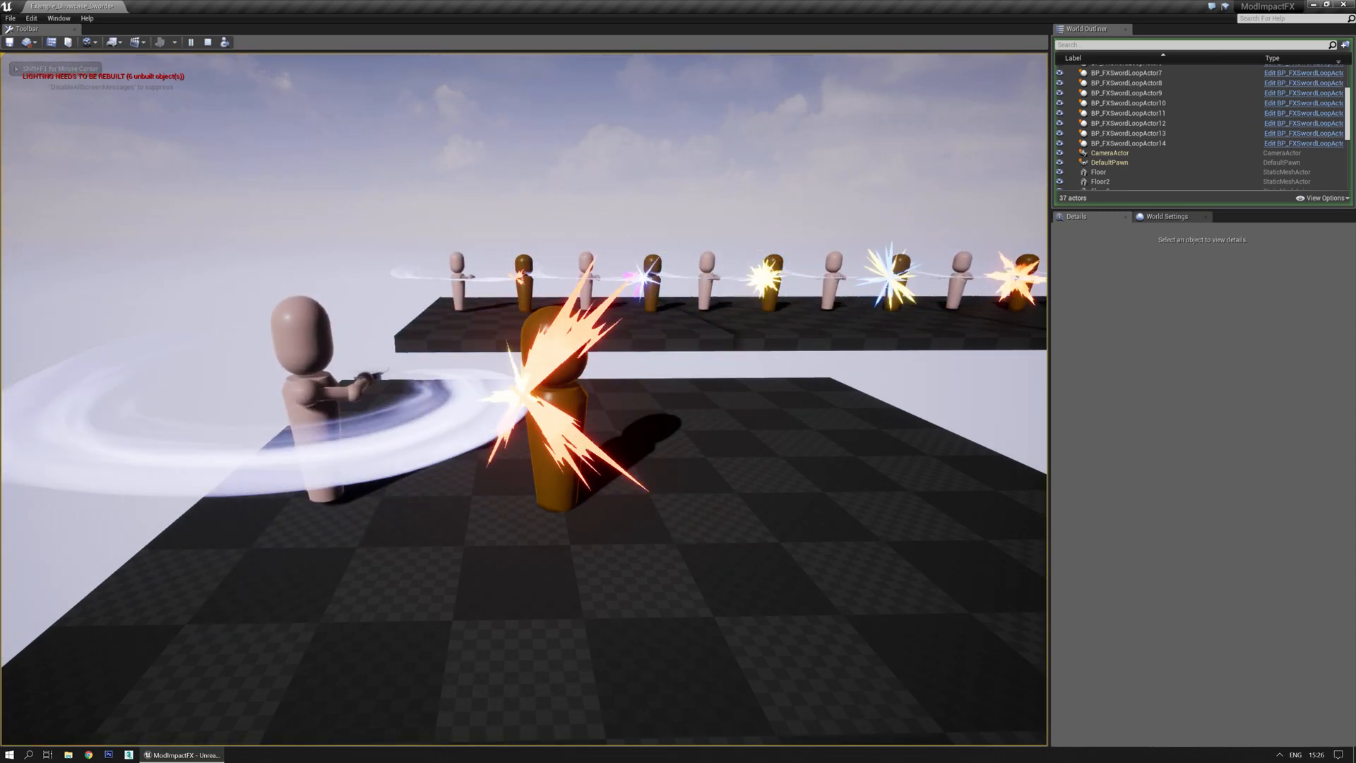
key("a")
key("s")
key("d")
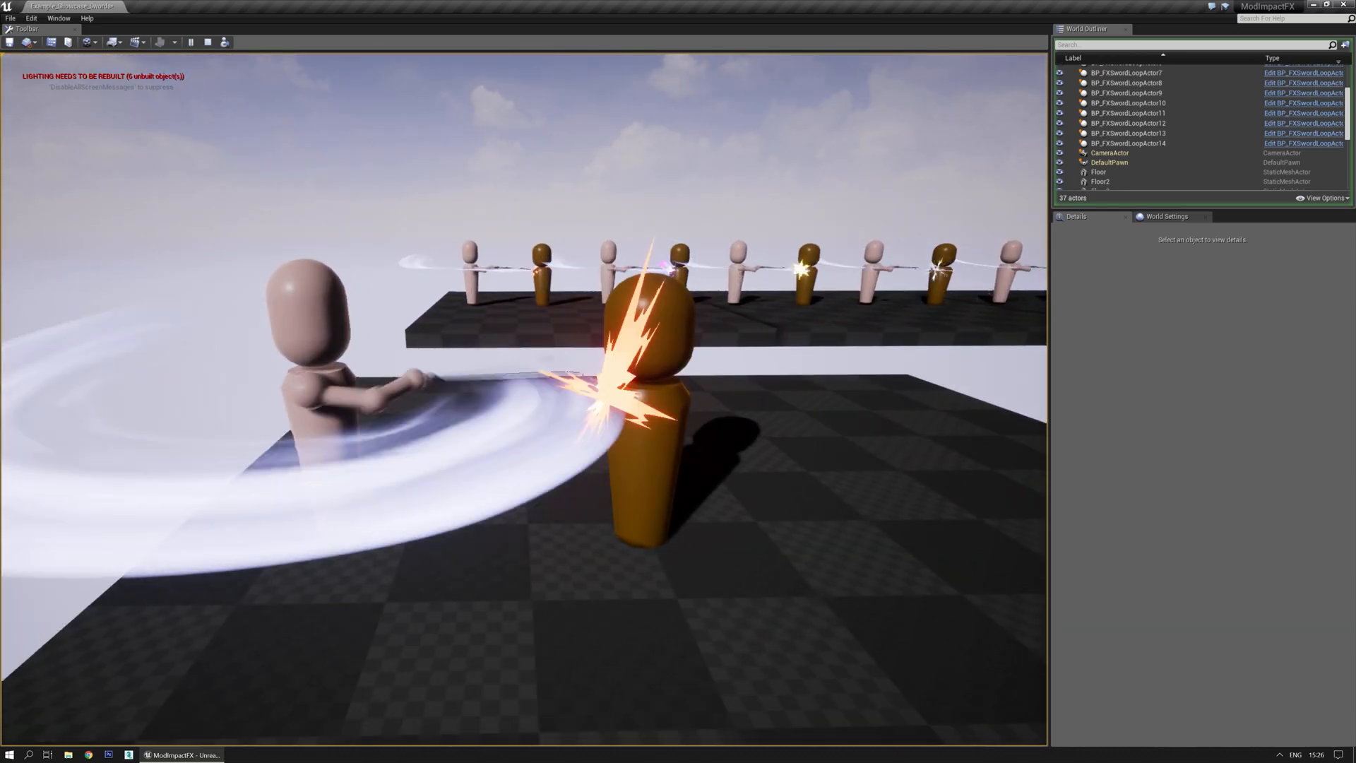
left_click(208, 42)
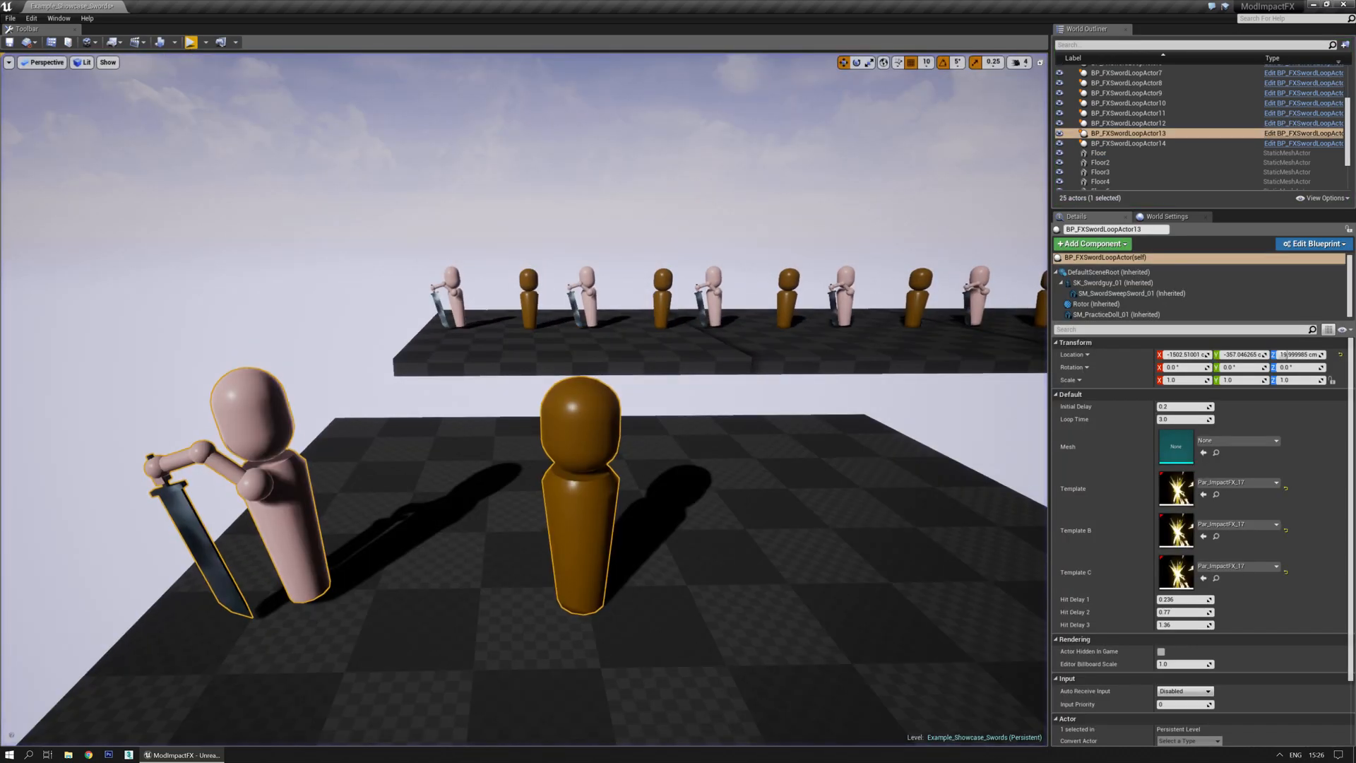
left_click_drag(0, 189, 811, 170)
double_click(811, 170)
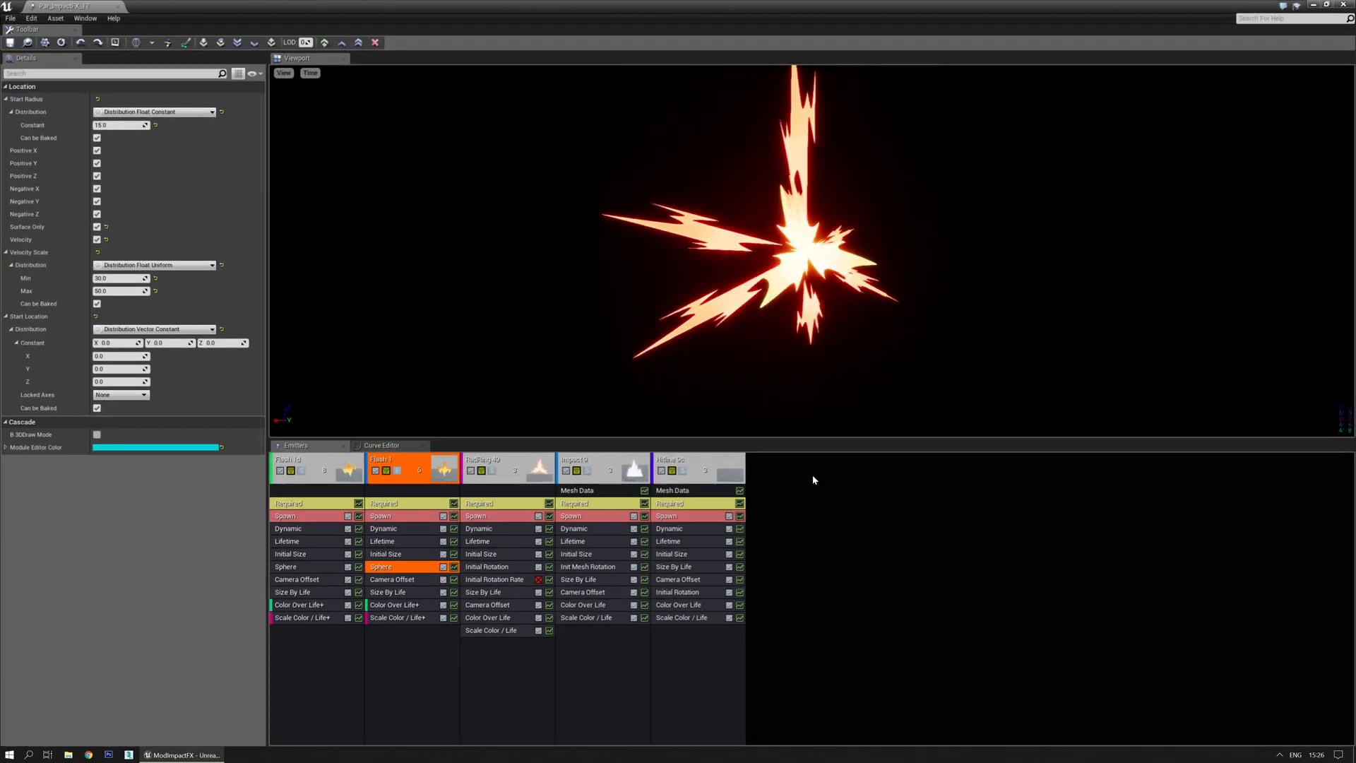
Solo the Impact emitter and inspect the starting colour of its Color Over Life module.
left_click(598, 471)
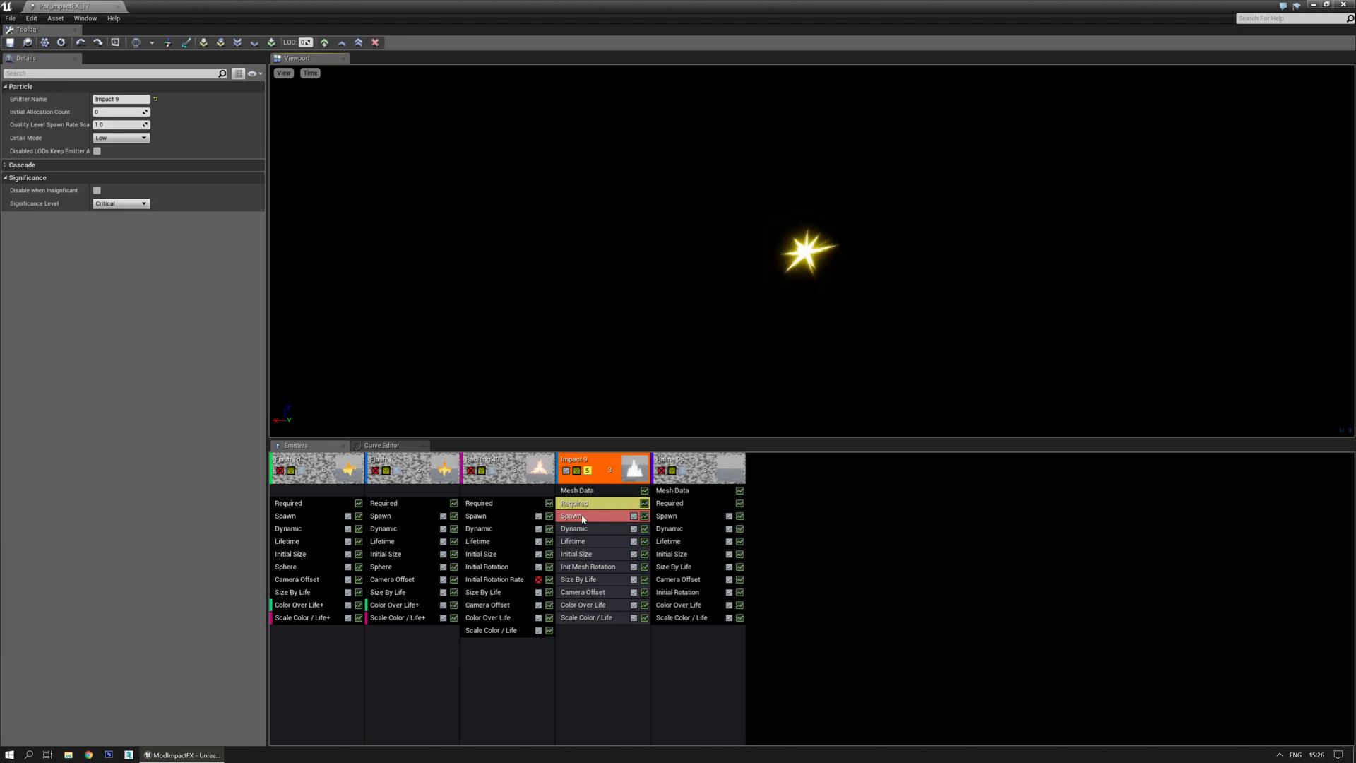
left_click(583, 604)
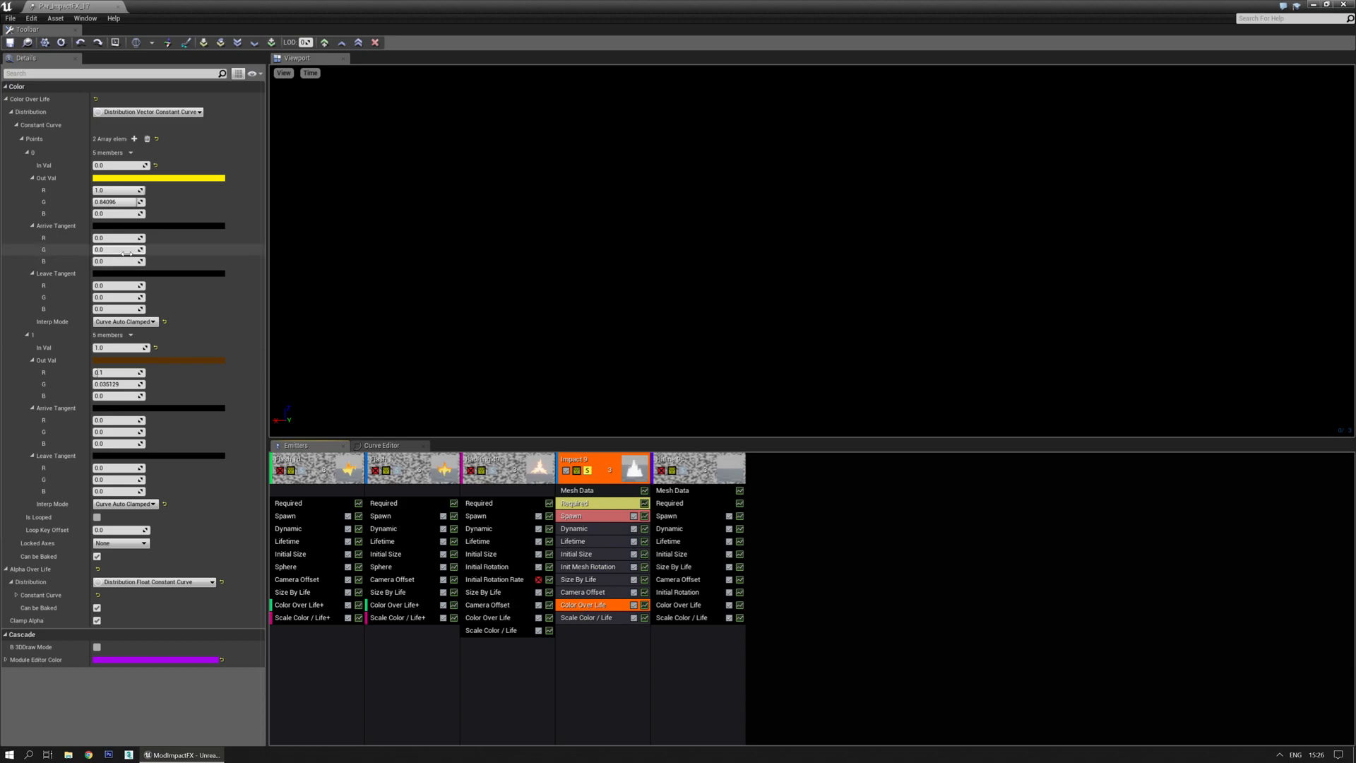
left_click(163, 179)
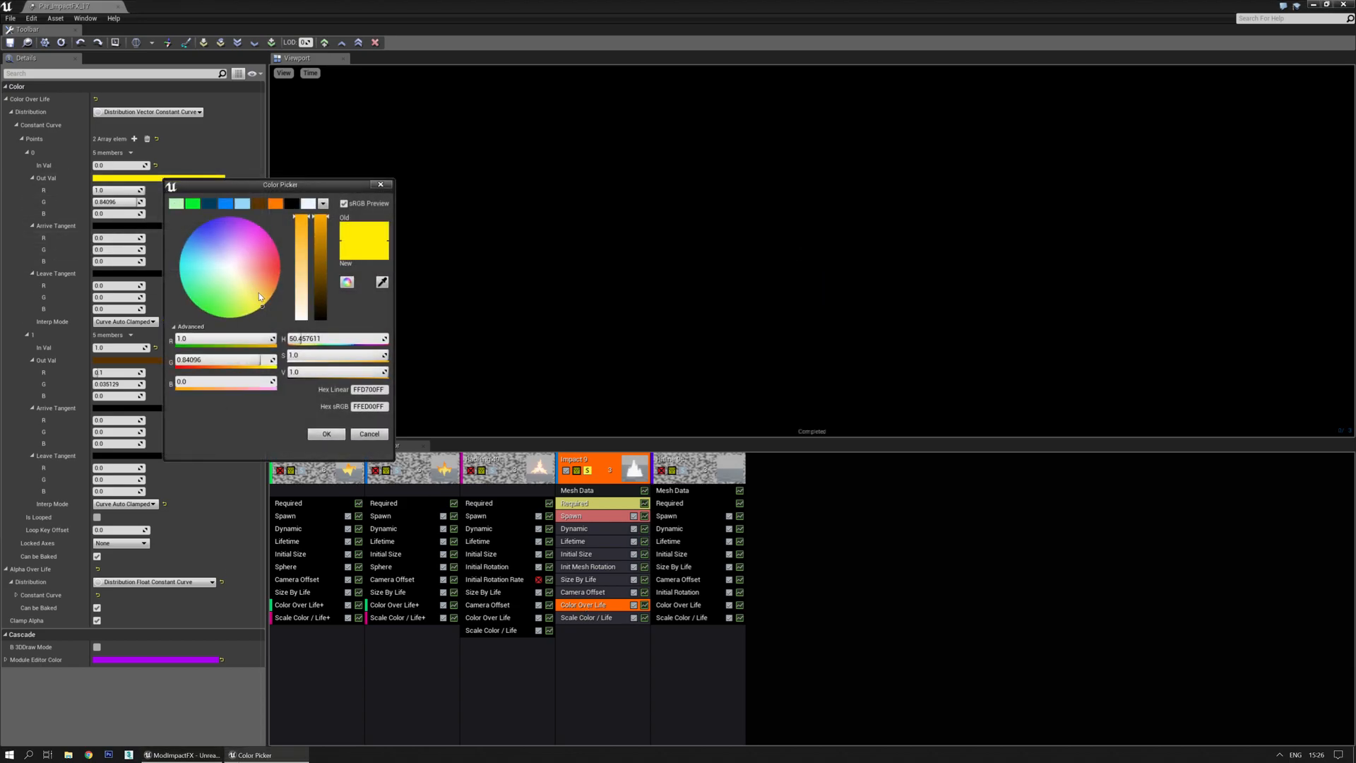
left_click(374, 436)
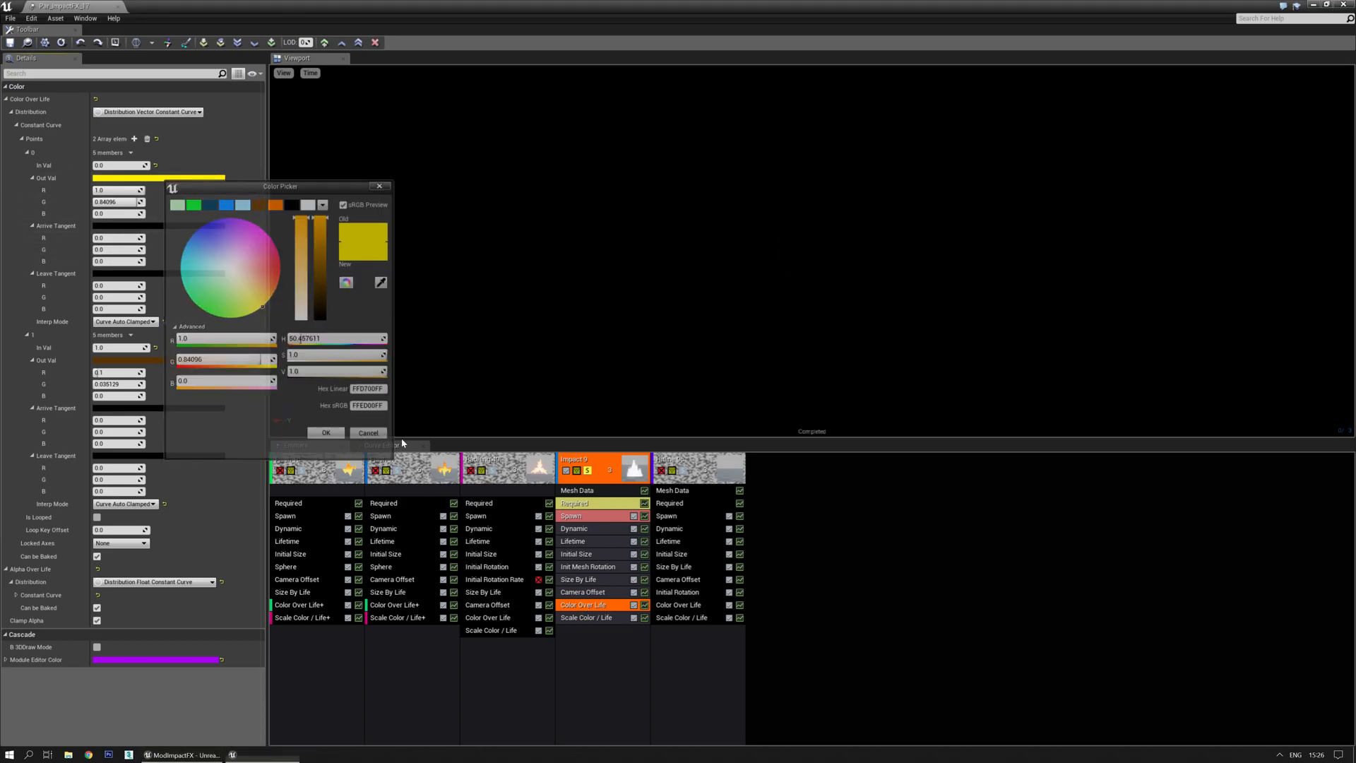
Set the Impact emitter's Initial Size to a Max of 0.44 and a Min of 0.6 on all axes.
left_click(576, 555)
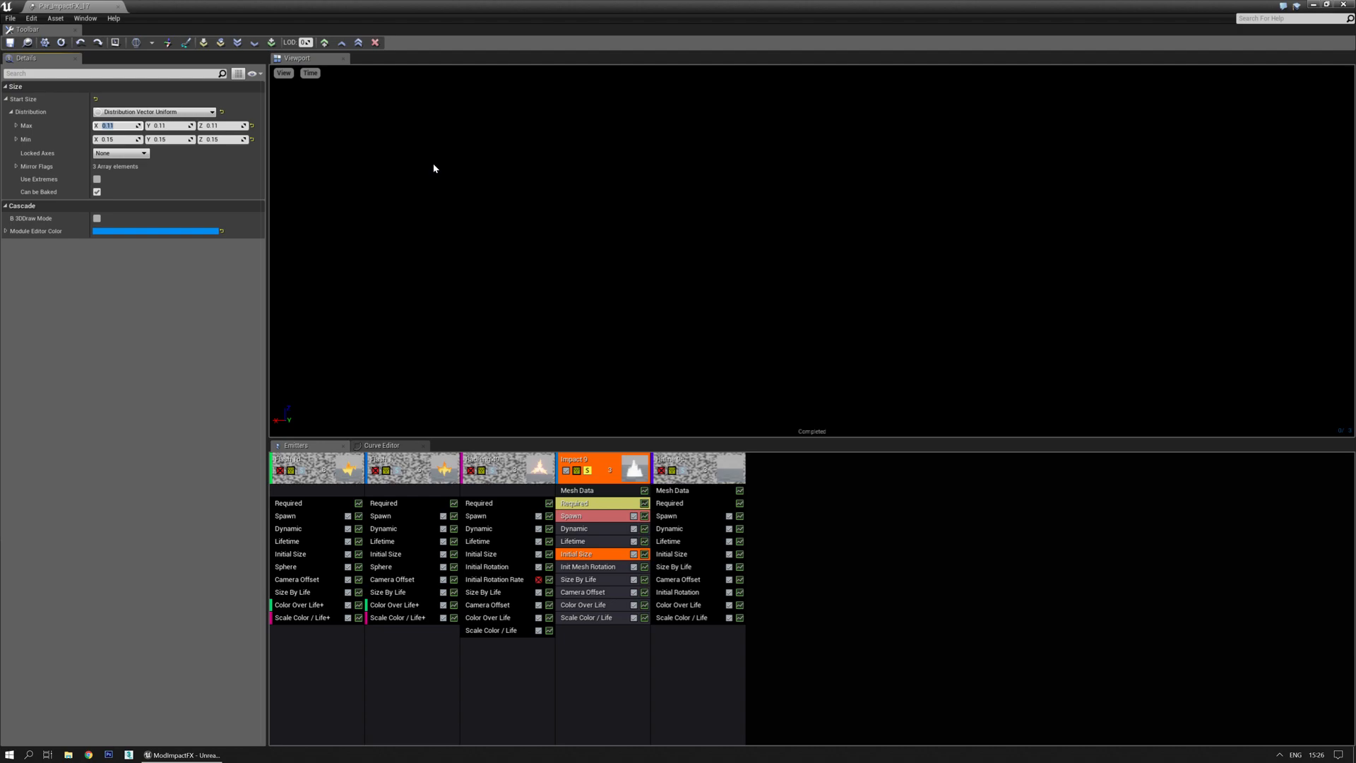
type("4")
key("Tab")
key("Right")
type("*4")
key("Tab")
type("0.6")
key("Return")
Preview the enlarged impact, turn off the Impact emitter's solo mode, and save the particle system.
left_click(847, 274)
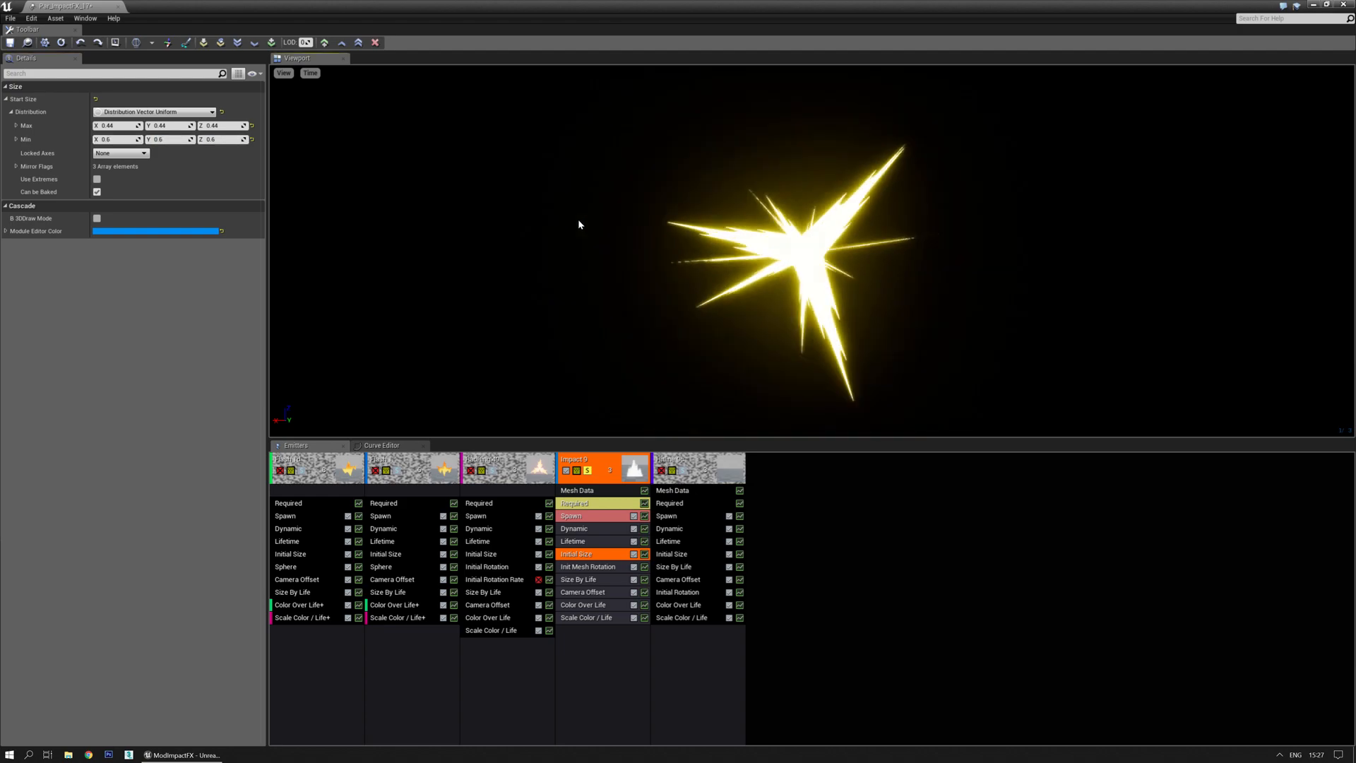
left_click(589, 470)
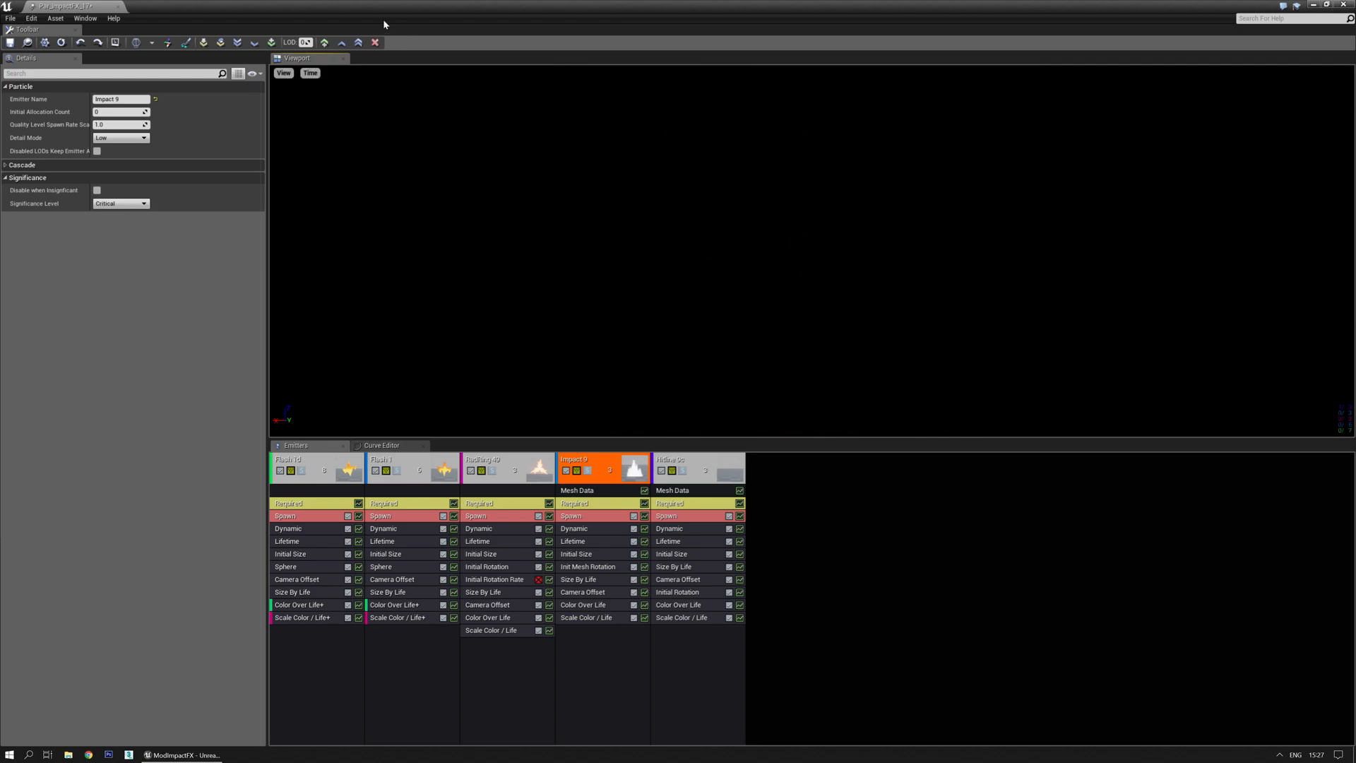
left_click(10, 43)
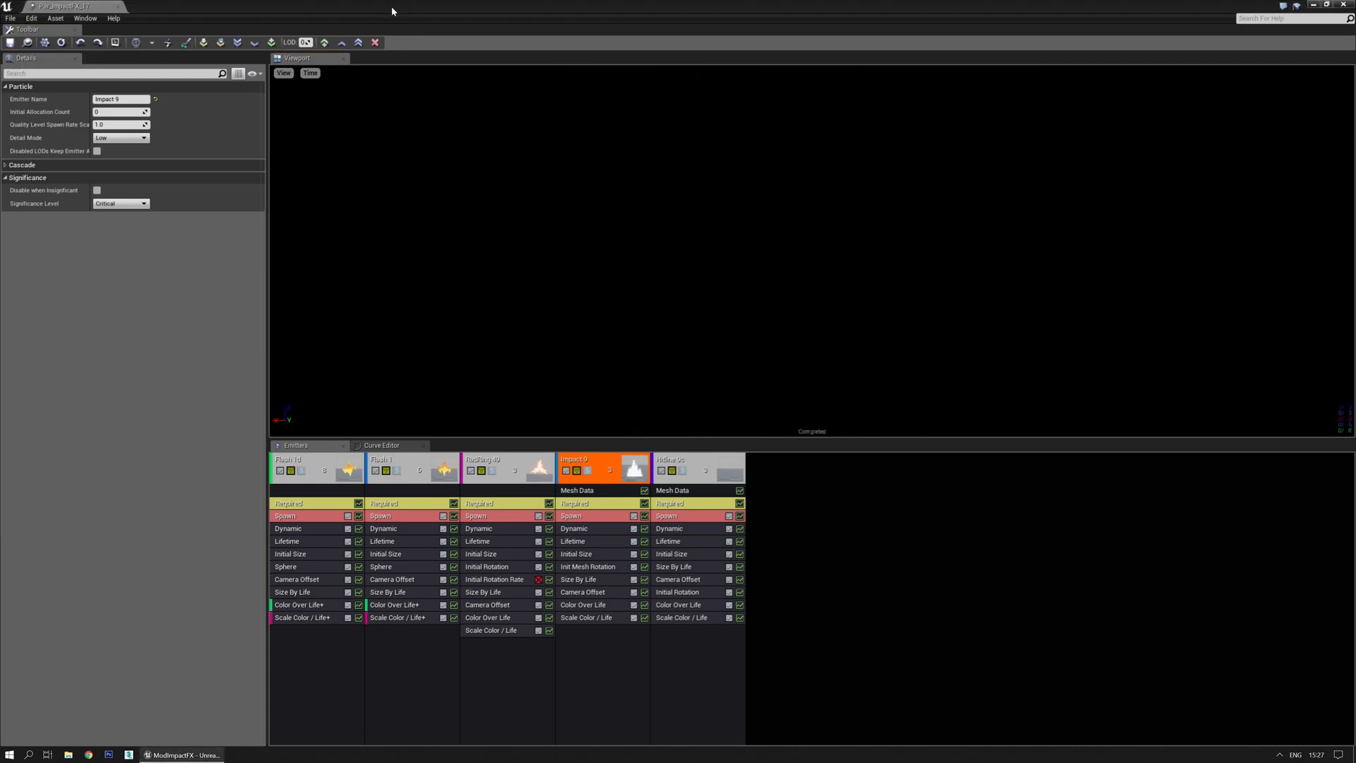
Play the level and move around the doll to check the enlarged impact, and bring back the particle editor.
left_click(1312, 5)
left_click(190, 42)
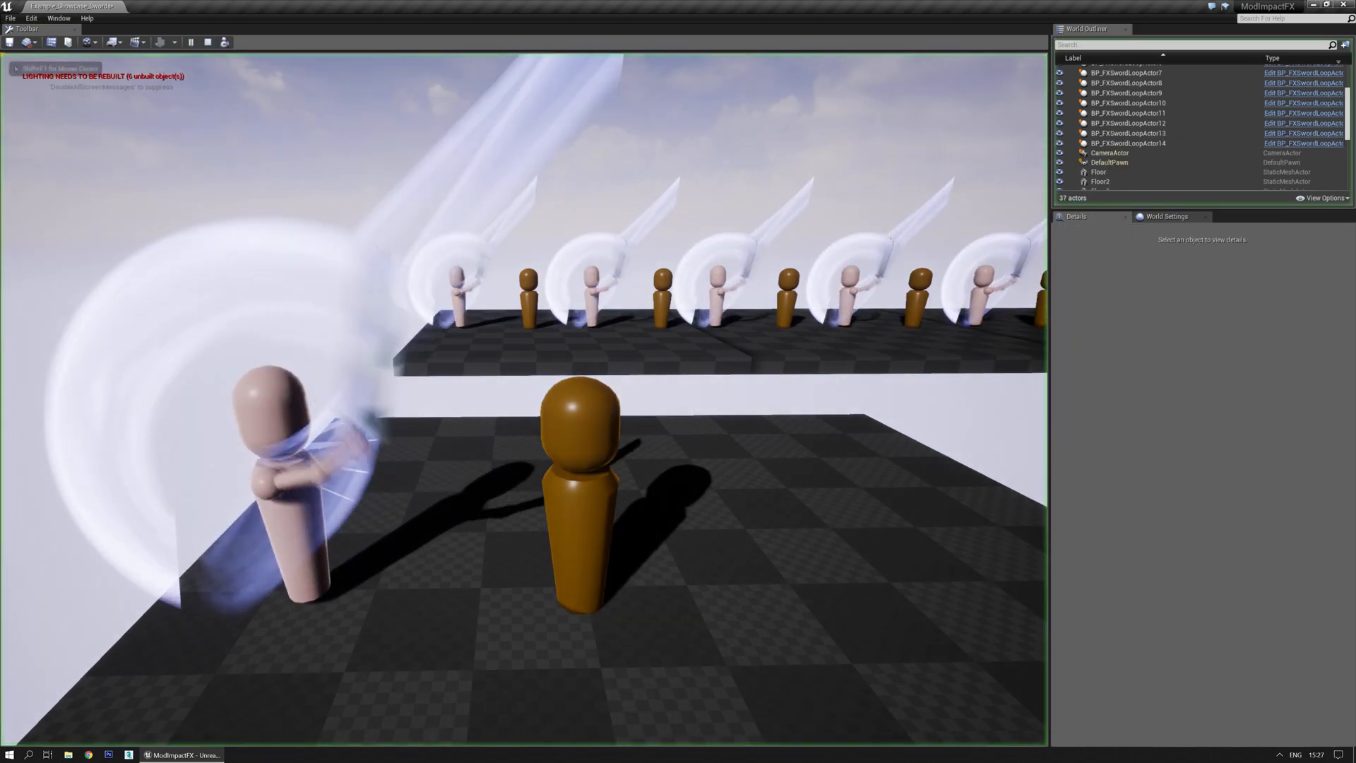
key("s")
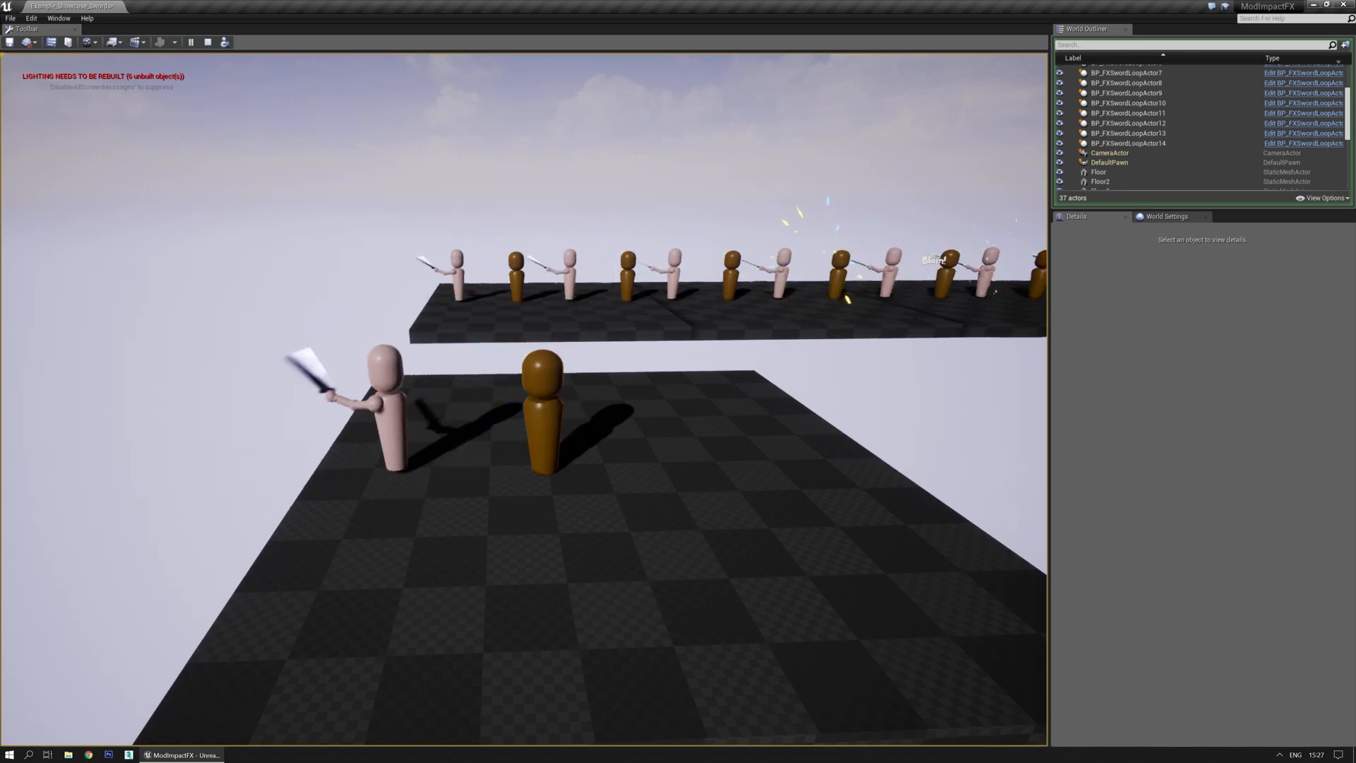
key("w")
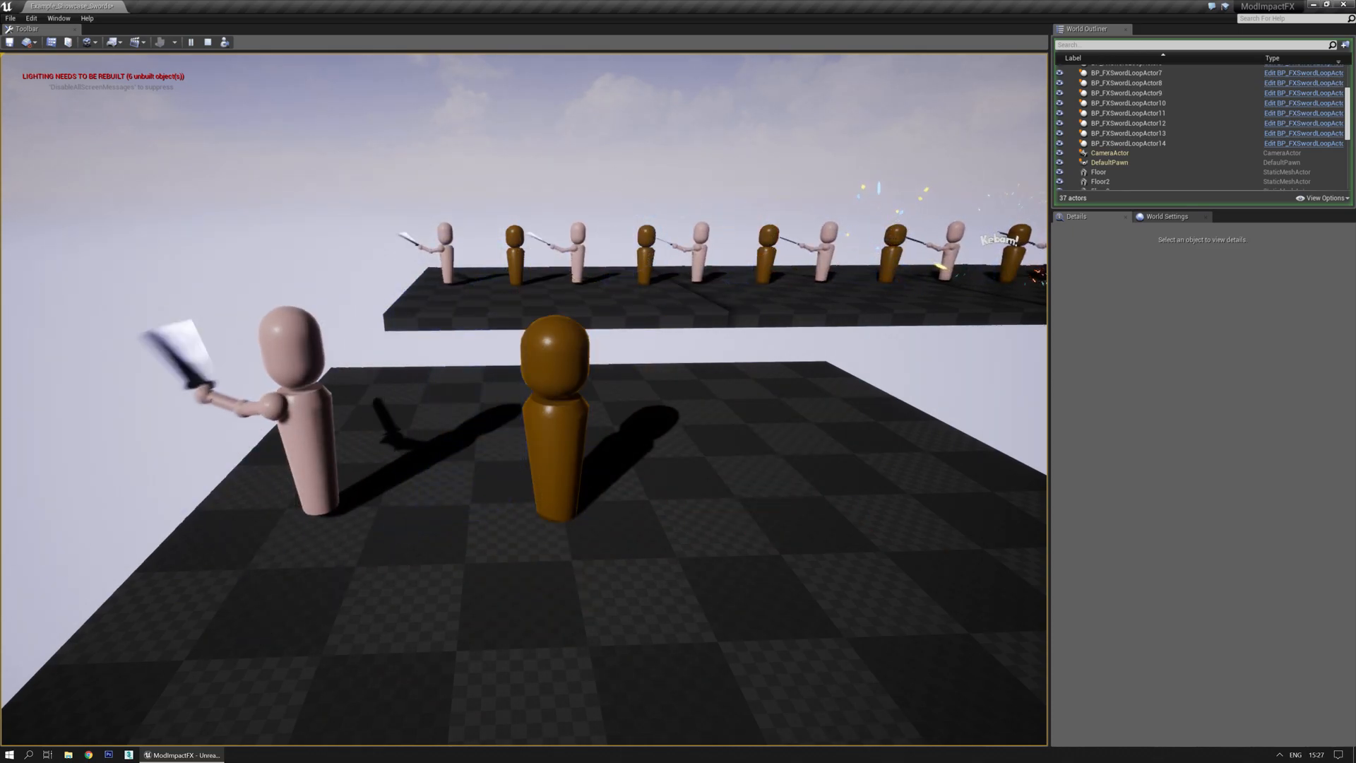
key("d")
key("a")
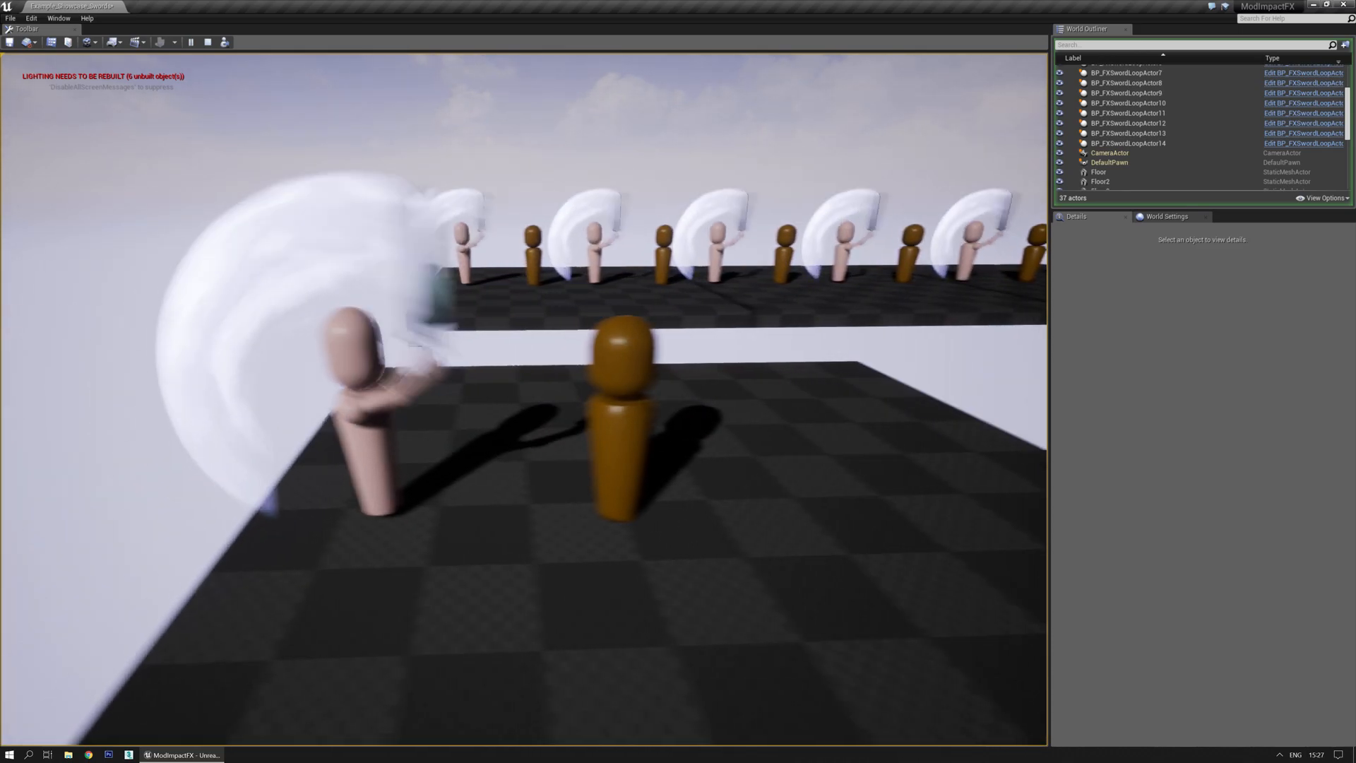
key("Escape")
left_click_drag(0, 282, 857, 70)
Delete the Hitline emitter from the particle system and save all changes.
left_click(821, 411)
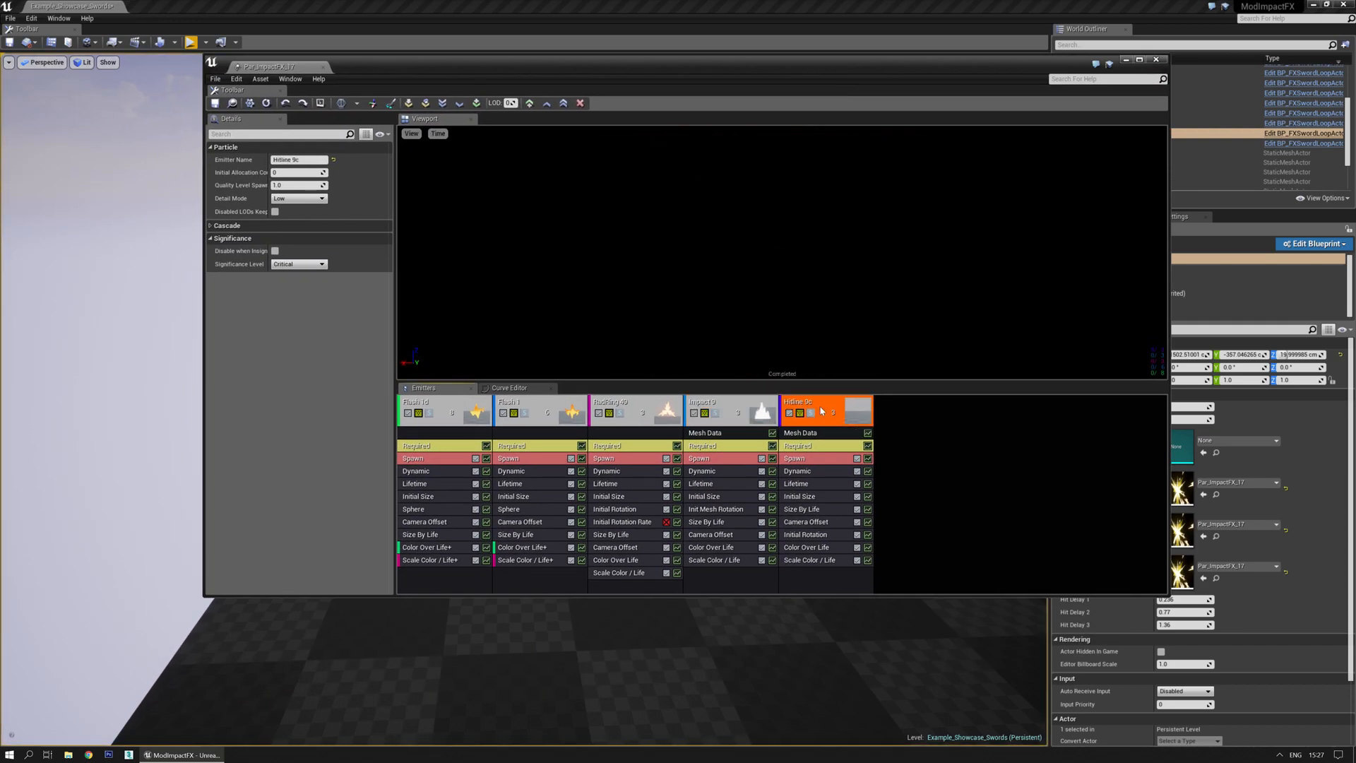
key("Delete")
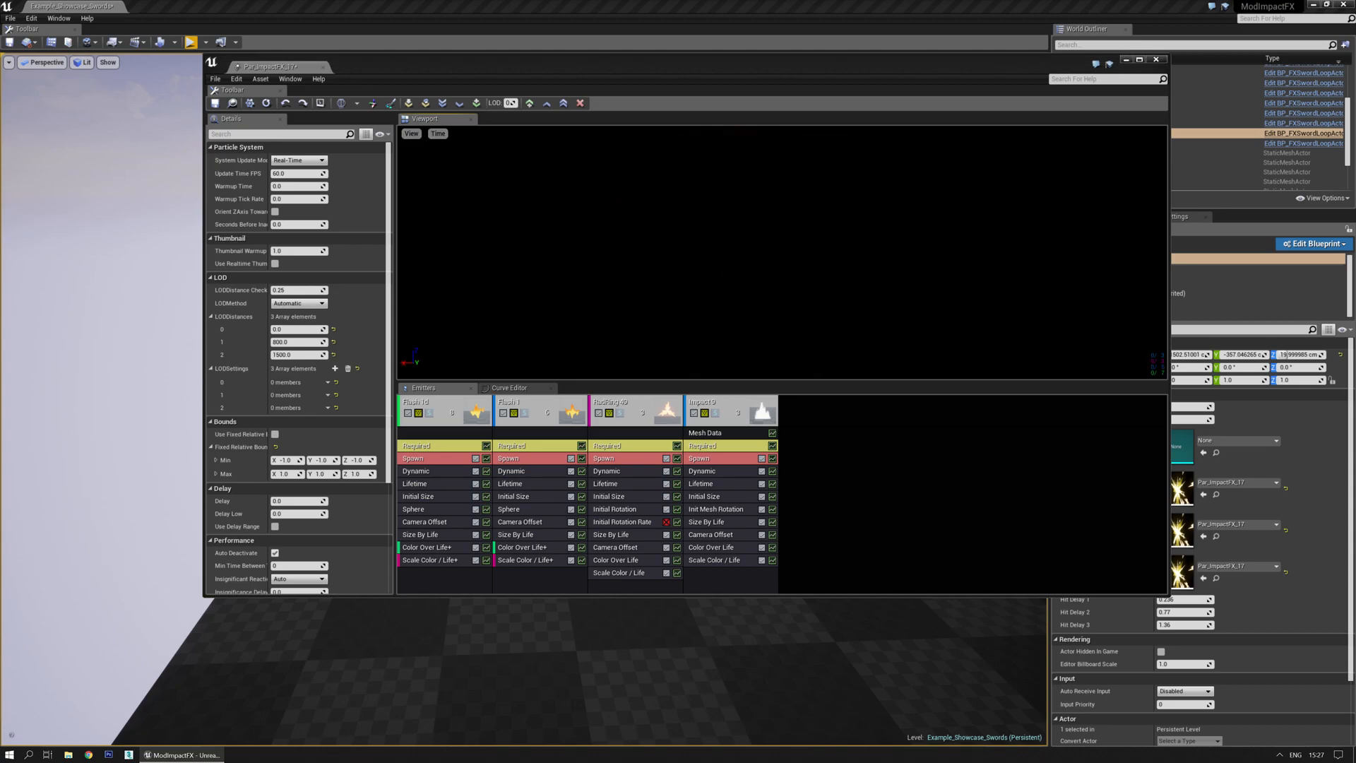
key("ctrl+shift+s")
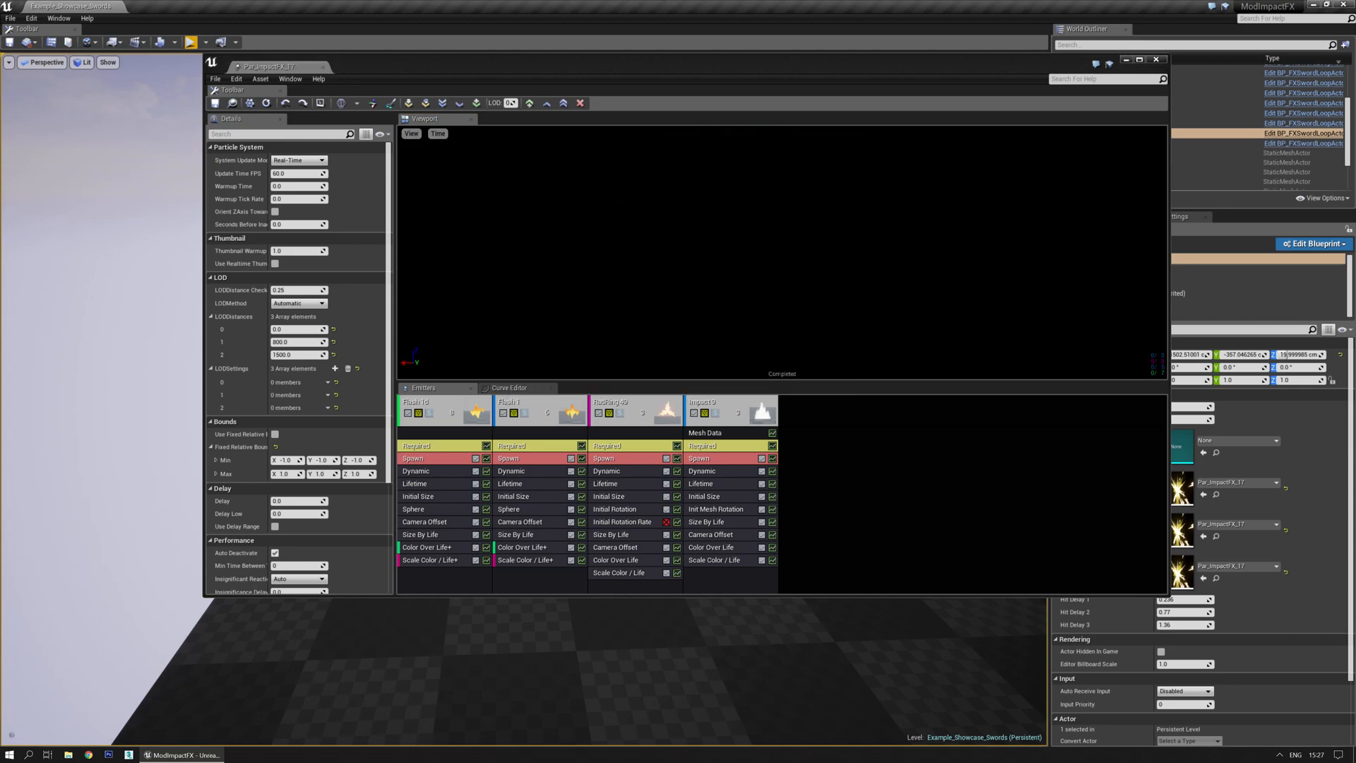
Browse the ParticleSystems folder in the content browser and open Par_Sparks_Collection_1 in the particle editor.
left_click_drag(1355, 183, 572, 101)
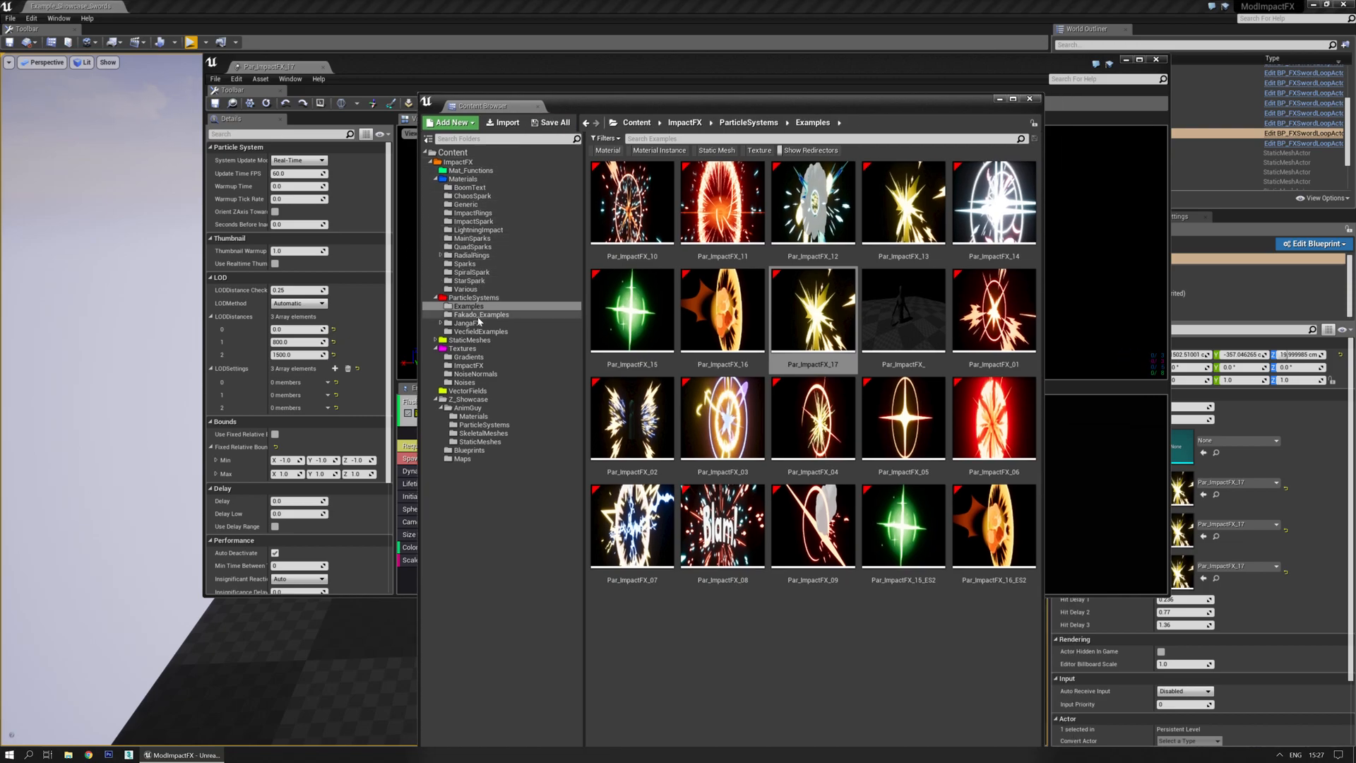
left_click(473, 297)
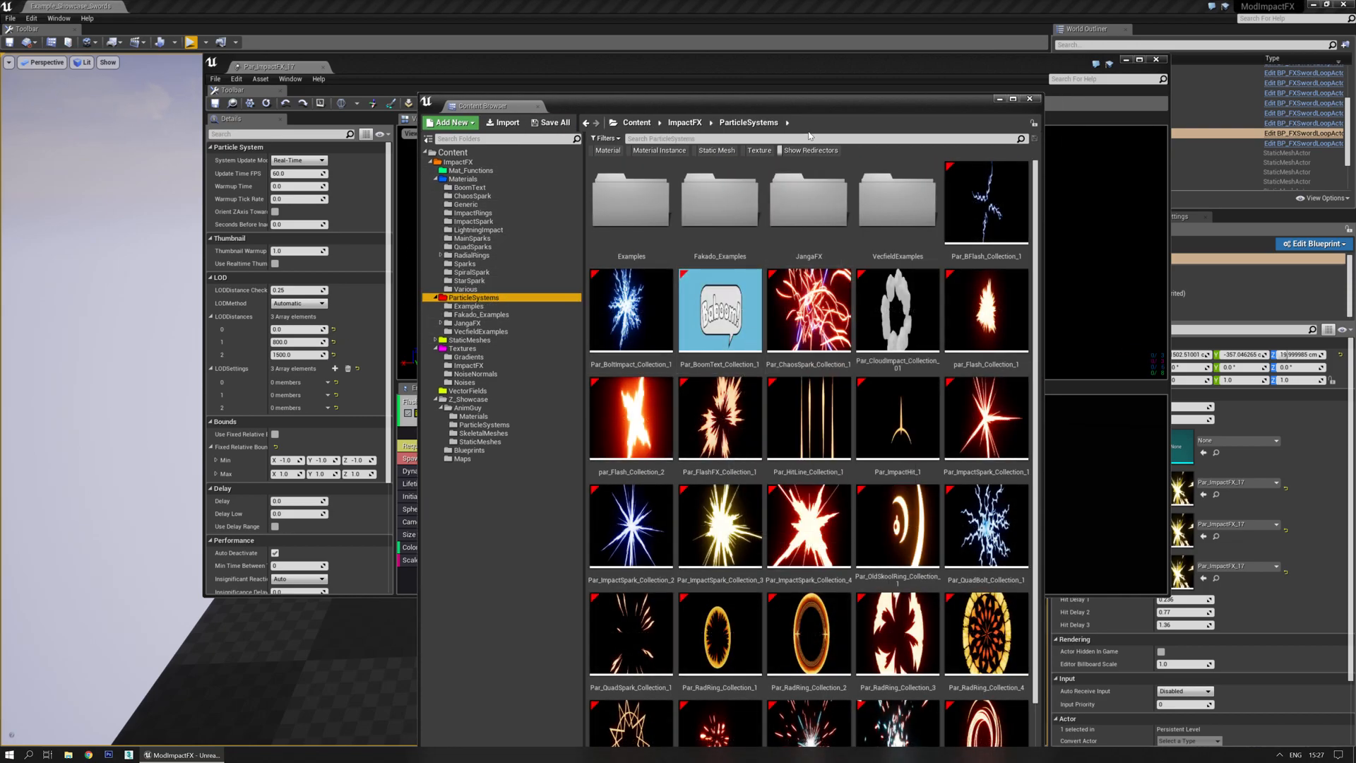
left_click_drag(820, 104, 663, 56)
scroll(734, 424, "down", 3)
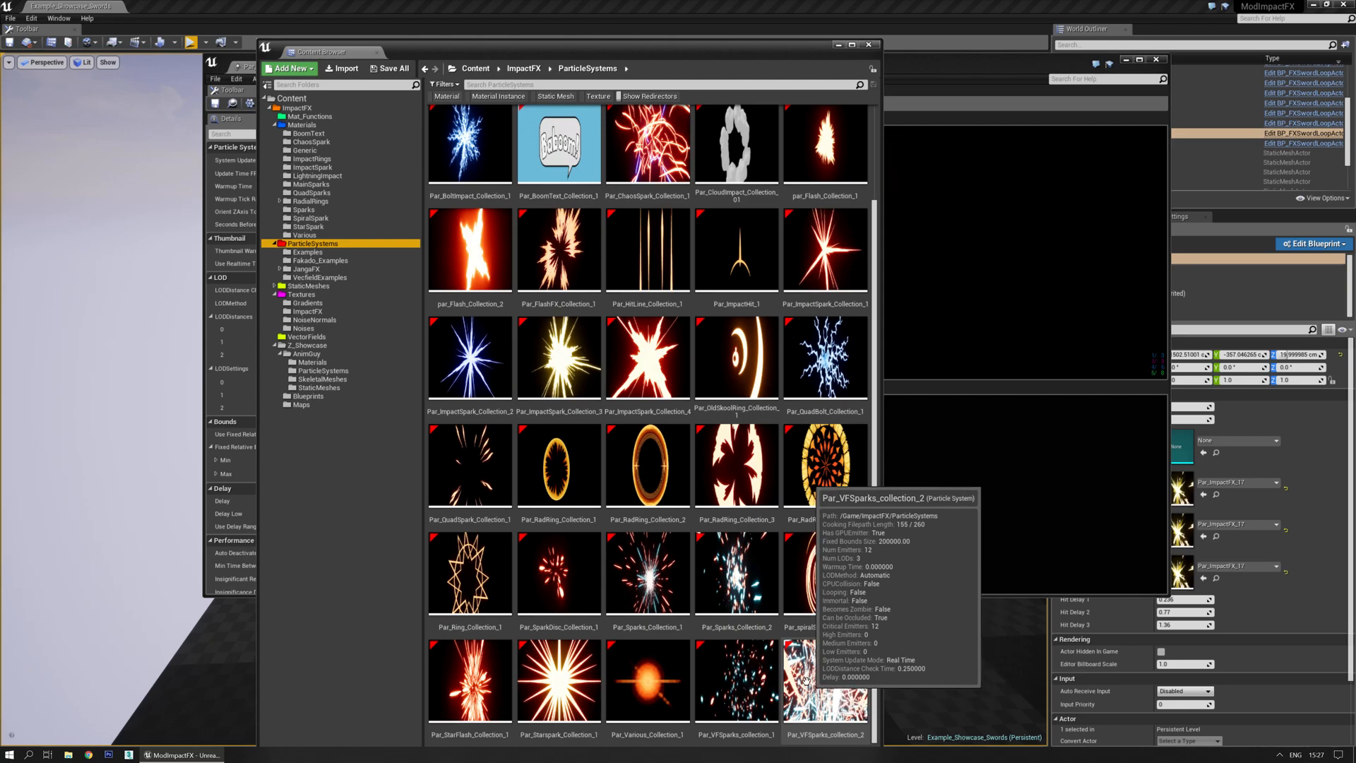
double_click(649, 569)
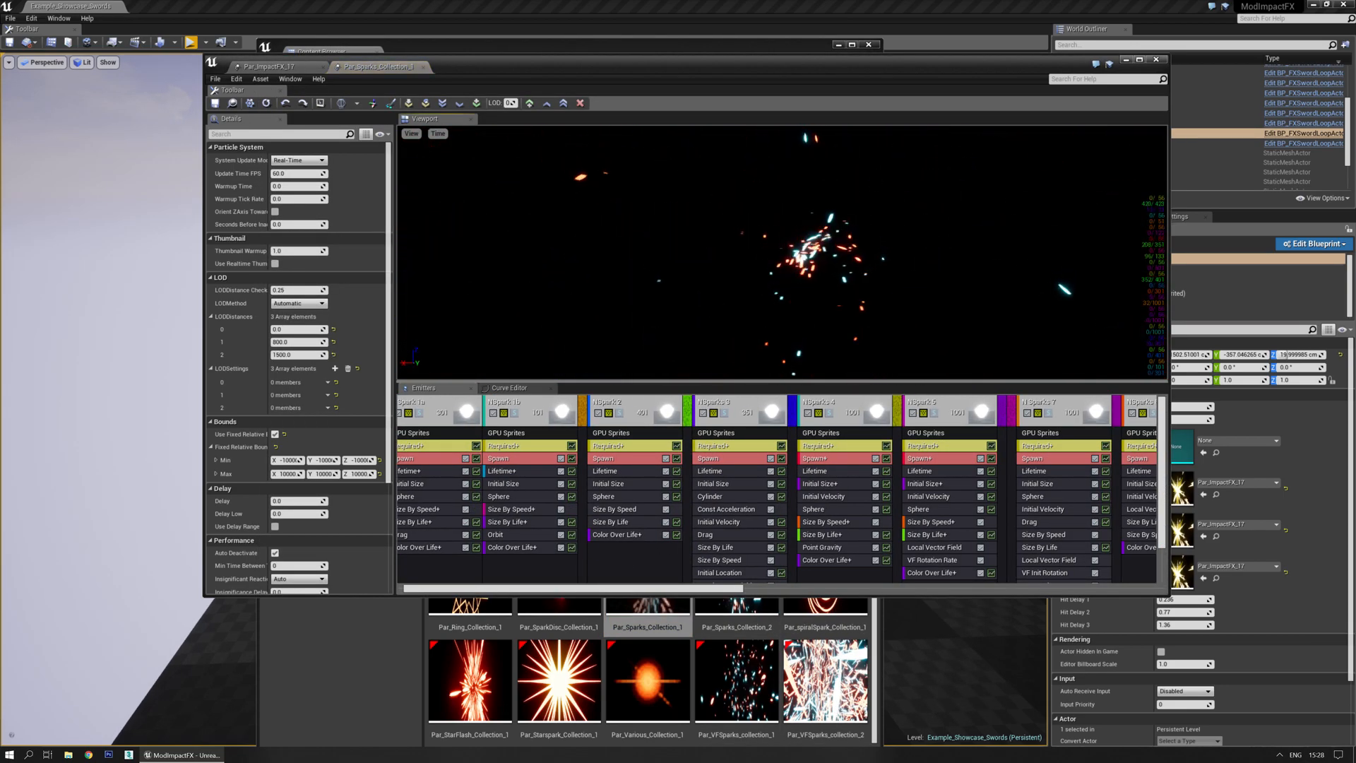
Maximize the particle editor and solo the NSpark 1a, NSpark 2, NSparks 3 and NSparks 4 emitters one at a time to preview each.
double_click(820, 58)
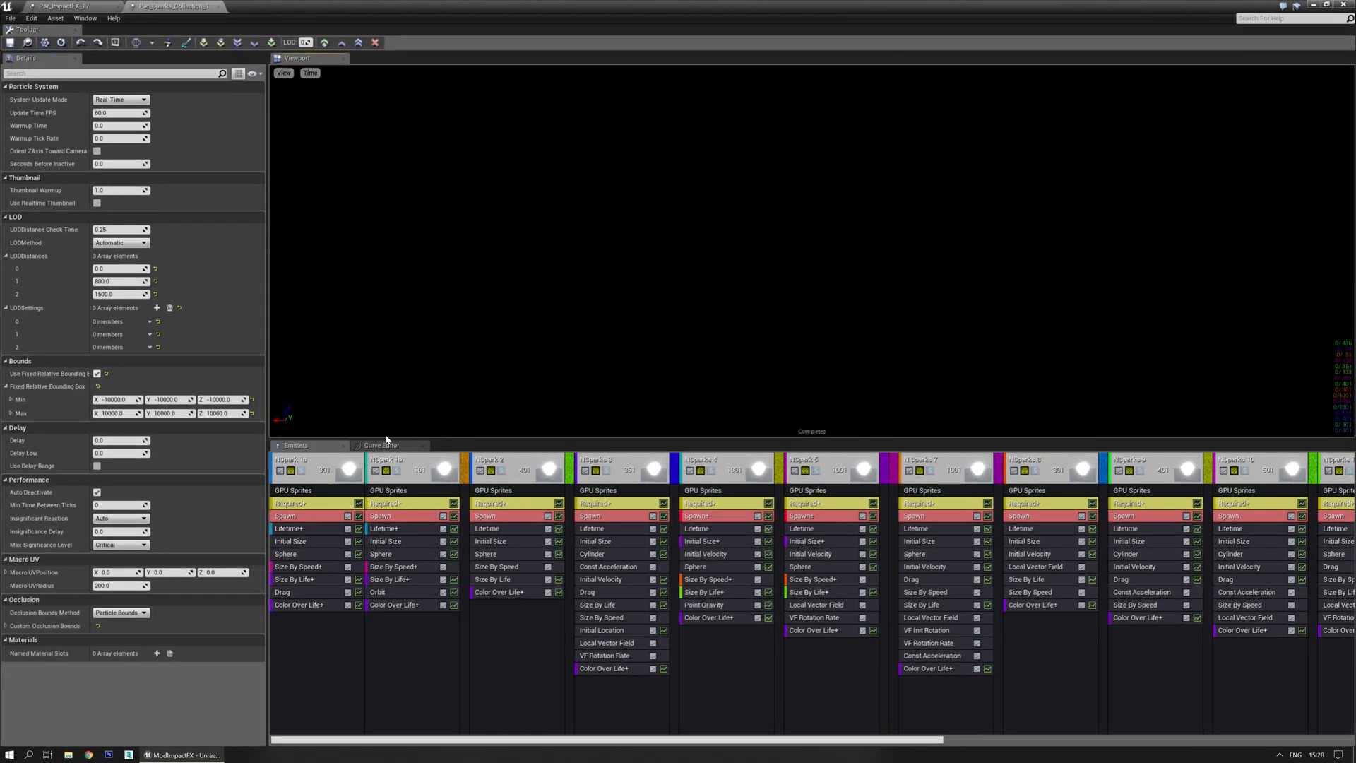
left_click(302, 470)
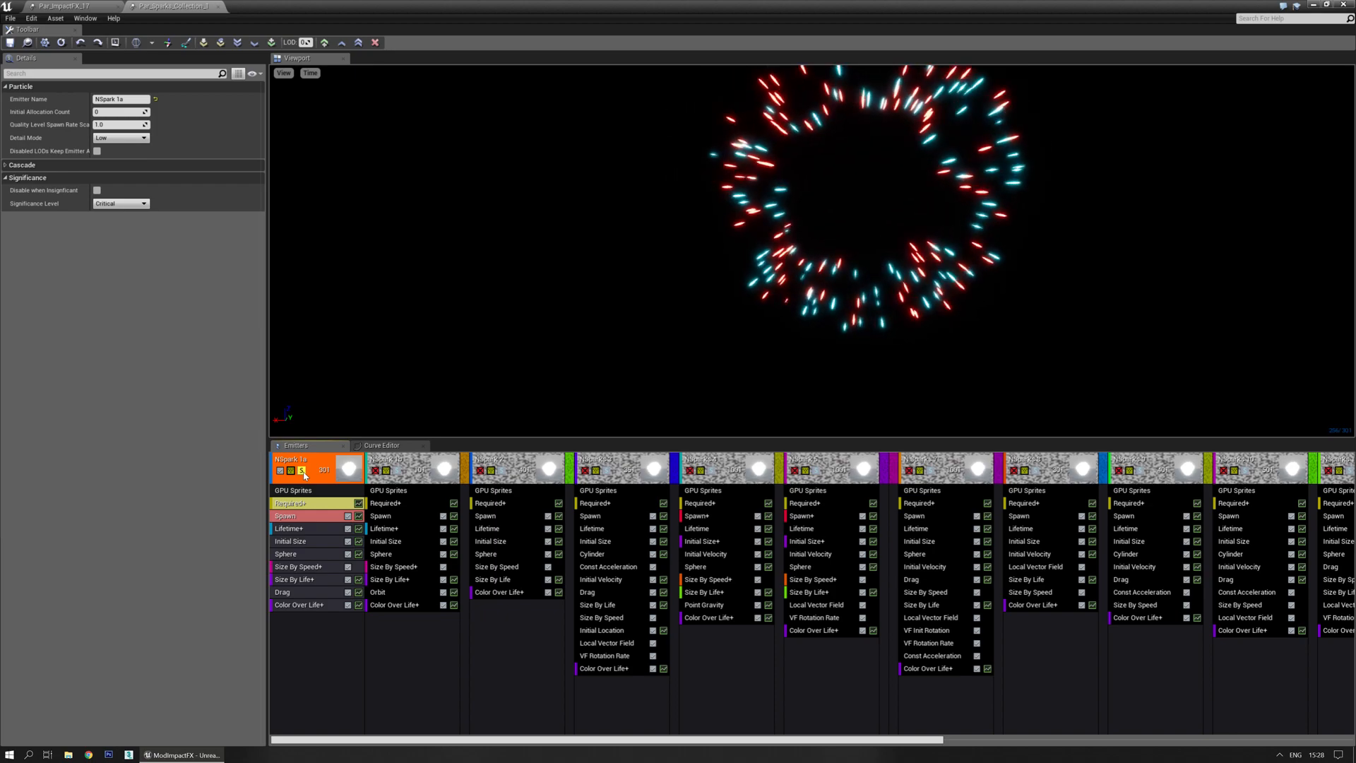
left_click(303, 471)
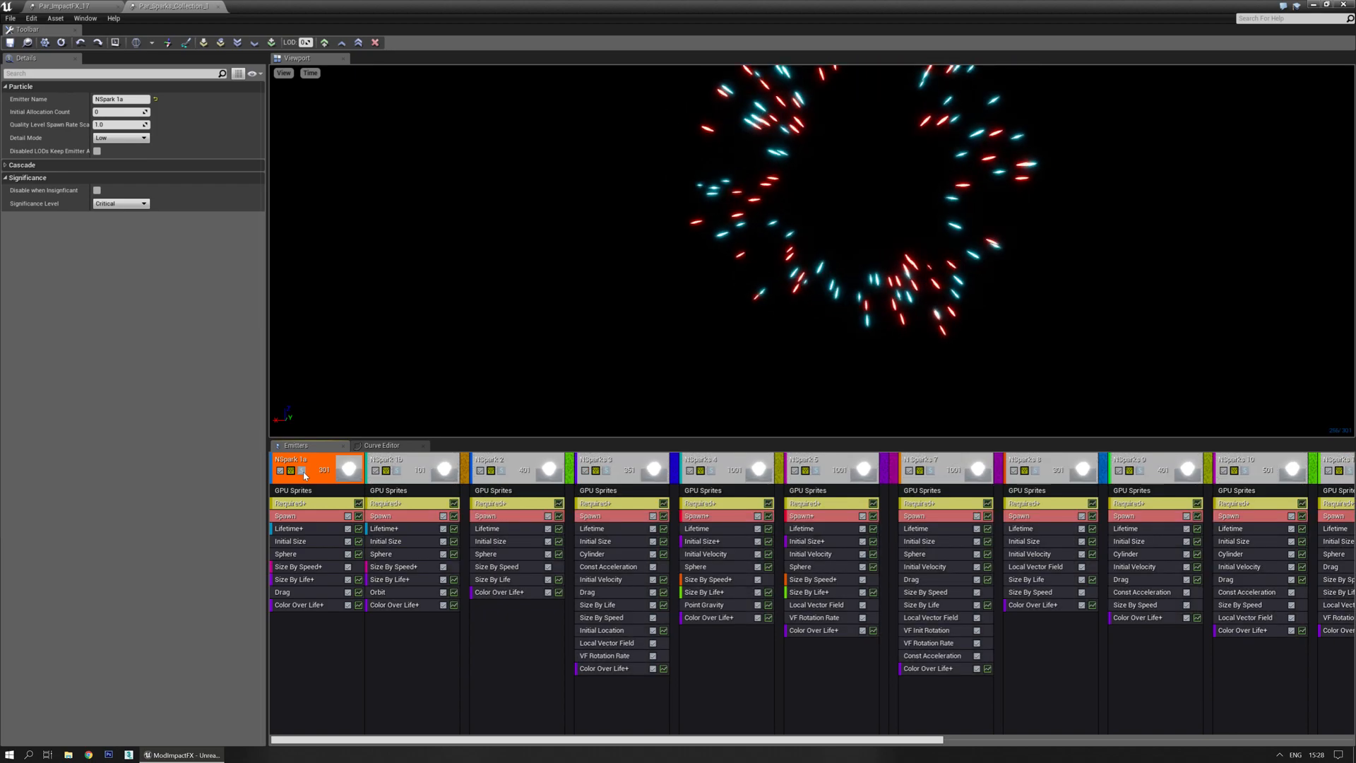
left_click(502, 471)
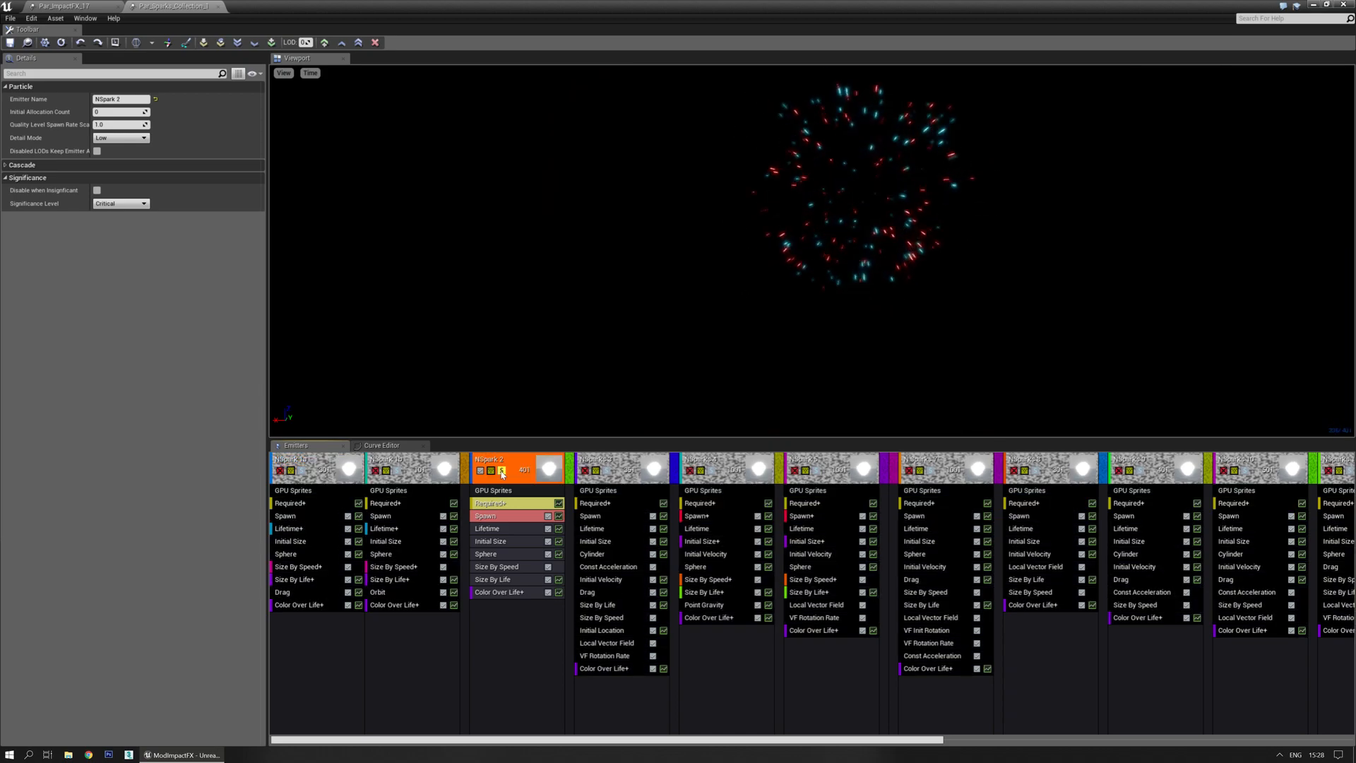
left_click(501, 471)
left_click(607, 471)
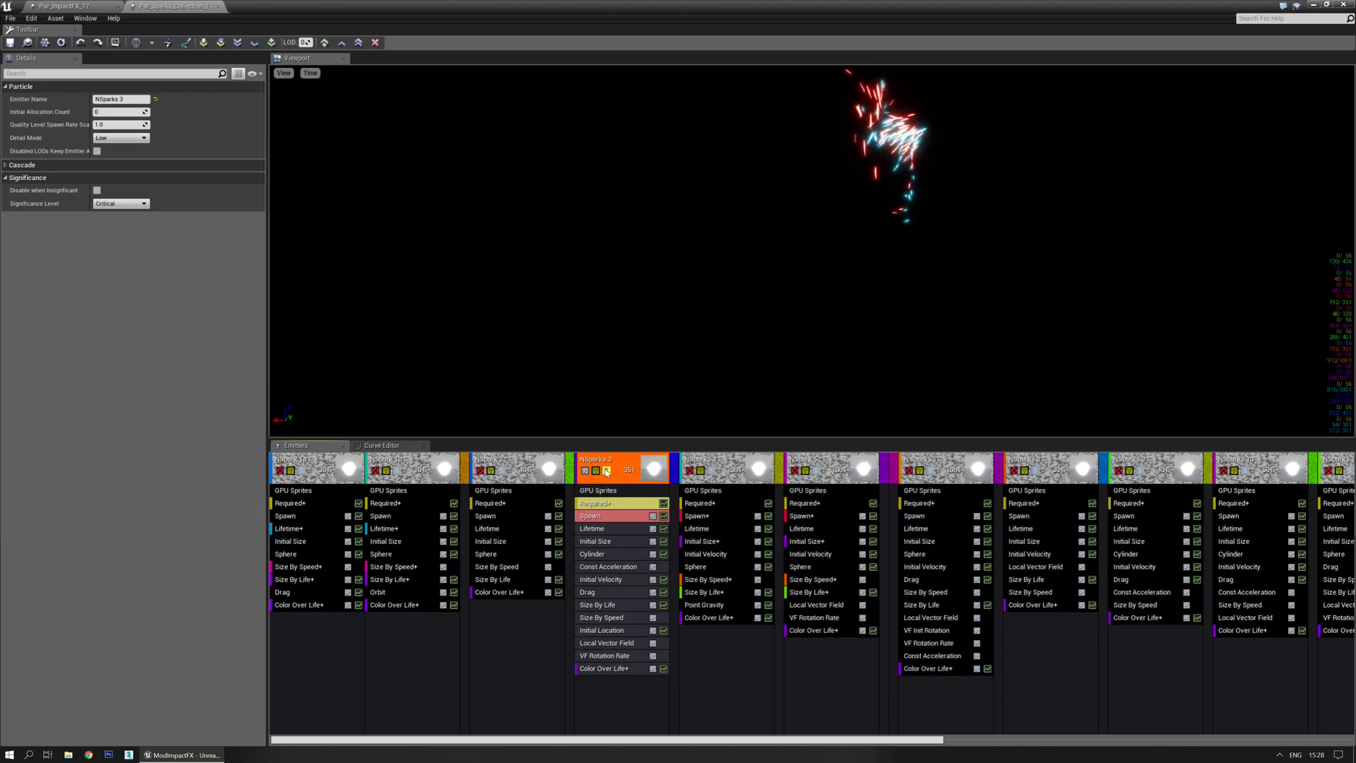
left_click(607, 471)
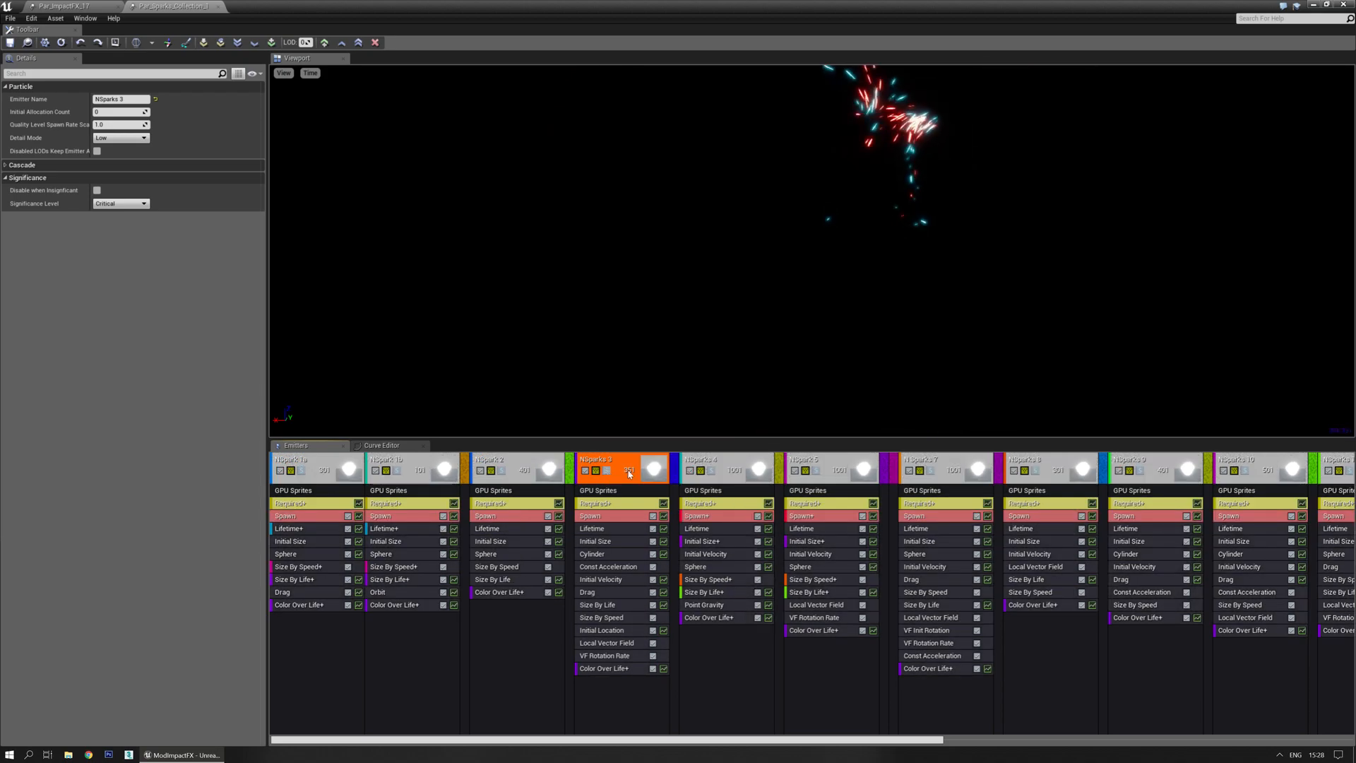
left_click(712, 471)
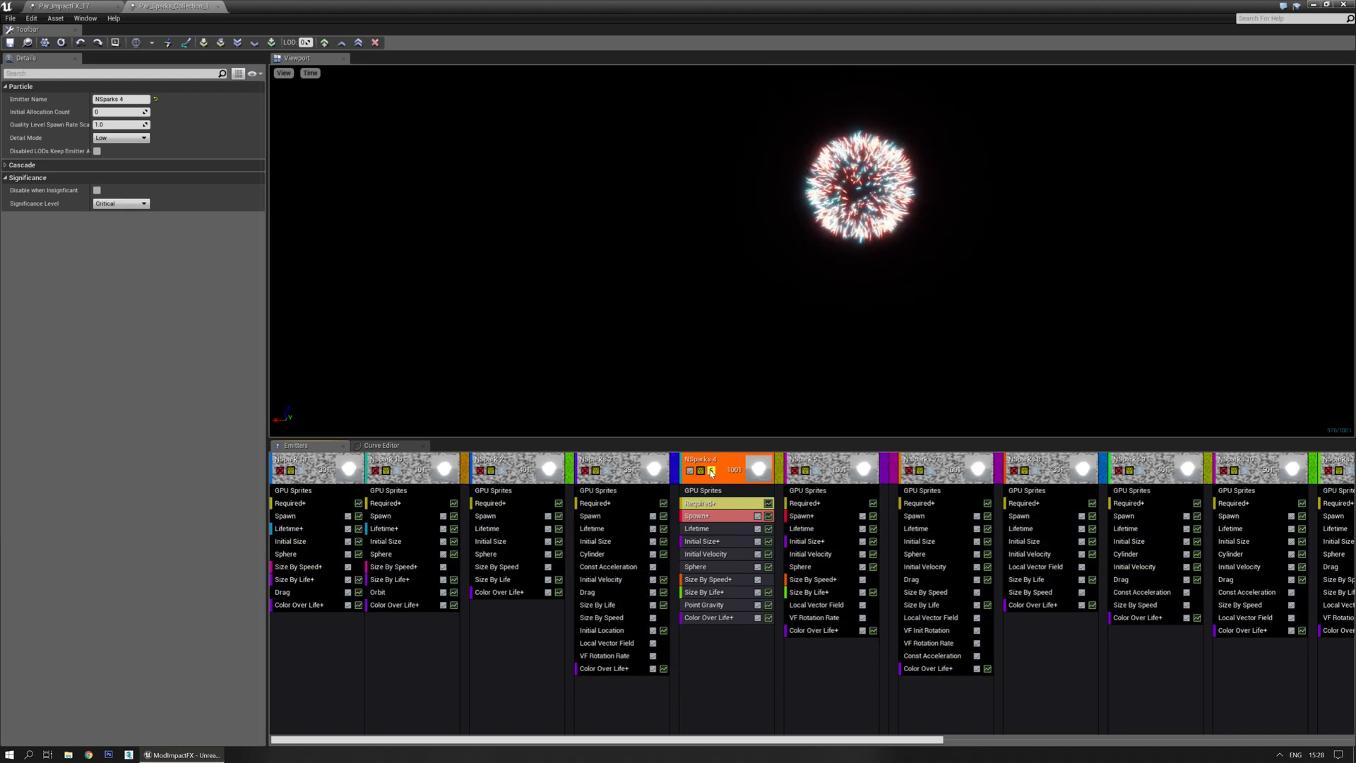
left_click(711, 471)
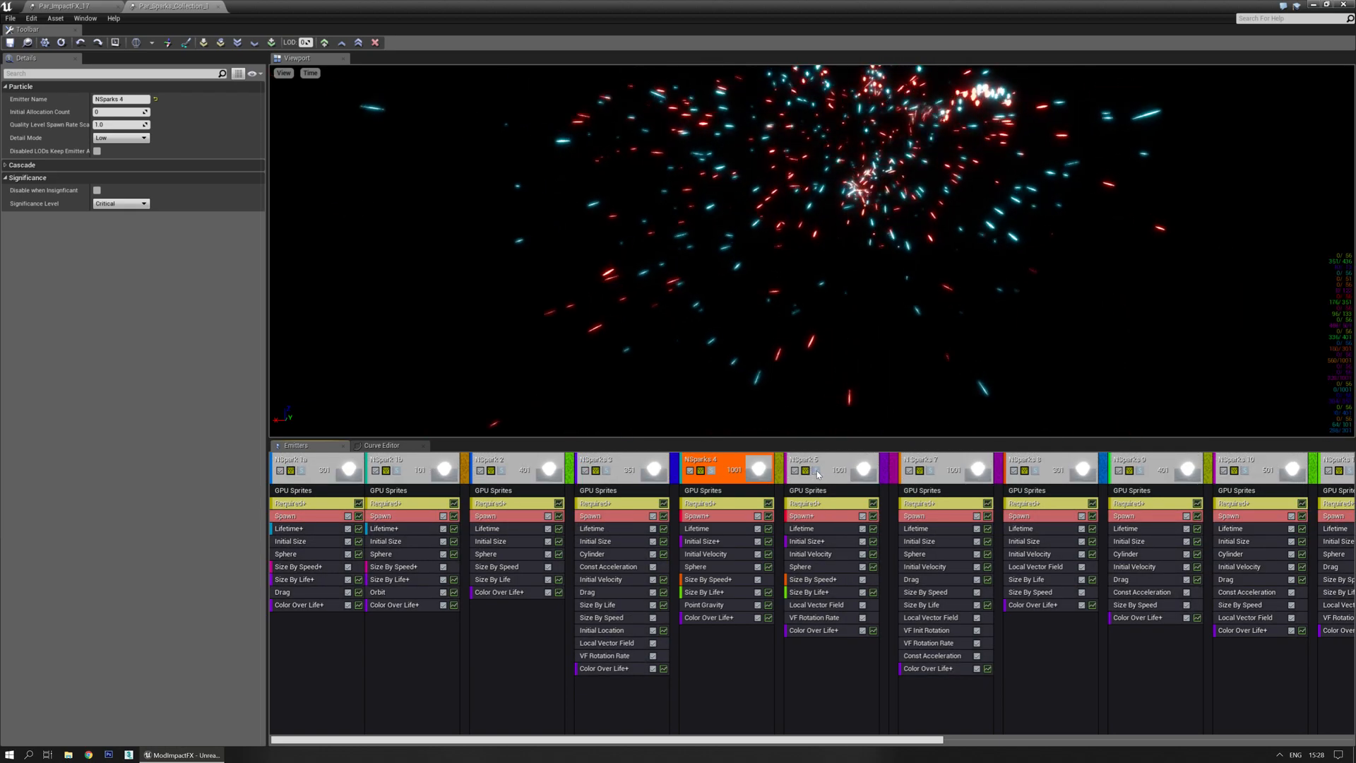
Preview the NSpark 5, N Sparks 7 and NSparks 8 emitters in isolation, clearing each solo before the following one.
left_click(816, 470)
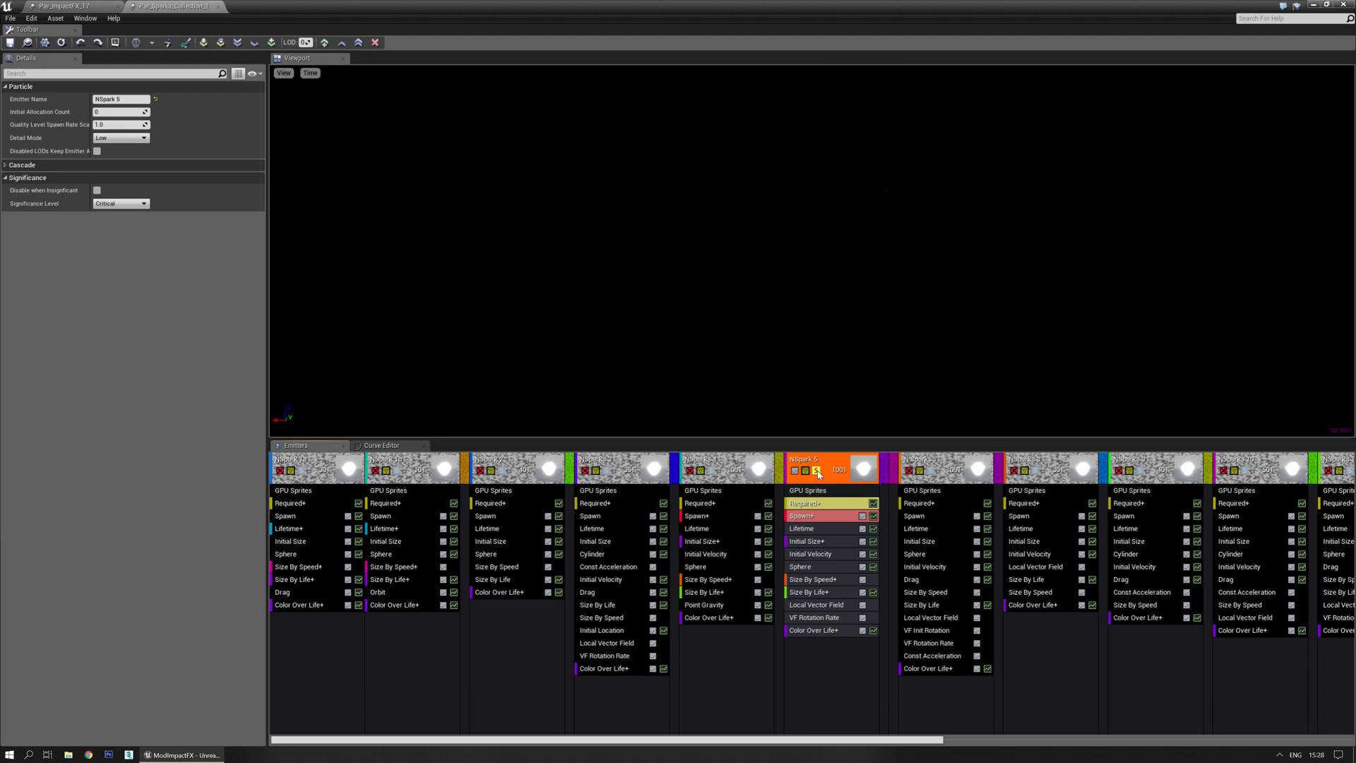
left_click(817, 471)
left_click(932, 471)
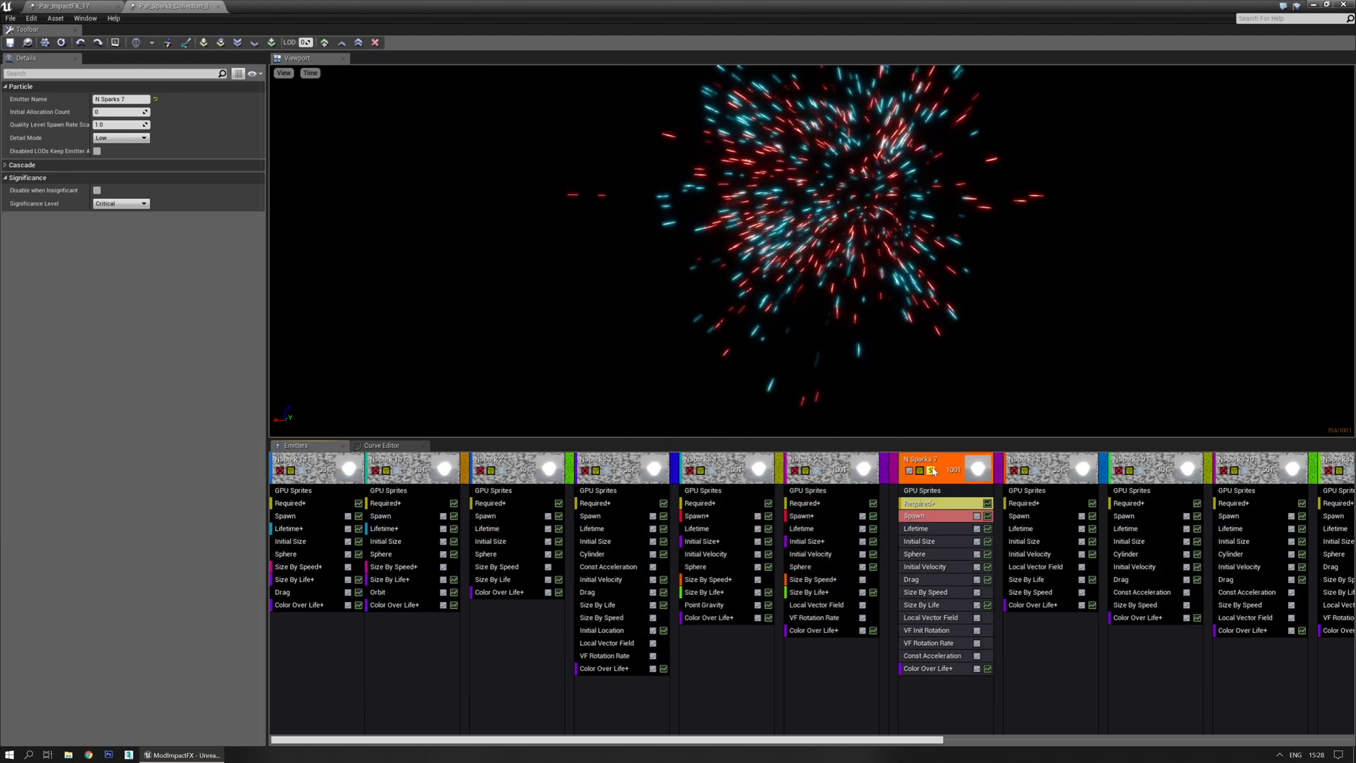
left_click(932, 470)
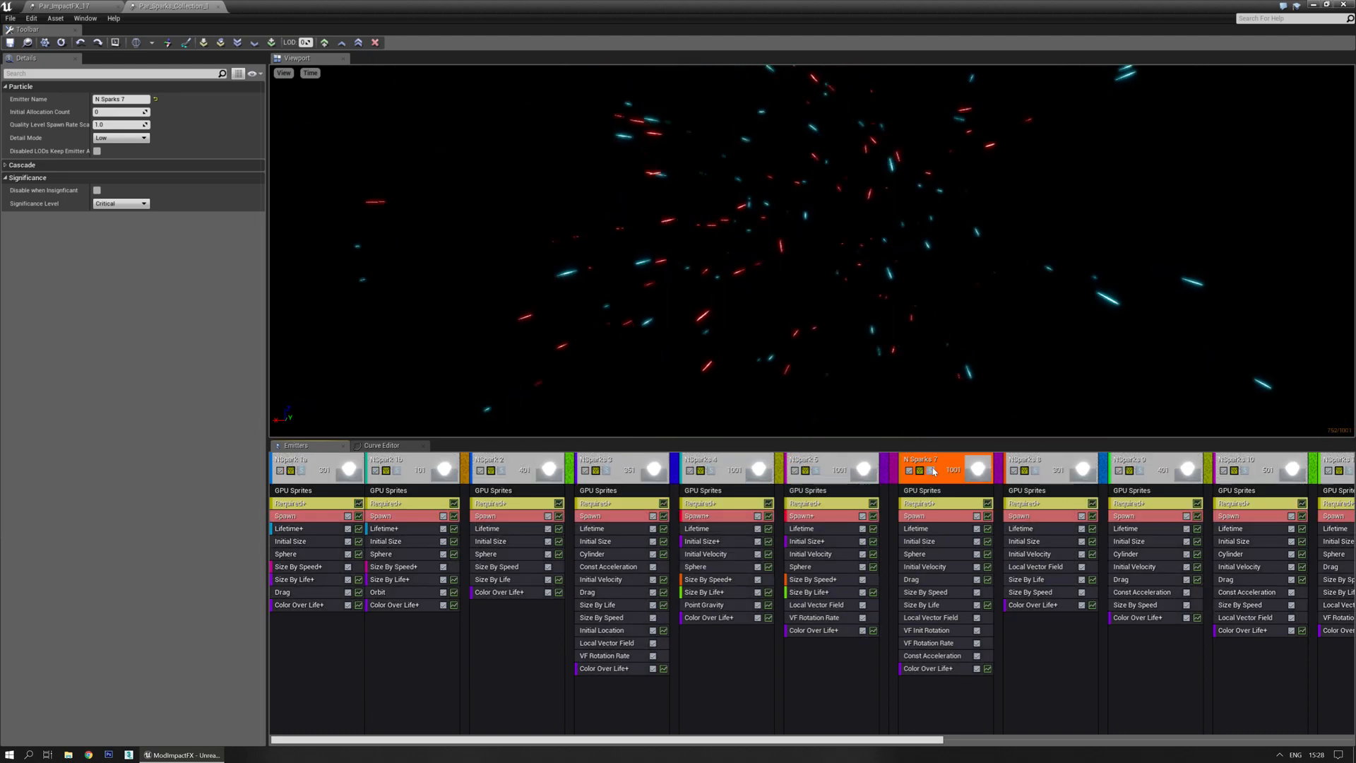
left_click(1036, 471)
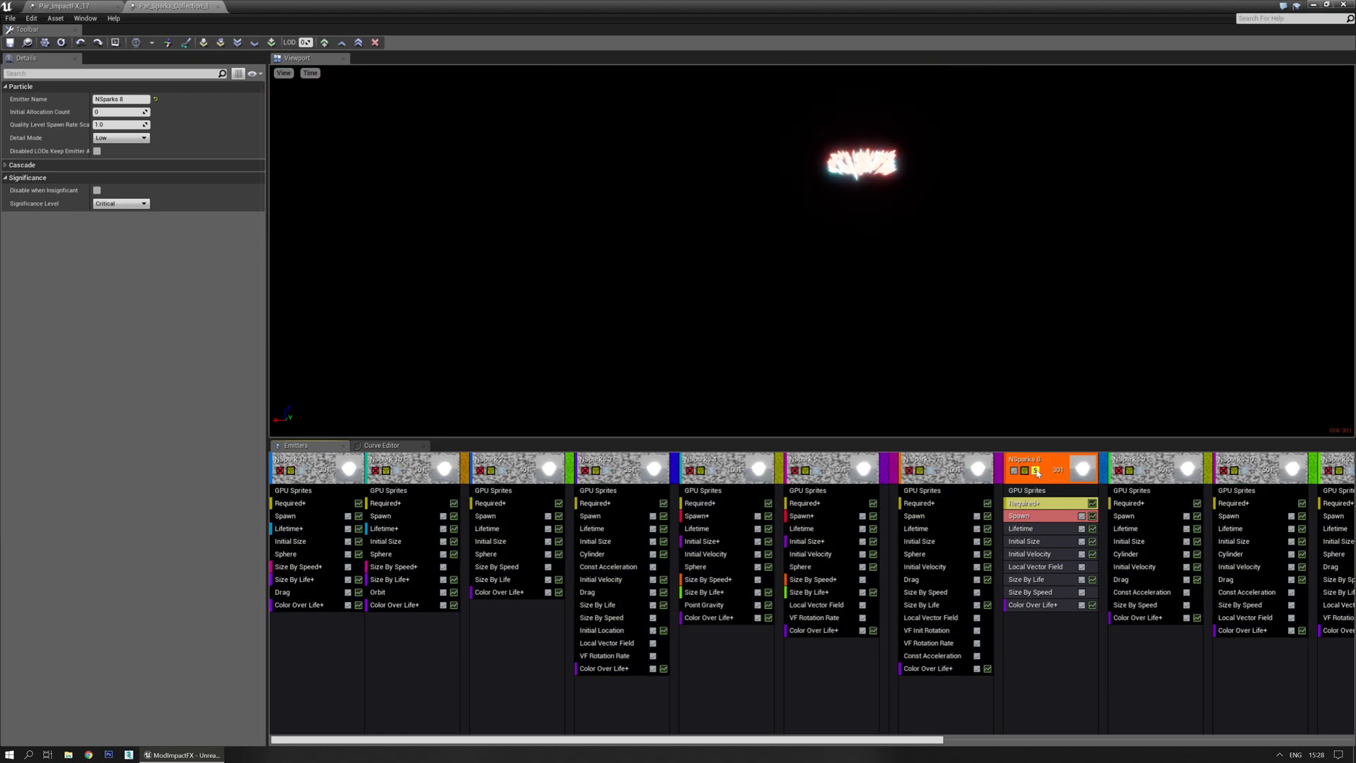
left_click(1036, 471)
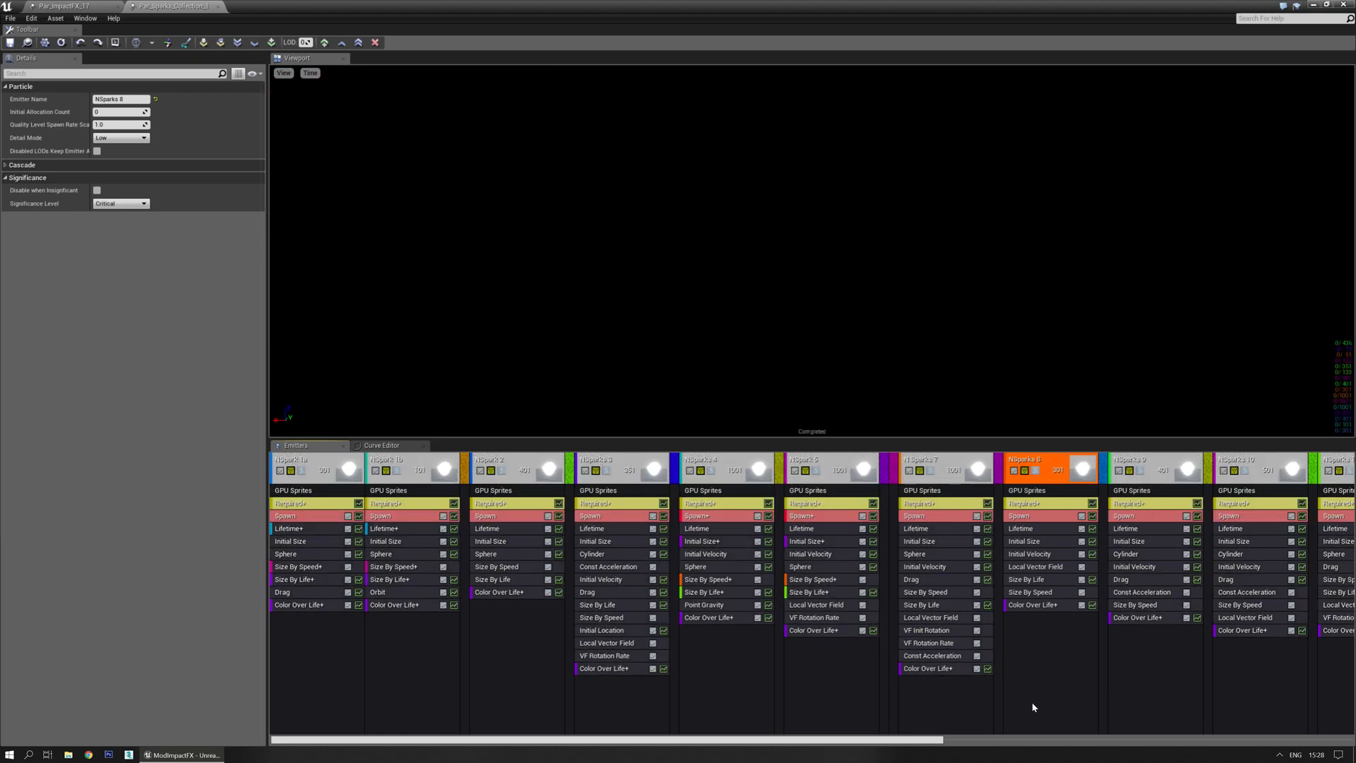
Preview the NSparks 9, NSparks 10 and NSparks 11 emitters individually by soloing and unsoloing each.
left_click_drag(915, 742, 1245, 741)
left_click(595, 472)
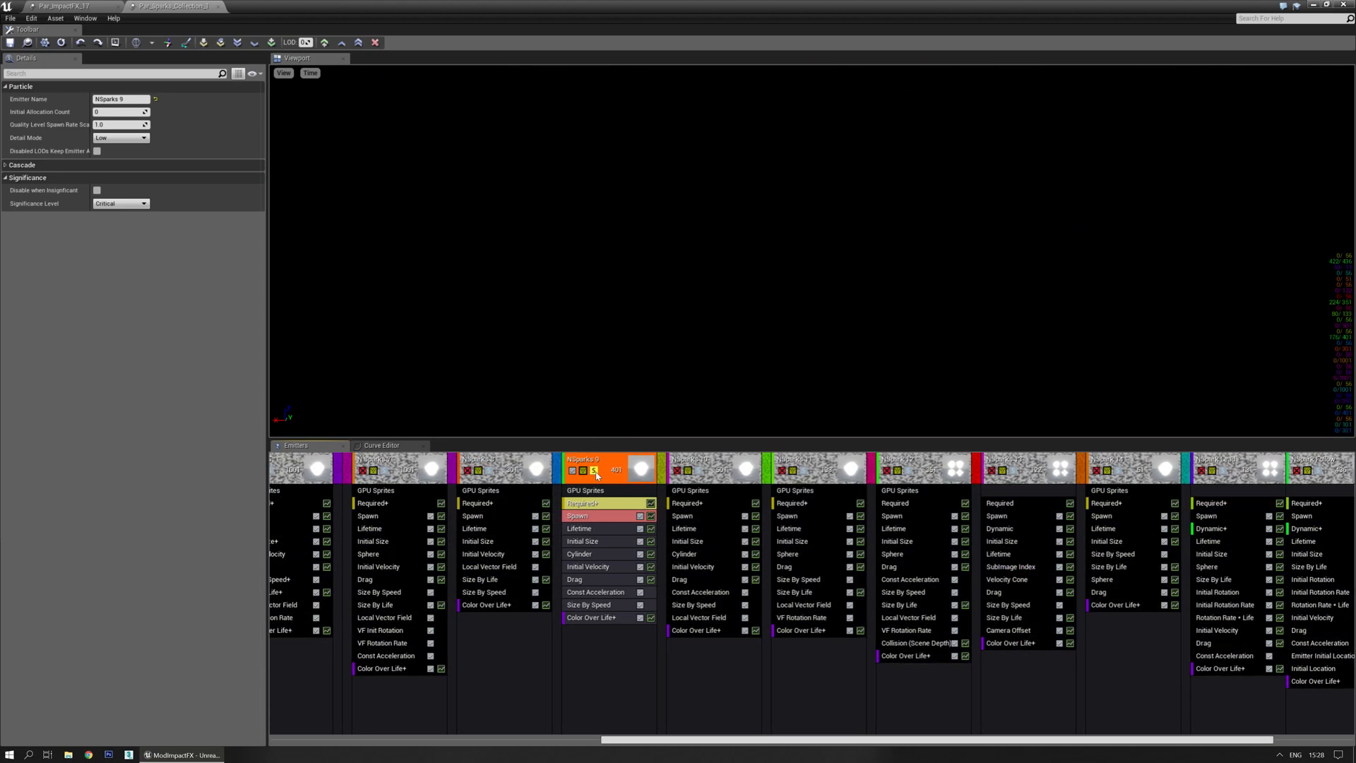
left_click(595, 471)
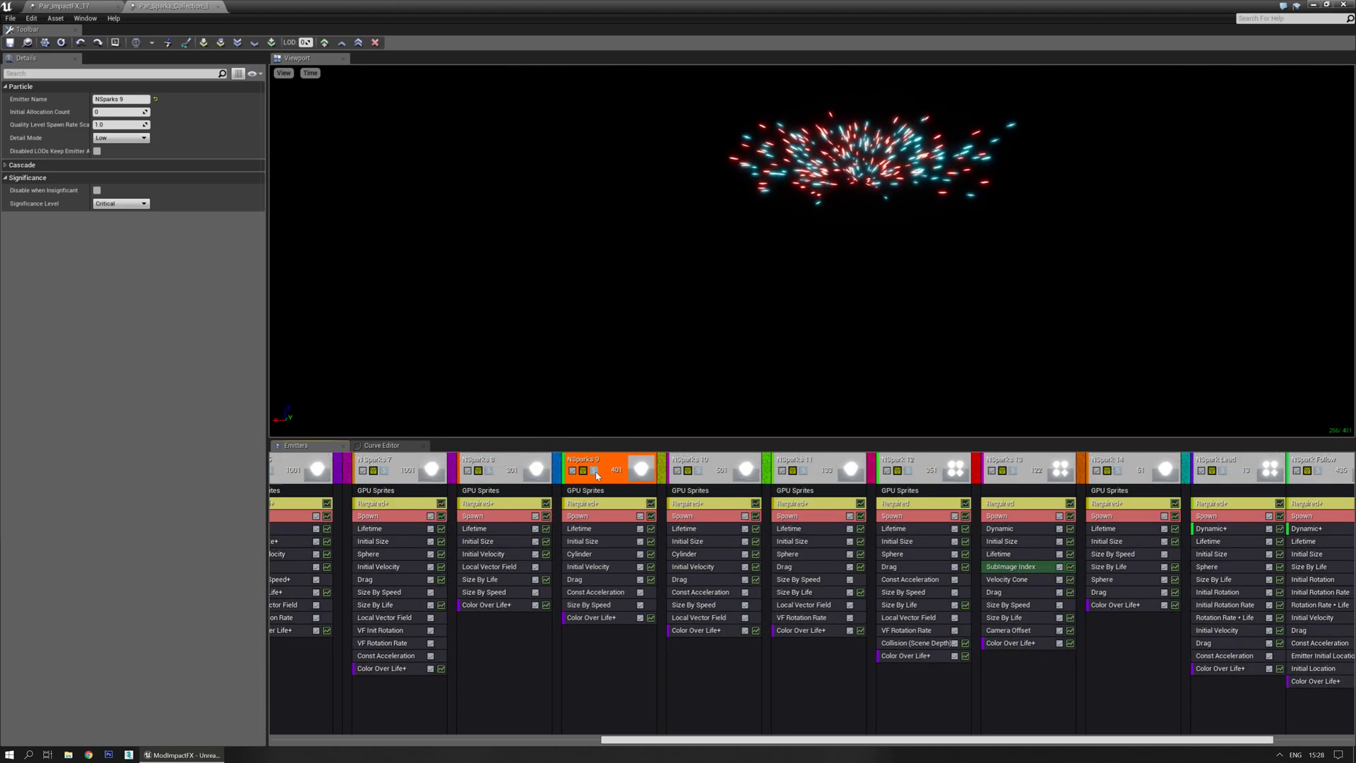
left_click(699, 471)
left_click(699, 471)
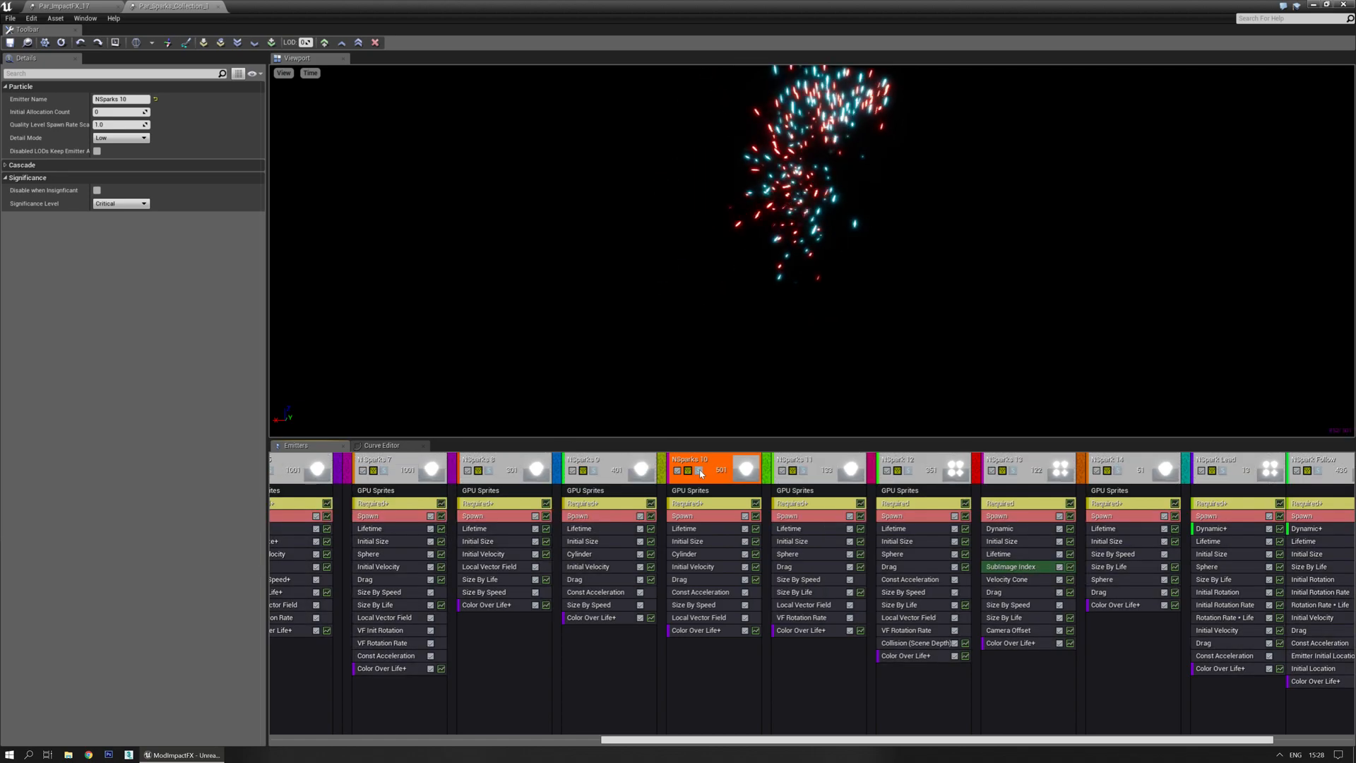
left_click(805, 471)
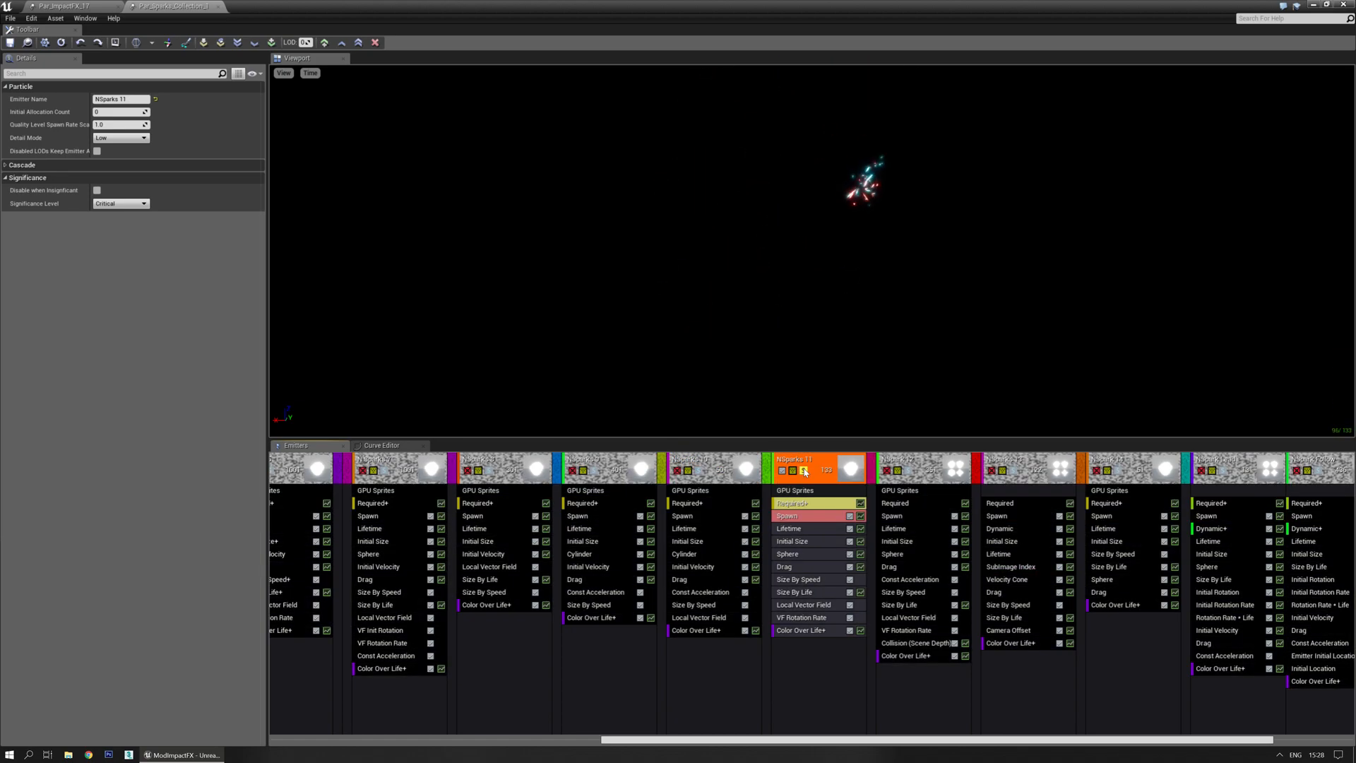
left_click(805, 471)
Solo and unsolo NSpark 12, NSparks 13 and NSpark 14 in turn to compare their spark effects.
left_click(908, 471)
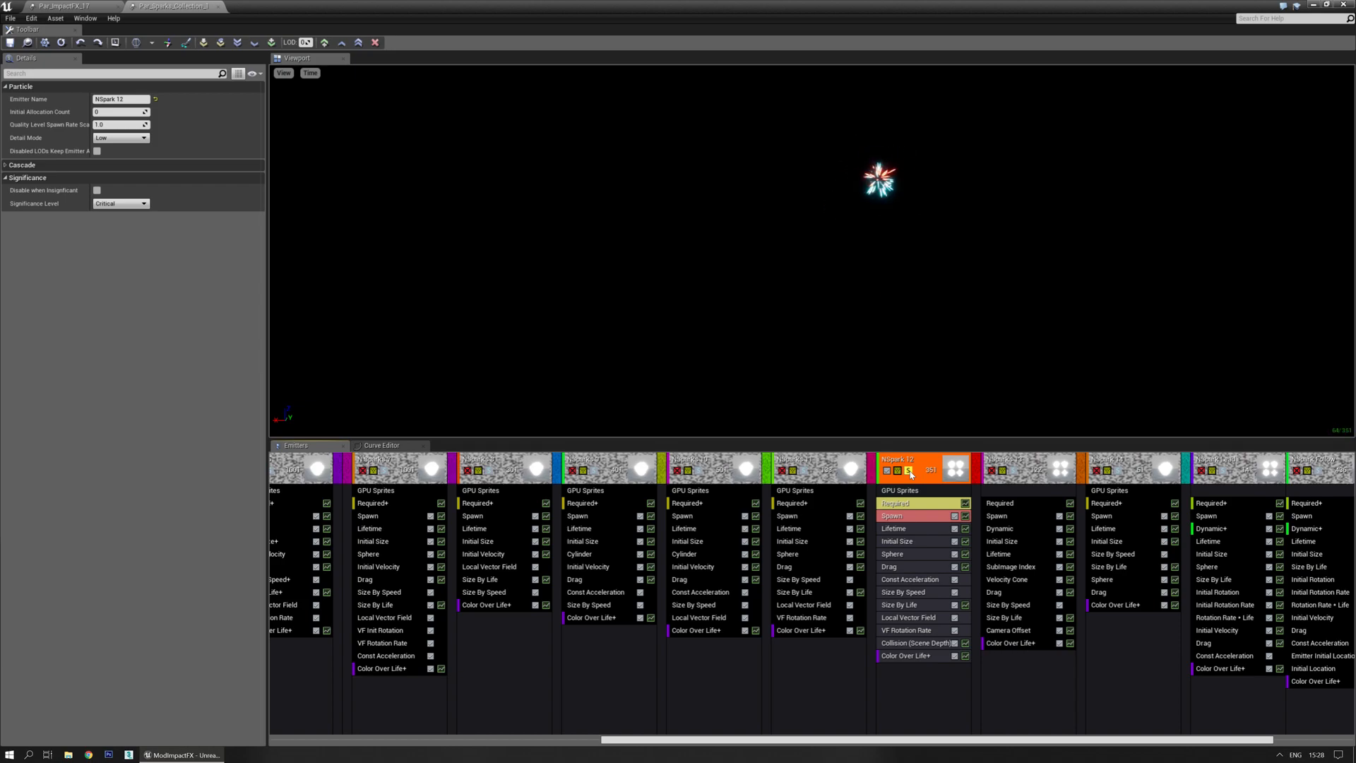
left_click(910, 471)
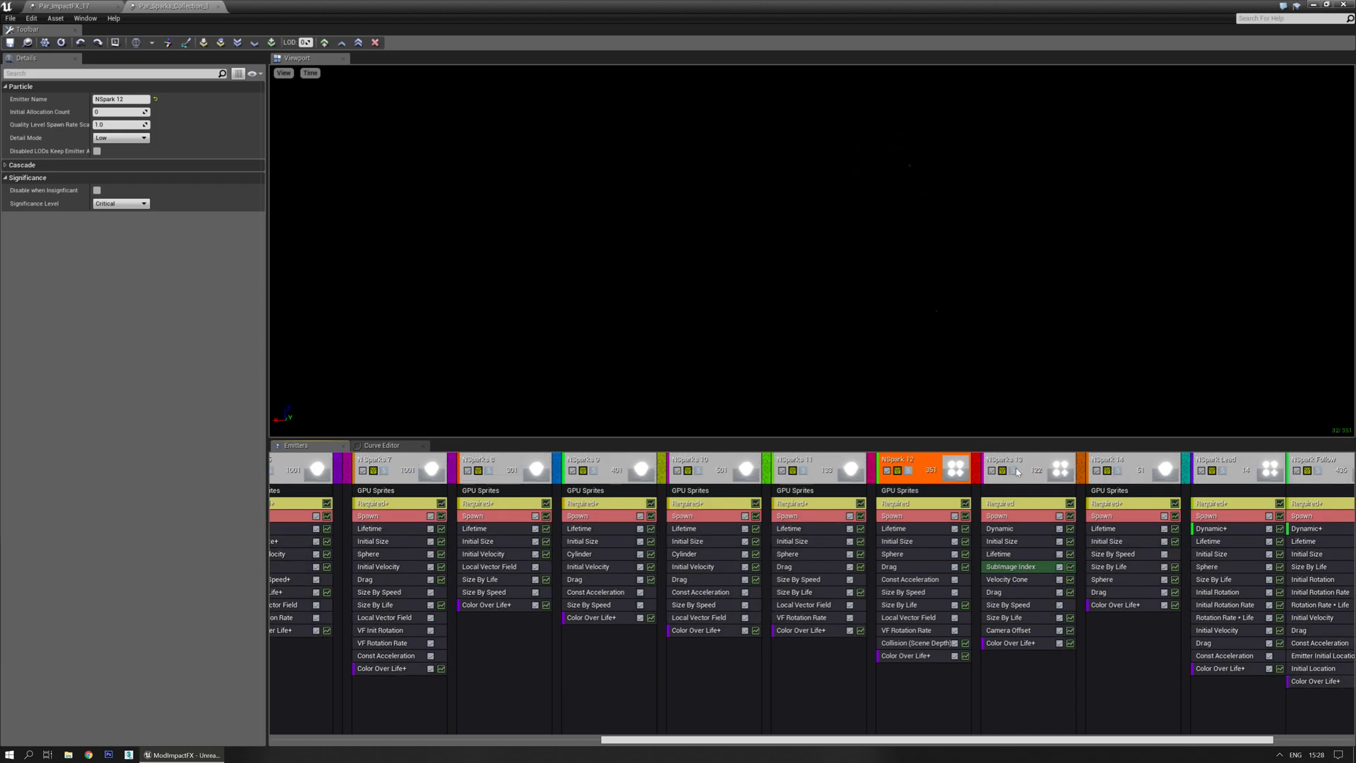
left_click(1013, 471)
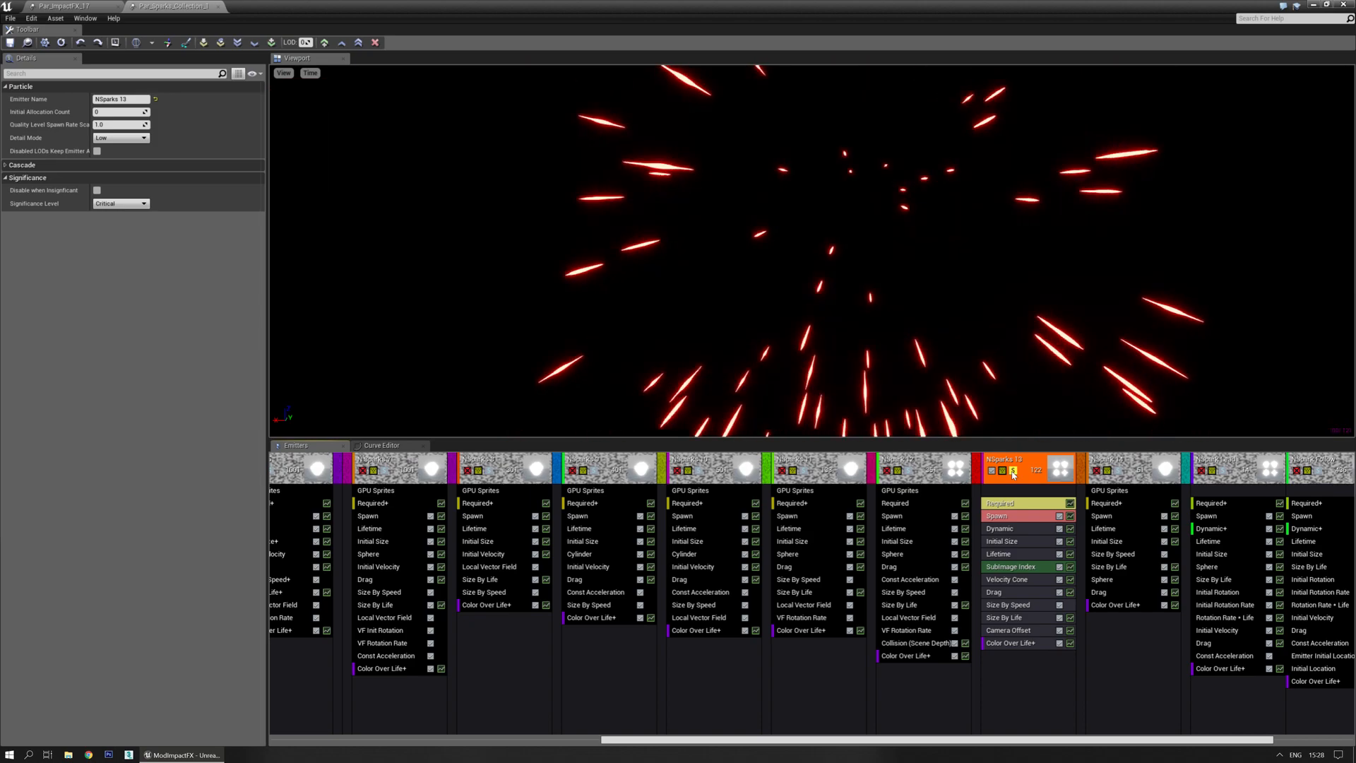
left_click(1013, 472)
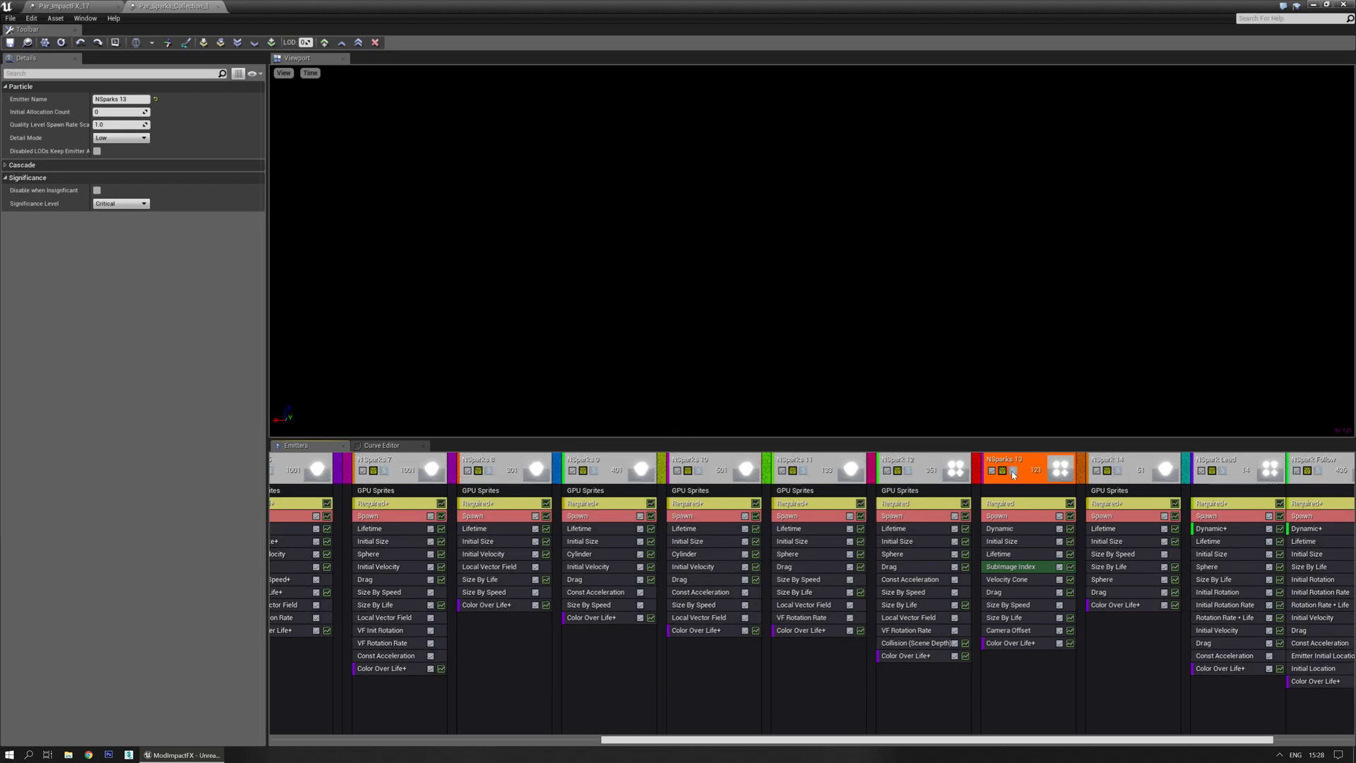
left_click(1118, 471)
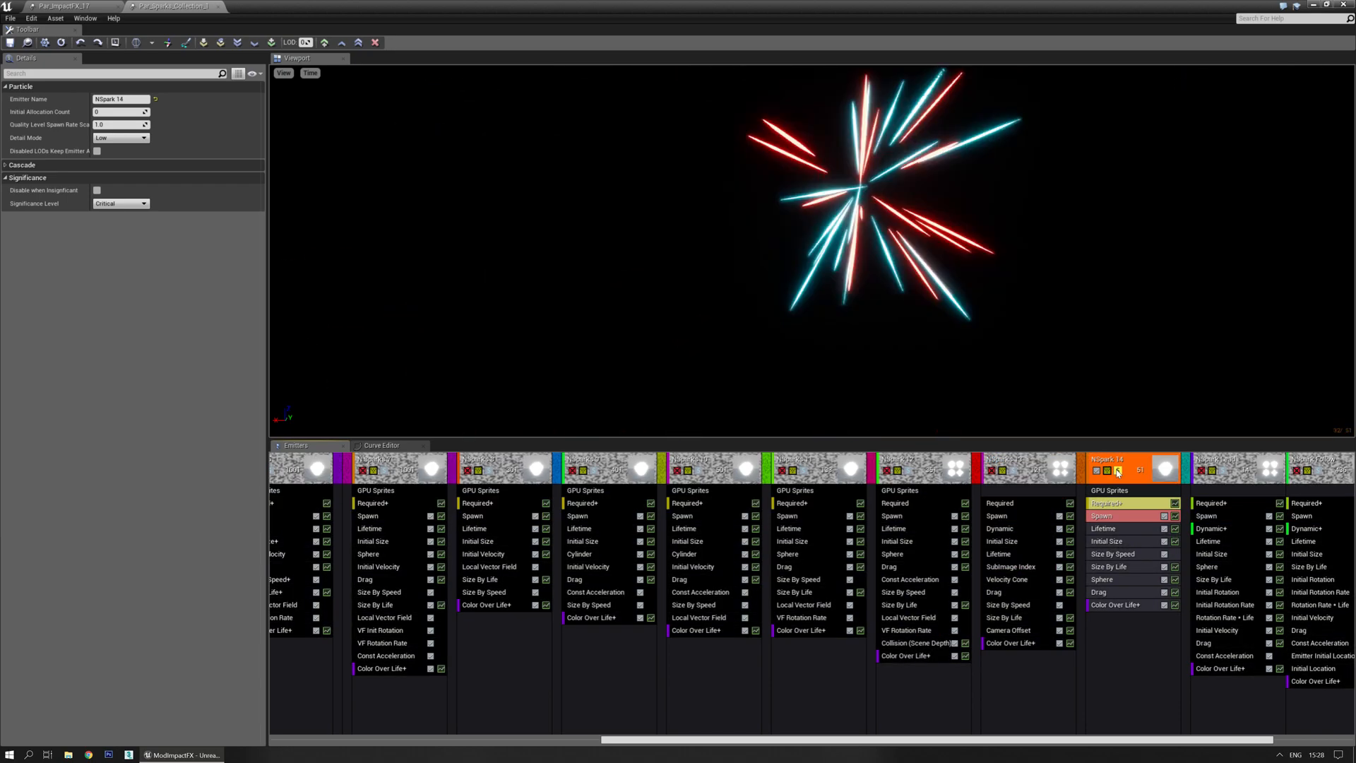
left_click(1117, 471)
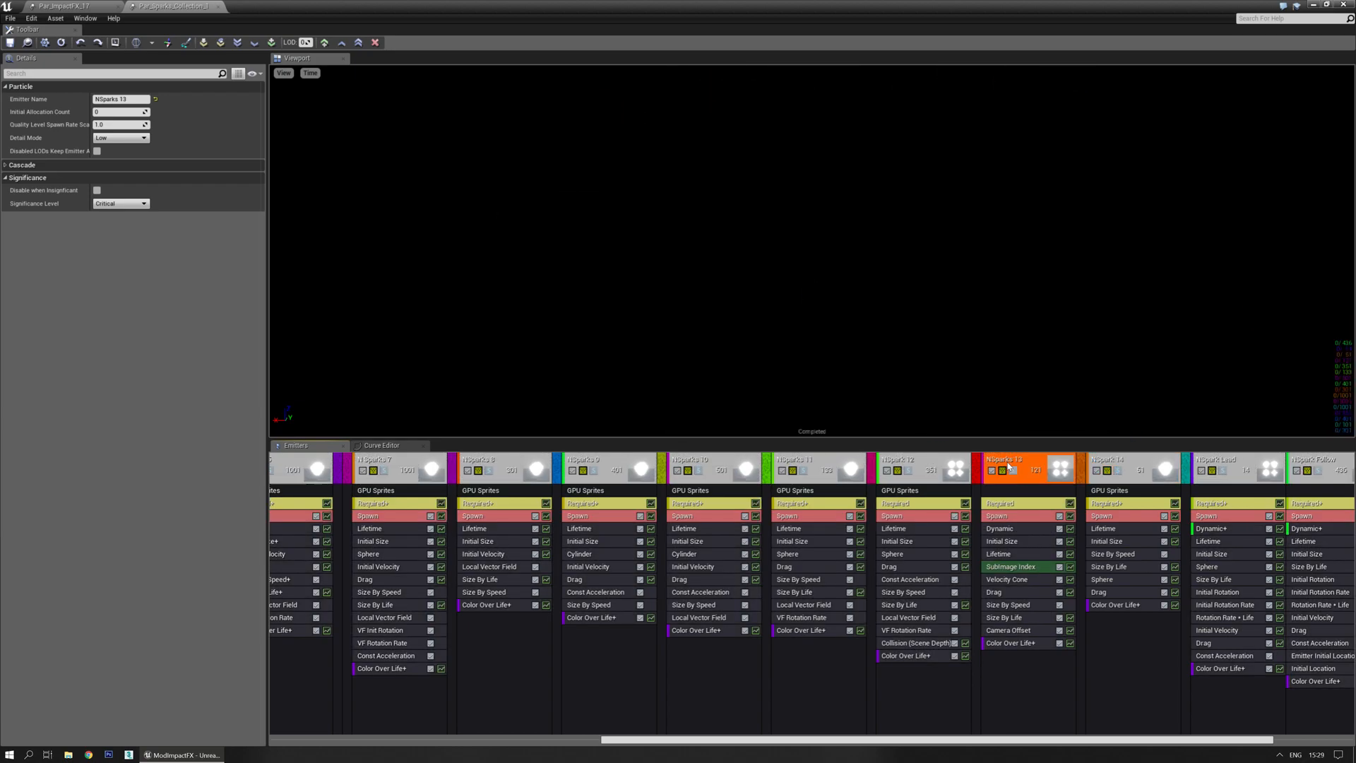
Select Par_ImpactFX_17 in the Content Browser as target and export the NSparks 13 emitter from Par_Sparks_Collection_1 into it.
left_click(65, 6)
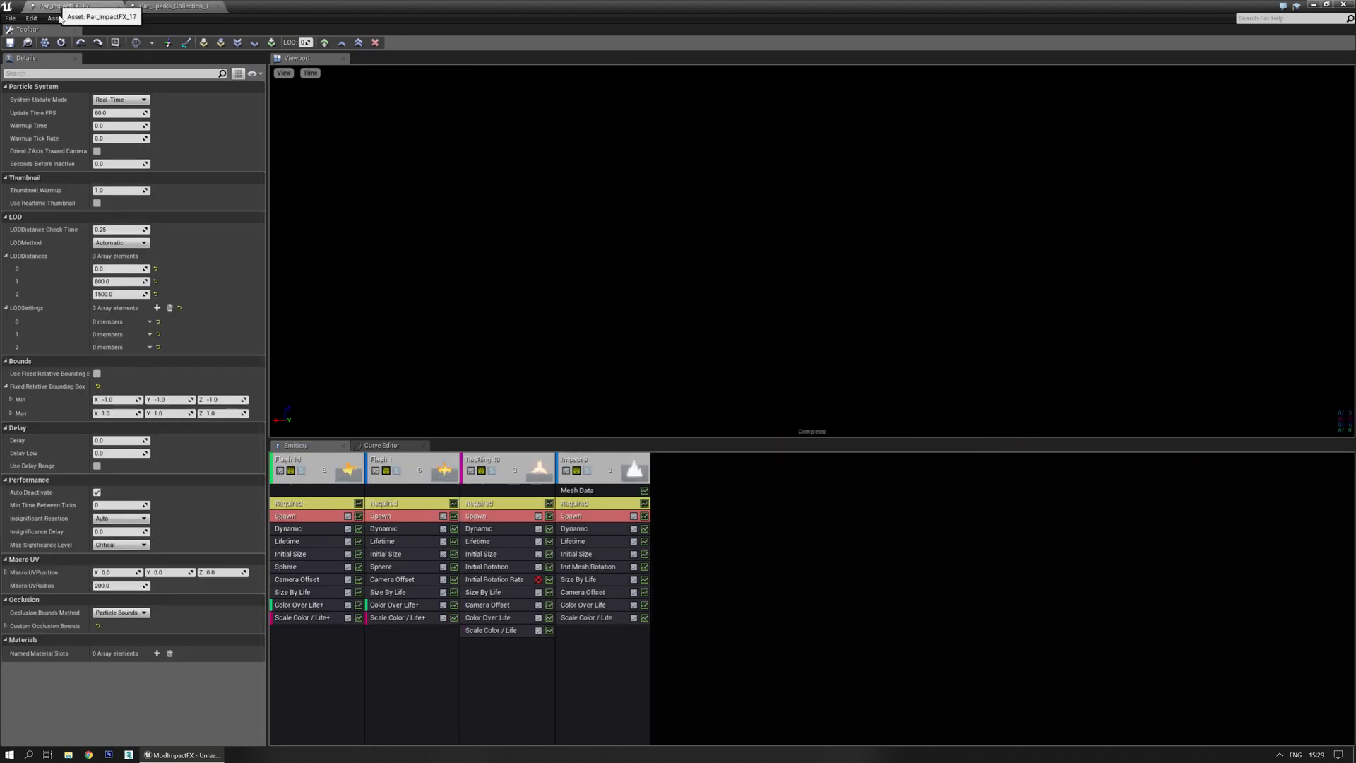
left_click(28, 43)
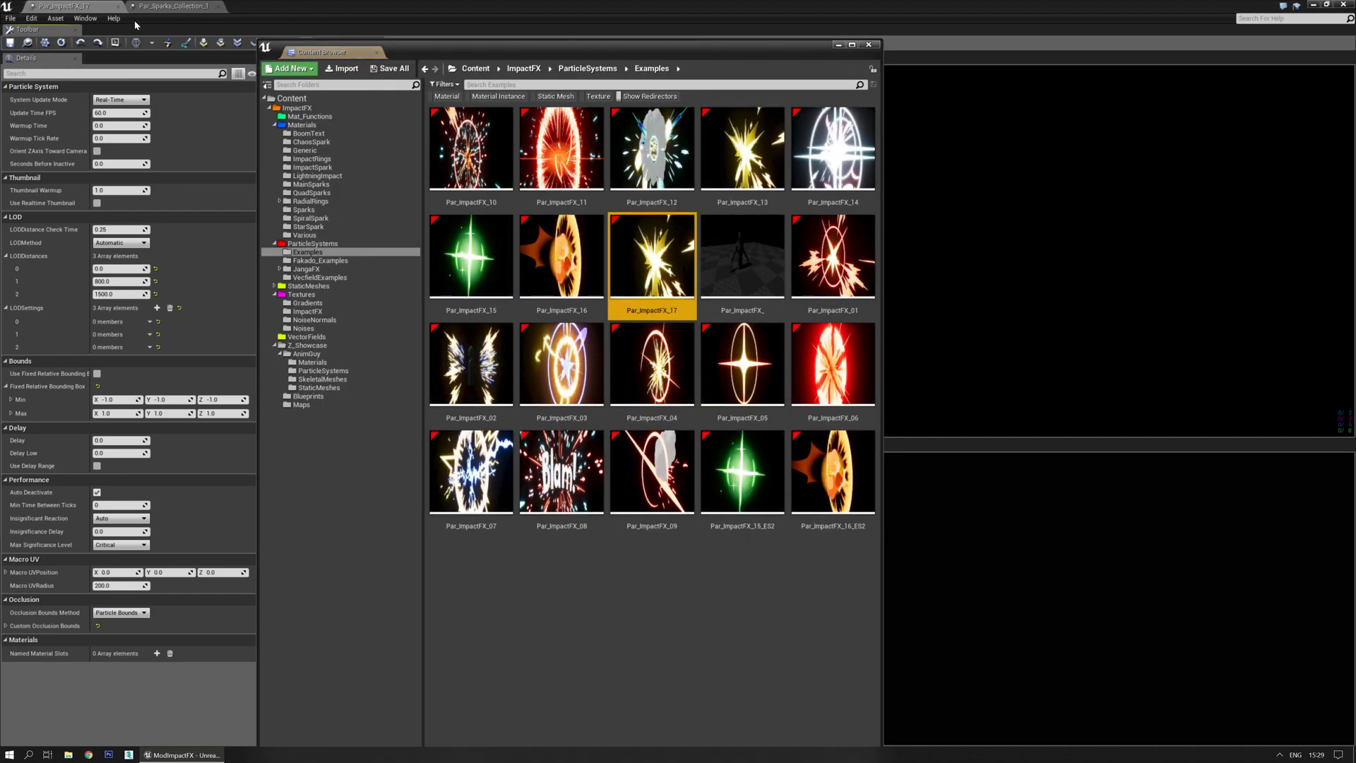
left_click(168, 8)
right_click(1029, 464)
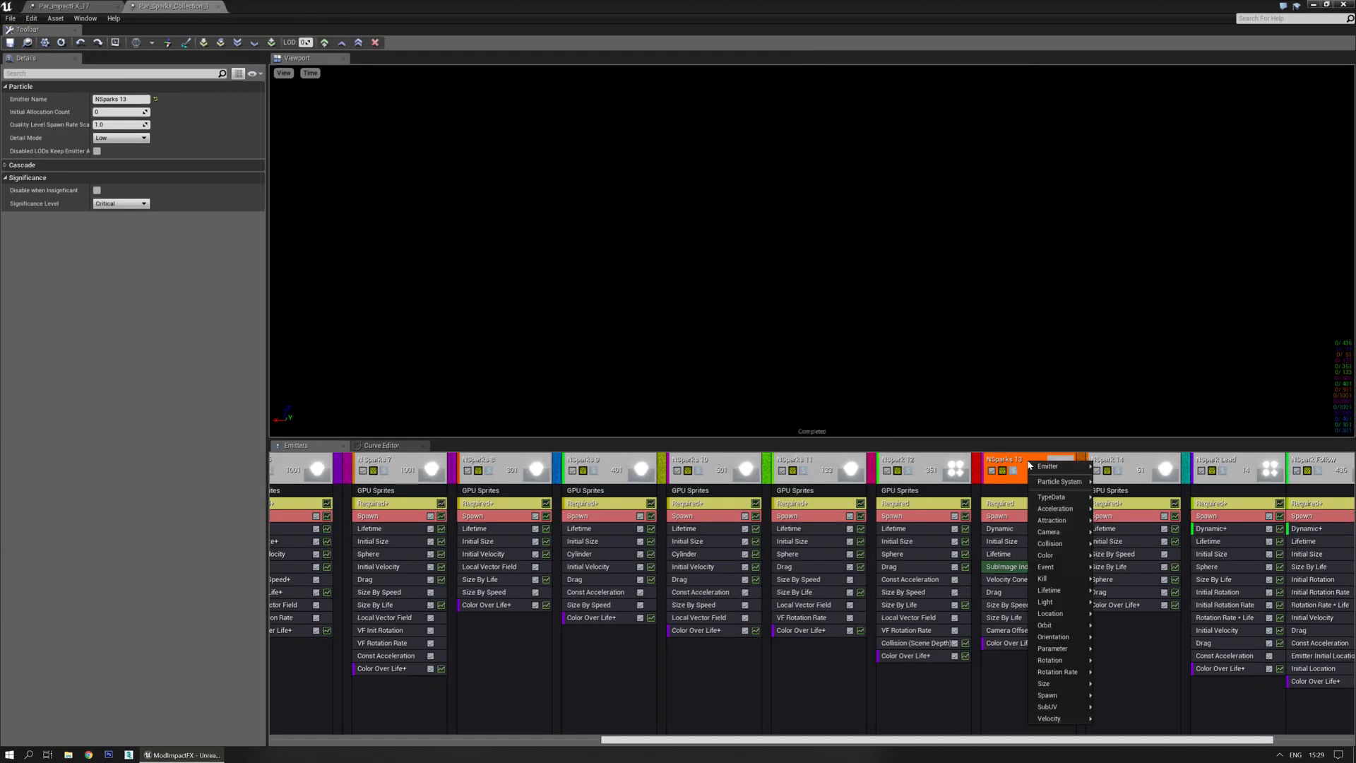
mouse_move(1052, 467)
left_click(1126, 524)
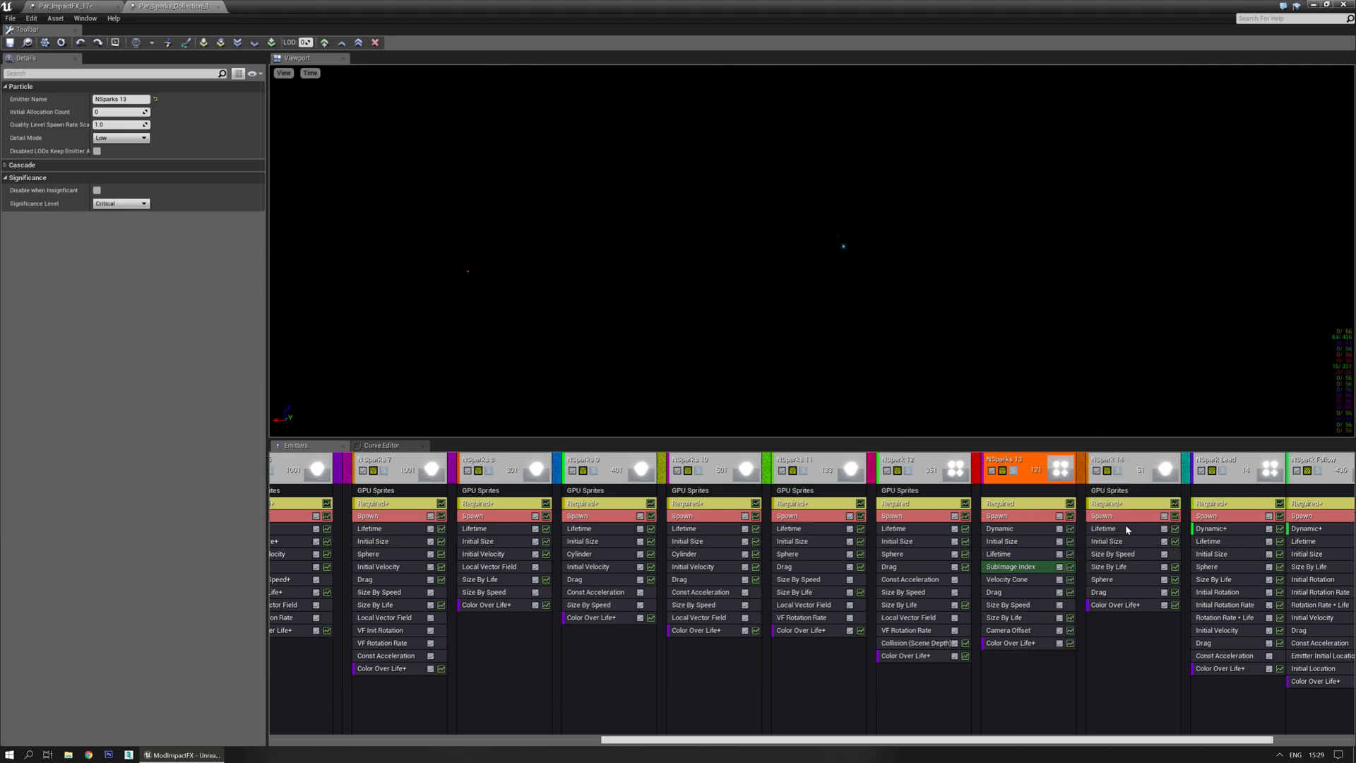
left_click(97, 5)
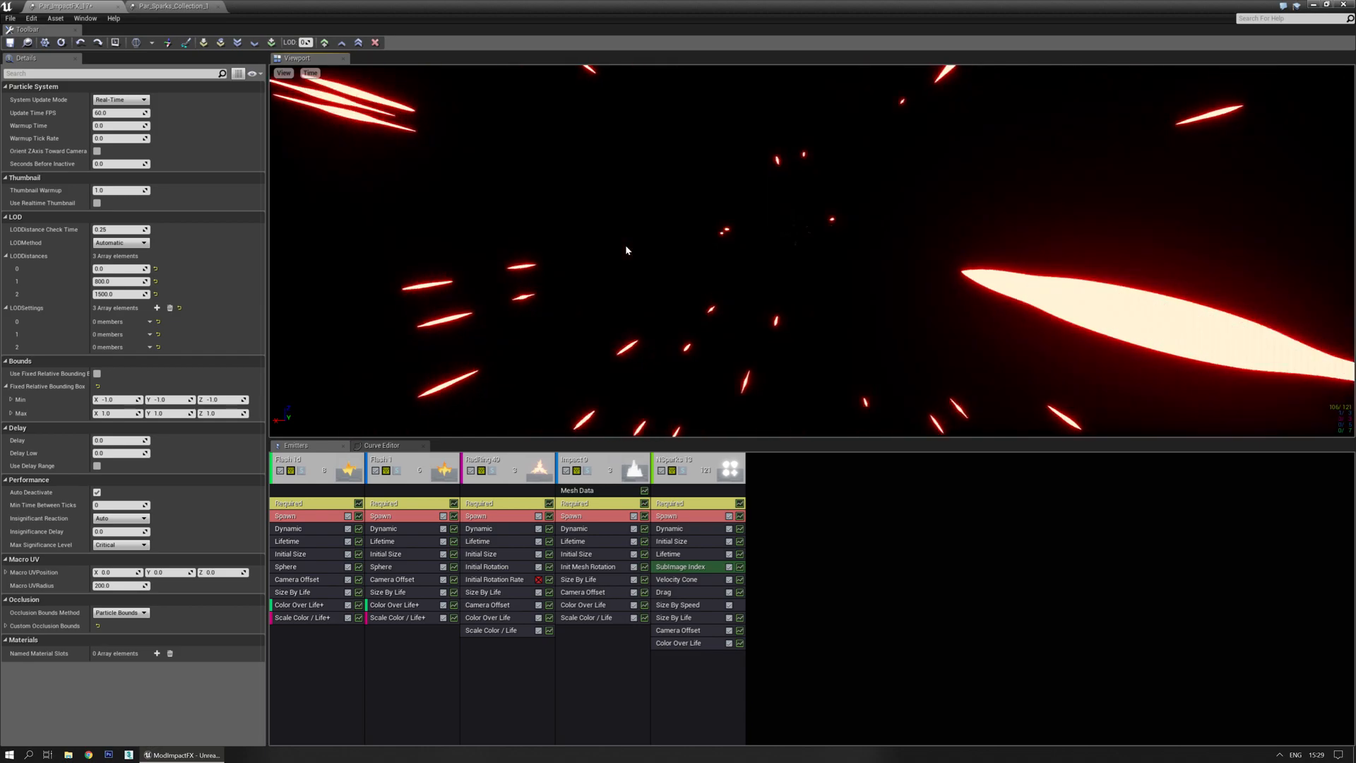
Preview the Flash 1d emitter in isolation and inspect its Sphere location module's settings.
left_click(302, 471)
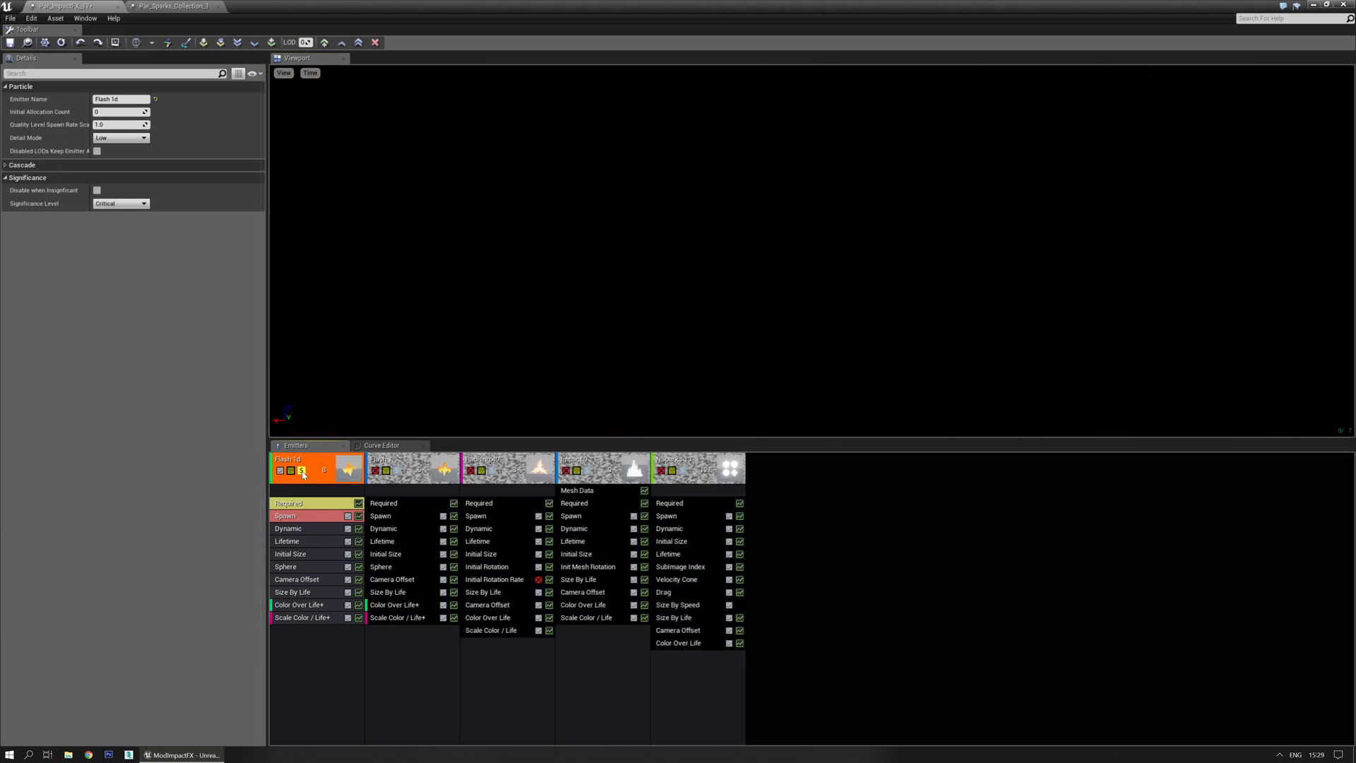
left_click(302, 470)
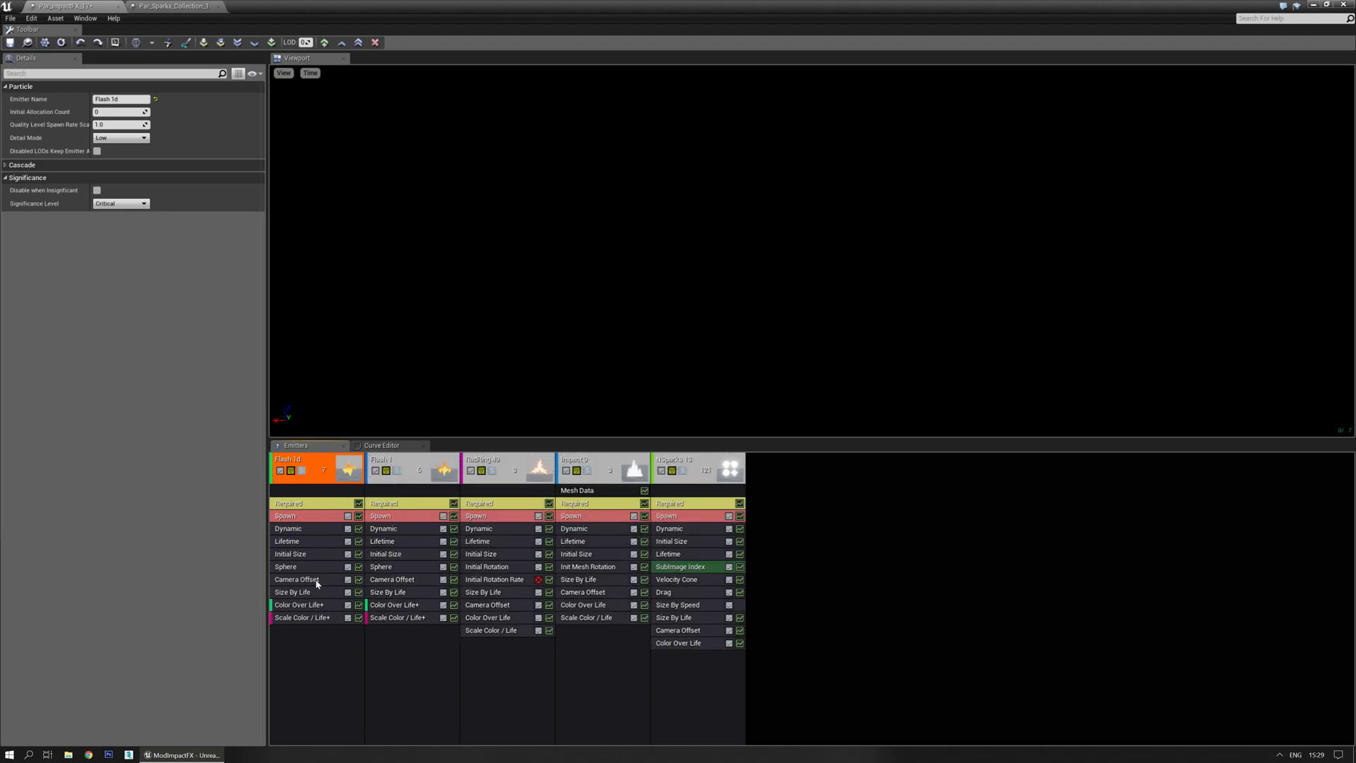
left_click(286, 567)
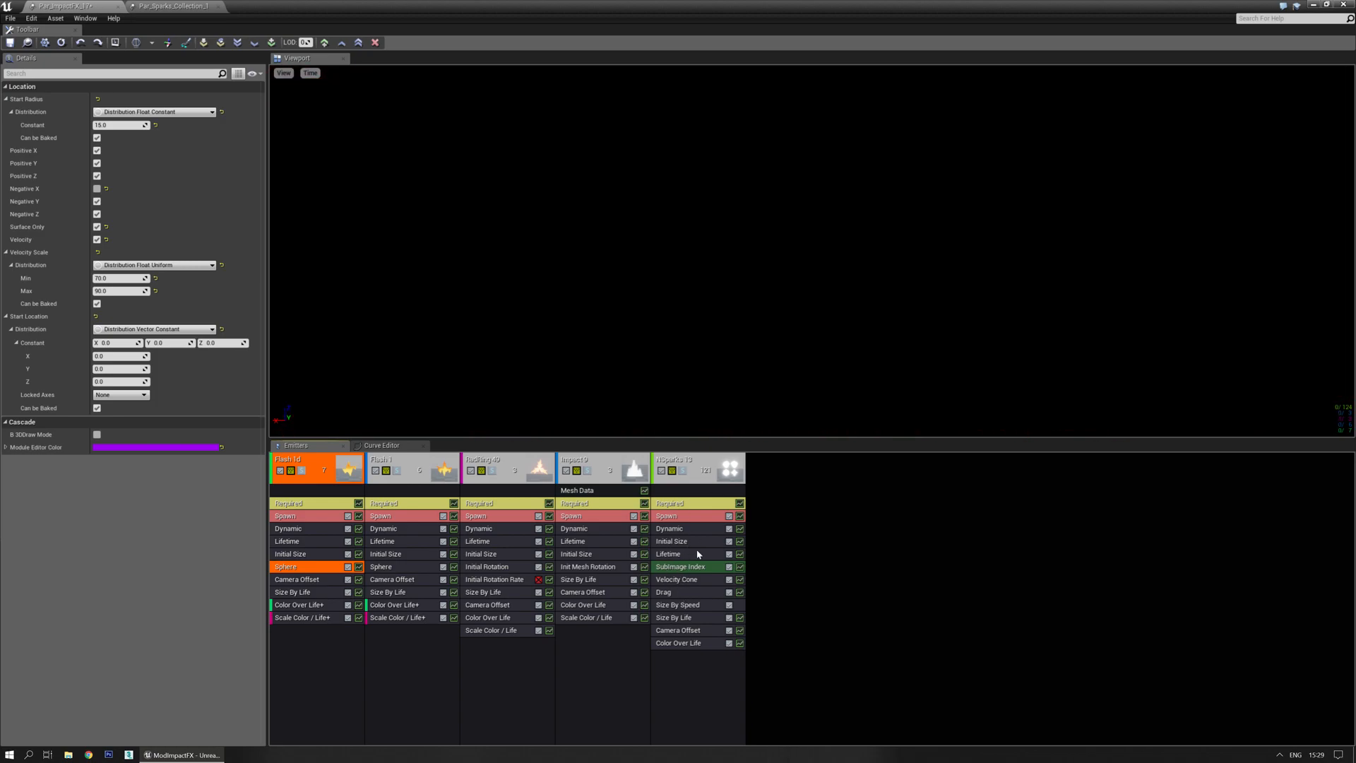
Set the maximum angle of the NSparks 13 Velocity Cone to 180 and solo that emitter to check its spread.
left_click(687, 580)
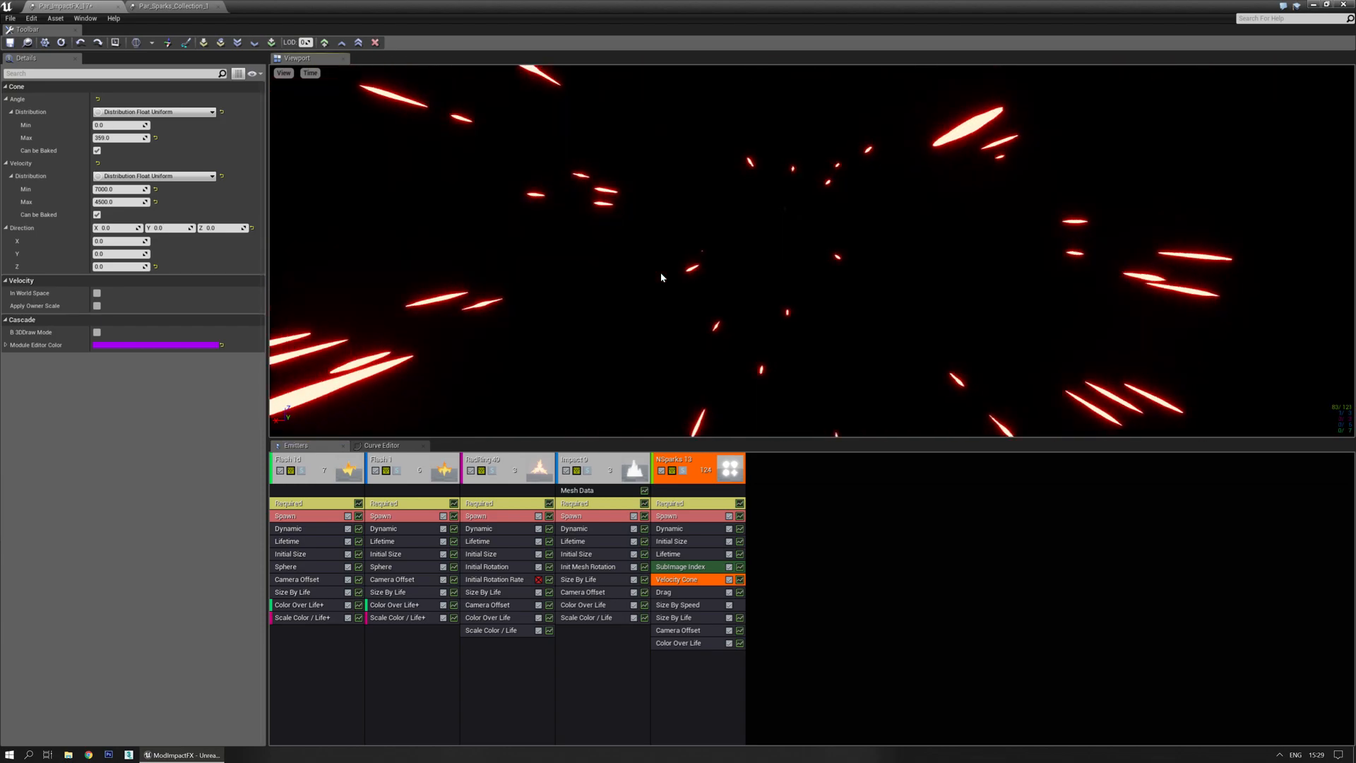
left_click(106, 138)
type("180")
key("Return")
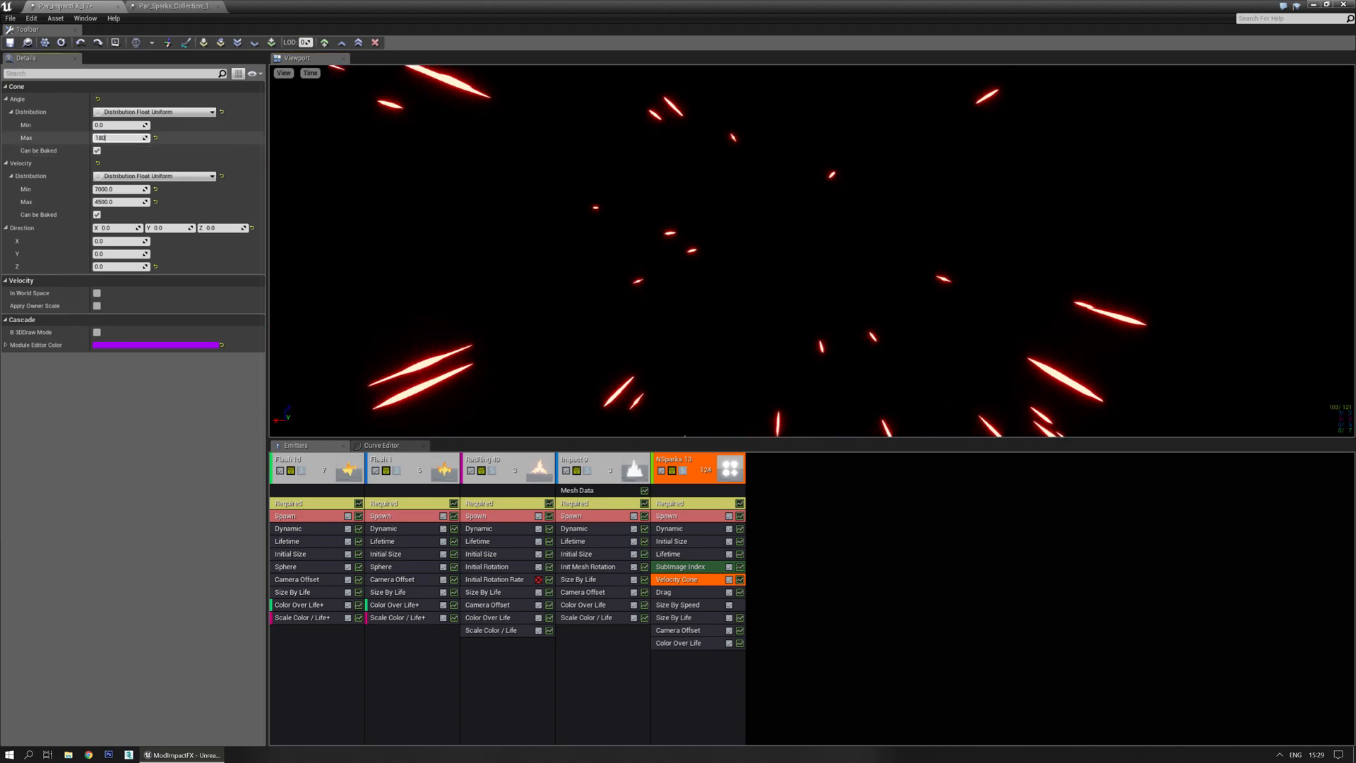
left_click(413, 291)
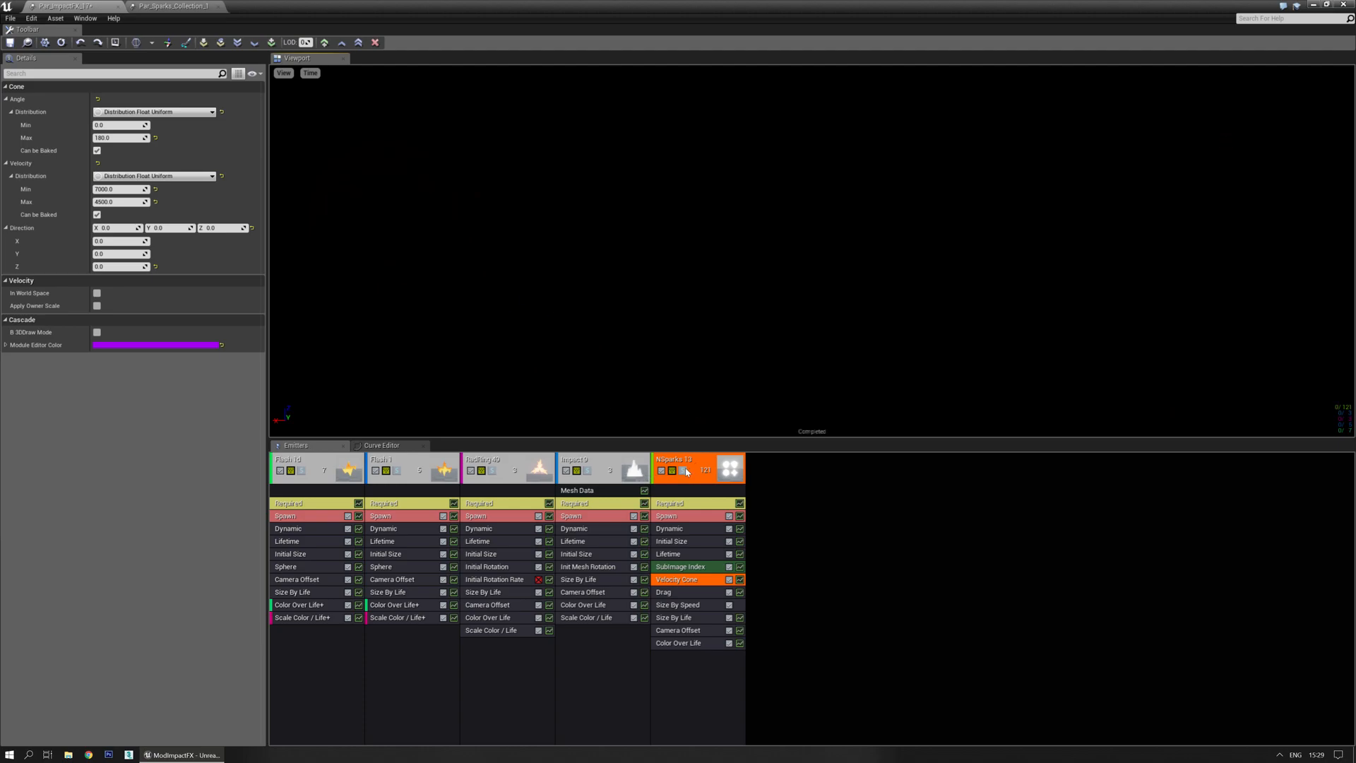
left_click(682, 471)
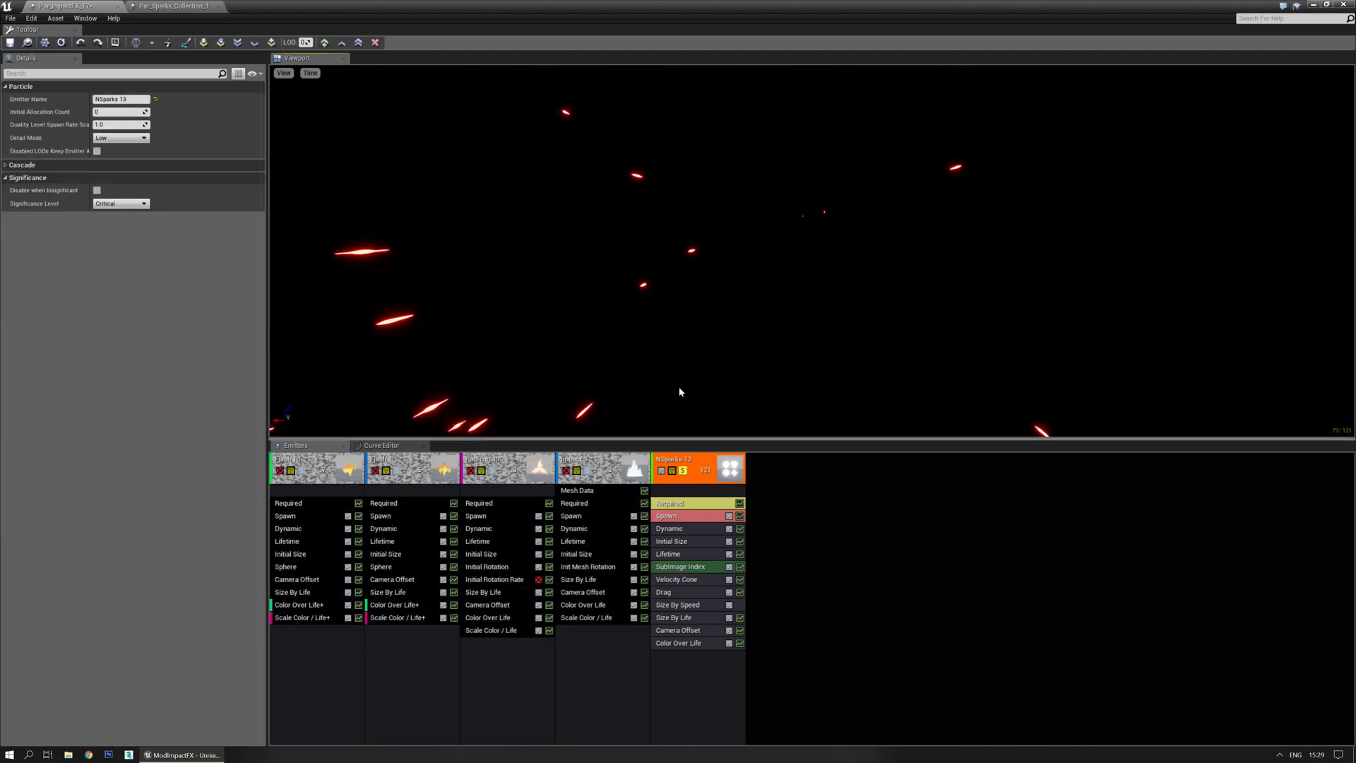
Try maximum angles of 0, 1 and 0.1 on the NSparks 13 Velocity Cone and check the resulting spread.
left_click(676, 579)
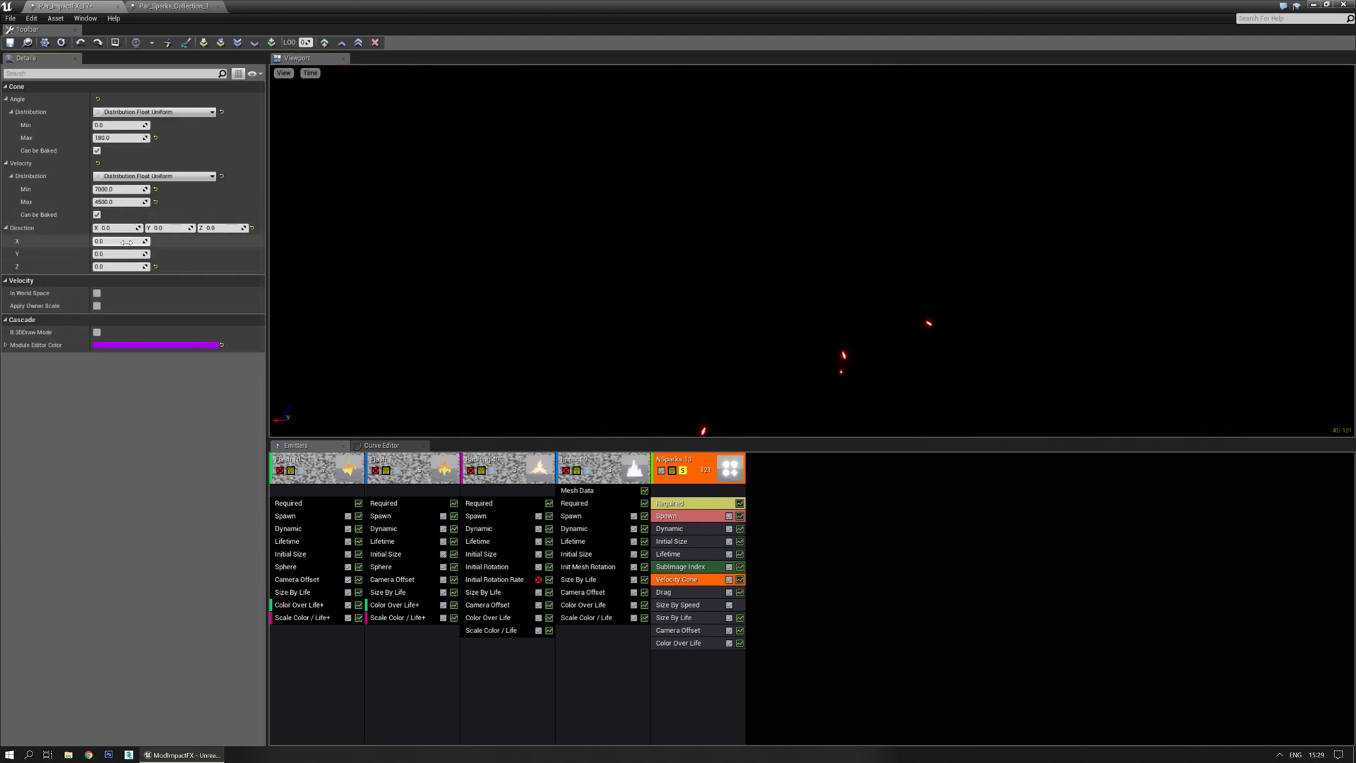
type("100")
key("Return")
type("200")
key("Return")
type("0")
key("Return")
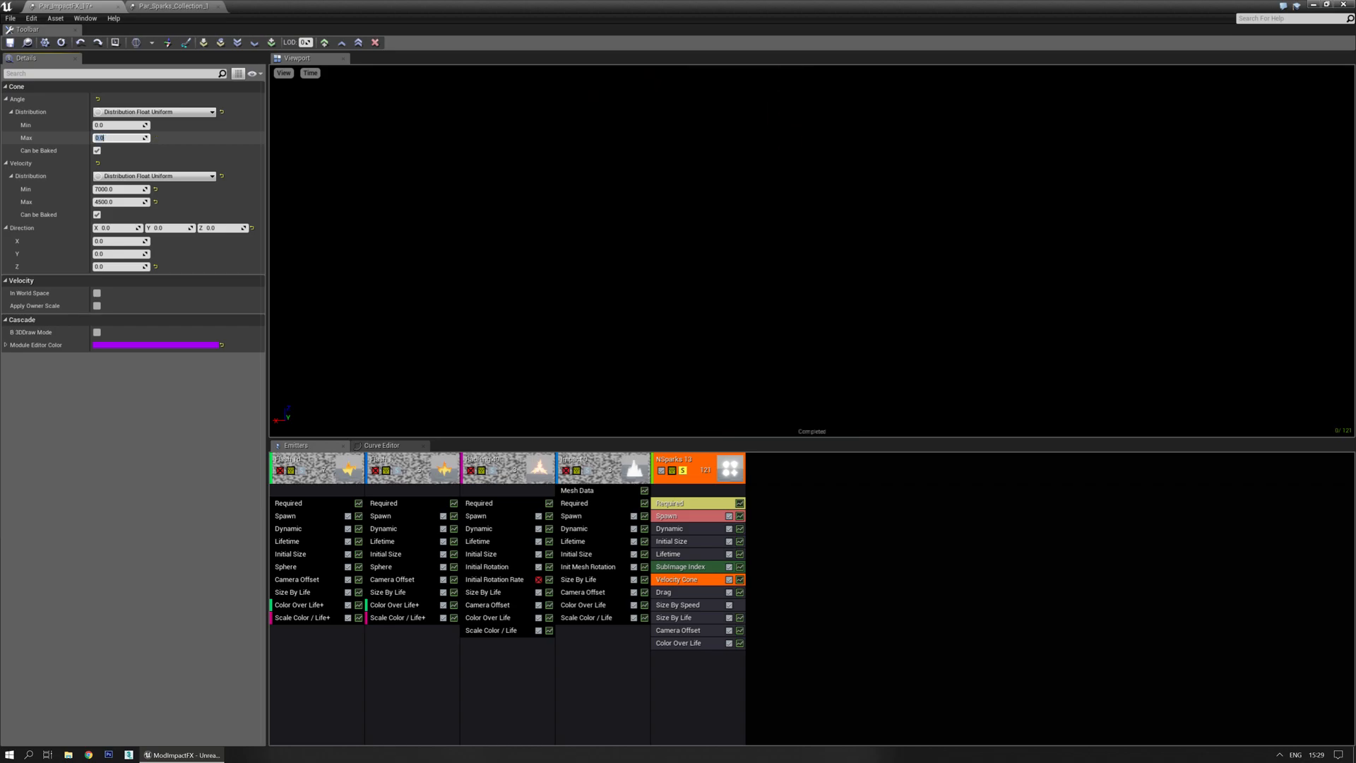
key("Return")
type("1")
key("Return")
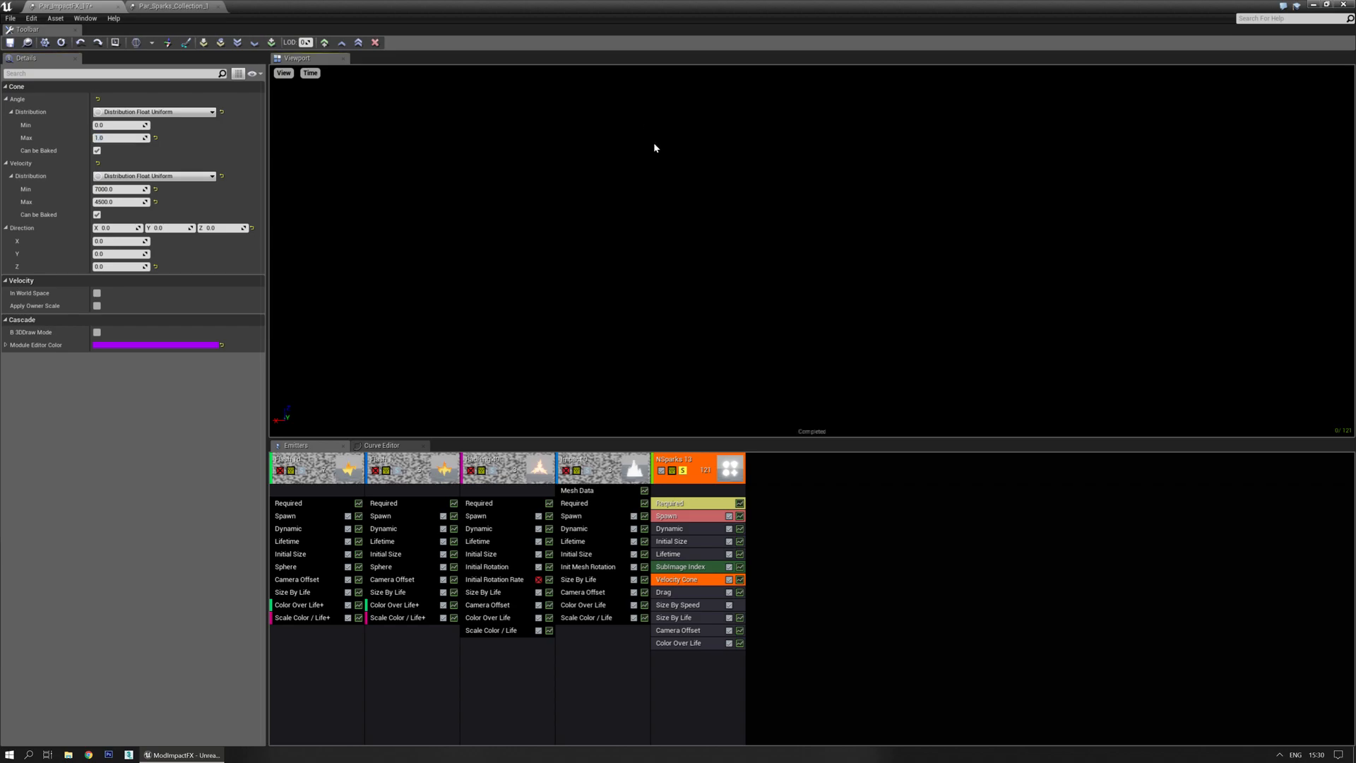
left_click(128, 138)
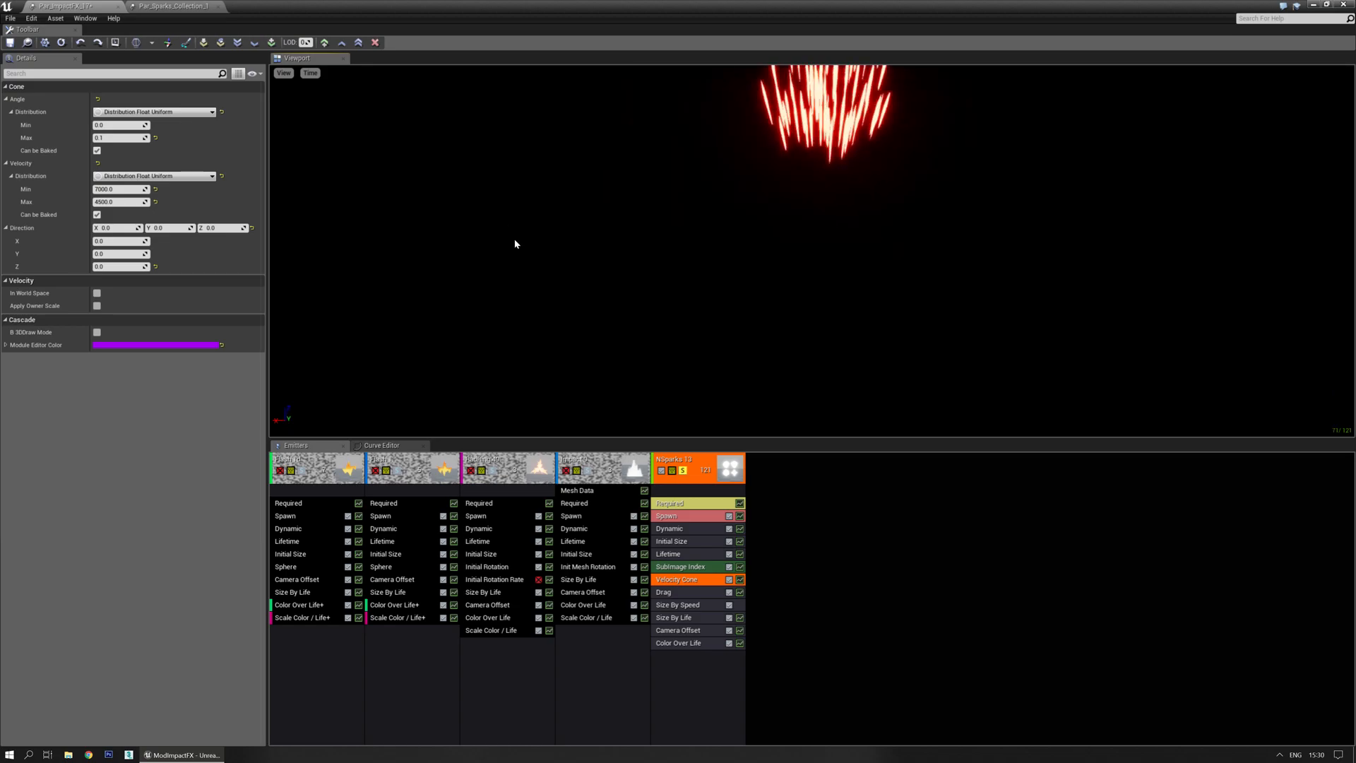
Set both the minimum and maximum angle of the NSparks 13 Velocity Cone to 0.25.
left_click(106, 138)
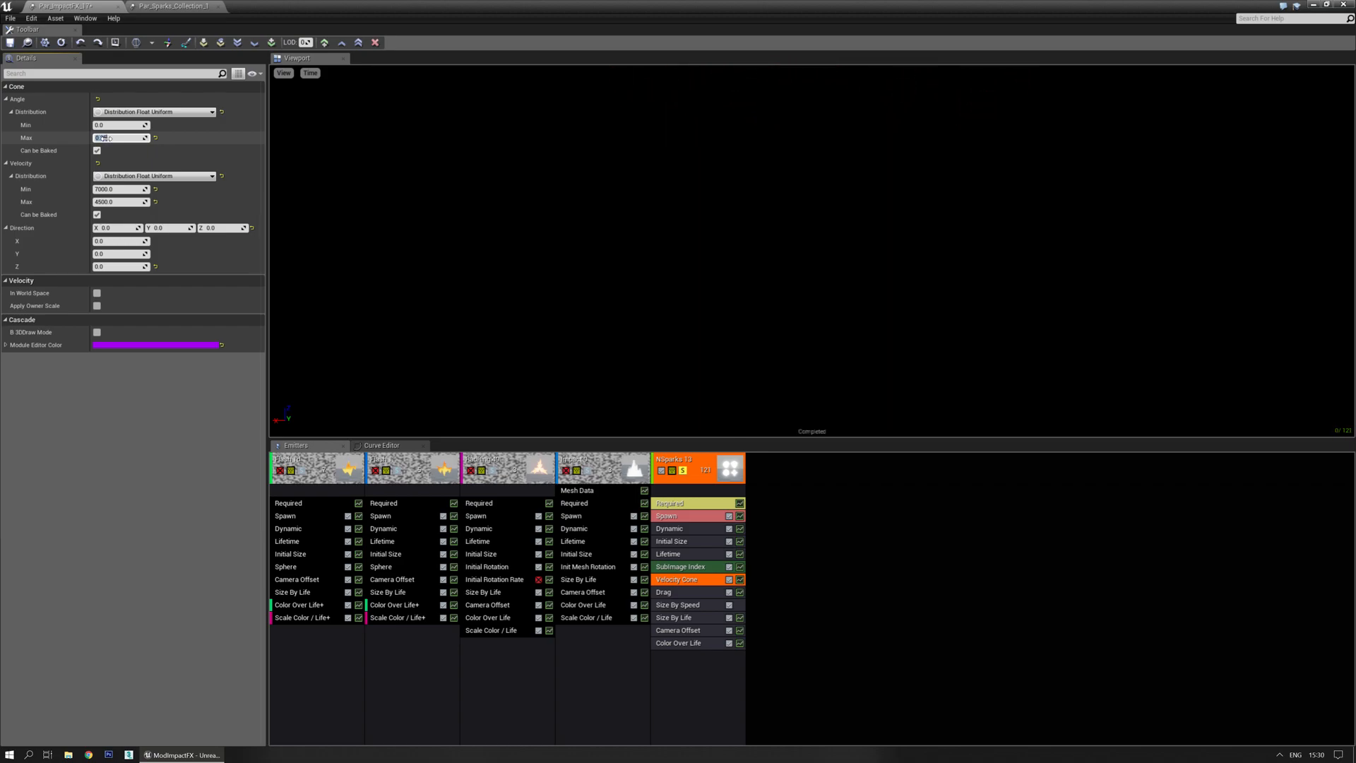
left_click(117, 129)
type("0.25")
key("Return")
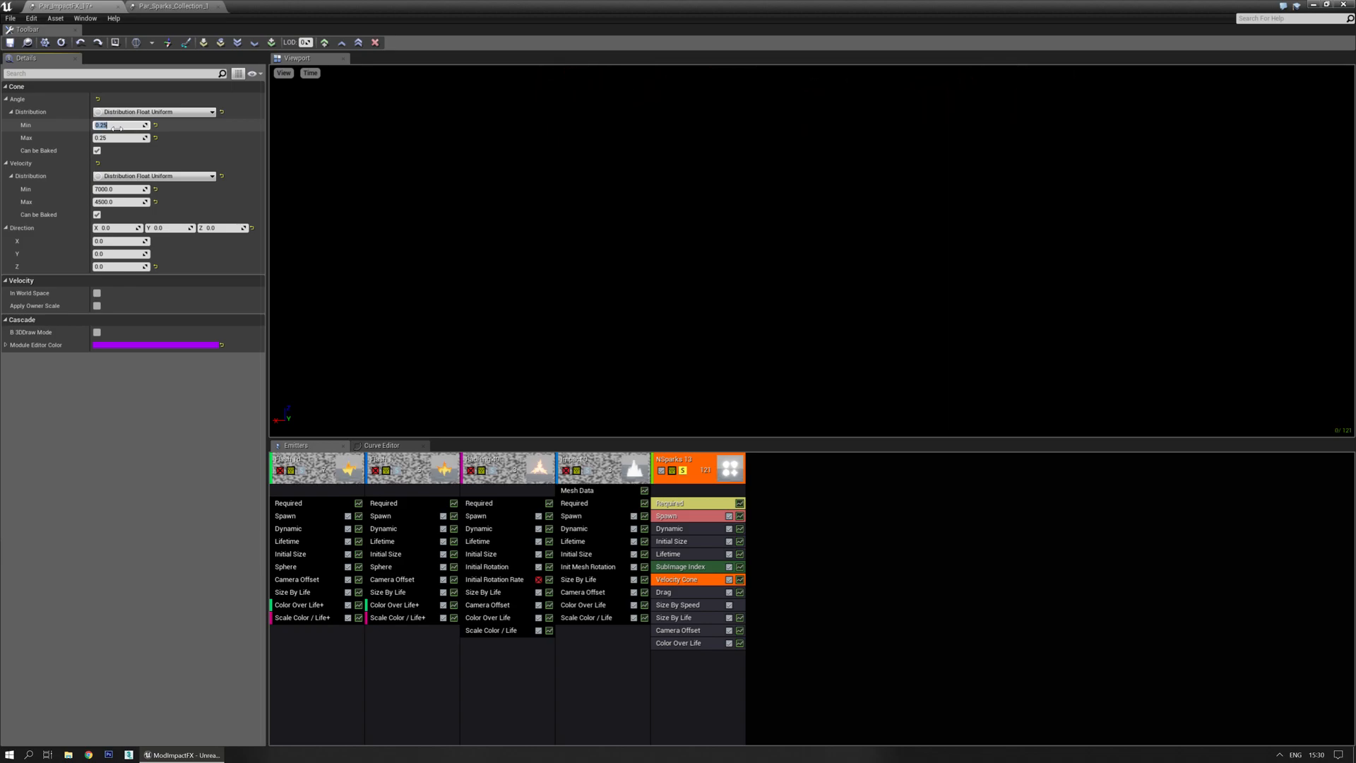
key("Return")
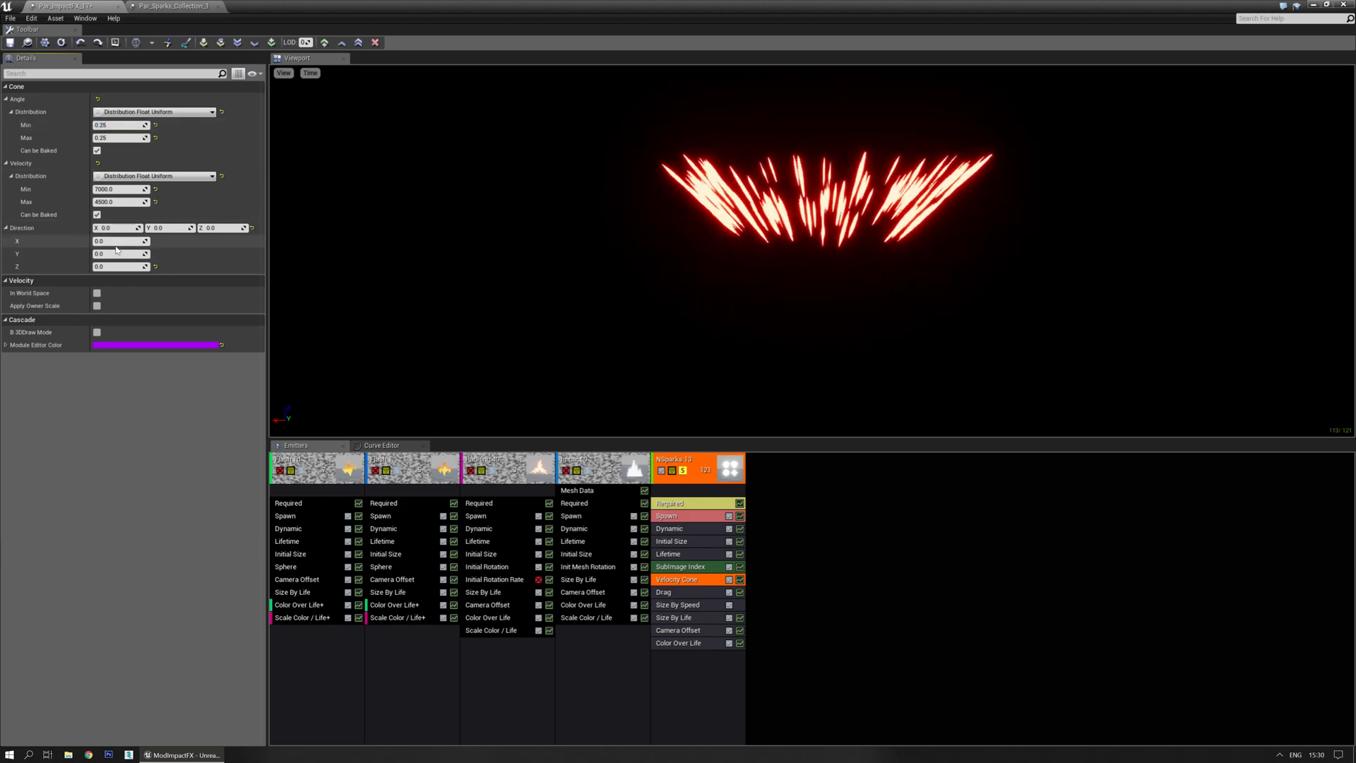
Set the Velocity Cone's X direction to 0.5 and its angle range to 0.0 minimum and 0.33 maximum.
type("0.5")
key("Return")
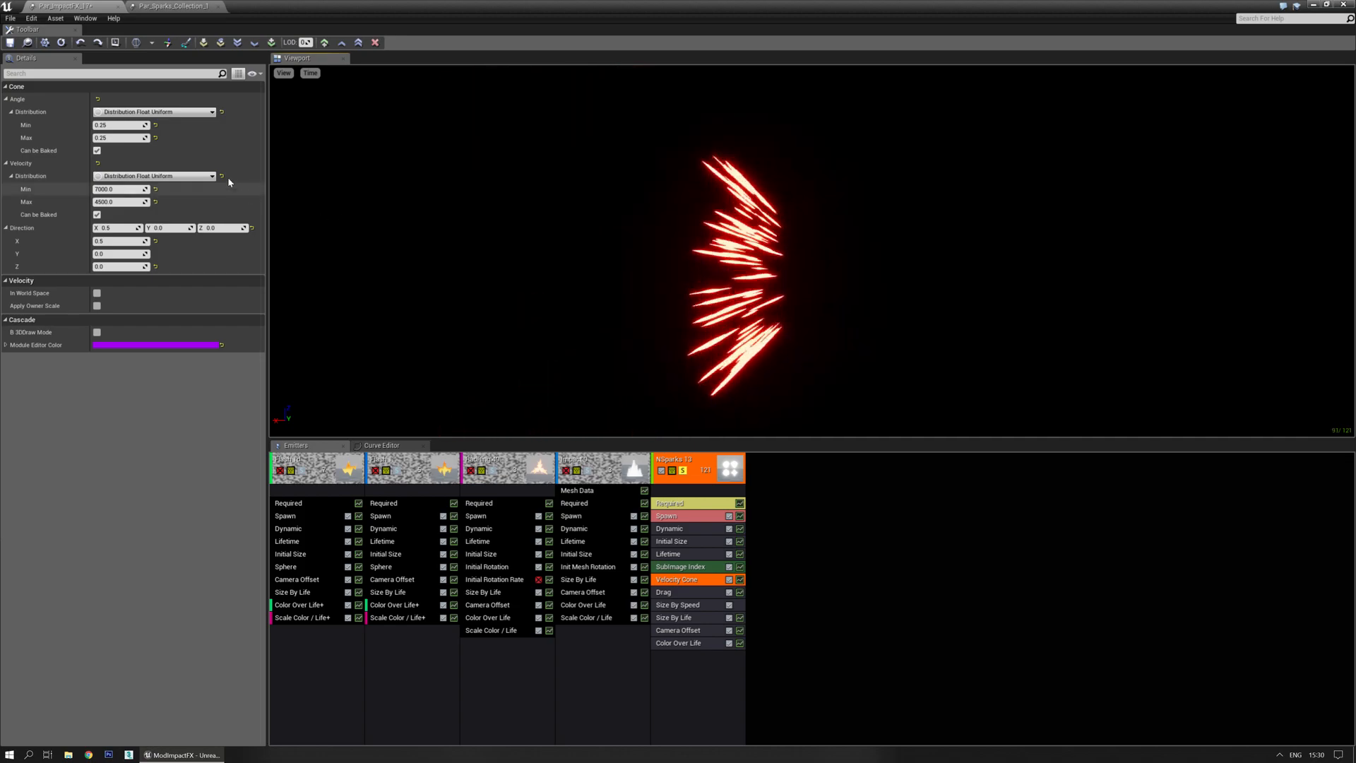
type("0.0")
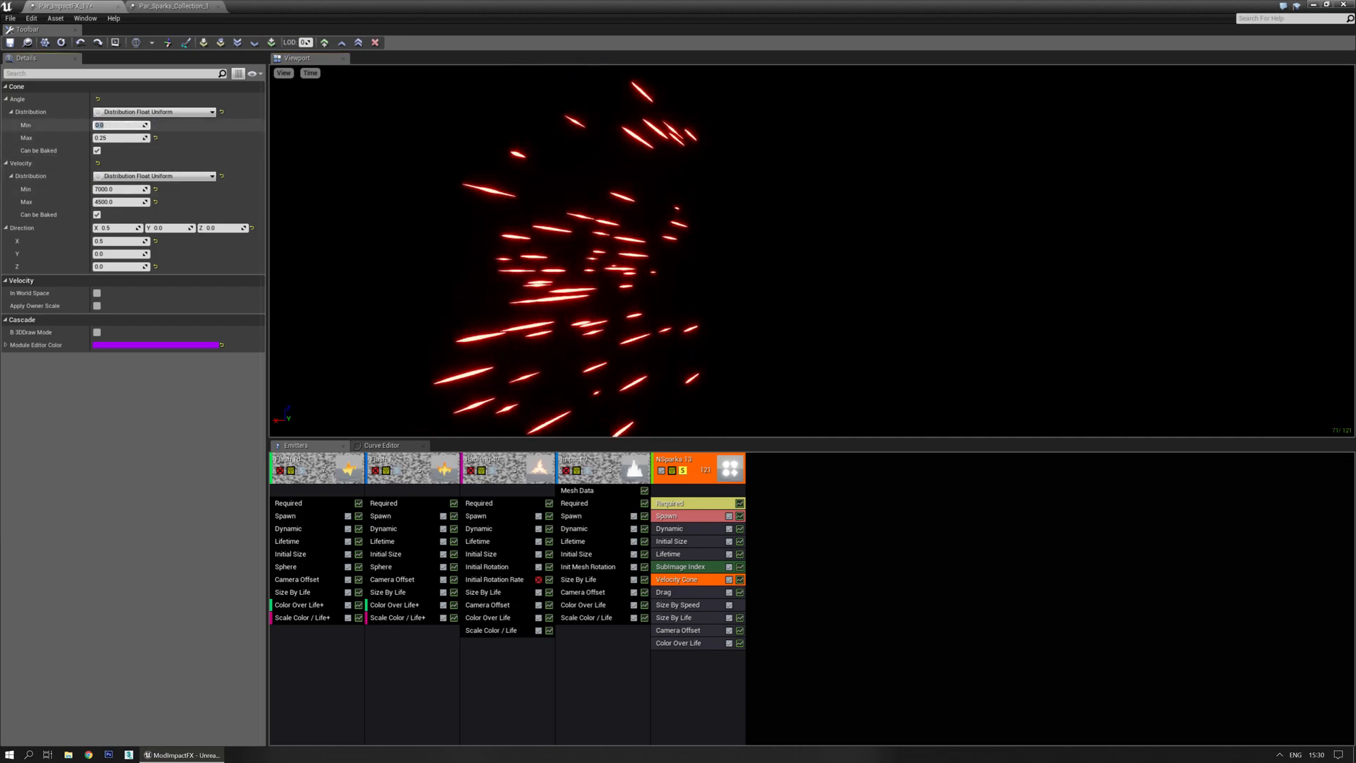
key("Return")
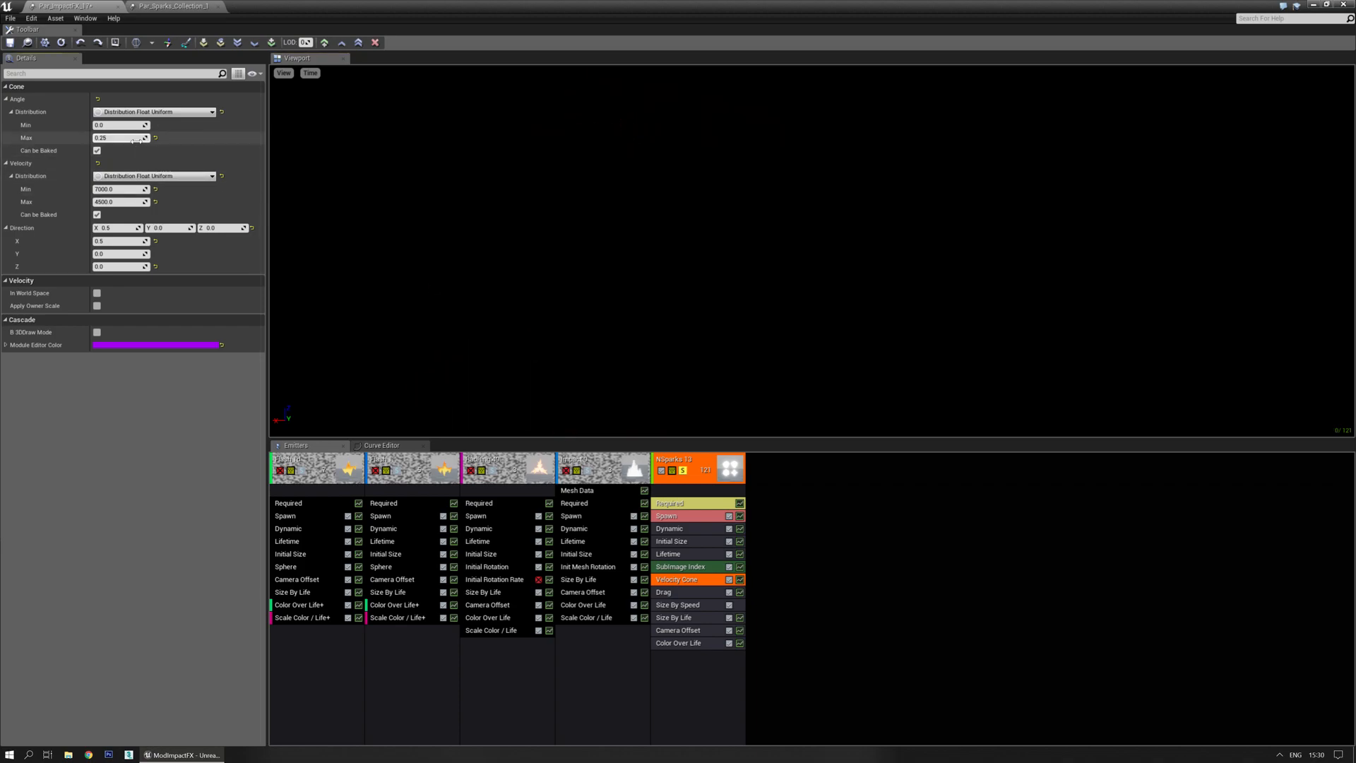
type("0.5")
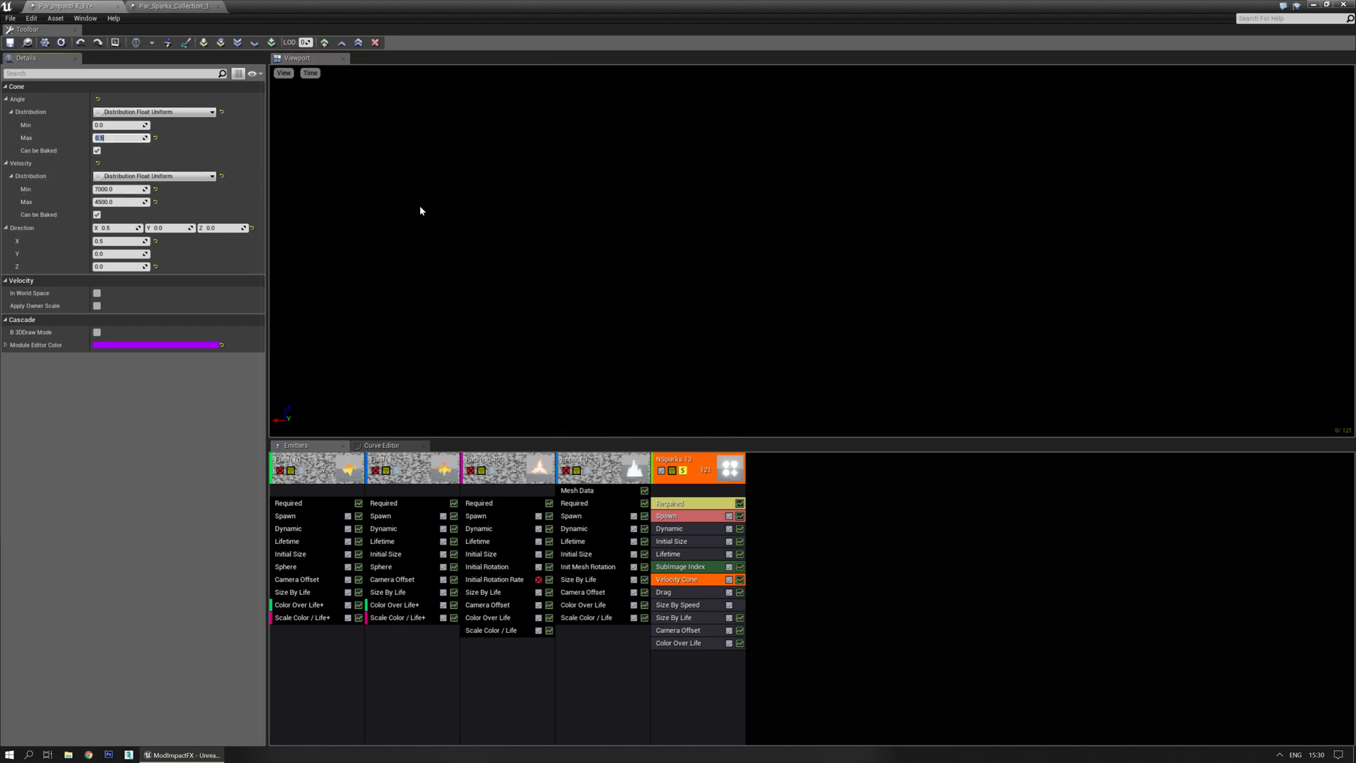
left_click(117, 138)
key("Return")
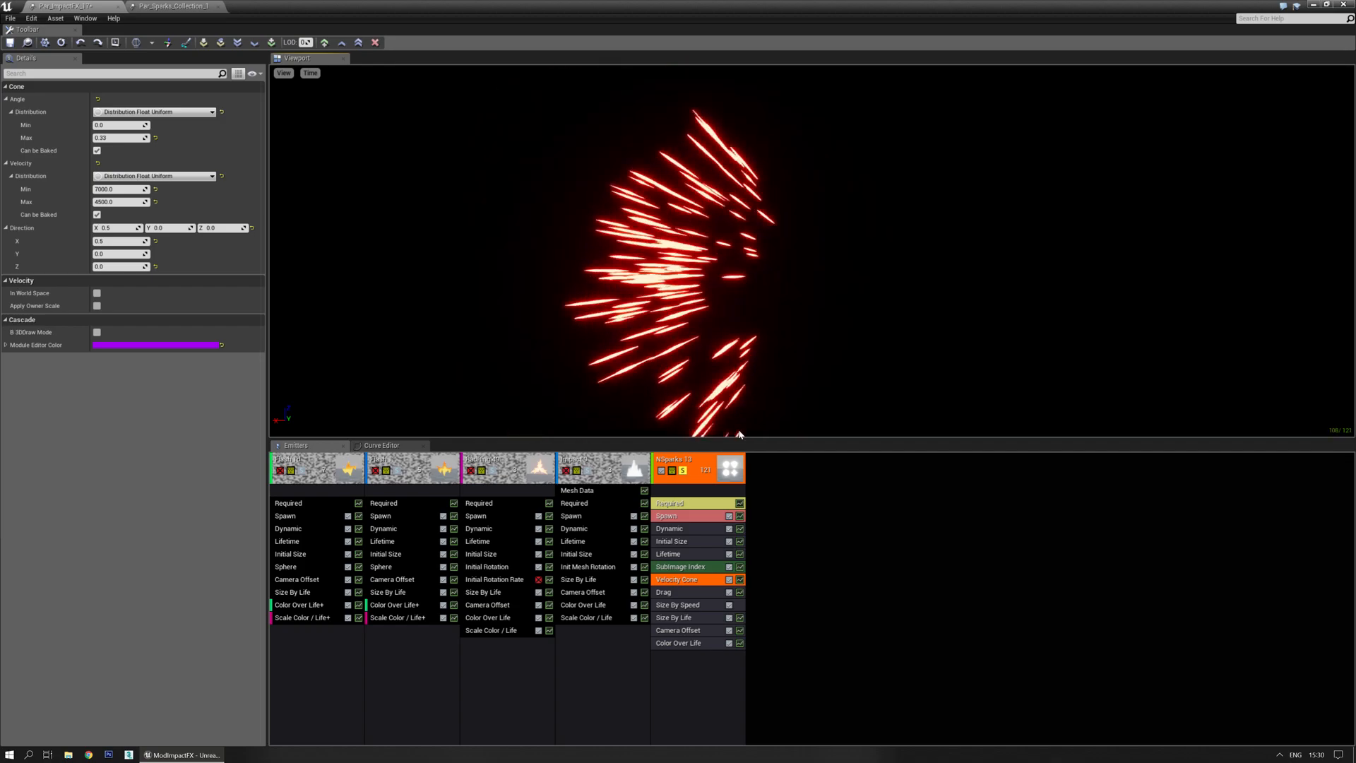
Store the constant orange from NSparks 13's Color Over Life module as a reusable swatch in the color picker.
left_click(677, 644)
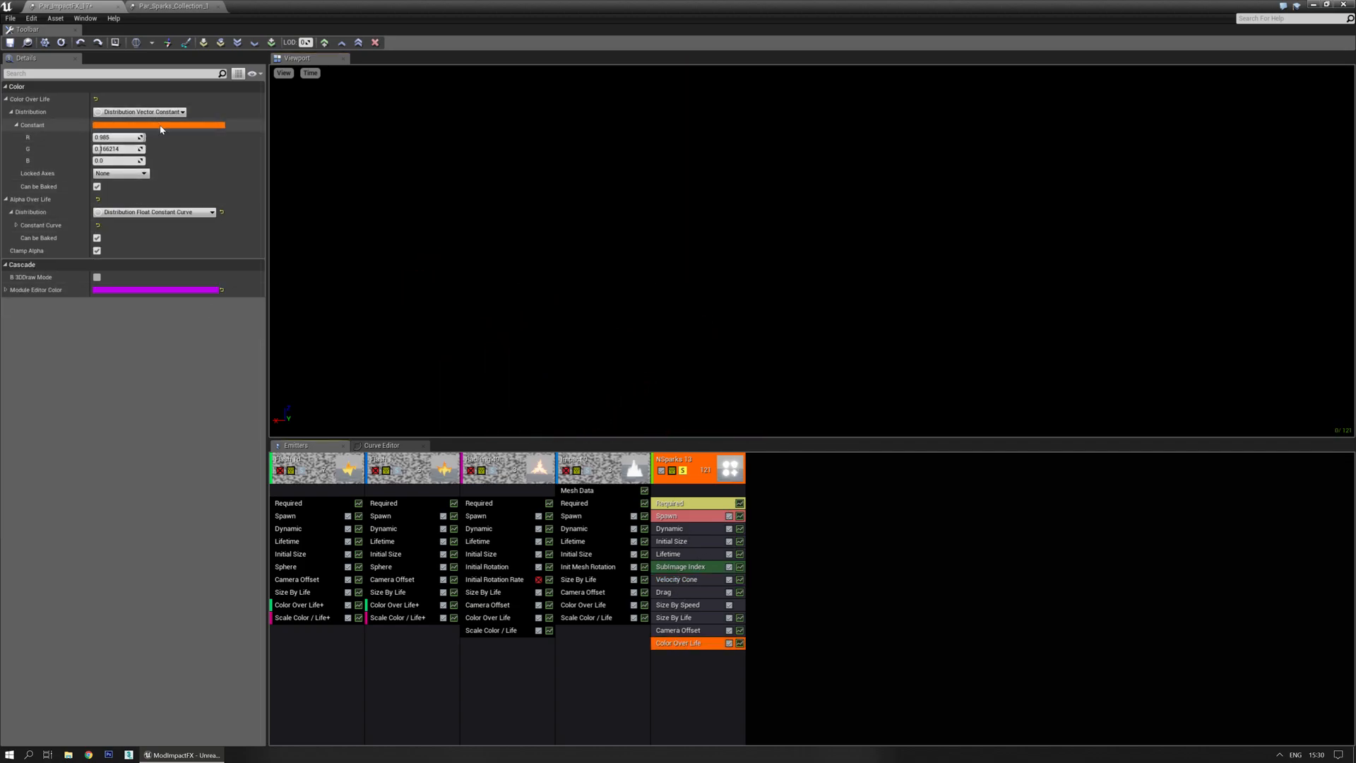
left_click(191, 125)
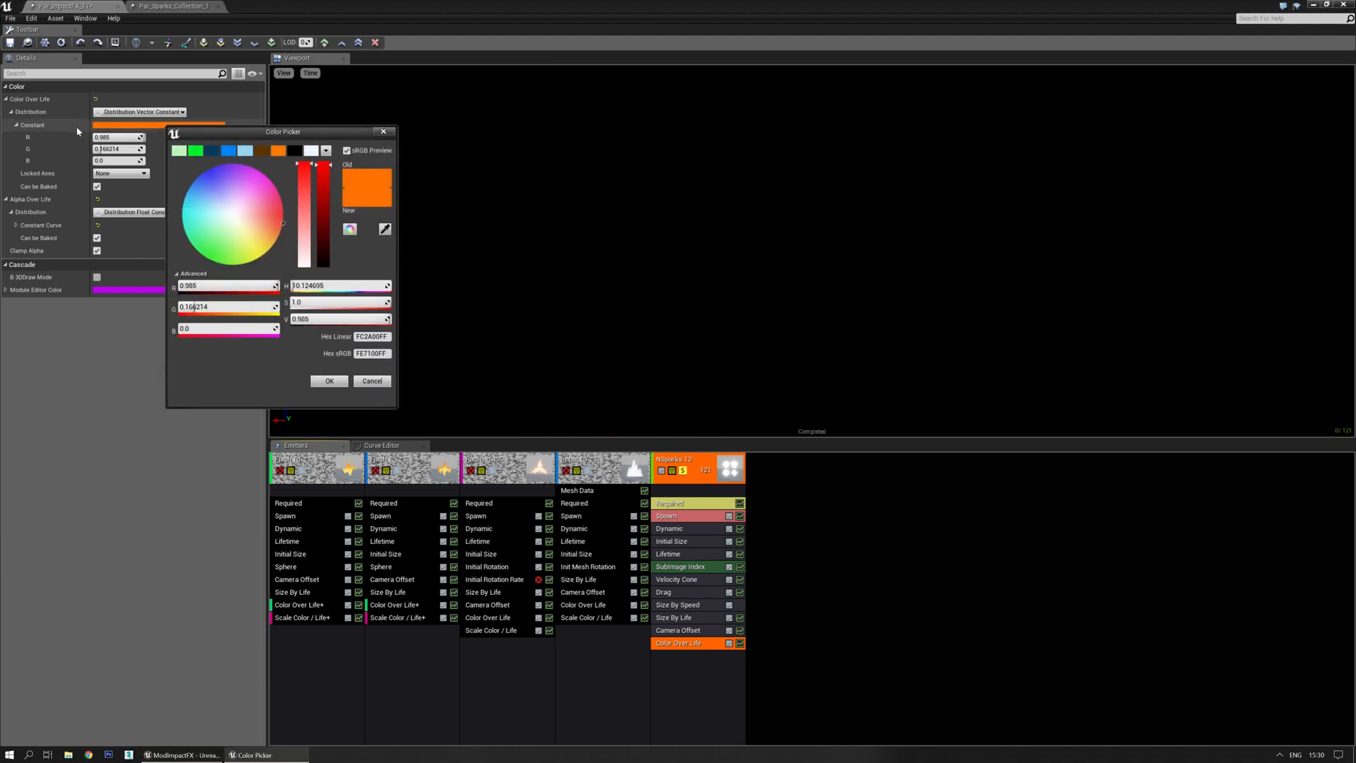
left_click_drag(364, 179, 314, 153)
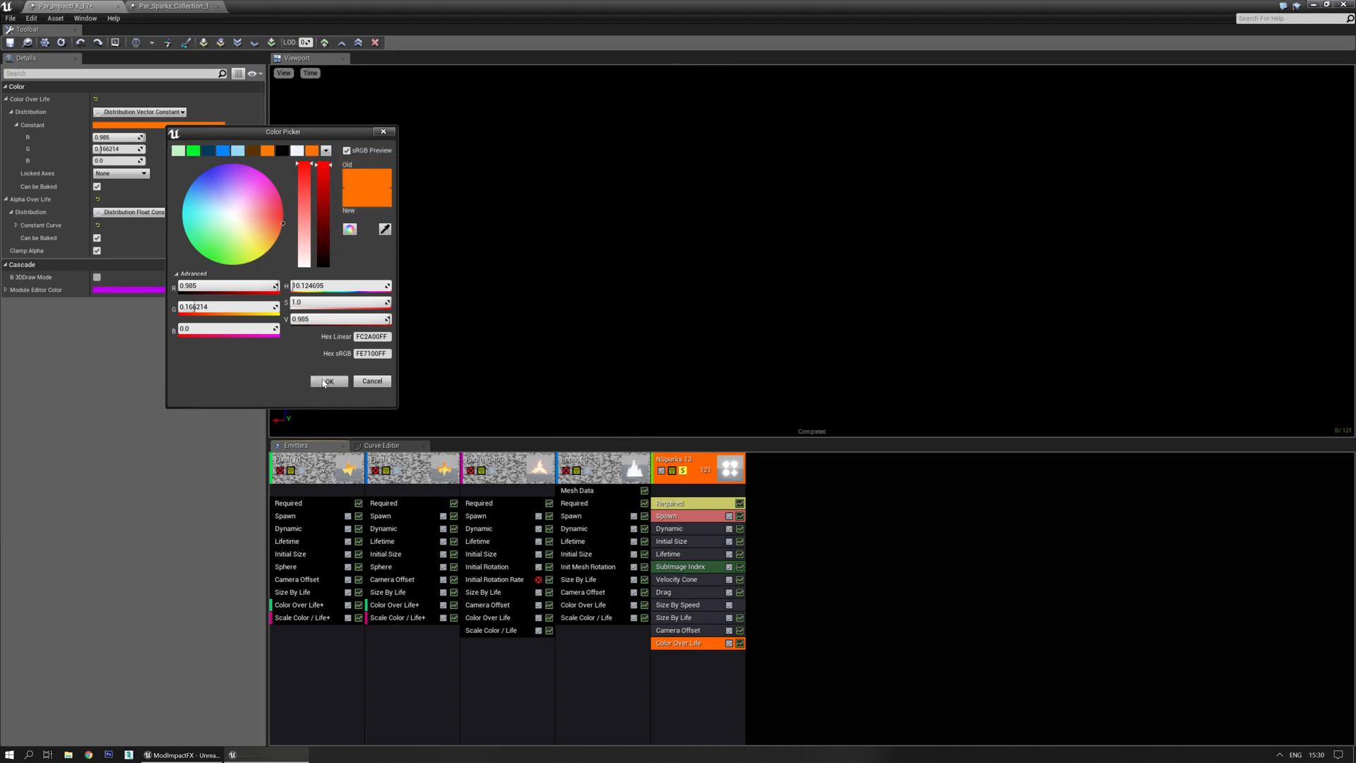
left_click(325, 382)
Change the Color Over Life distribution to Distribution Vector Constant Curve and add two points to it.
left_click(141, 112)
left_click(149, 146)
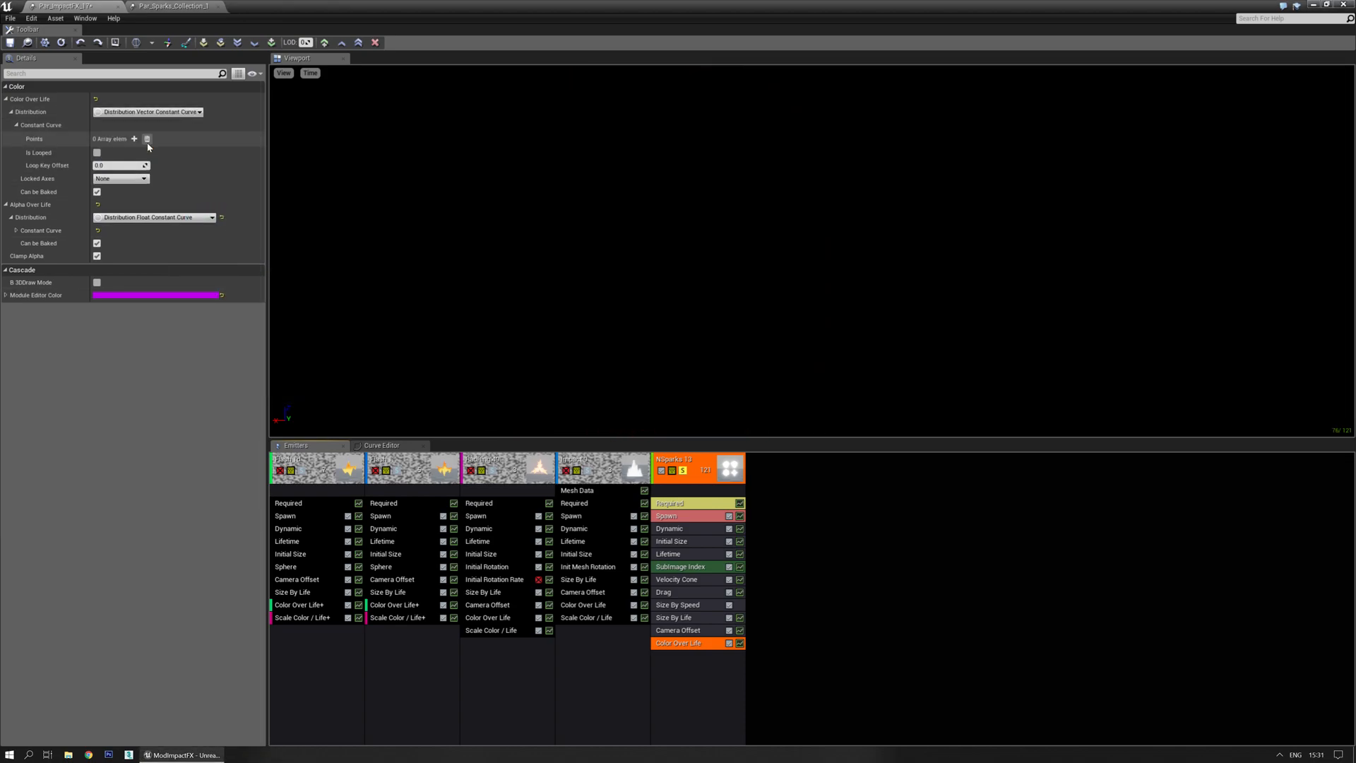
left_click(135, 139)
left_click(134, 139)
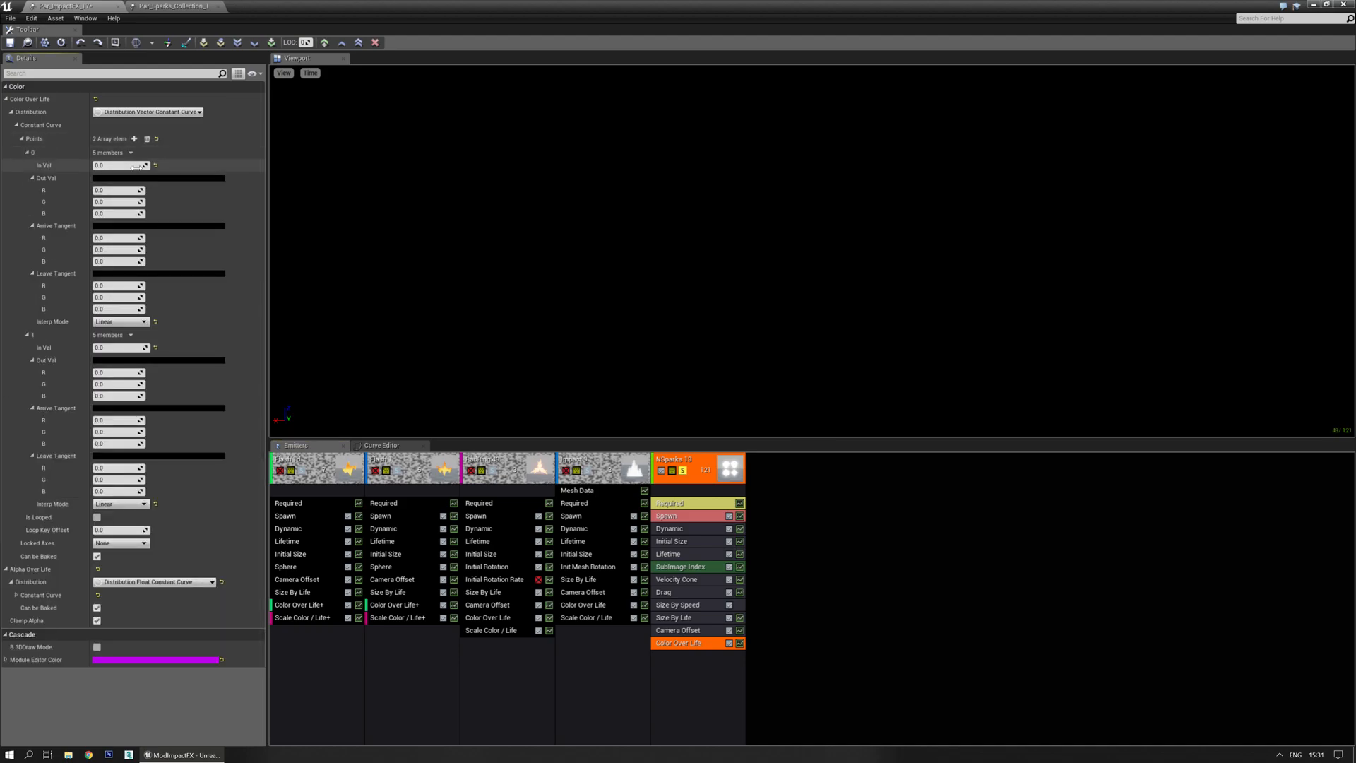
Set the Out Val color of both Color Over Life curve points to the stored orange swatch.
left_click(138, 178)
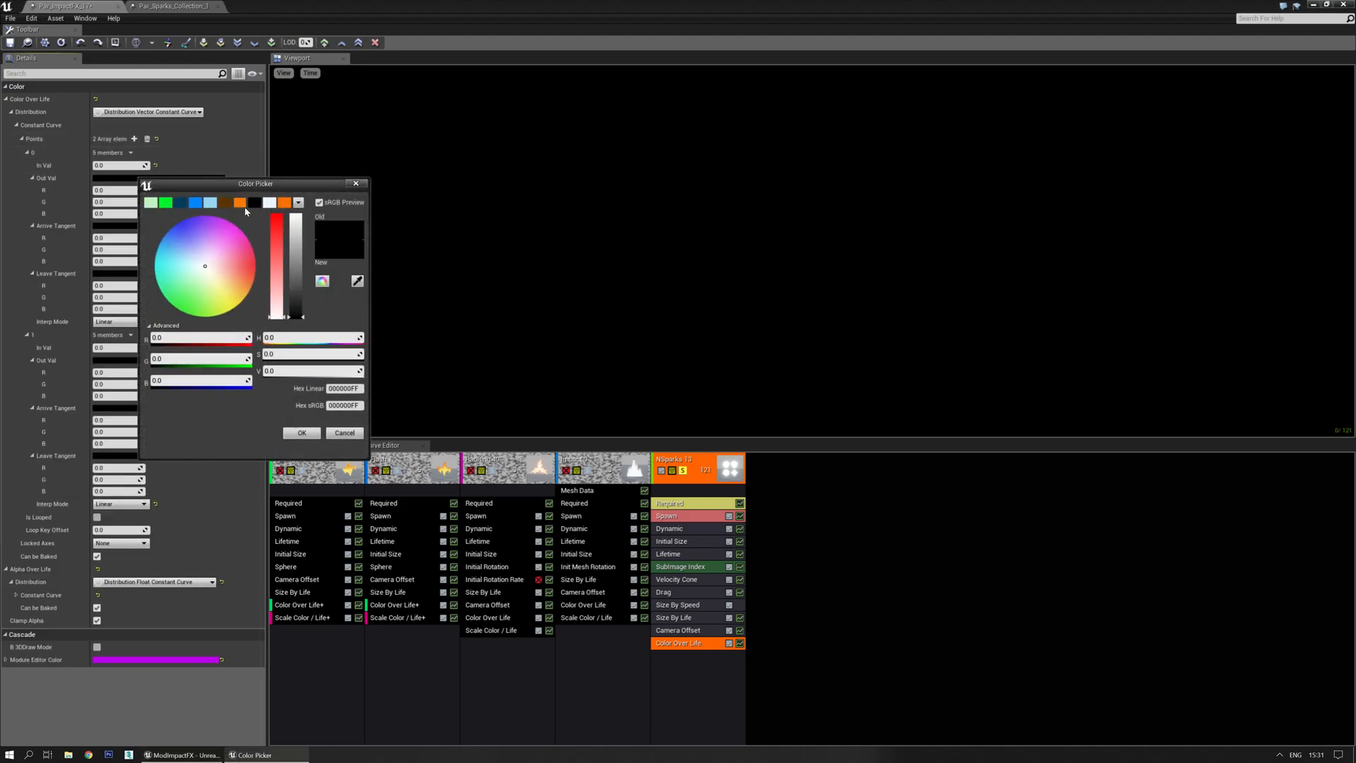
left_click(282, 204)
left_click(301, 433)
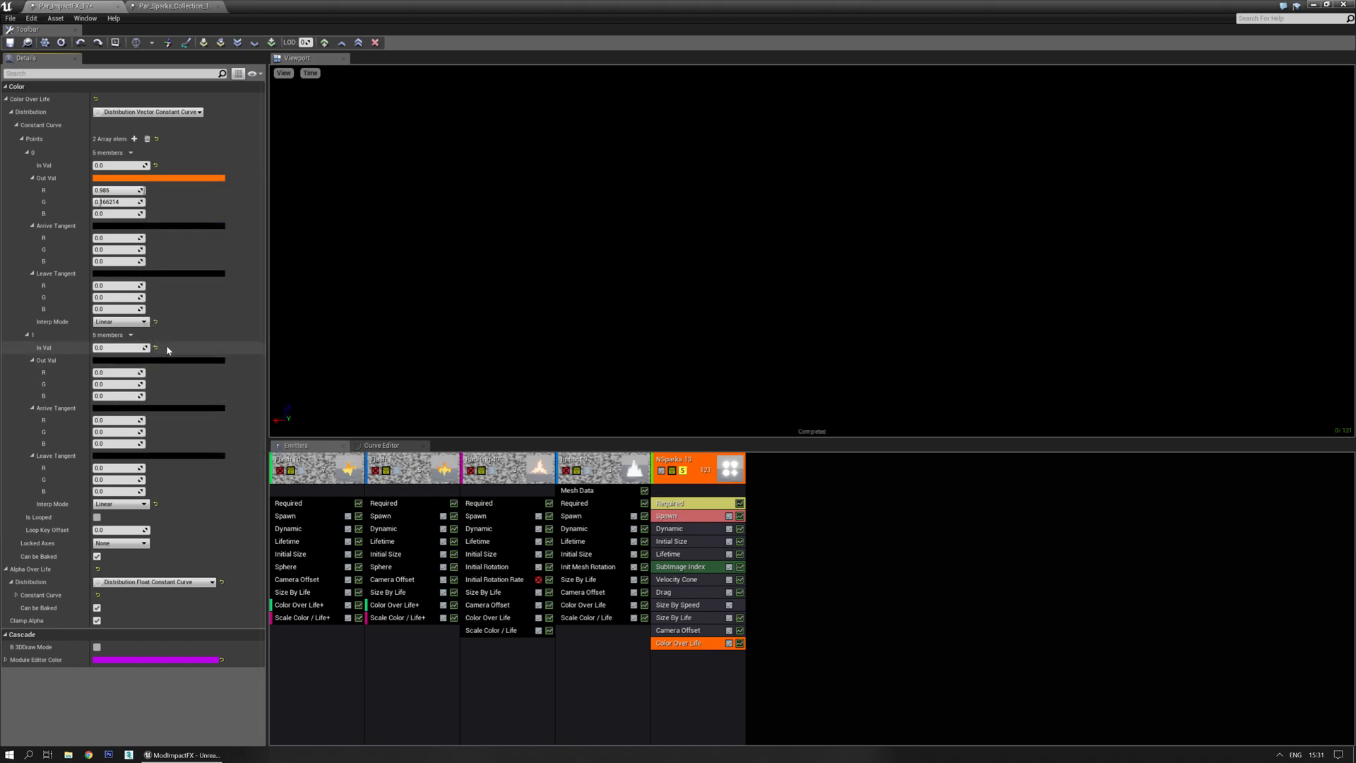
left_click(151, 361)
left_click(298, 385)
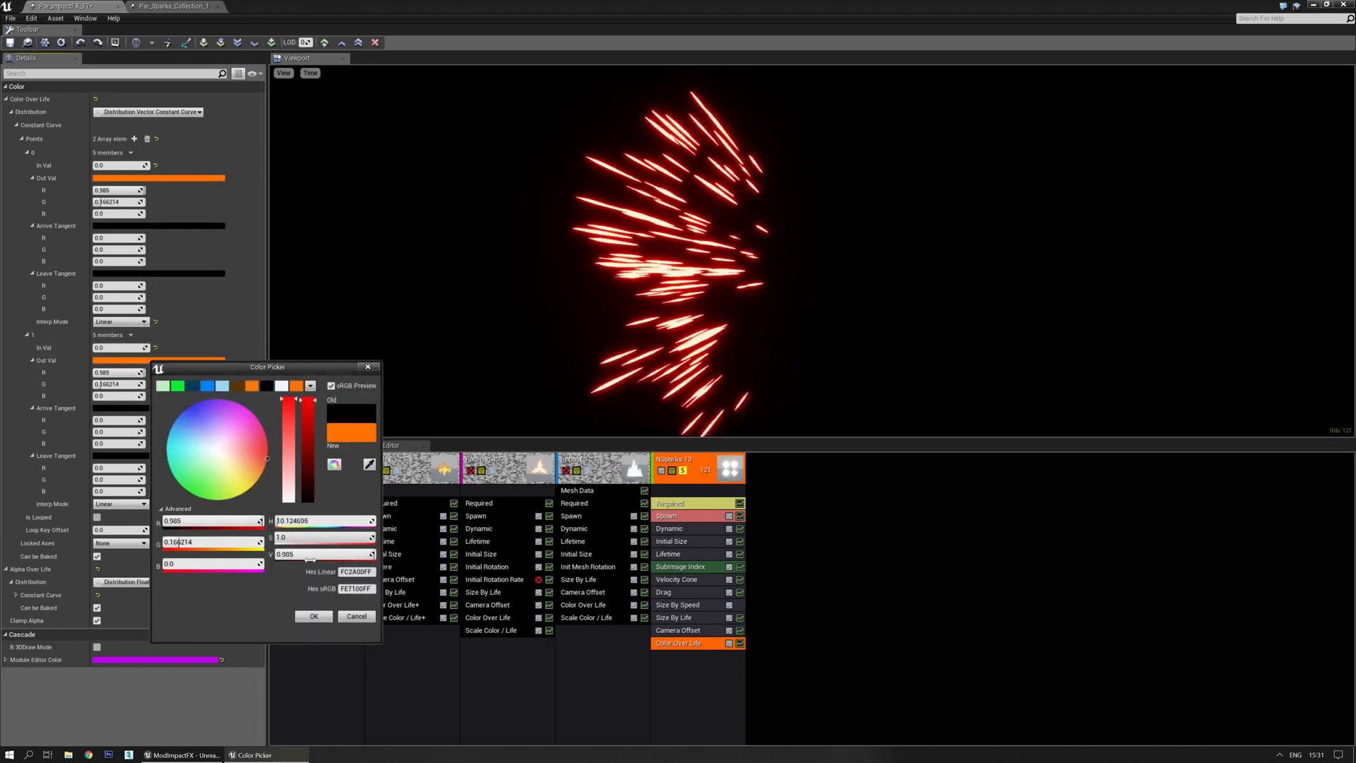
left_click(314, 616)
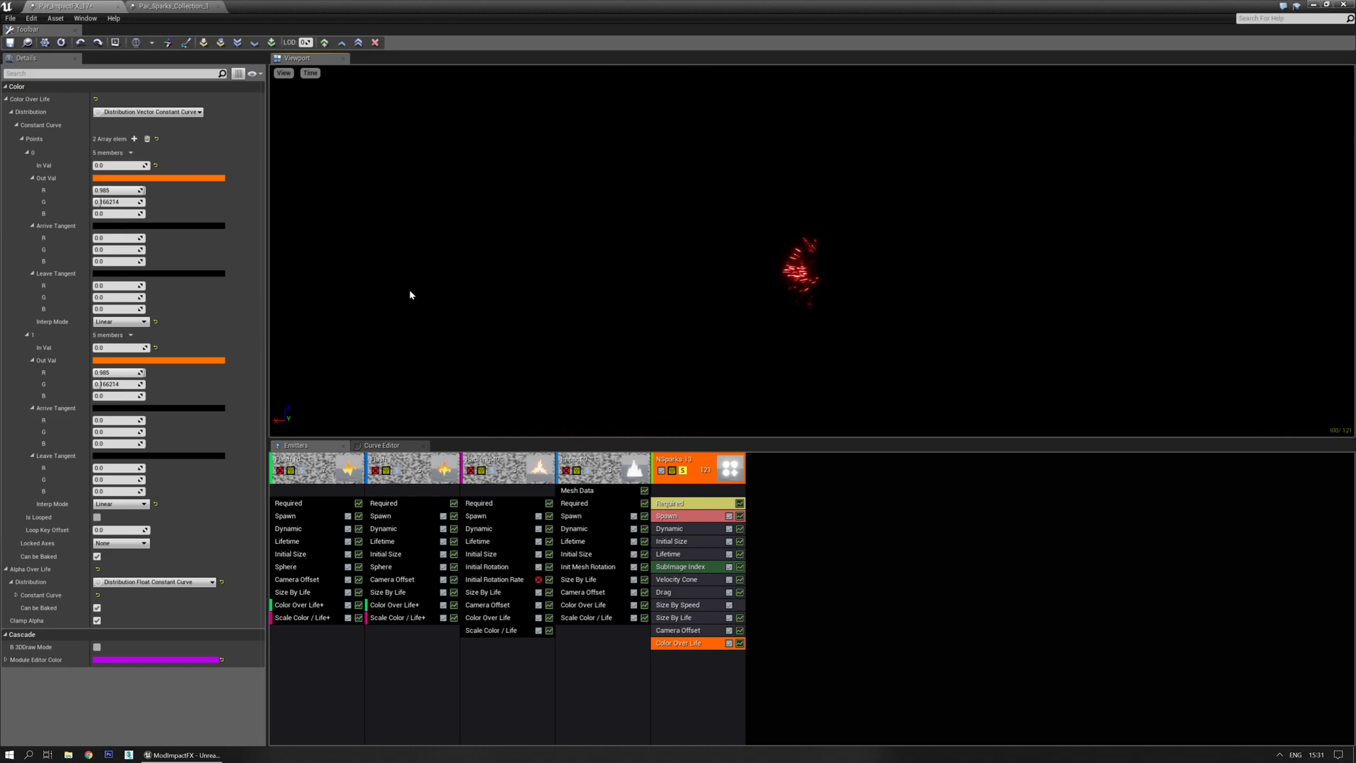
Change point 0's Out Val color to yellow and set its In Val to 0.01.
left_click(158, 178)
left_click_drag(283, 279, 267, 312)
left_click(330, 435)
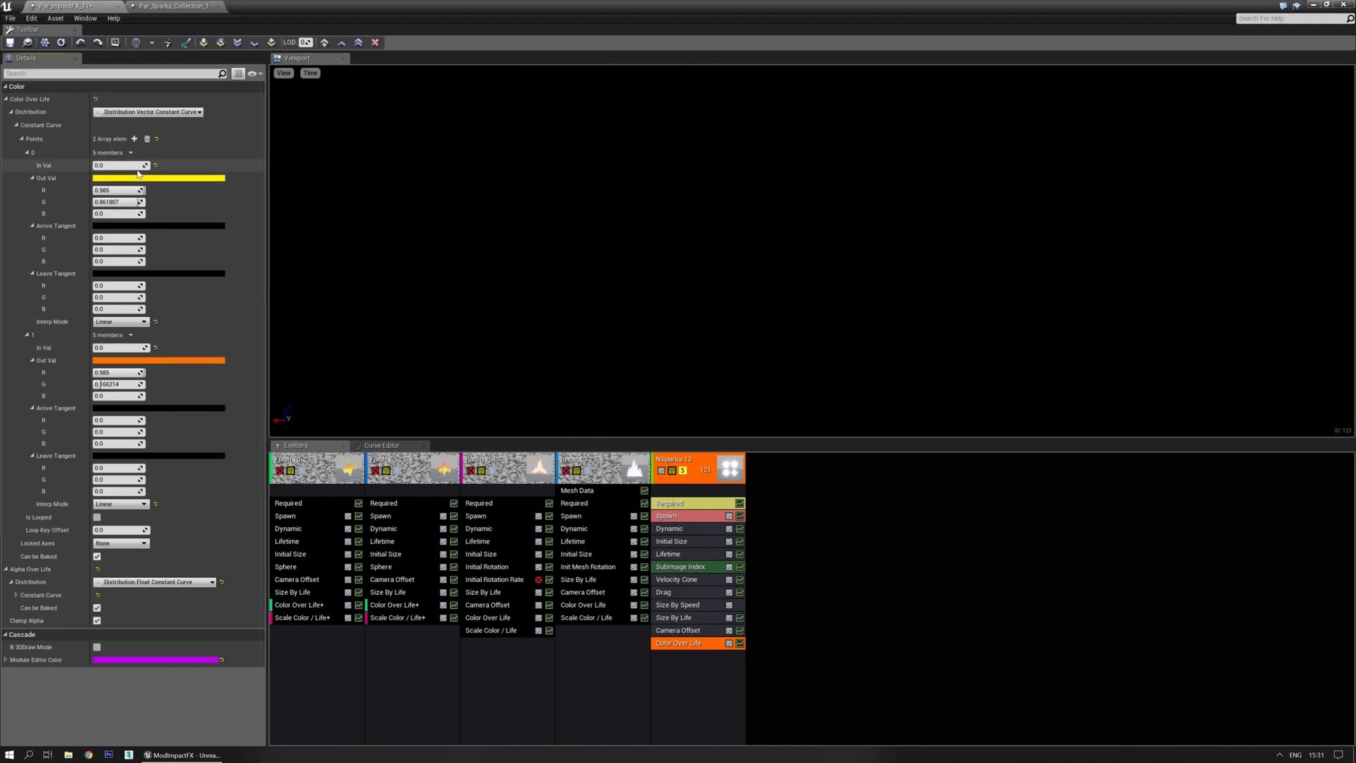
left_click(130, 166)
type("0.1")
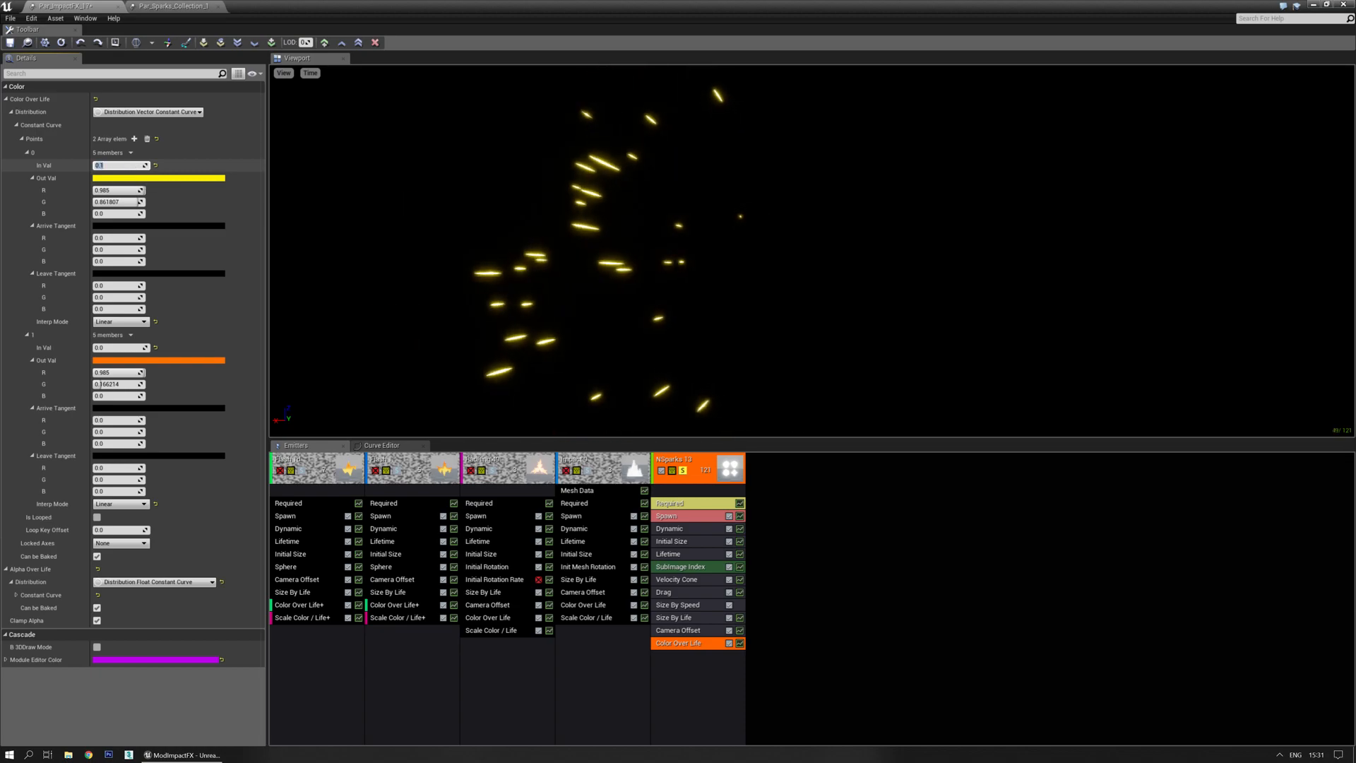
type(".01")
key("Return")
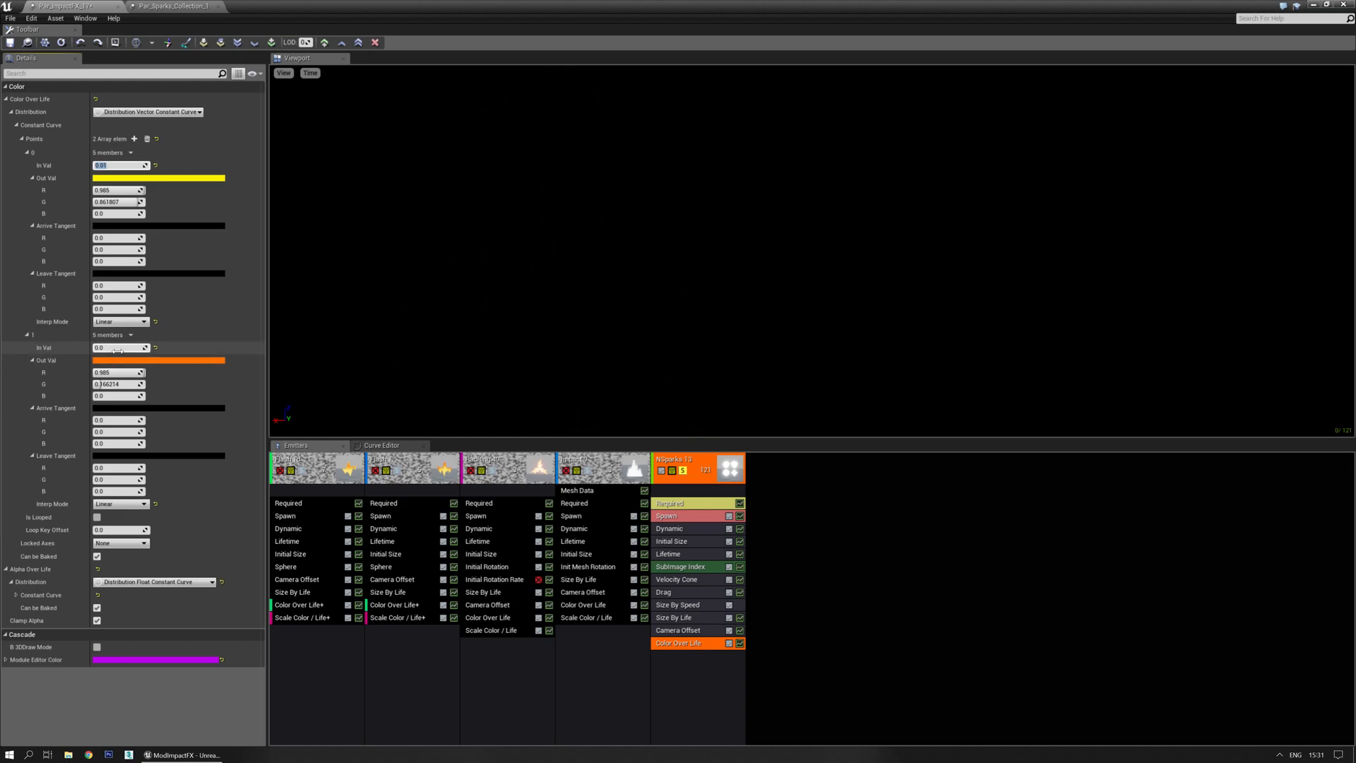
Set point 1's In Val to 0.8 and replay the spark effect to check the color transition.
type("1")
key("Return")
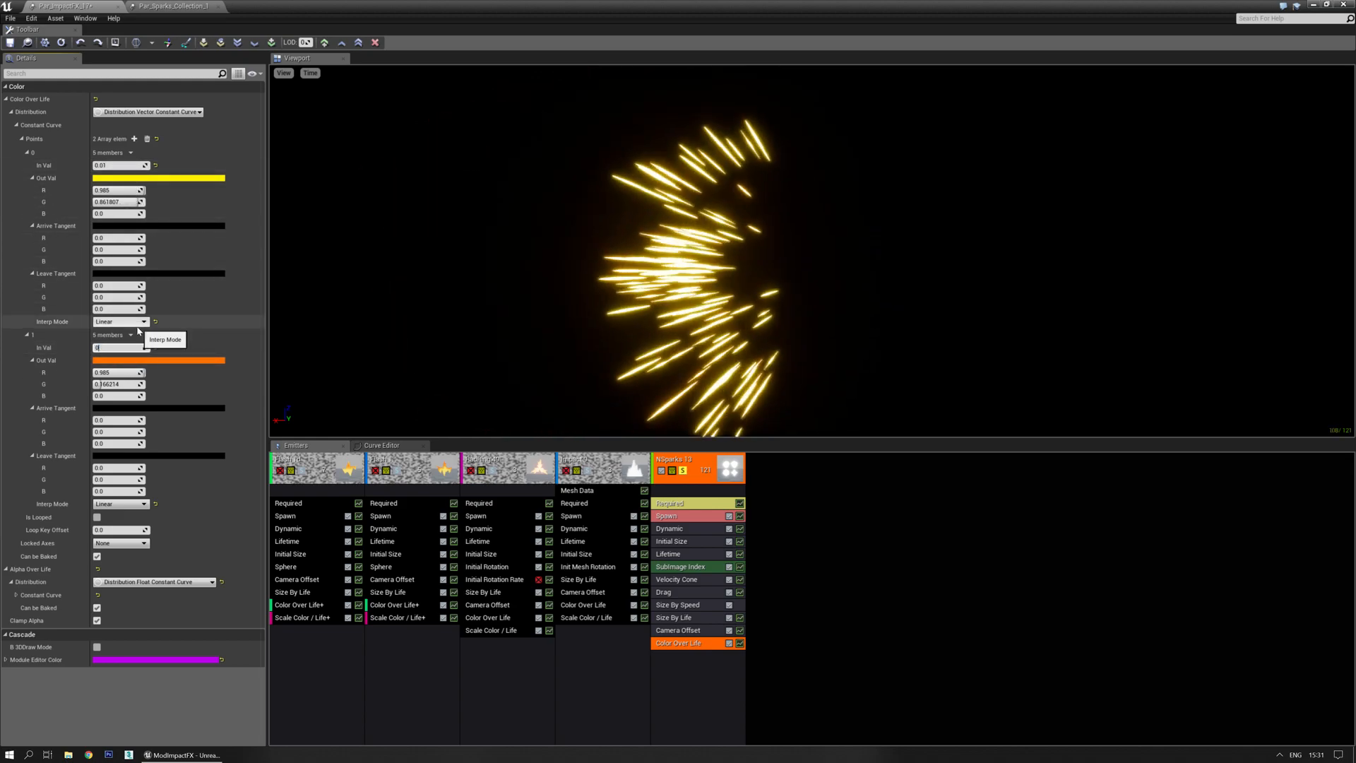
type("0.8")
key("Return")
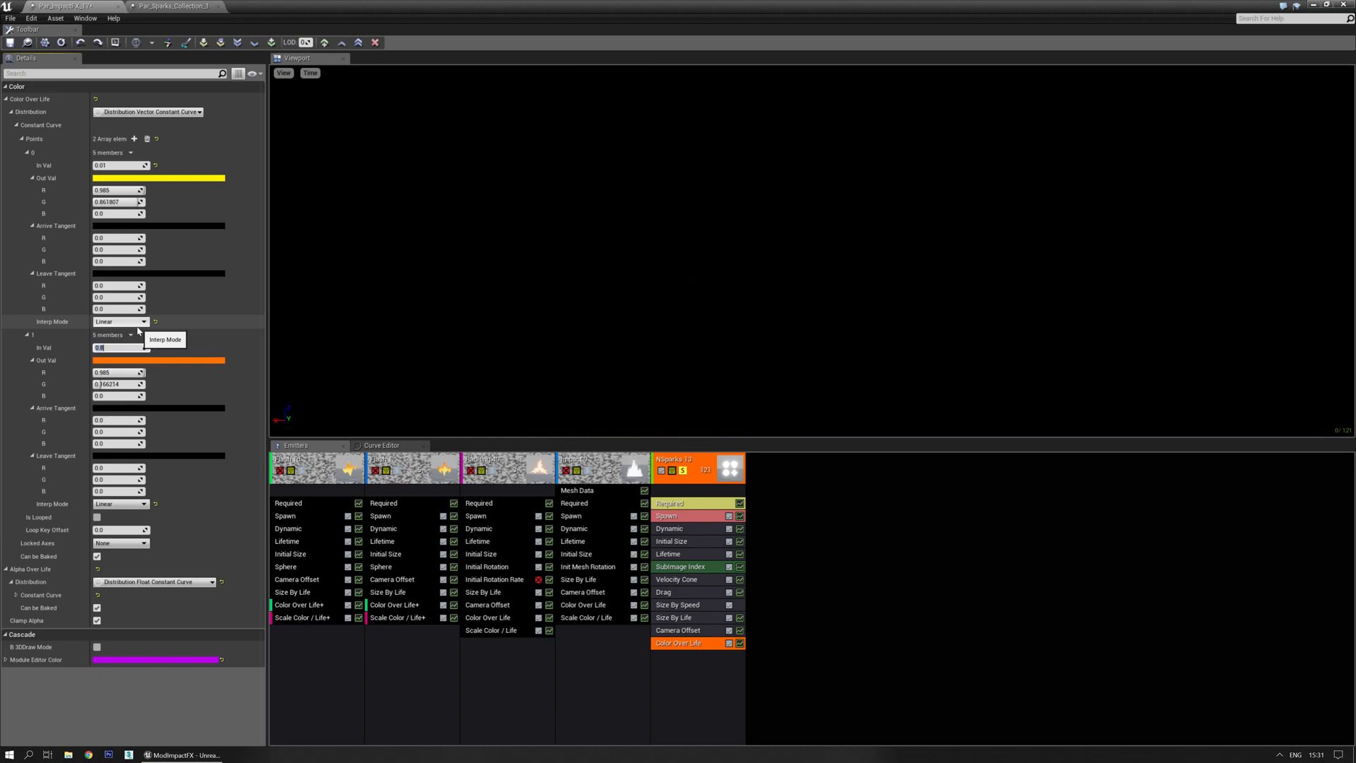
left_click(409, 333)
key("space")
key("space")
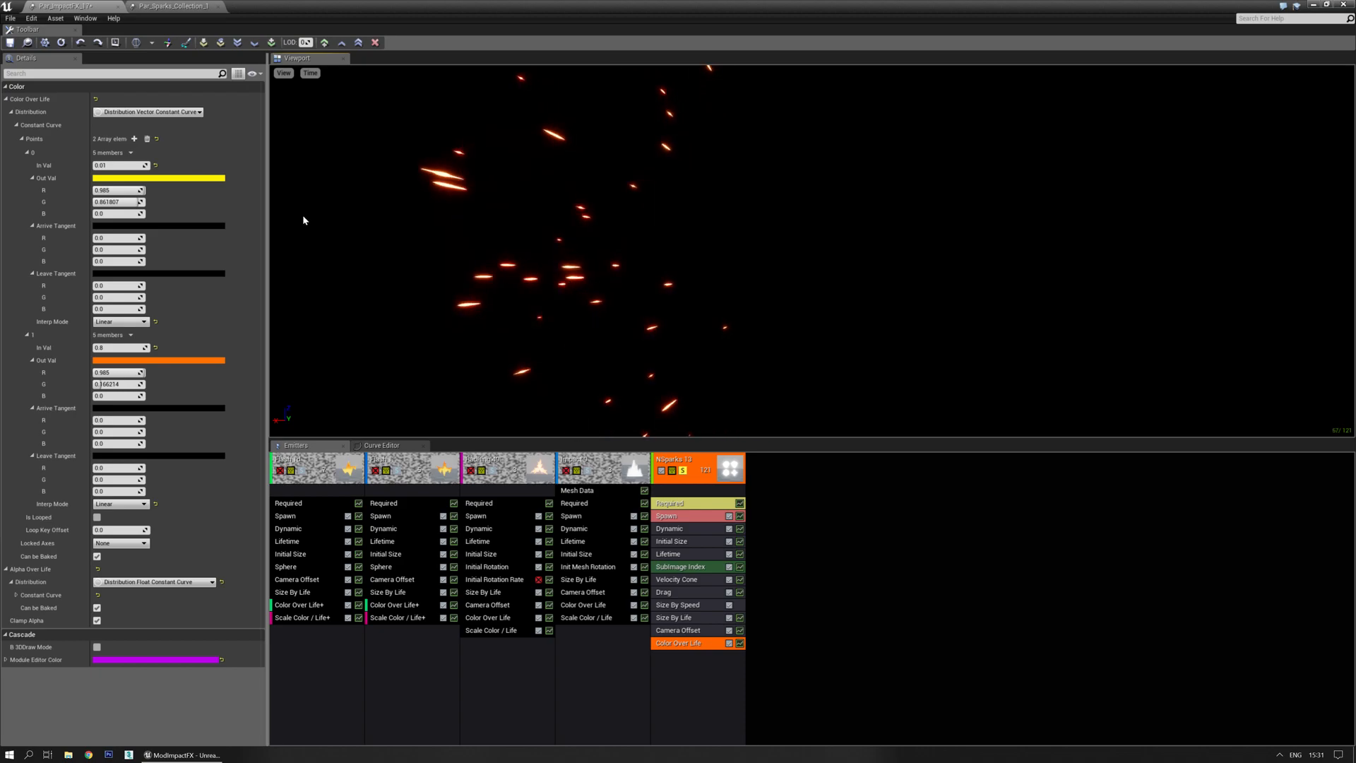
Save the Par_ImpactFX_17 effect and unsolo the NSparks 13 emitter.
left_click(10, 42)
left_click(682, 470)
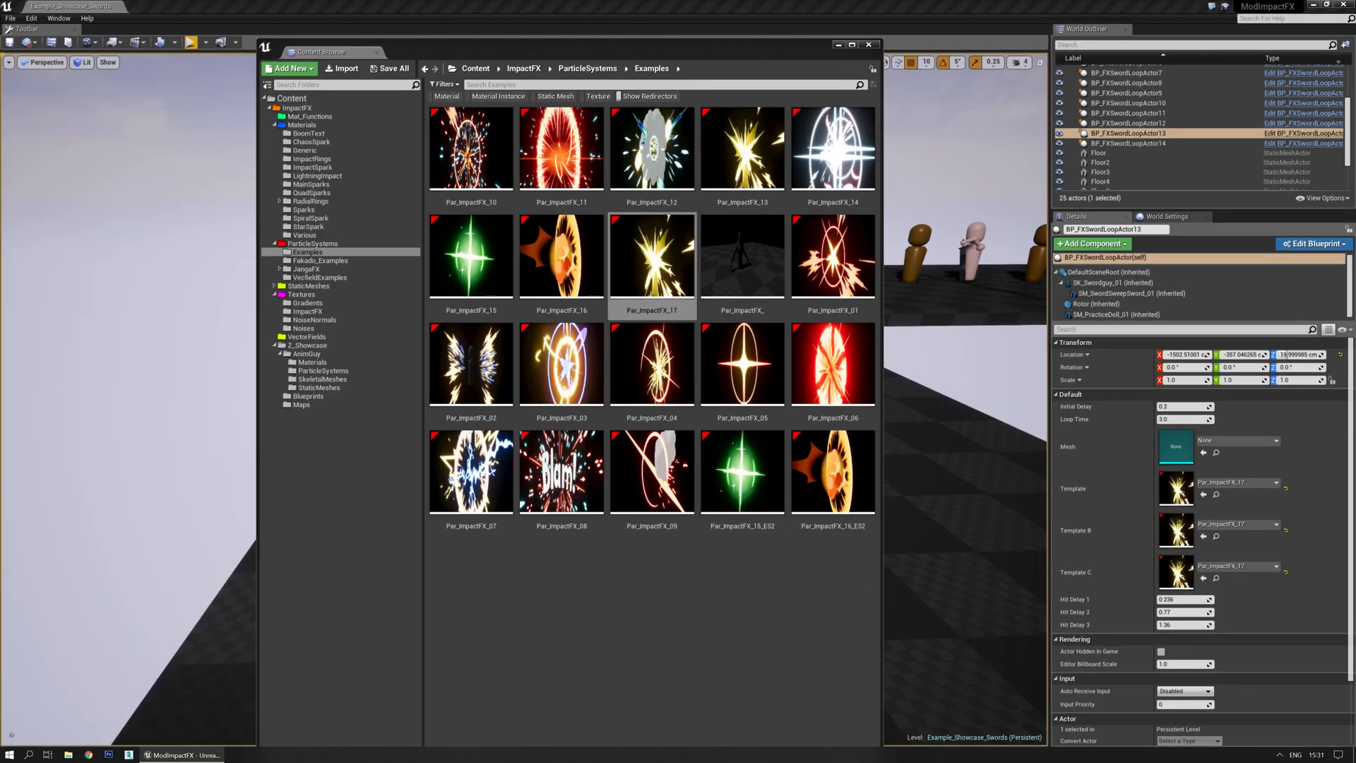
Close the Content Browser and play the sword showcase level to examine the impact effect in the scene.
left_click(869, 45)
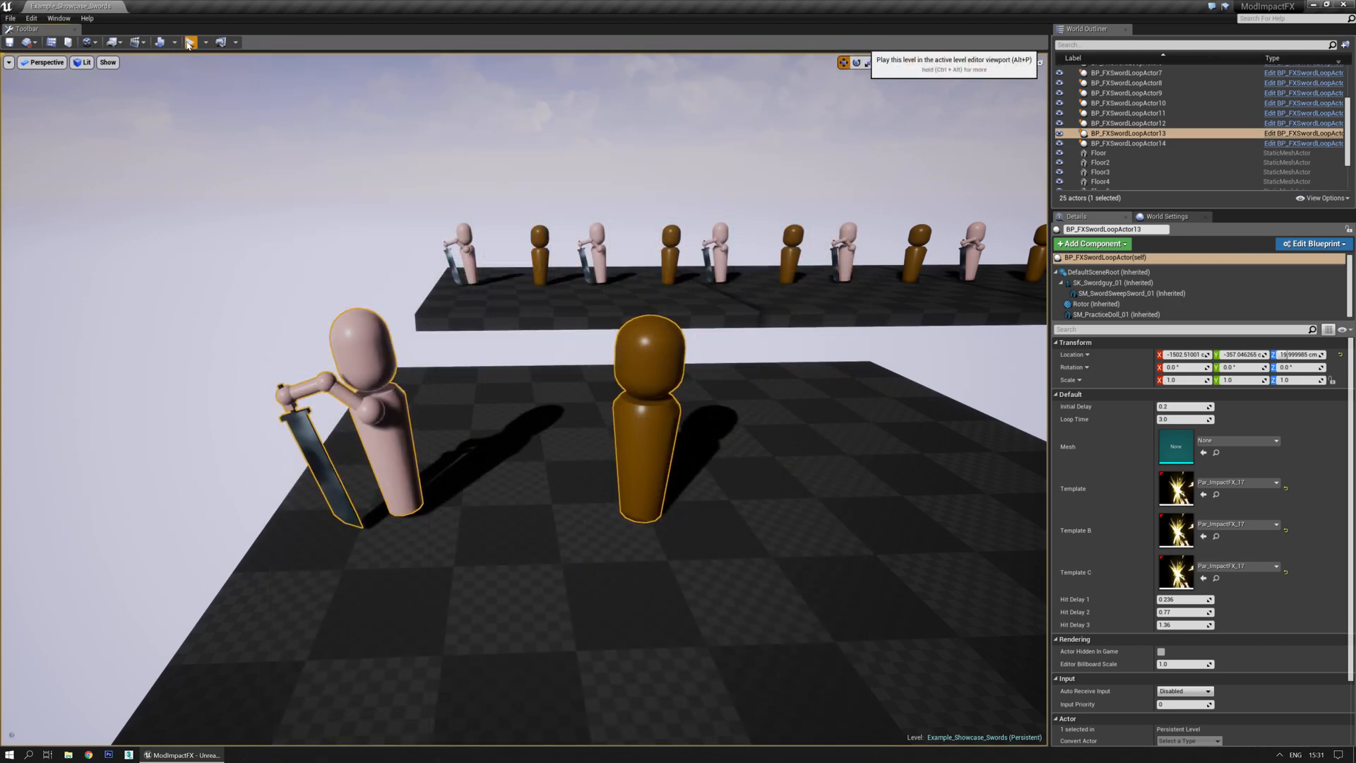
left_click(189, 42)
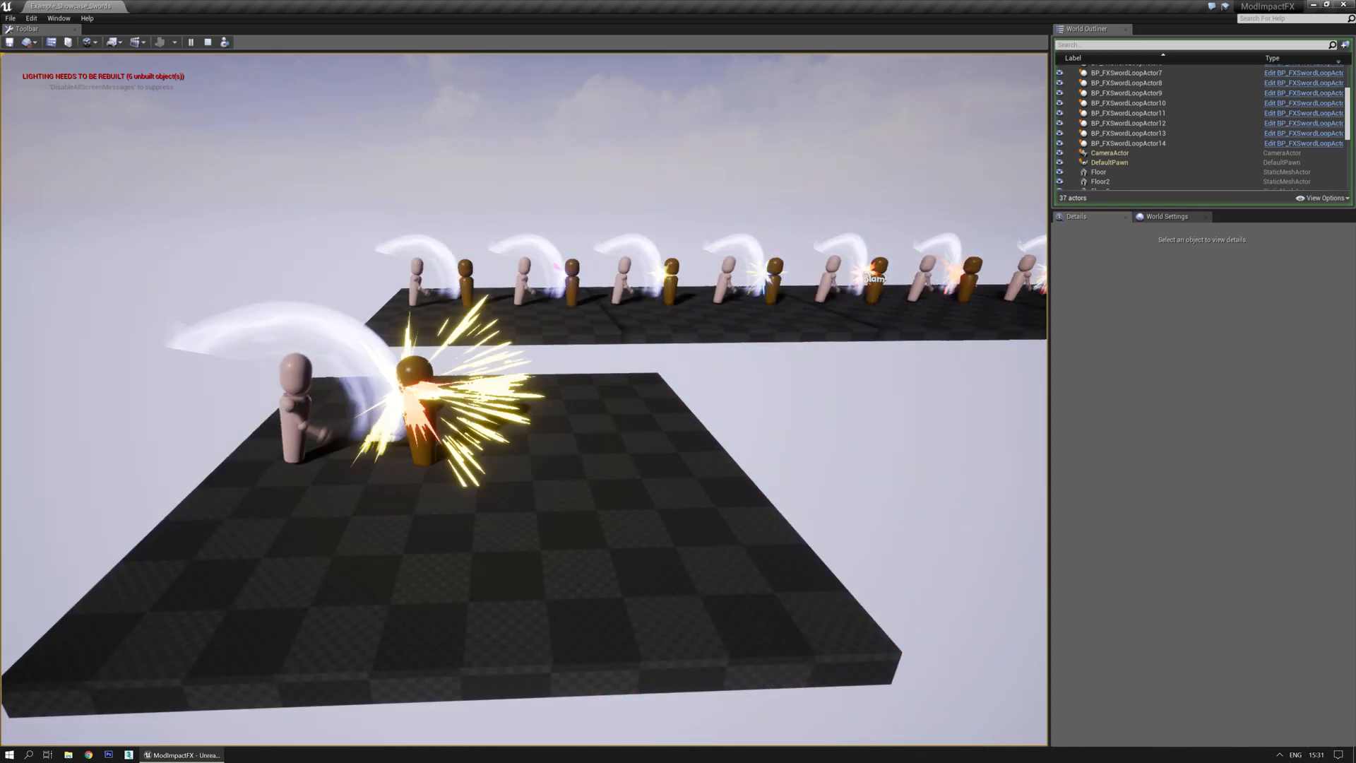
key("super")
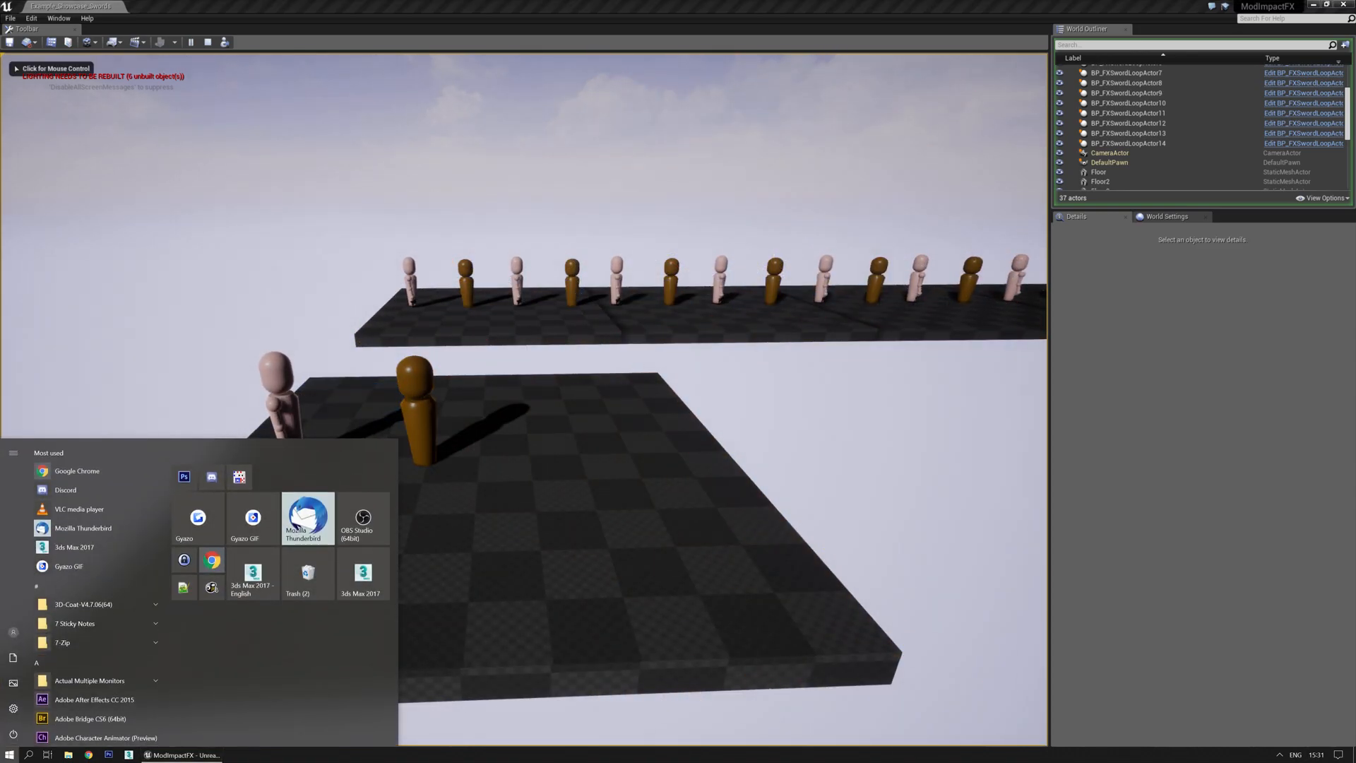
Open NSparks 13's Initial Size module in the Par_ImpactFX_17 effect and stop the running level.
left_click_drag(0, 157, 702, 149)
double_click(702, 150)
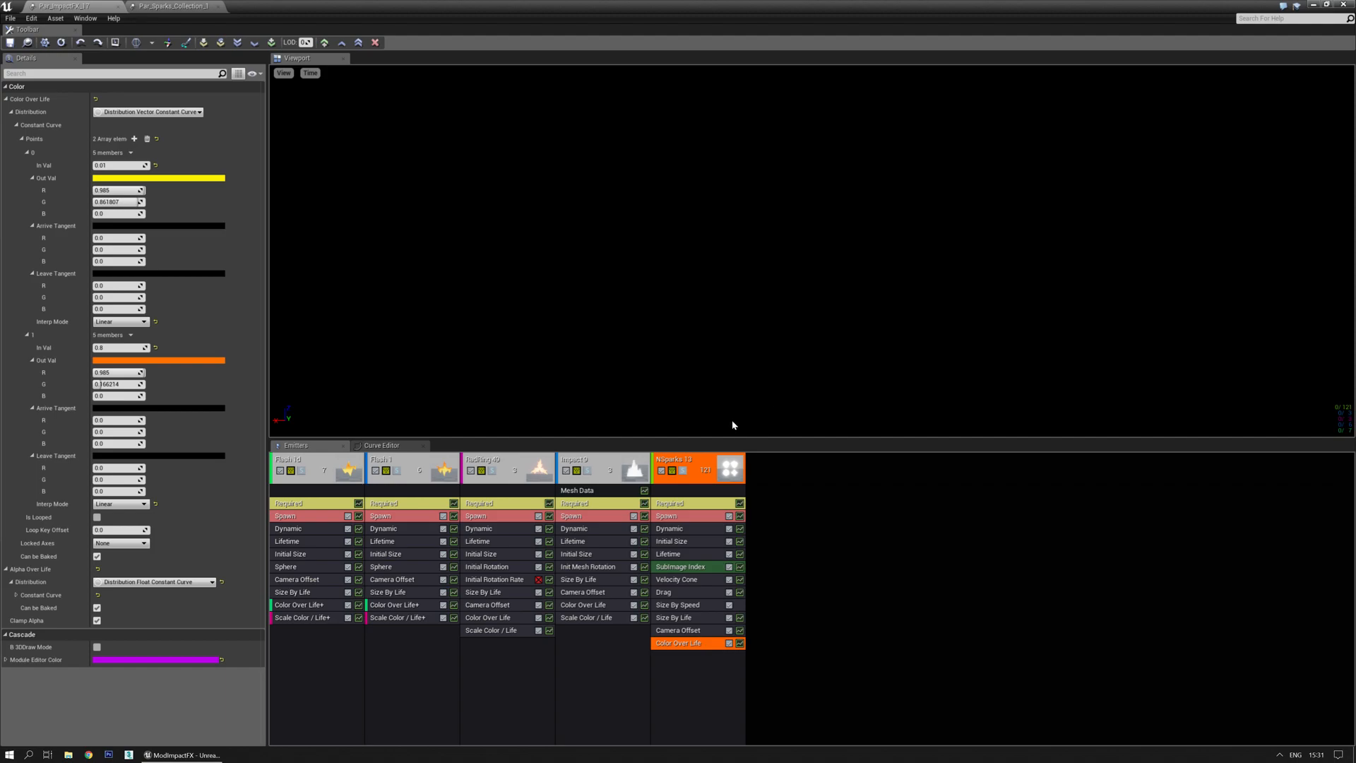
left_click(677, 542)
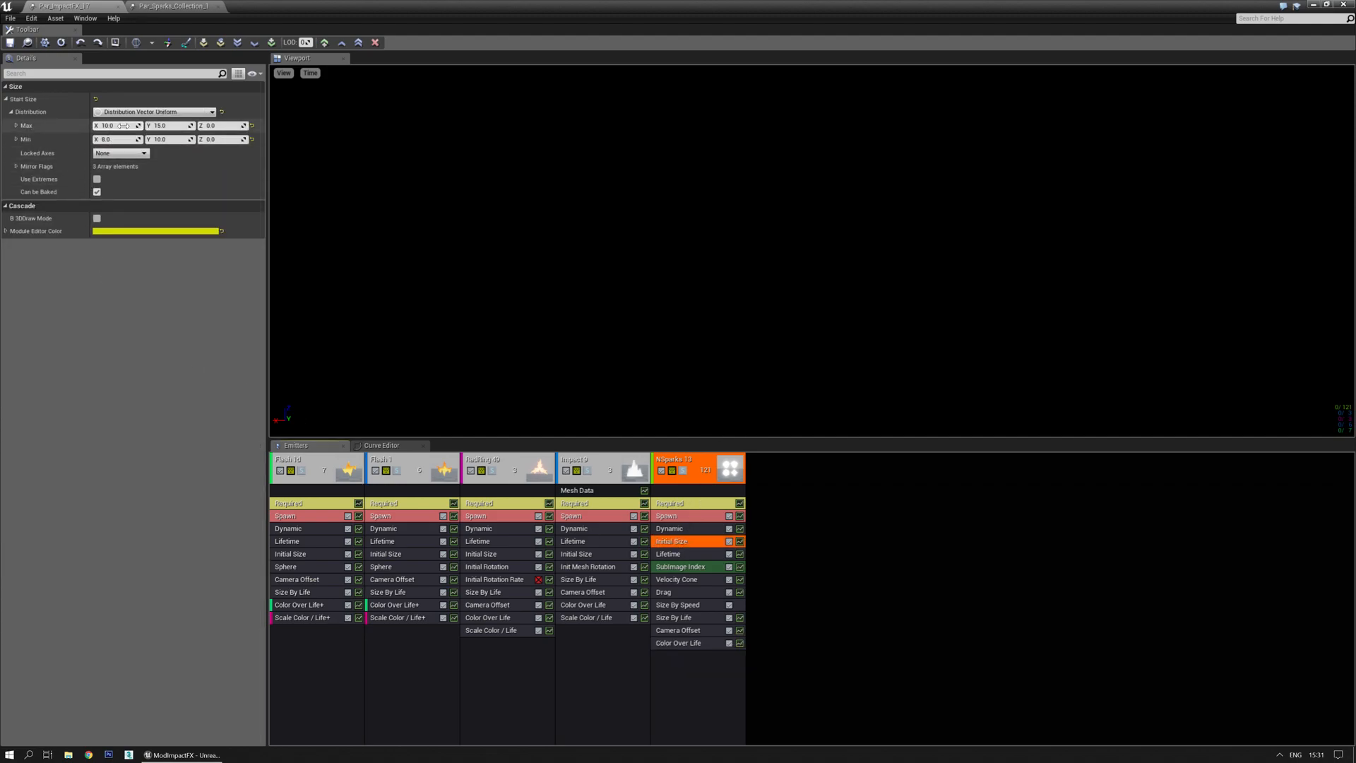
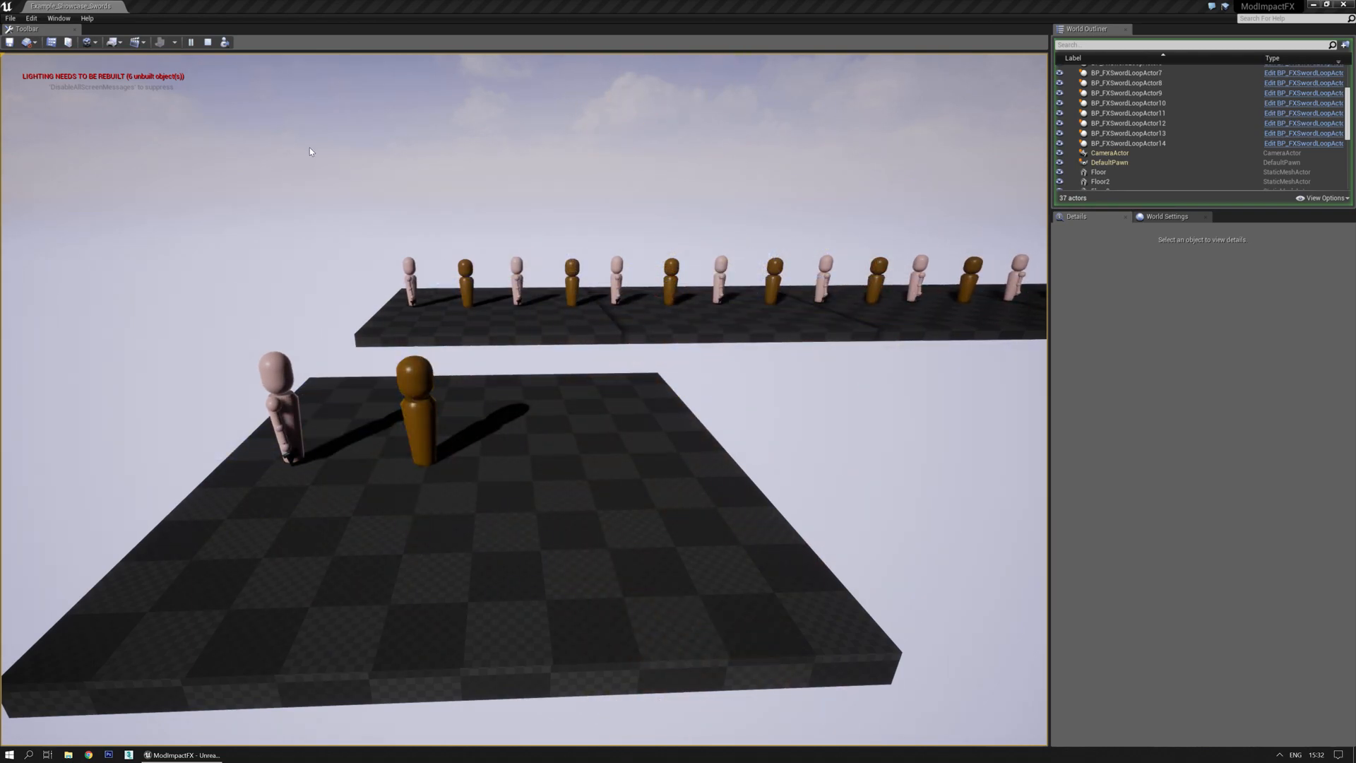
left_click(207, 41)
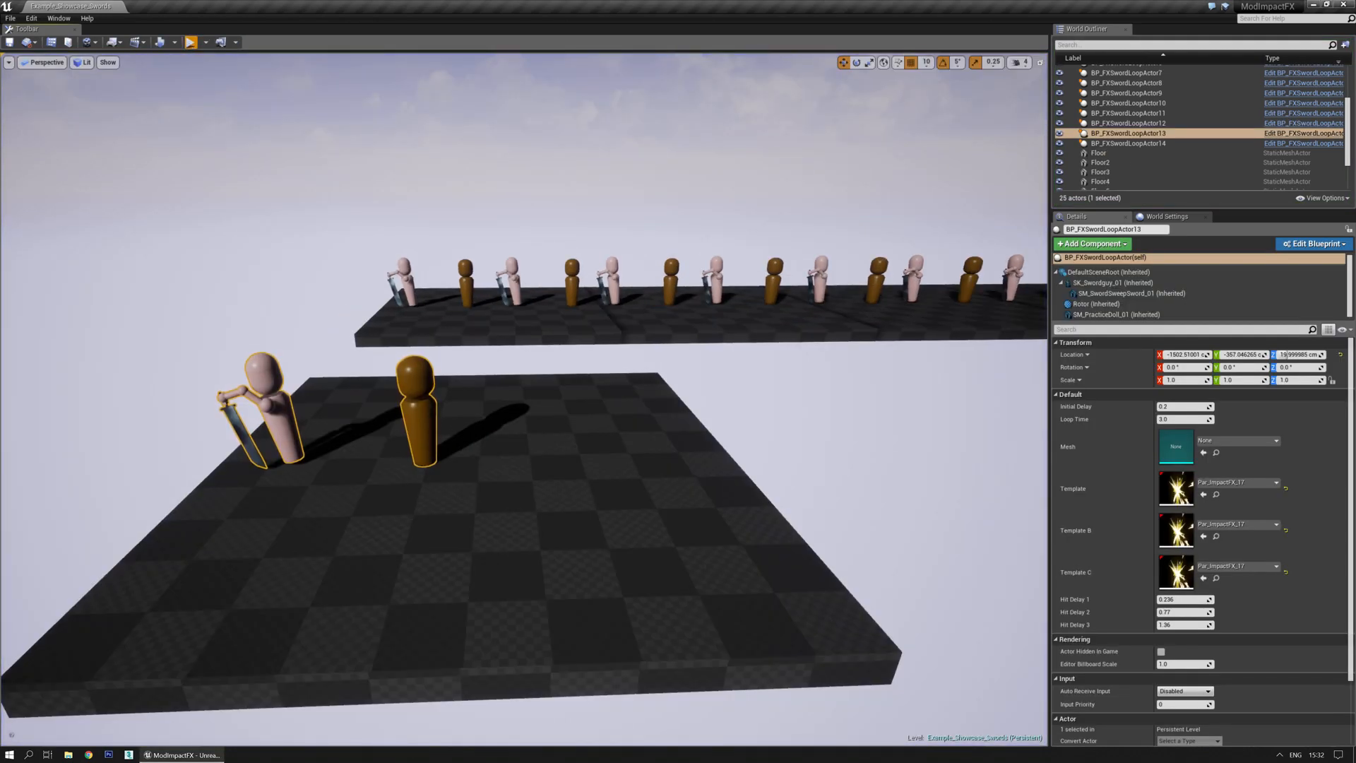
Play the sword showcase level repeatedly and move closer to examine the impact sparks' size in the scene.
left_click(190, 41)
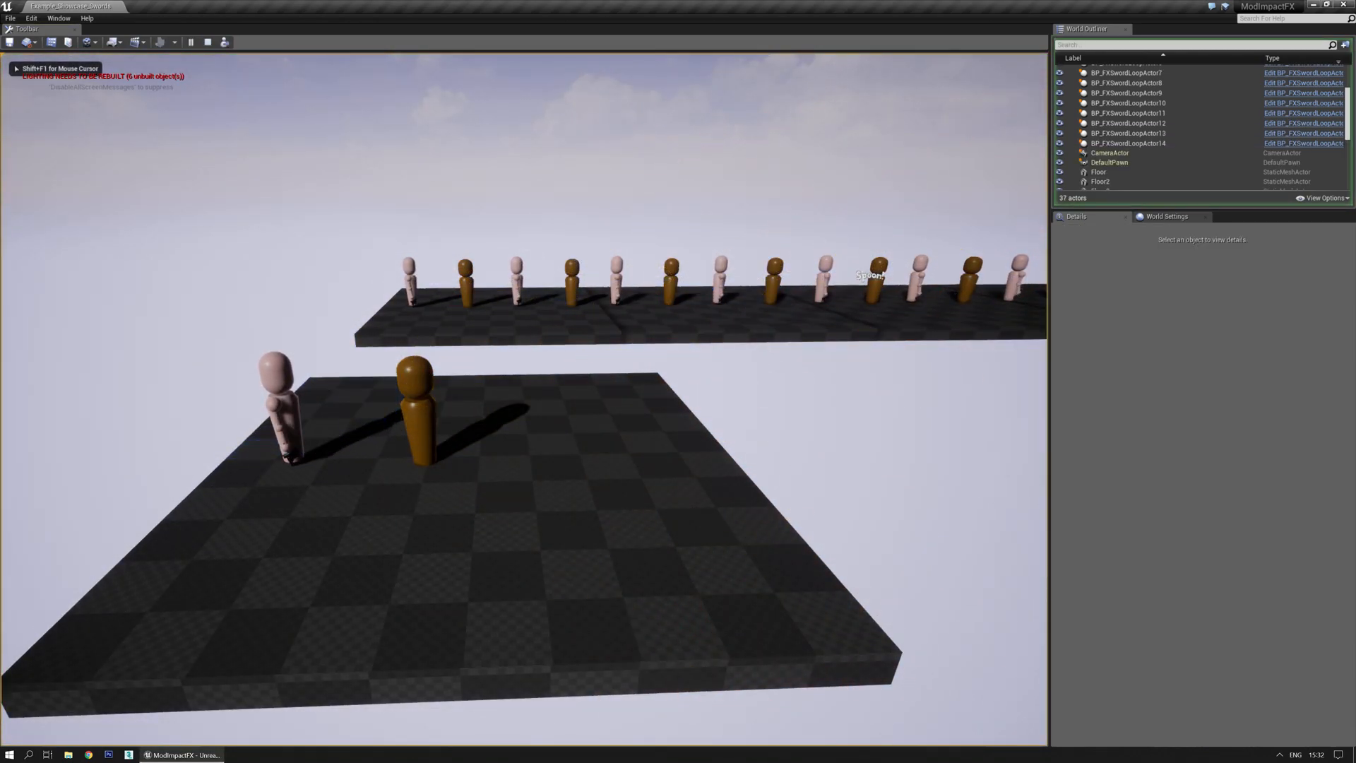
key("Escape")
left_click_drag(0, 106, 751, 158)
double_click(751, 159)
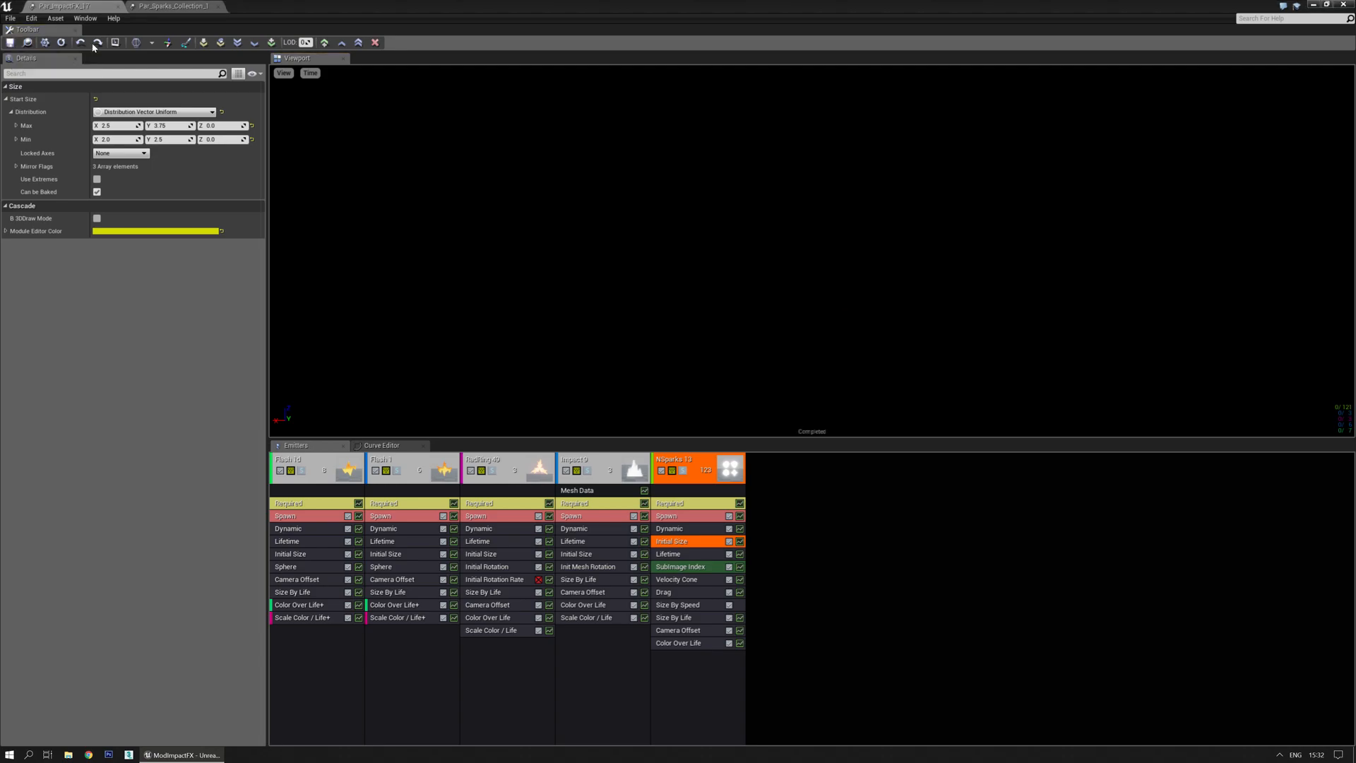
left_click_drag(426, 10, 0, 85)
left_click(195, 43)
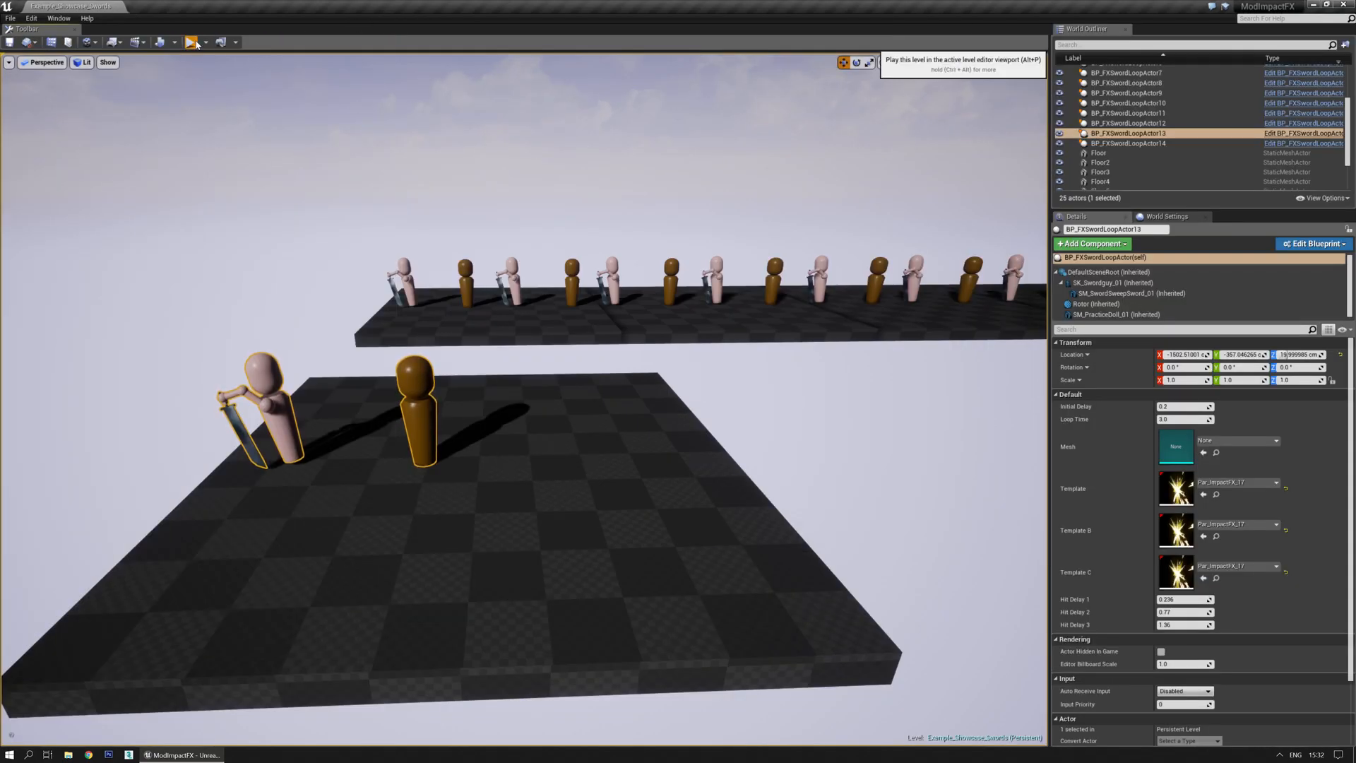
left_click(196, 43)
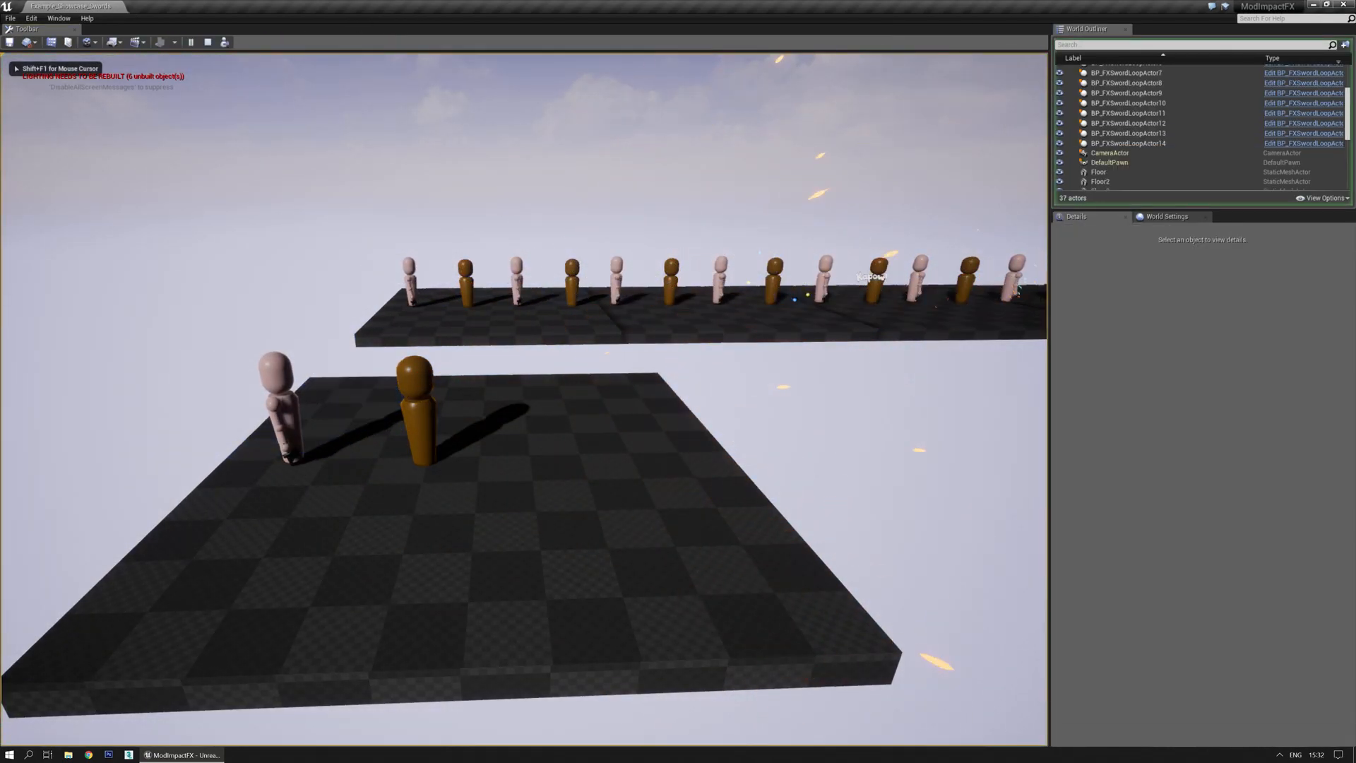
key("Escape")
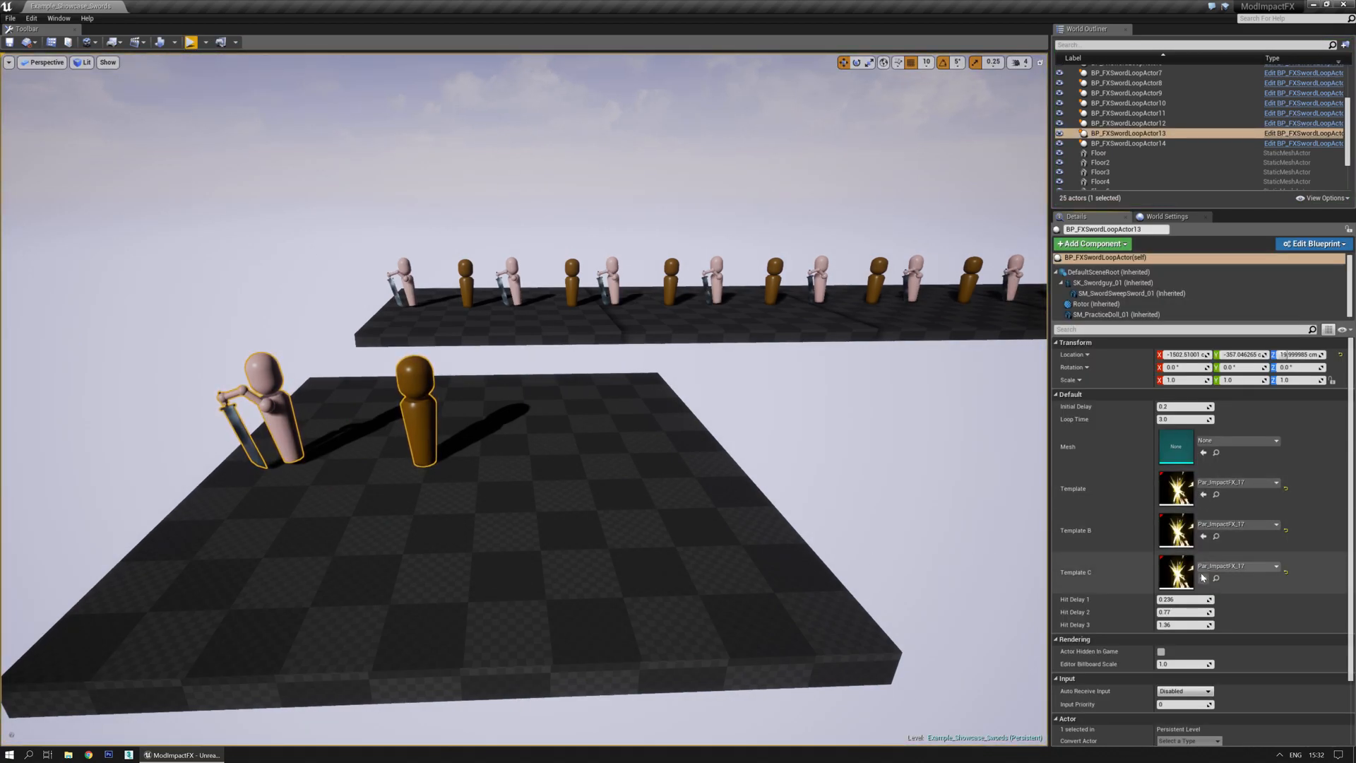
left_click(189, 42)
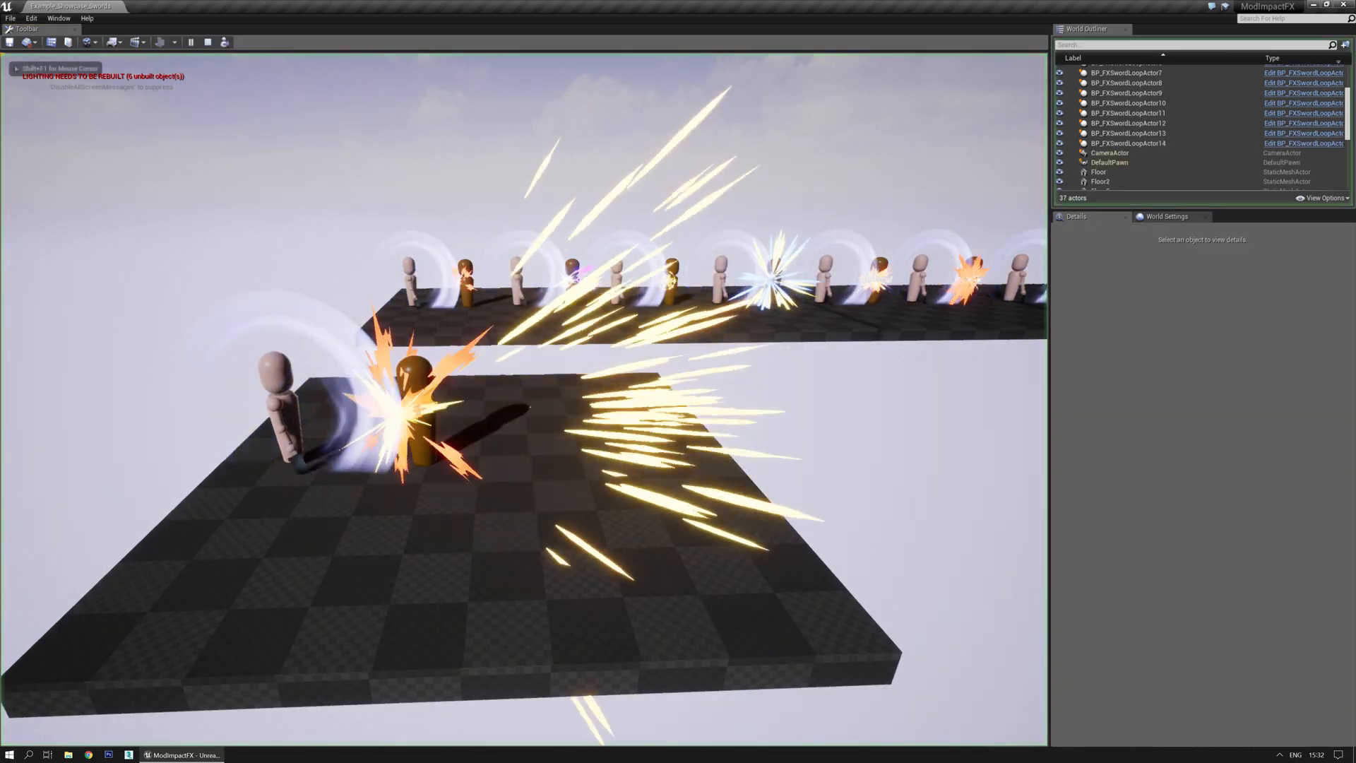
key("w")
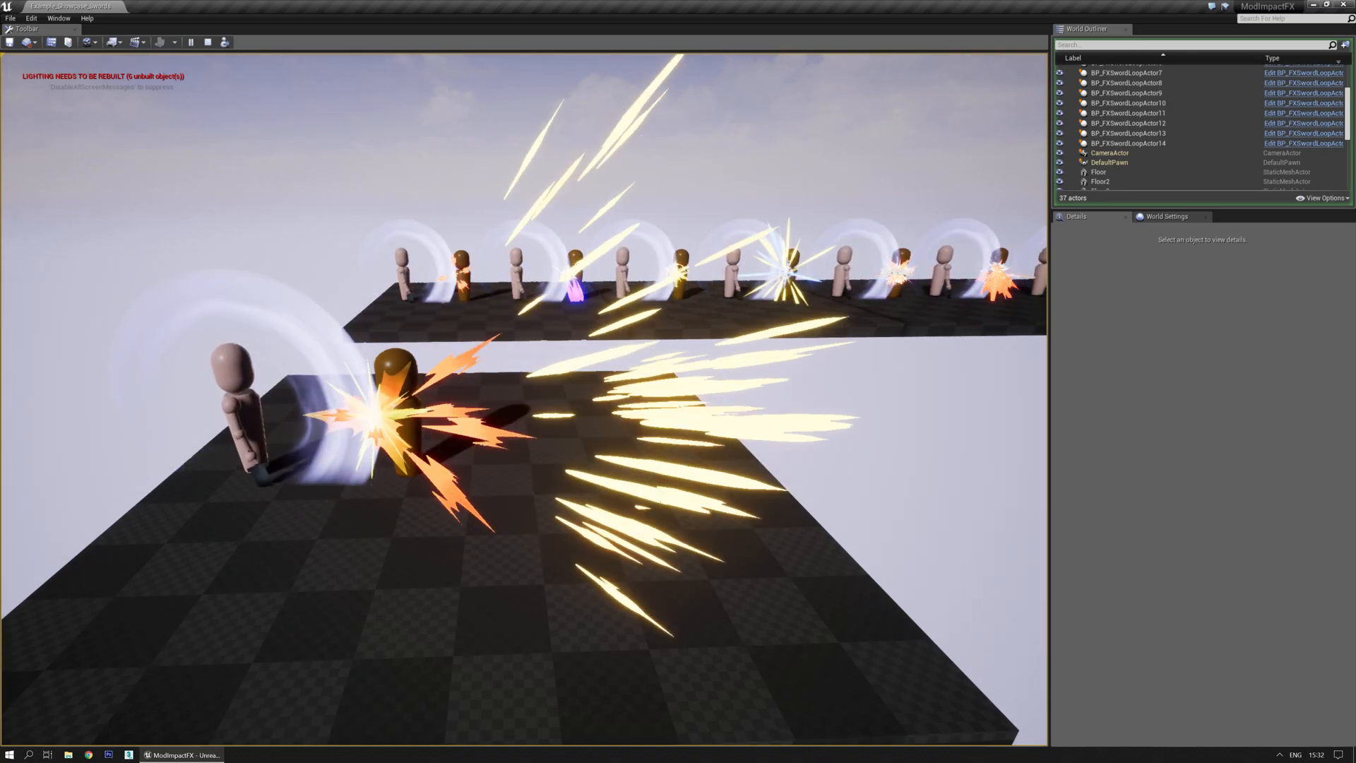
key("Escape")
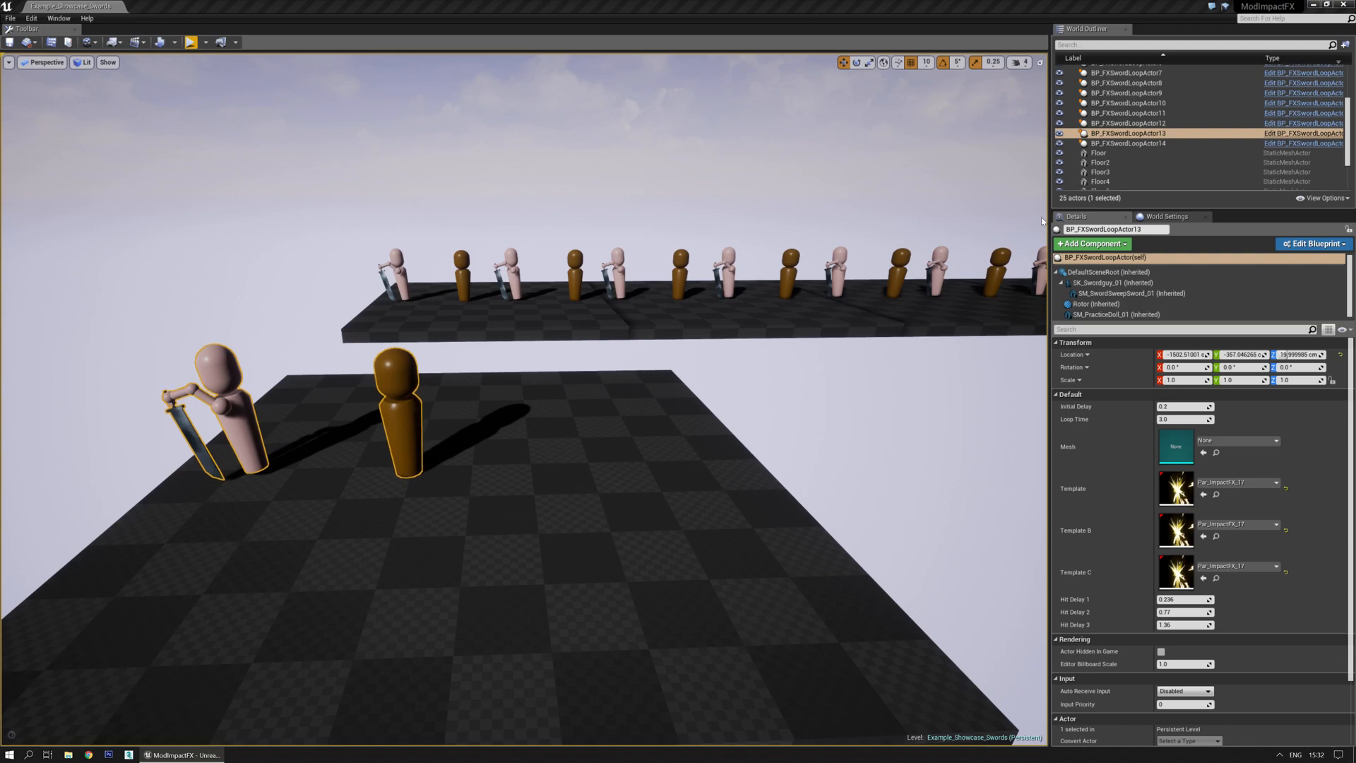
Undo the recent Start Size changes in NSparks 13's Initial Size module of the Par_ImpactFX_17 effect.
left_click_drag(0, 161, 1128, 132)
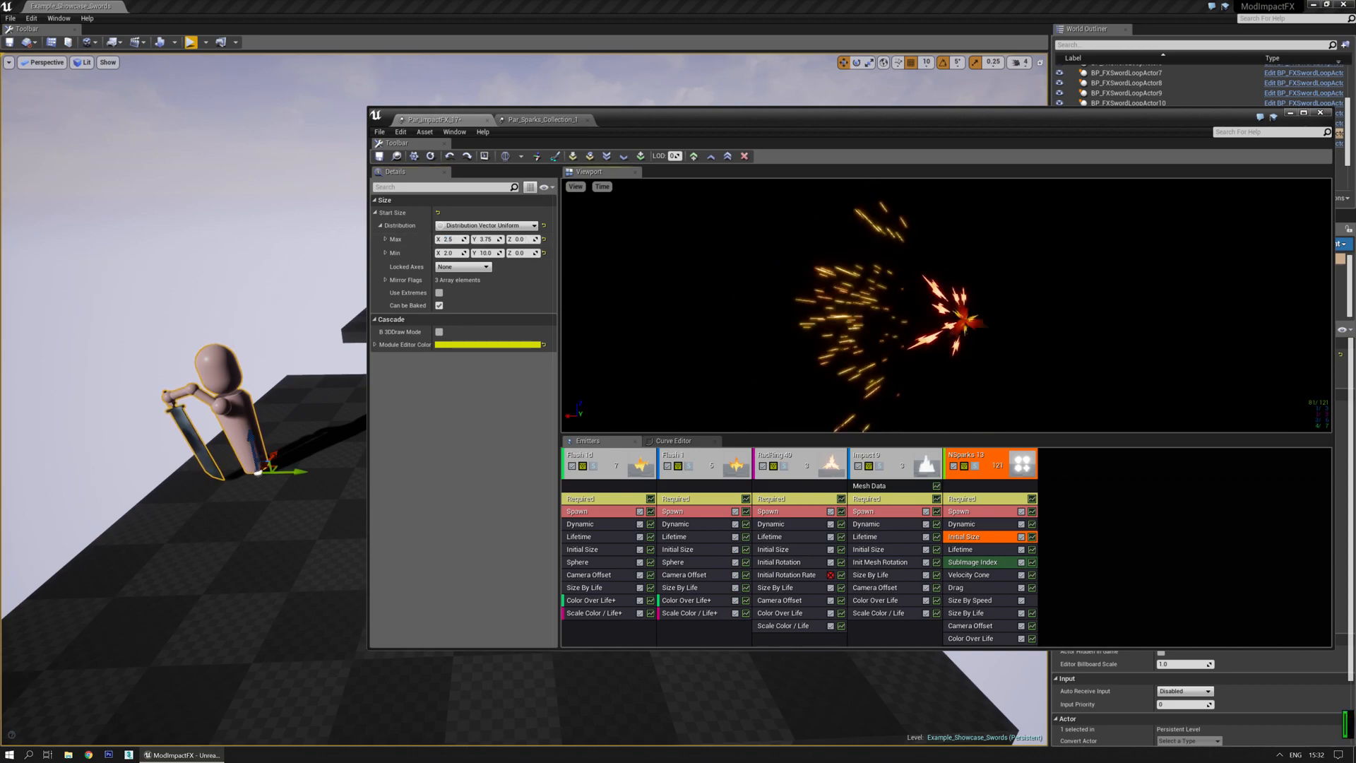
left_click(701, 281)
key("ctrl+z")
key("ctrl+z")
key("ctrl+z")
key("ctrl+z")
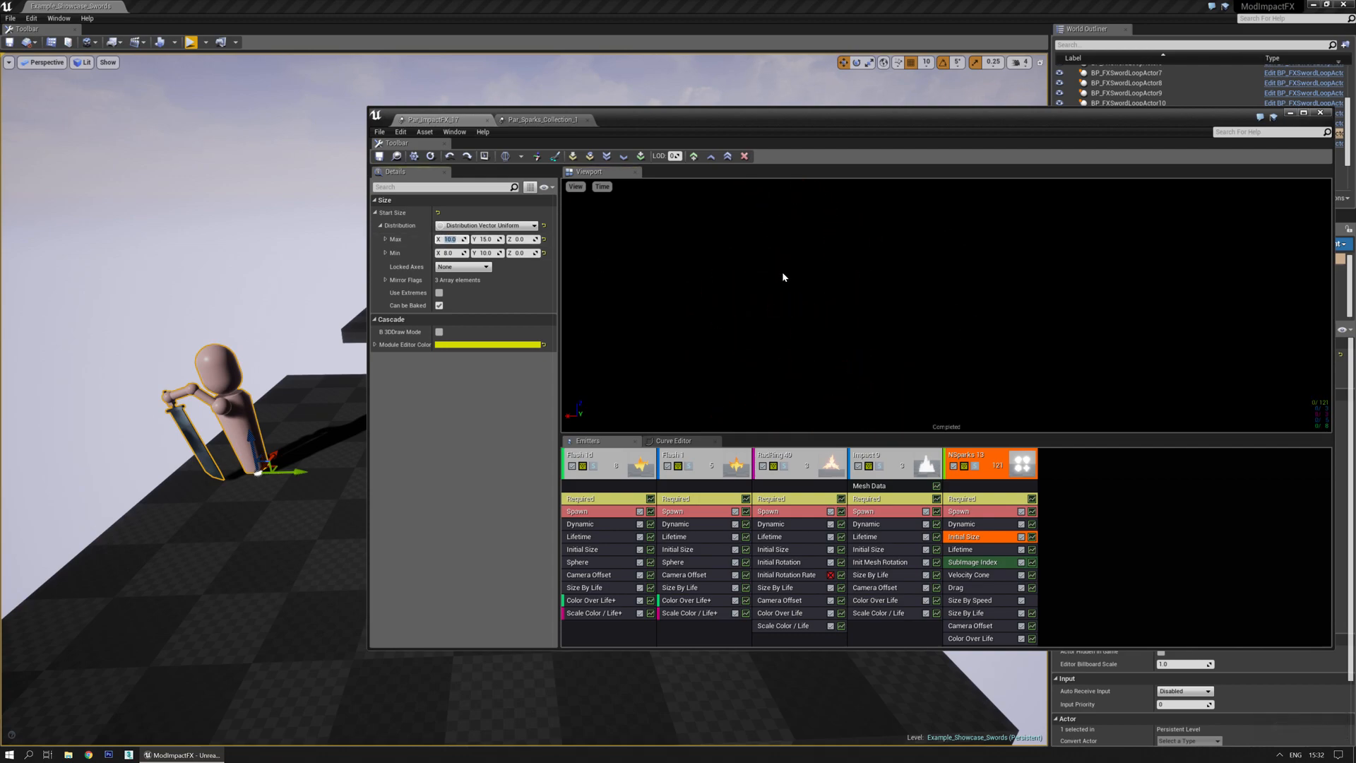
Set NSparks 13's Start Size maximum to X 2.5, Y 3.75 and minimum to X 2, Y 2.5, and save the effect.
type("2.5")
key("Tab")
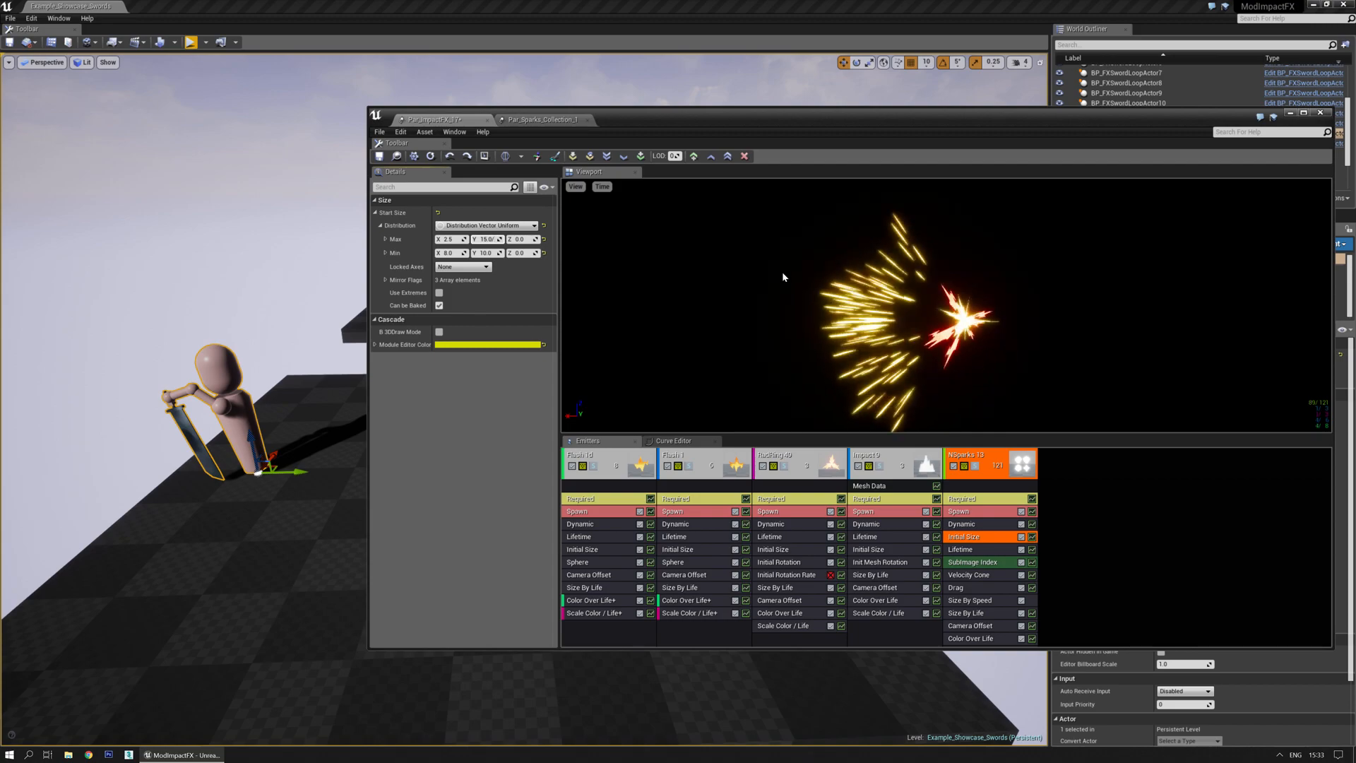
type("3.75")
key("Tab")
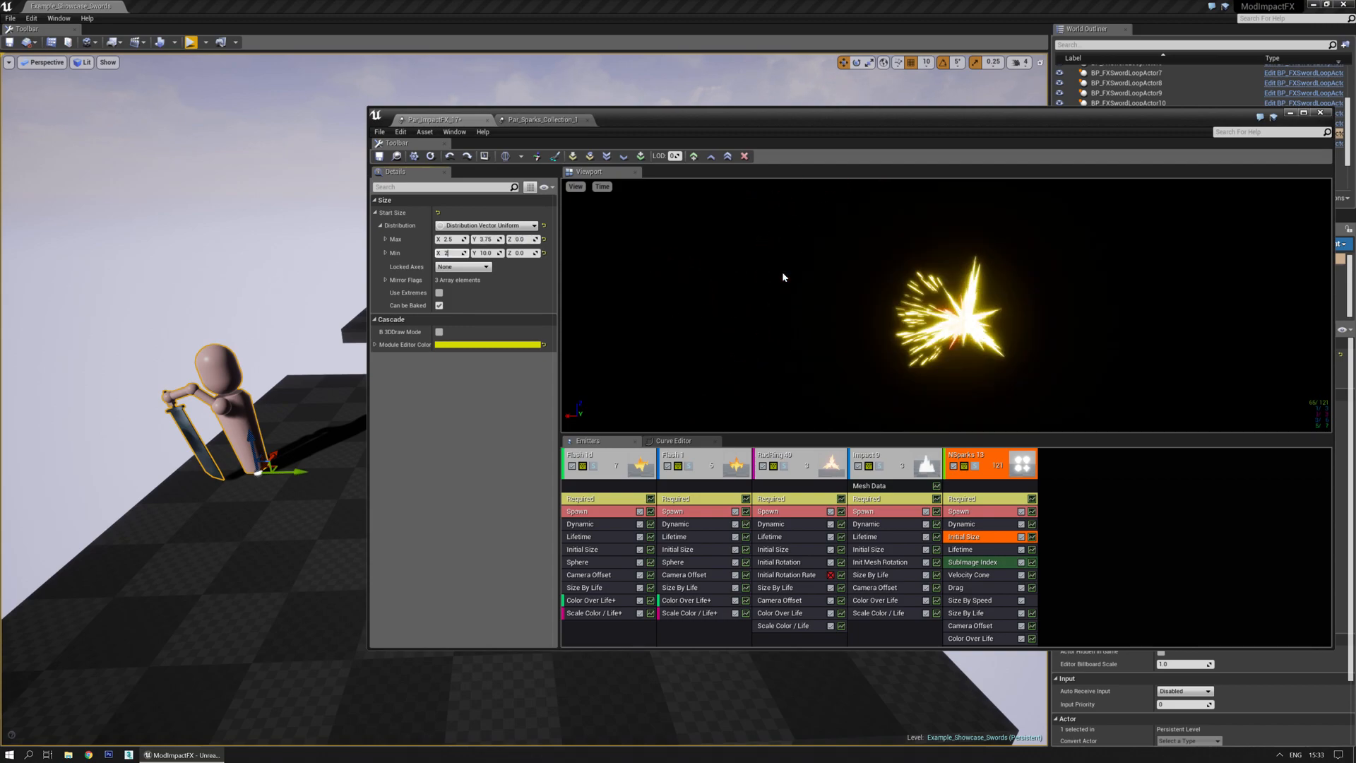
type("2")
key("Tab")
type("2.5")
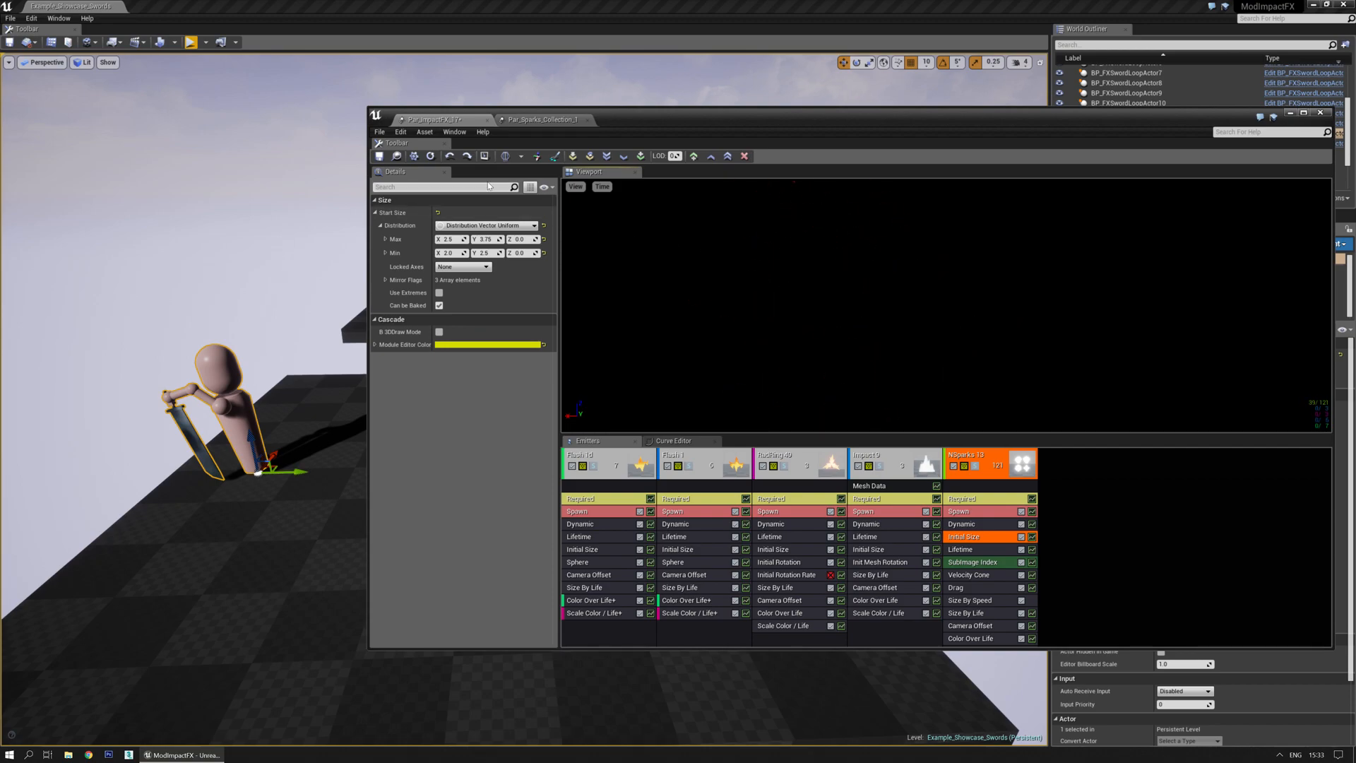
left_click(374, 161)
Play the sword showcase level and fly around the front sword figure to compare the sparks near and far.
left_click_drag(742, 119, 0, 93)
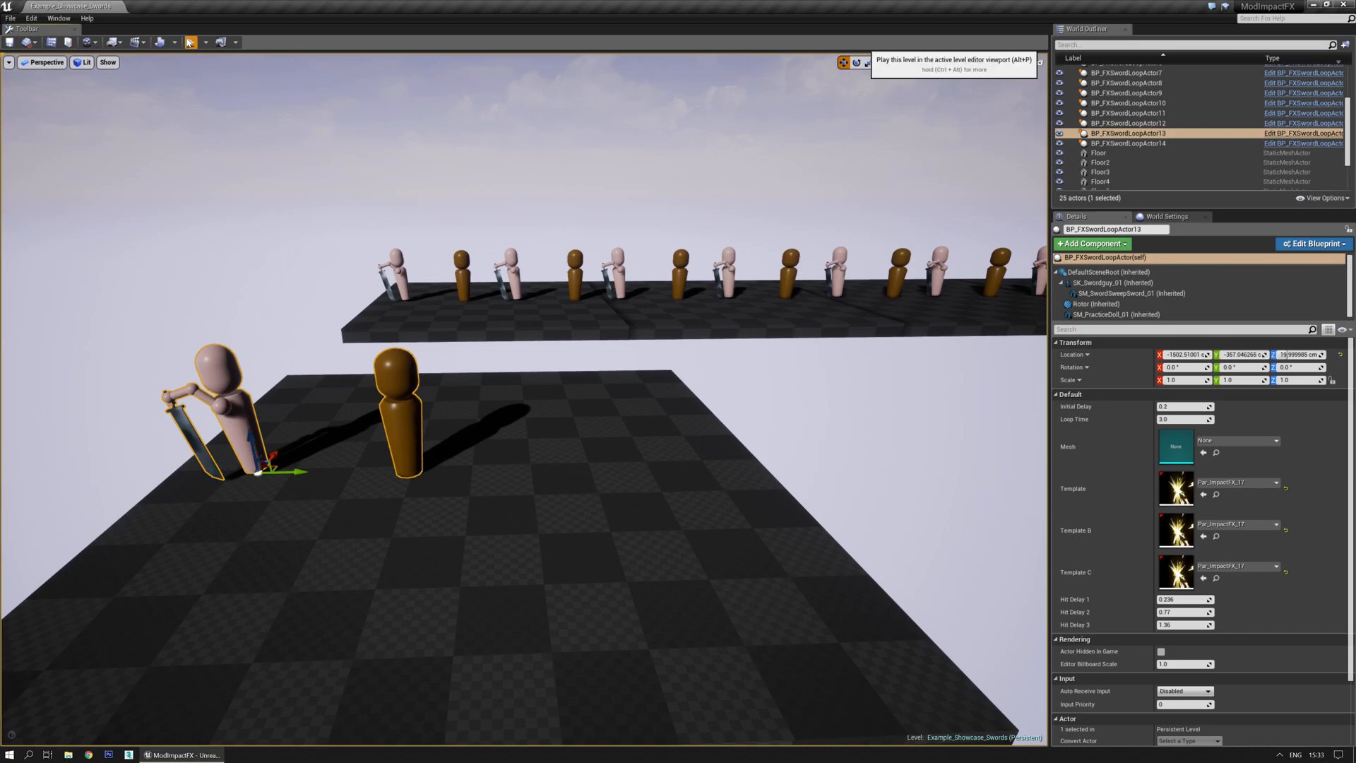
left_click(189, 42)
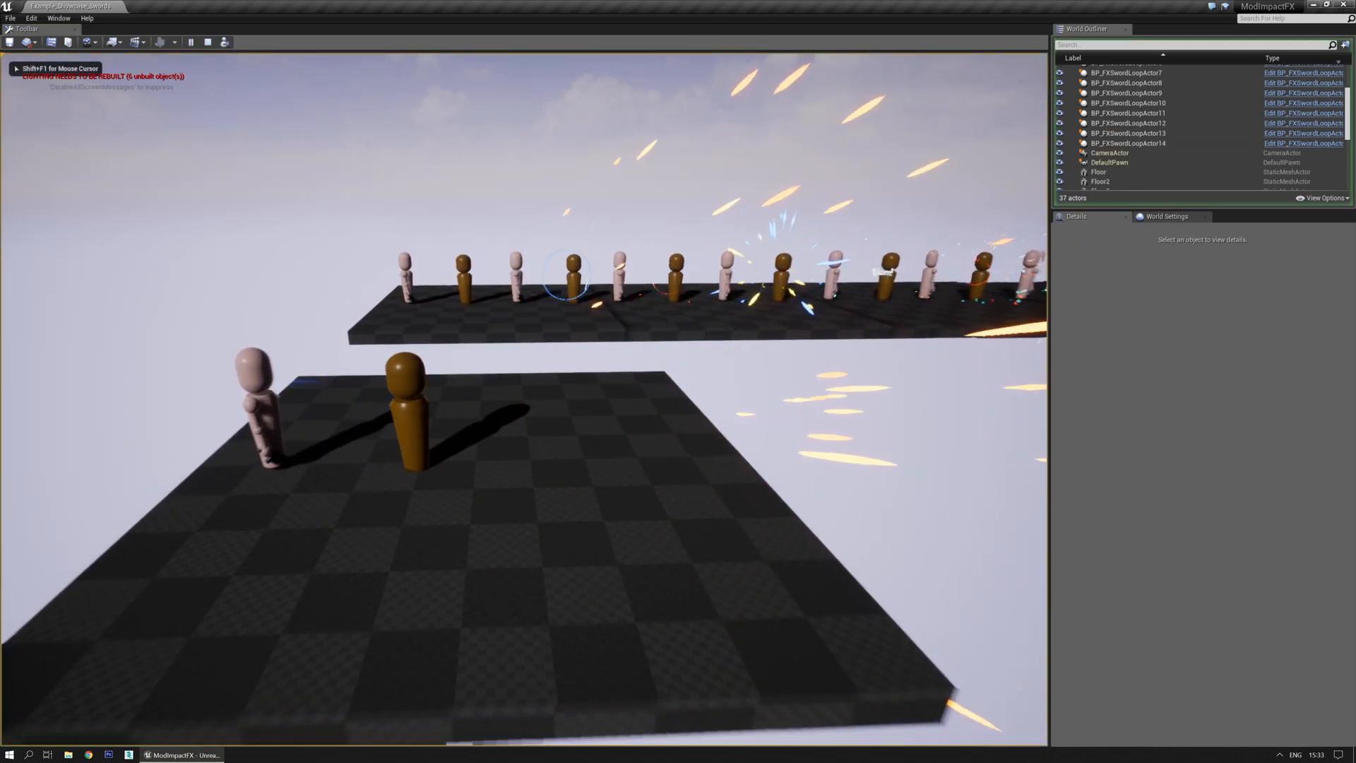
key("s")
key("w")
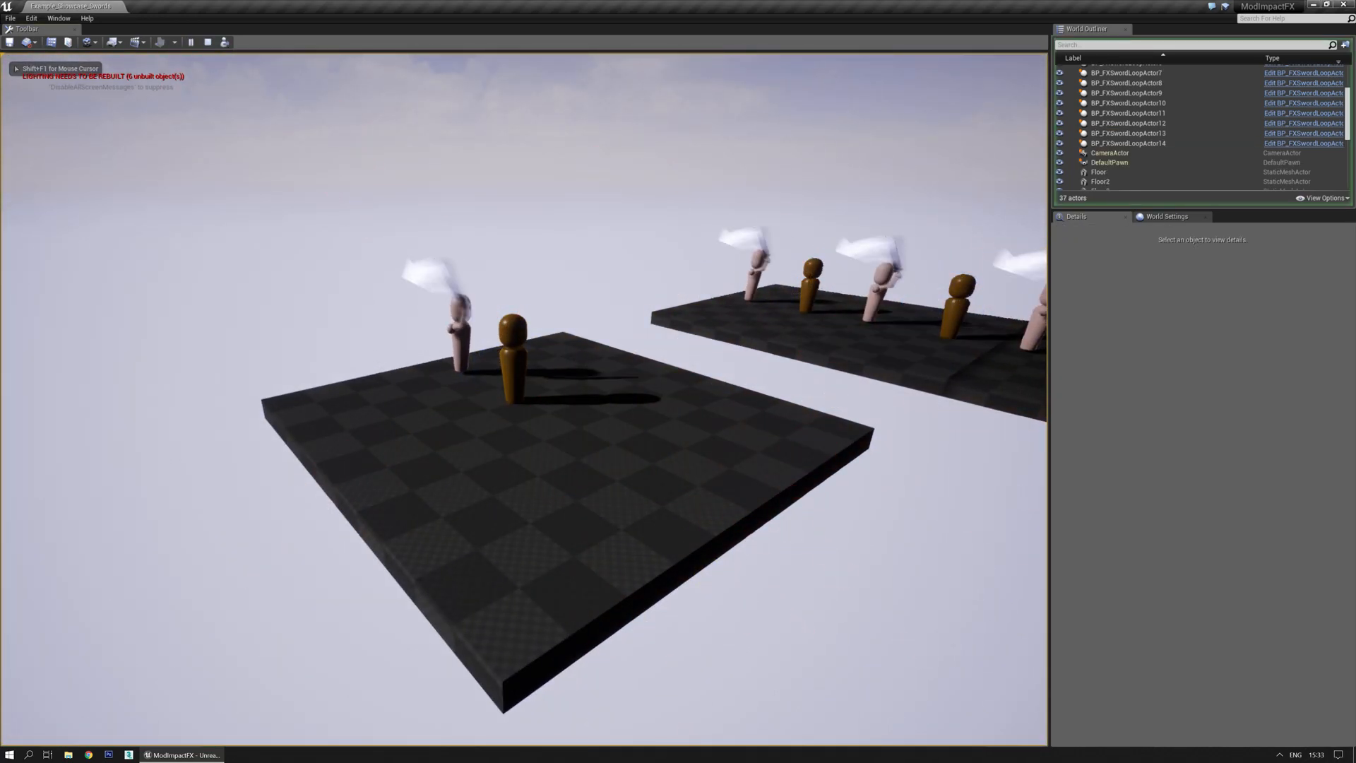
key("w")
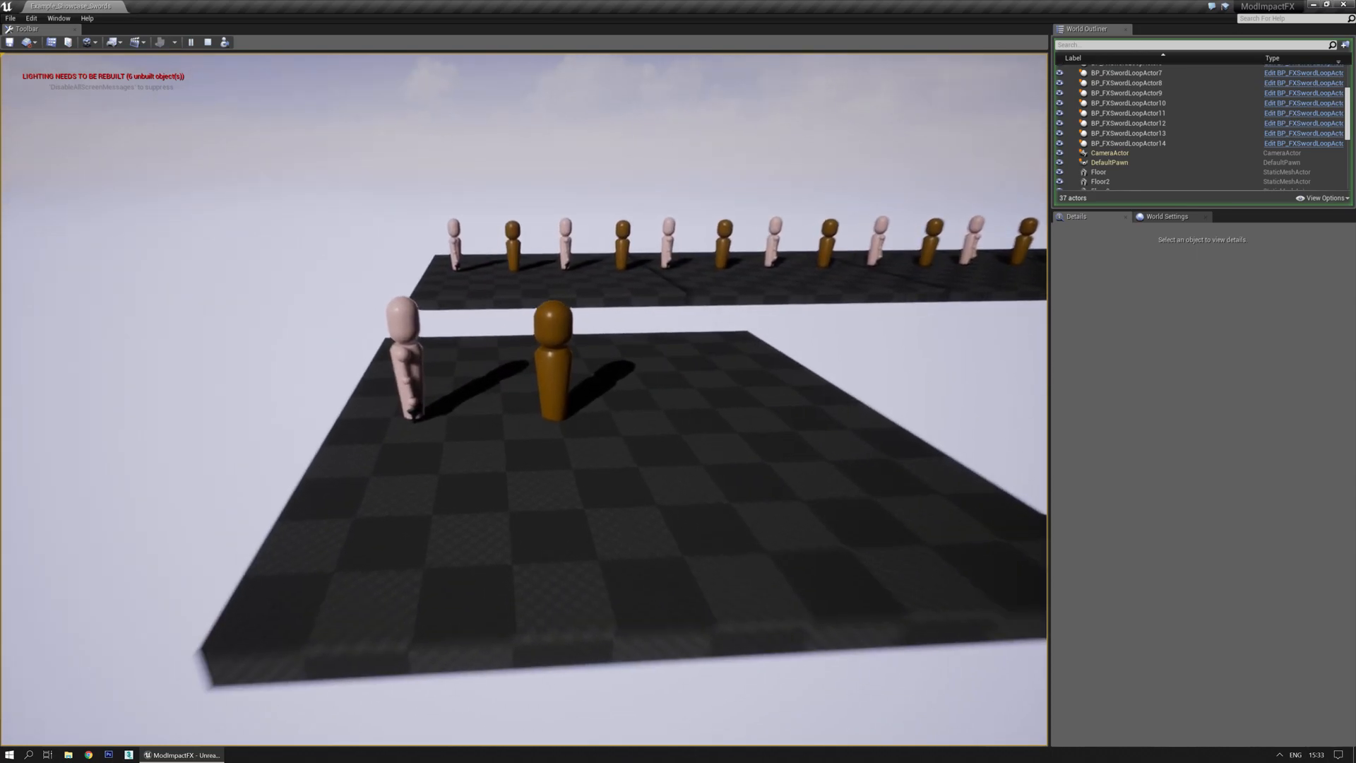
key("s")
key("w")
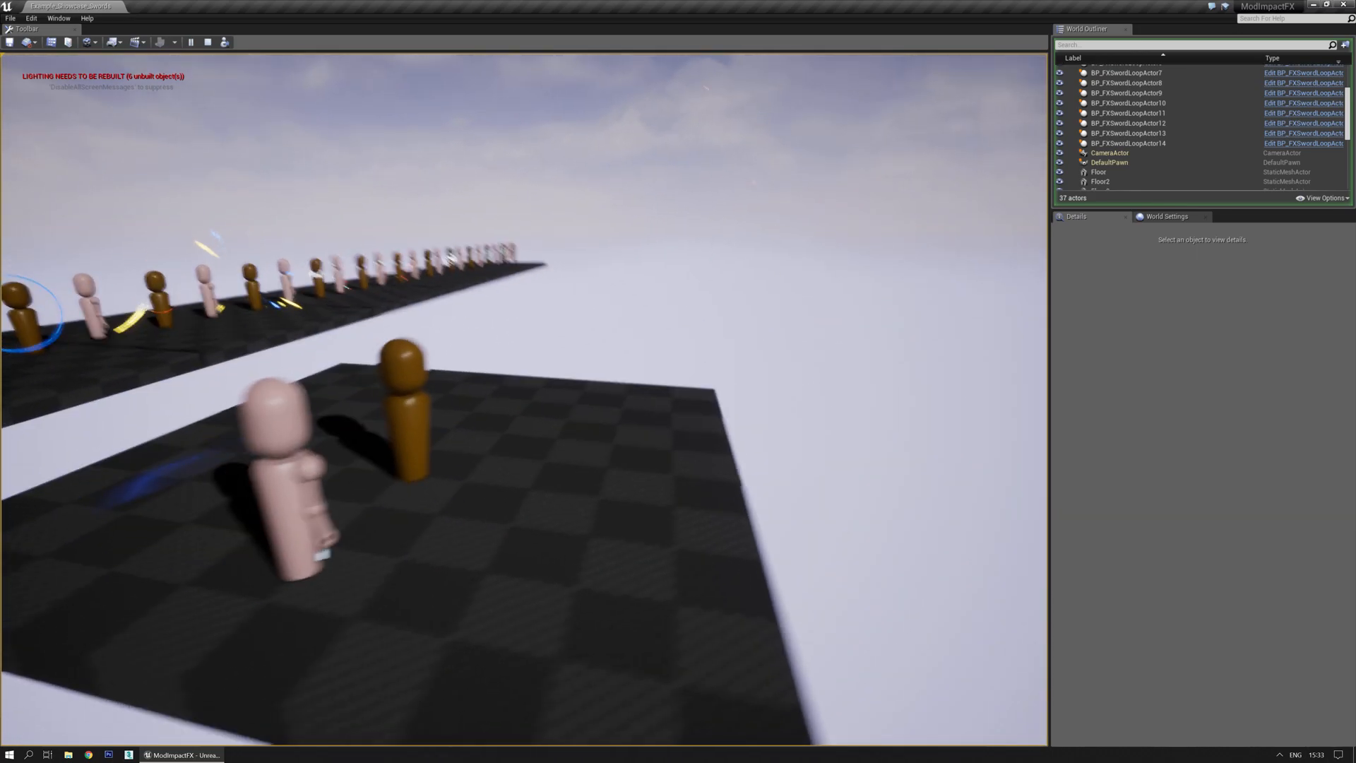
key("a")
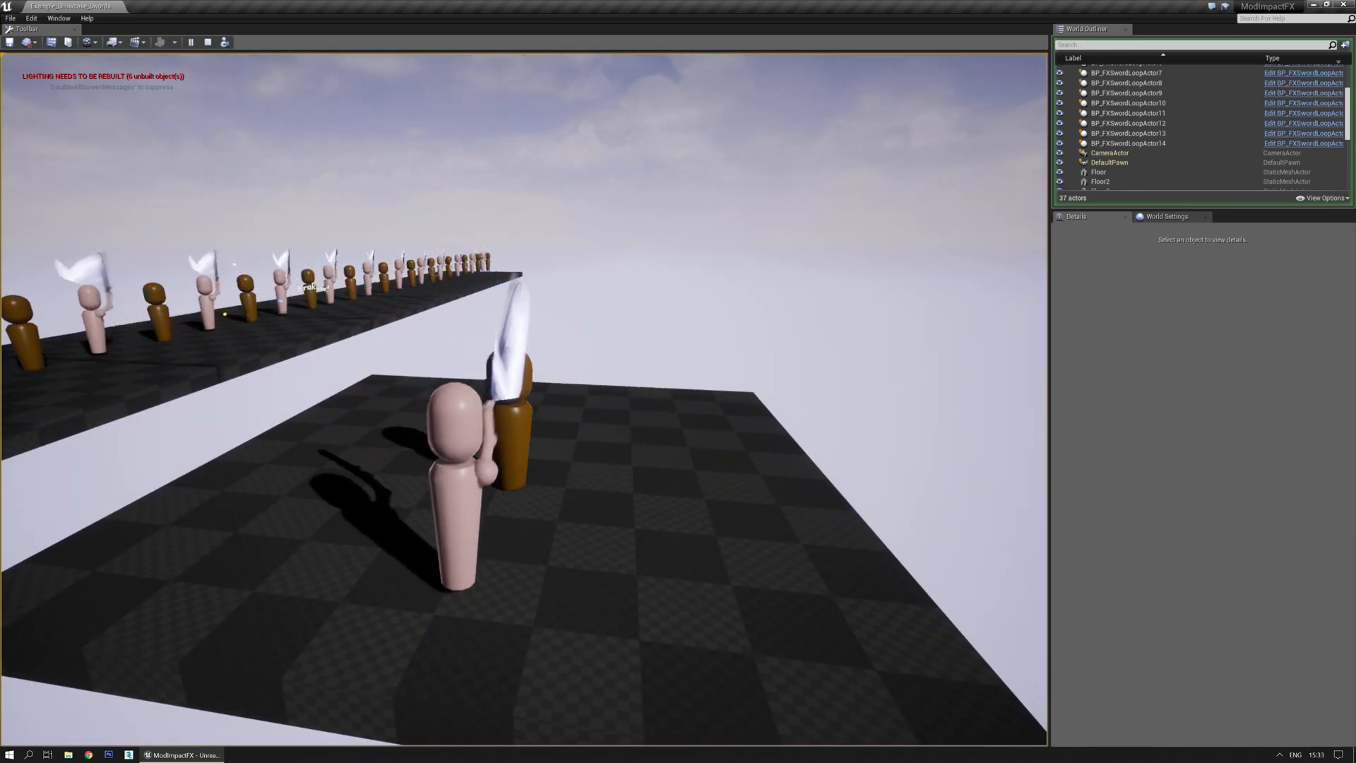
key("d")
key("Escape")
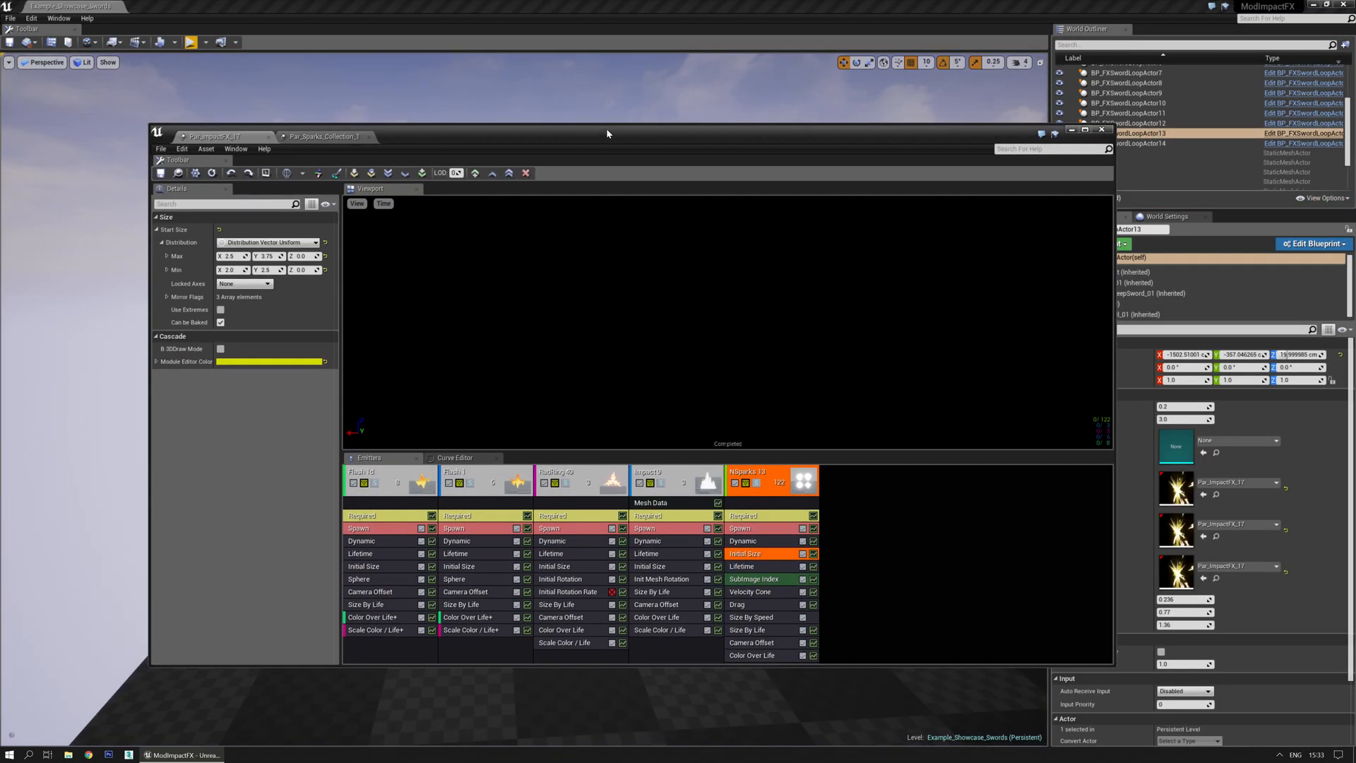
Duplicate NSparks 13's Initial Size module from the higher LOD while the lowest LOD of Par_ImpactFX_17 is active.
double_click(606, 128)
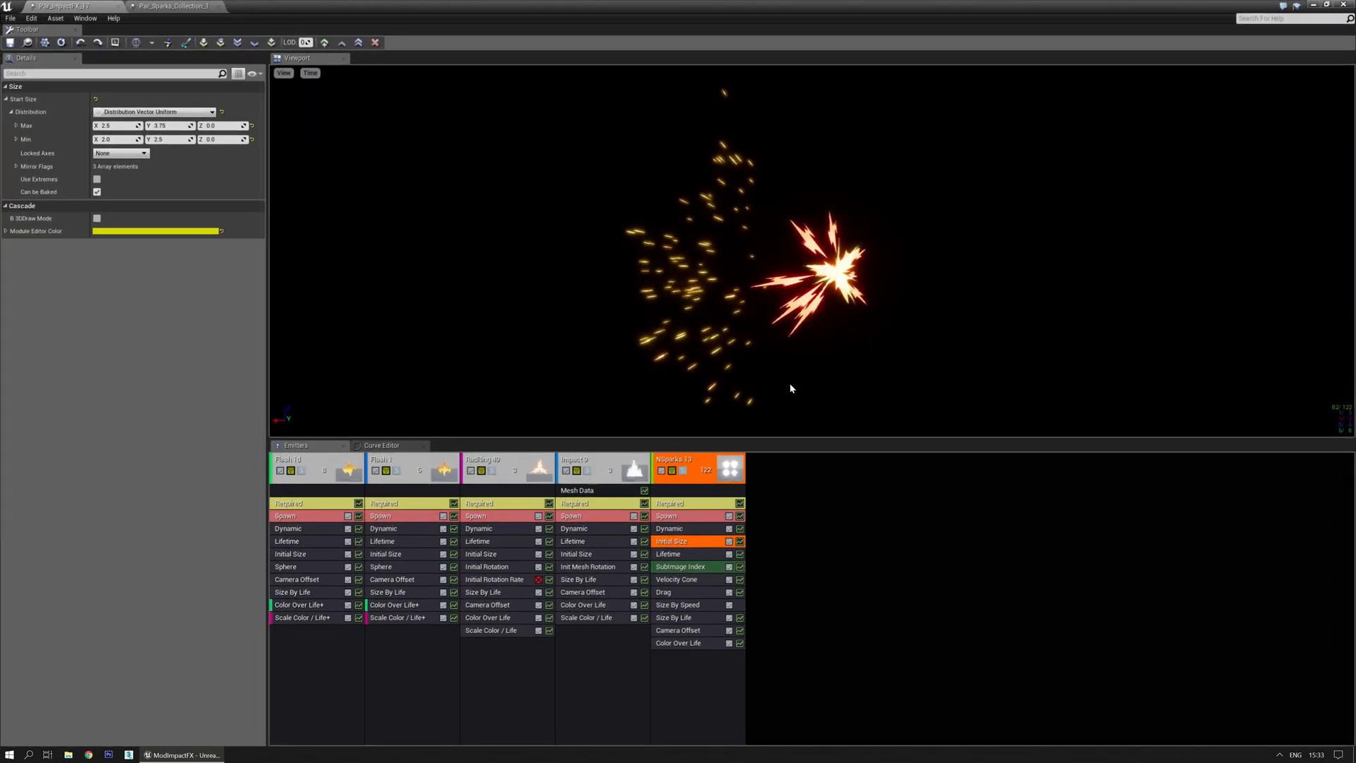
left_click(827, 568)
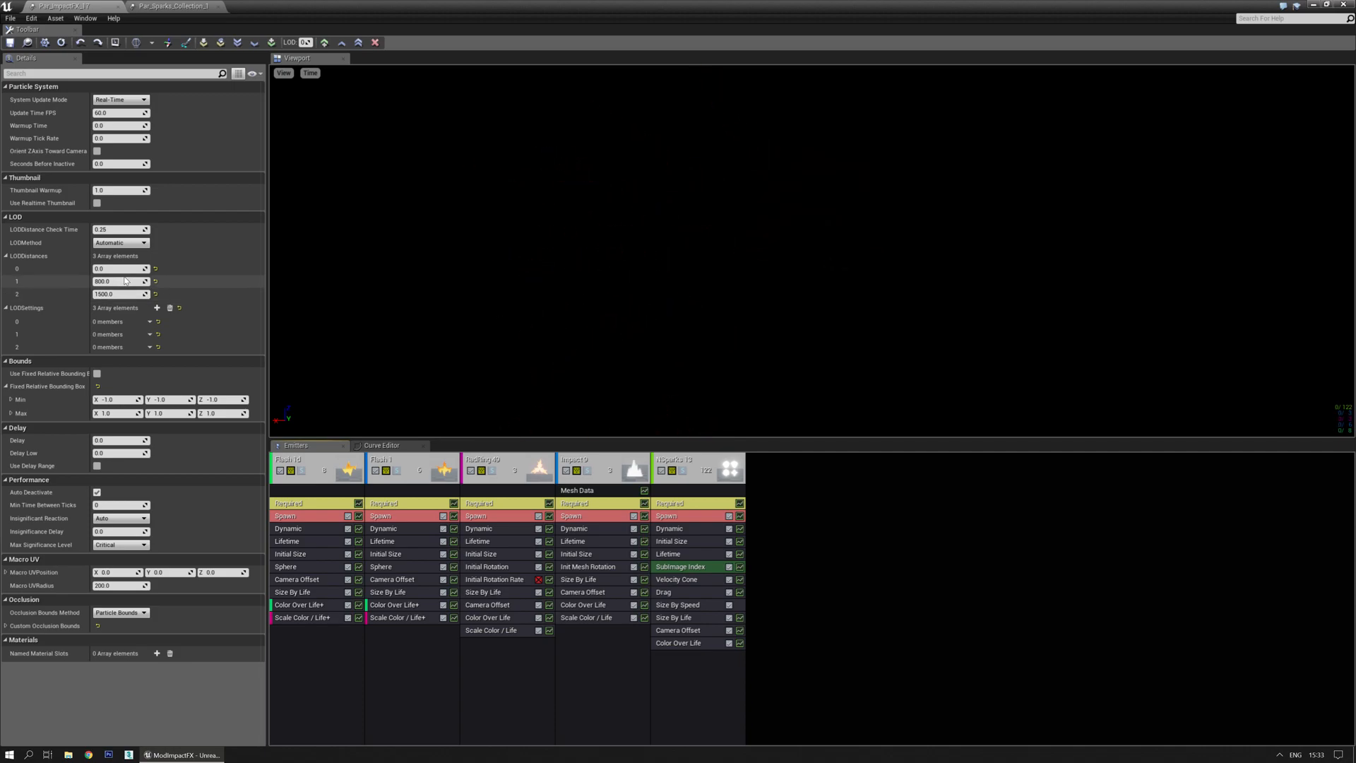
left_click_drag(306, 43, 321, 42)
left_click(683, 543)
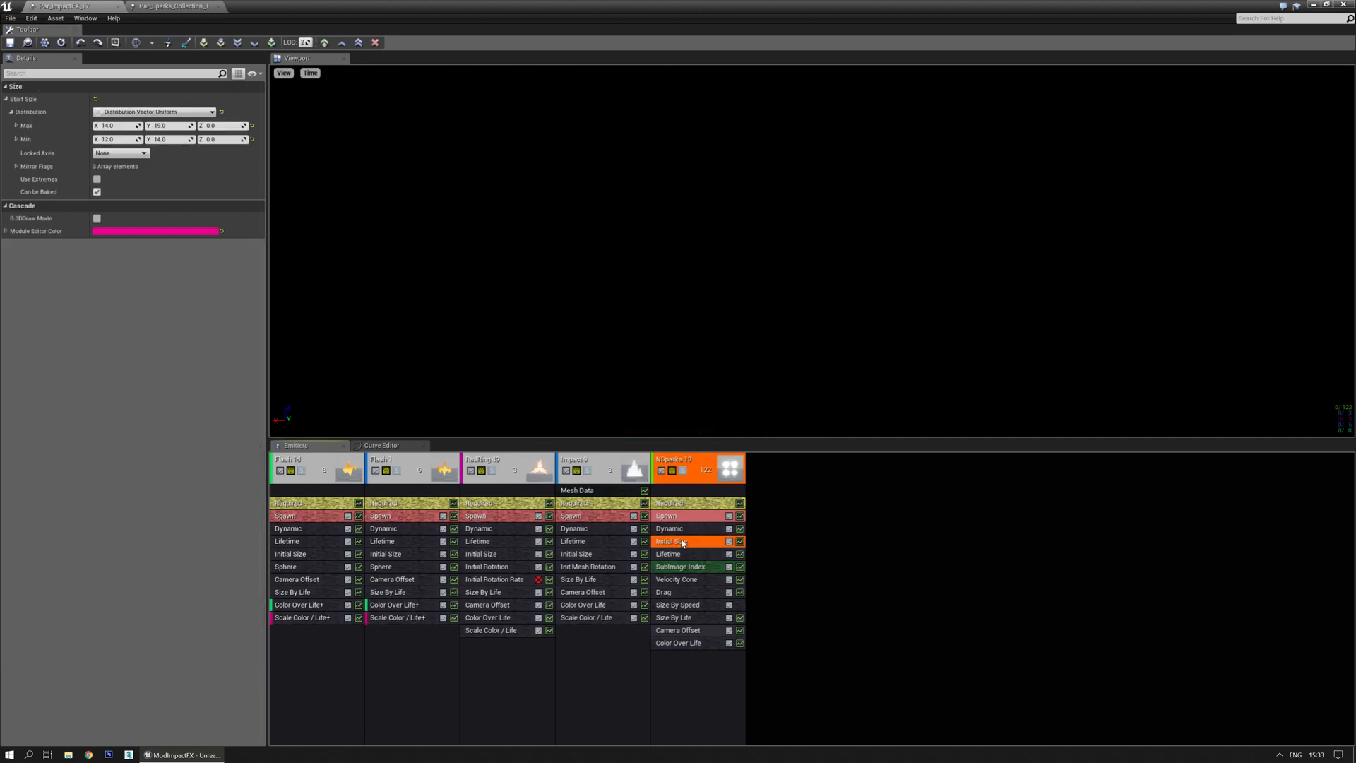
right_click(683, 543)
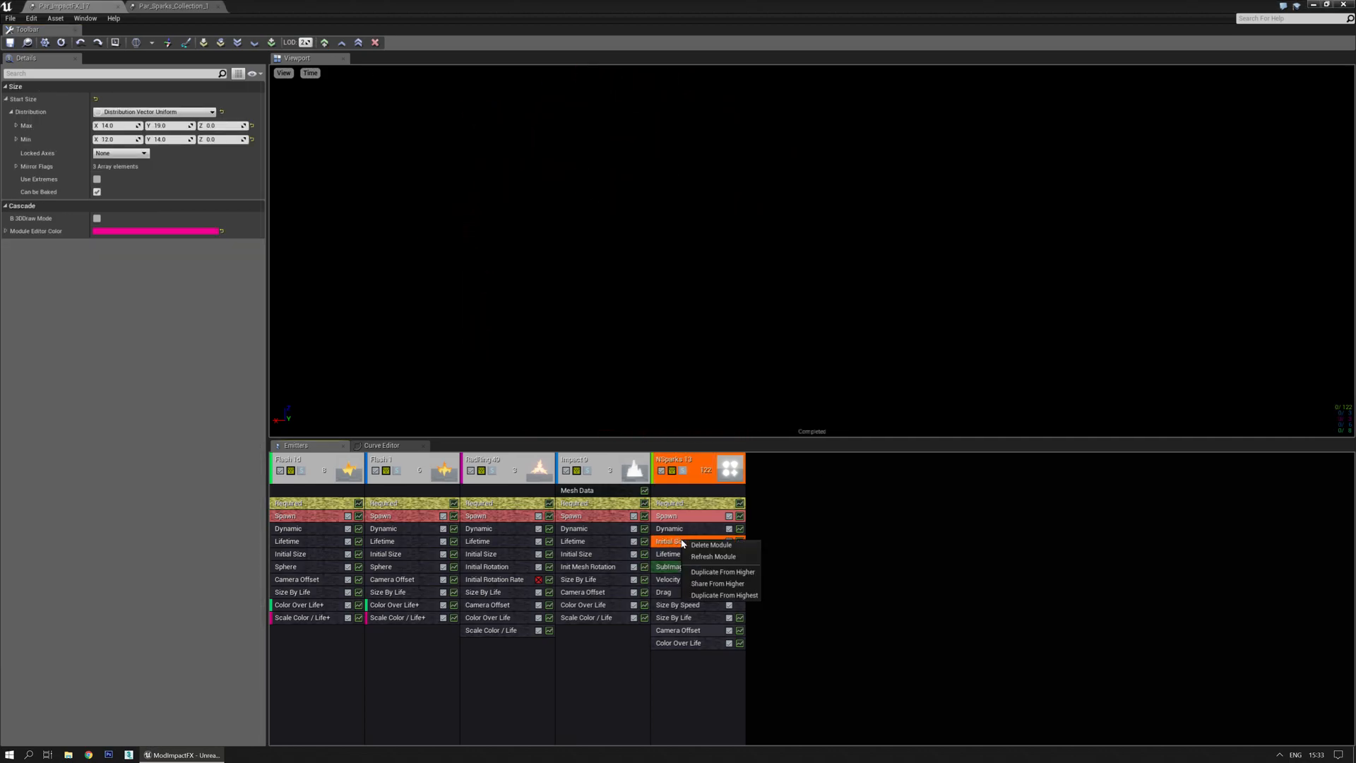
left_click(710, 572)
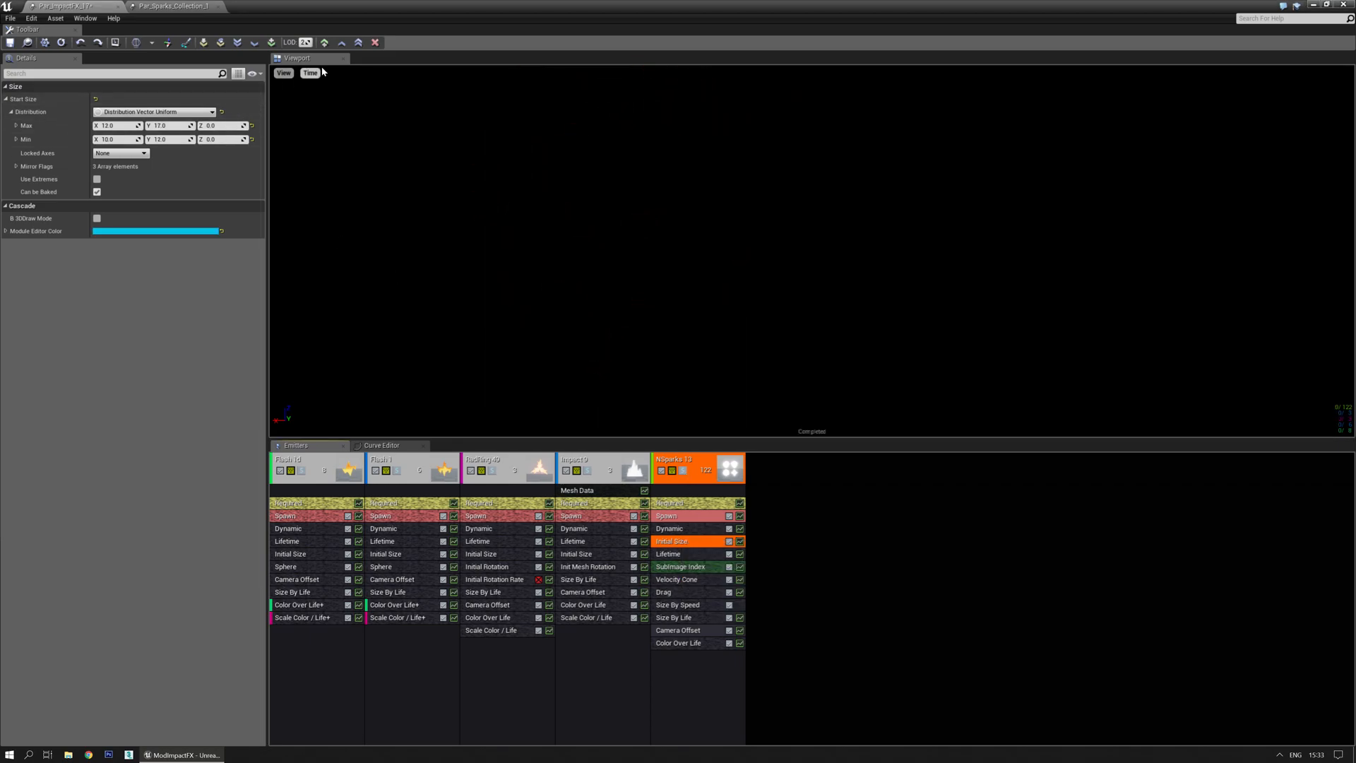
Switch to the middle LOD and duplicate NSparks 13's Initial Size module from the higher LOD.
left_click_drag(308, 43, 305, 43)
left_click(689, 541)
right_click(690, 541)
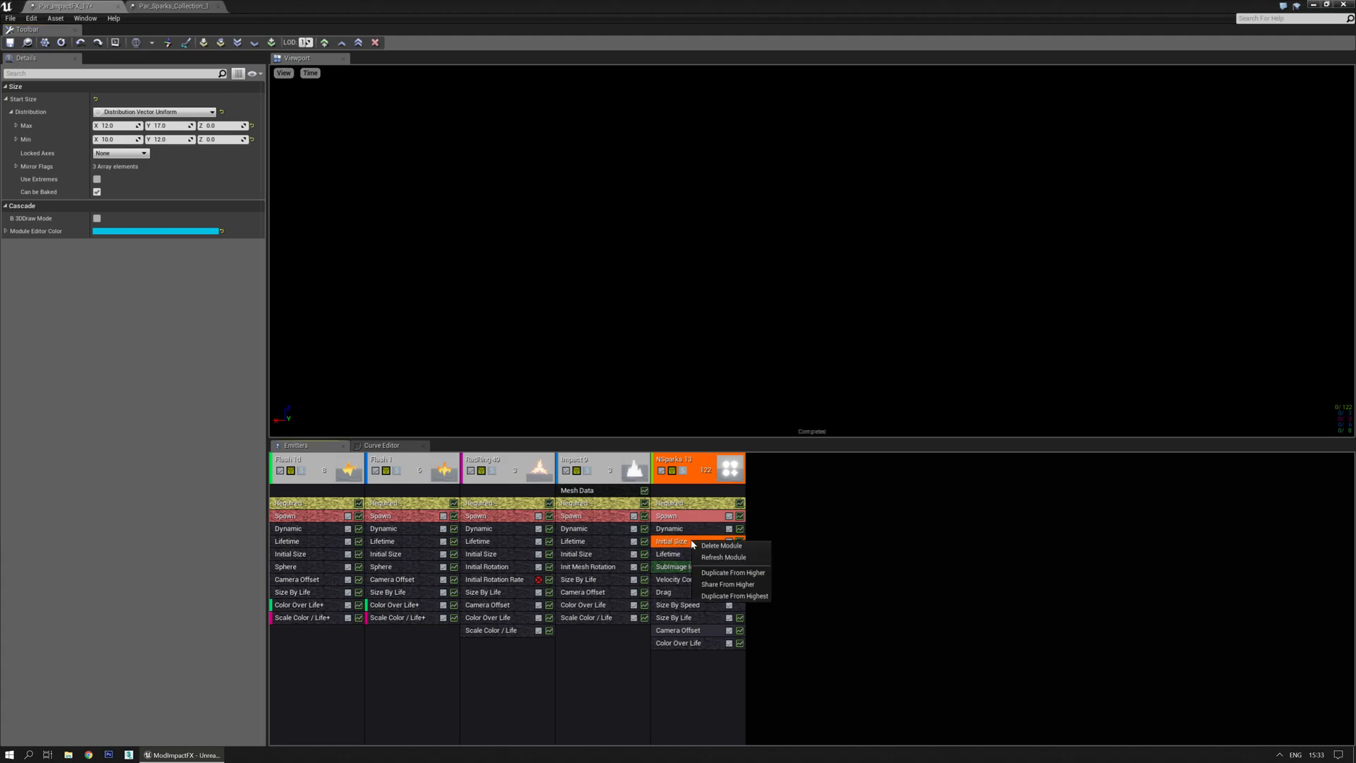
left_click(725, 574)
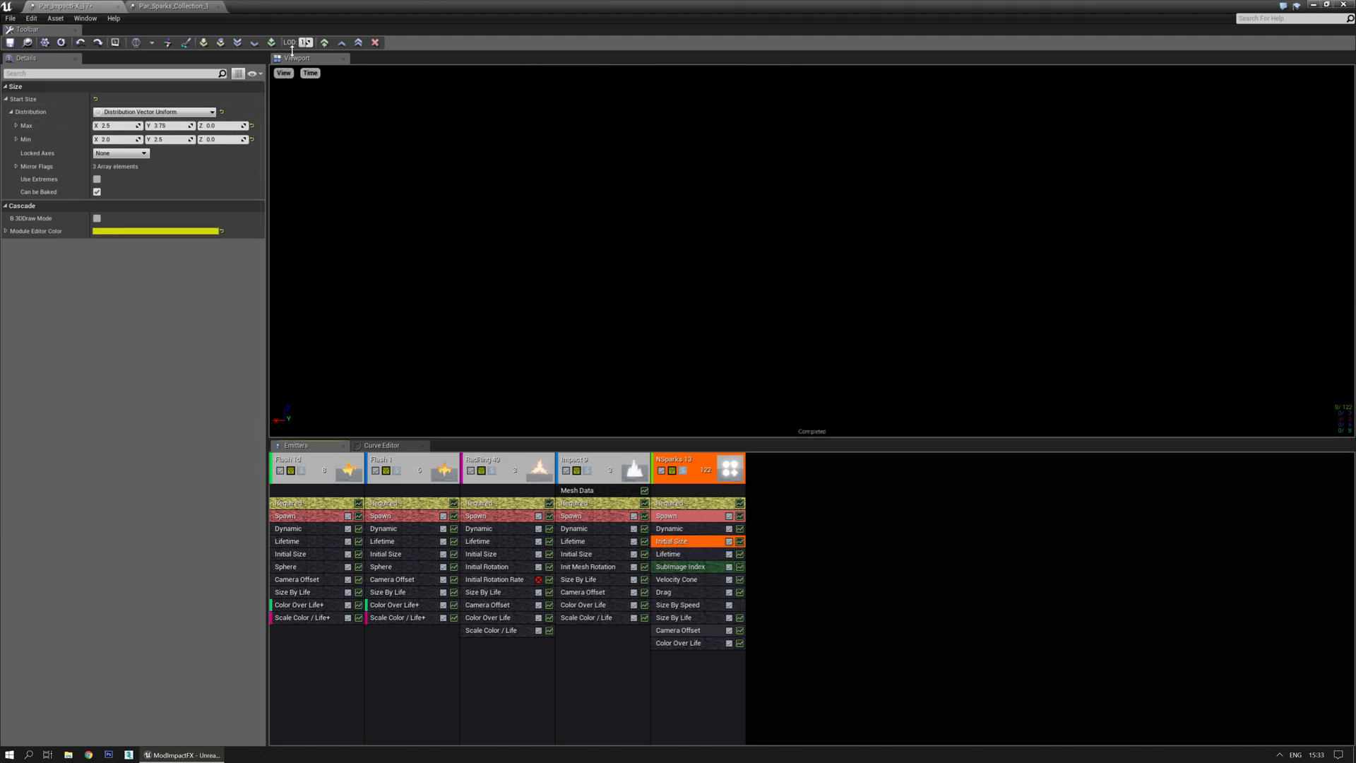
Duplicate the Initial Size module from the higher LOD into the lowest LOD, and save the effect with the highest LOD active.
left_click(675, 541)
right_click(675, 541)
left_click(720, 572)
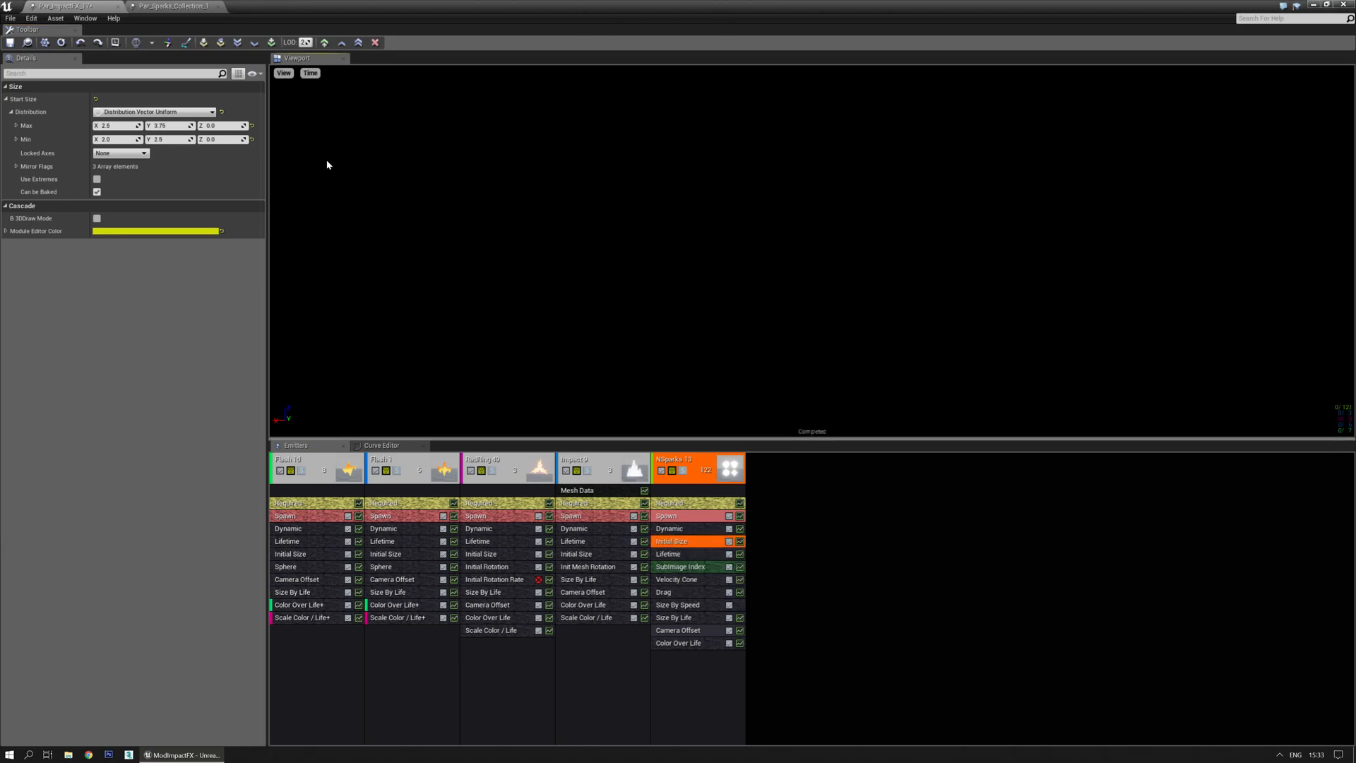
left_click(358, 42)
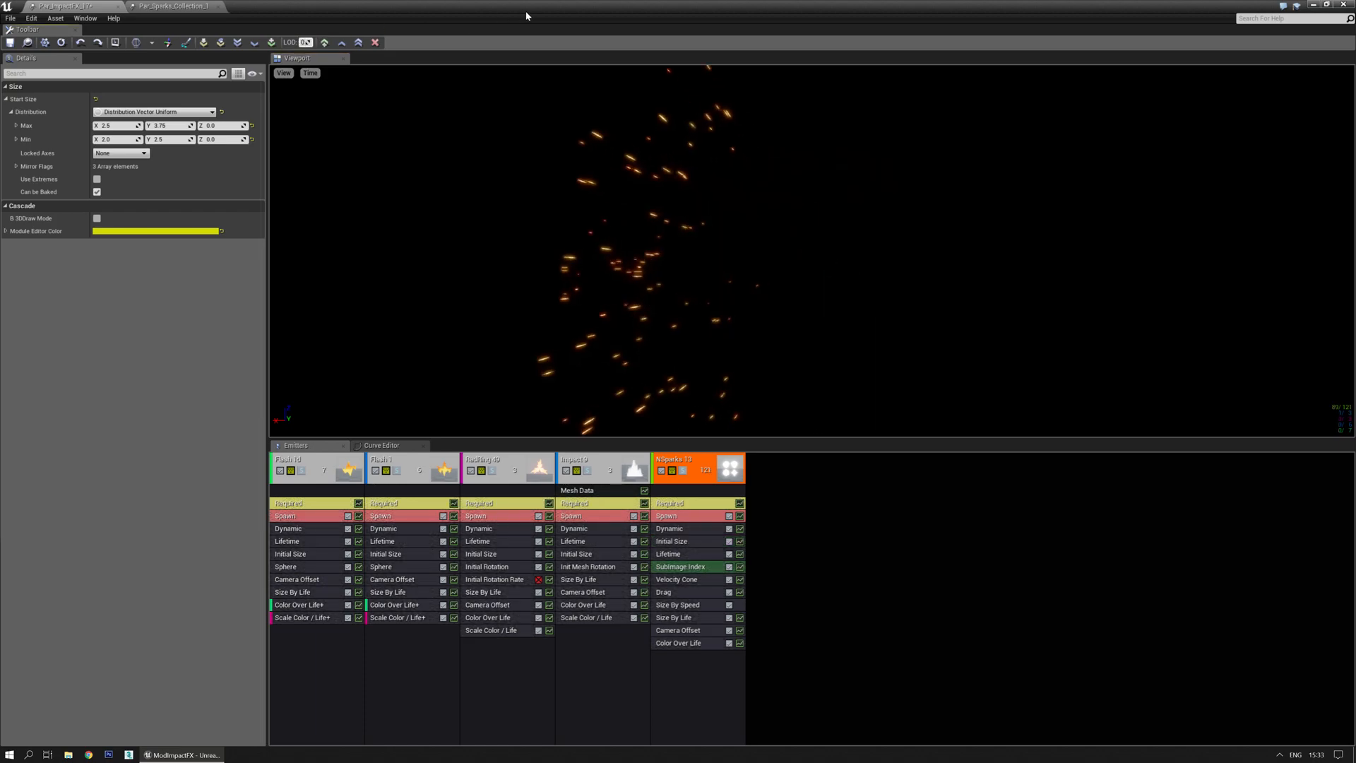
key("ctrl+s")
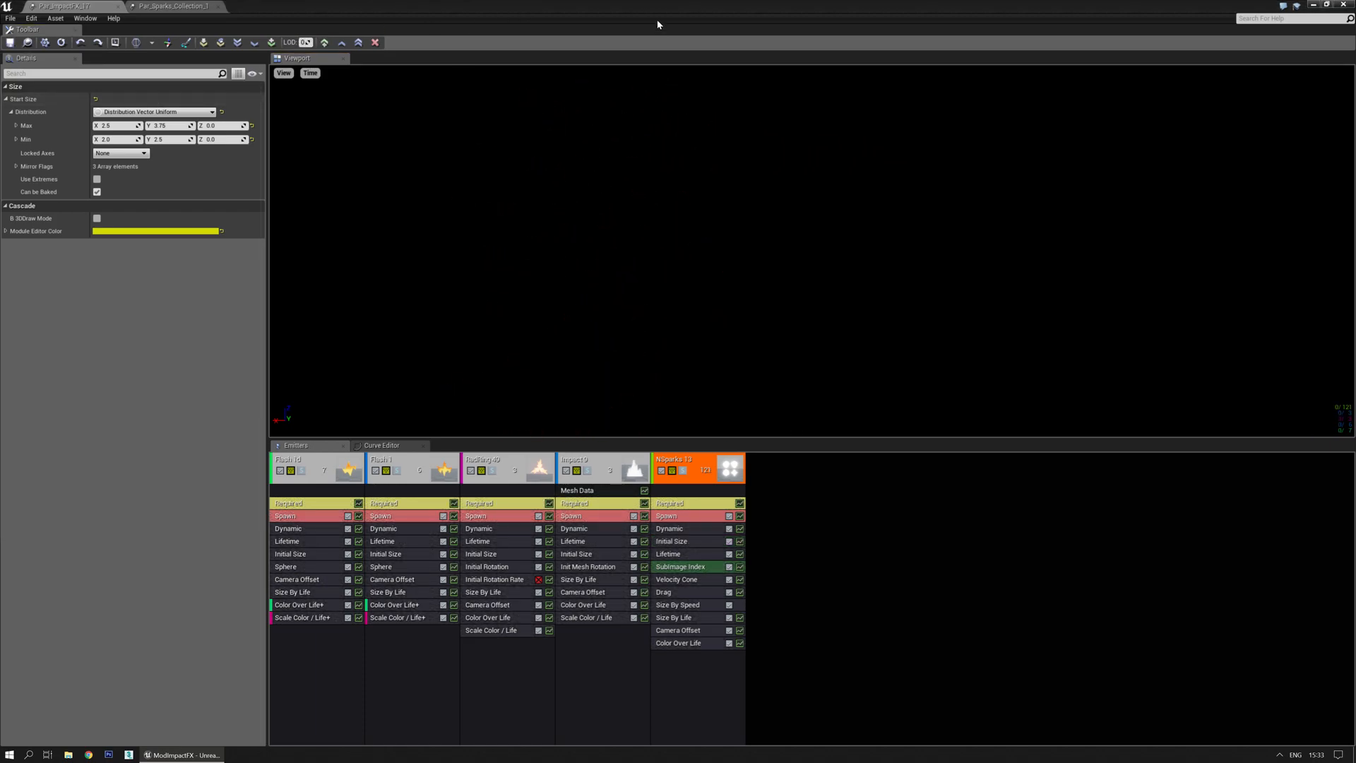
Play the sword showcase level and move away from and toward the front figure to check the spark size at distance.
left_click_drag(647, 14, 0, 85)
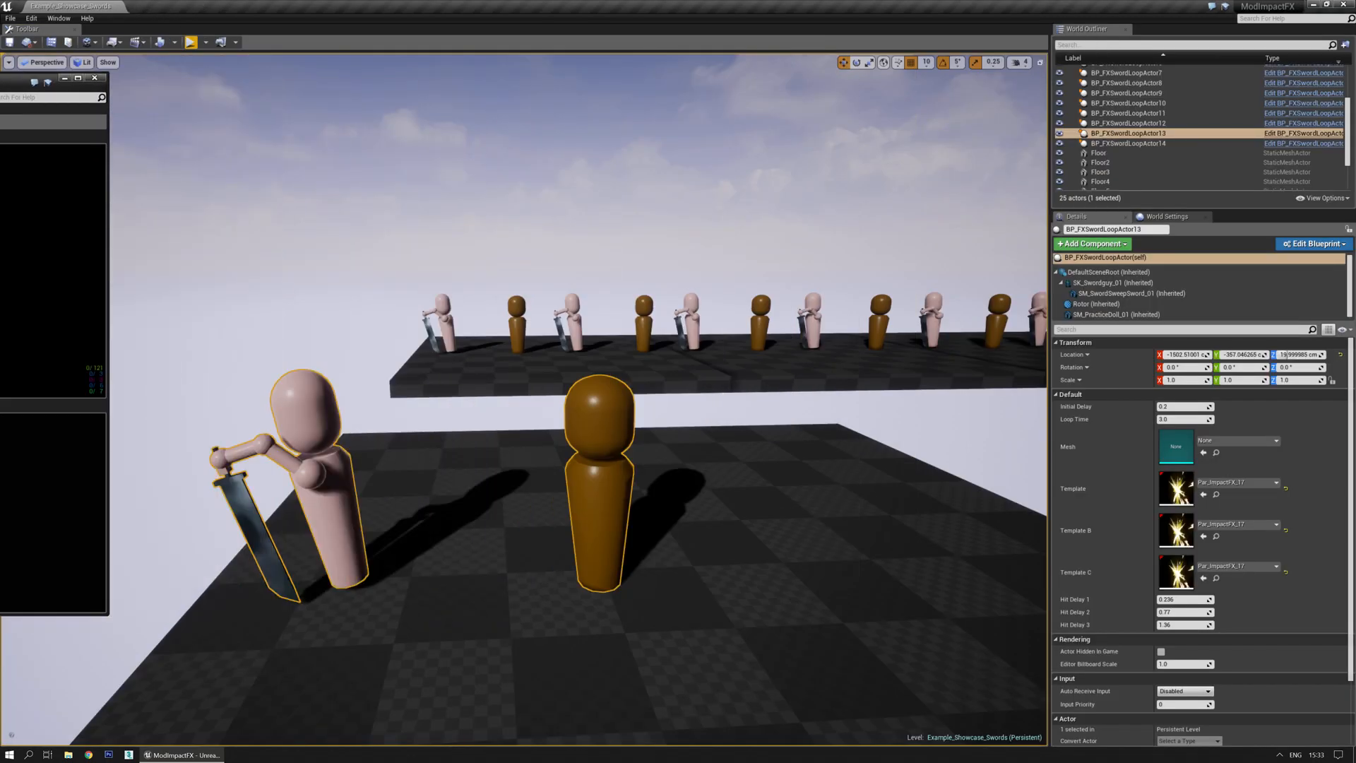
left_click(189, 42)
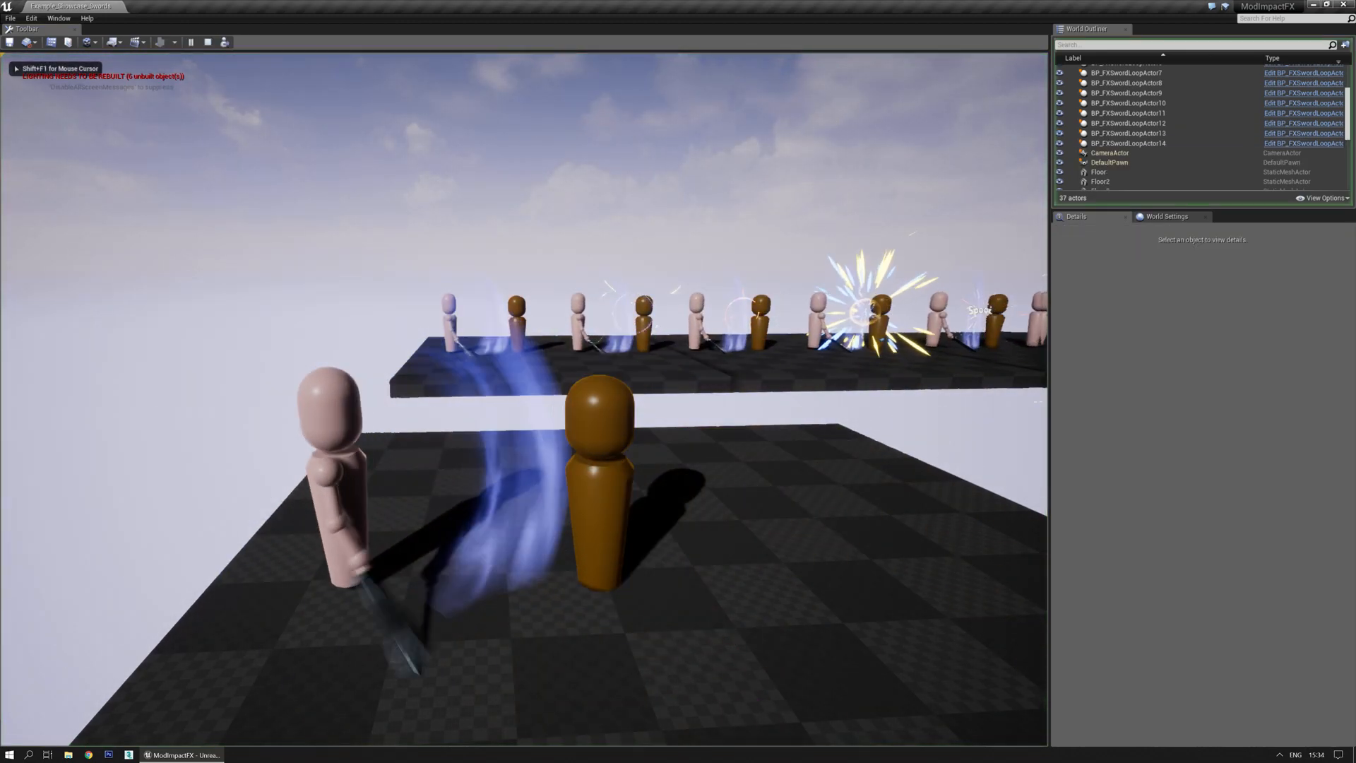
key("s")
key("d")
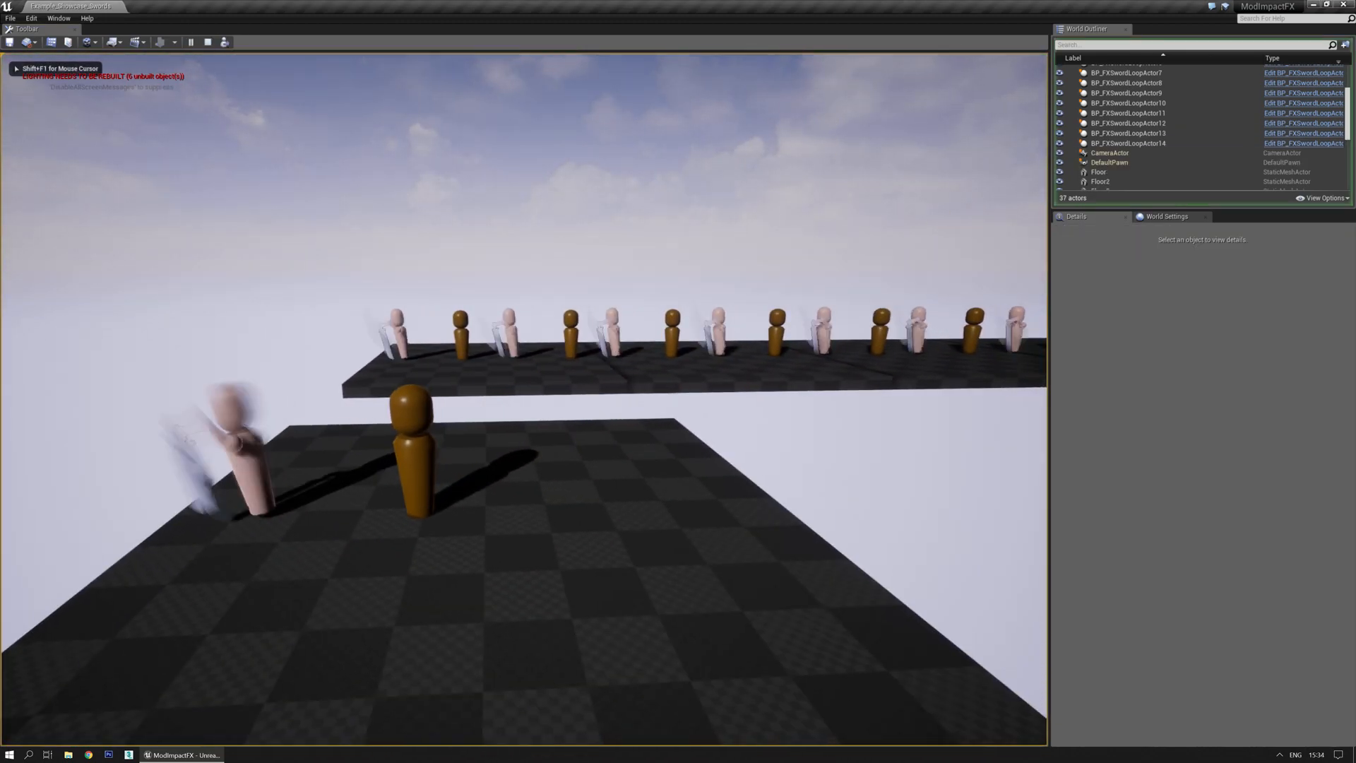
key("w")
key("Escape")
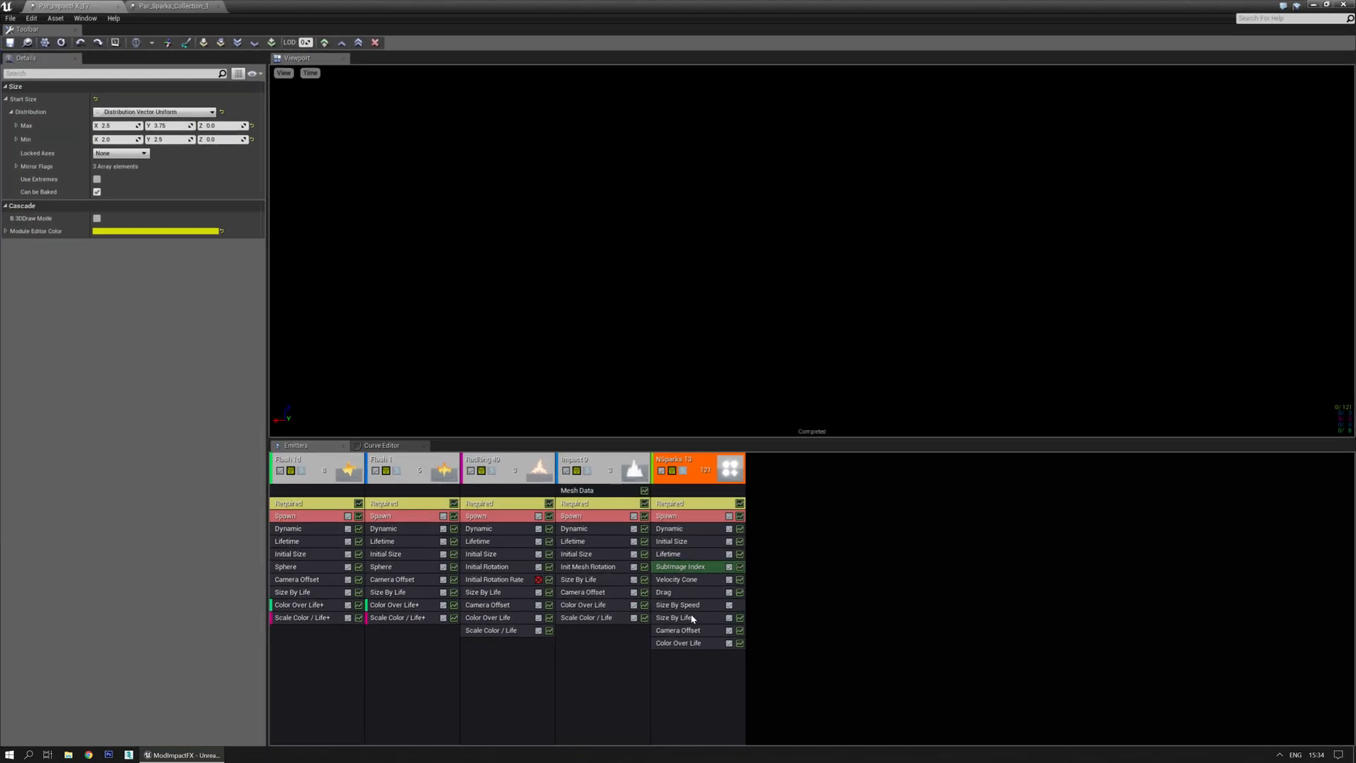
Set the Velocity Cone velocity of NSparks 13 to a minimum of 3500 and a maximum of 2250, and save the effect.
left_click(685, 592)
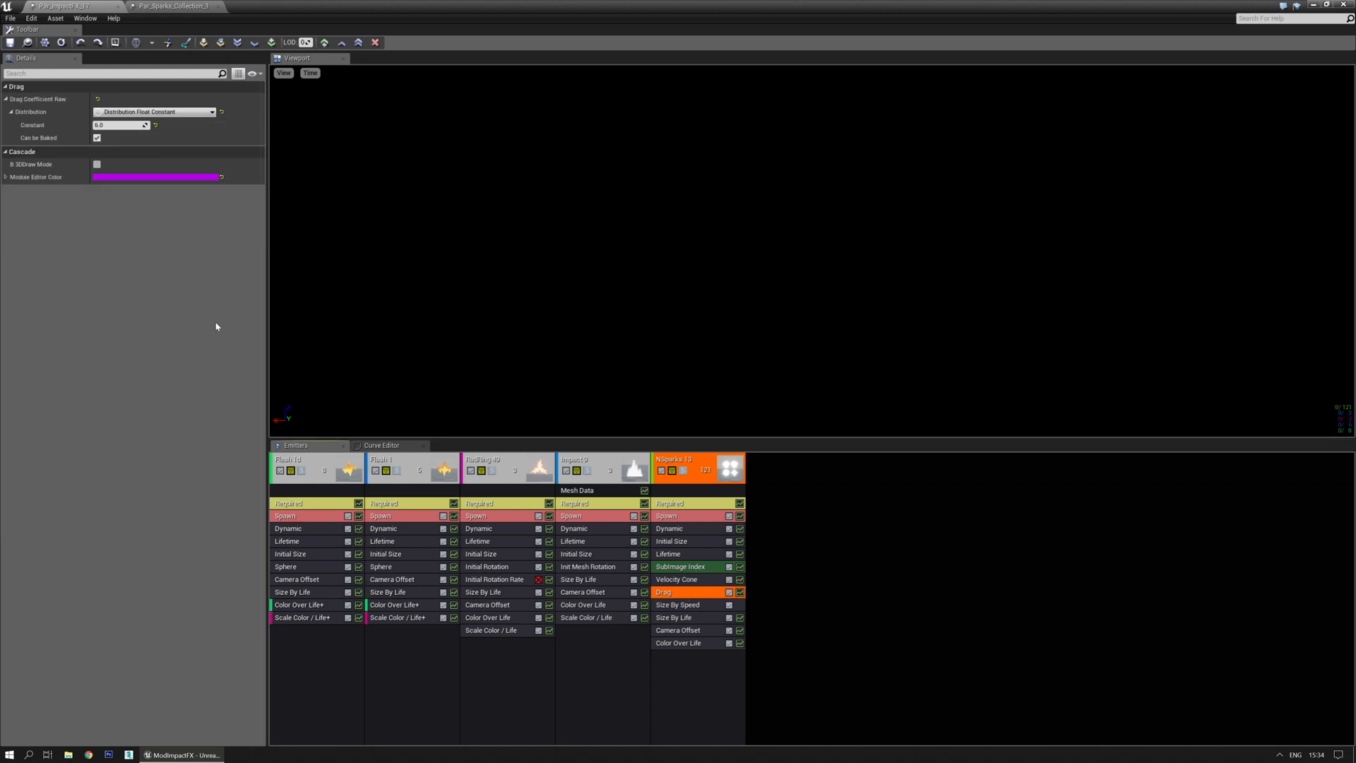
left_click(695, 580)
left_click(118, 189)
key("Return")
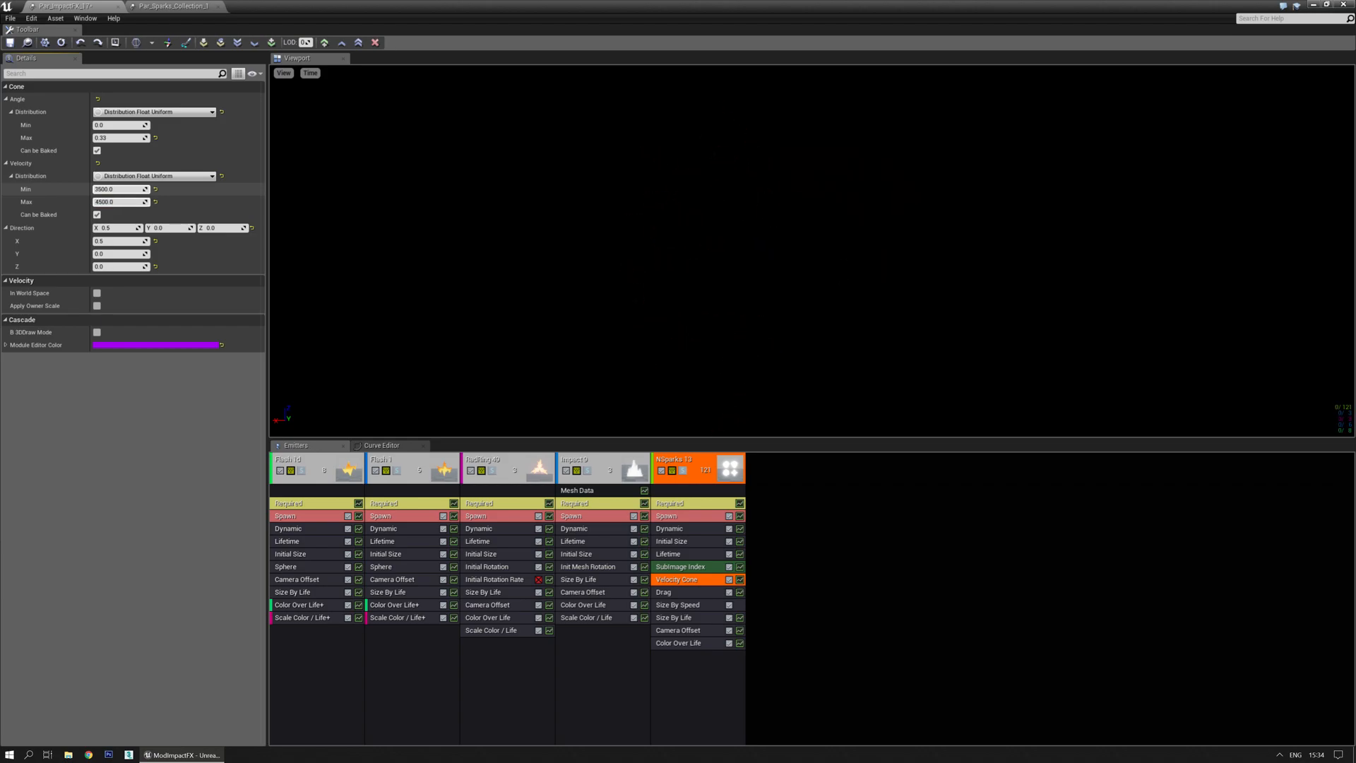
key("Return")
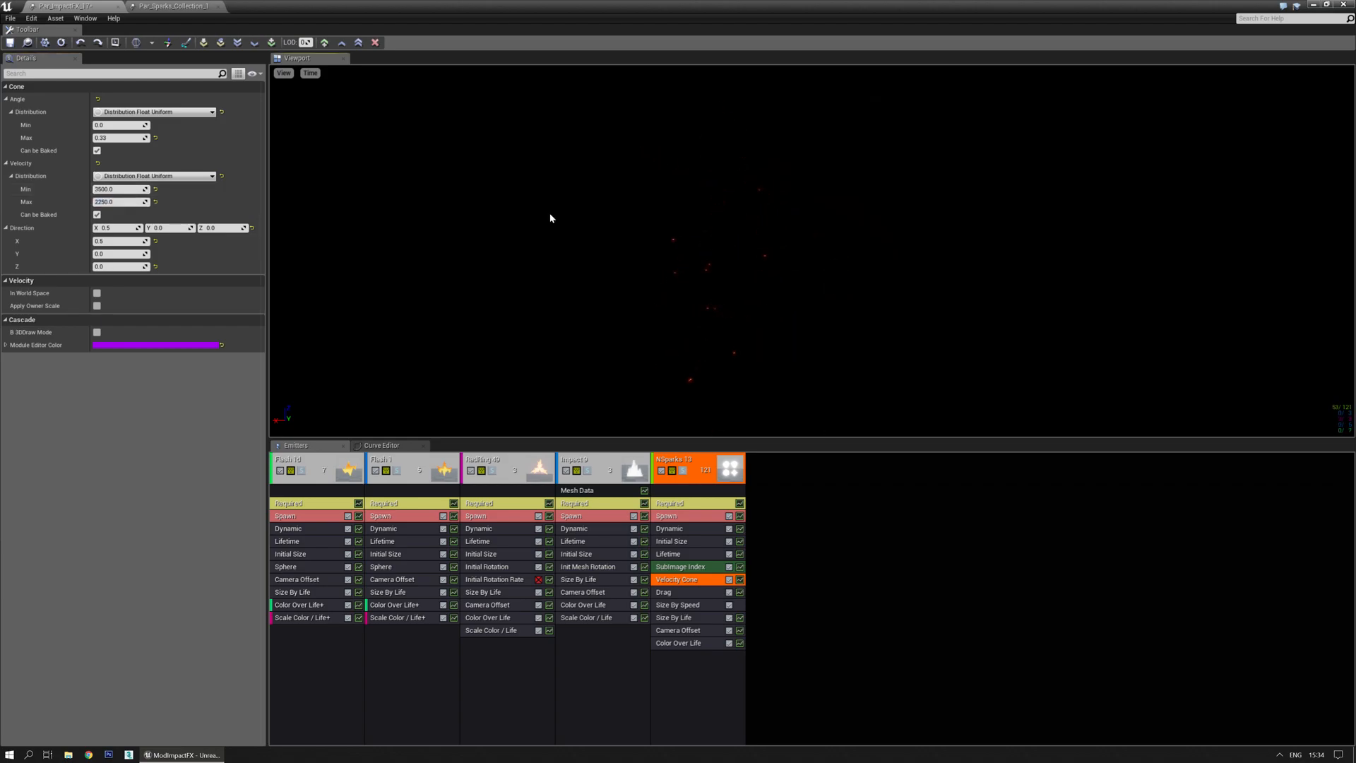
left_click(10, 43)
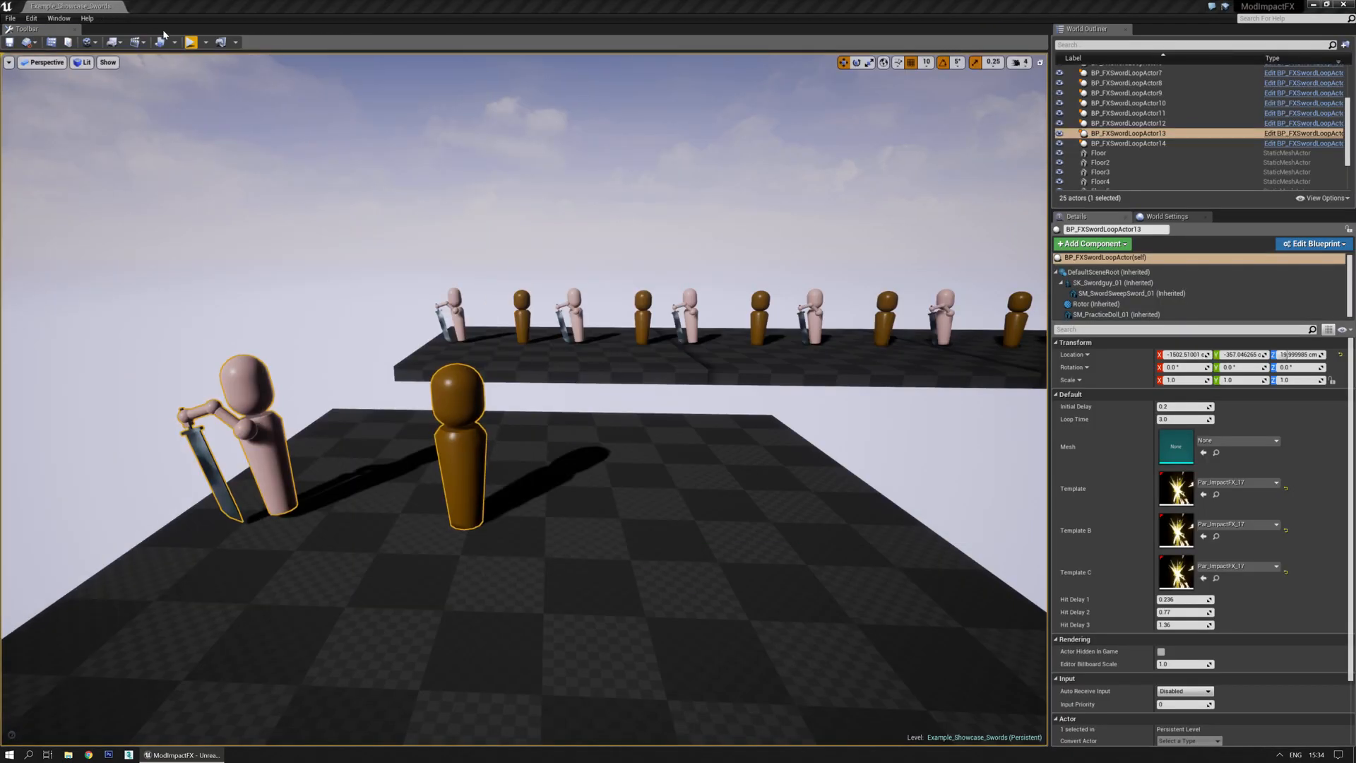
Play the sword showcase level and move sideways past the front figure to check the spark velocity, ending the play session when done.
left_click(190, 43)
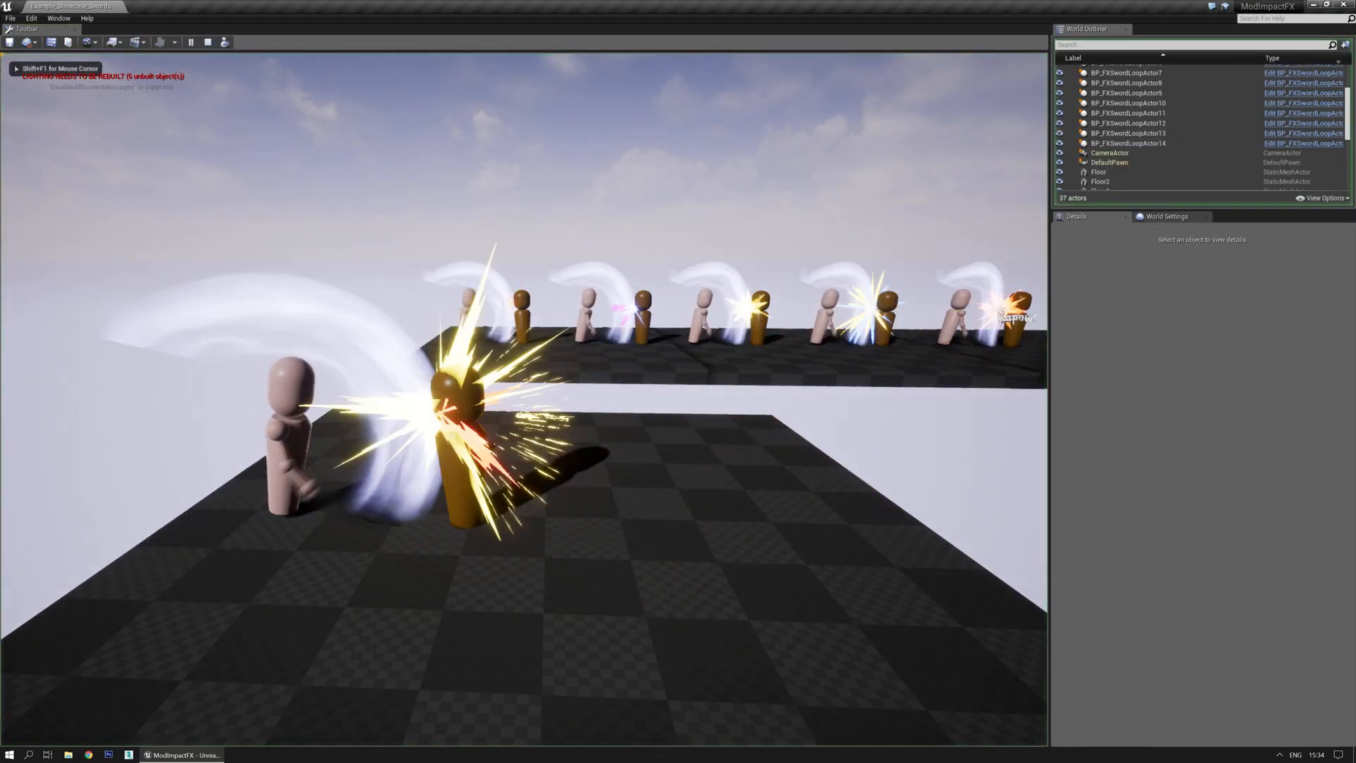
key("a")
key("d")
key("d")
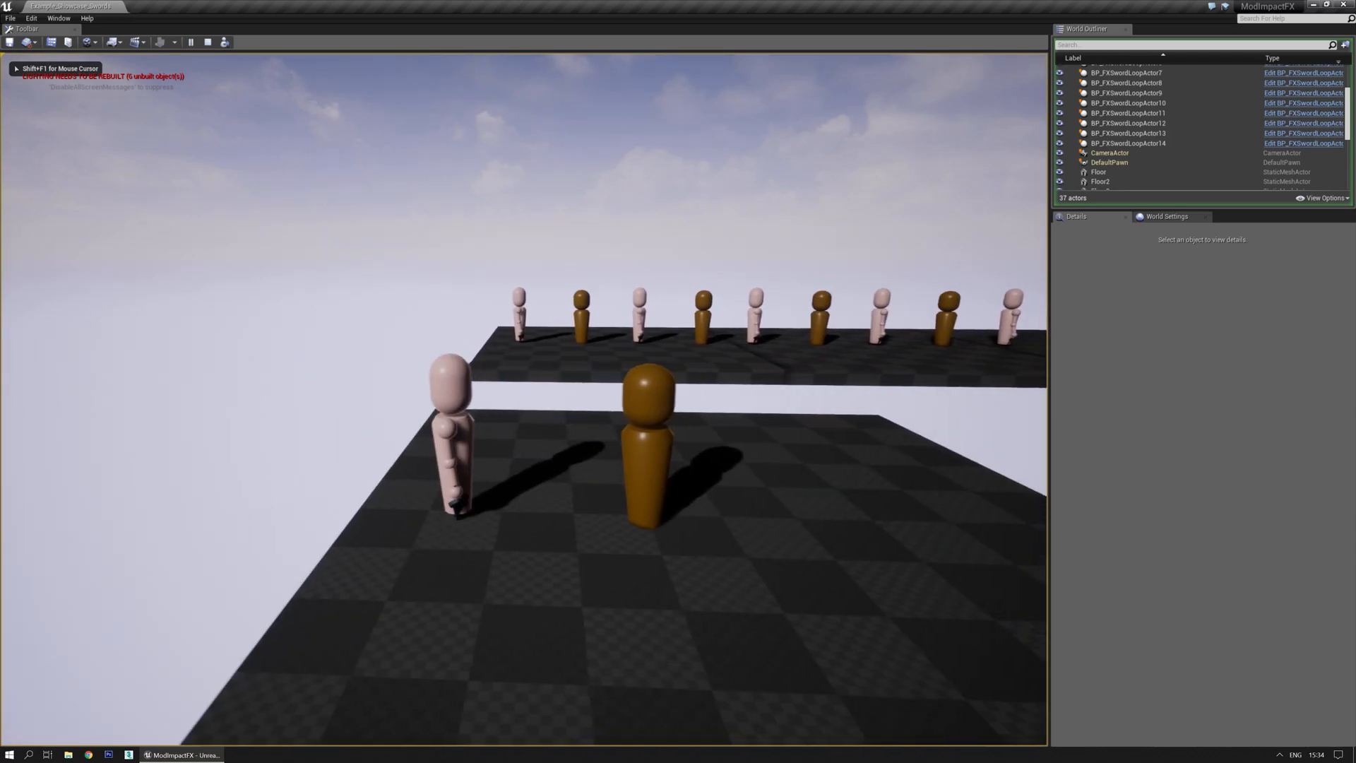
key("d")
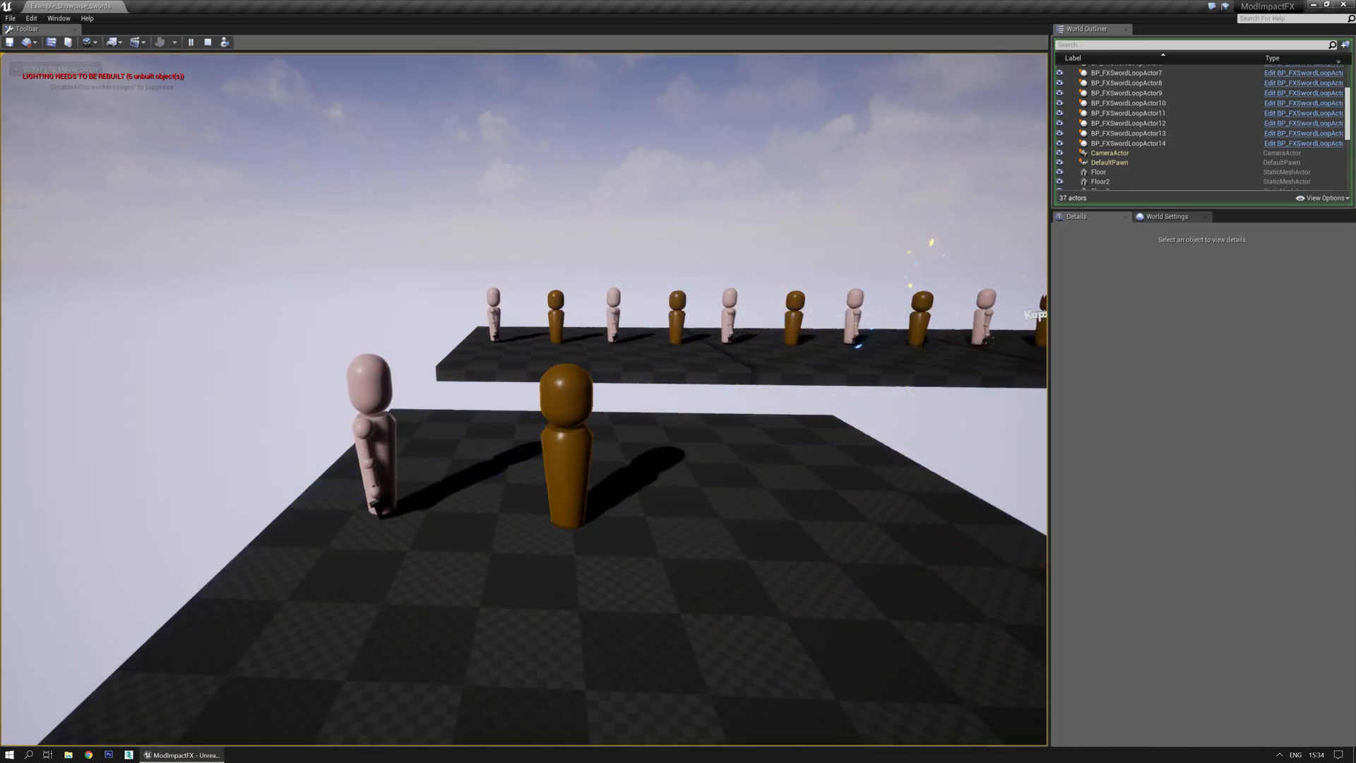
key("d")
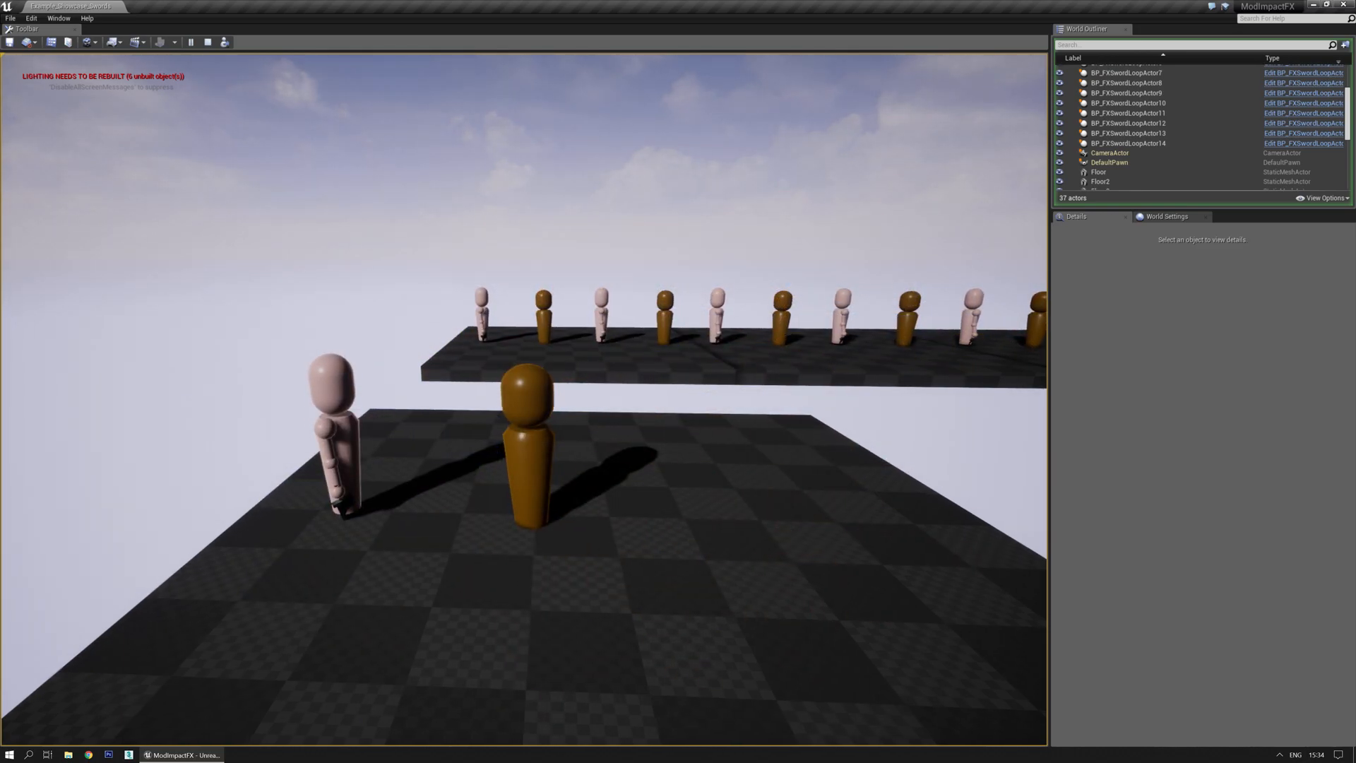
key("d")
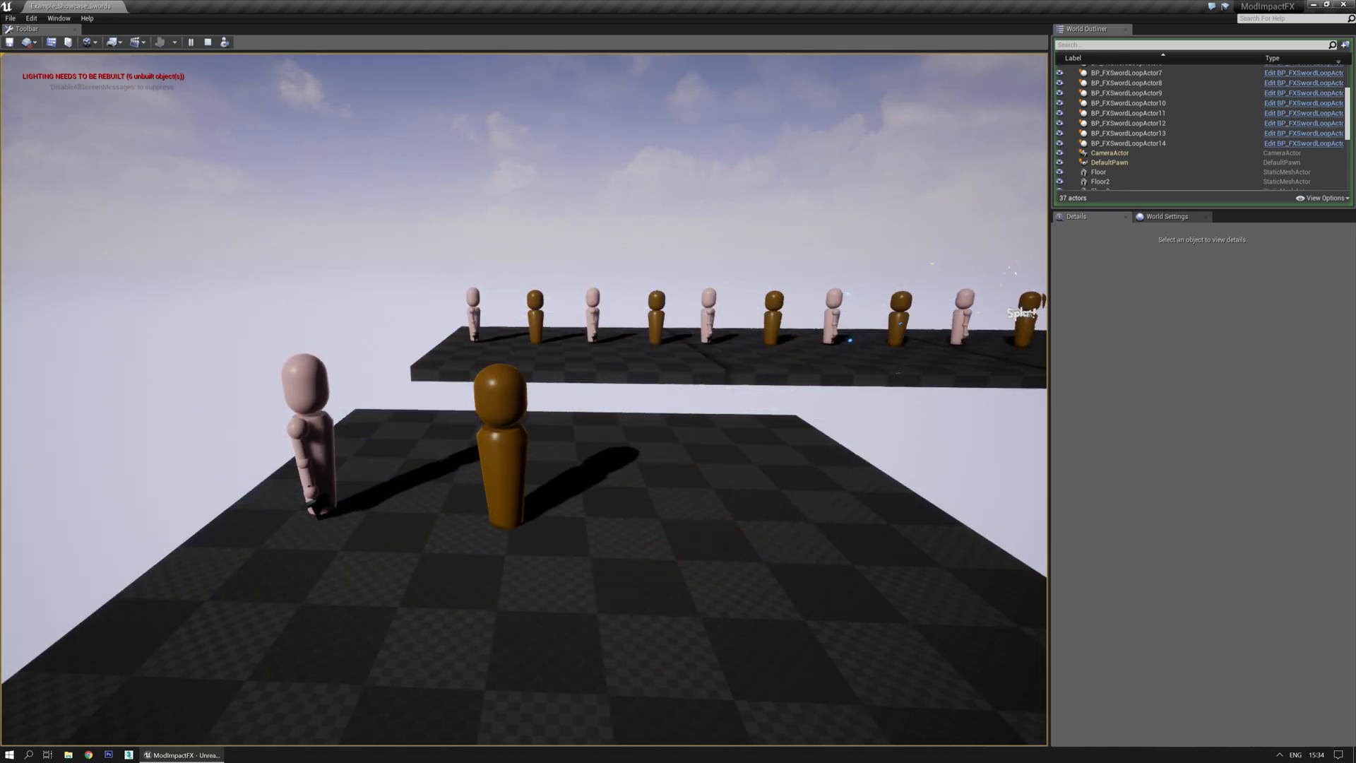
key("Escape")
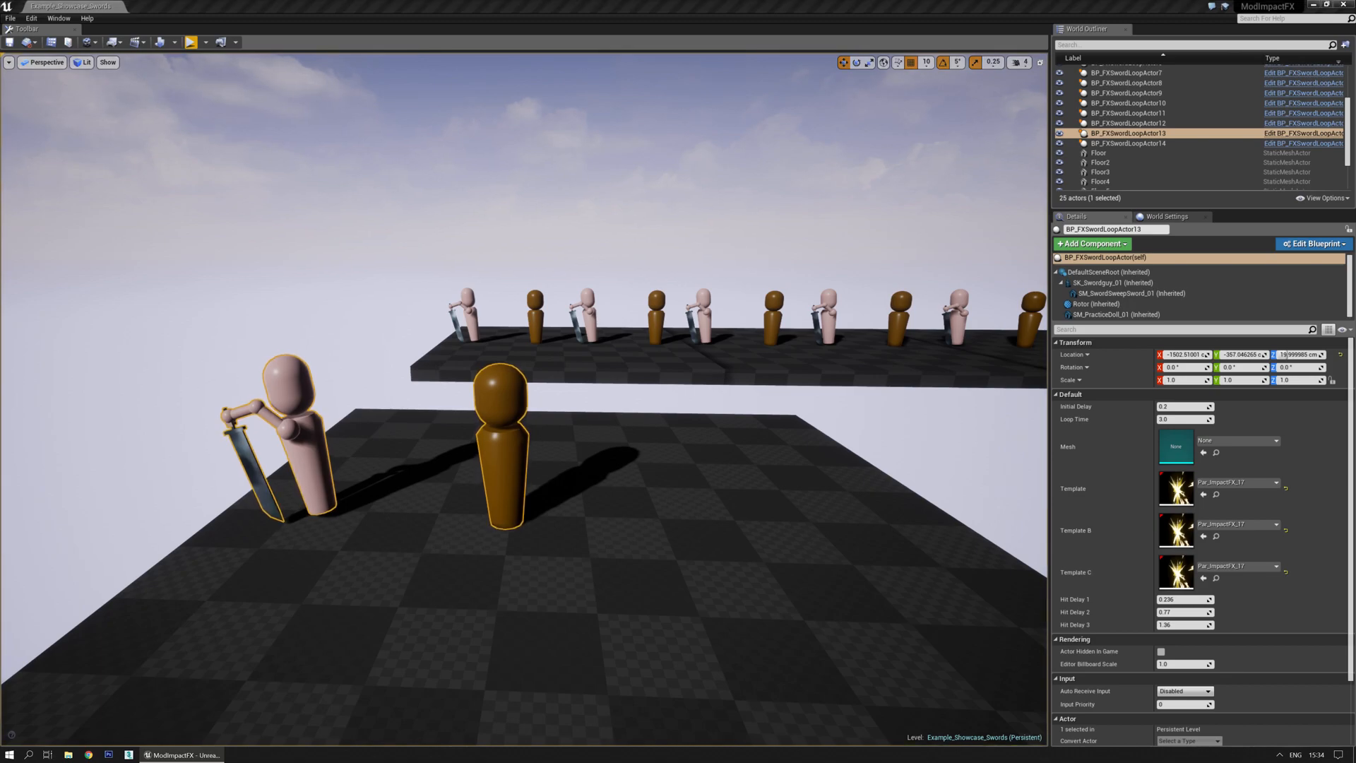
Return to the effect editor and set NSparks 13's Initial Size to maximum Y 5, minimum X 3 and minimum Y 5.
left_click_drag(711, 167, 1035, 184)
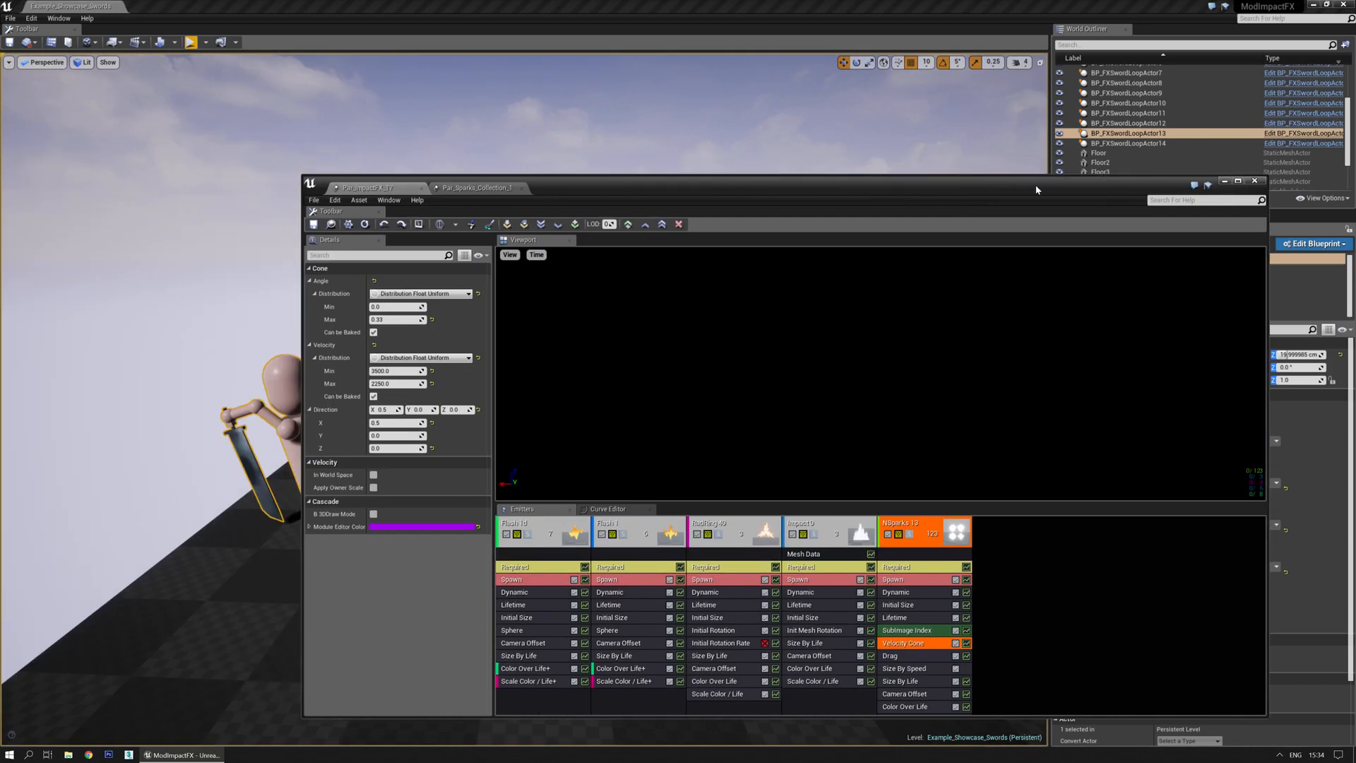
double_click(947, 185)
left_click(680, 542)
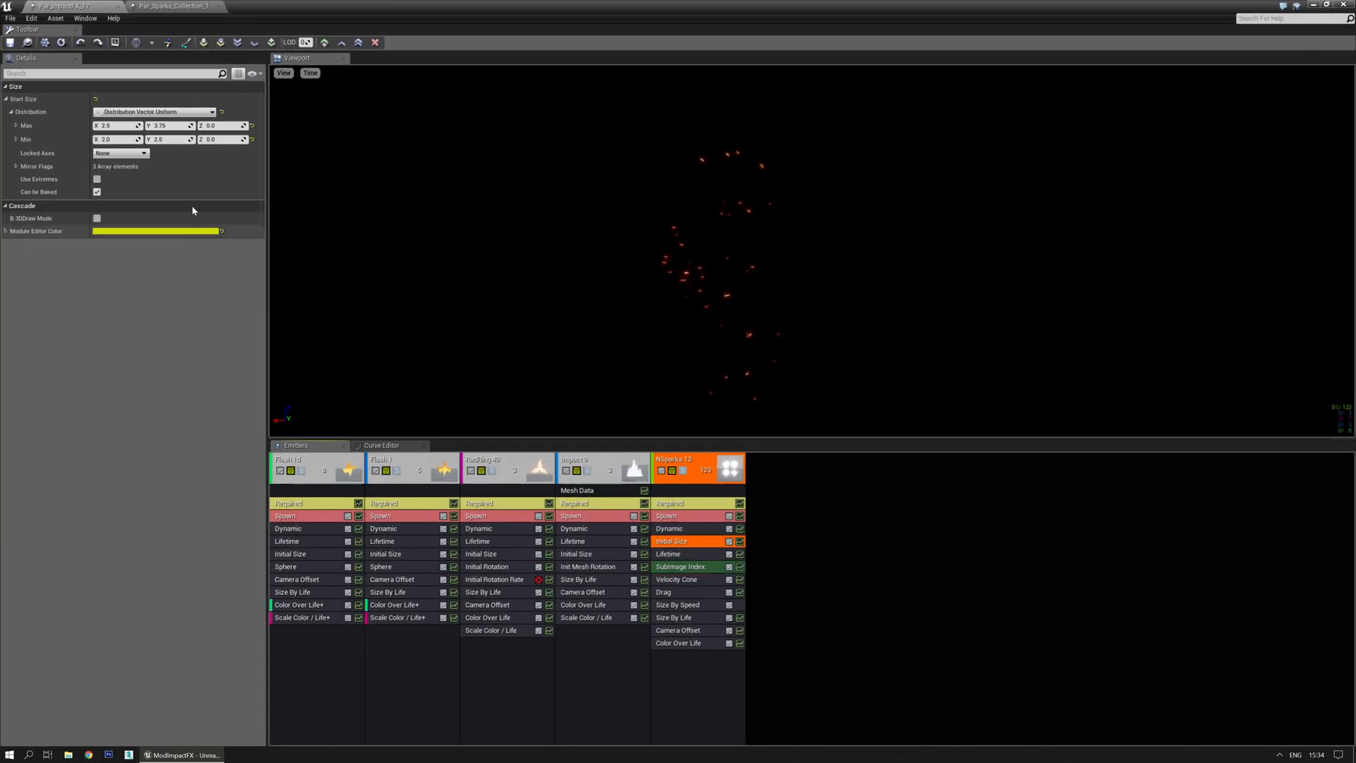
left_click(132, 125)
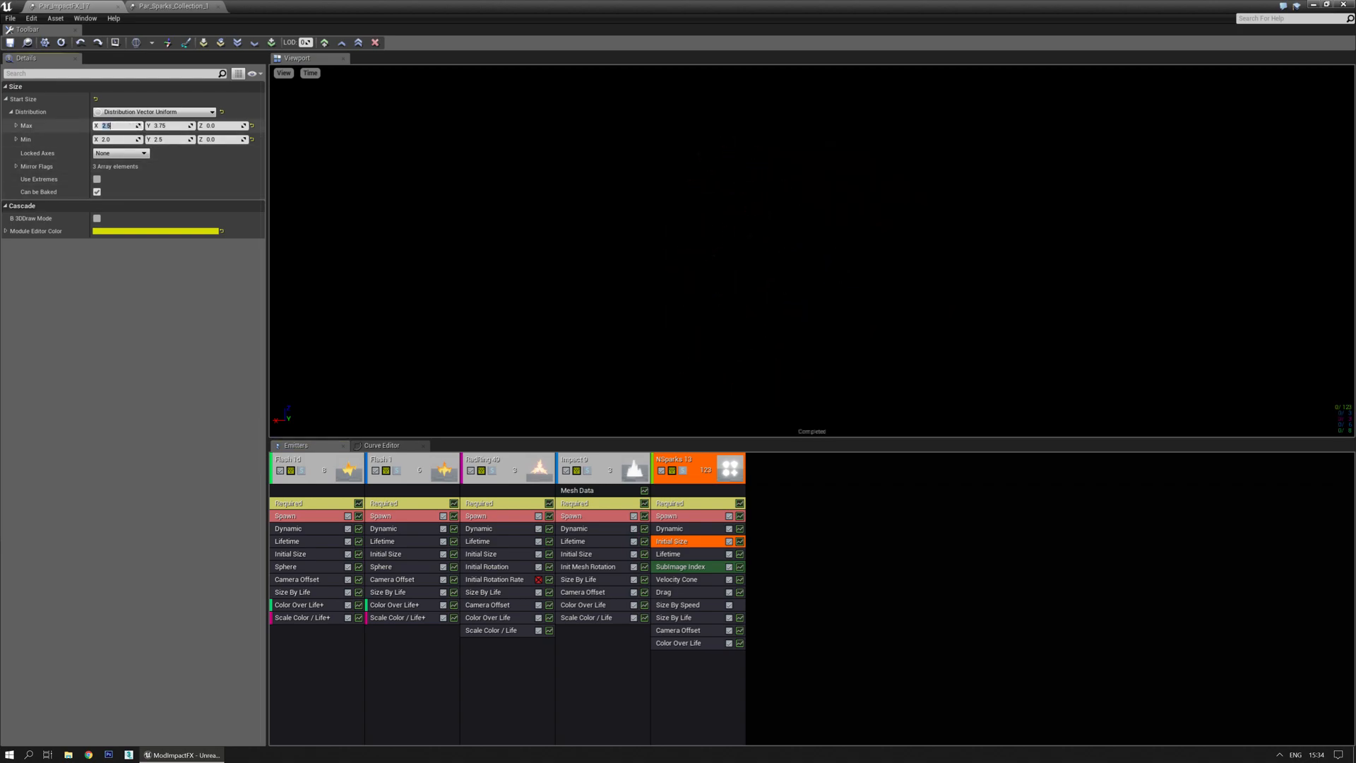
key("Return")
key("Tab")
type("5")
key("Tab")
key("Tab")
type("3")
key("Tab")
type("5")
key("Return")
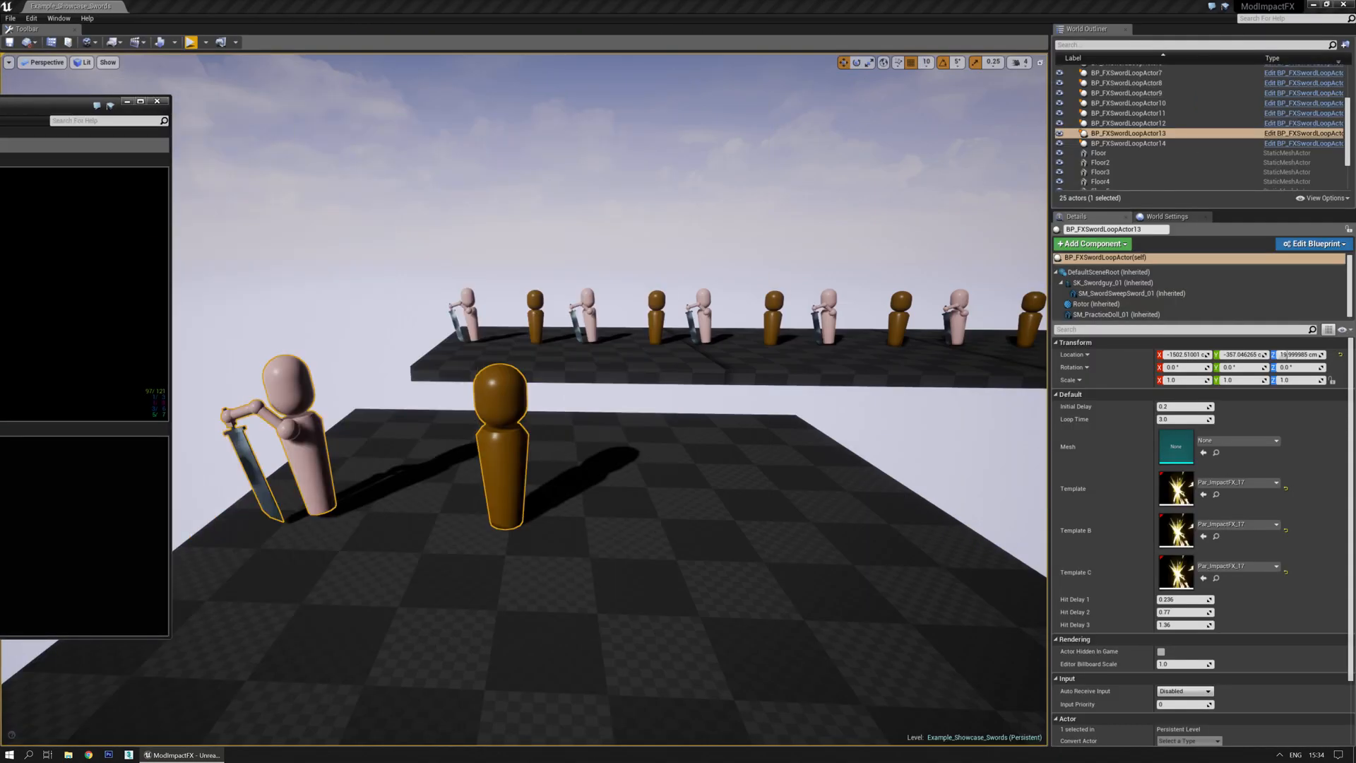
Play the showcase level with the effect editor over it, and open NSparks 13's Drag constant for editing.
left_click(190, 42)
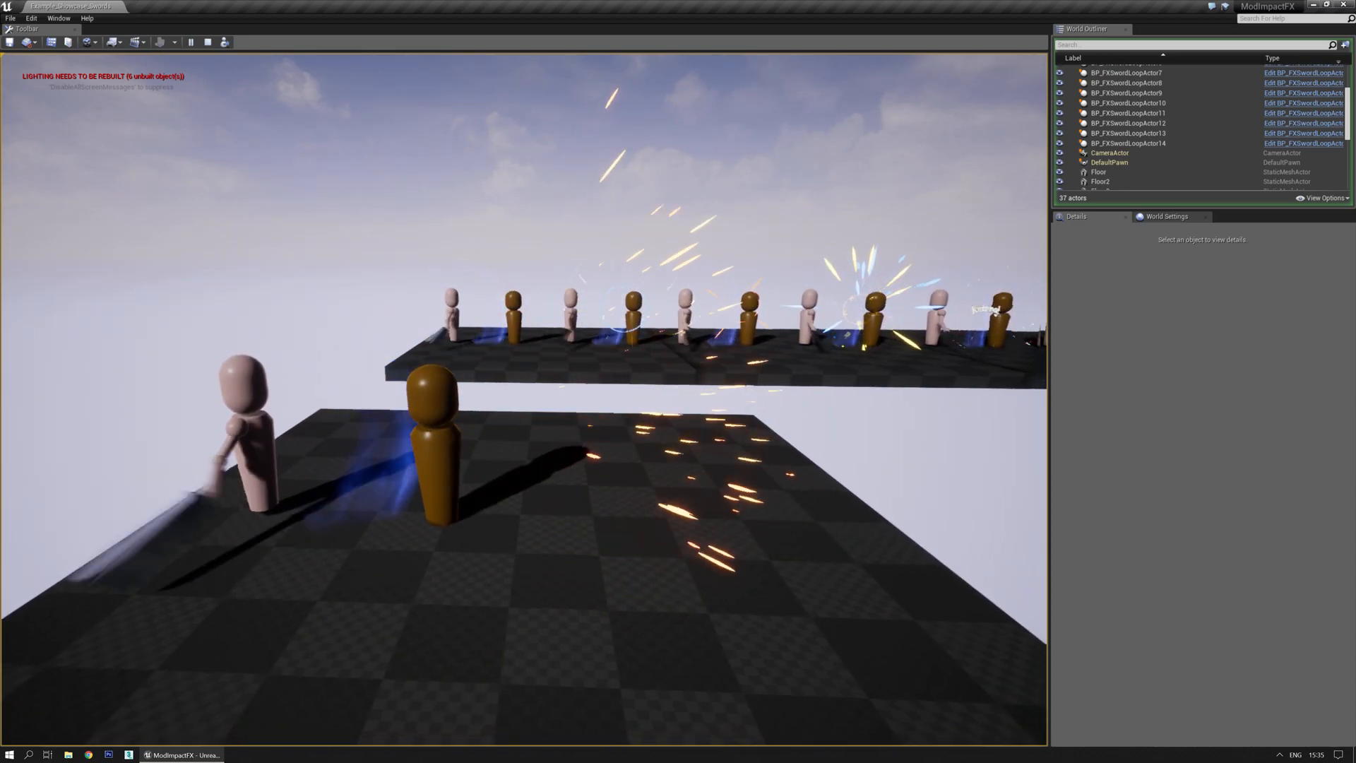
key("super")
left_click_drag(0, 76, 354, 74)
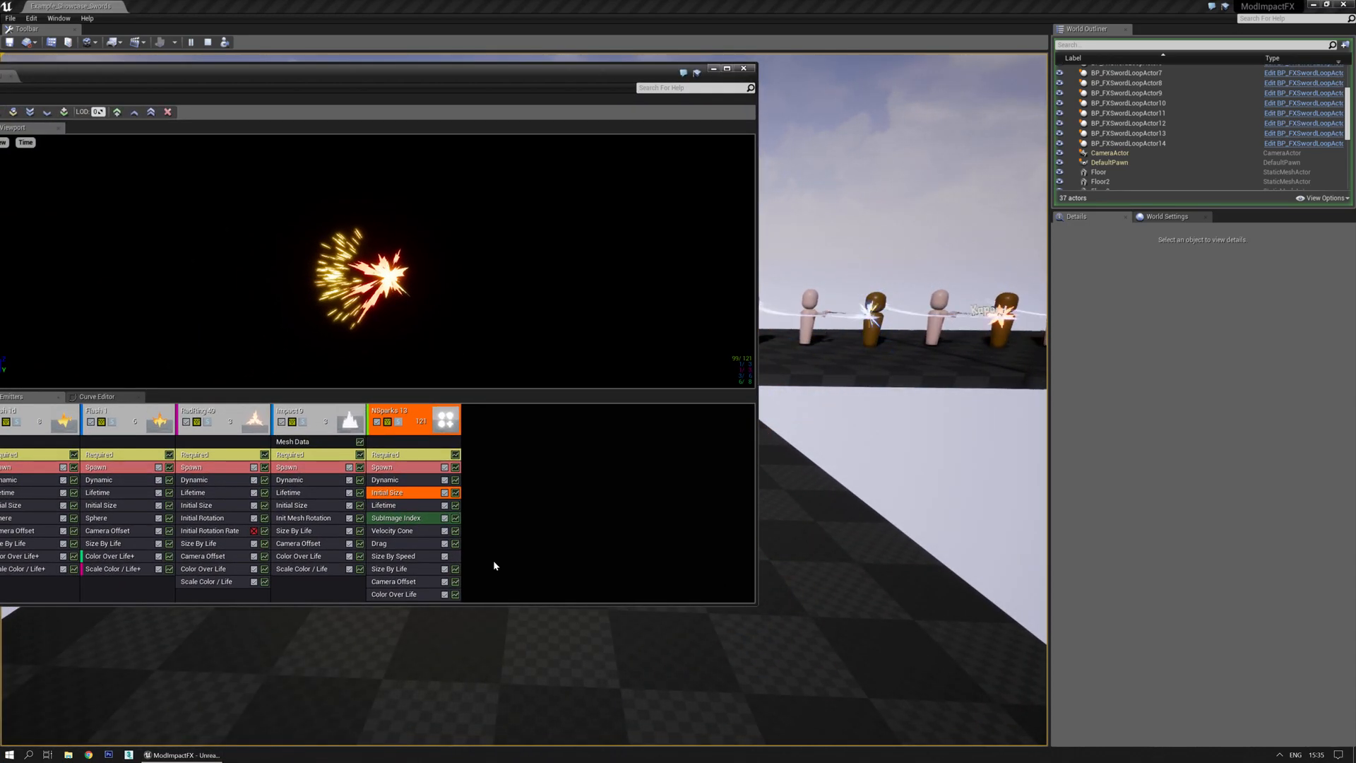
left_click_drag(245, 75, 628, 81)
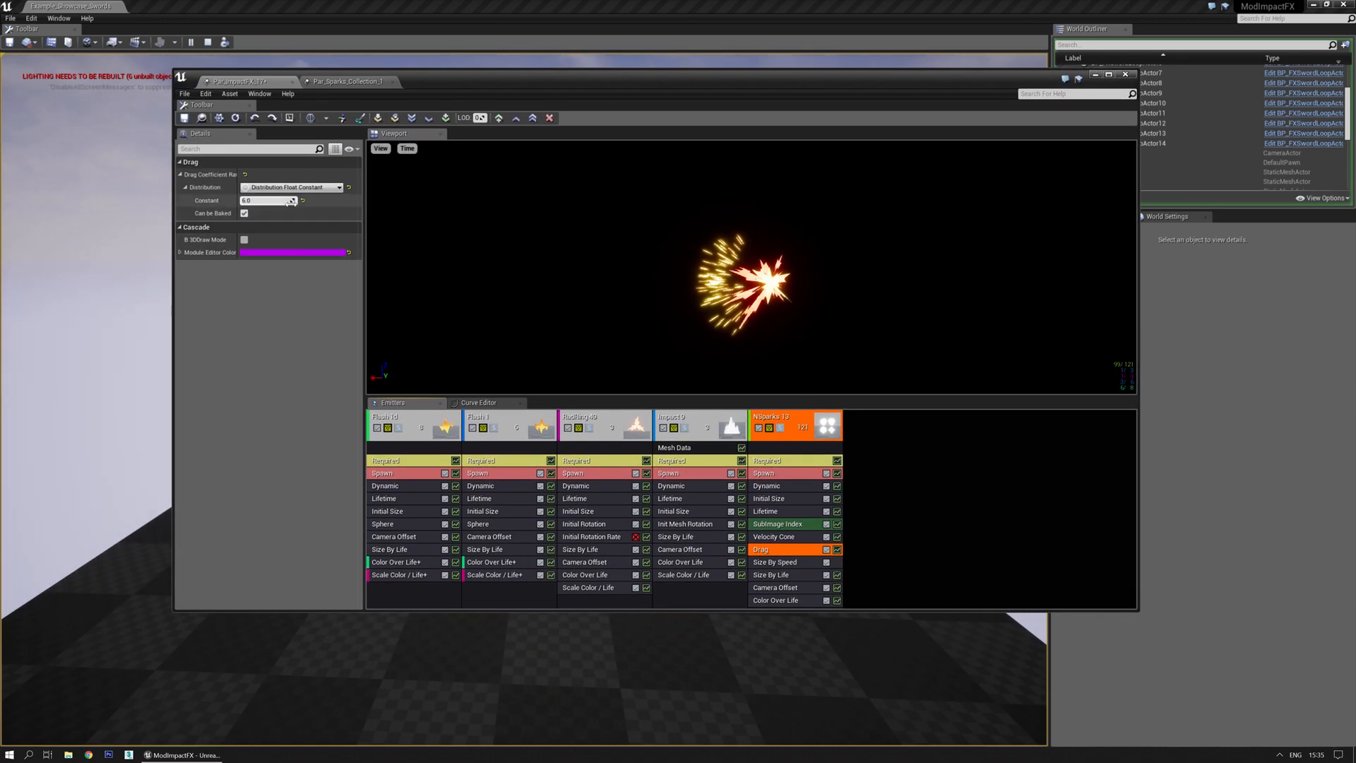
left_click(274, 200)
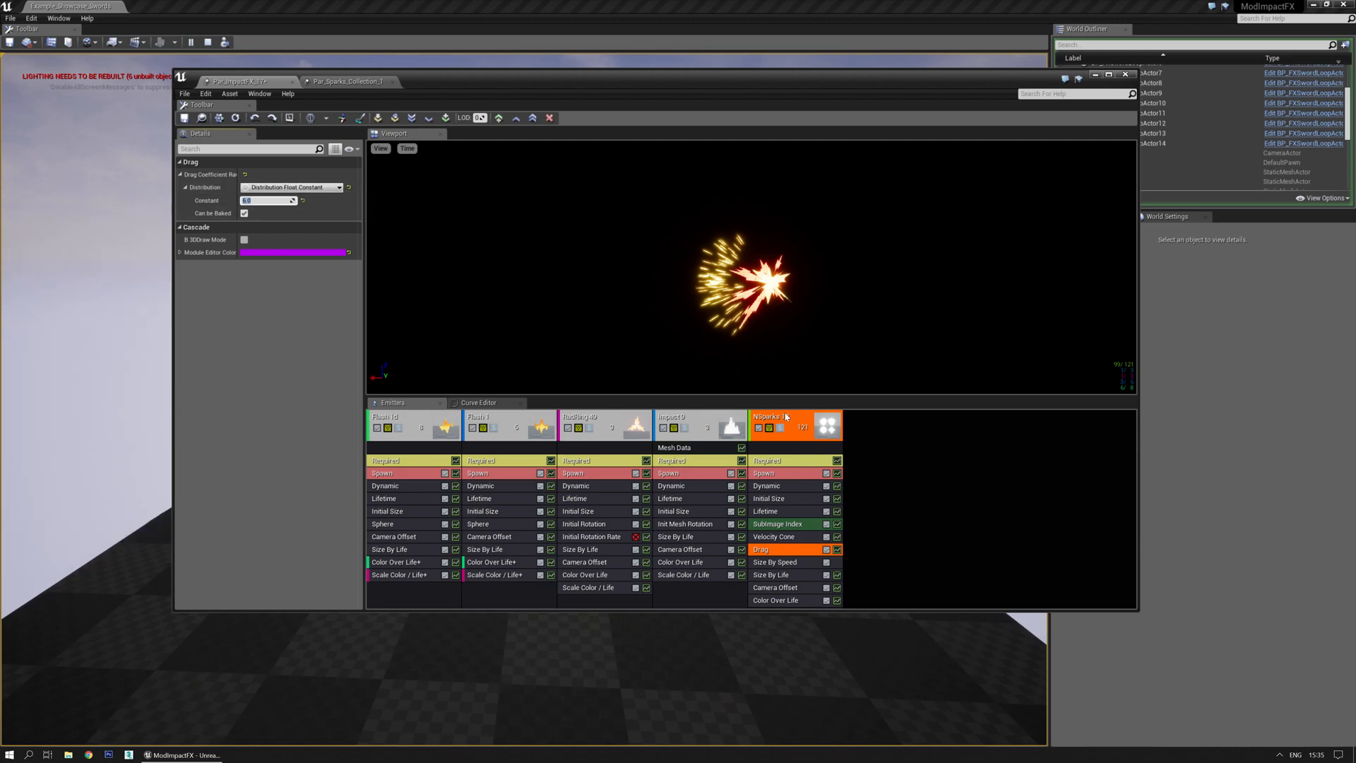
Add a Const Acceleration module to NSparks 13 with Z at -980, save the effect and check it in the running level.
left_click_drag(873, 393, 874, 297)
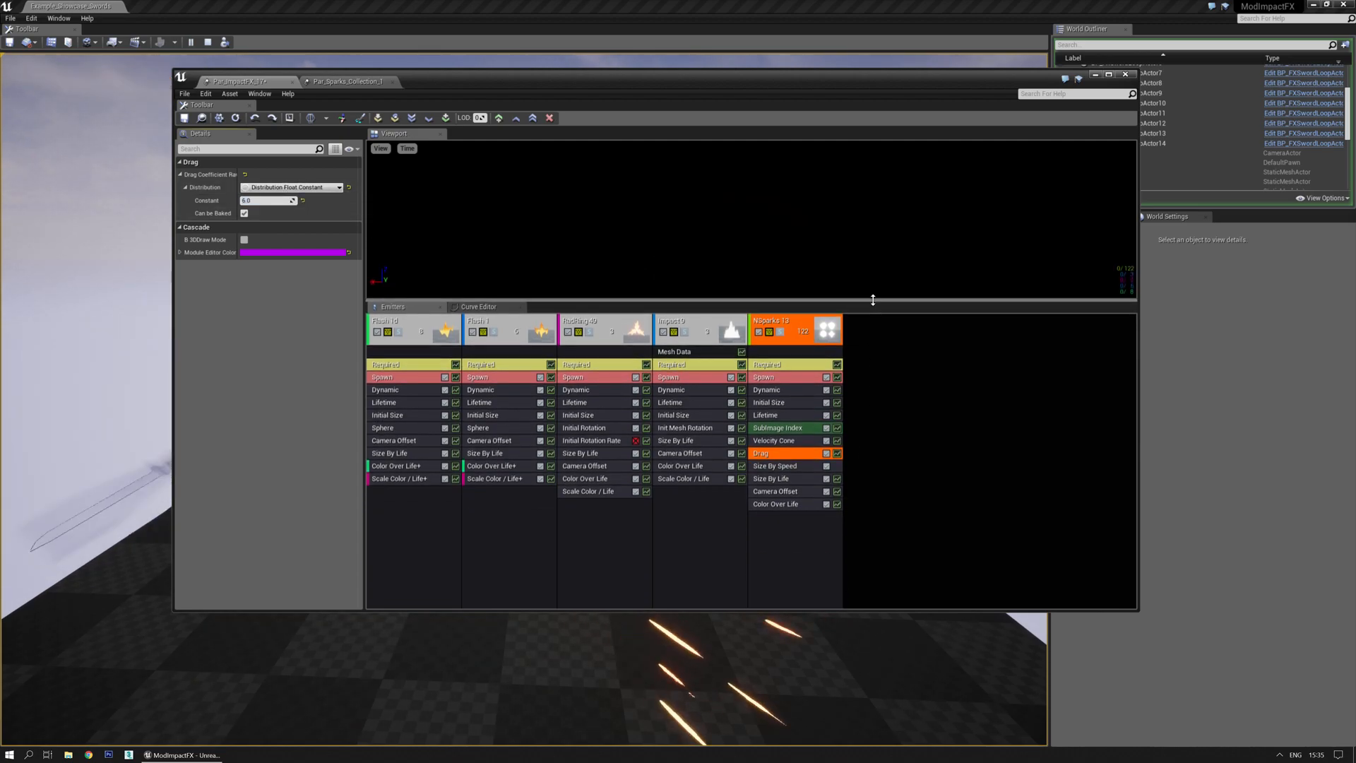
right_click(774, 524)
mouse_move(802, 321)
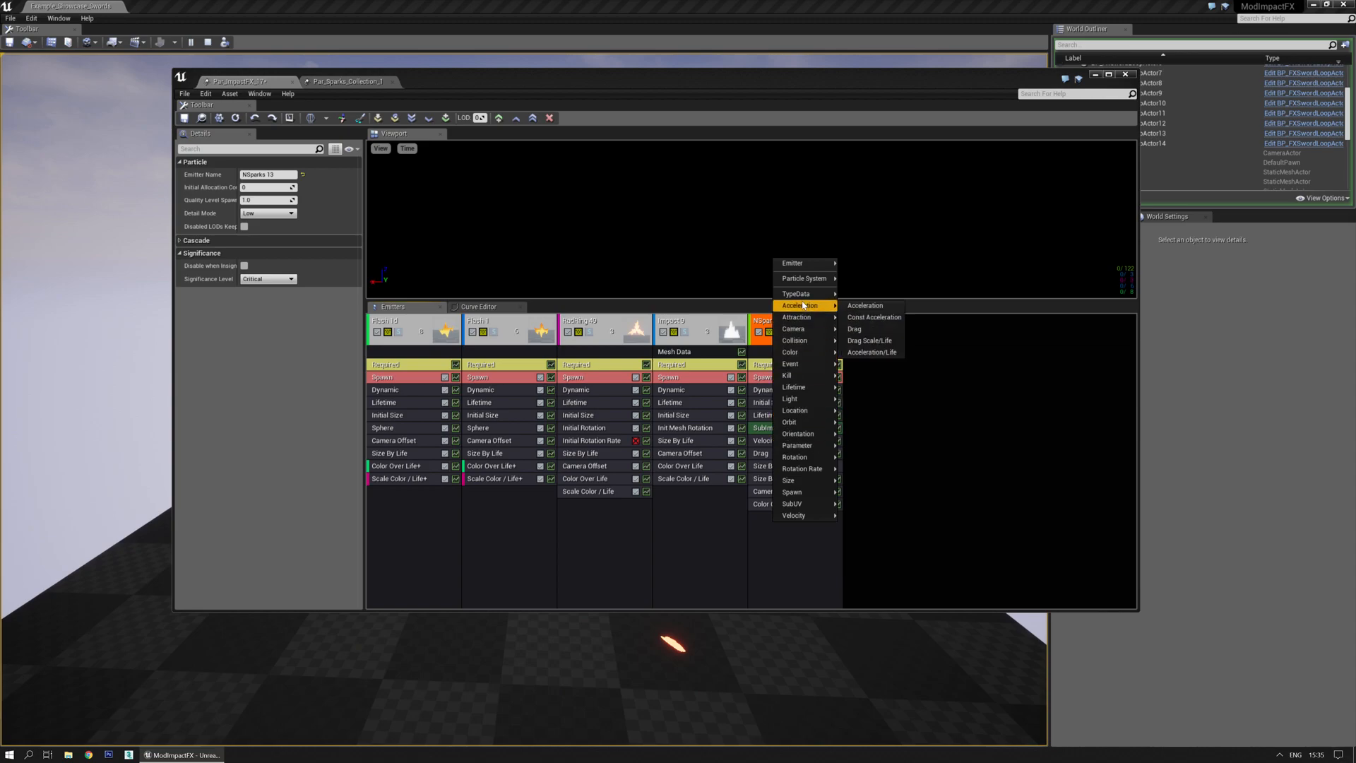
left_click(870, 318)
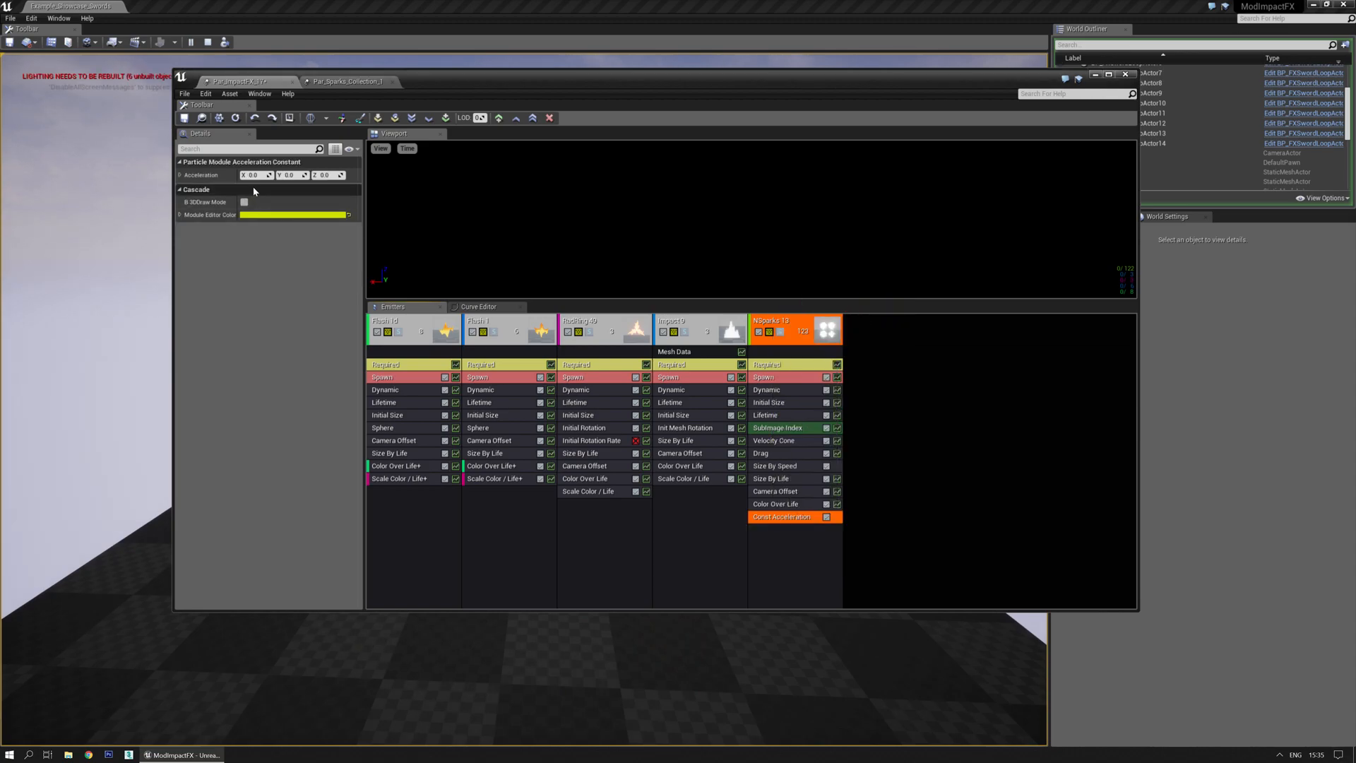
left_click(329, 175)
type("-98")
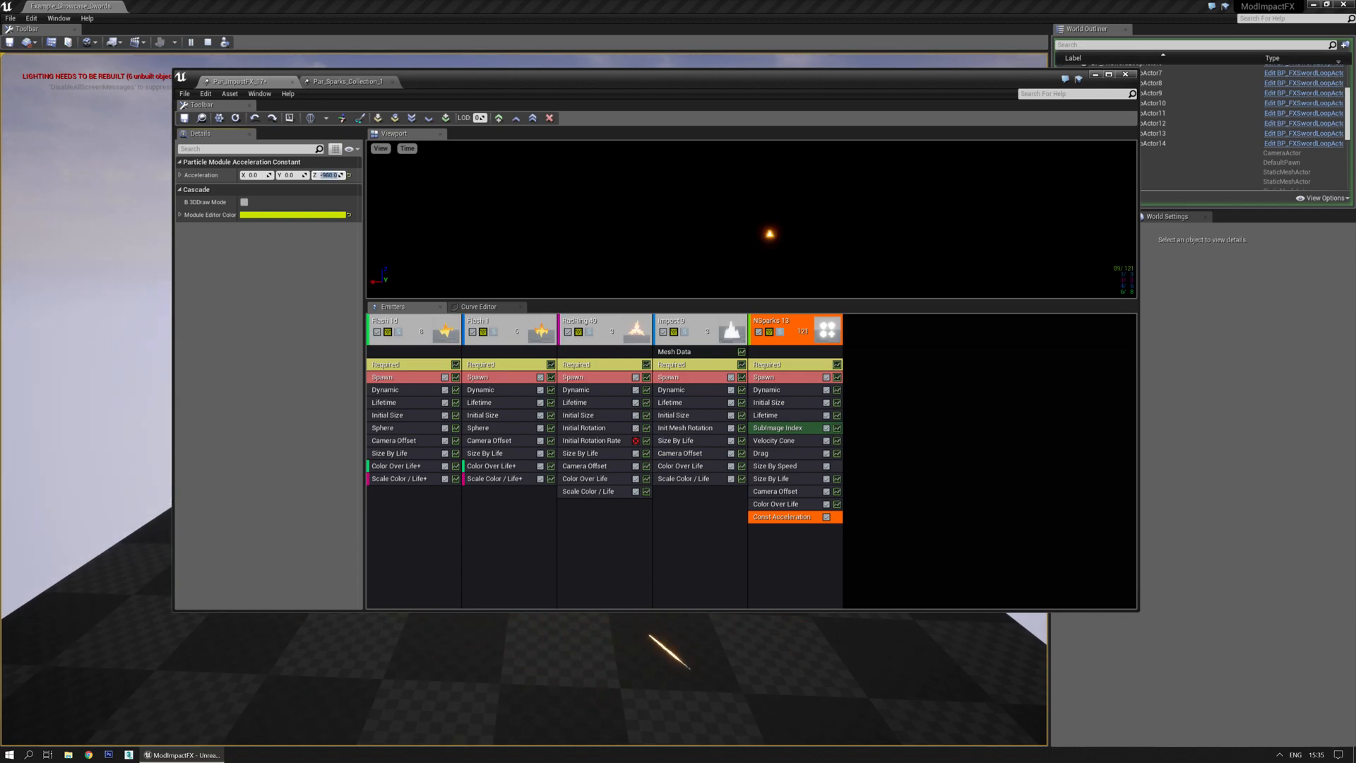
left_click(186, 120)
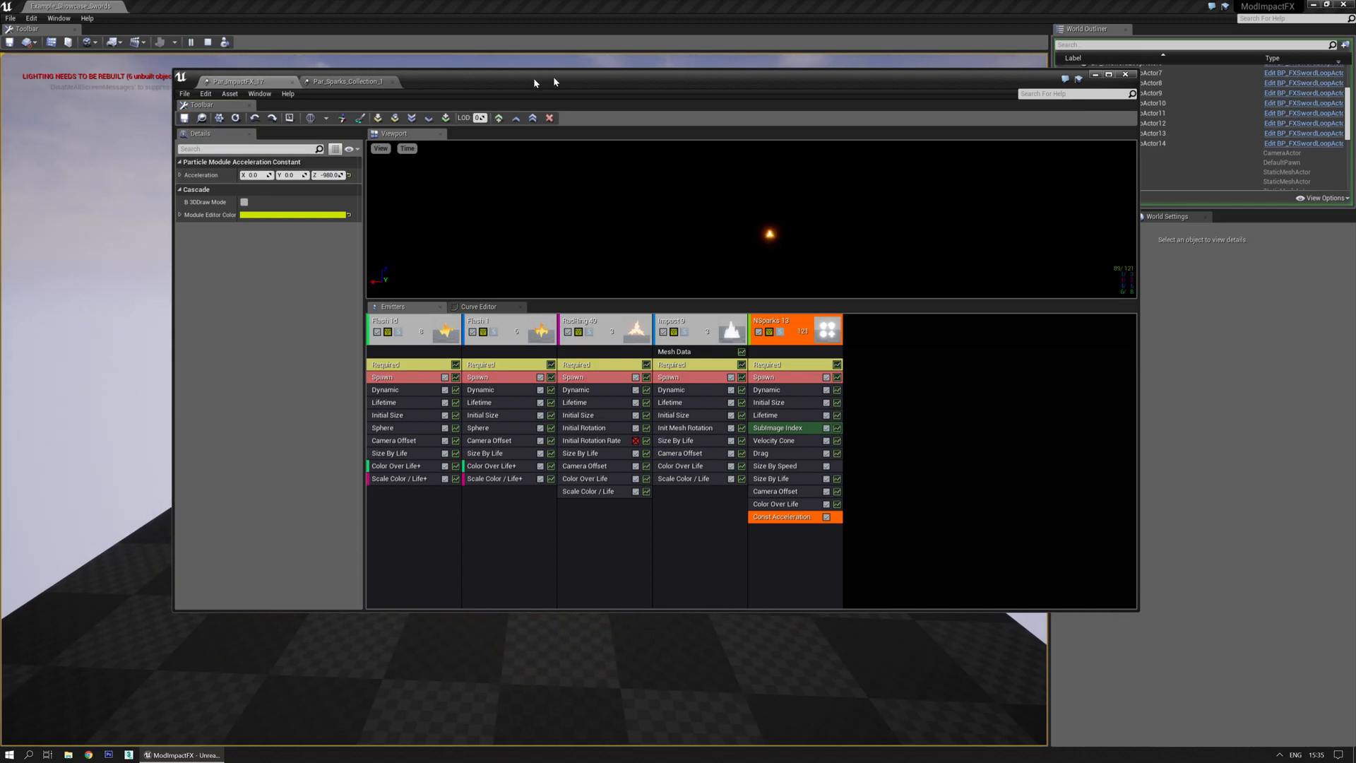
left_click(553, 42)
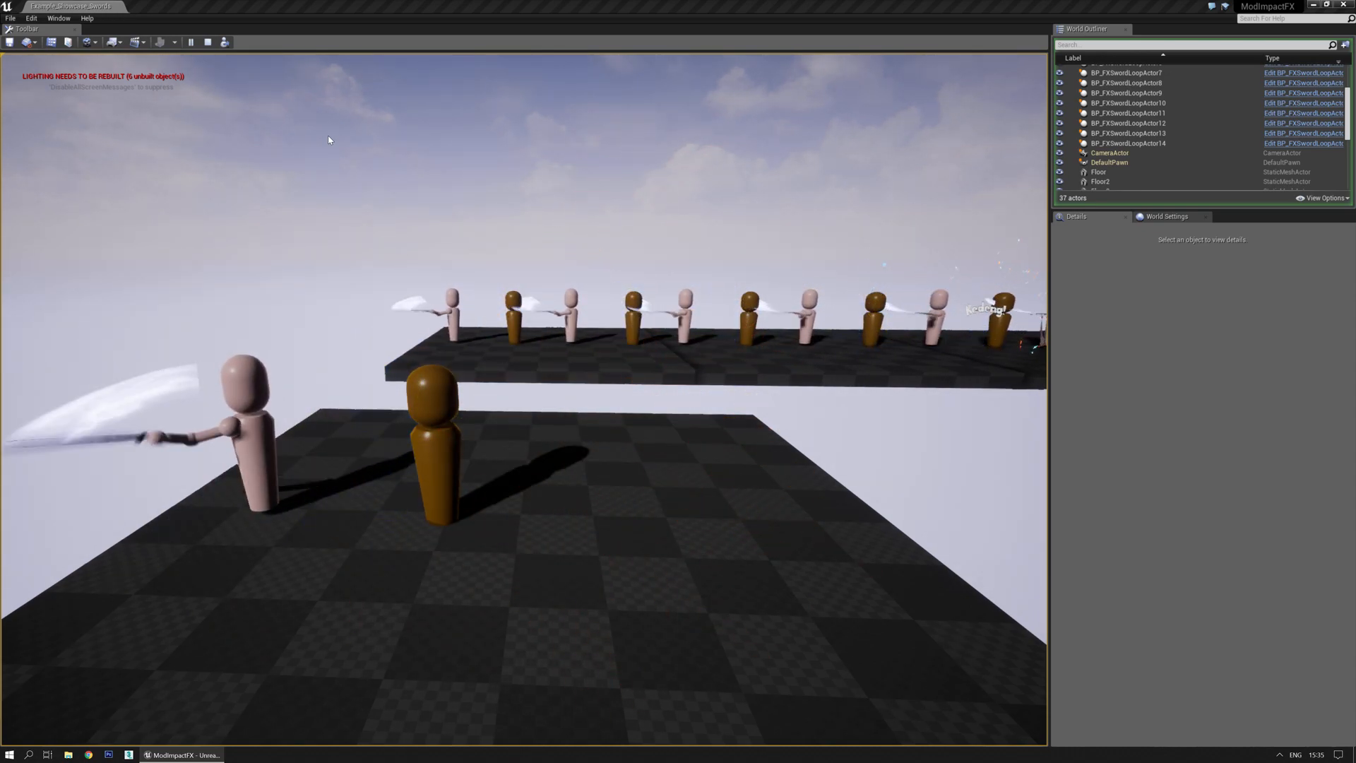
Add an Actor Collision module to NSparks 13 with a Damping Factor maximum of 0.3 and minimum of 1.0 on all axes.
left_click_drag(0, 129, 831, 123)
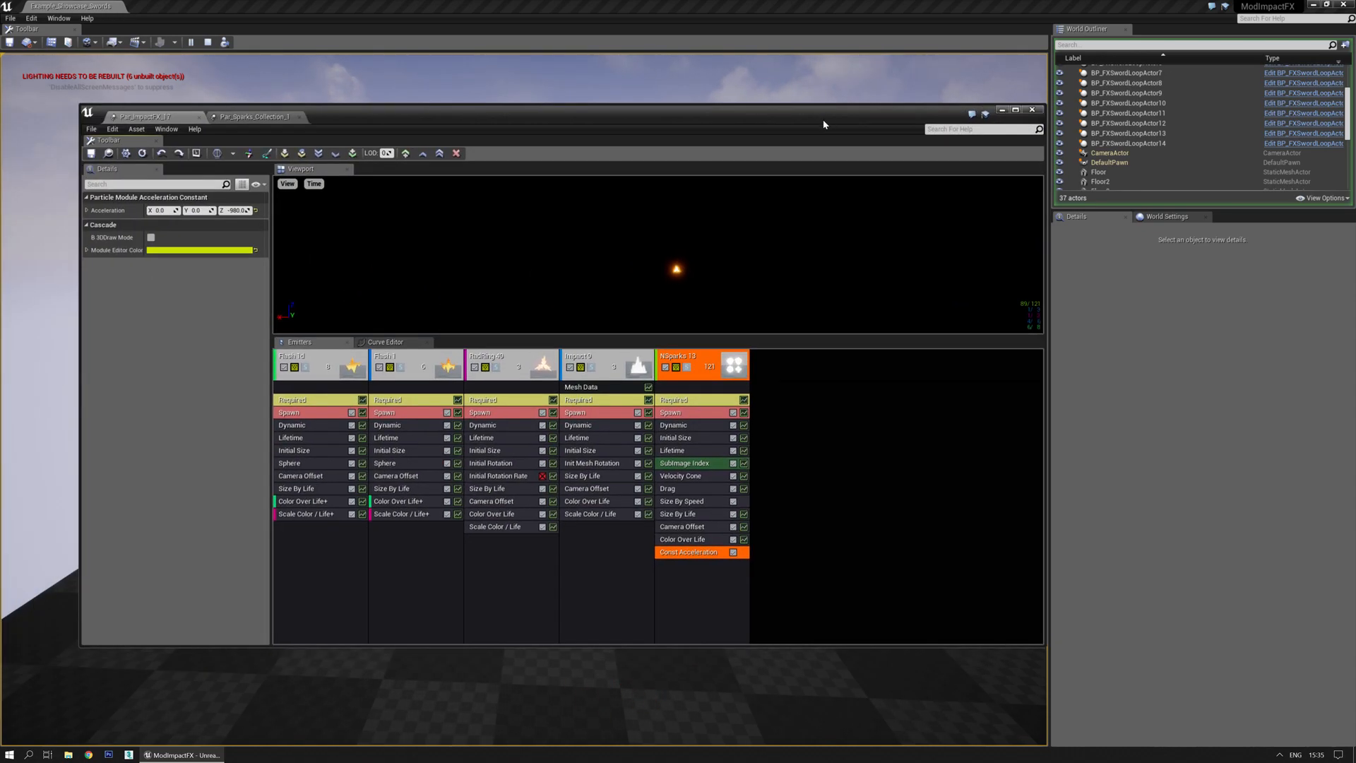
right_click(689, 569)
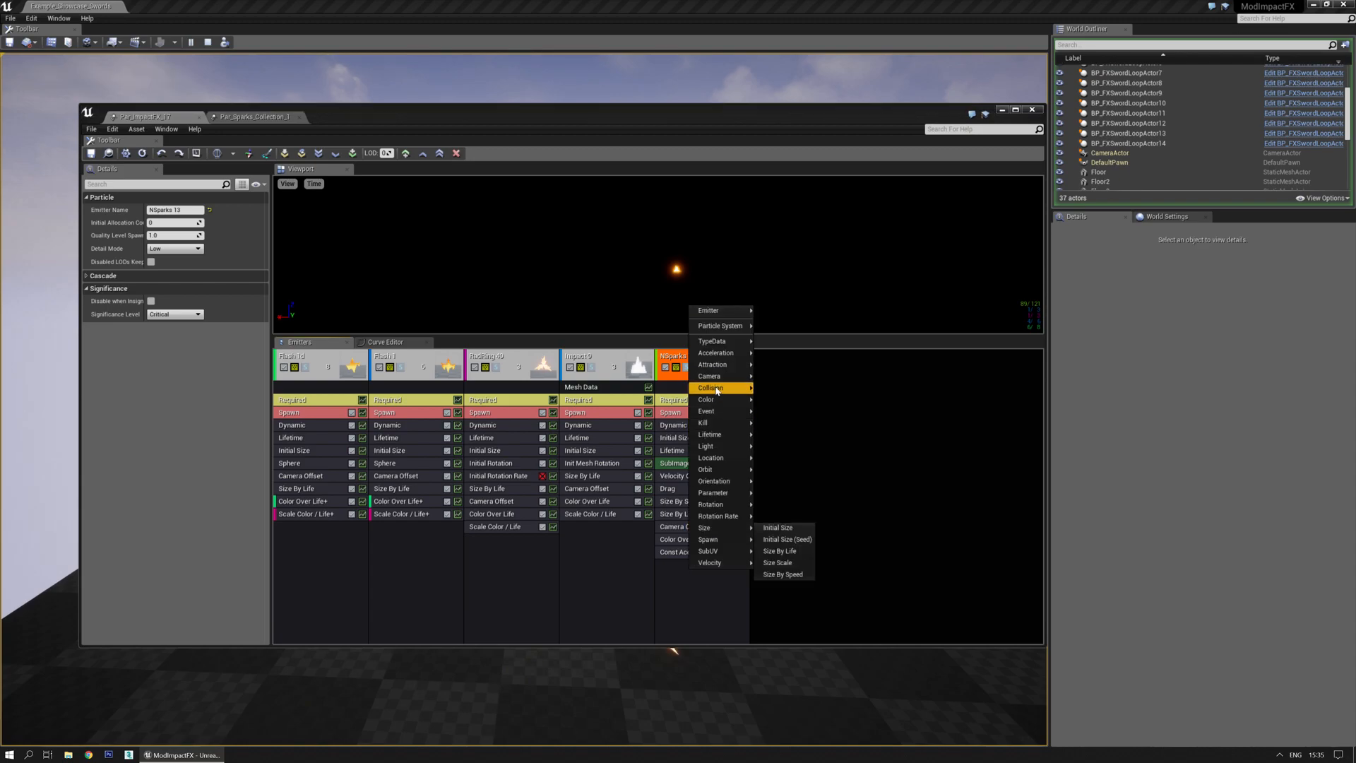
left_click(780, 388)
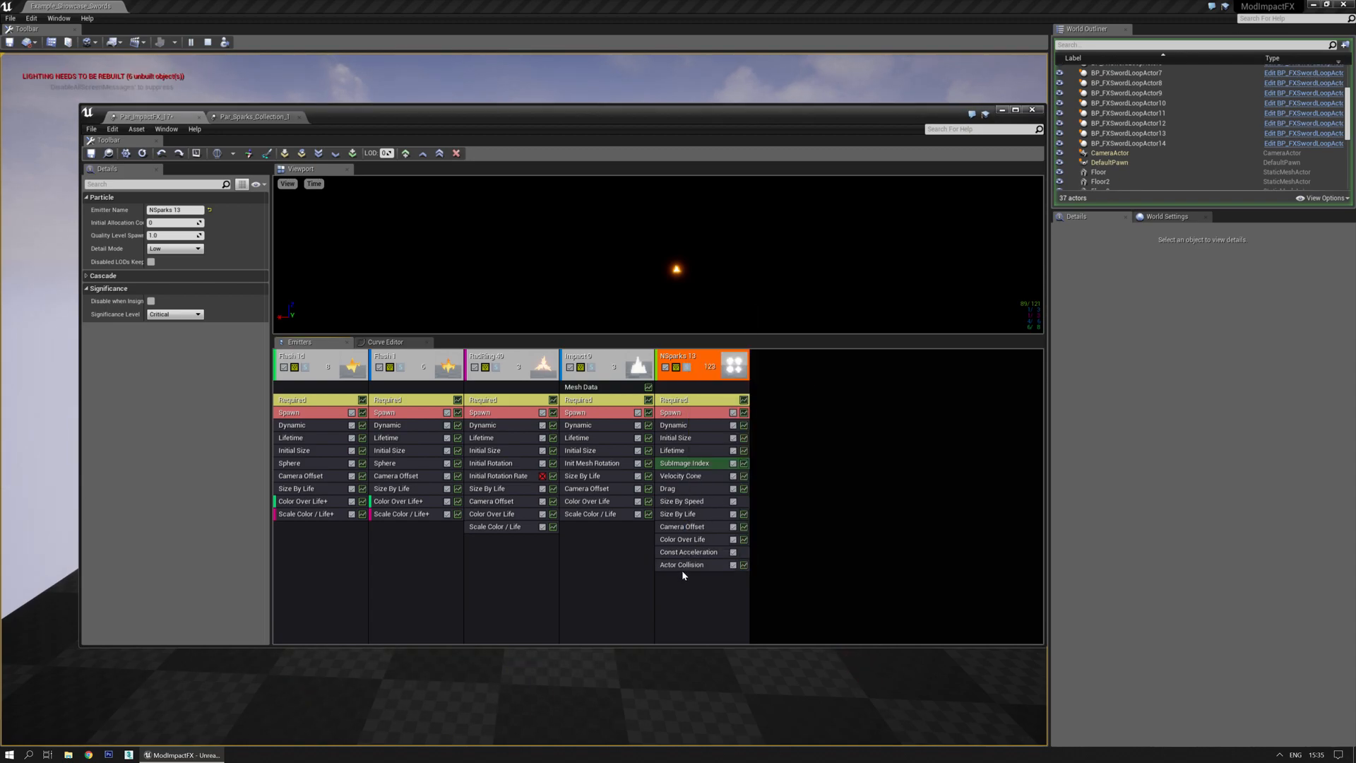
left_click(682, 565)
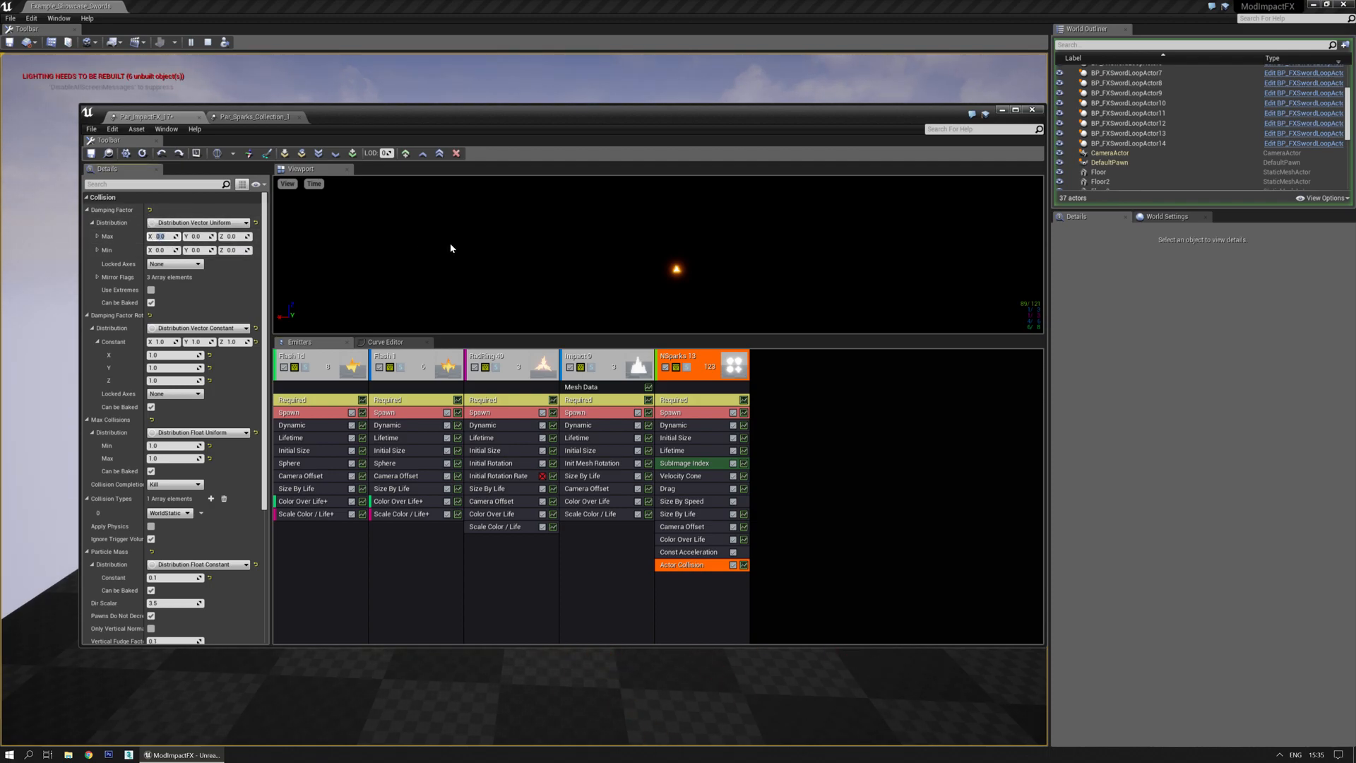
type("3")
key("Tab")
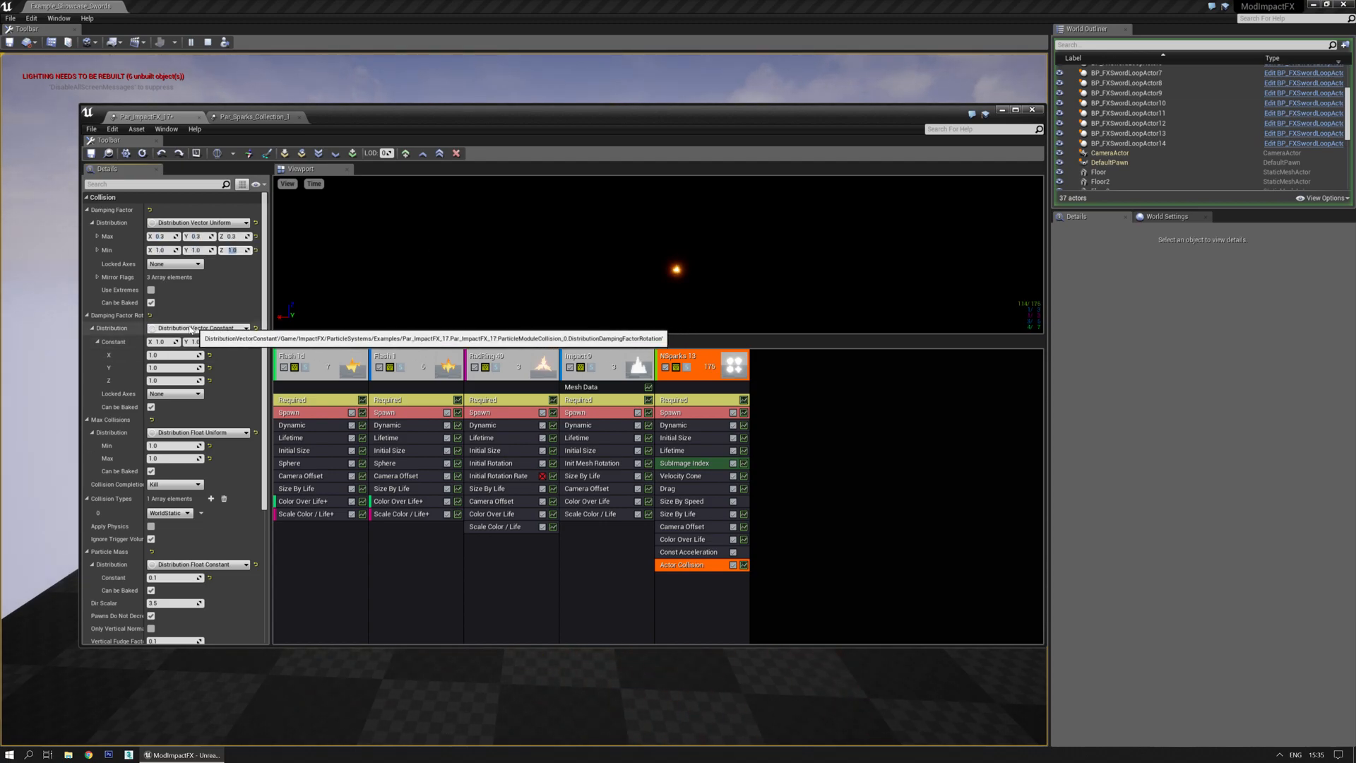
Set the collision completion option to Freeze and Max Collisions to a minimum of 2 and a maximum of 3.
left_click(168, 485)
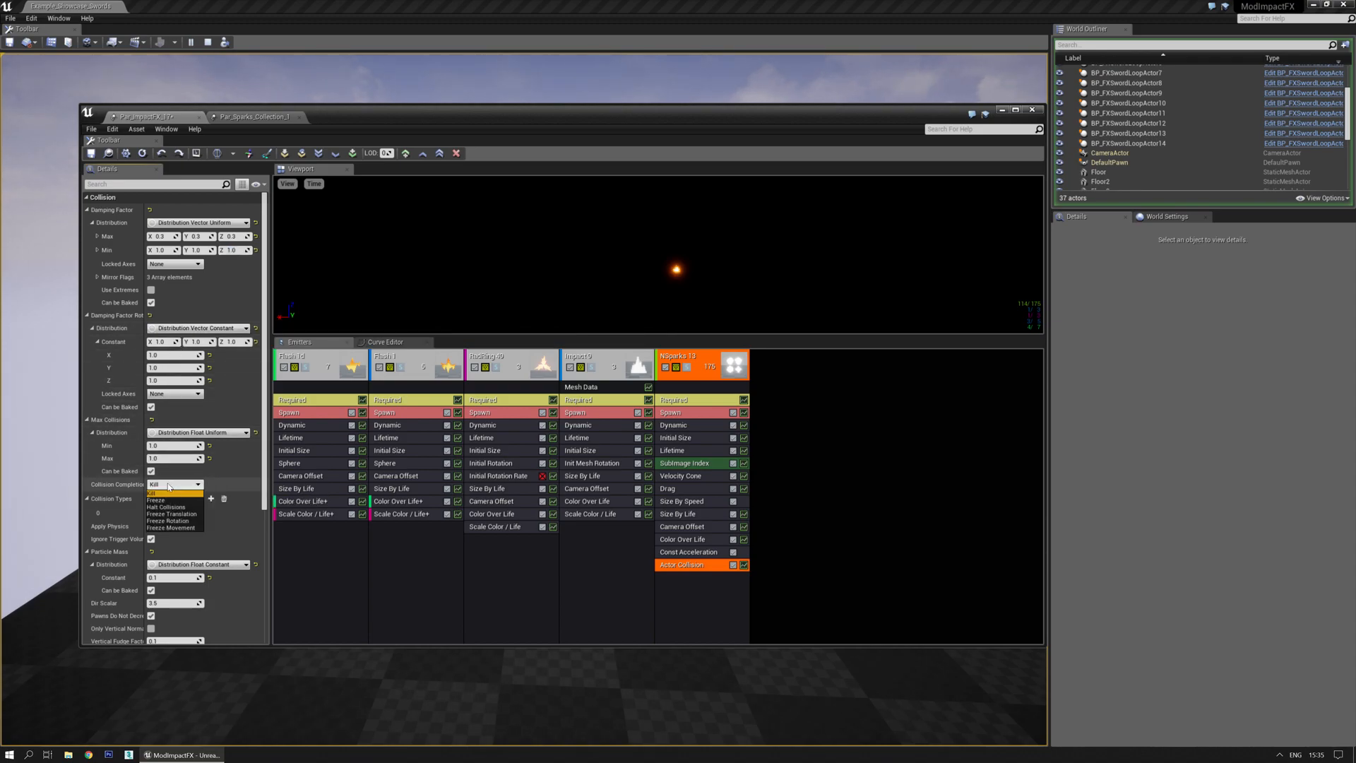
left_click(170, 500)
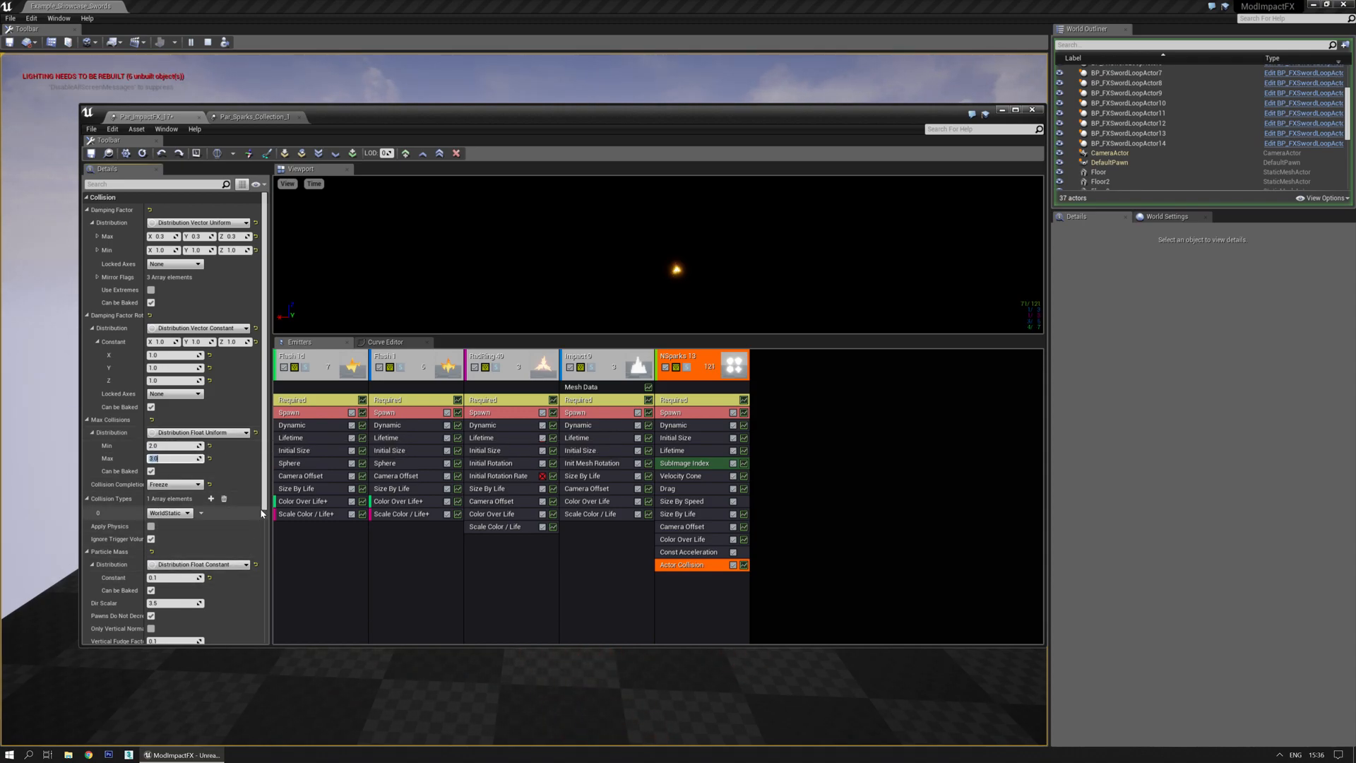
scroll(212, 526, "down", 5)
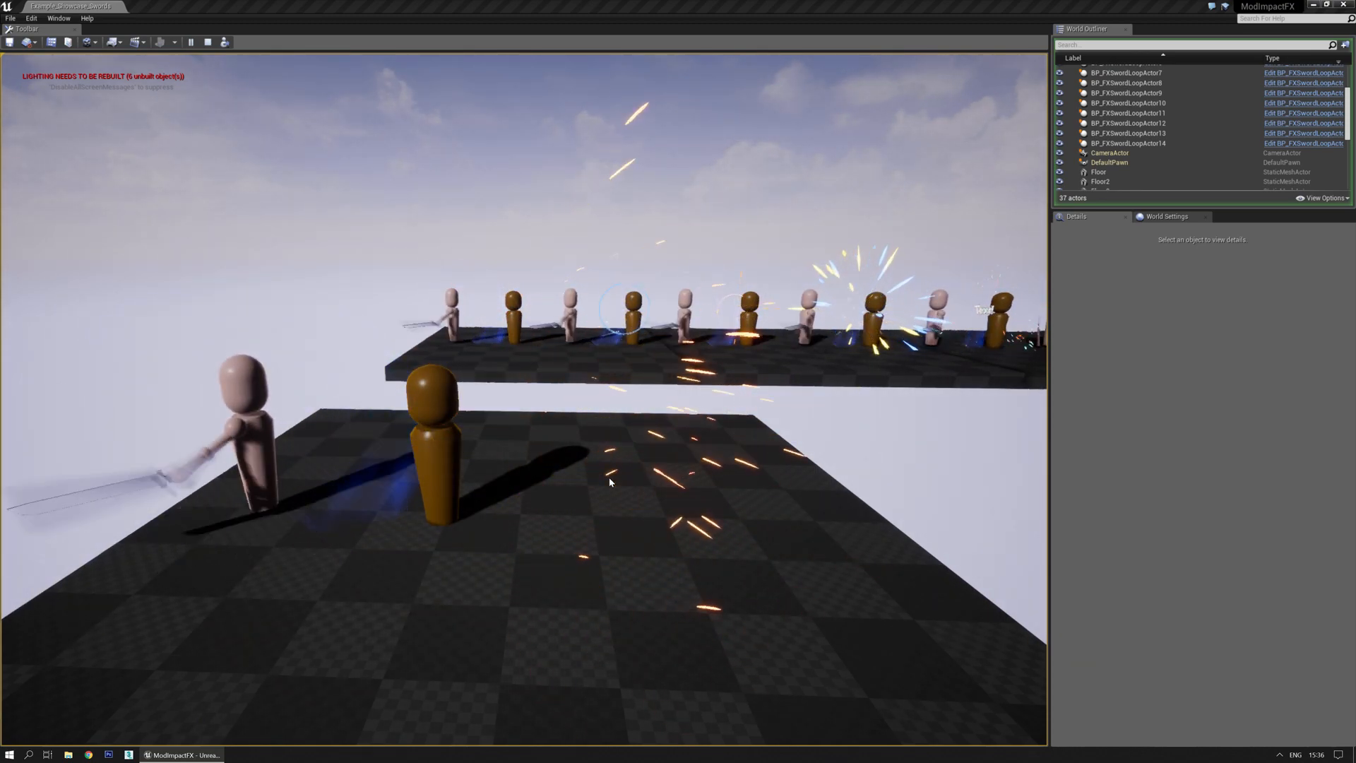
Narrow the effect editor so the running level shows beside it, and set the Actor Collision Delay Amount to 0.4.
left_click_drag(0, 178, 1032, 72)
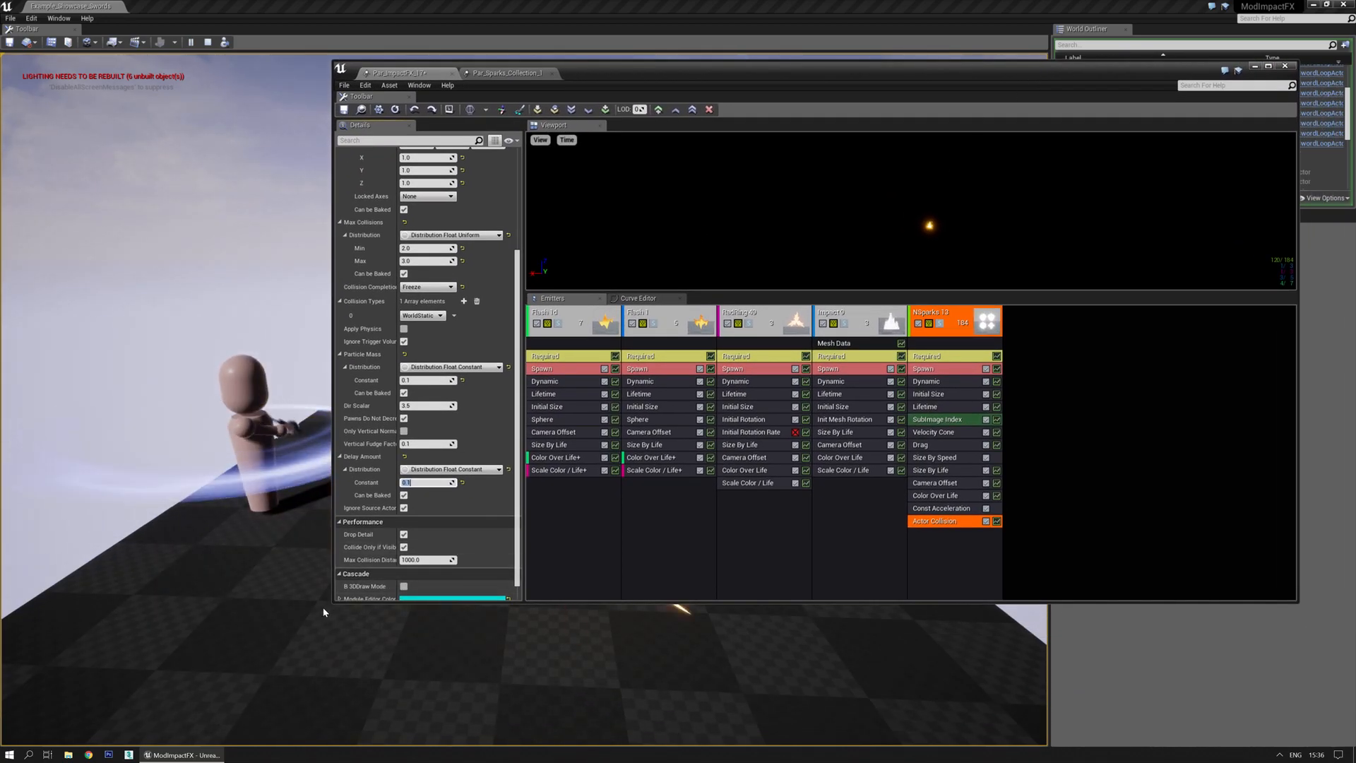
left_click_drag(329, 604, 652, 616)
type("0")
key("Return")
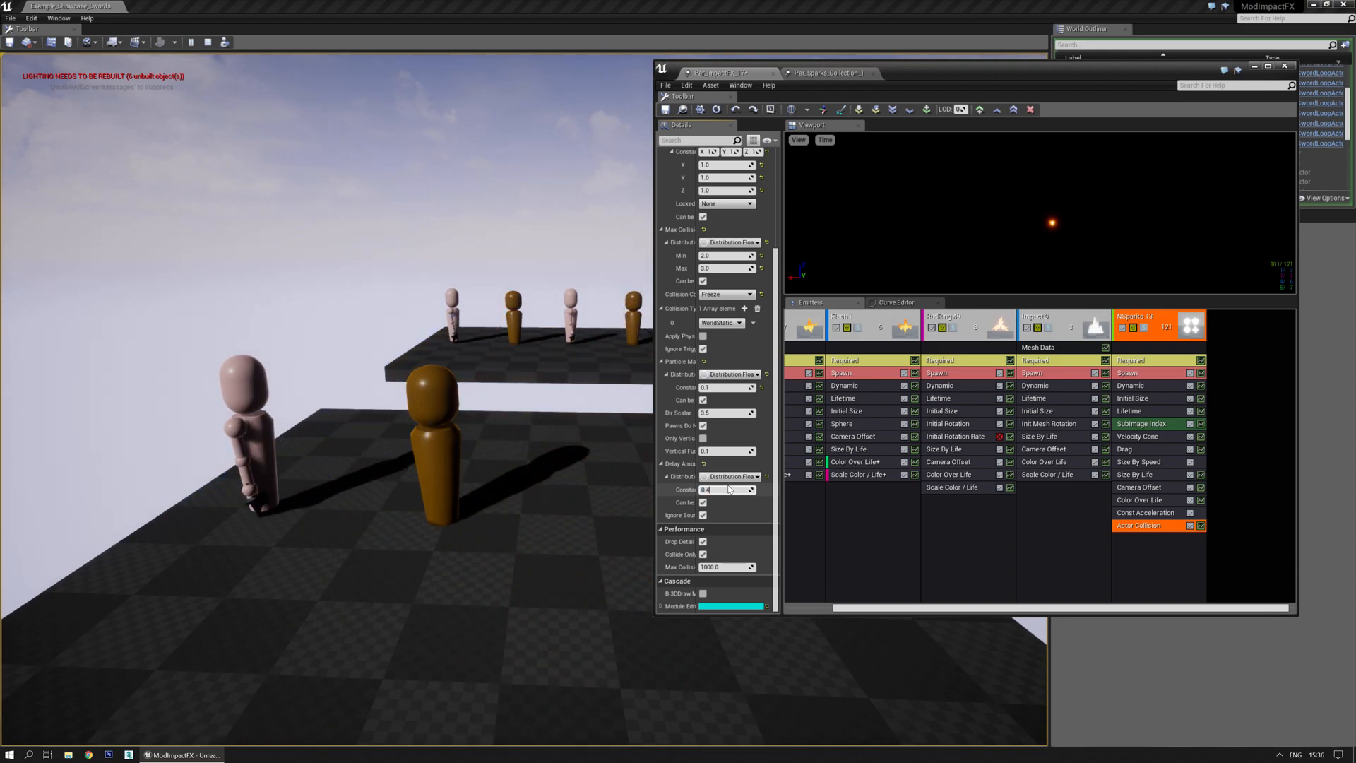
type(".4")
key("Return")
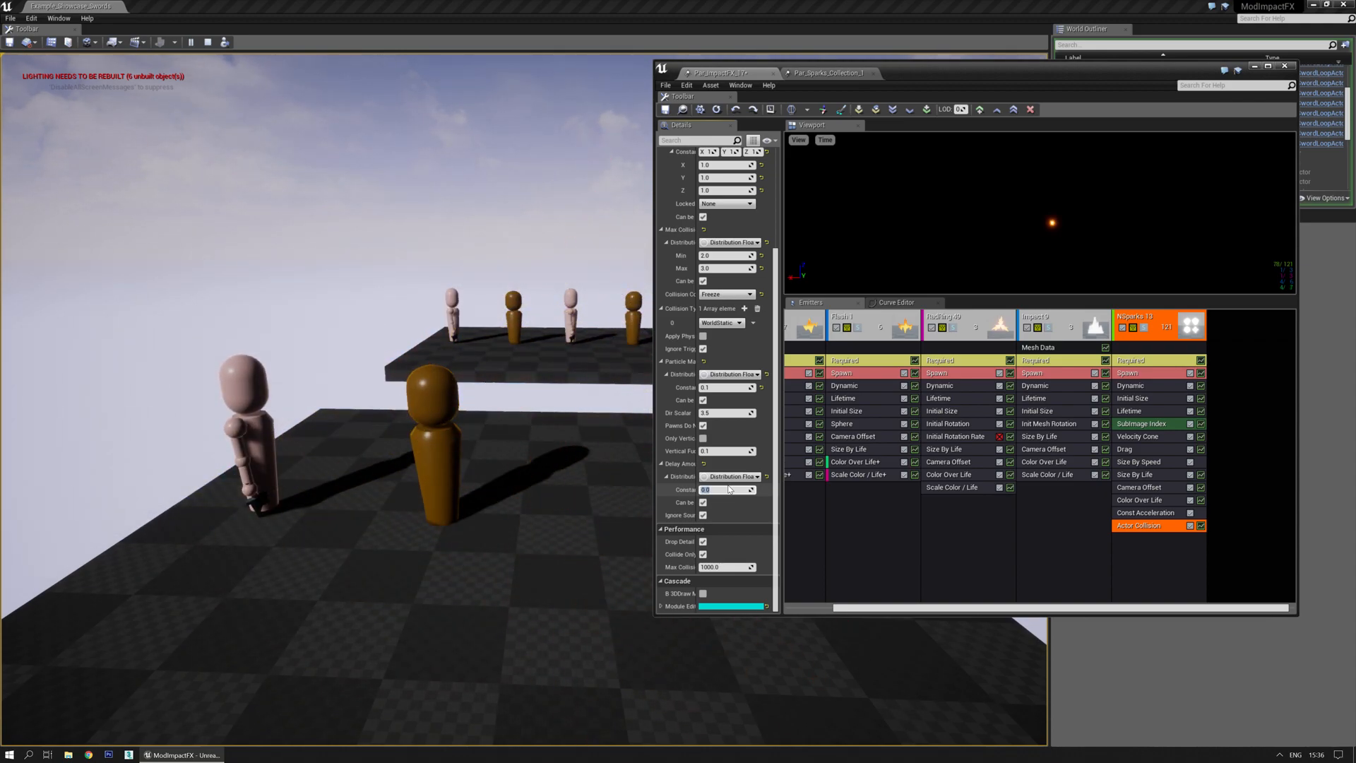
Try several Actor Collision delays against the running level and set the Delay Amount constant to 0.05.
type("1")
key("Return")
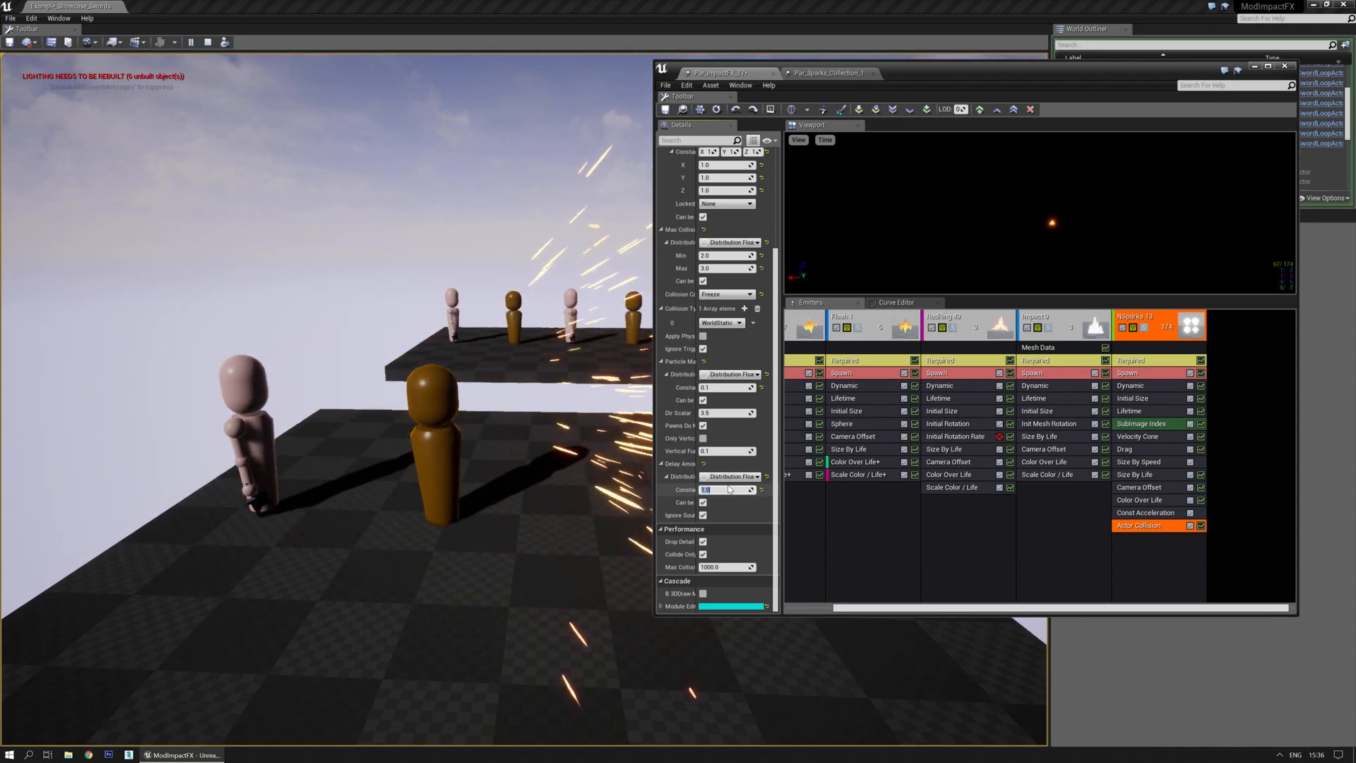
type(".1")
key("Return")
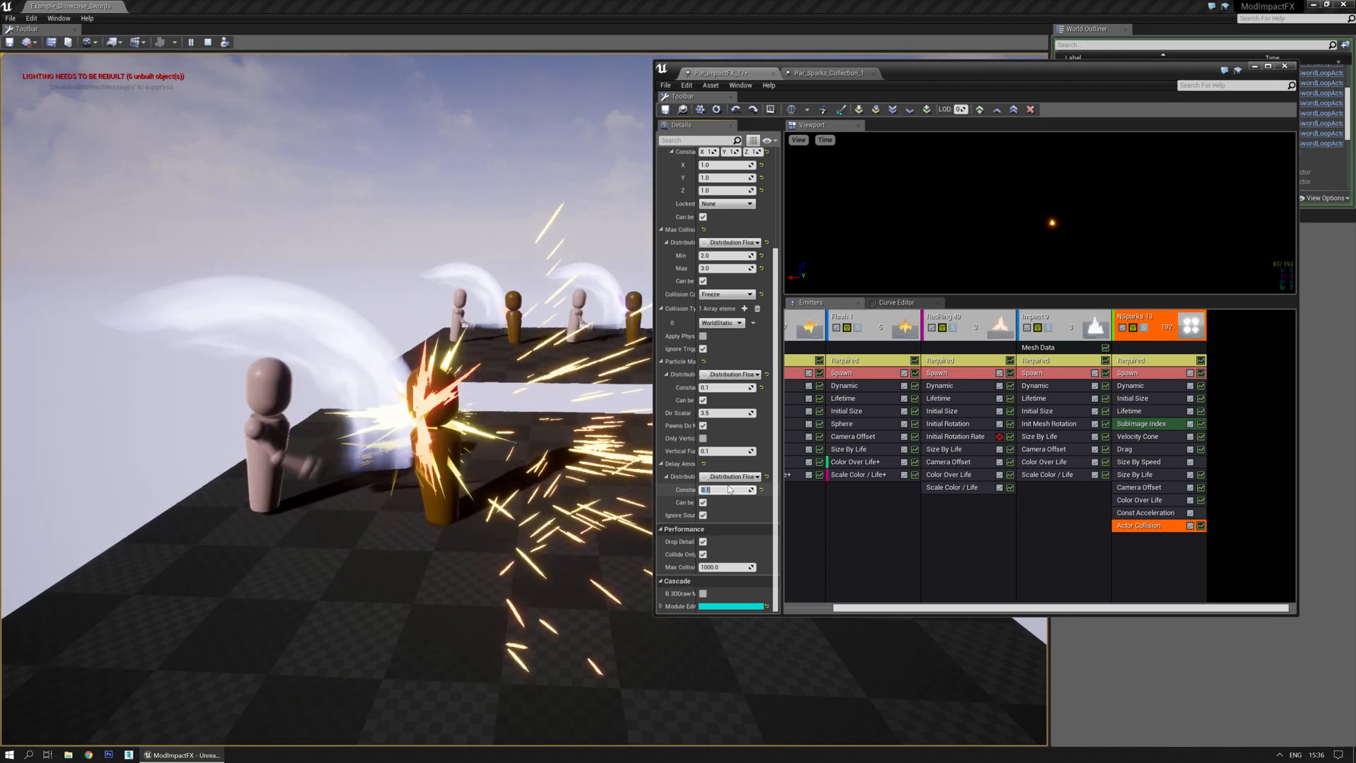
type("0.0")
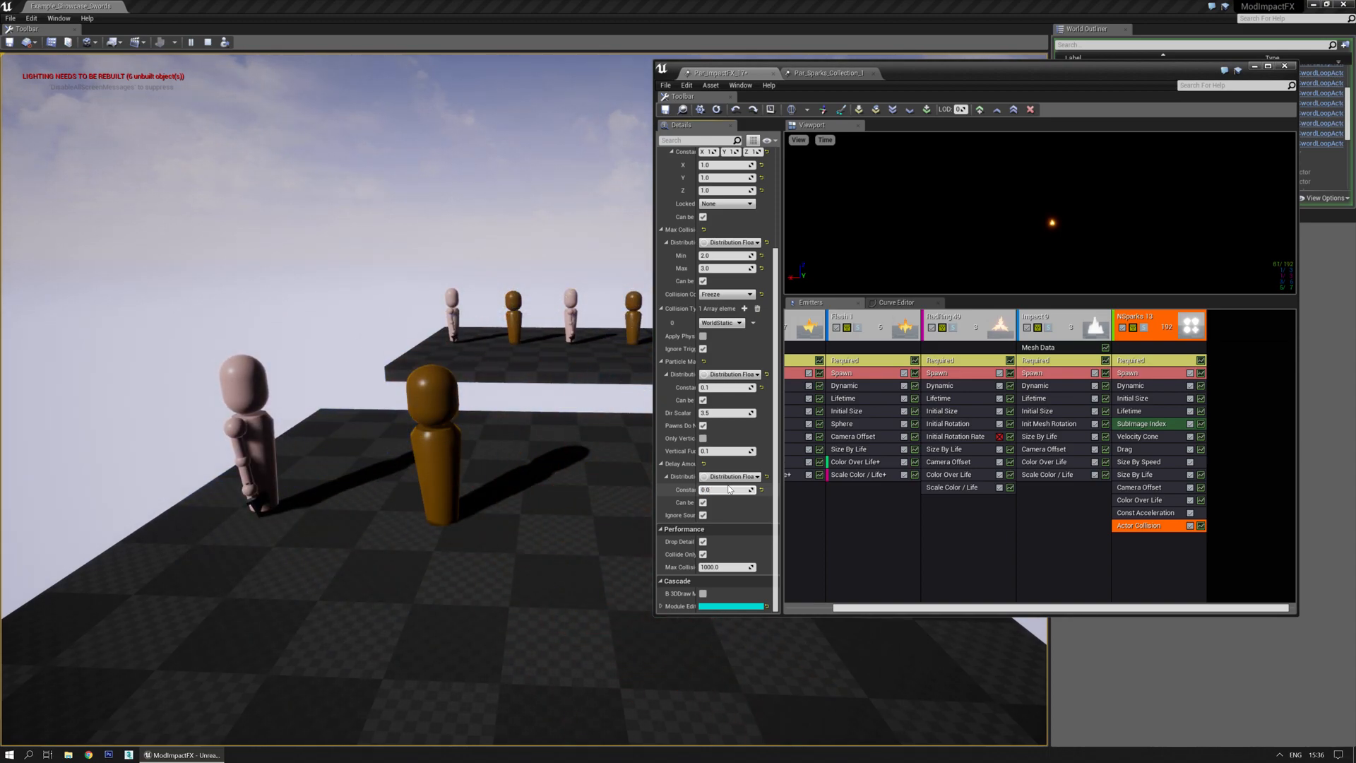
type("5")
key("Return")
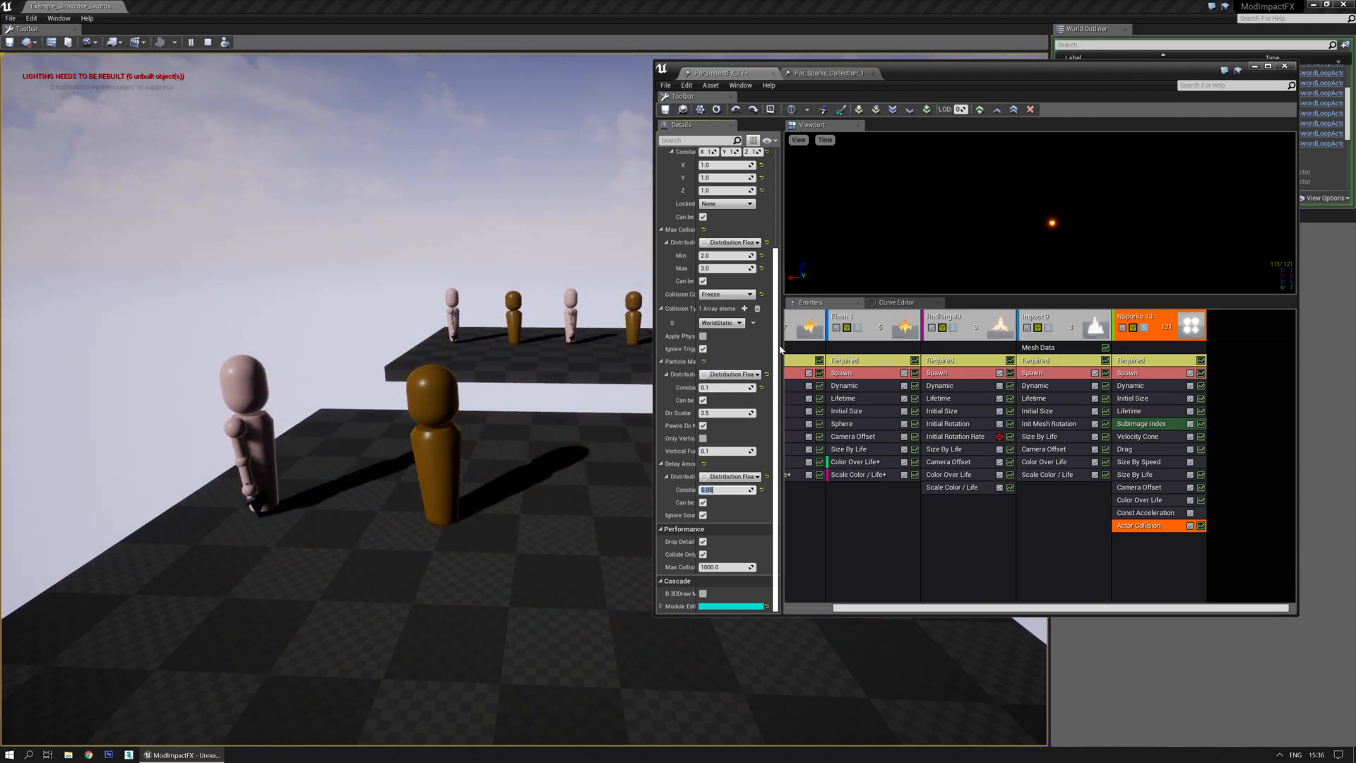
Widen the module properties and try a Damping Factor maximum of 10 on all axes of the Actor Collision module.
left_click_drag(776, 429, 790, 329)
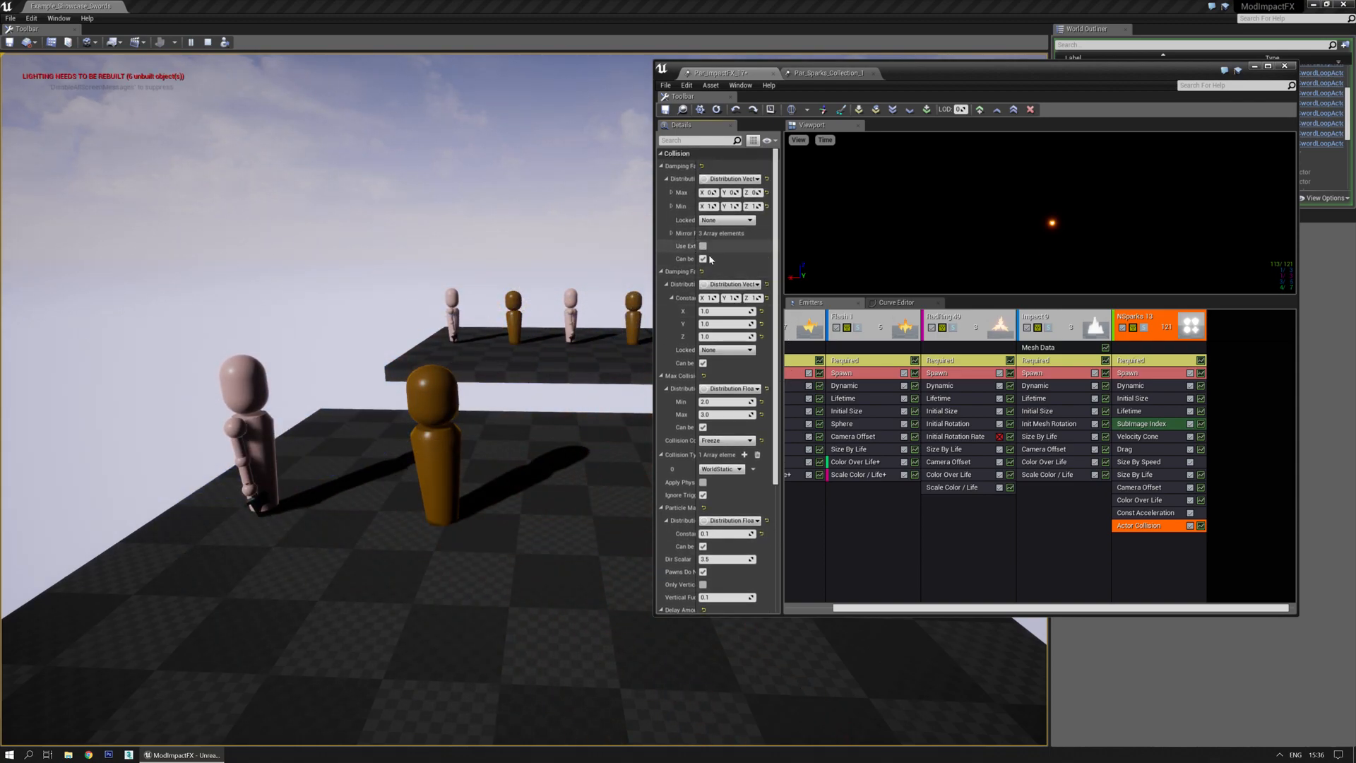
left_click_drag(775, 256, 908, 236)
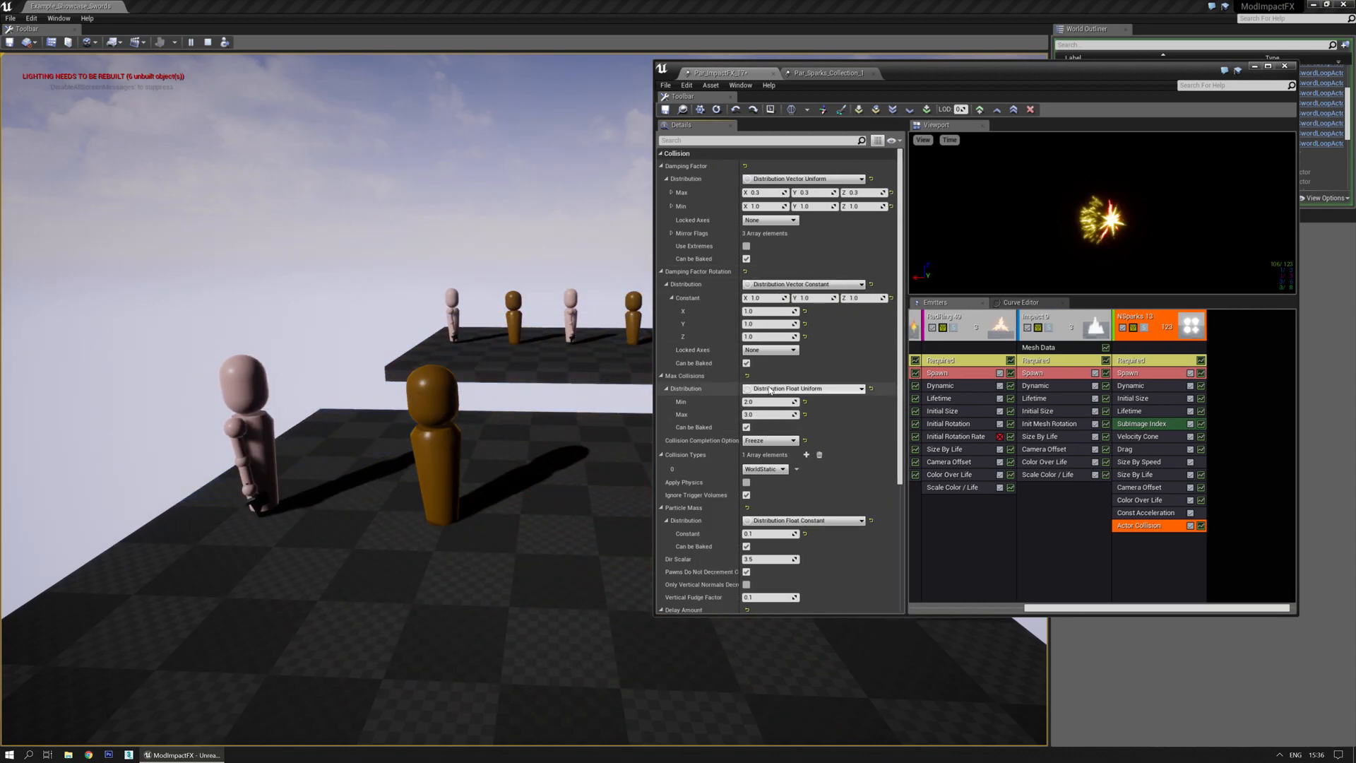
left_click(761, 193)
type("10")
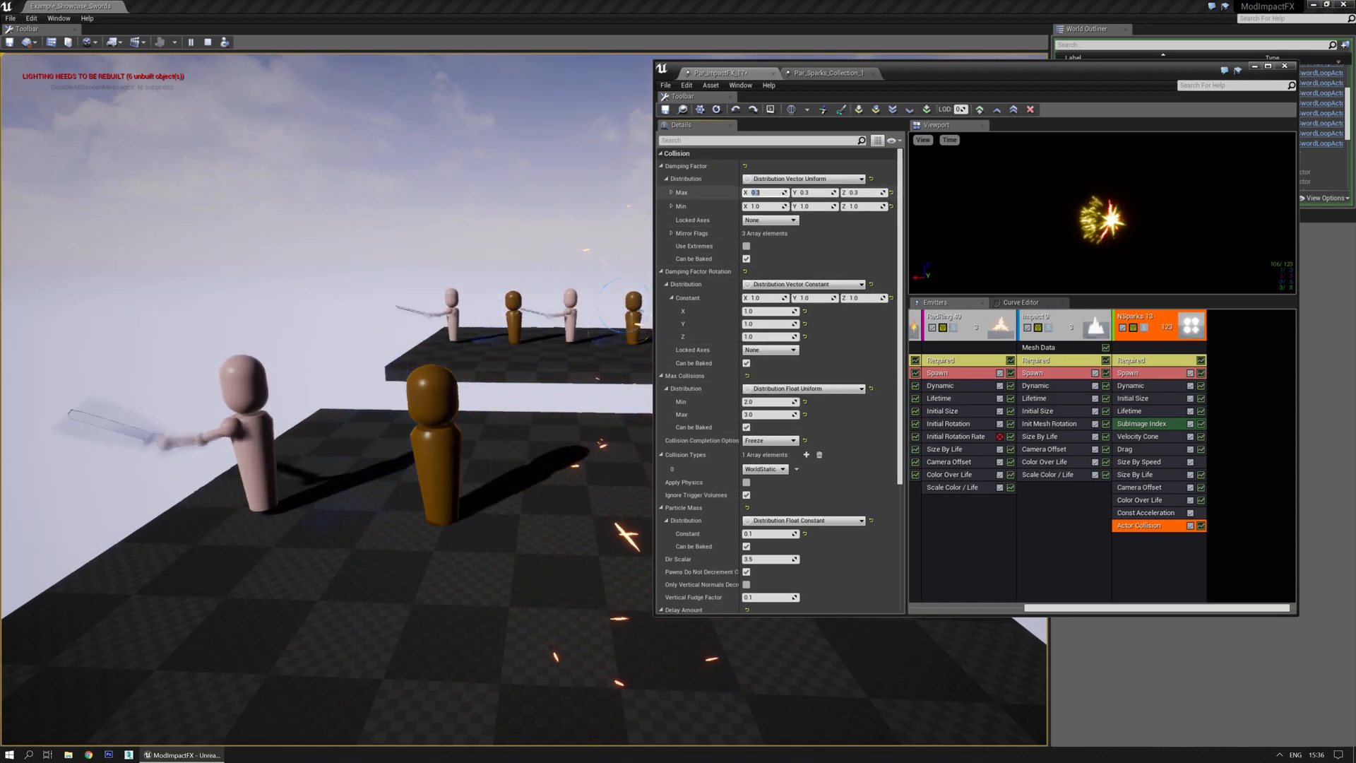
key("Return")
type("10")
key("Tab")
type("10")
key("Return")
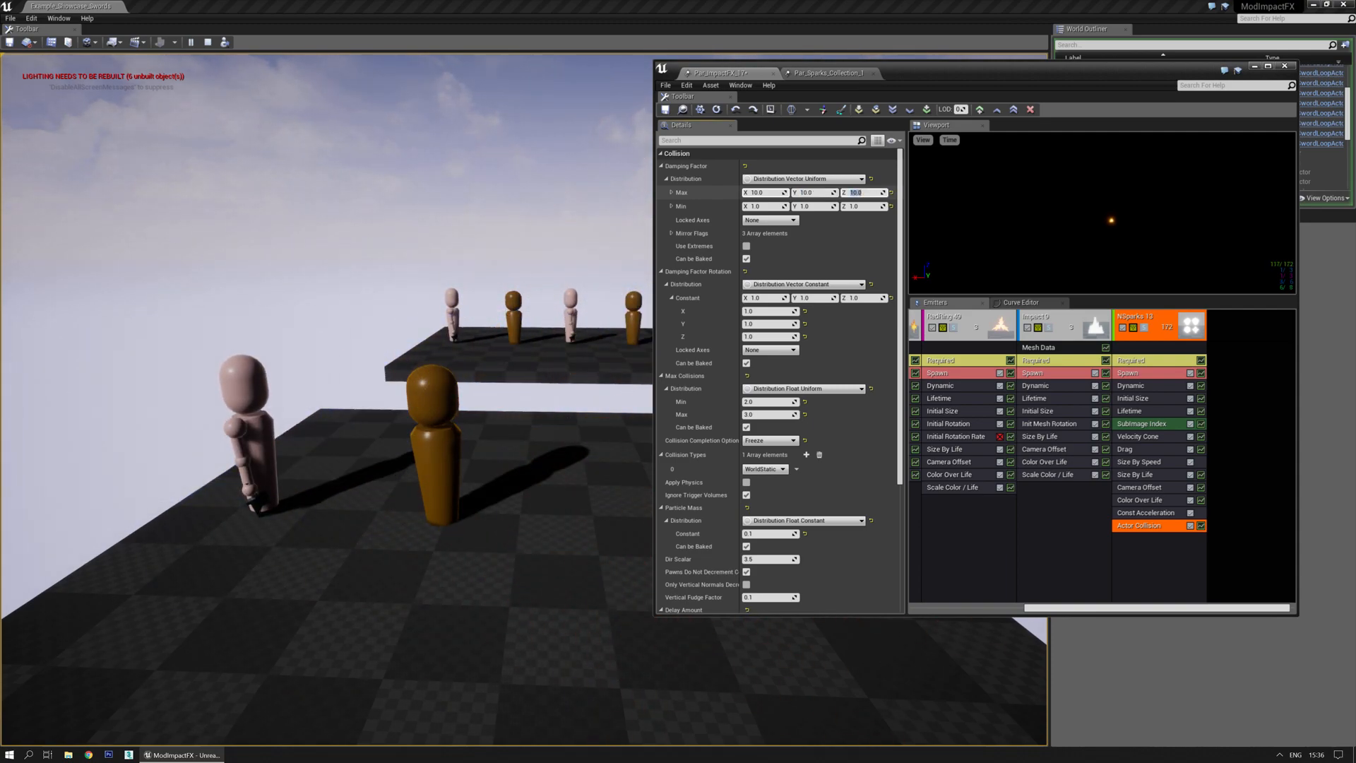
left_click(763, 193)
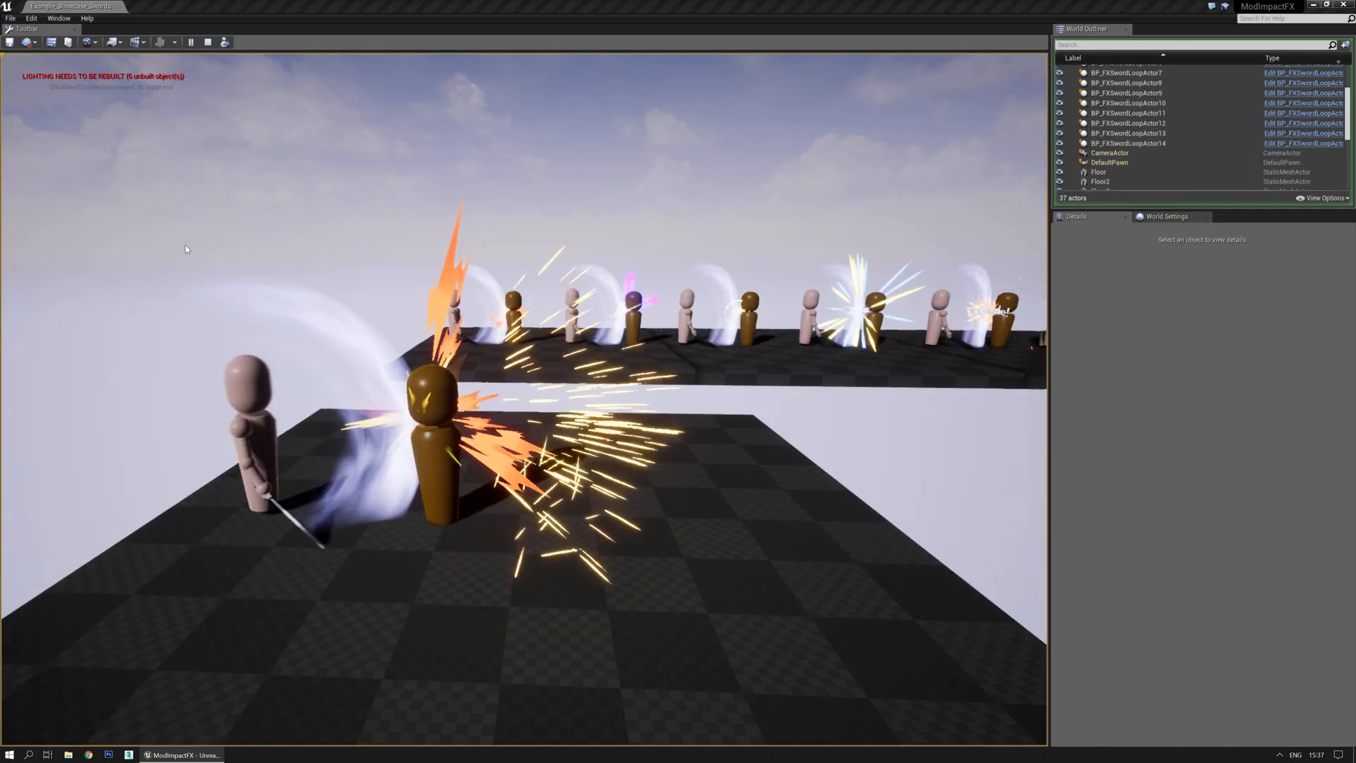
Fly close to the front sword fighter in the running level to inspect the sparks hitting the floor, and stop the simulation.
left_click(547, 370)
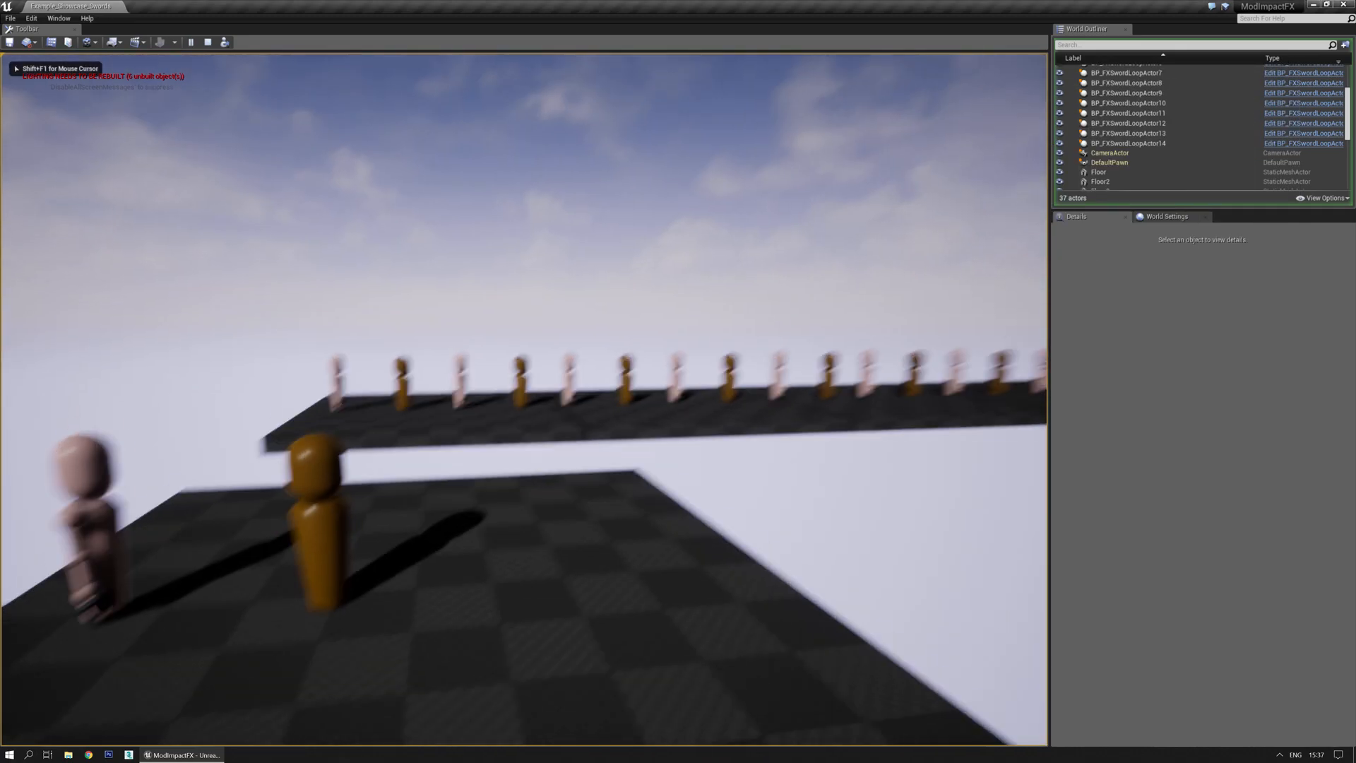
key("s")
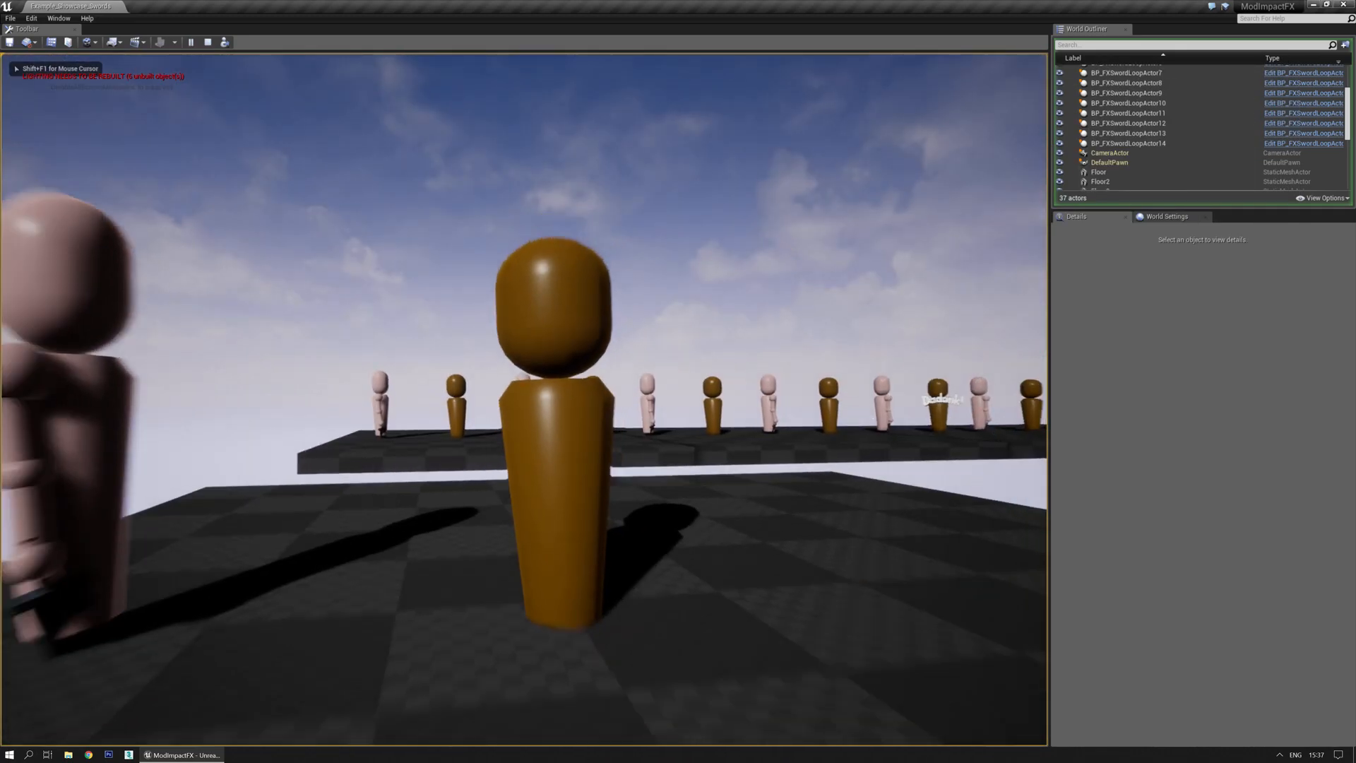
key("d")
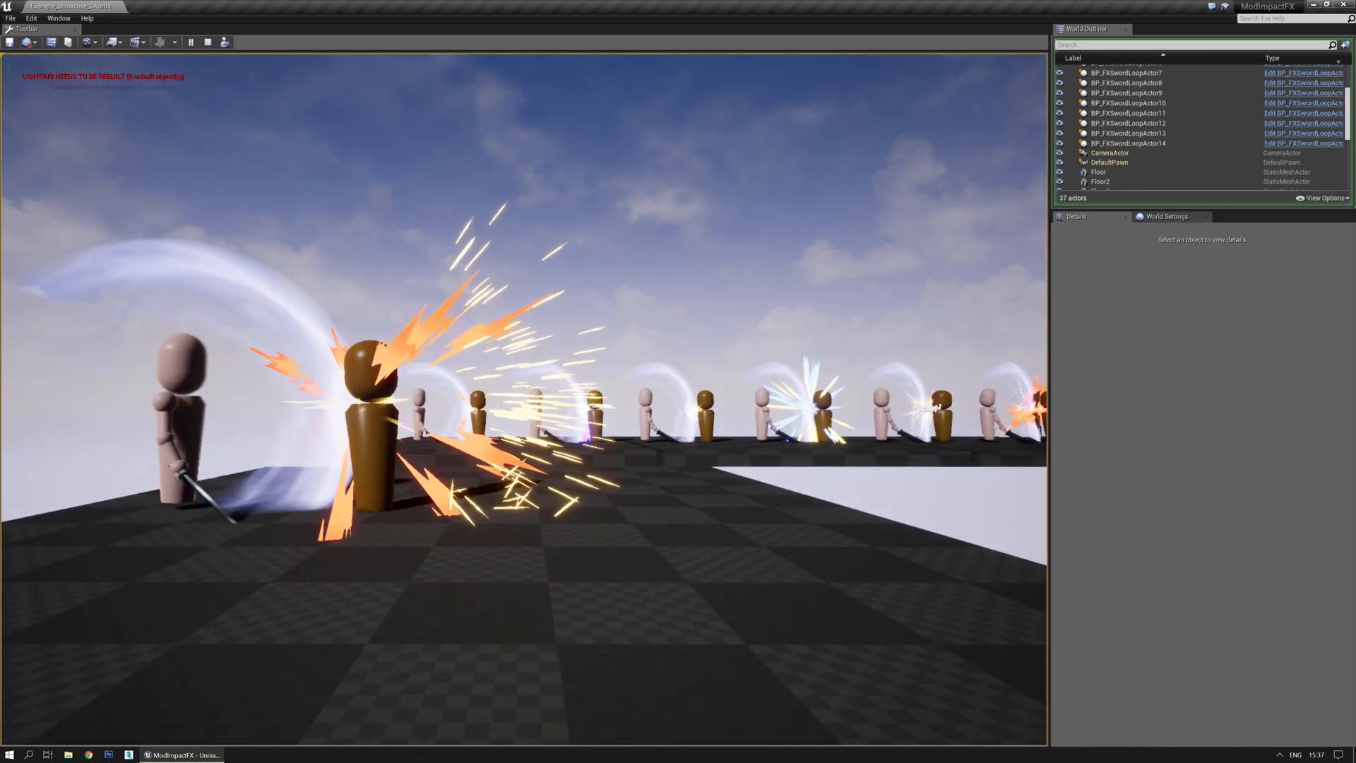
key("Escape")
Save the impact effect, replay the showcase level to check the saved sparks, and stop it.
left_click_drag(0, 113, 888, 127)
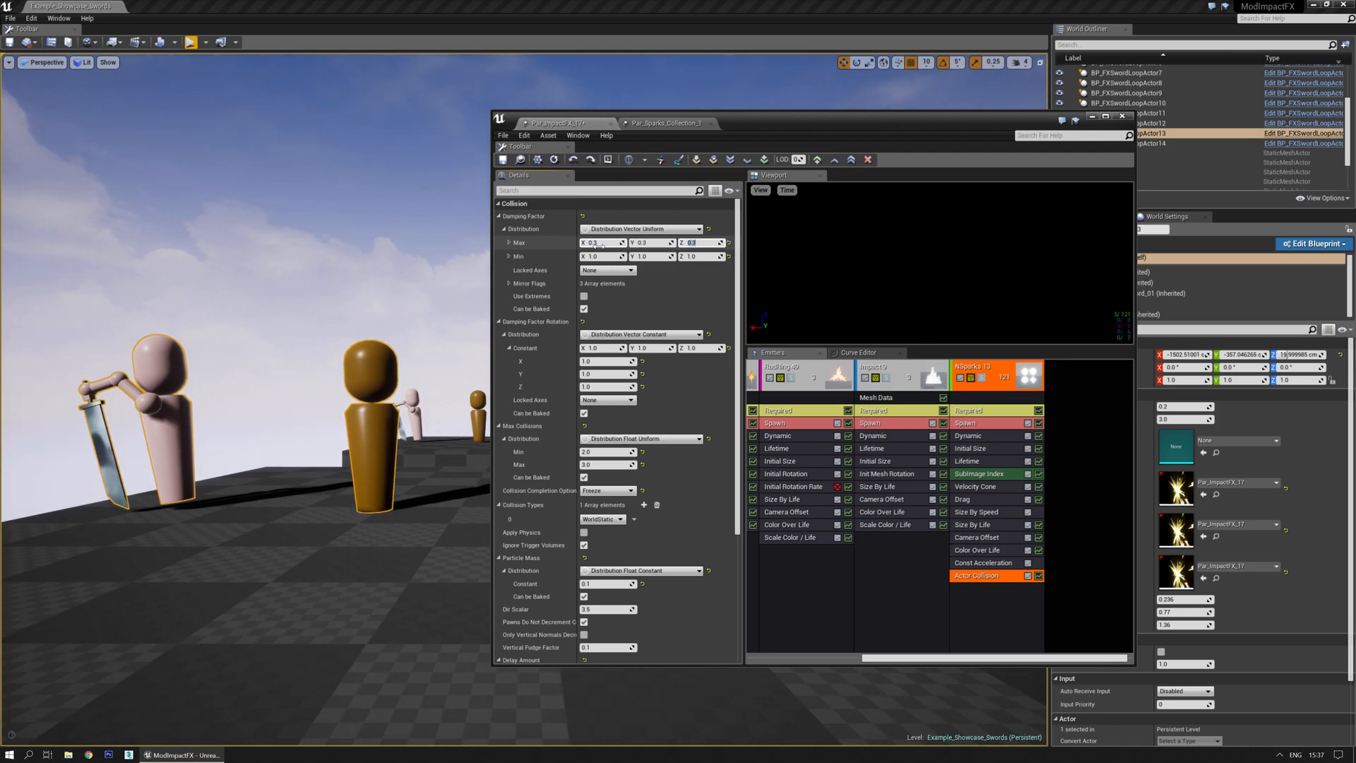
left_click(505, 164)
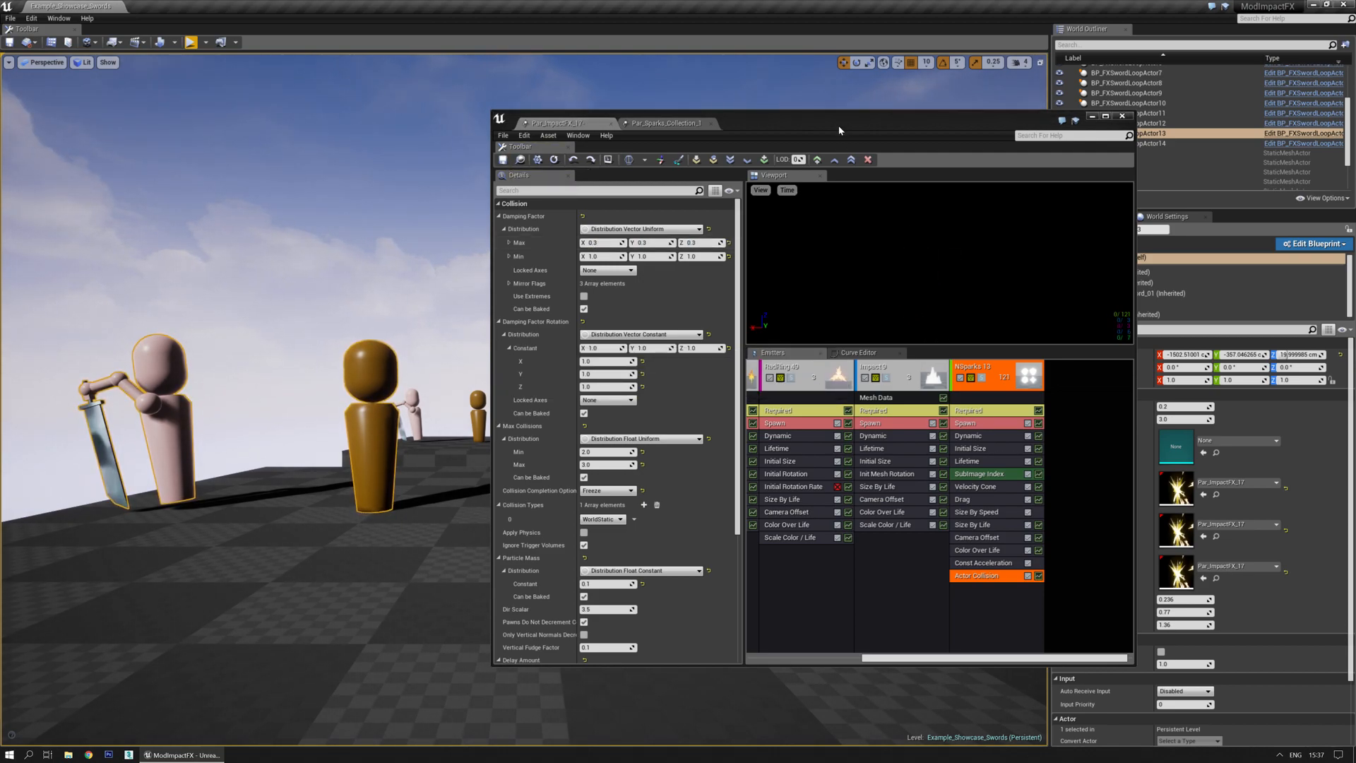
left_click_drag(847, 129, 0, 127)
left_click(190, 43)
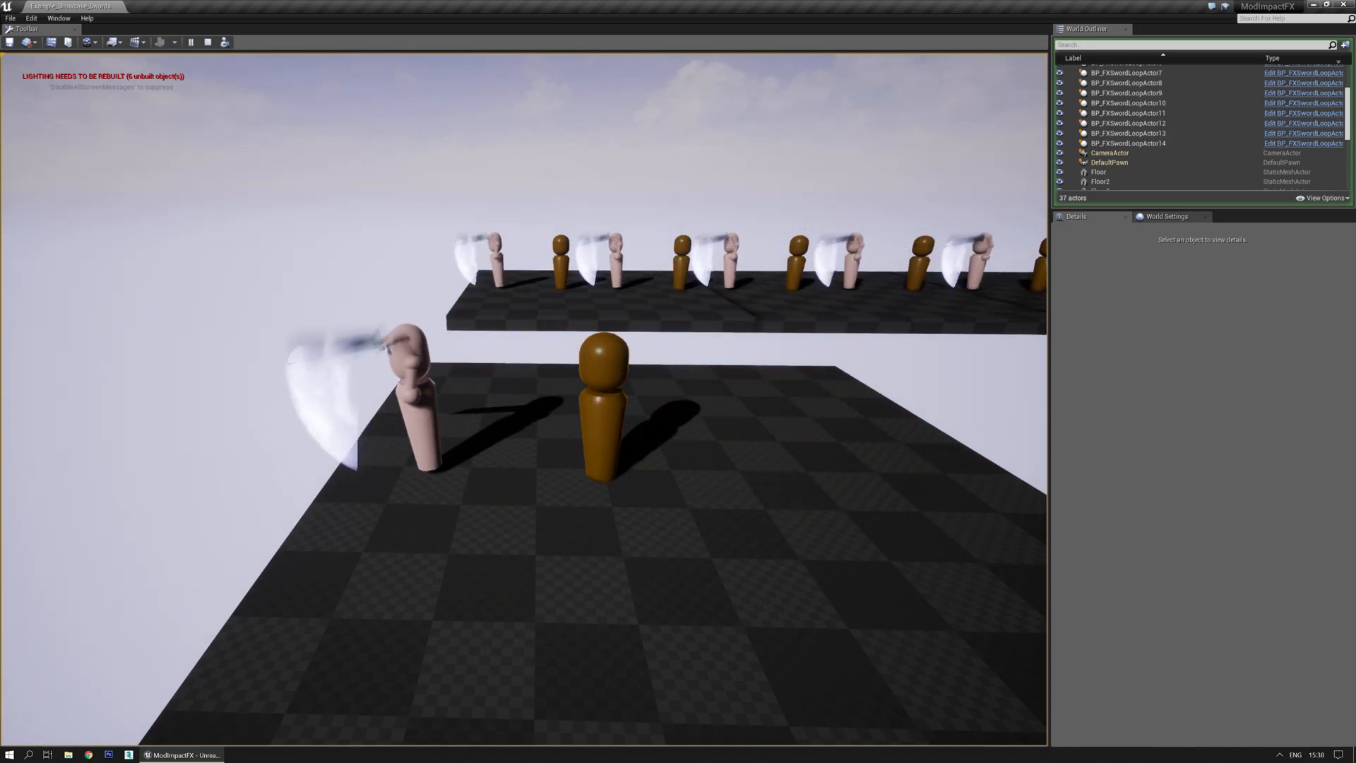
key("Escape")
Bring back the effect editor maximized and enlarge its preview area.
left_click_drag(0, 168, 798, 172)
double_click(798, 173)
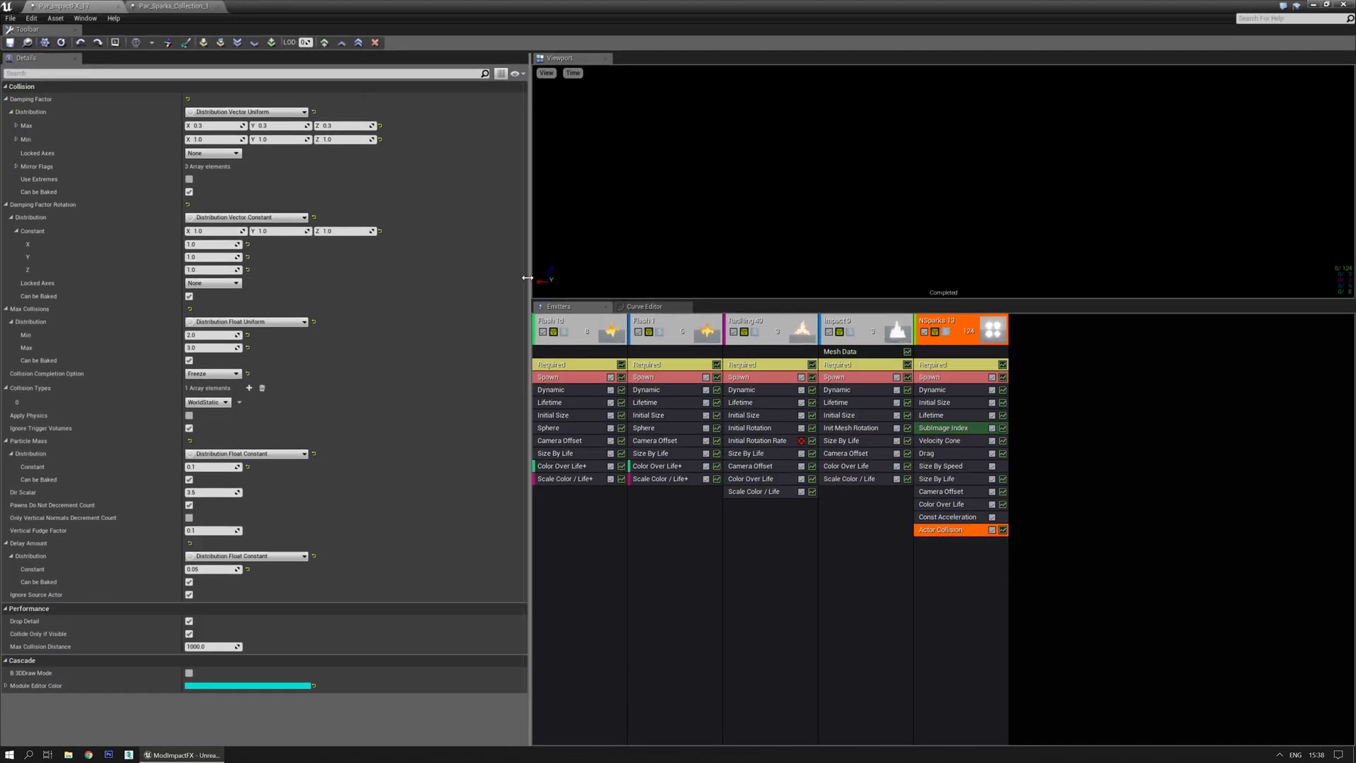
left_click_drag(528, 265, 281, 265)
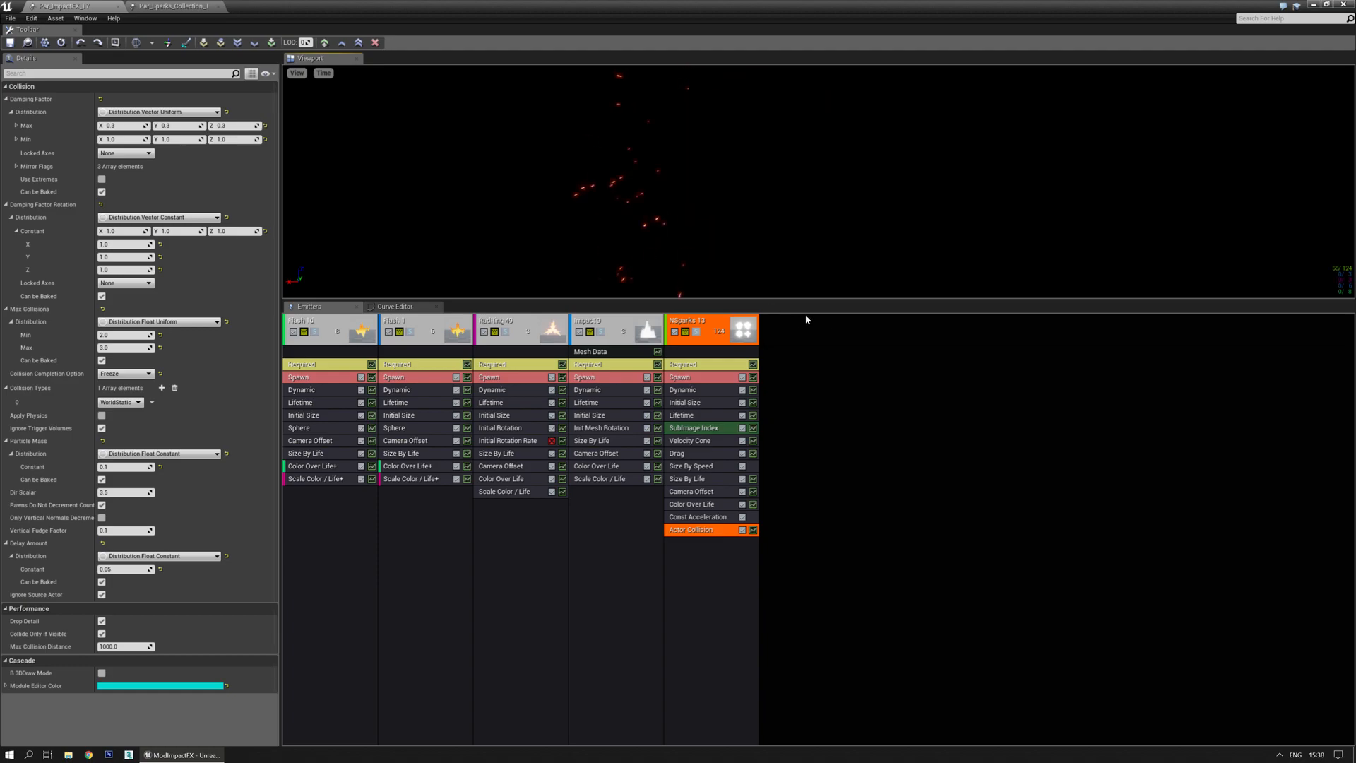
left_click_drag(860, 302, 872, 484)
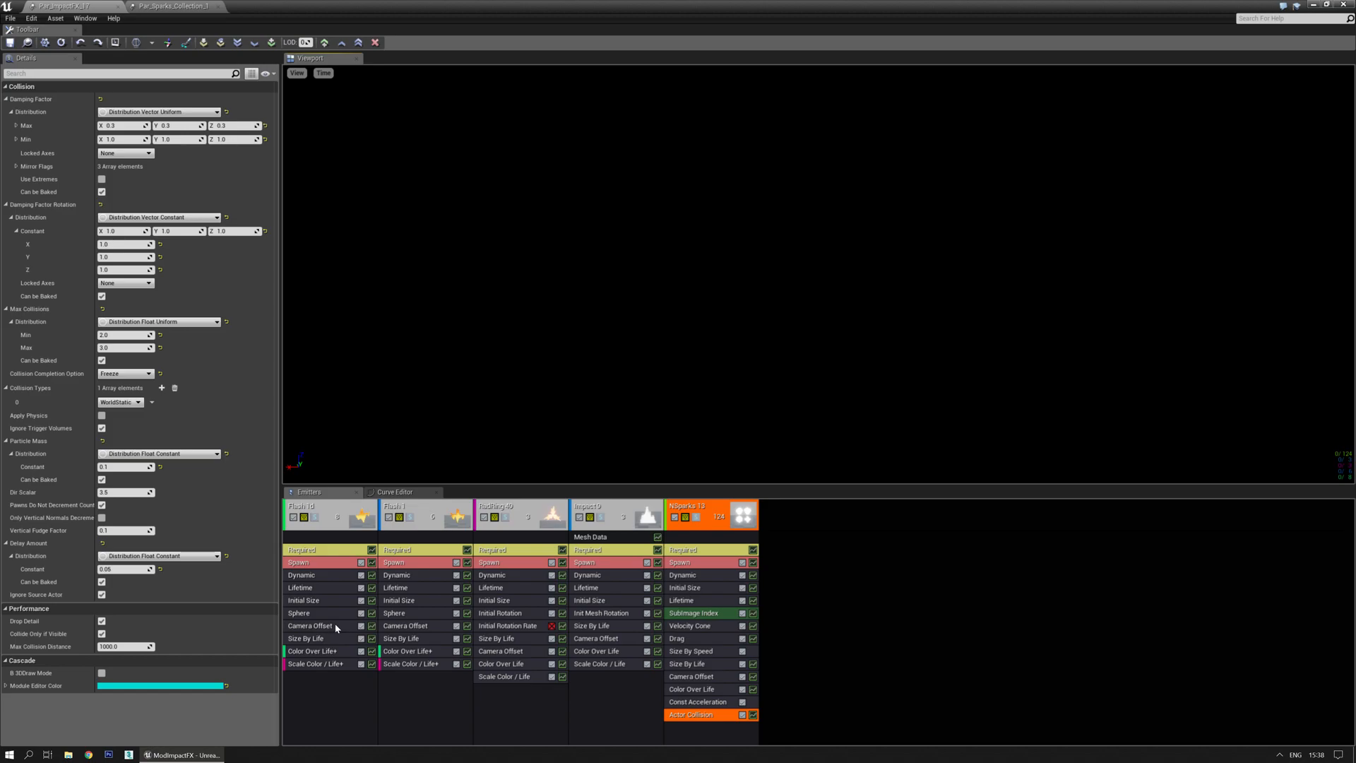
Set the HueShift constant in the Flash 1d emitter's Dynamic module to 0.5325 with the emitter soloed, copy the value, and unsolo it.
left_click(321, 650)
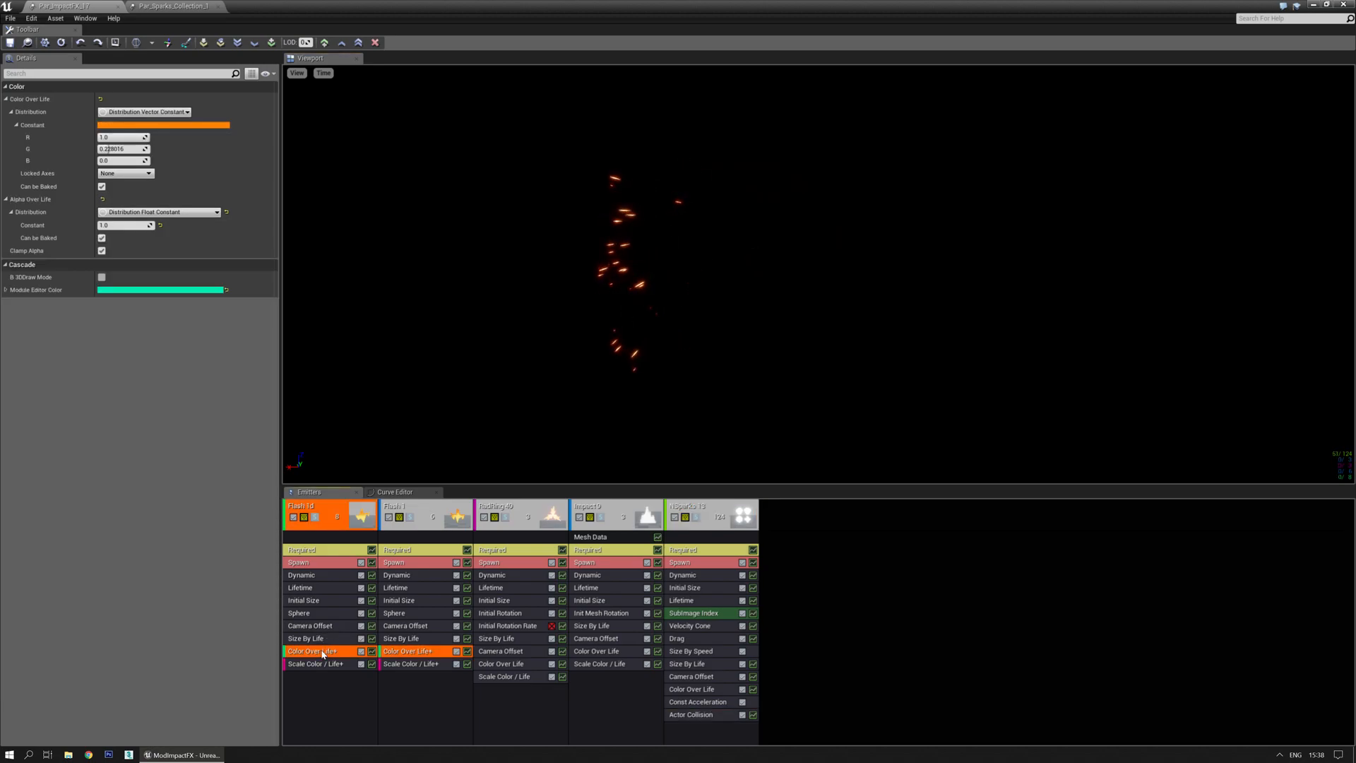
left_click(320, 575)
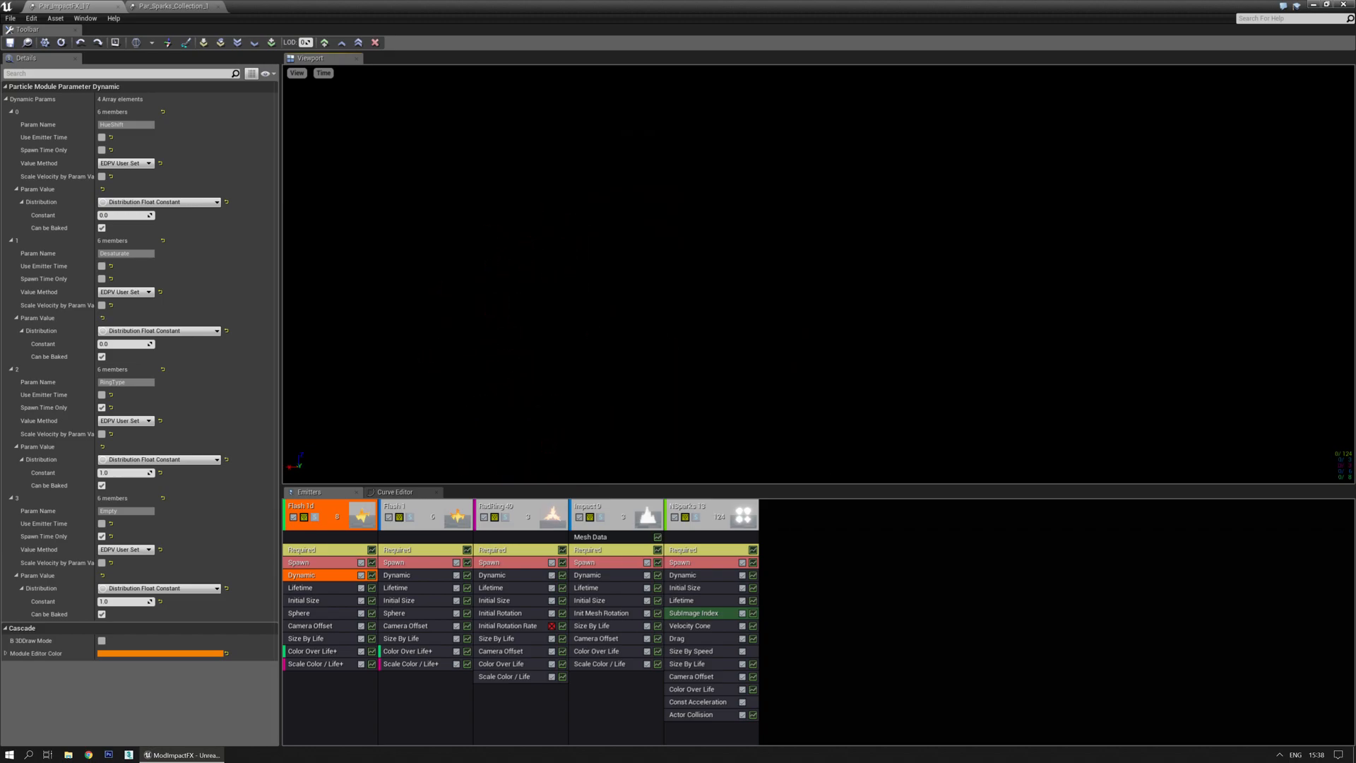
left_click(316, 517)
left_click(311, 575)
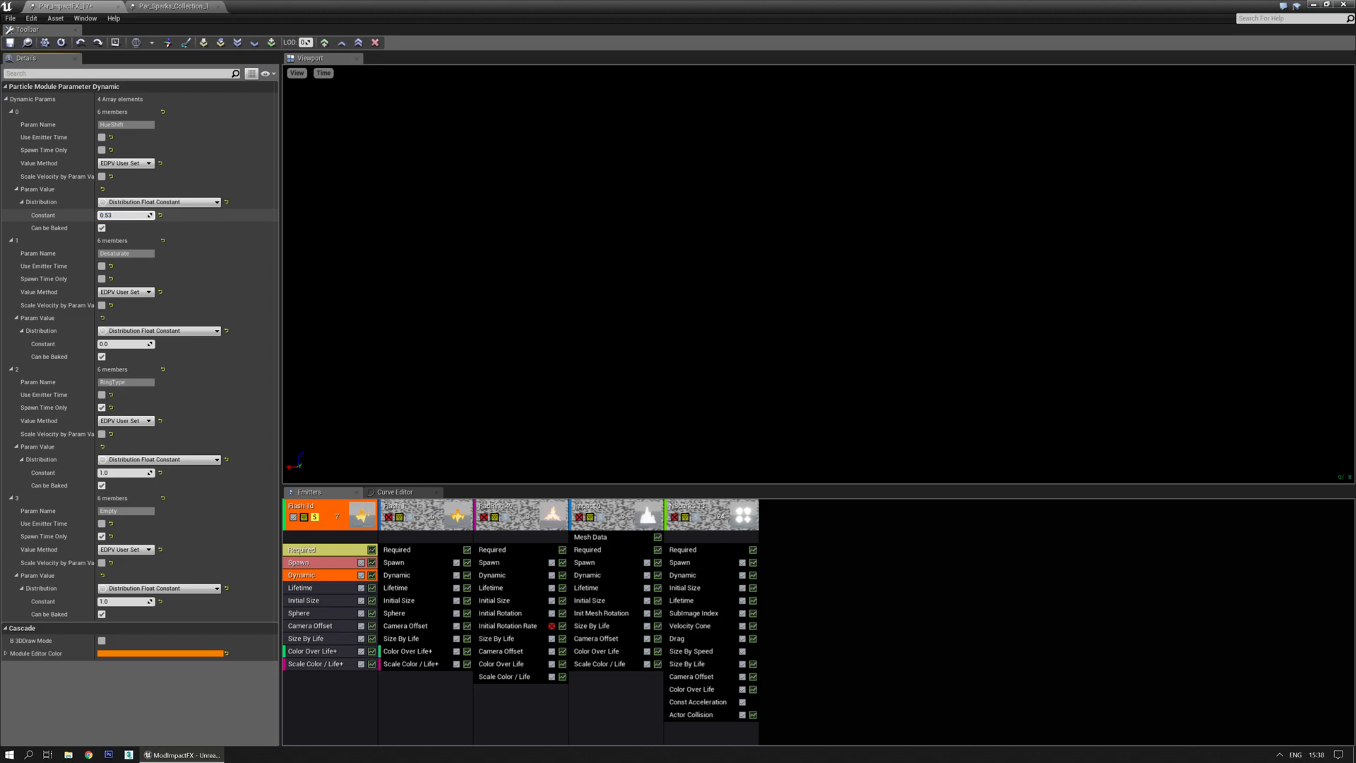
type("25")
key("Return")
key("ctrl+c")
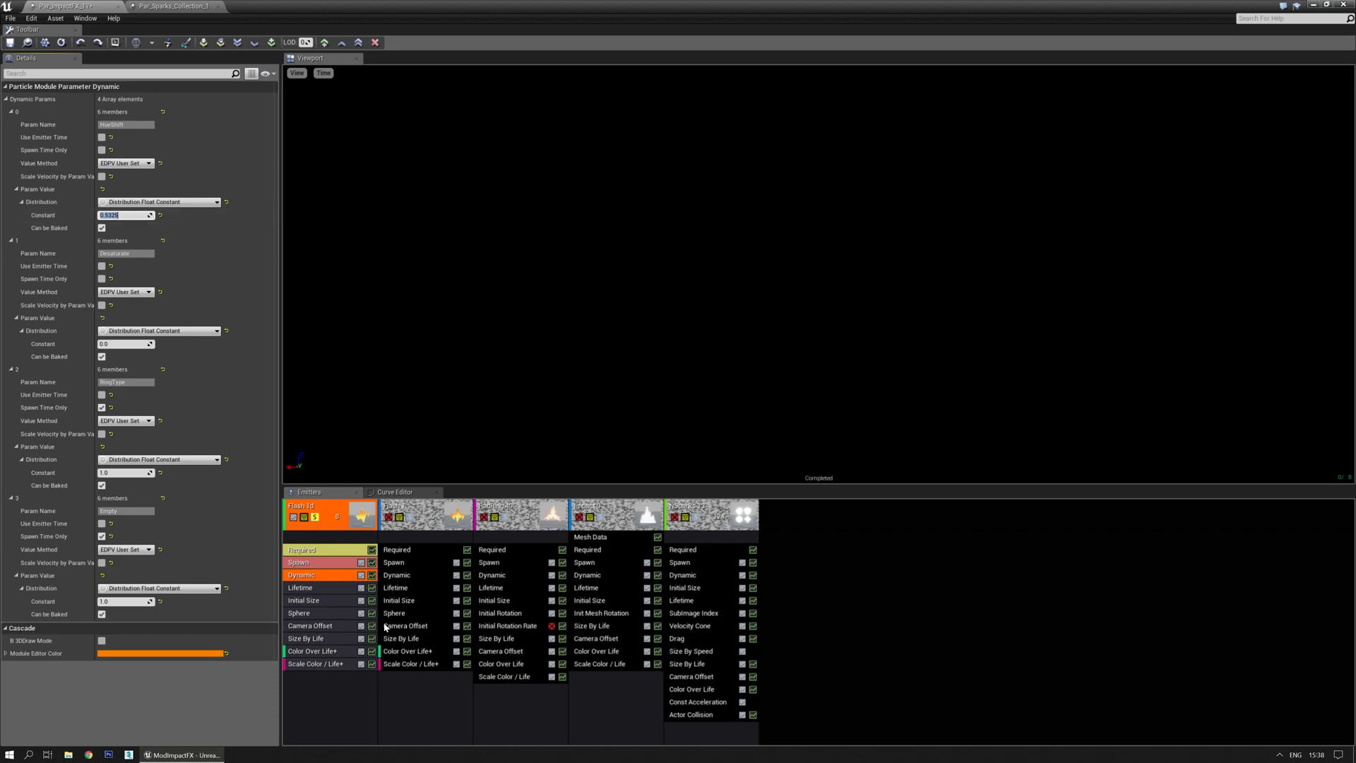
left_click(318, 518)
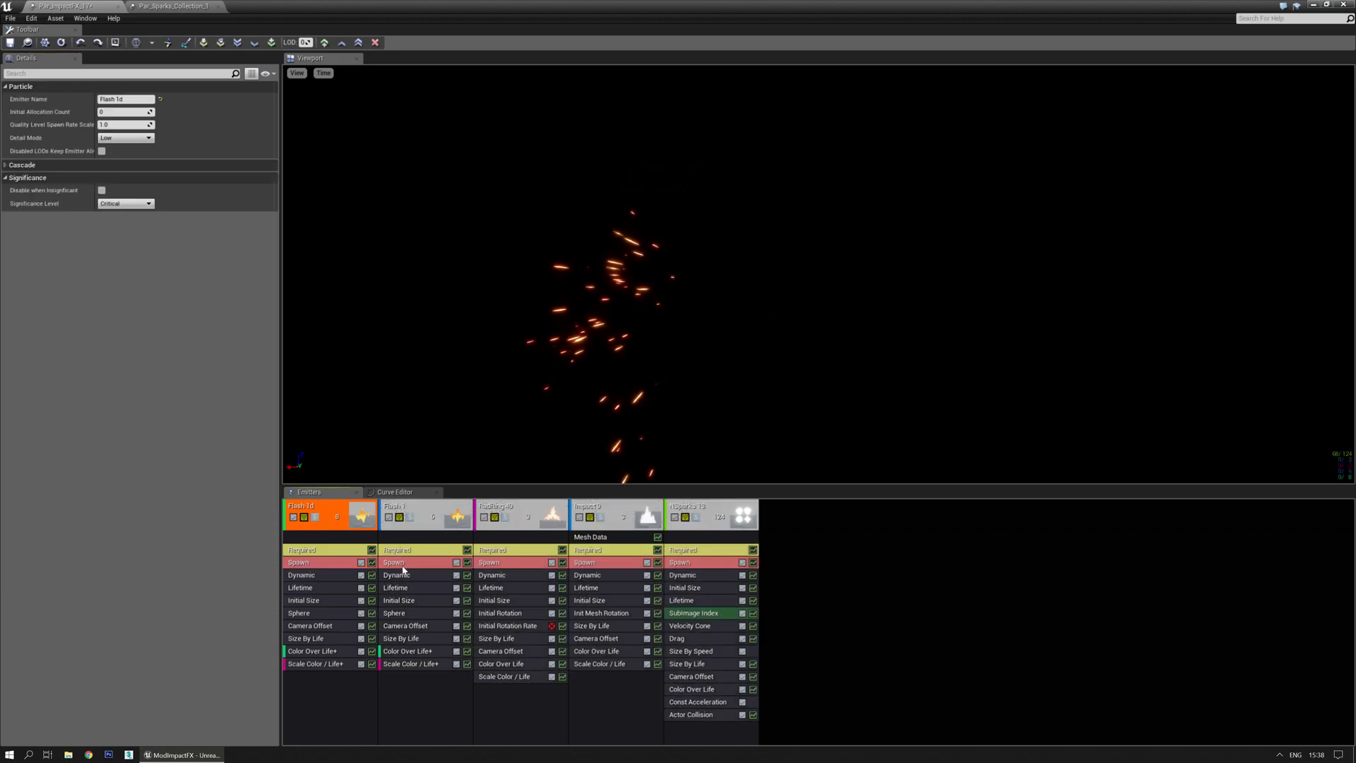
Give the Flash 1 emitter's Dynamic module the copied HueShift value of 0.5325.
left_click(406, 576)
left_click(102, 216)
key("ctrl+v")
key("Return")
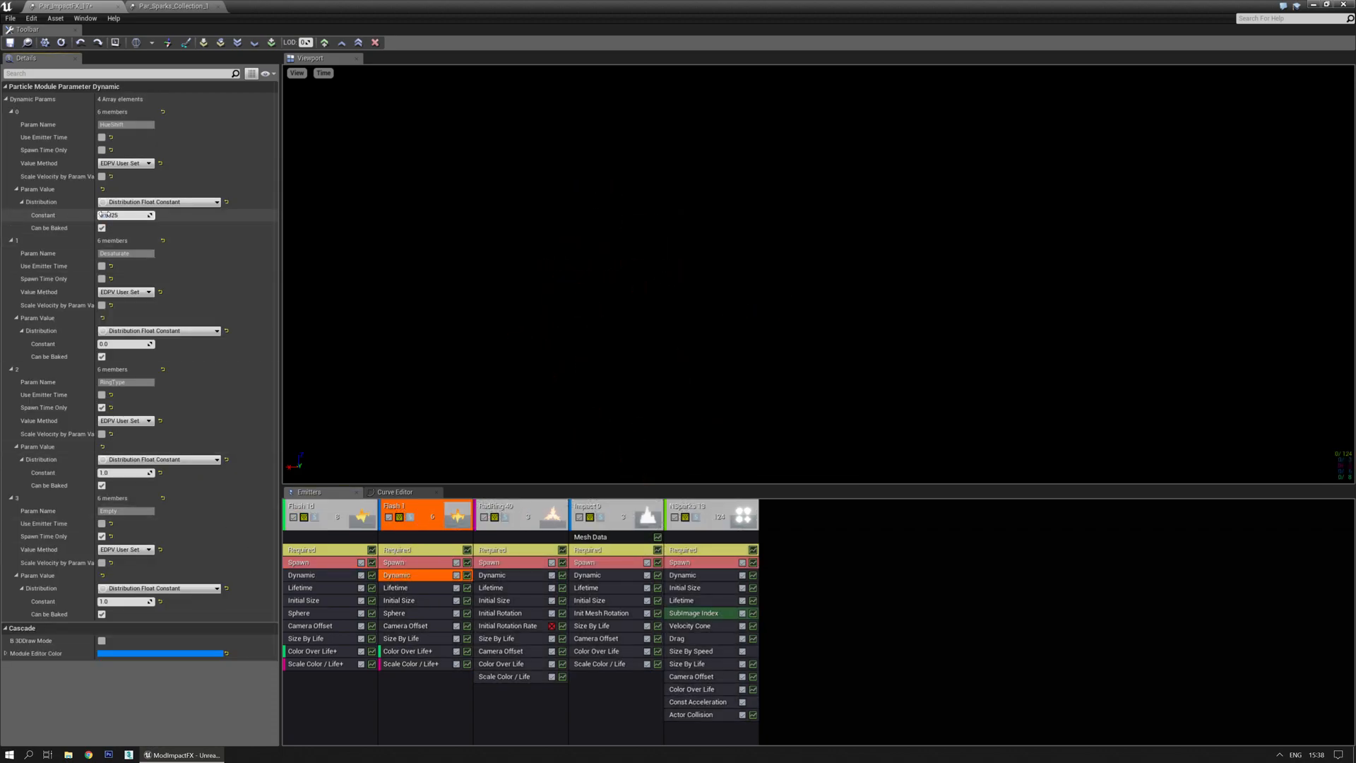
Solo the RadRing 49 emitter, set its Dynamic HueShift constant to about 0.643, and unsolo it.
left_click(493, 575)
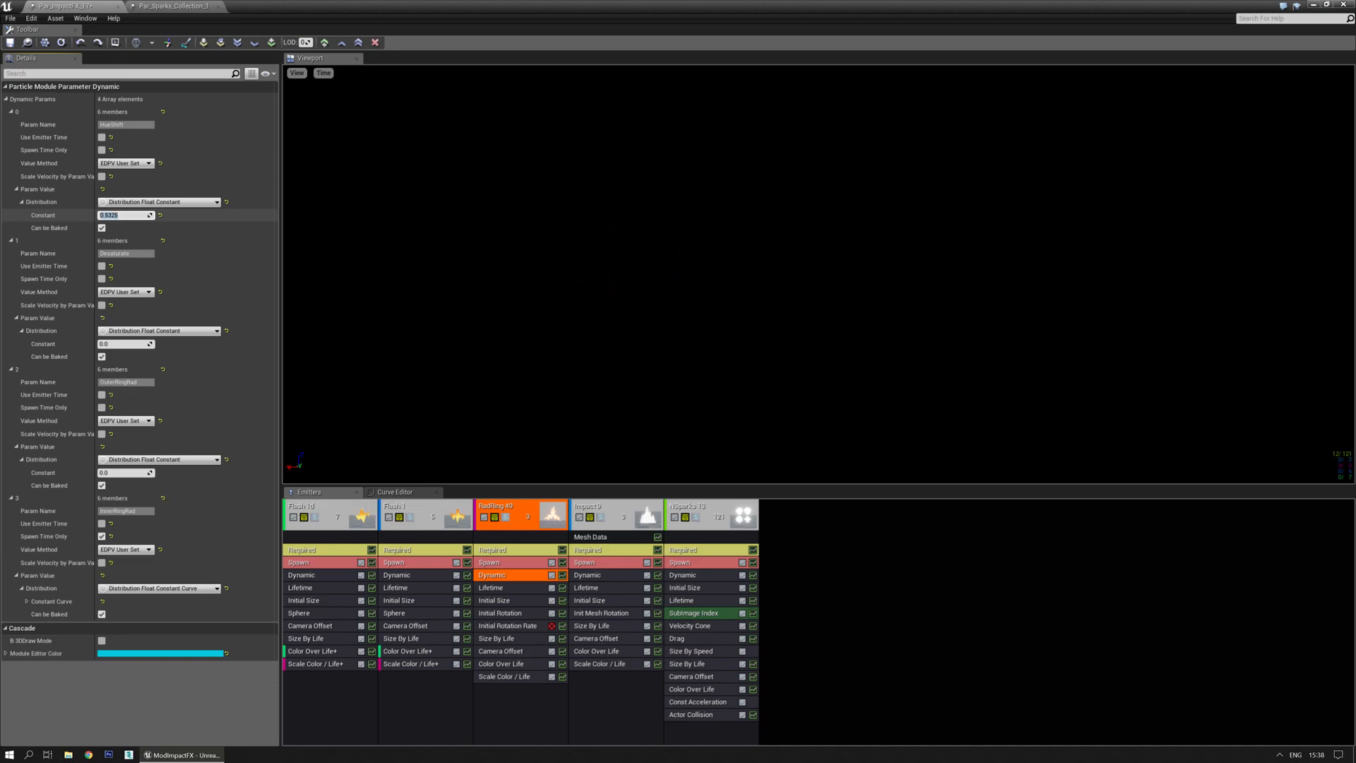
left_click(506, 517)
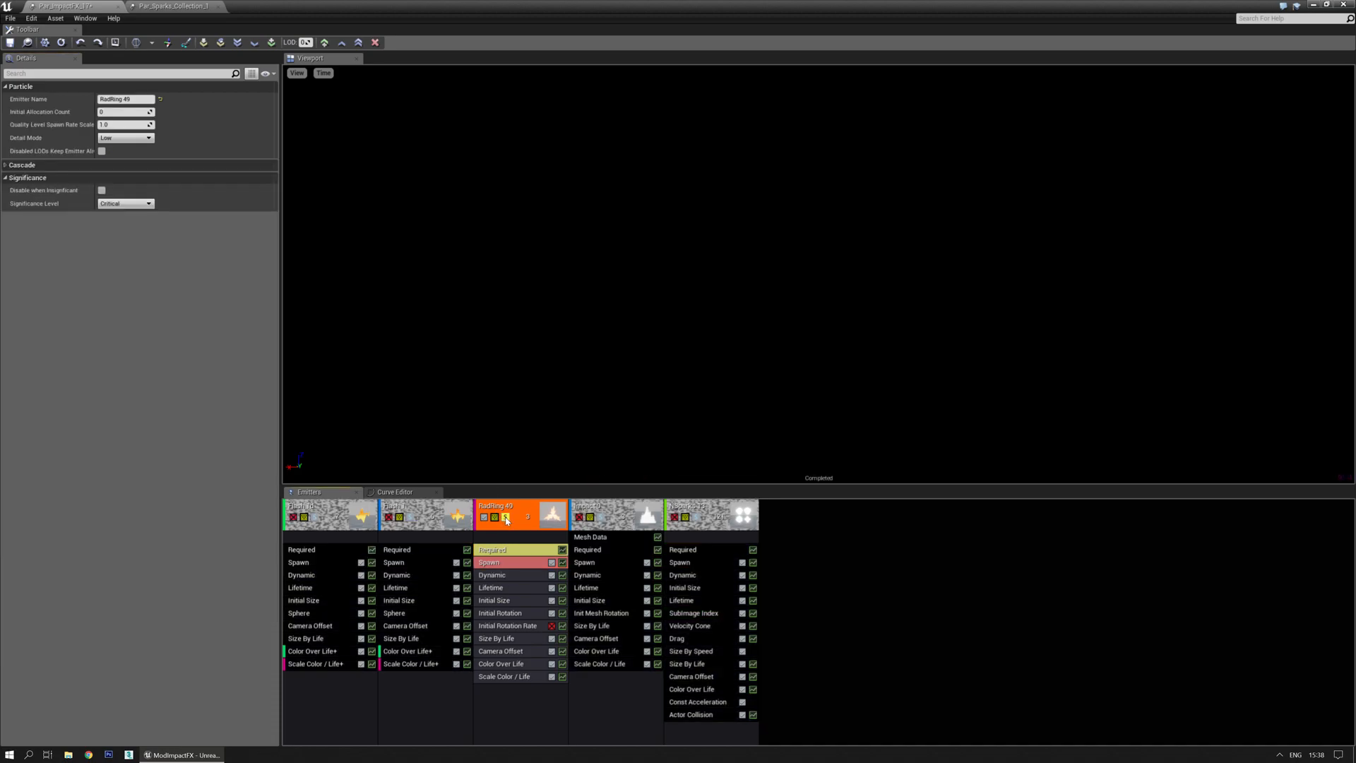
left_click(494, 575)
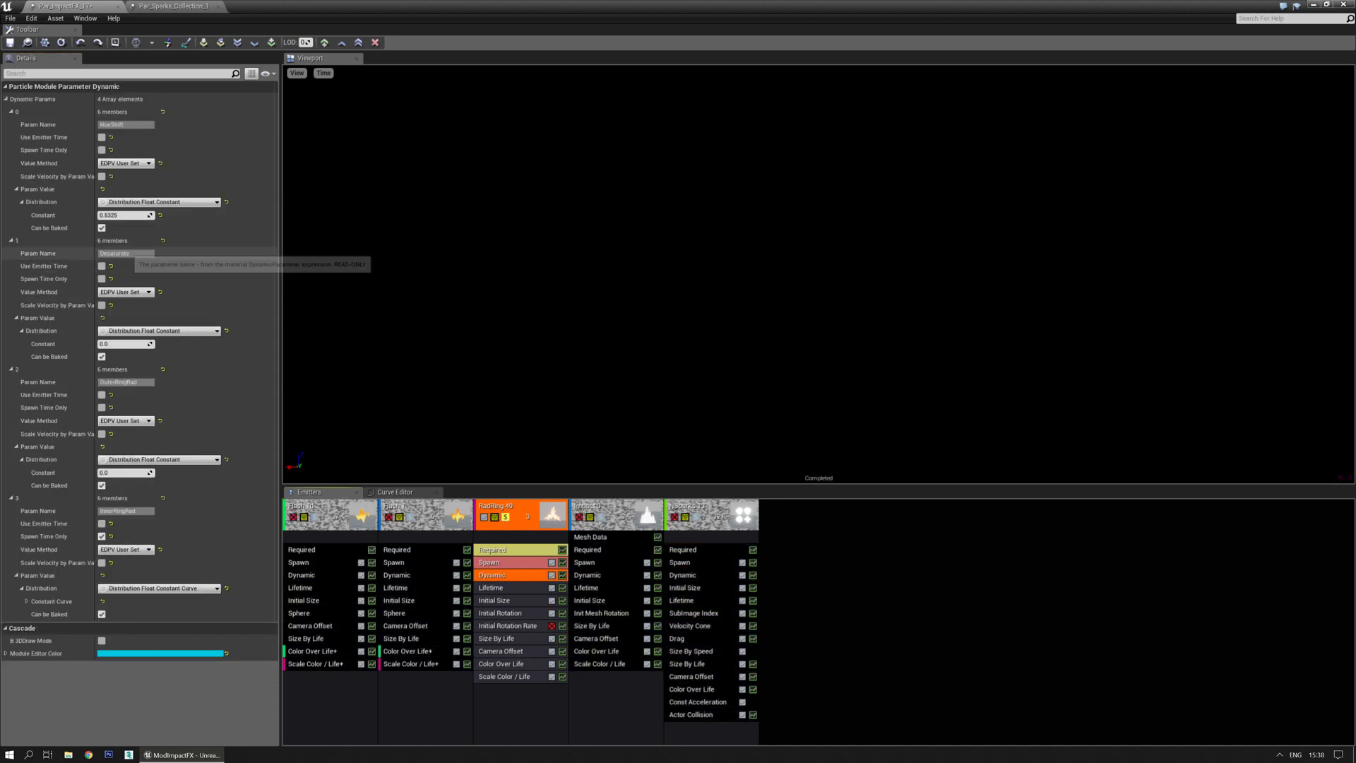
left_click_drag(126, 214, 120, 215)
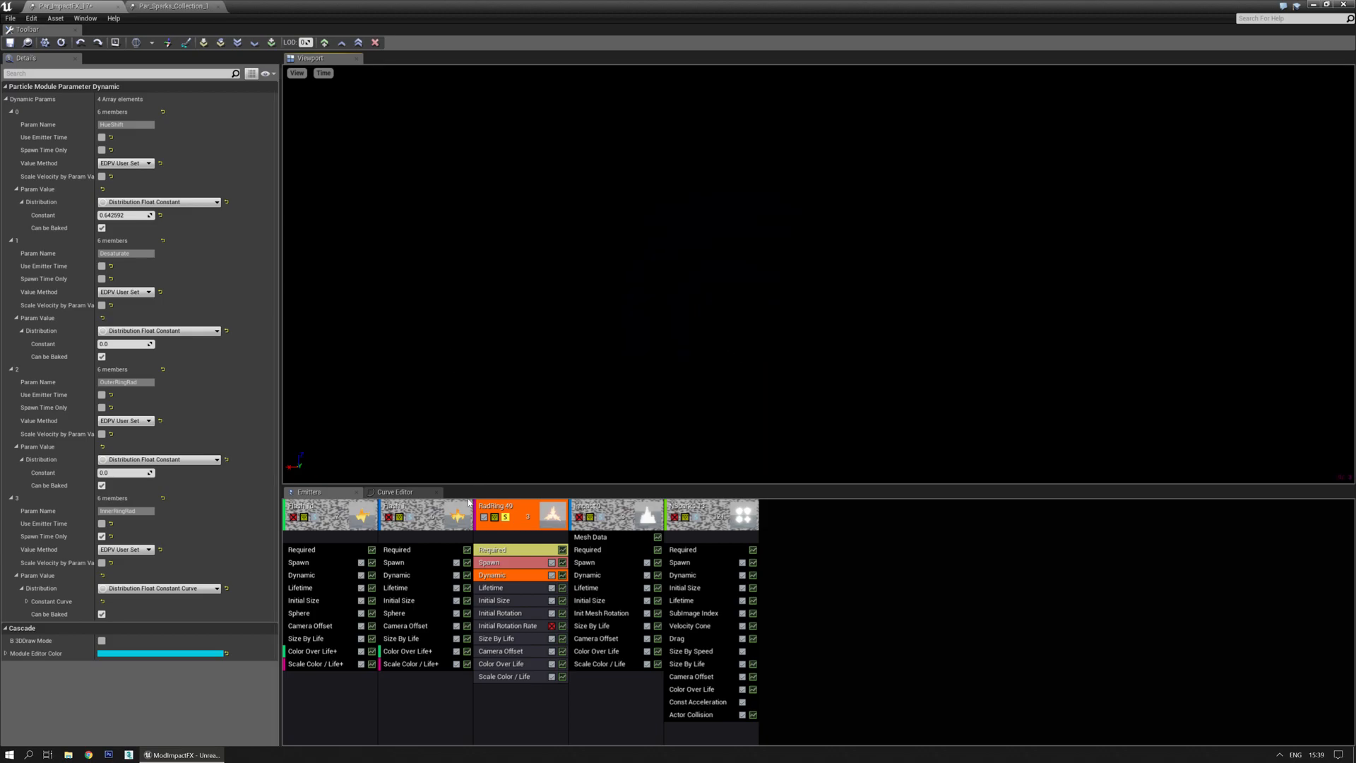
left_click(506, 516)
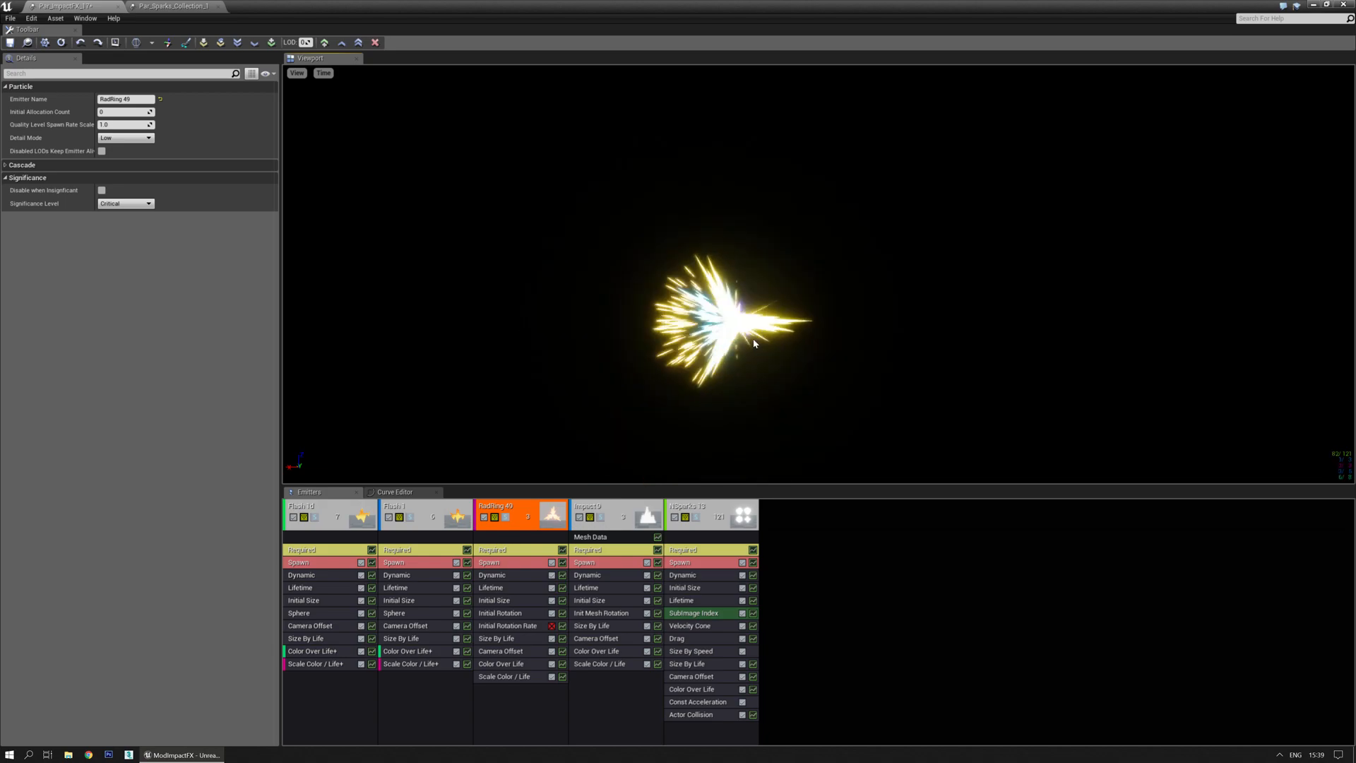
Try other Desaturate values, including 0, in the Impact emitter's Dynamic module and set the constant back to 1.
left_click(603, 576)
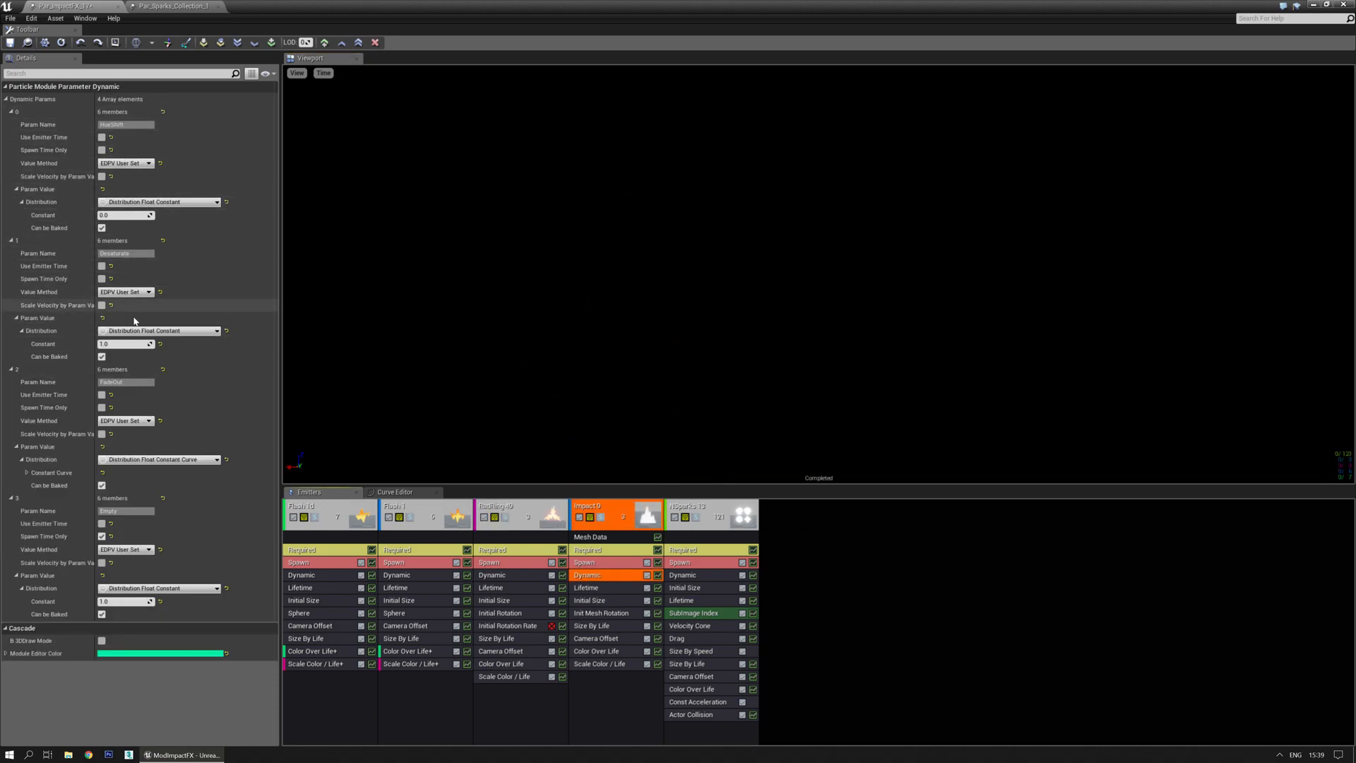
type("0")
key("Return")
type("2")
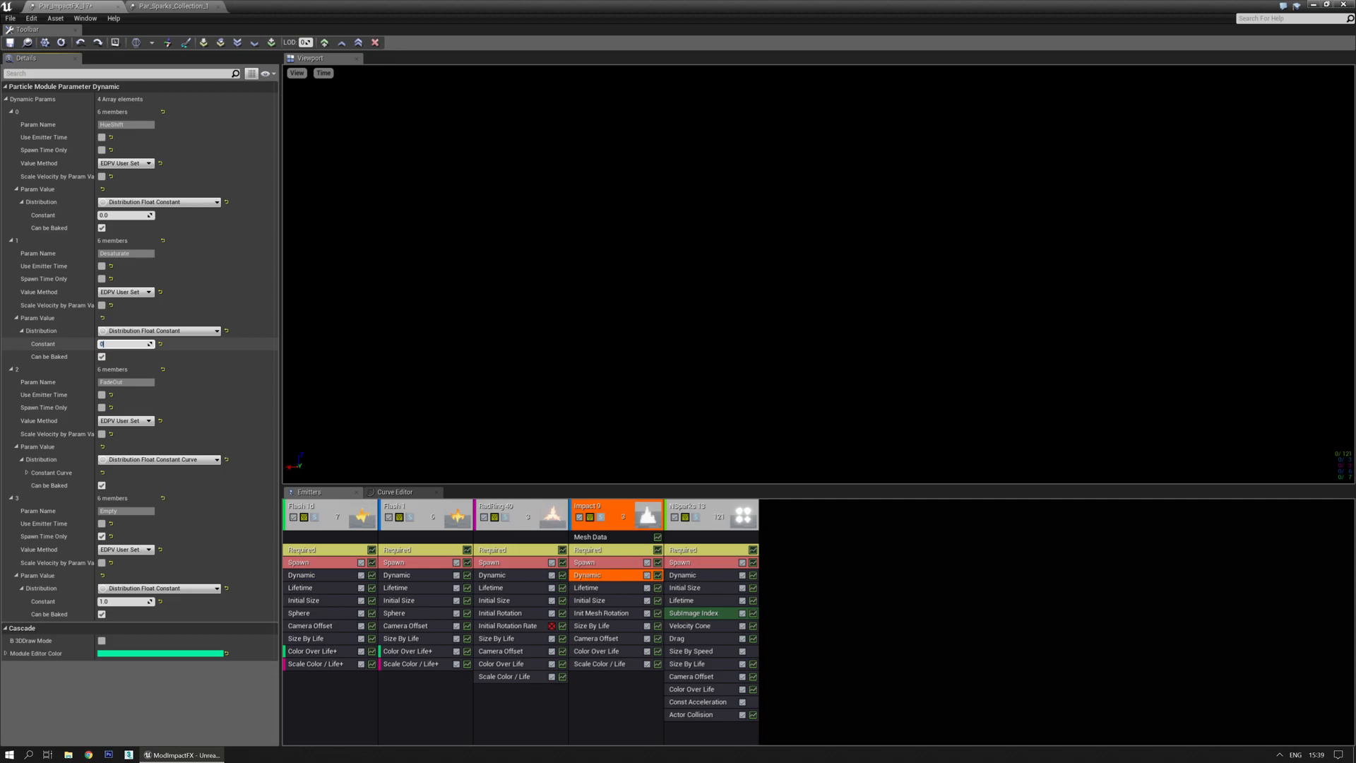
type("1")
key("Return")
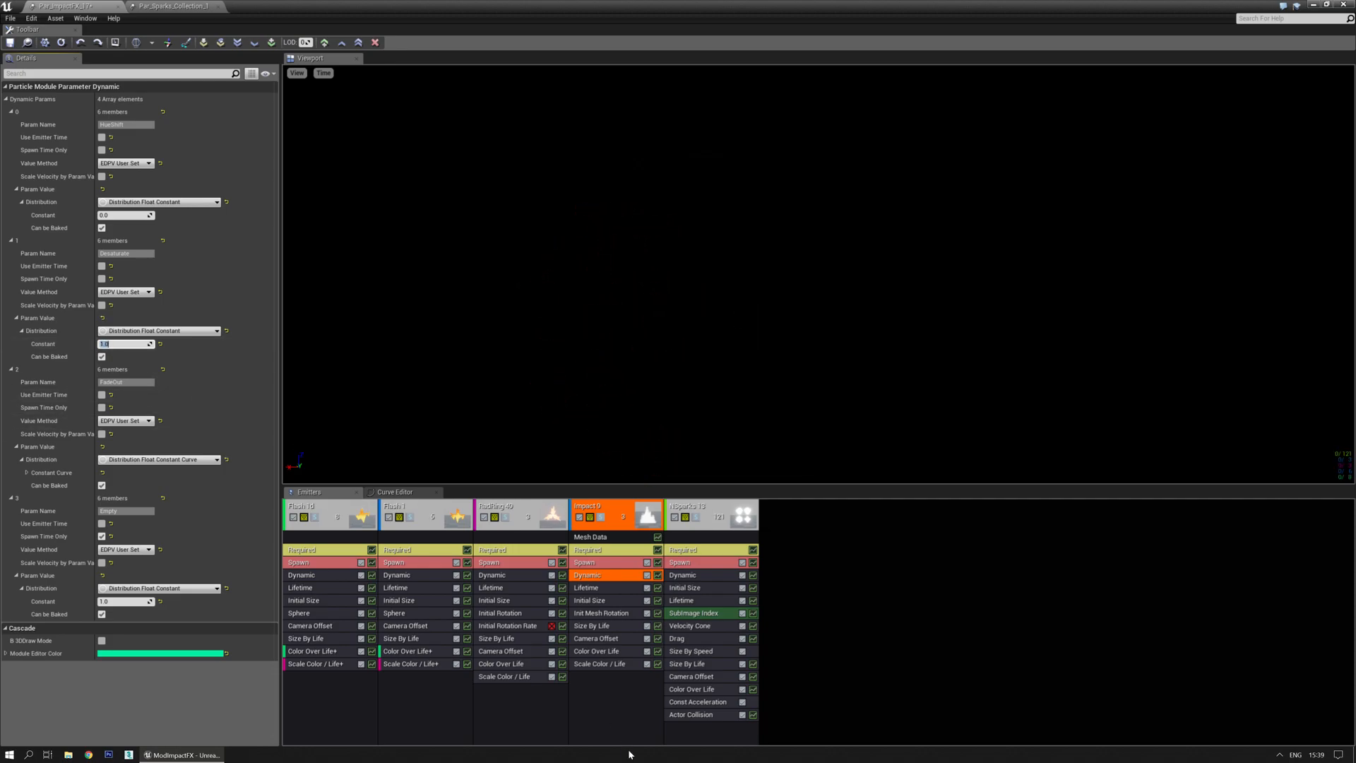
Set the first Color Over Life point of the Impact emitter to pale cream, about R 1.0, G 0.901, B 0.719.
left_click(609, 653)
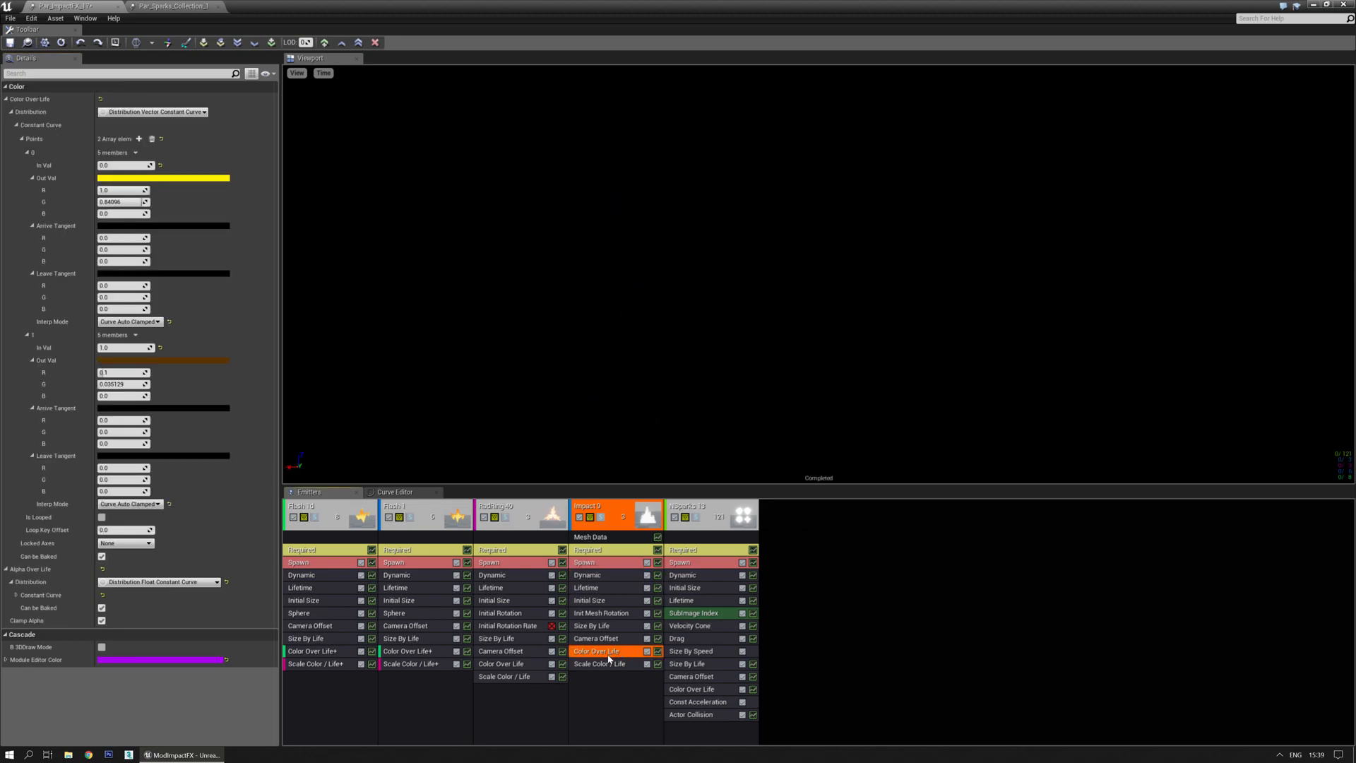
left_click(182, 178)
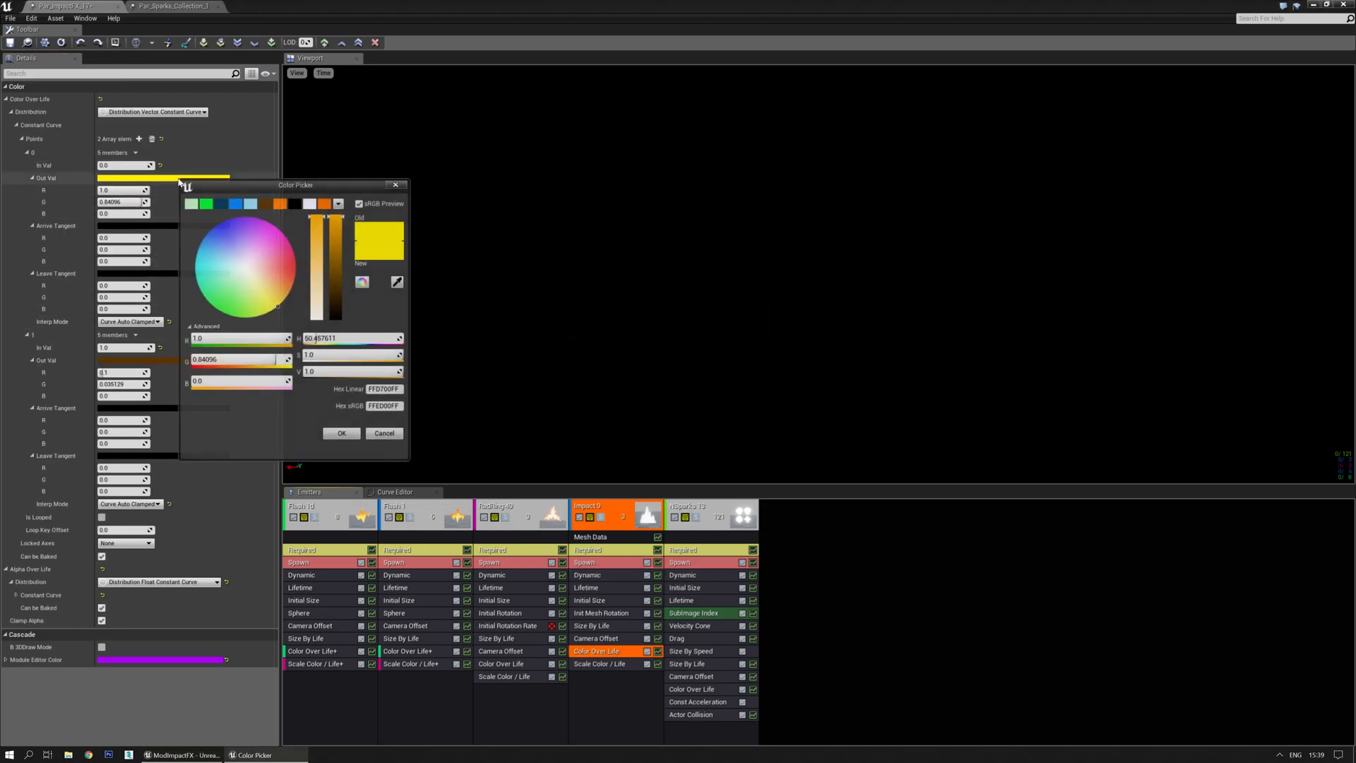
left_click(313, 205)
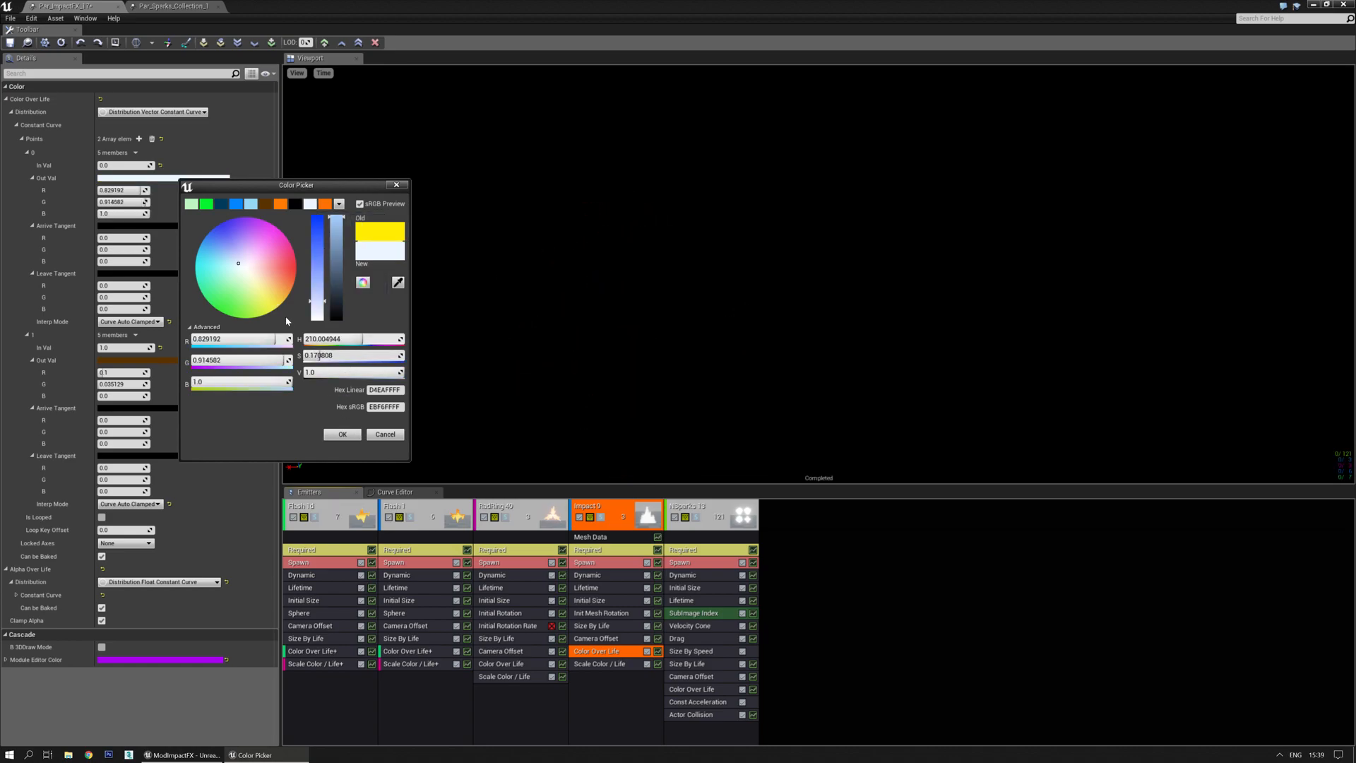
left_click(256, 277)
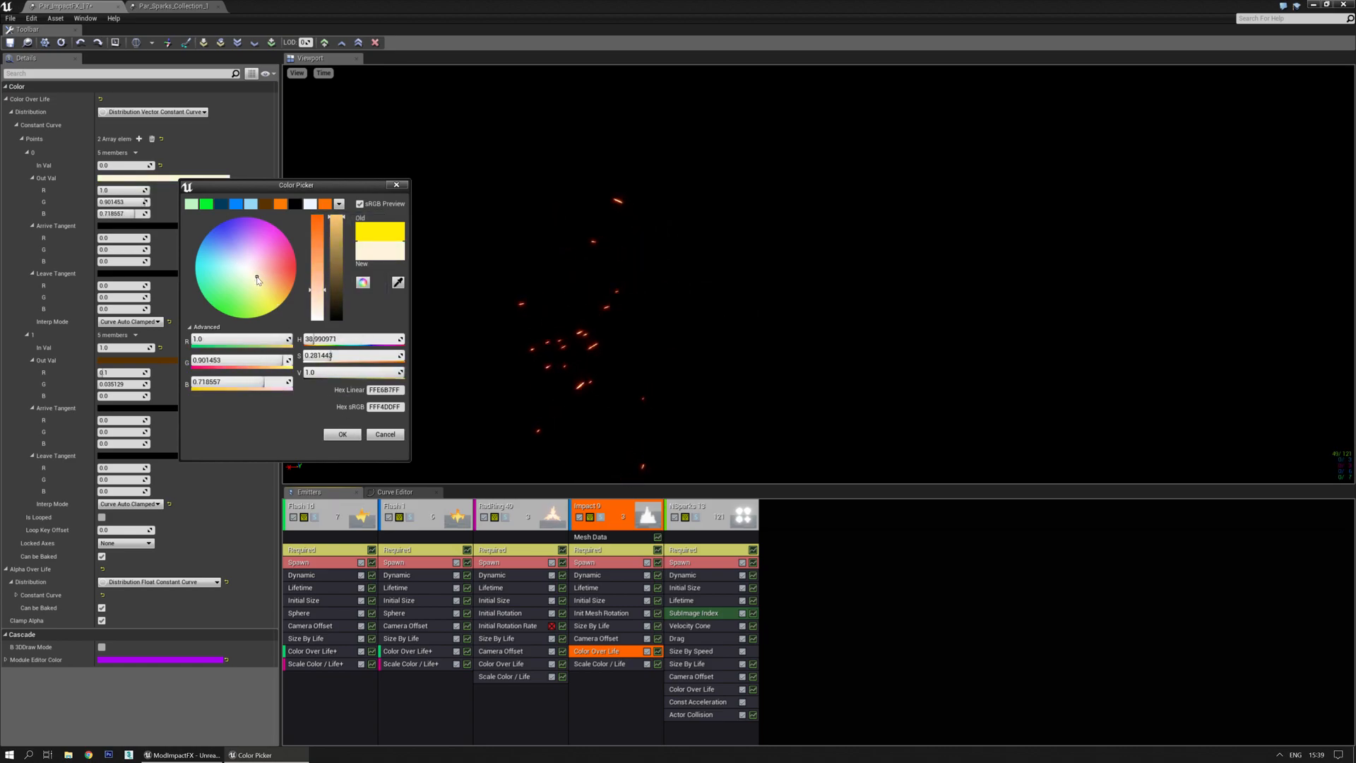
left_click(344, 435)
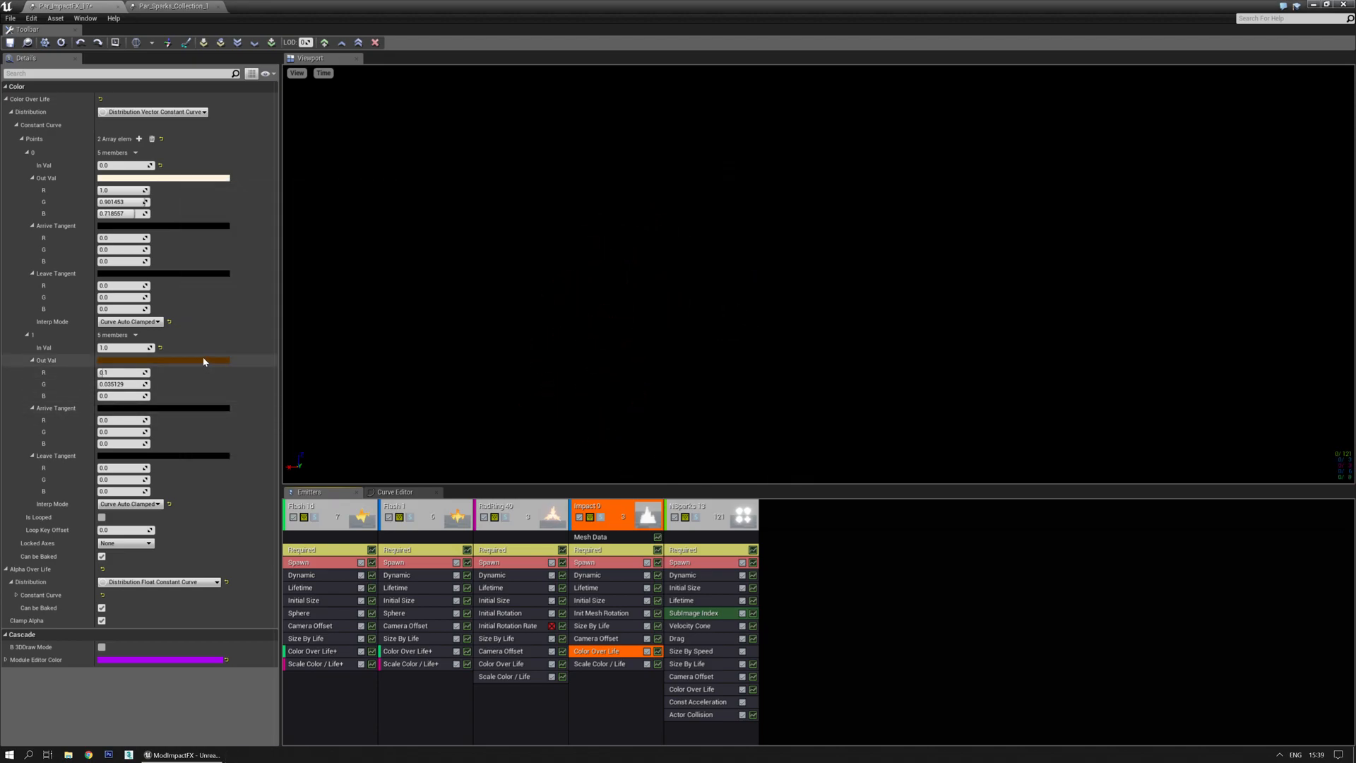
Set the second Color Over Life point of the Impact emitter to dark olive, about R 0.096, G 0.1, B 0.035.
left_click(203, 361)
left_click(284, 475)
left_click(284, 476)
left_click_drag(284, 478, 286, 479)
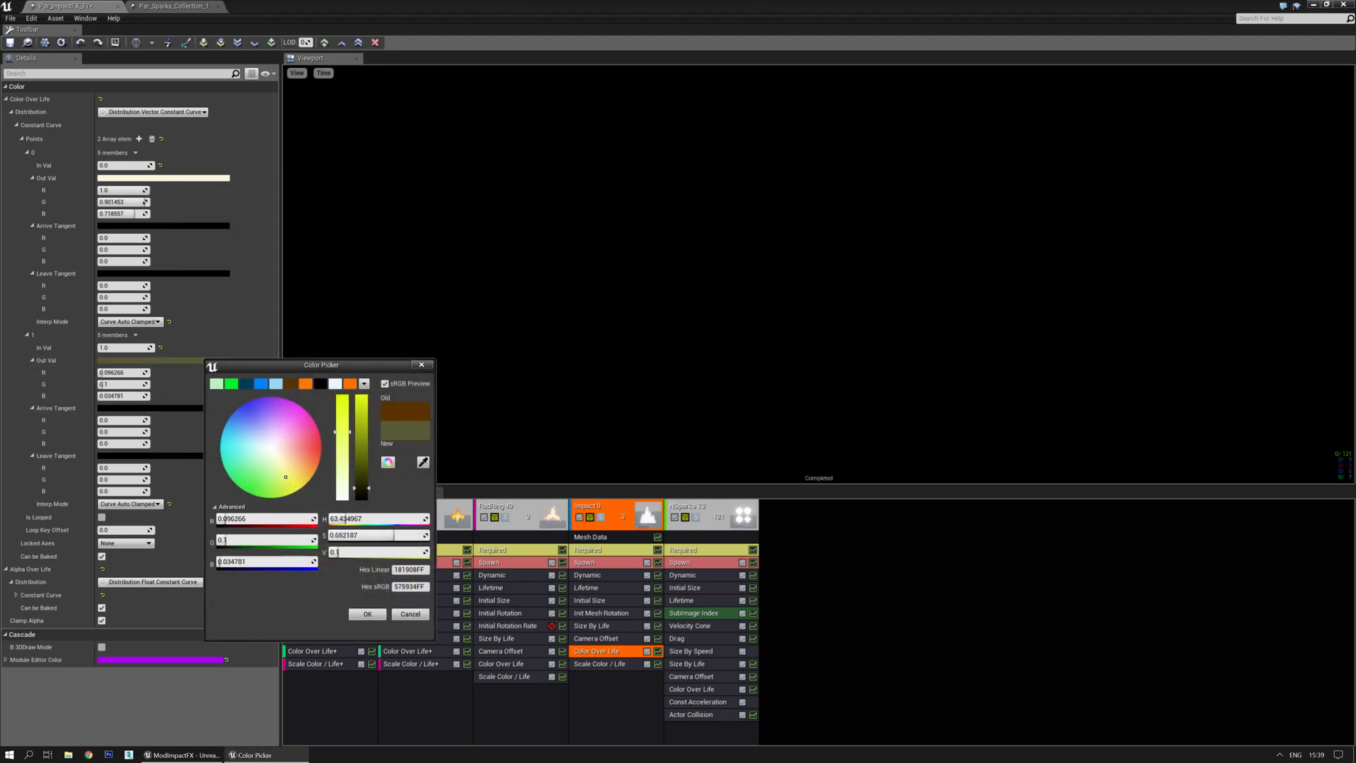
left_click(367, 615)
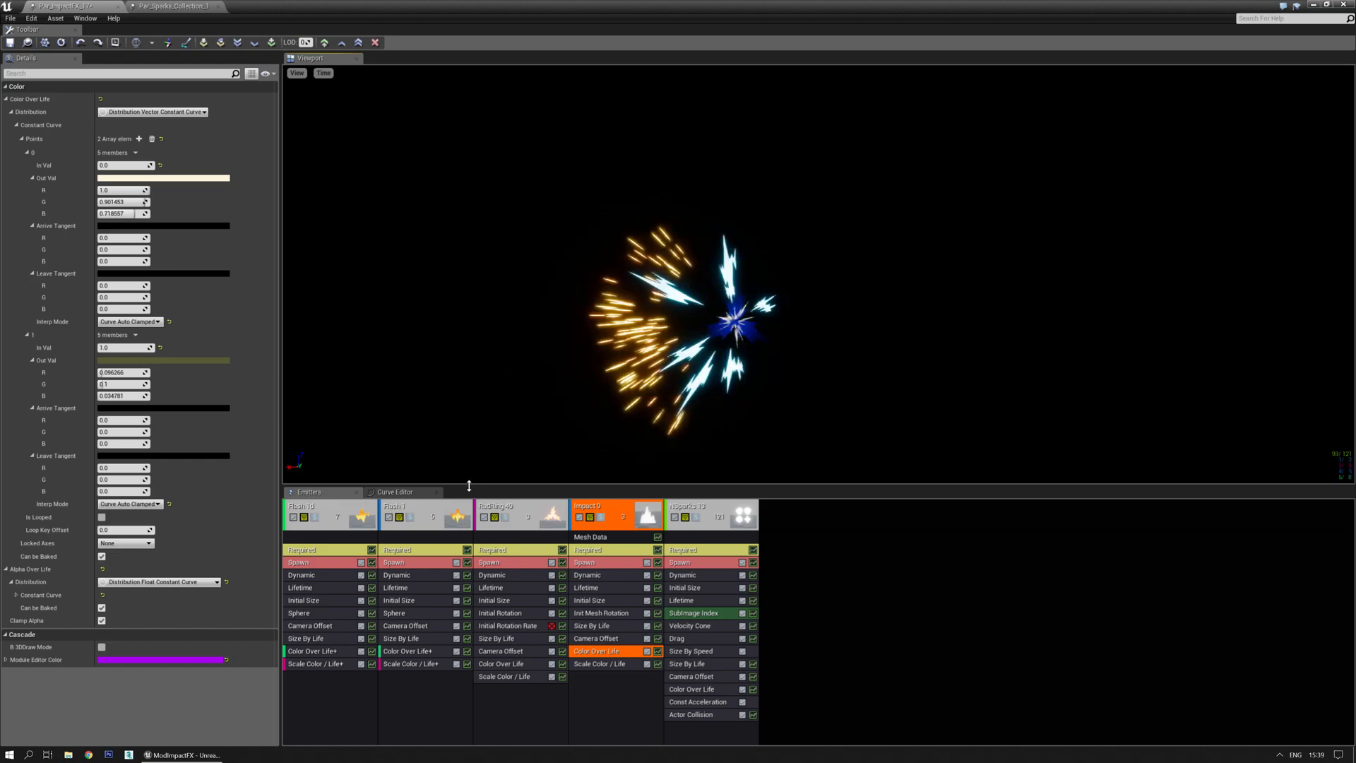
Set the HueShift constant in the RadRing 49 emitter's Dynamic module to 0.542.
left_click(503, 575)
mouse_move(127, 214)
left_mouse_down()
mouse_move(113, 214)
mouse_move(128, 216)
left_mouse_up()
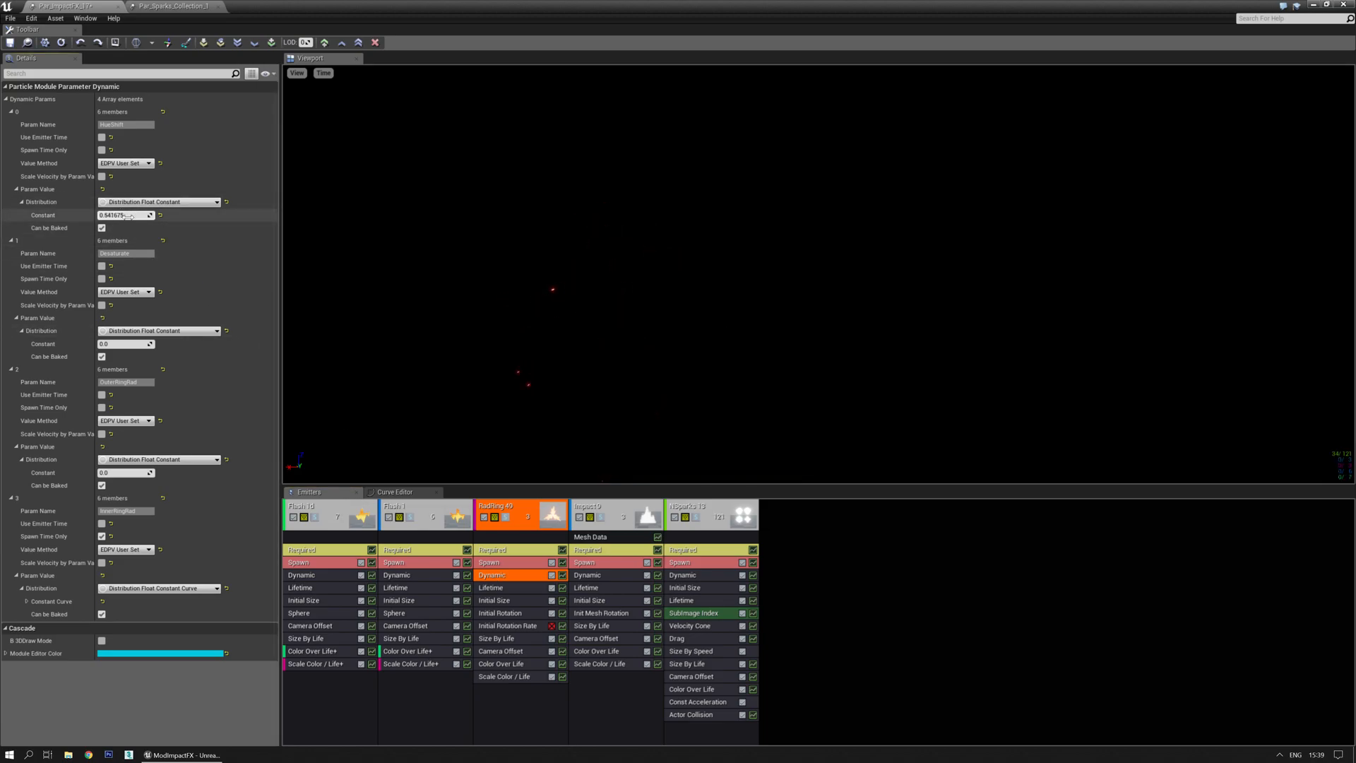
type("0.541")
key("BackSpace")
type("2")
key("Return")
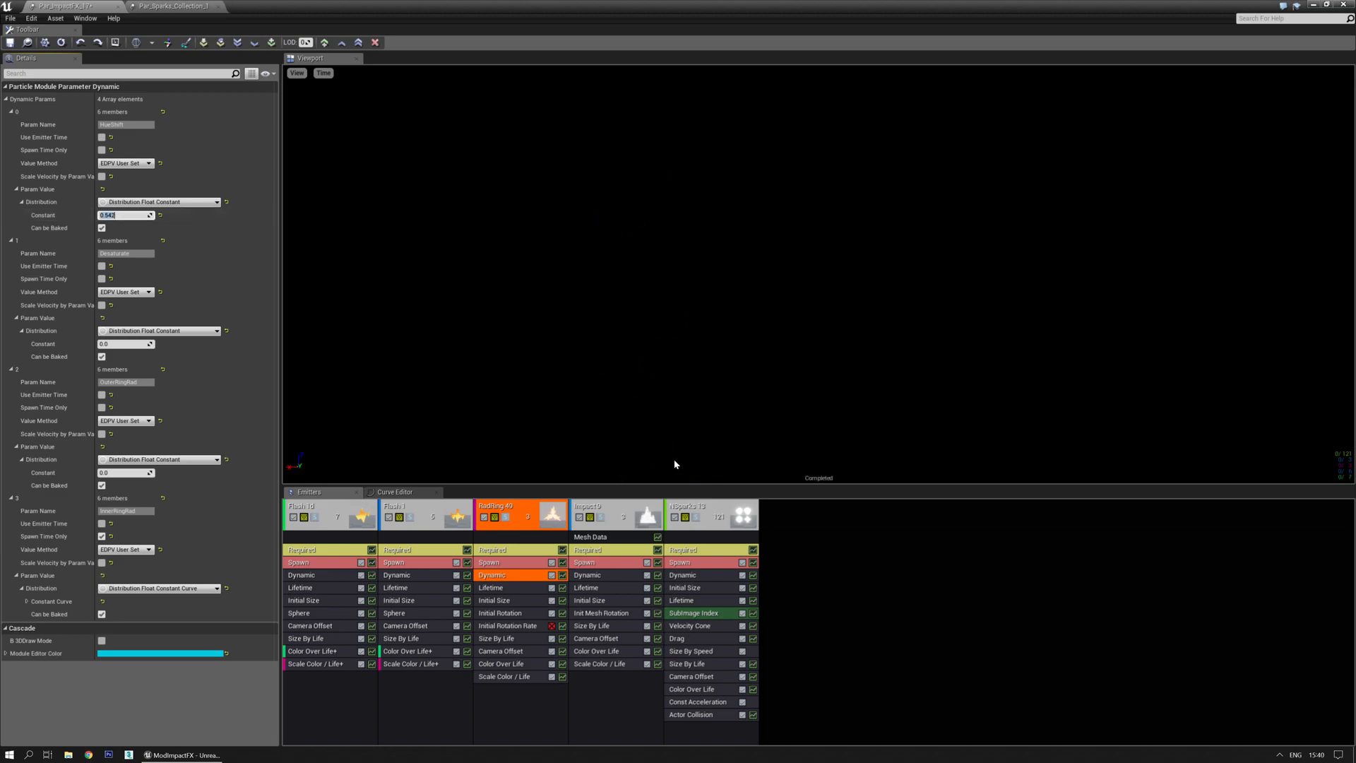
Set the first Color Over Life point of the NSparks 13 emitter to the saved bluish white, R 0.829, G 0.915, B 1.0.
left_click(685, 575)
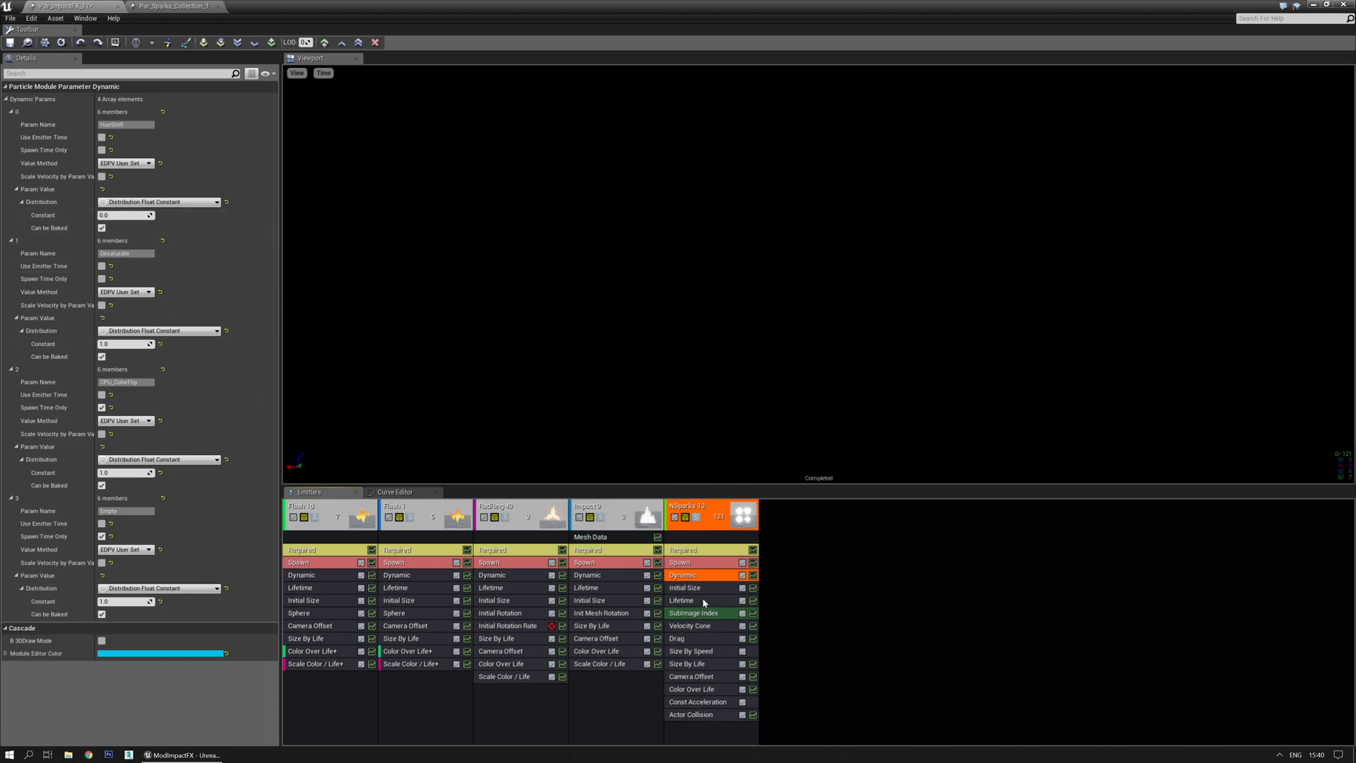
left_click(694, 688)
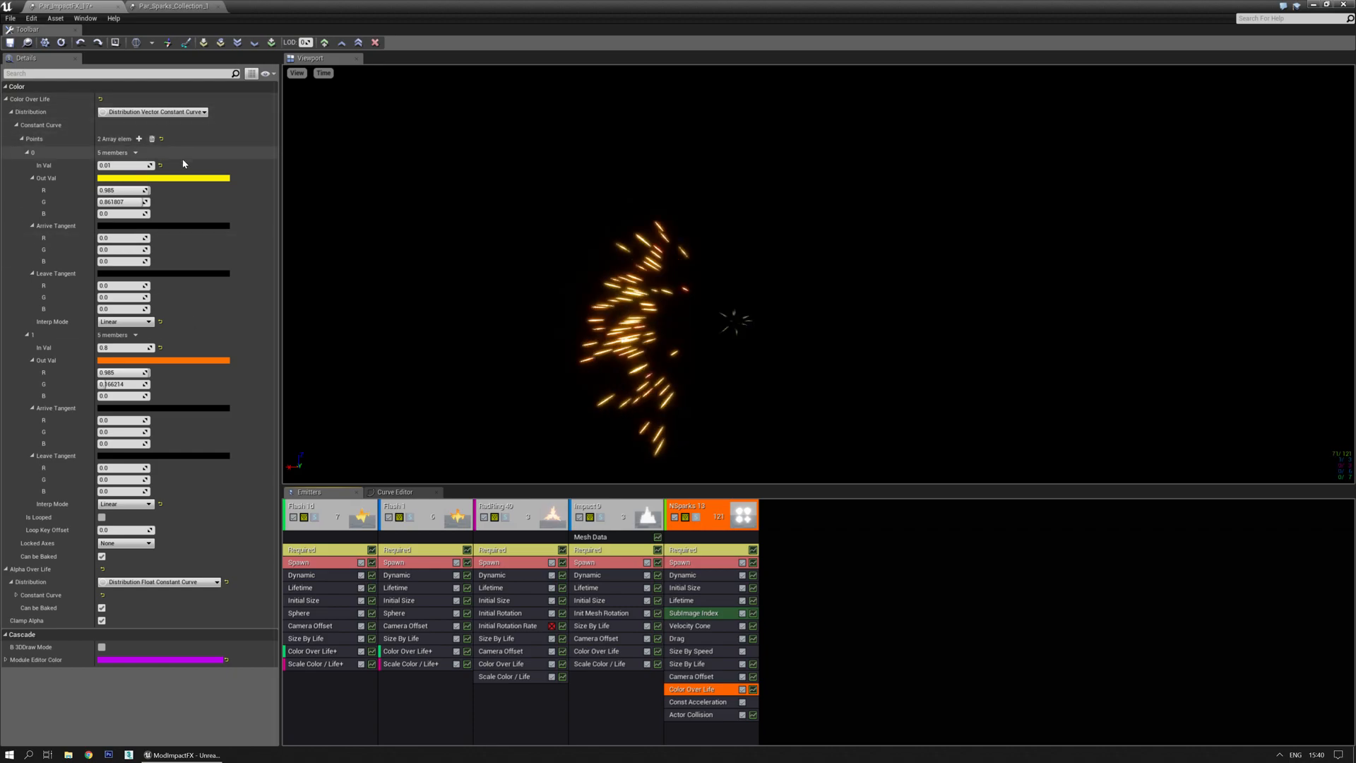
left_click(184, 178)
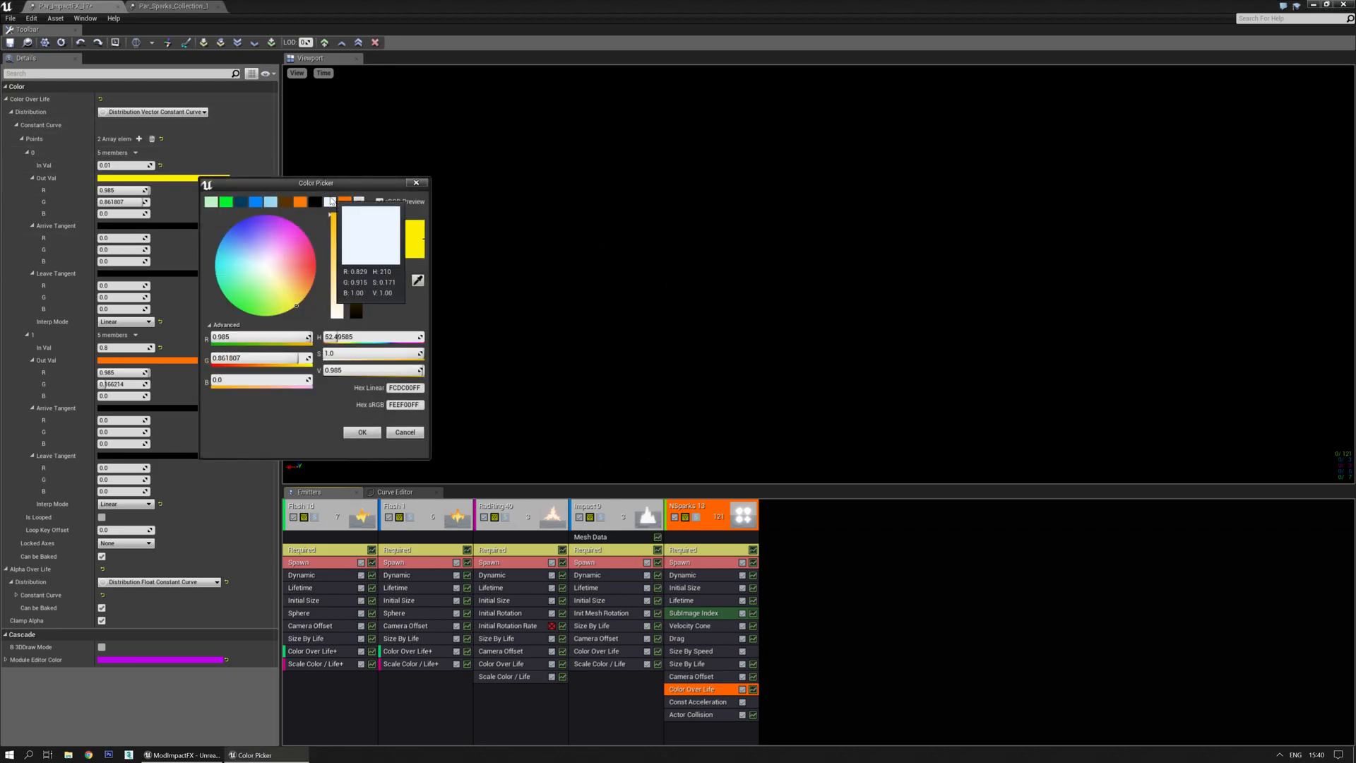
left_click(330, 201)
left_click(361, 432)
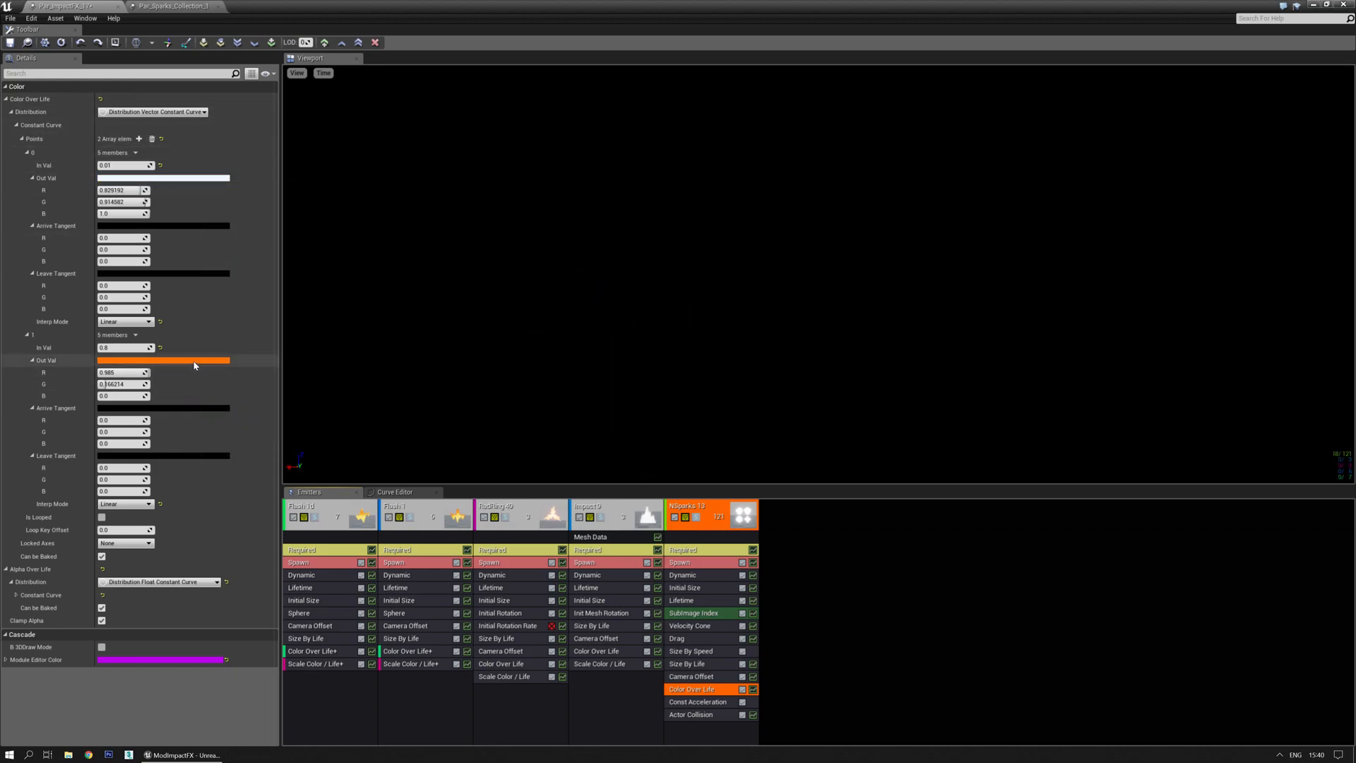
Set the second Color Over Life point of the NSparks 13 emitter to blue, about R 0.121, G 0.277, B 1.0.
left_click(195, 362)
left_click(325, 388)
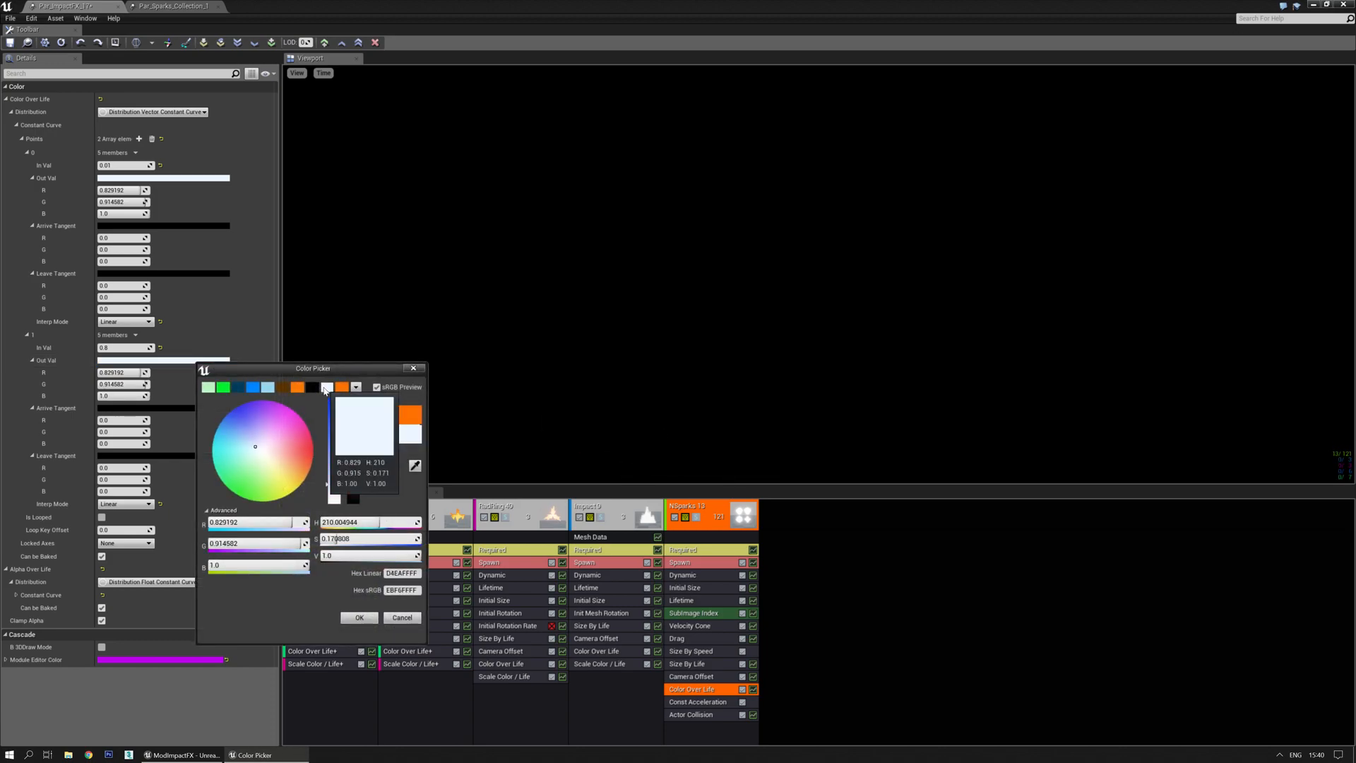
left_click(235, 421)
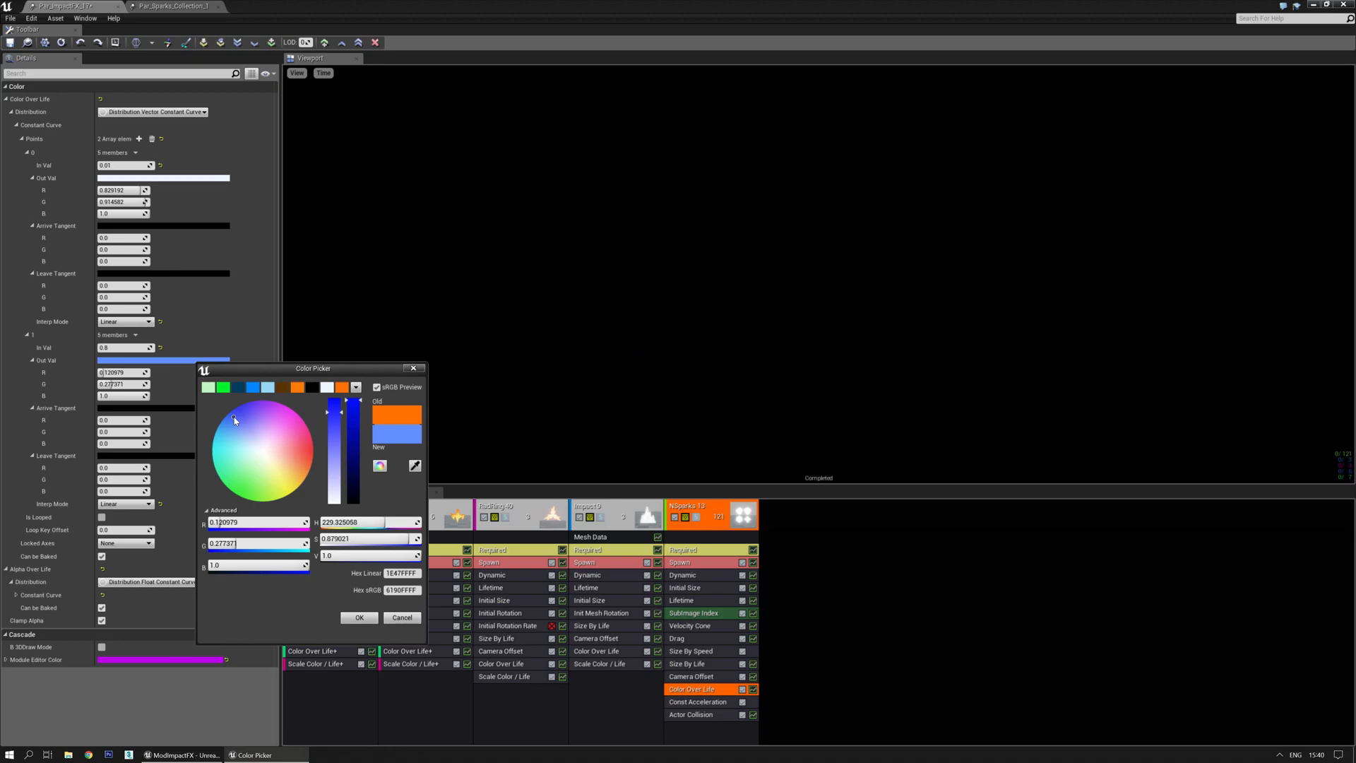
left_click(358, 618)
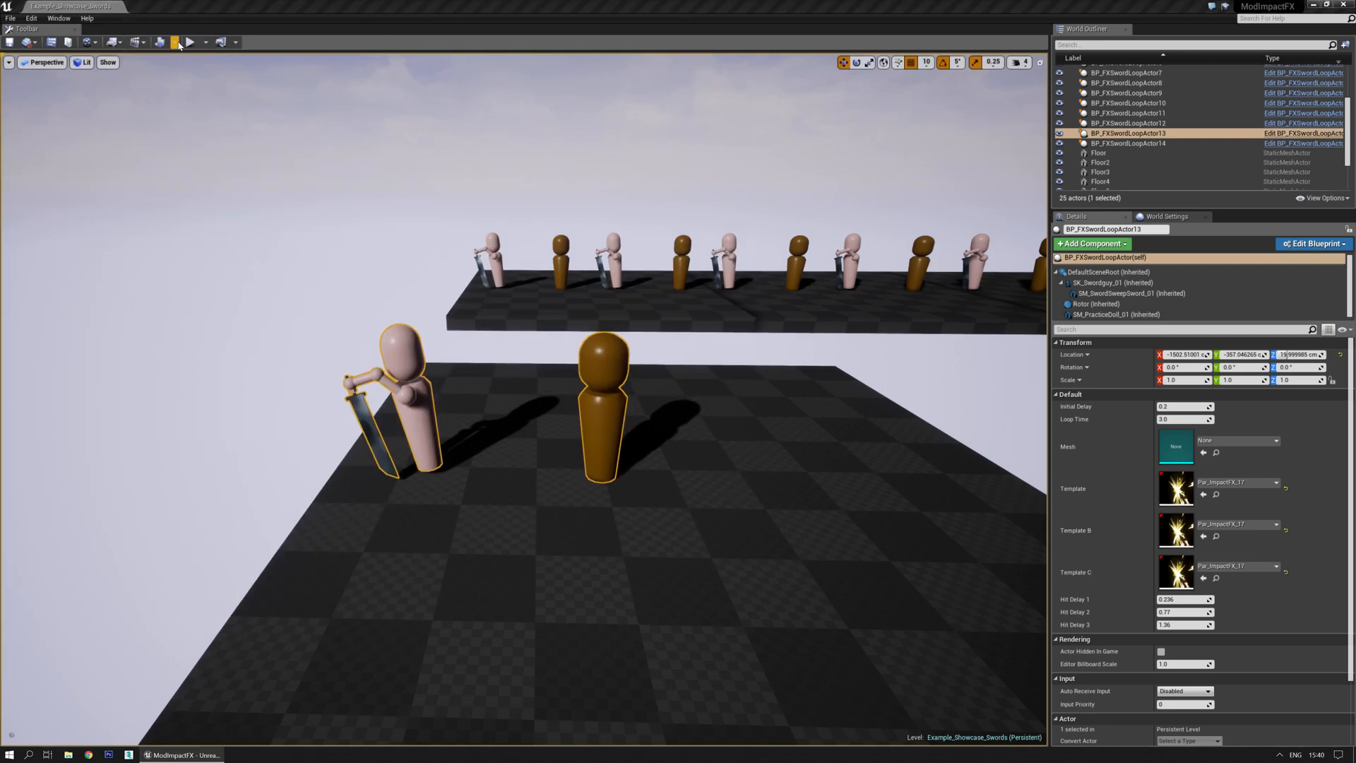
Play the sword showcase level, examine the recoloured impact and sparks from several distances and angles, and stop the simulation.
left_click(188, 42)
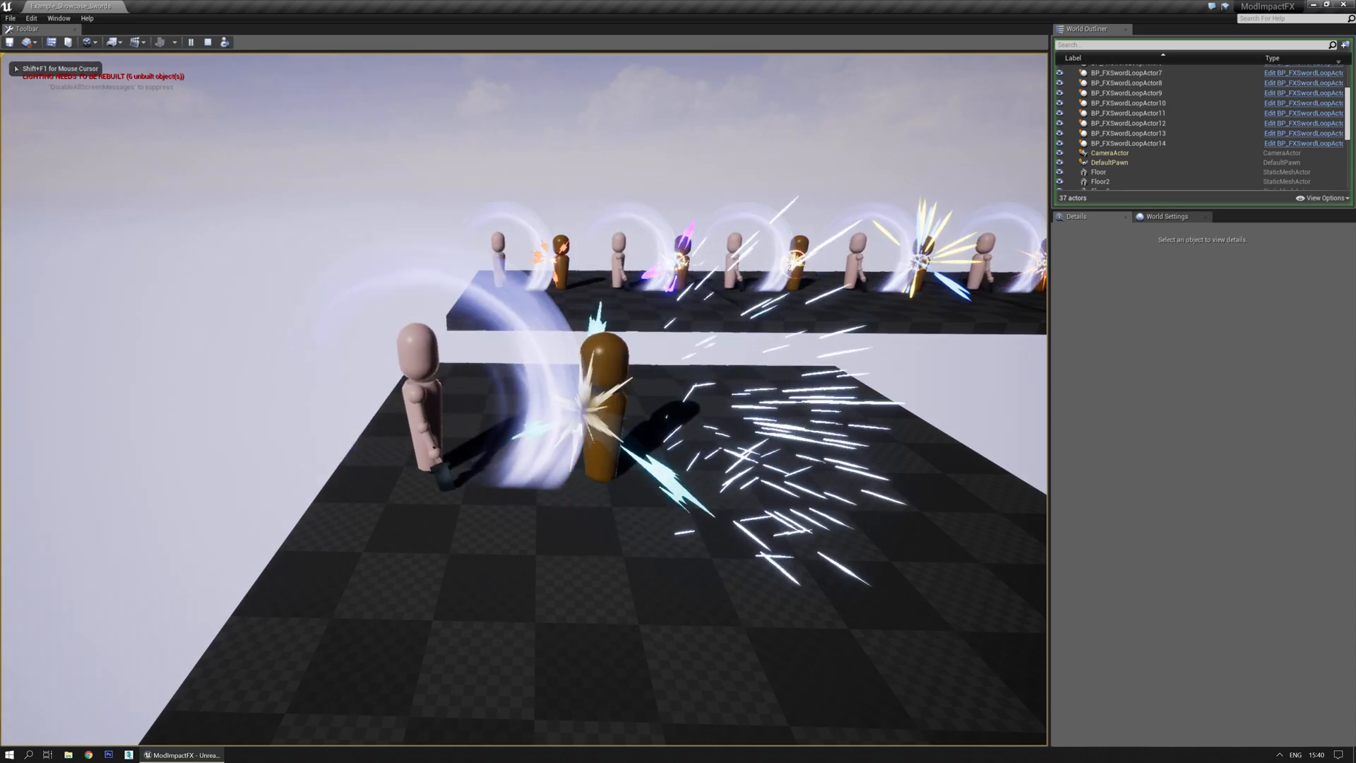
key("w")
key("s")
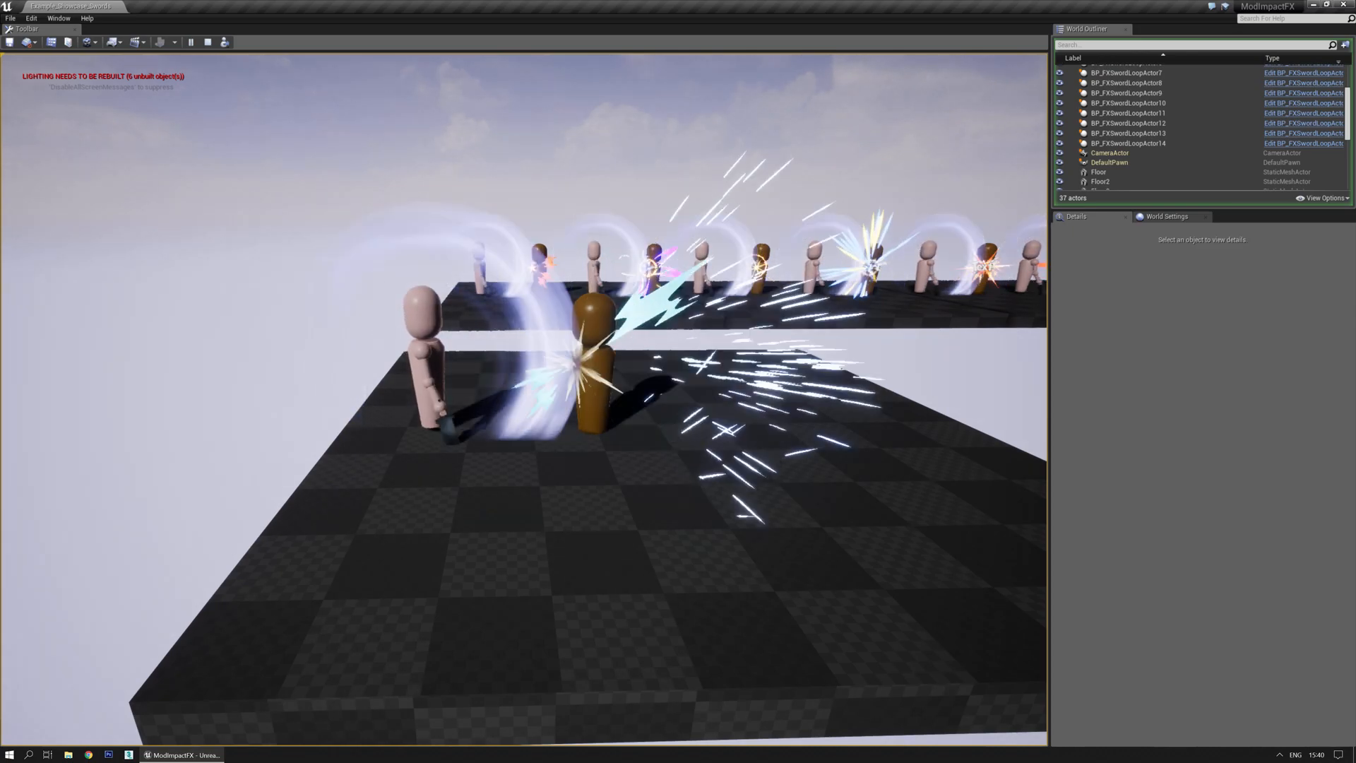
key("w")
key("s")
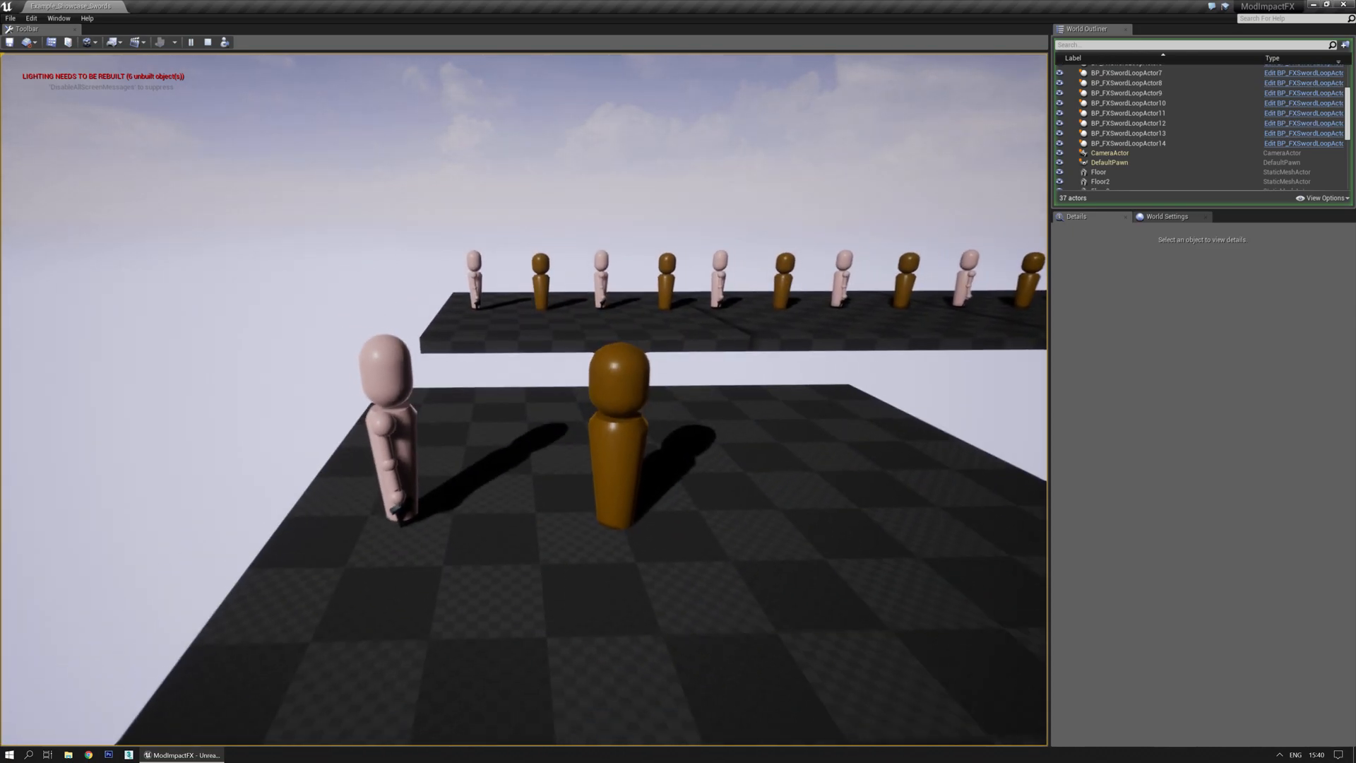
key("d")
key("a")
key("w")
key("a")
key("w")
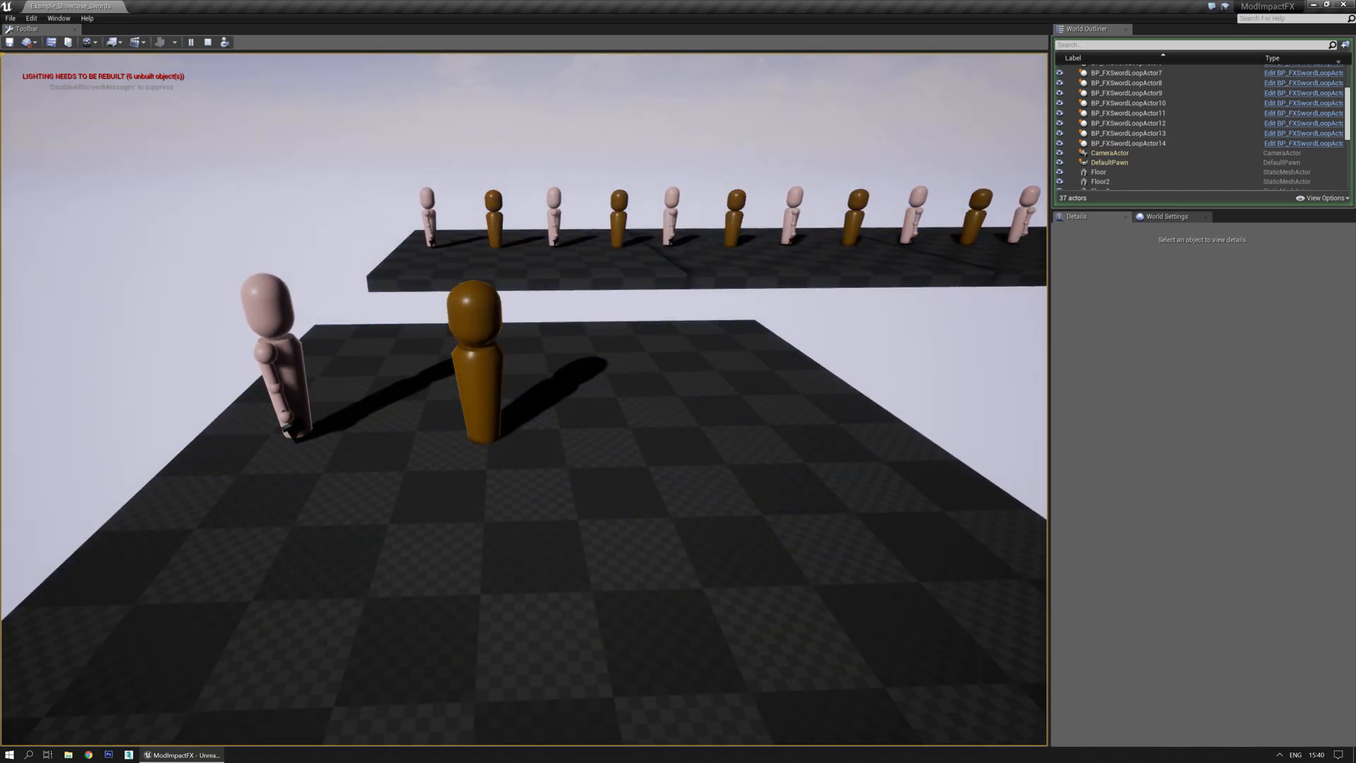
key("a")
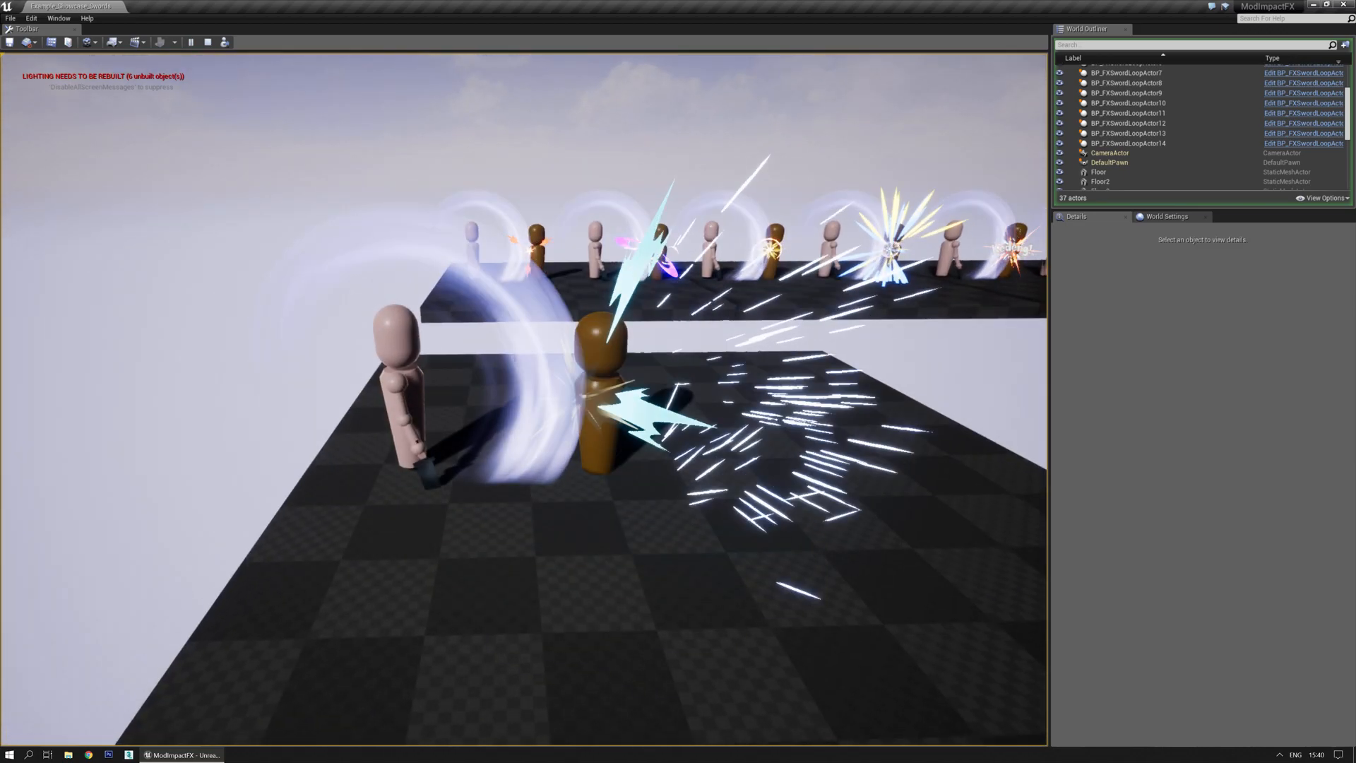
key("d")
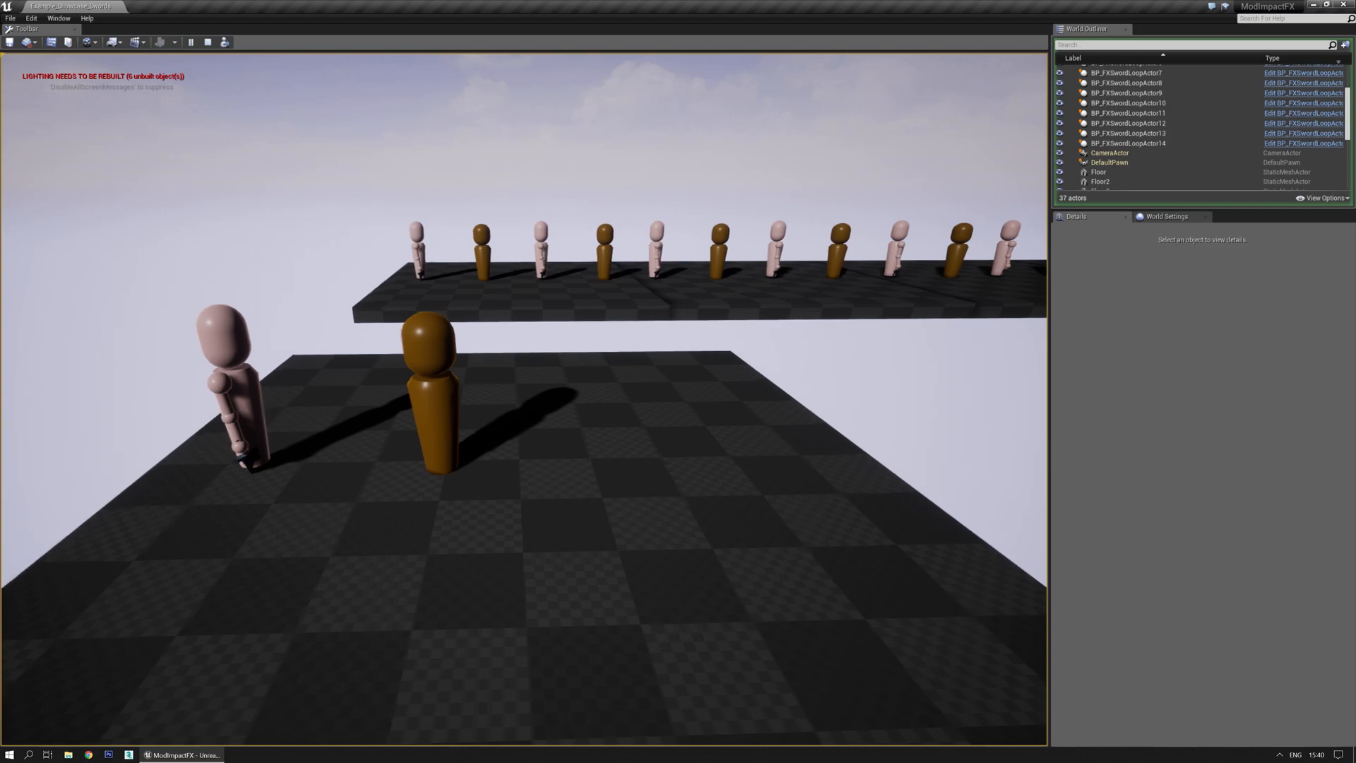
key("a")
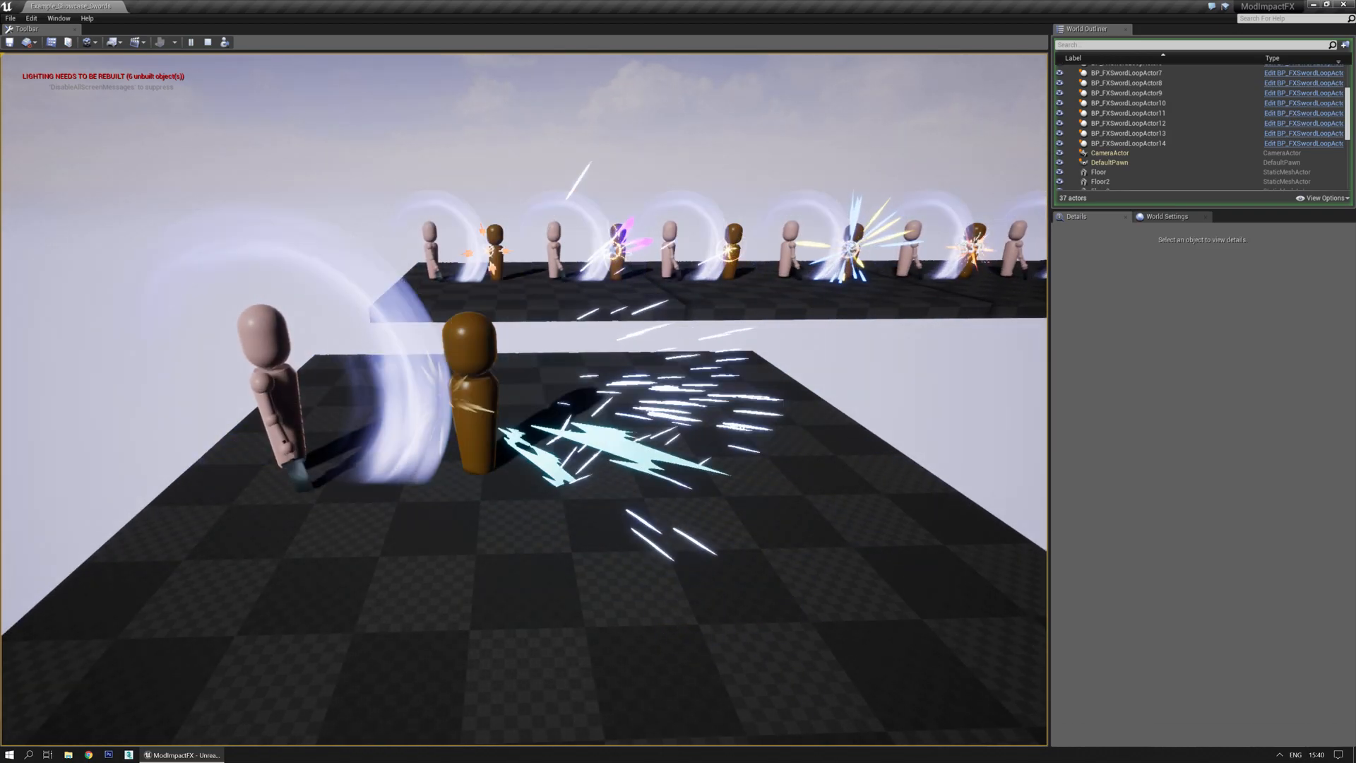
key("Escape")
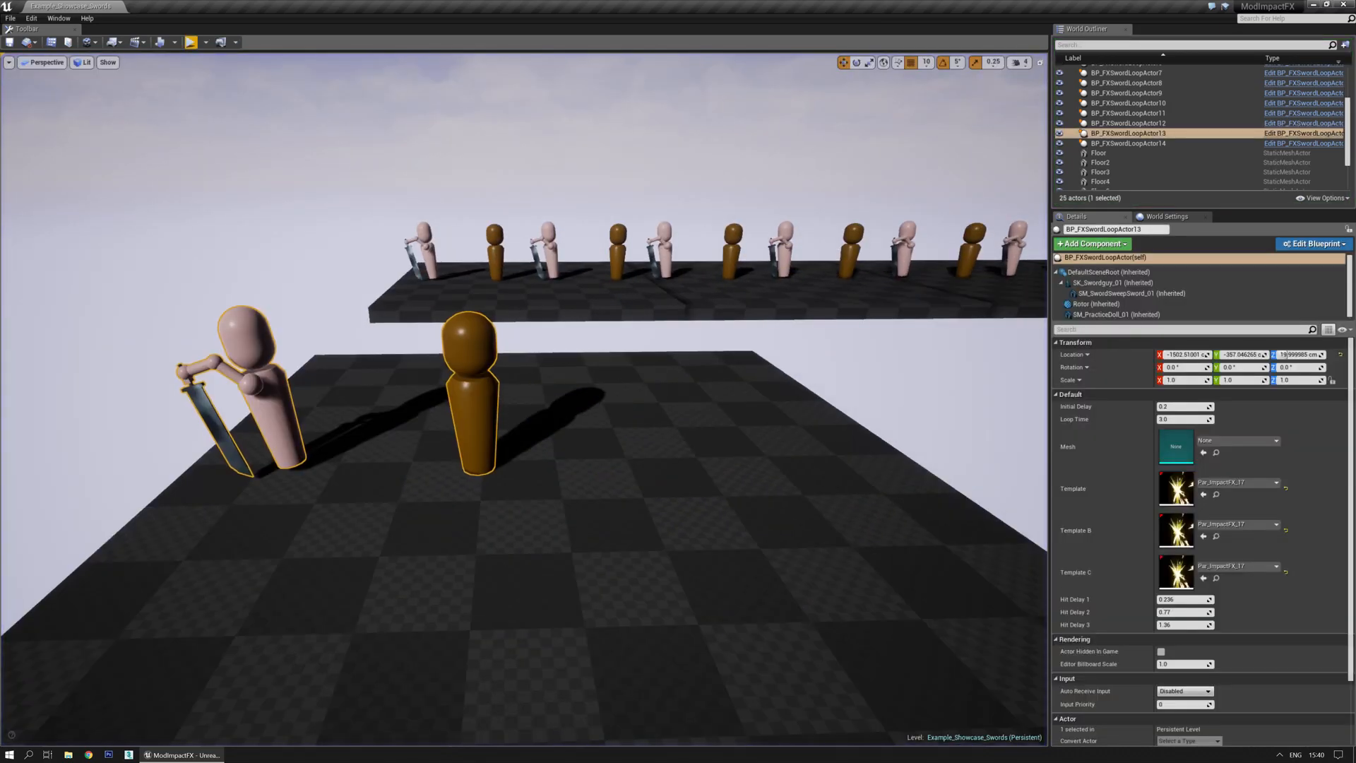
Inspect the impact effect over the floor in the particle preview and close the Par_ImpactFX_17 and sparks collection editors.
left_click_drag(0, 202, 629, 201)
double_click(629, 201)
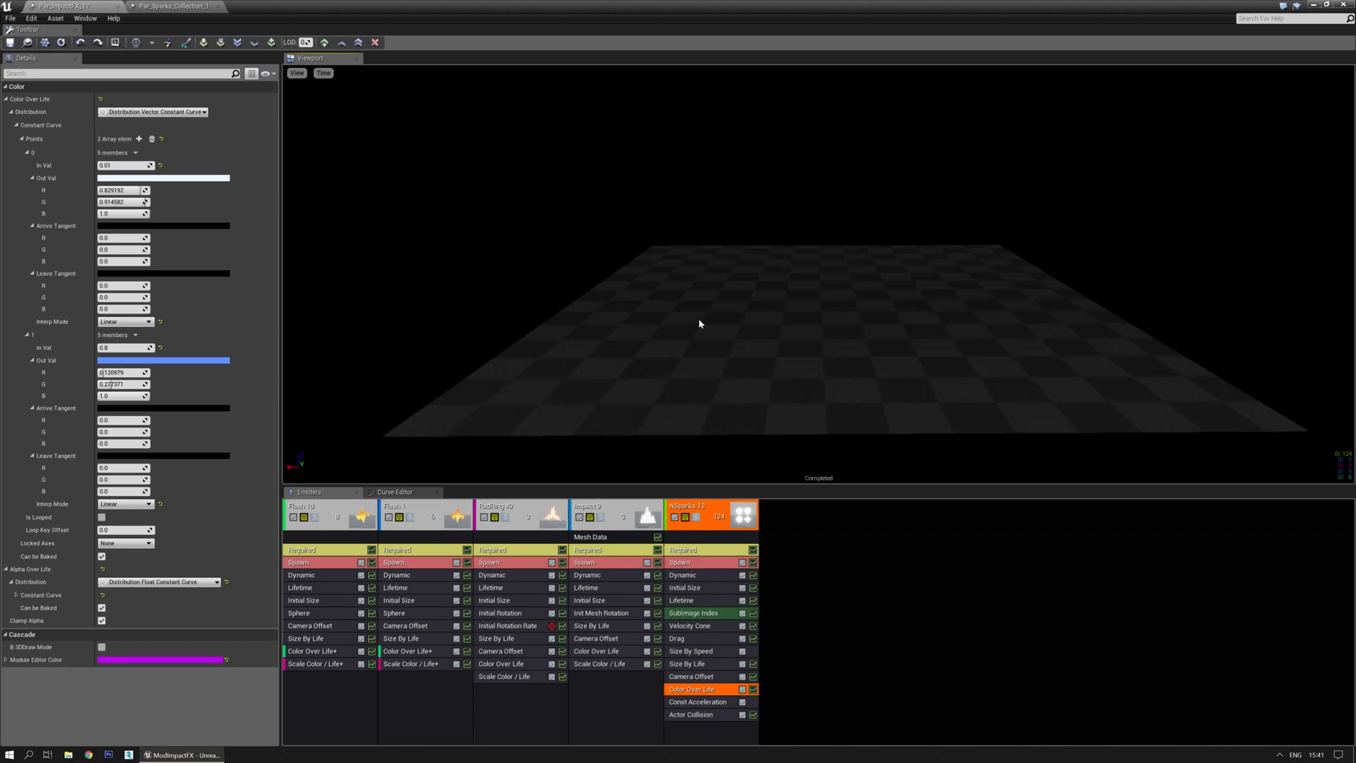
scroll(699, 317, "up", 5)
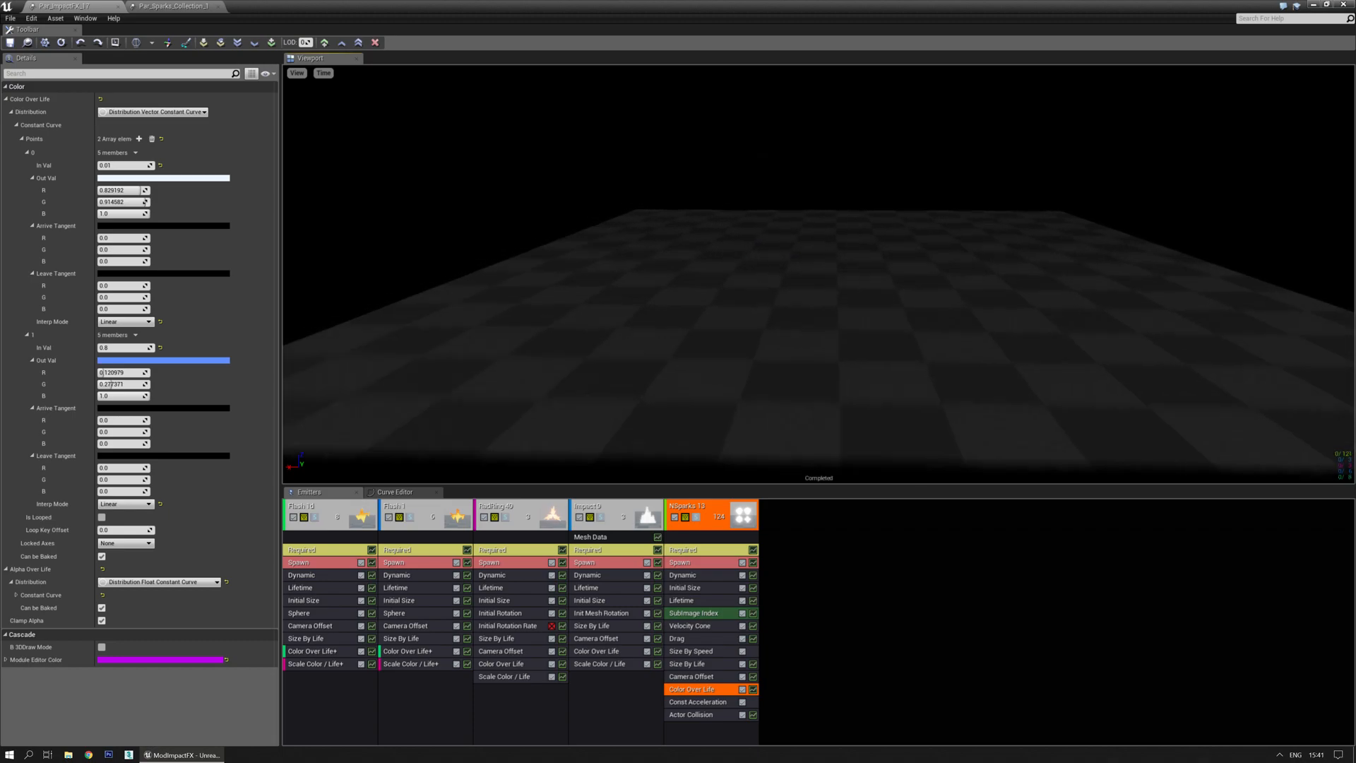
left_click(118, 6)
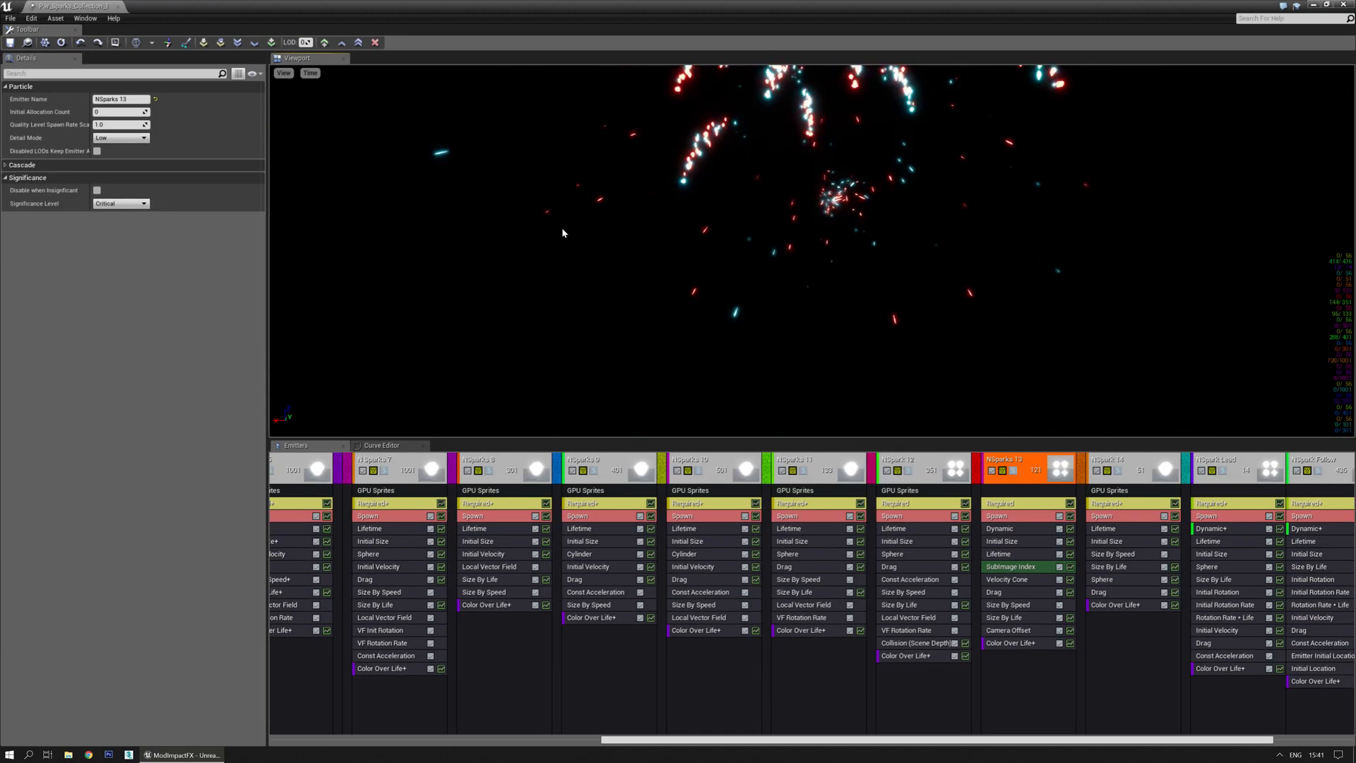
left_click(118, 7)
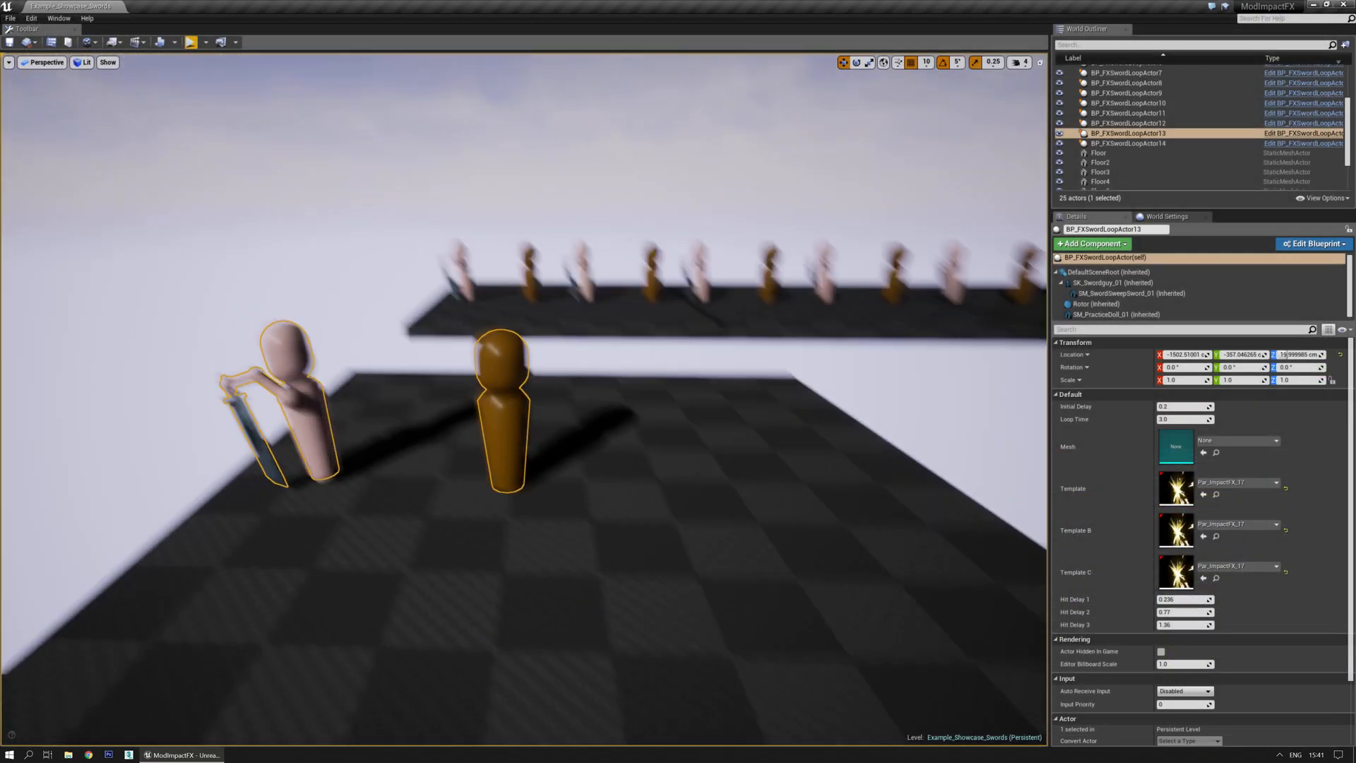
Deselect the sword actor, reframe the showcase level, and play it once more before stopping the simulation.
key("Escape")
mouse_move(665, 484)
right_mouse_down()
mouse_move(653, 452)
mouse_move(670, 466)
mouse_move(643, 503)
mouse_move(640, 482)
right_mouse_up()
left_click(189, 42)
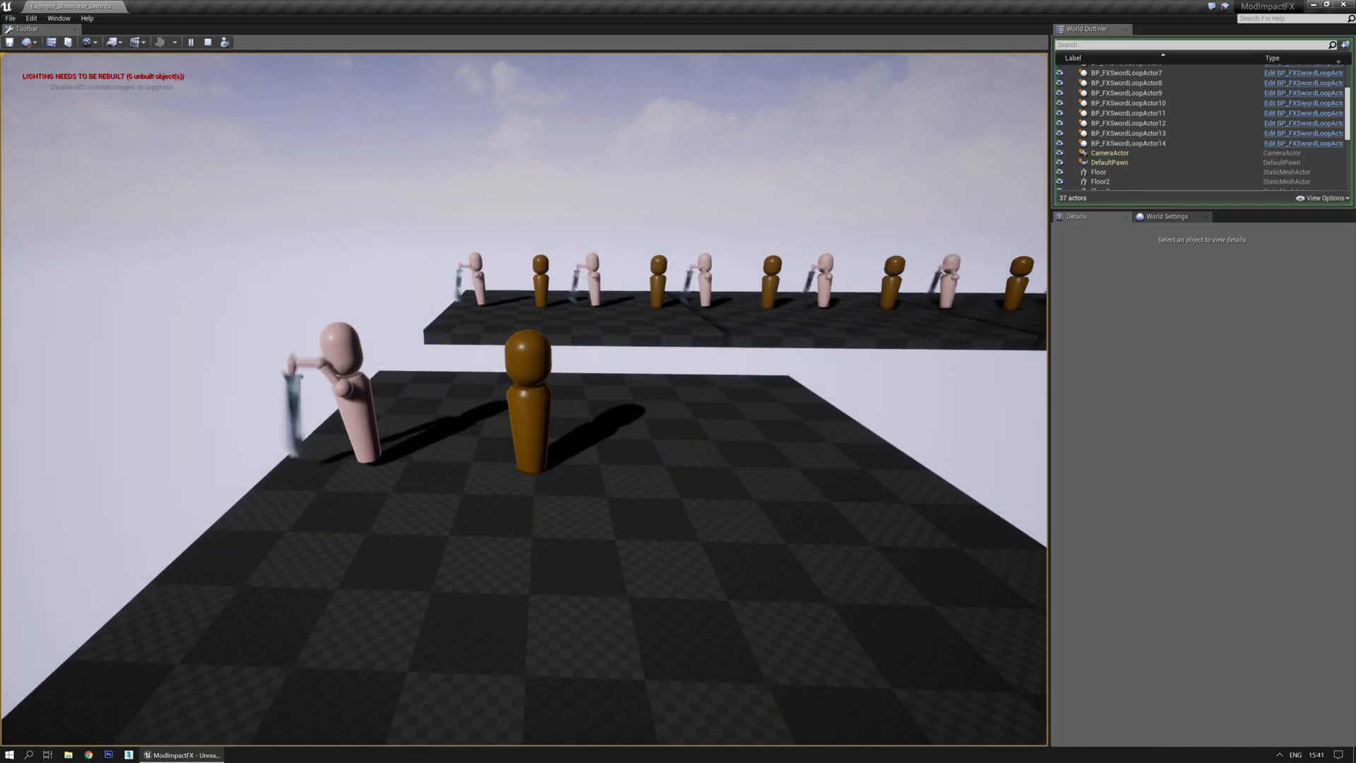
key("Escape")
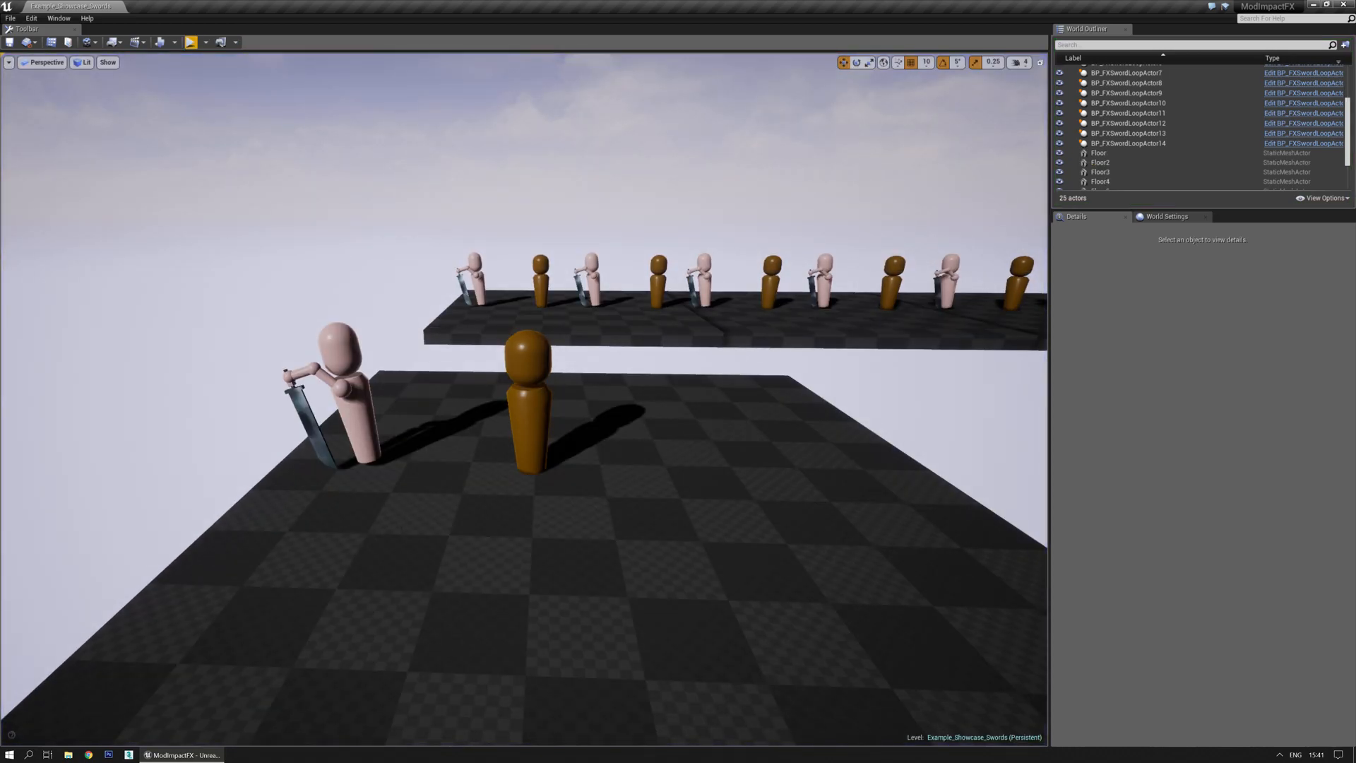